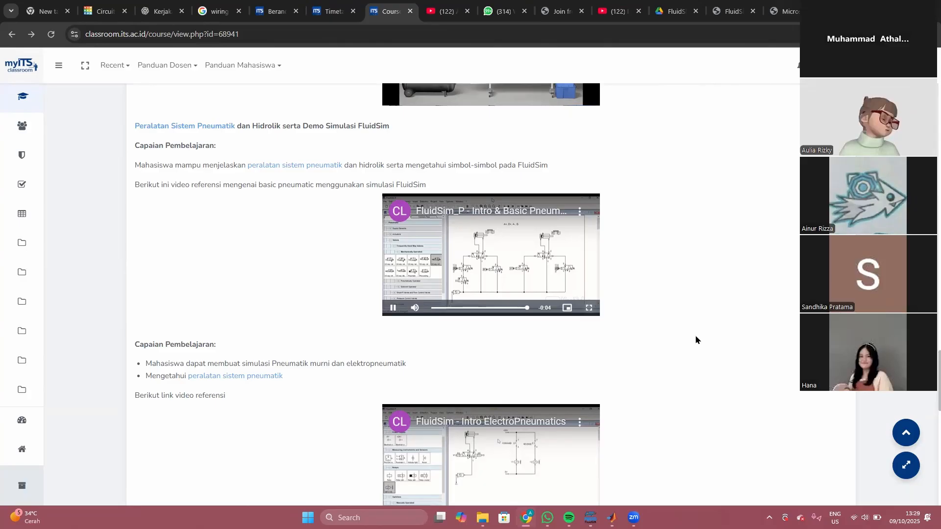
Step: Show the "FluidSim_P - Intro & Basic Pneumatic Sequence" reference video full screen and raise its volume
key("f")
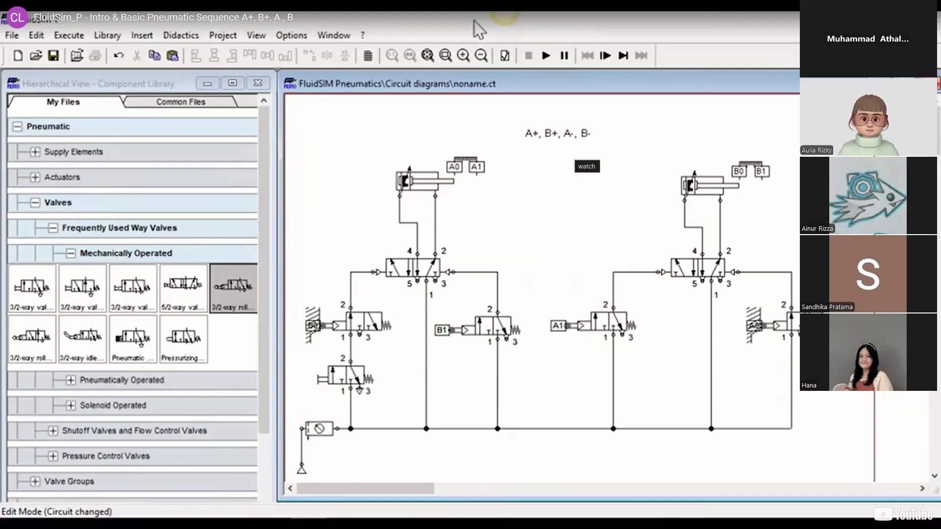
key("Down")
key("Up")
key("Up")
key("Up")
key("Up")
key("Up")
key("Up")
key("Up")
key("Up")
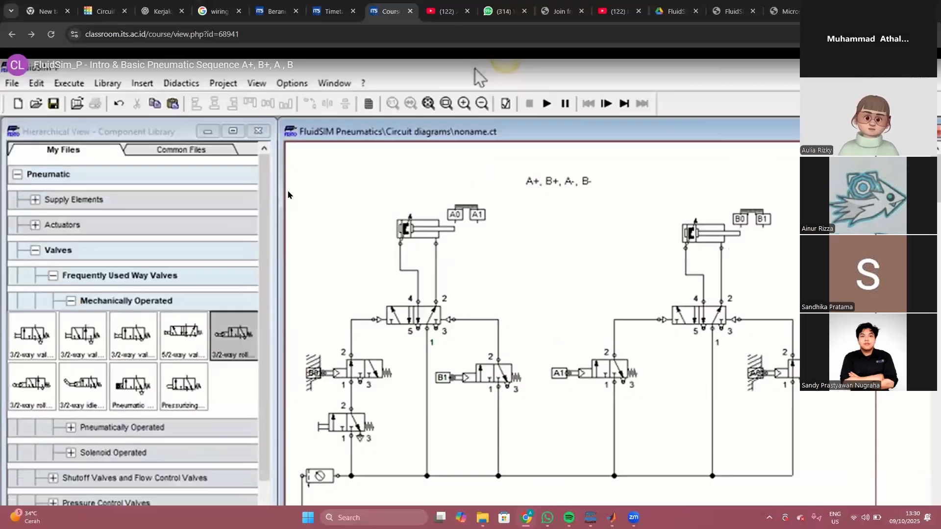
Step: Switch to FluidSIM-P and place a Text object from the Miscellaneous components in the upper middle of the empty circuit sheet
key("alt+Tab")
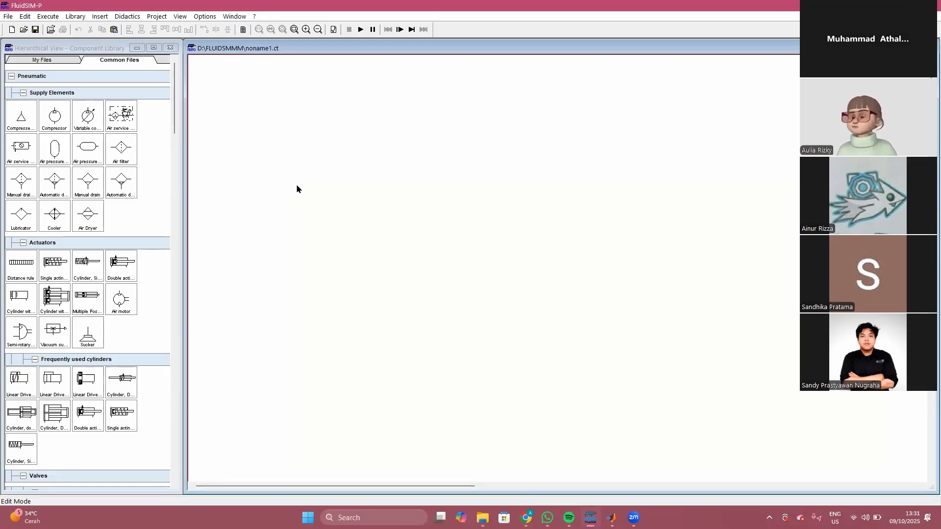
left_click(479, 64)
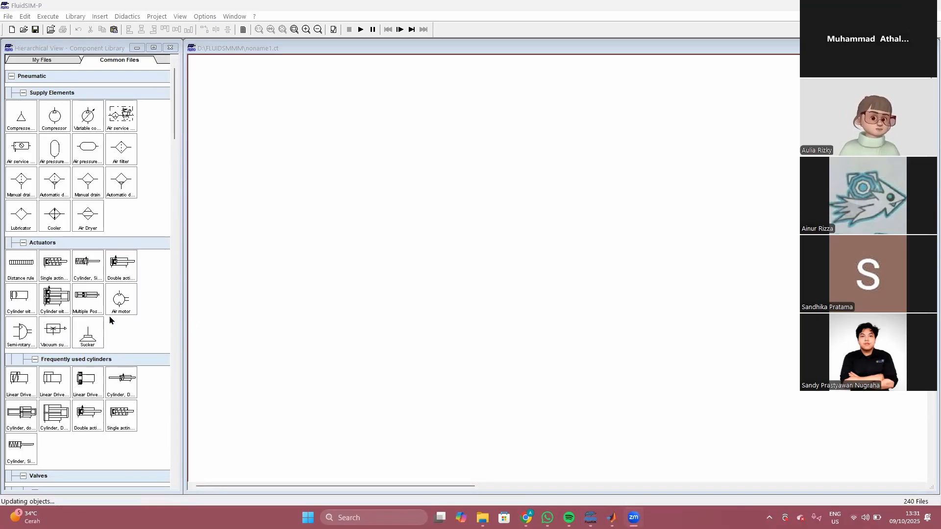
scroll(110, 320, "down", 15)
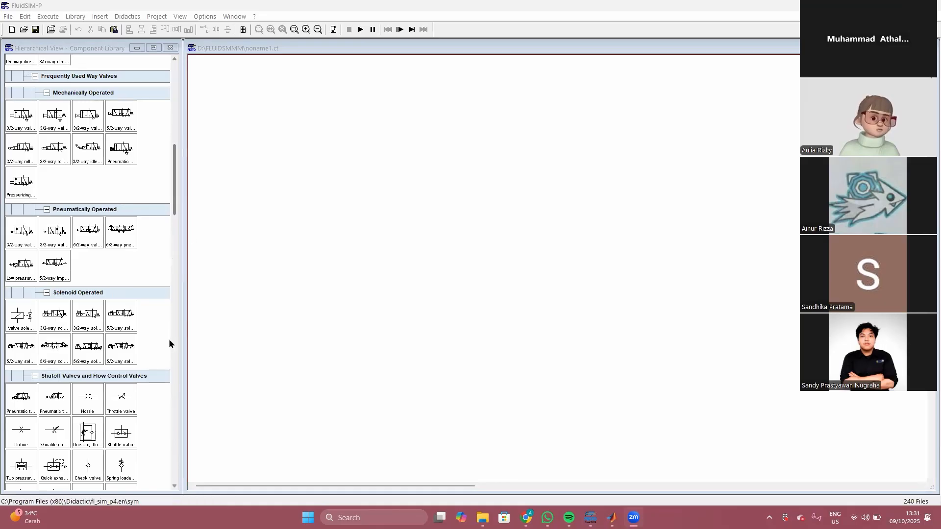
scroll(170, 343, "down", 10)
left_click_drag(20, 446, 511, 148)
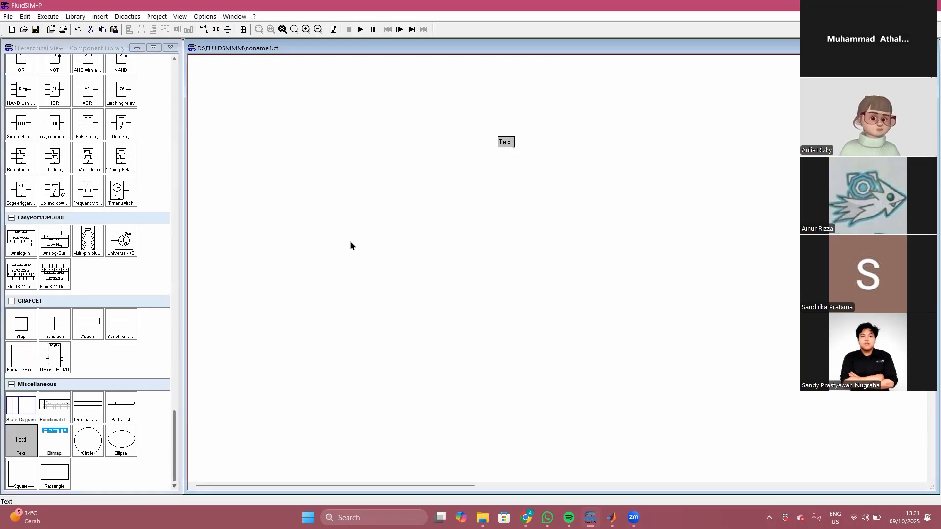
scroll(51, 406, "up", 3)
scroll(47, 406, "down", 3)
scroll(47, 407, "up", 3)
scroll(47, 406, "down", 3)
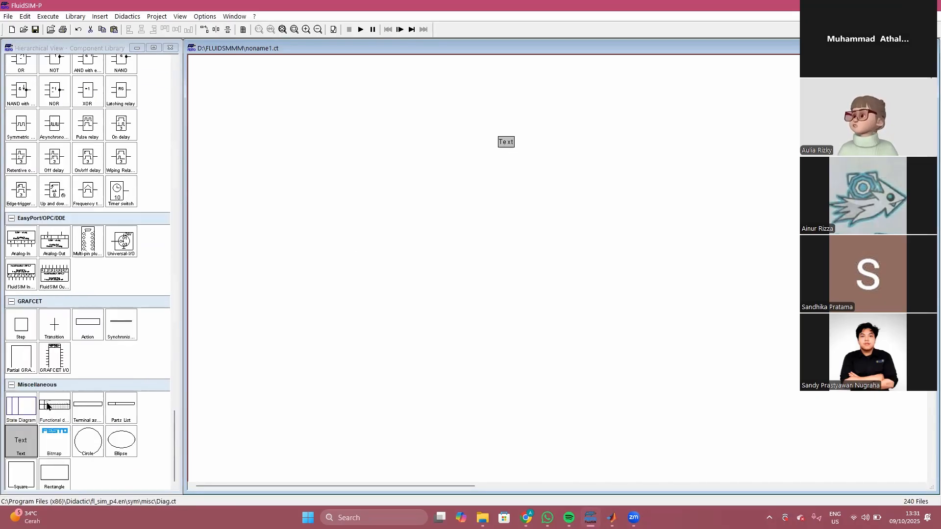
double_click(509, 142)
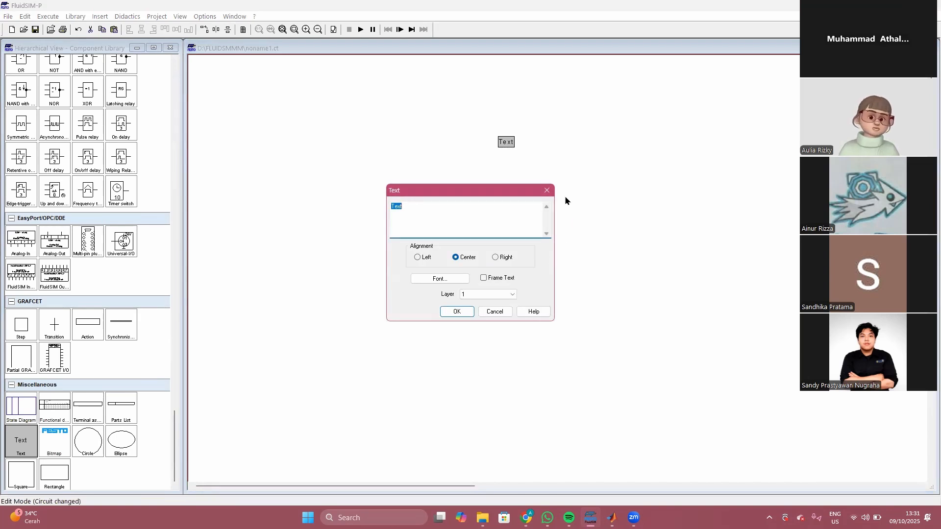
left_click(547, 190)
left_click(14, 388)
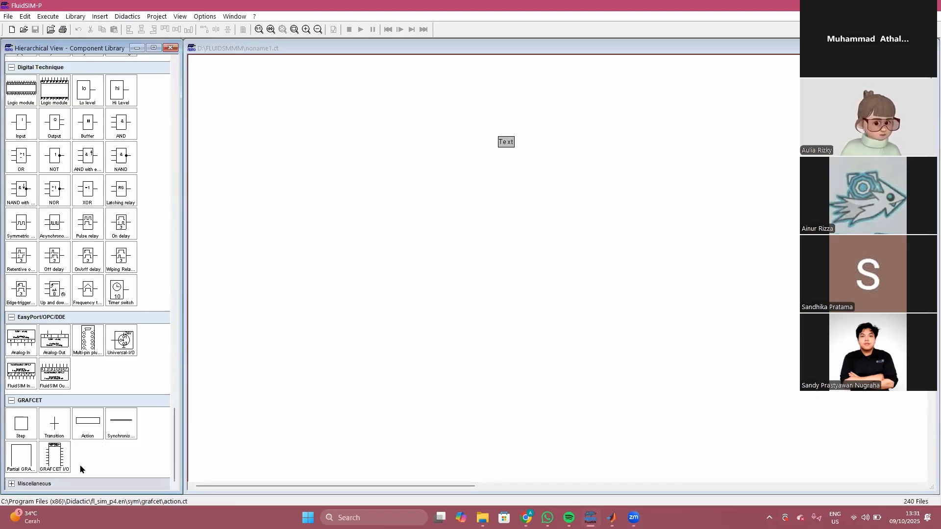
left_click(12, 483)
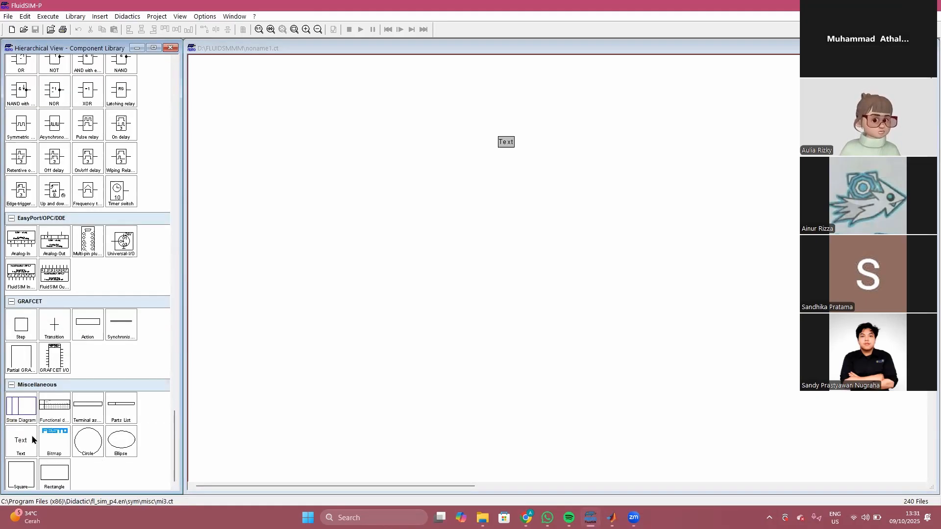
Step: Replace the placeholder text with "A+ B+ A- B-", consulting the reference video on the course page for the sequence
double_click(510, 143)
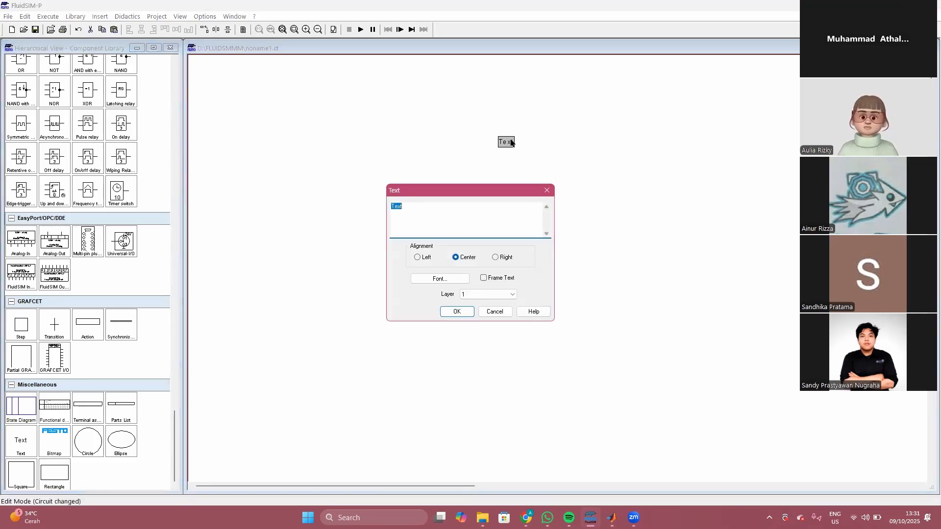
type("A+")
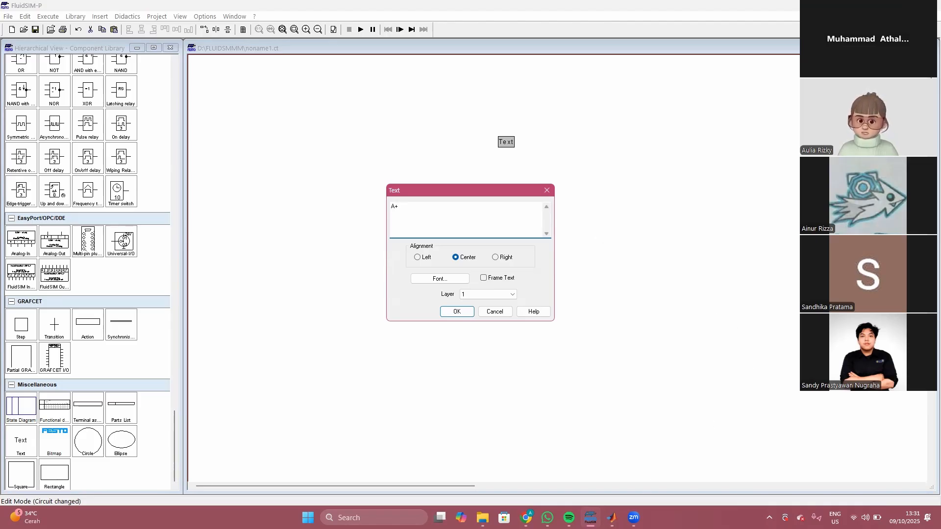
mouse_move(526, 517)
left_click(526, 468)
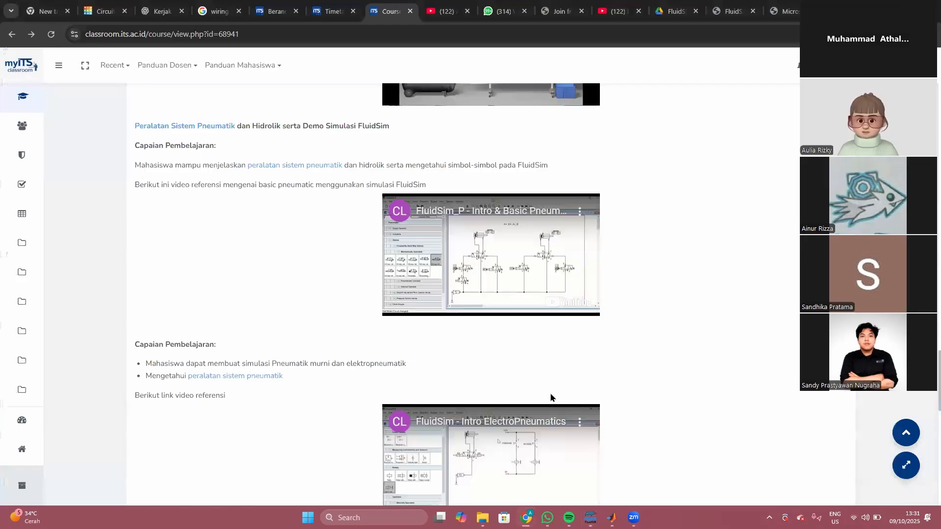
key("alt+Tab")
type("B+ A- B-")
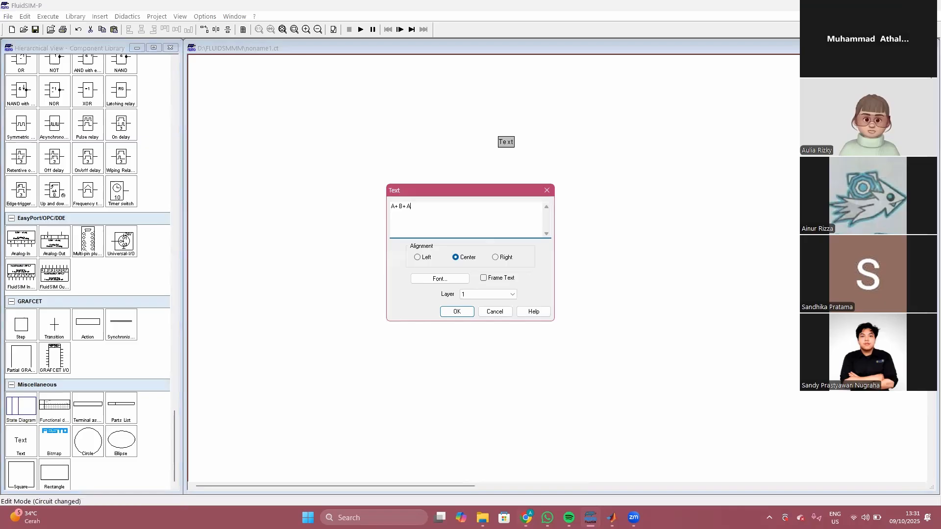
Step: Format the sequence text in Arial Bold, size 20, and apply the text settings
left_click(440, 285)
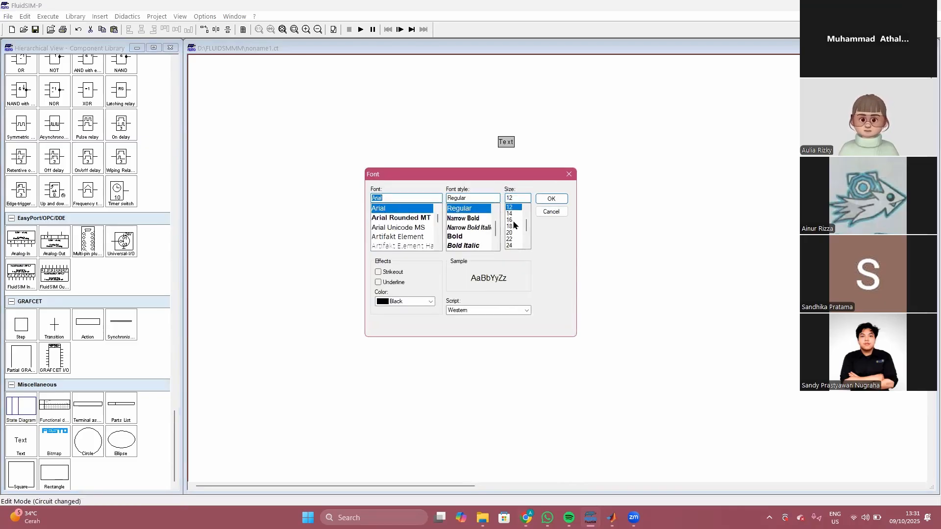
left_click(509, 233)
left_click(480, 237)
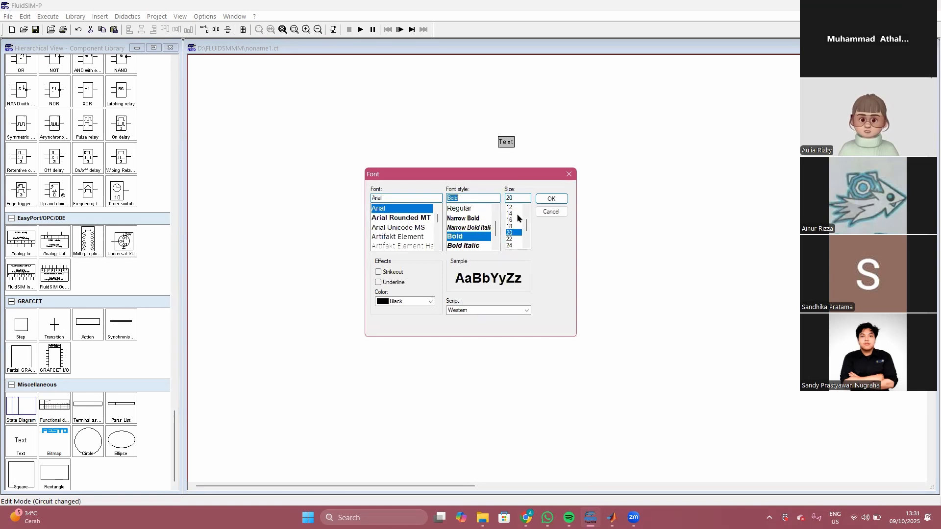
left_click(551, 199)
left_click(455, 312)
Step: Move the "A+ B+ A- B-" title up near the upper edge of the circuit sheet
left_click(495, 142)
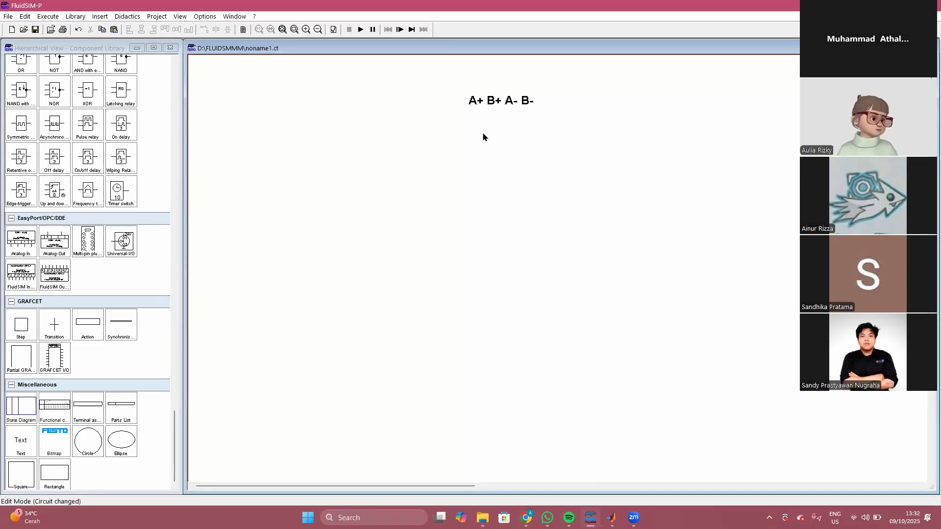
left_click_drag(504, 104, 489, 90)
left_click(489, 131)
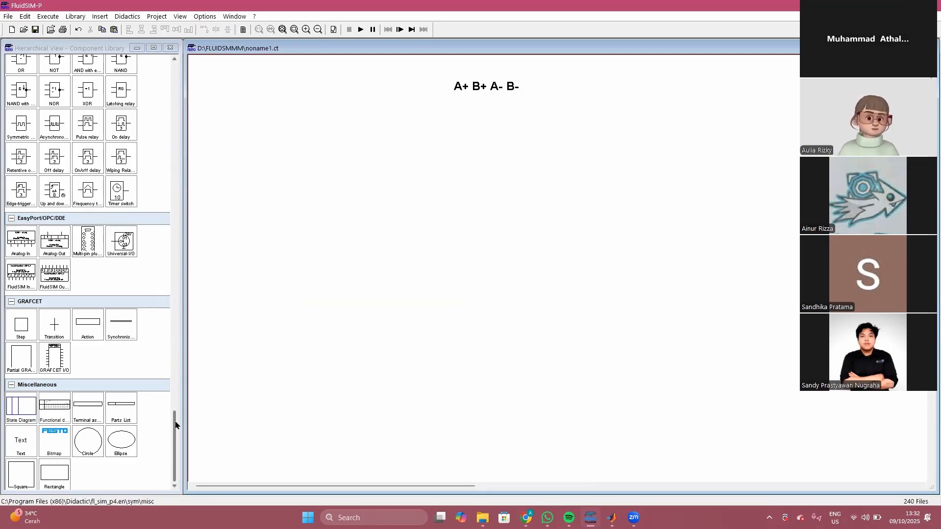
Step: Place a single acting cylinder and, beside it to the right, a double acting cylinder from the Actuators components below the title
left_click_drag(174, 421, 174, 74)
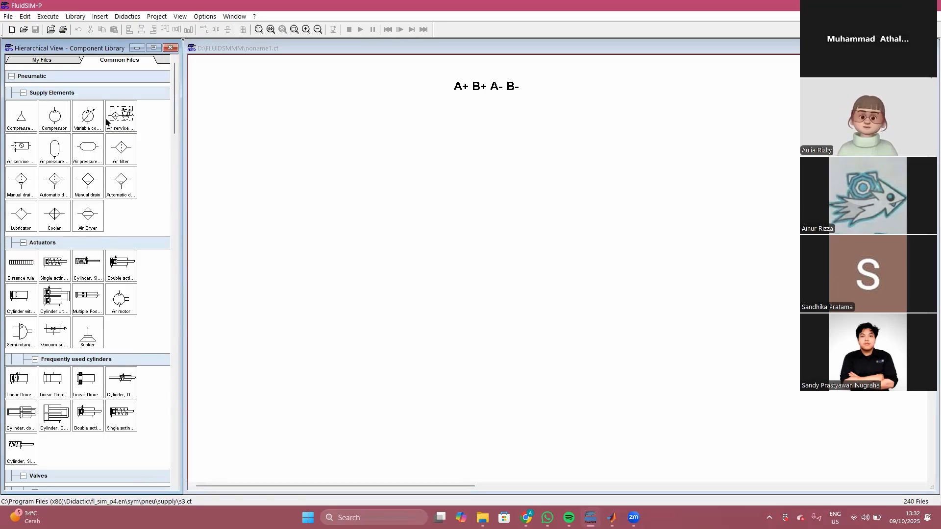
scroll(104, 230, "down", 3)
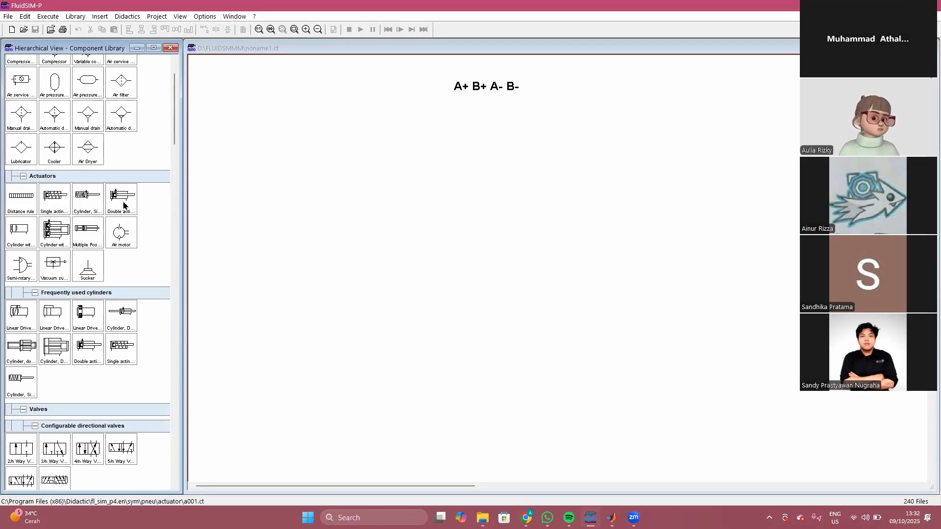
left_click_drag(63, 203, 297, 195)
left_click_drag(121, 197, 352, 182)
scroll(347, 246, "up", 3)
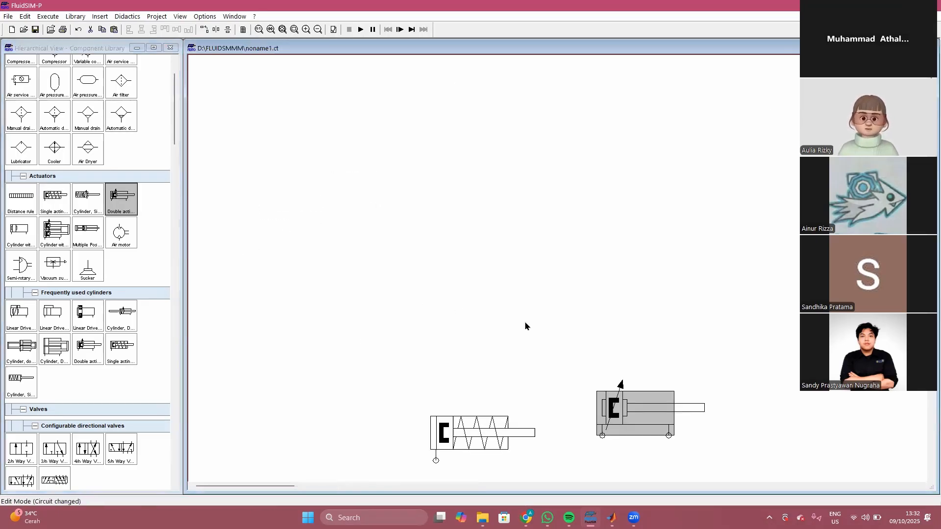
scroll(525, 326, "down", 1)
scroll(637, 334, "up", 1)
left_click(653, 296)
scroll(653, 296, "down", 3)
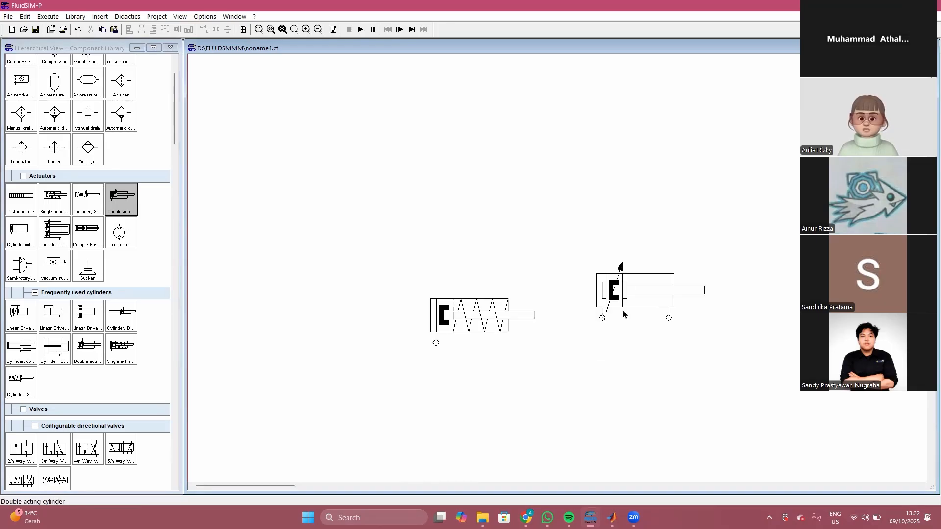
scroll(473, 284, "down", 2)
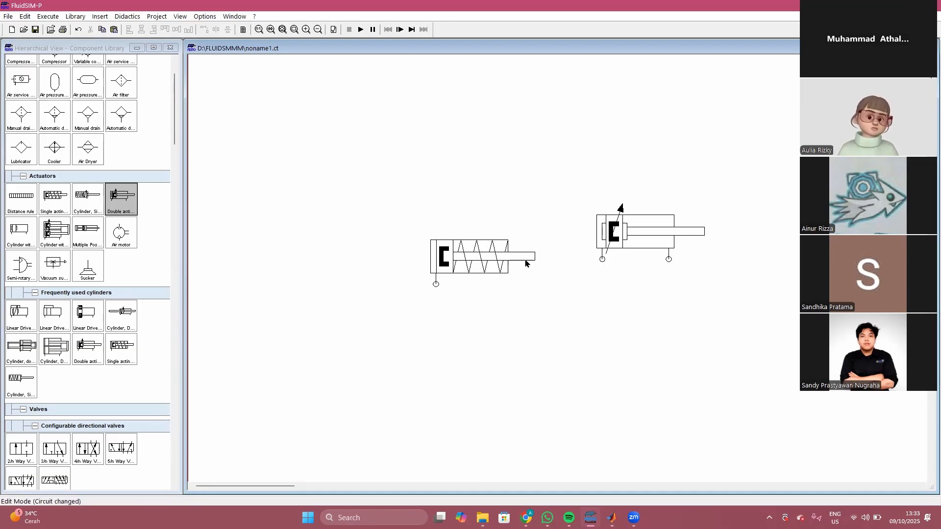
Step: Move the double acting cylinder slightly down and farther to the right of the single acting cylinder
left_click(642, 261)
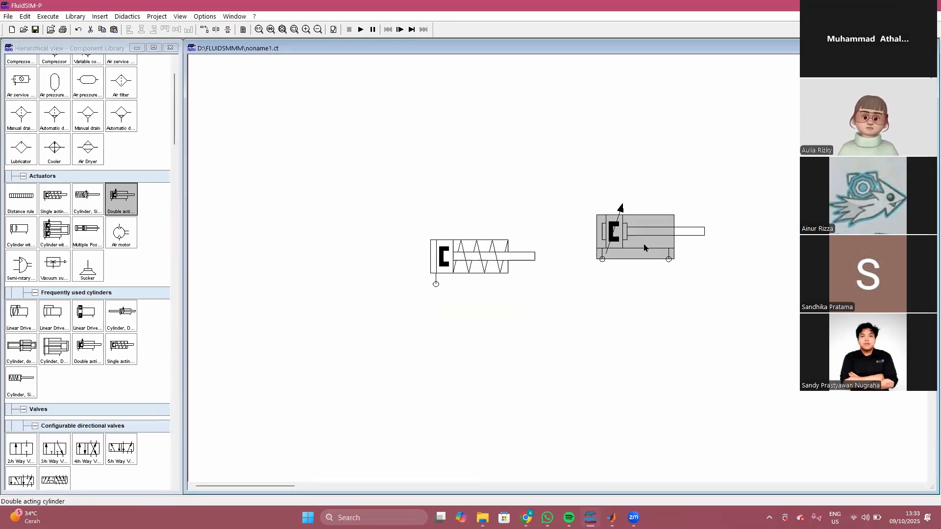
left_click(628, 286)
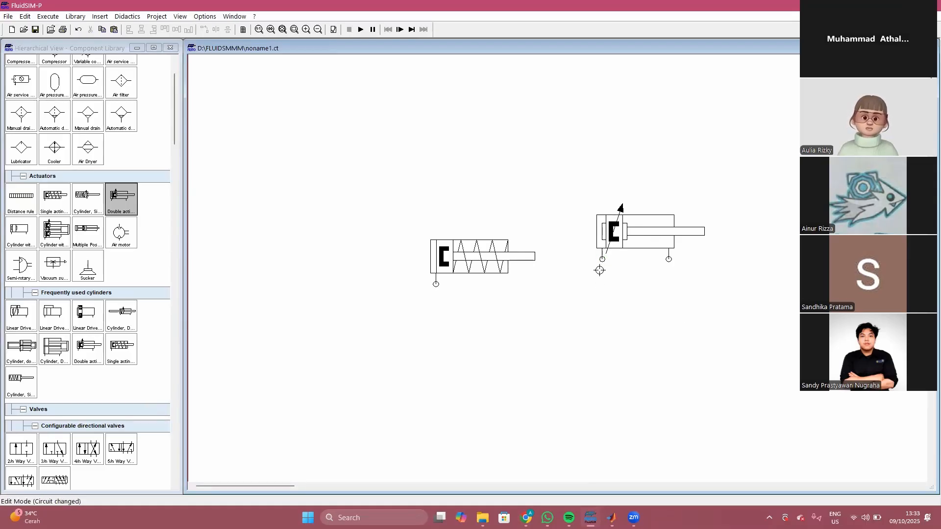
left_click(603, 259)
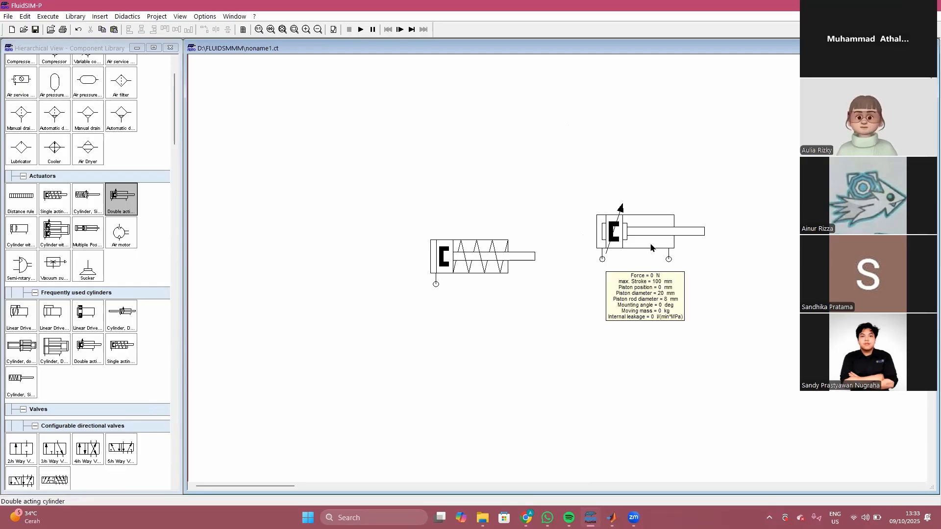
left_click_drag(655, 247, 663, 264)
left_click(714, 287)
scroll(713, 287, "down", 2)
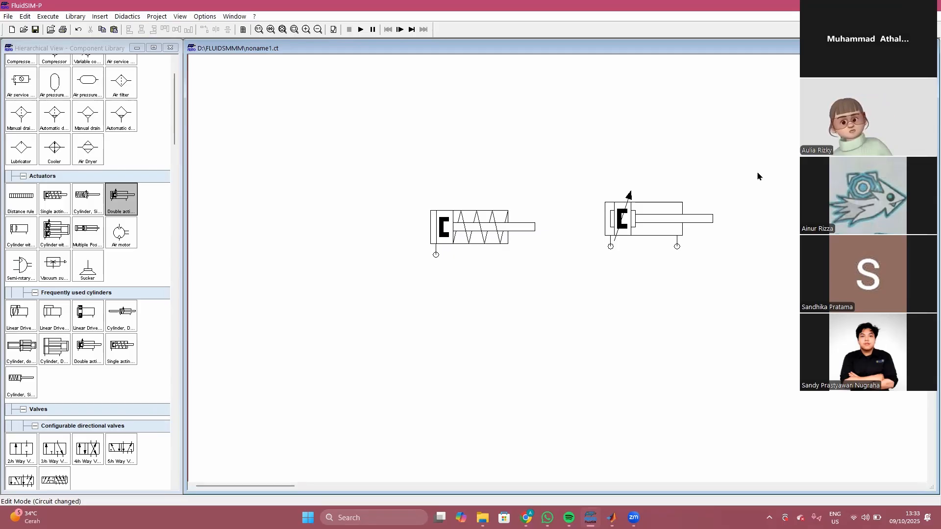
left_click(24, 176)
left_click(34, 210)
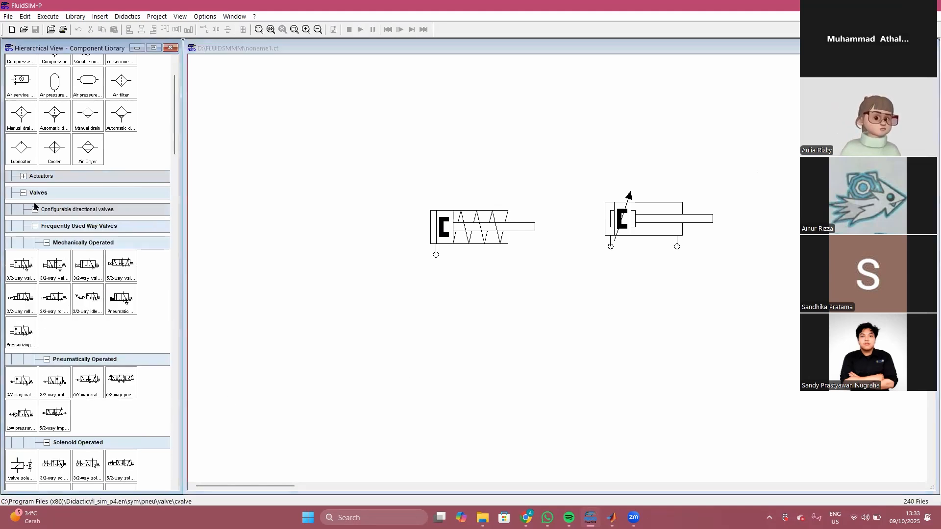
left_click(23, 177)
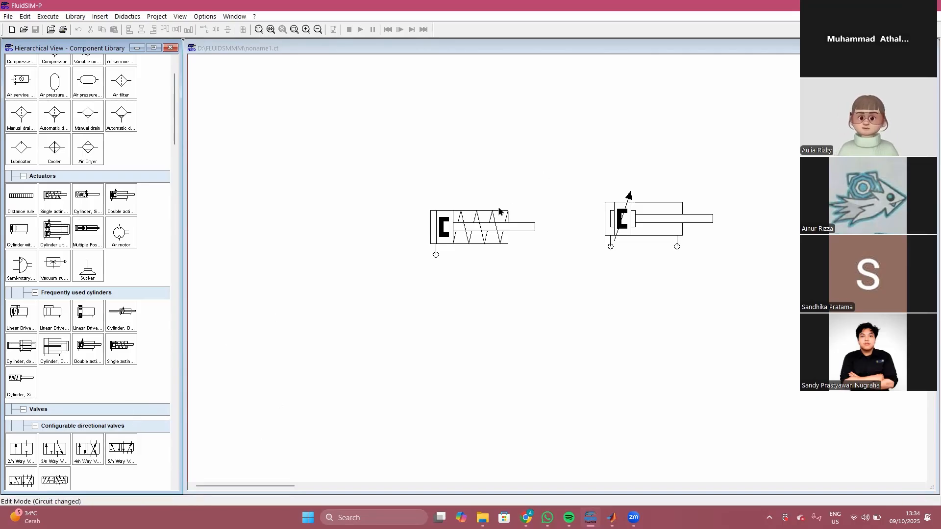
Step: Move the single acting cylinder up so it is level with the double acting cylinder
left_click(482, 228)
left_click_drag(482, 228, 482, 220)
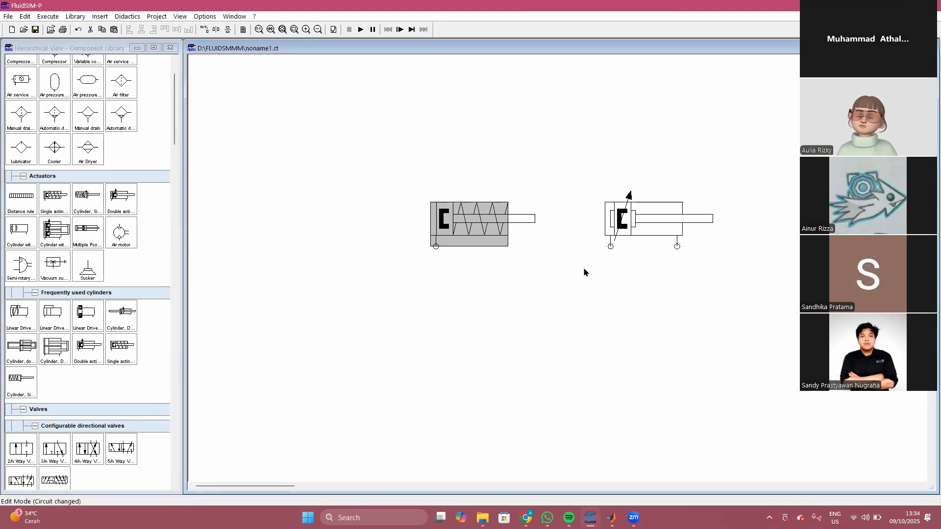
left_click(549, 248)
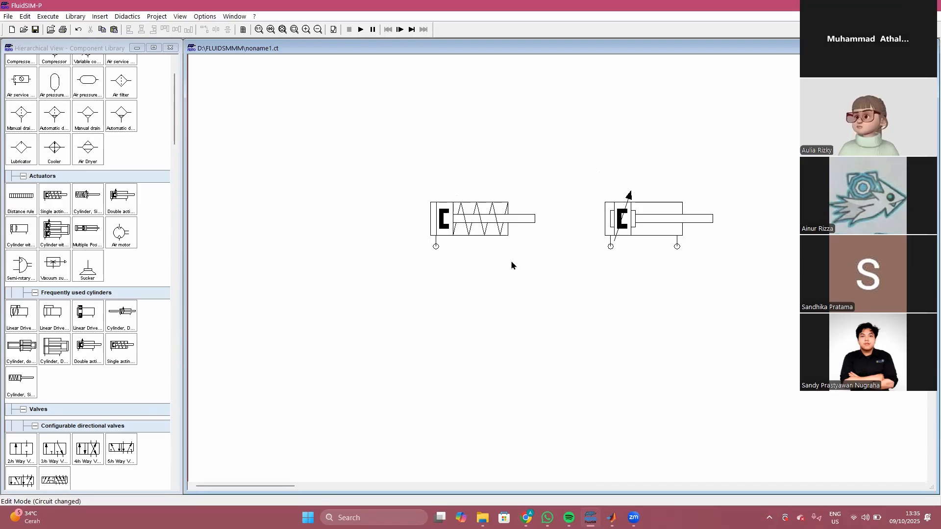
mouse_move(650, 231)
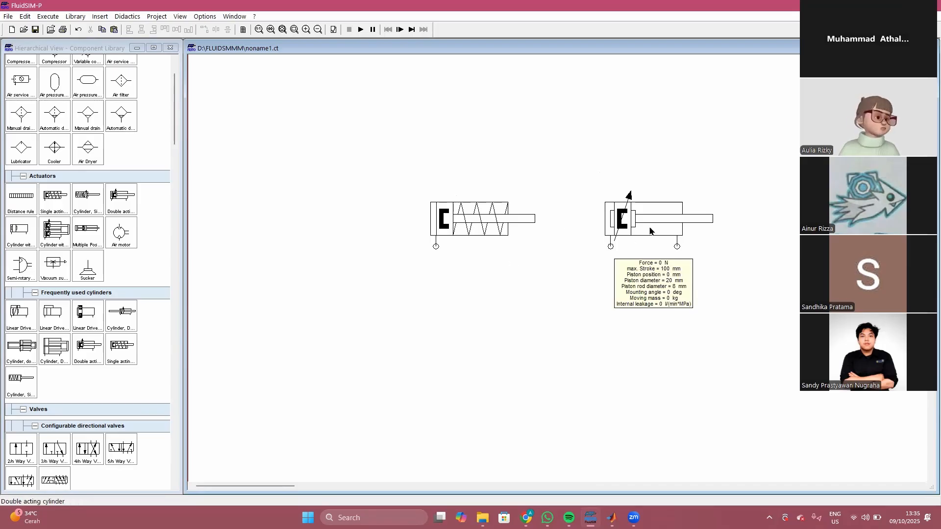
left_click(650, 231)
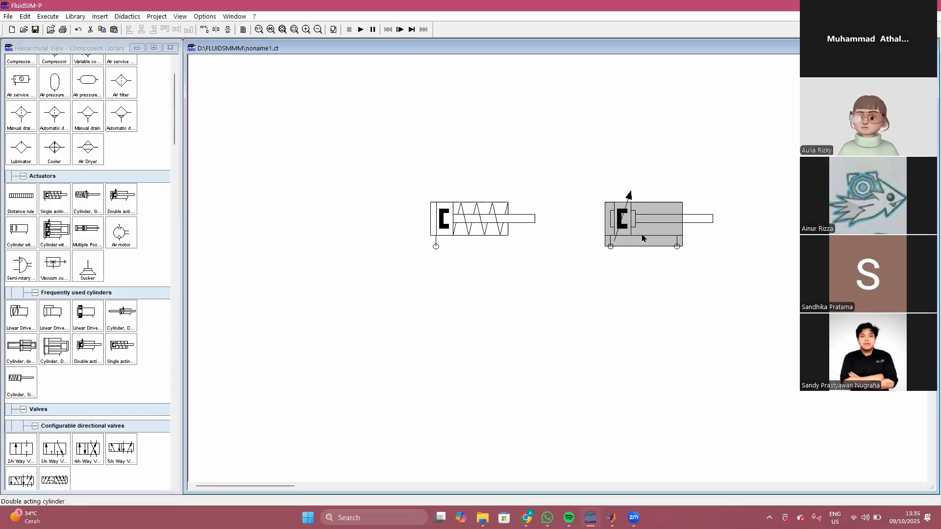
left_click(611, 269)
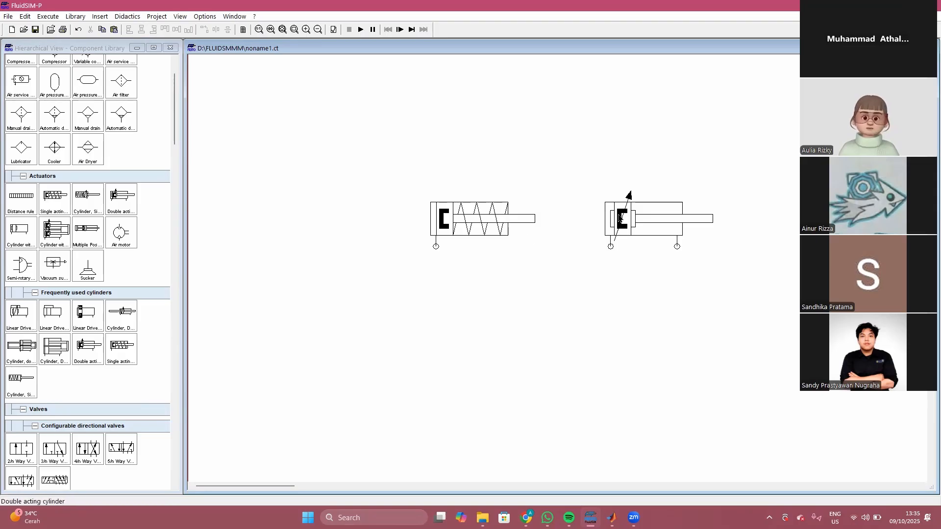
mouse_move(659, 220)
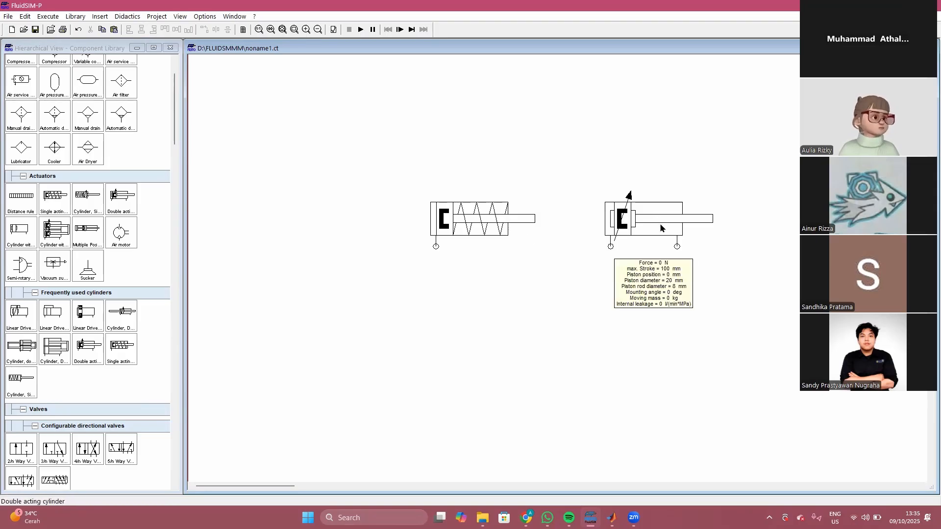
Step: Delete the single acting cylinder and place a copy of the double acting cylinder to the right, level with the original
left_click(485, 219)
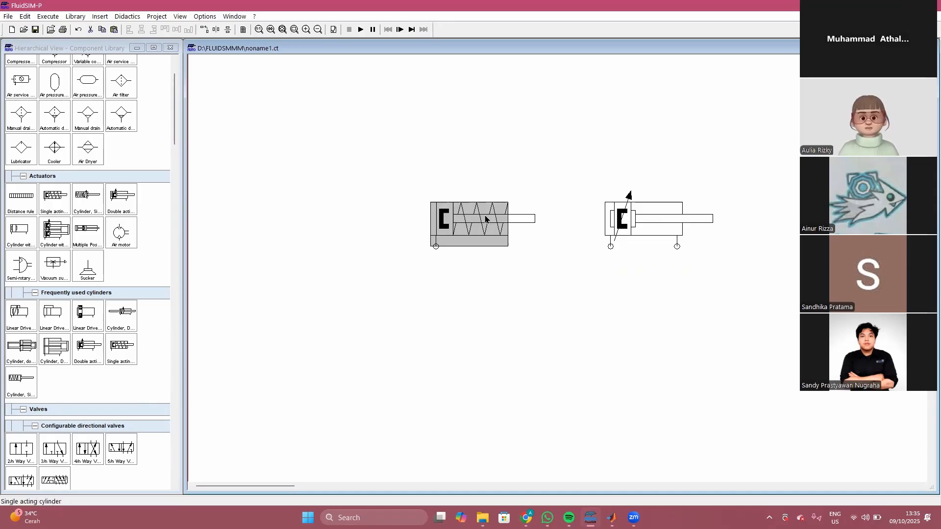
key("Delete")
scroll(602, 230, "down", 1)
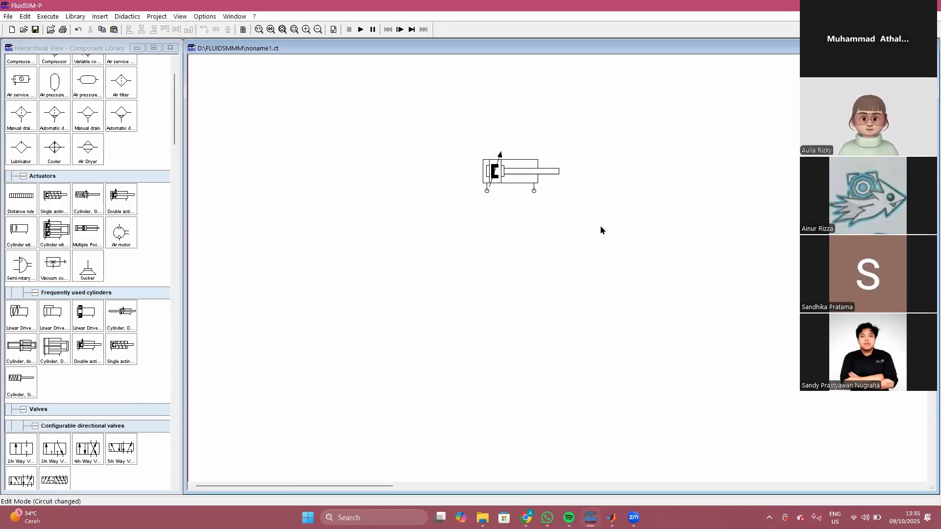
scroll(601, 230, "down", 1)
scroll(552, 207, "up", 2)
left_click_drag(419, 241, 652, 170)
mouse_move(452, 177)
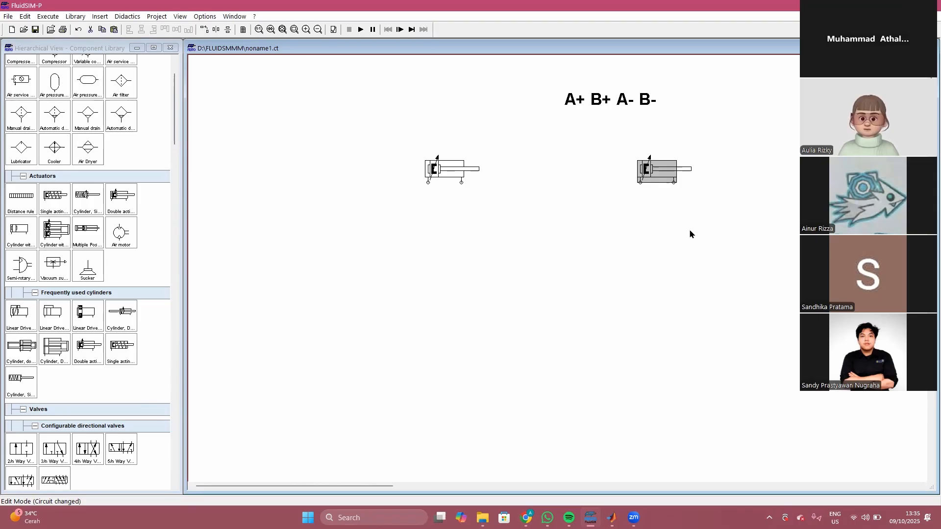
Step: Move the "A+ B+ A- B-" title left and slightly up so it sits centred above the two double acting cylinders
scroll(690, 231, "right", 3)
left_click_drag(544, 106, 497, 93)
left_click_drag(579, 169, 578, 166)
left_click(591, 184)
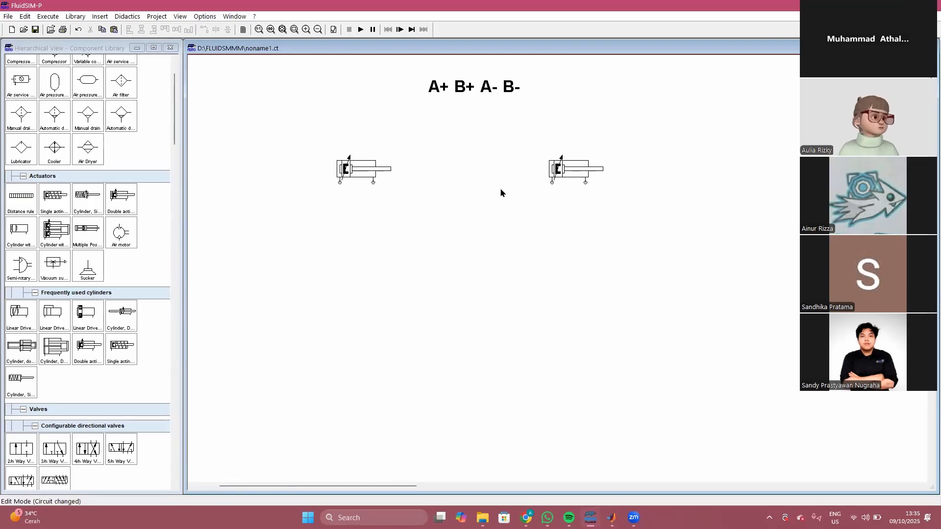
Step: Give the left double acting cylinder an actuating label A0 with begin and end positions of 0 mm
mouse_move(357, 177)
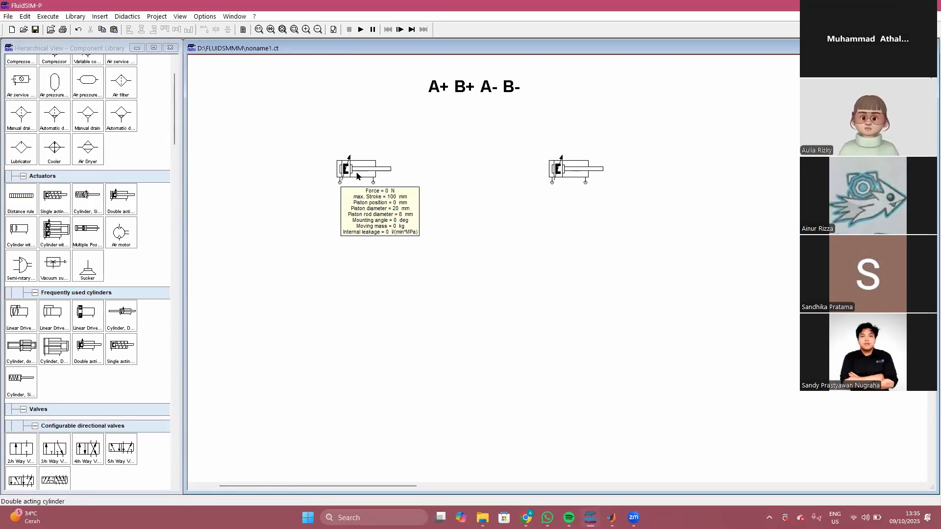
double_click(357, 176)
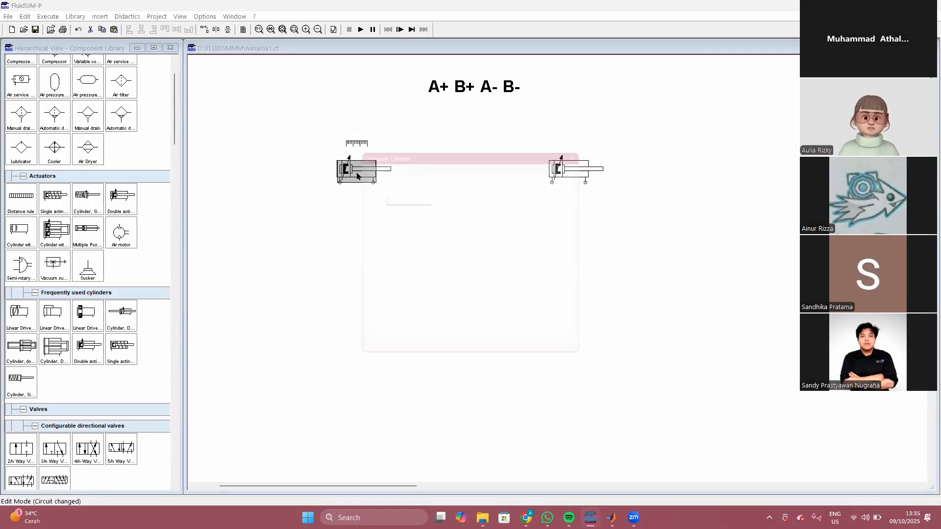
left_click(512, 163)
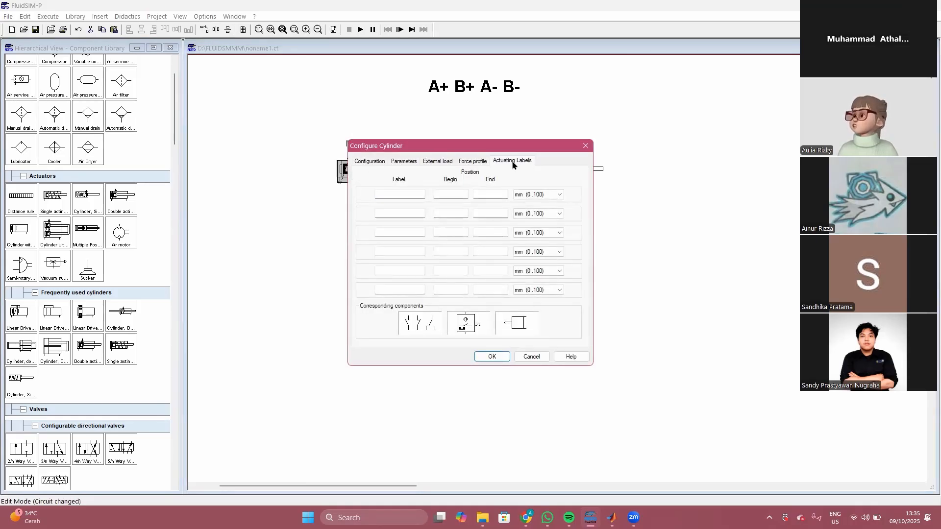
left_click(397, 195)
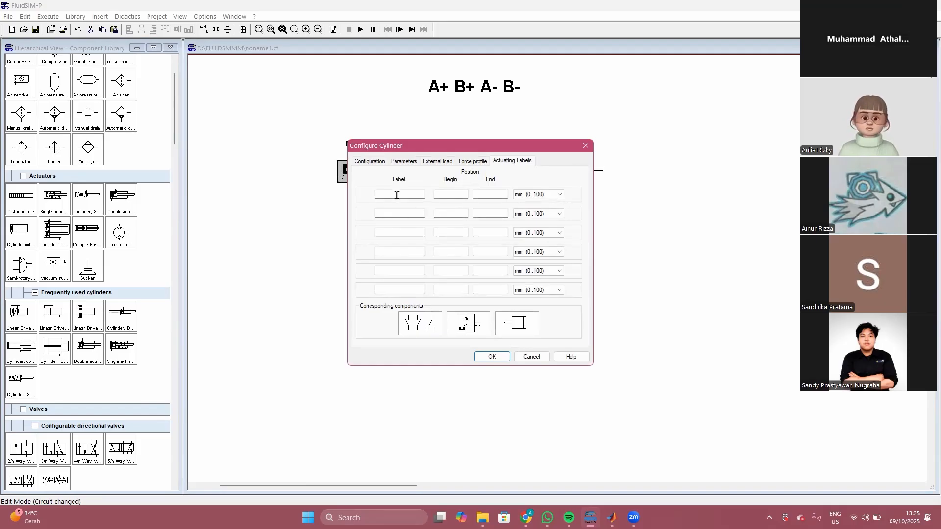
type("A0")
key("Tab")
type("0")
key("Tab")
type("0")
Step: Add a second actuating label A1 at 100 mm to the left cylinder and move its distance rule to the piston rod's tip
key("Tab")
key("Tab")
key("Tab")
type("100")
key("Return")
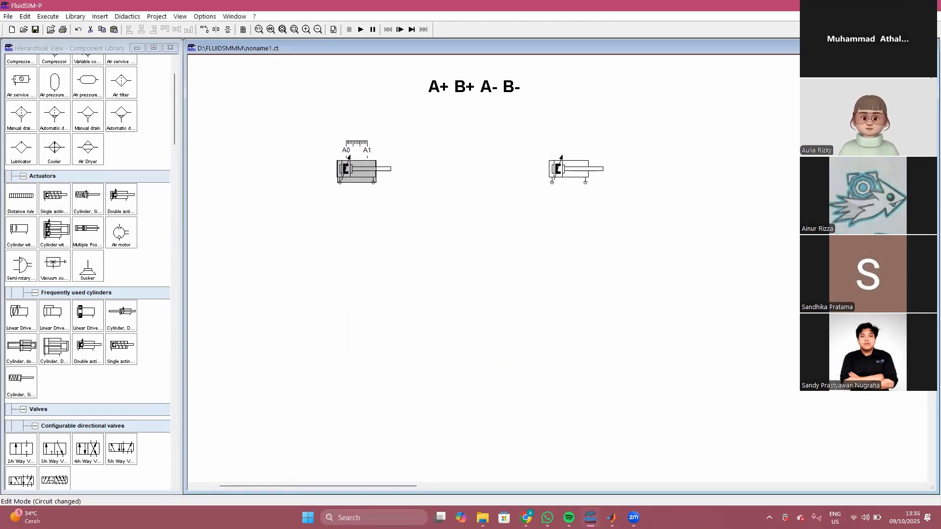
left_click_drag(357, 151, 403, 156)
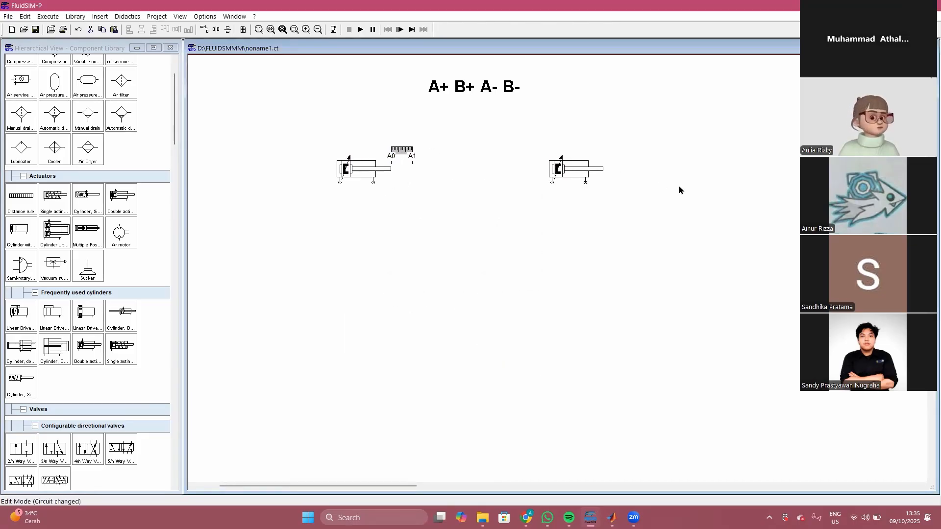
Step: Give the right double acting cylinder an actuating label B0 with begin and end positions of 0 mm
double_click(568, 174)
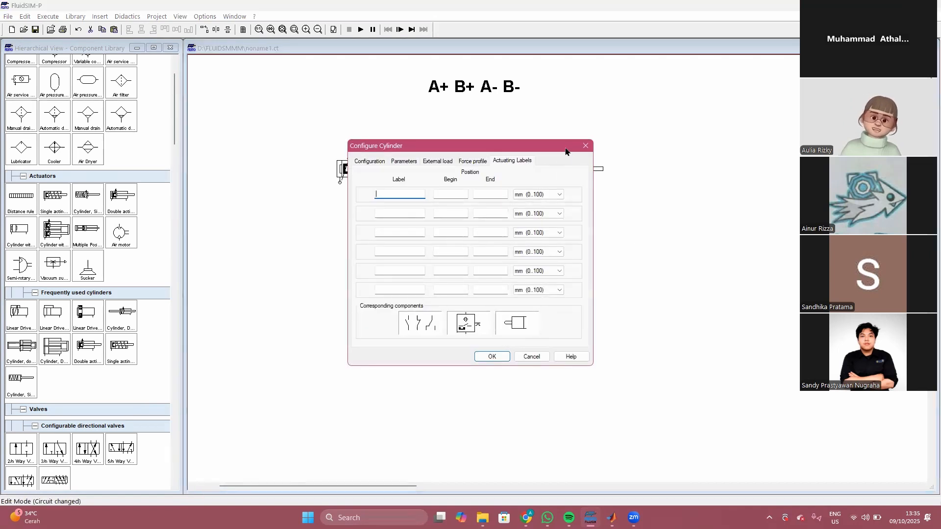
left_click(584, 146)
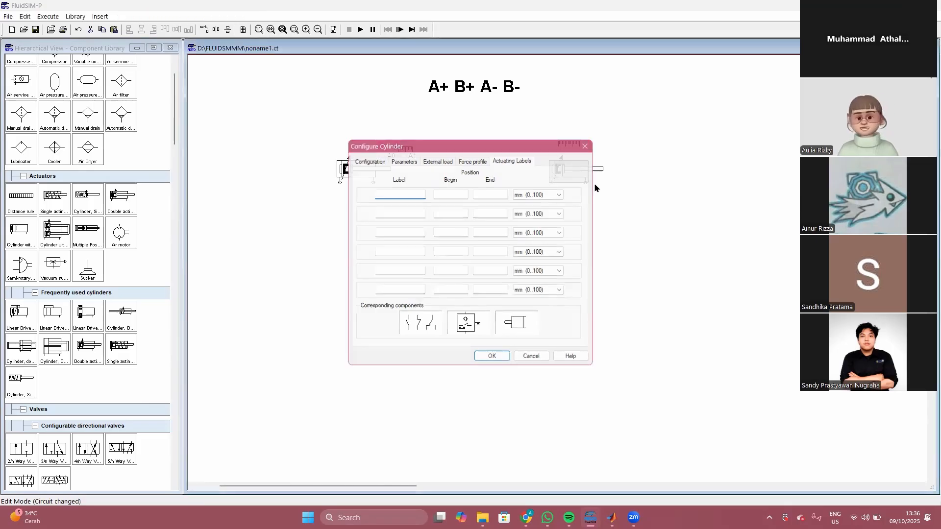
double_click(572, 180)
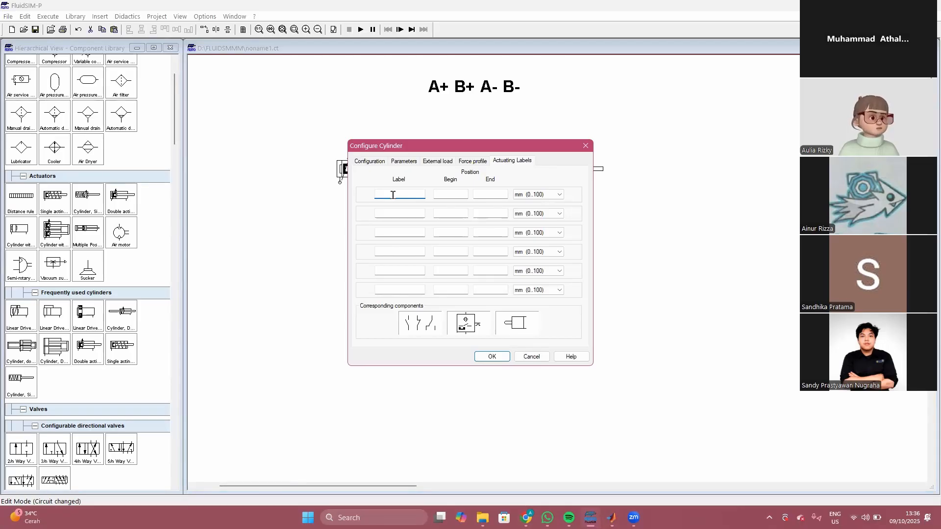
type("B")
left_click(466, 194)
type("0")
key("Tab")
type("0")
Step: Add a second actuating label B1 at 100 mm to the right cylinder and move its distance rule to the piston rod's tip
key("Tab")
key("Tab")
type("B1")
key("Tab")
type("100")
key("Return")
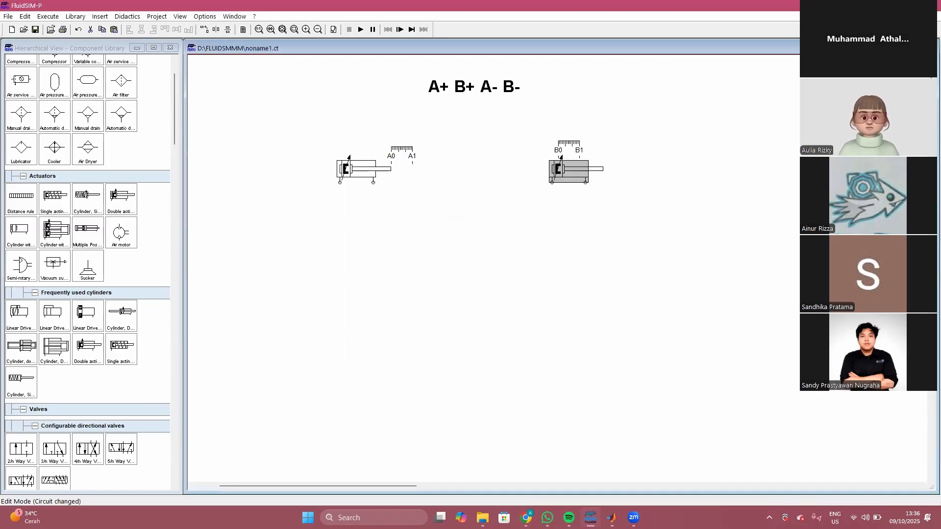
left_click_drag(580, 149, 626, 155)
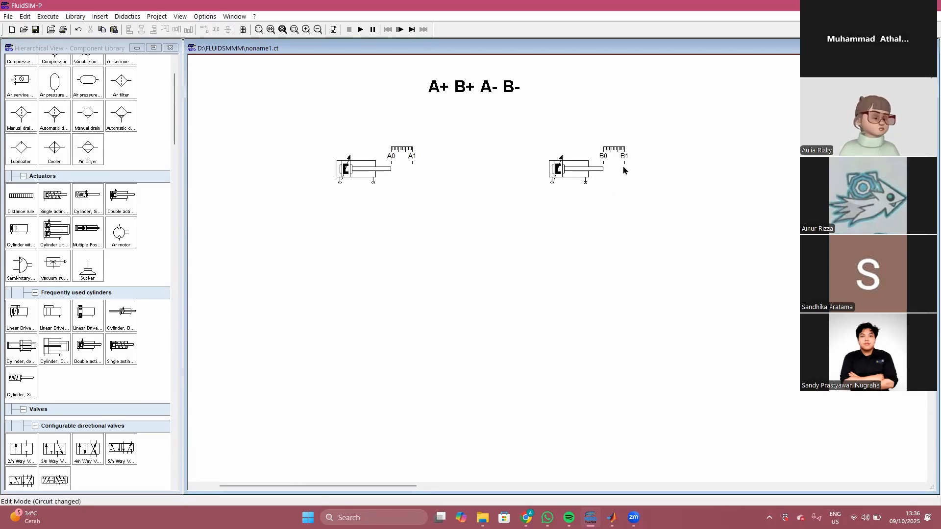
Step: Review the actuating labels and positions configured for the right cylinder
double_click(564, 170)
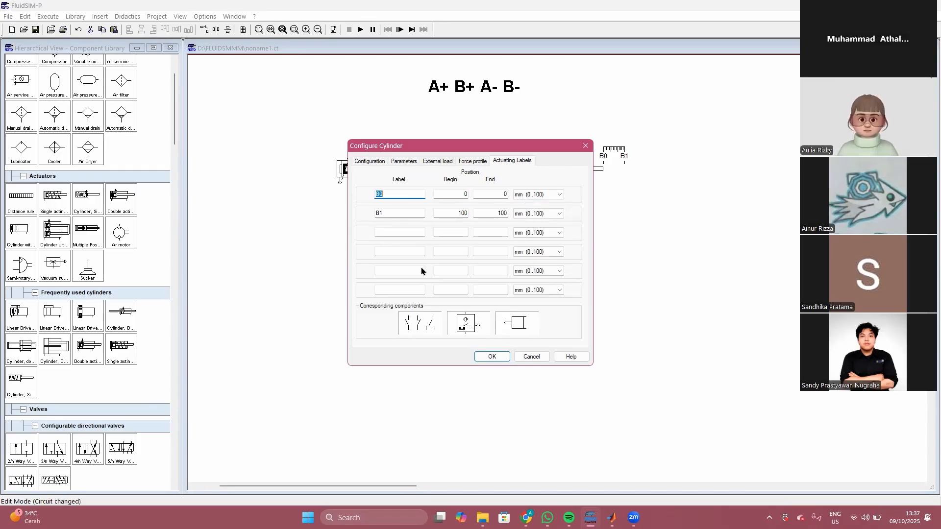
left_click(475, 357)
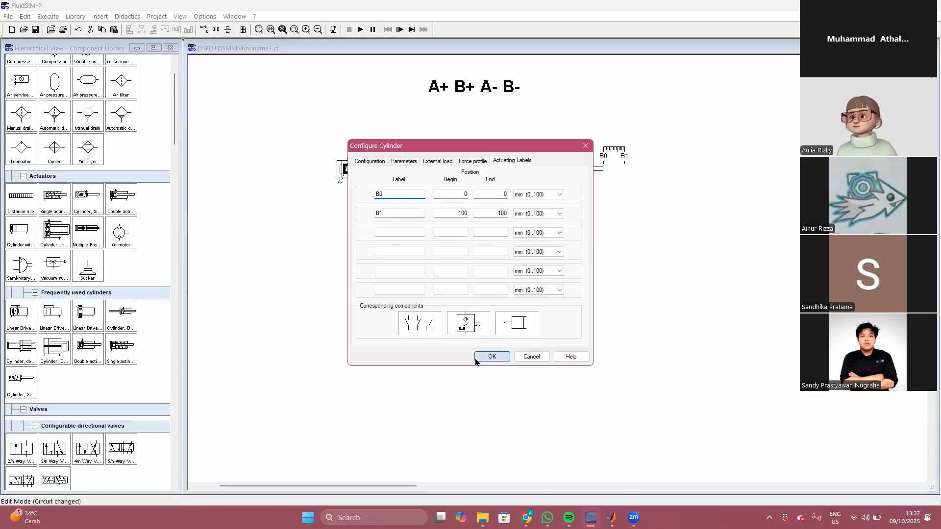
left_click(487, 358)
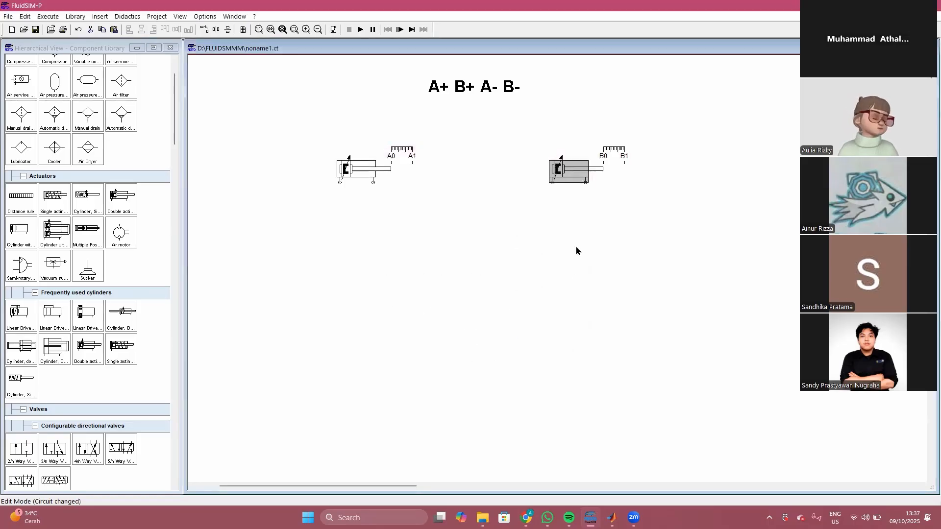
left_click(638, 224)
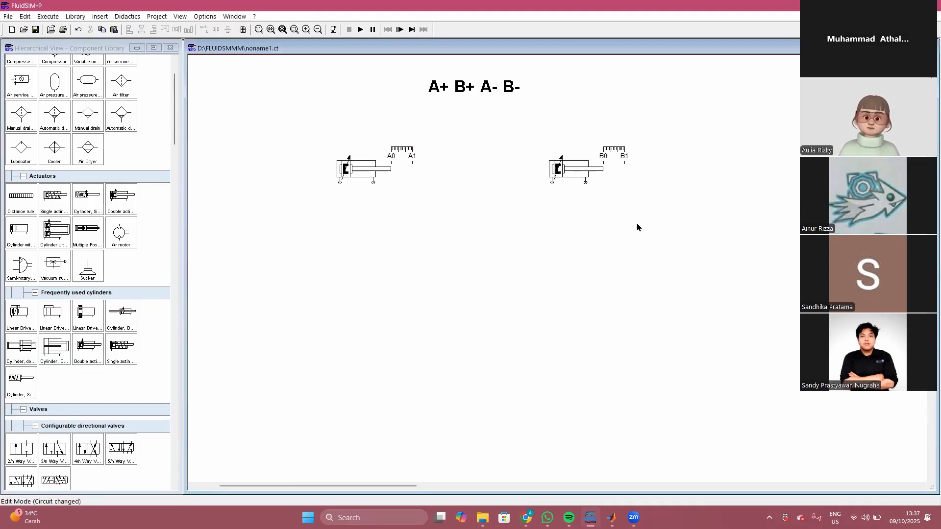
double_click(587, 177)
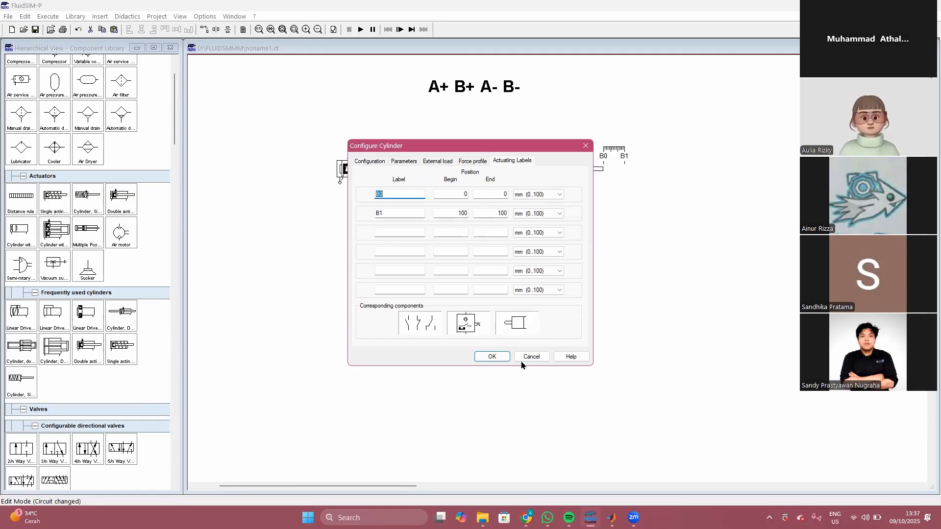
left_click(492, 357)
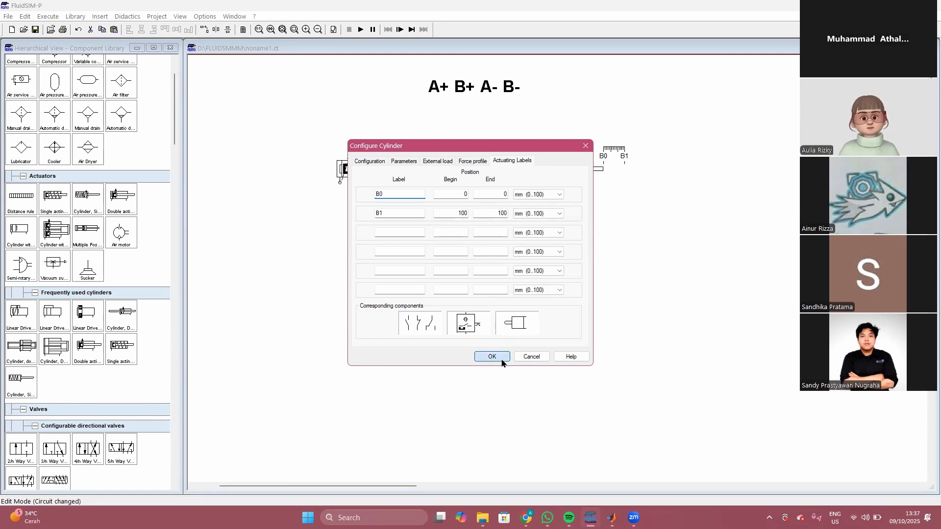
Step: Place a pneumatically operated 5/2-way impulse valve below the left cylinder and shift it slightly left
scroll(404, 327, "down", 2)
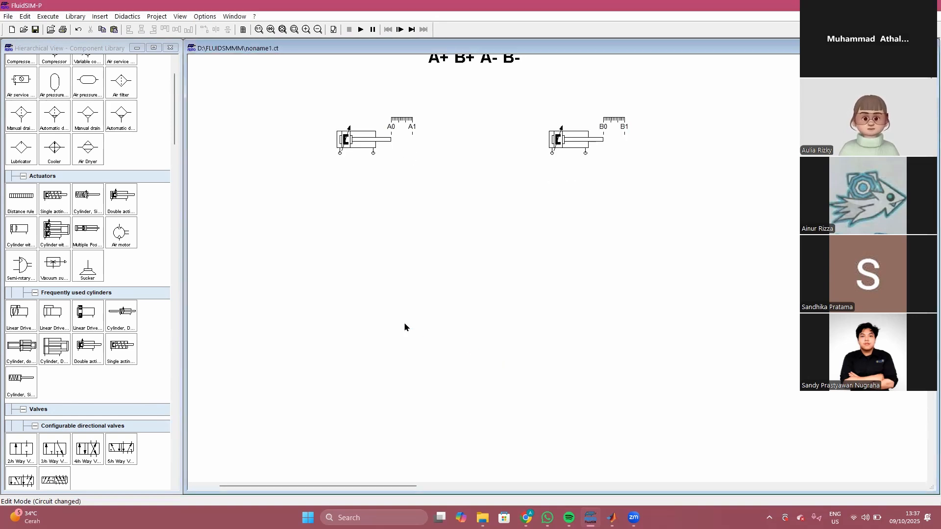
scroll(78, 300, "down", 3)
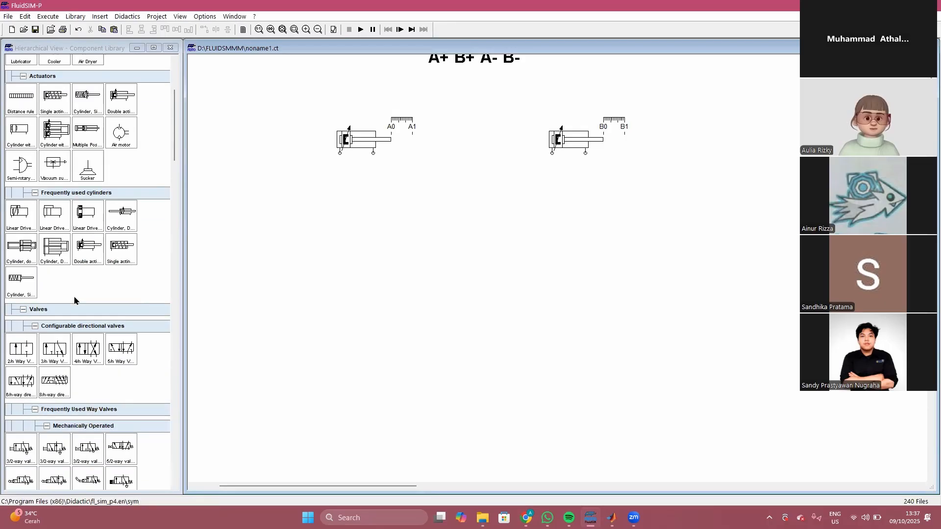
scroll(75, 300, "down", 8)
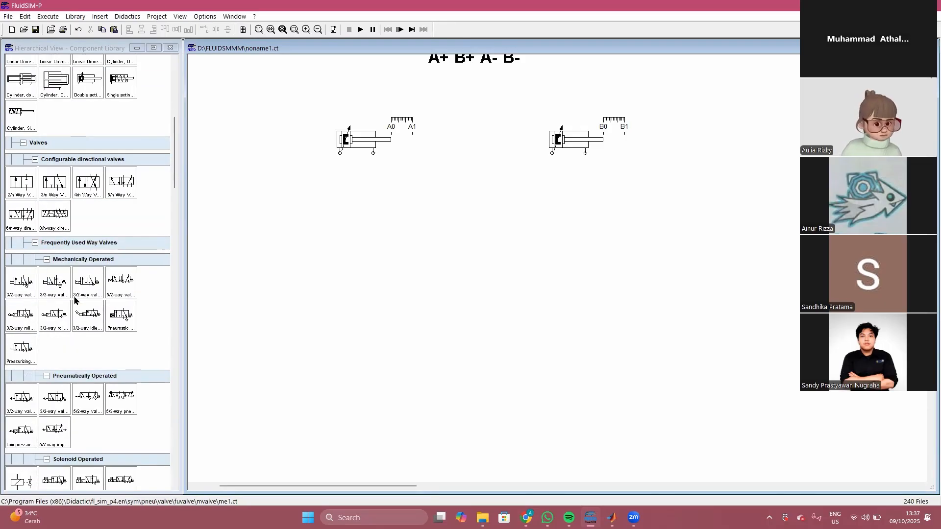
scroll(76, 298, "down", 3)
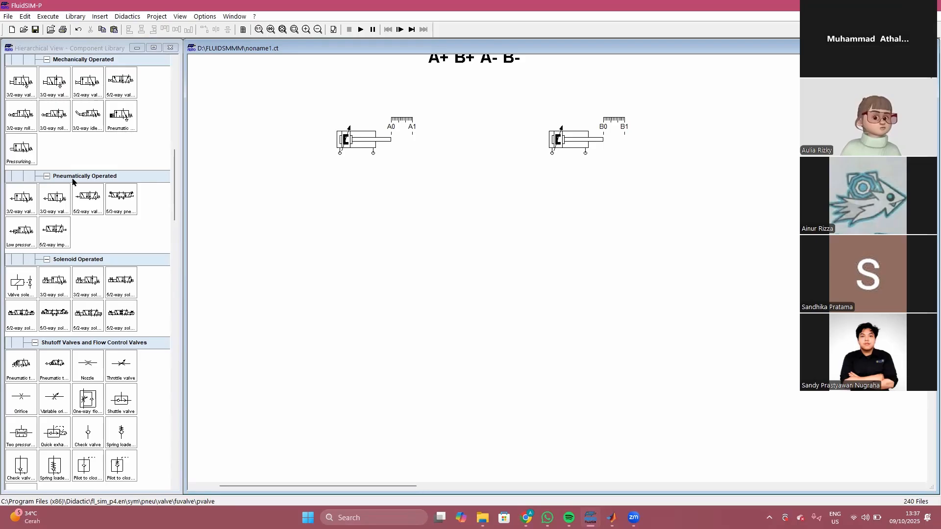
left_click(66, 237)
left_click_drag(66, 238, 414, 243)
left_click(464, 229)
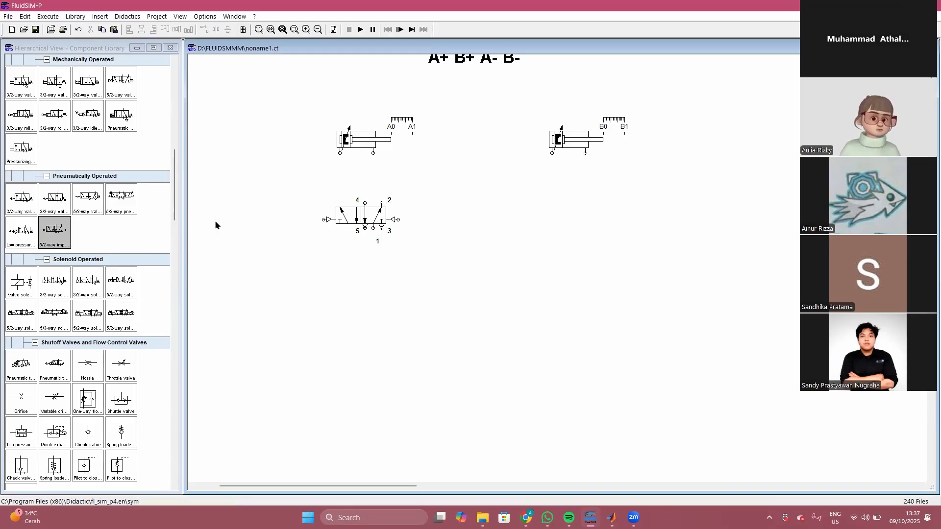
mouse_move(374, 213)
left_mouse_down()
mouse_move(358, 212)
mouse_move(367, 212)
left_mouse_up()
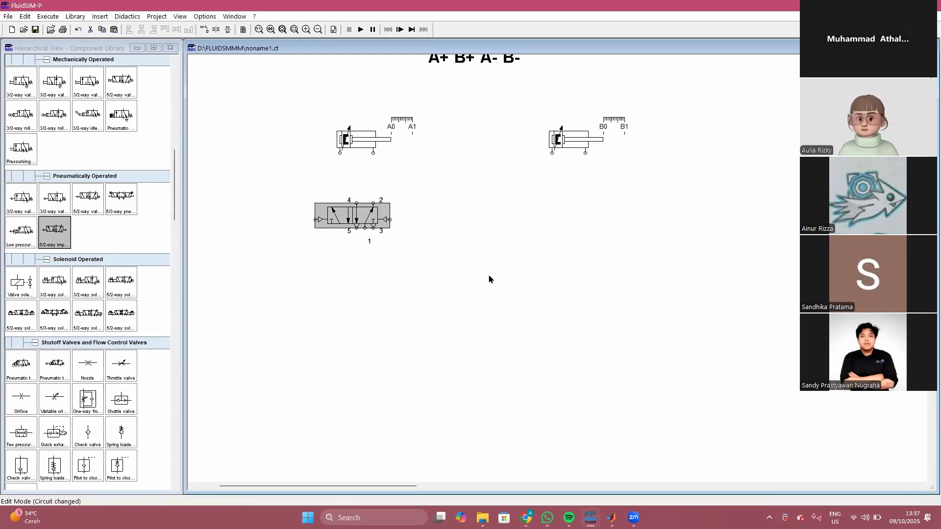
Step: Place a pneumatically operated 3/2-way valve to the left of the 5/2-way impulse valve for comparison and delete it again
scroll(488, 274, "down", 1)
scroll(332, 235, "up", 1)
scroll(317, 231, "left", 2)
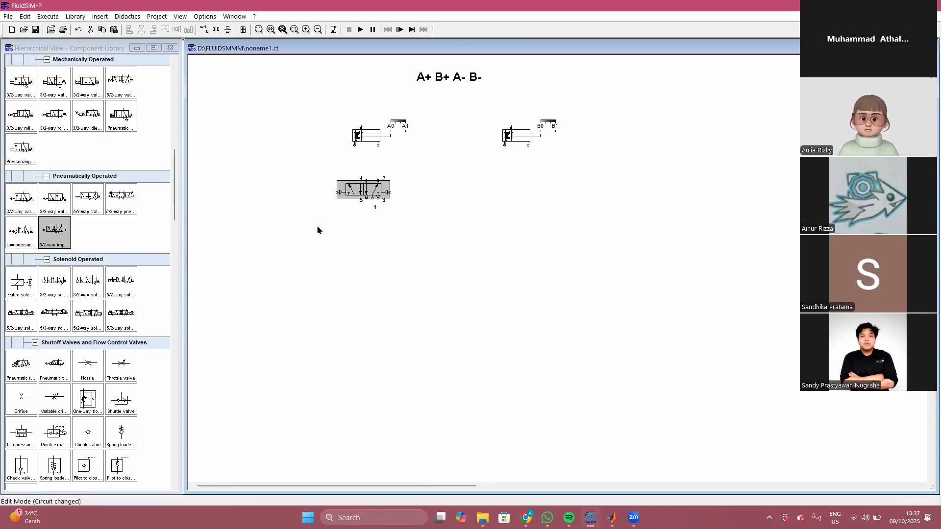
scroll(317, 226, "up", 2)
scroll(548, 282, "down", 1)
scroll(336, 337, "right", 2)
left_click_drag(21, 199, 271, 275)
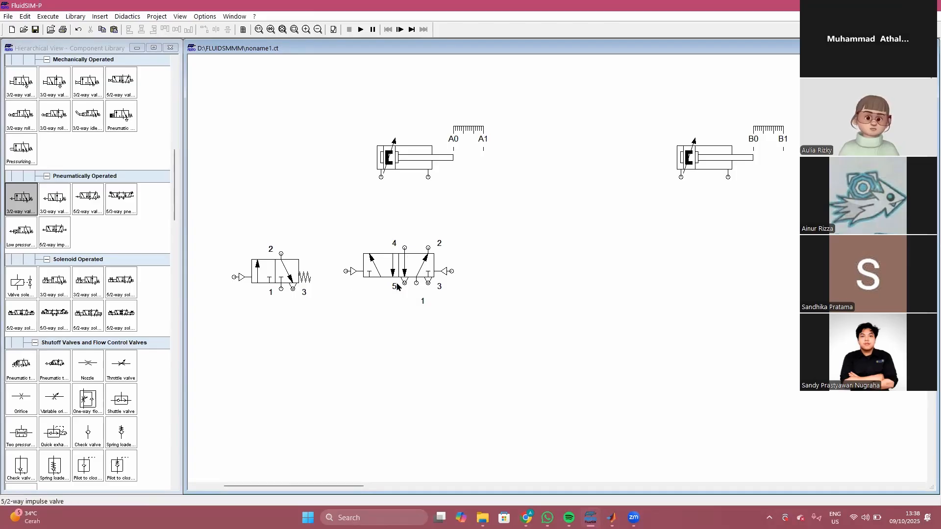
left_click(293, 268)
key("Delete")
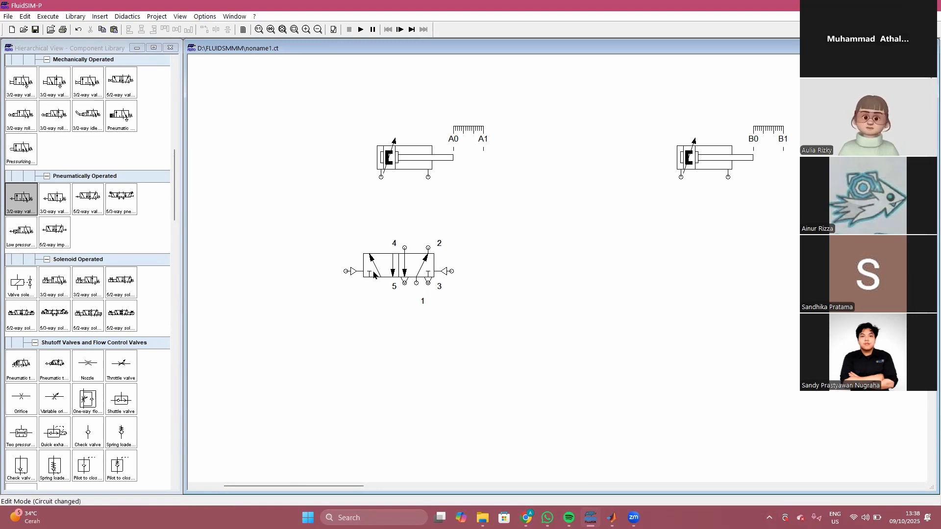
Step: Place a copy of the 5/2-way impulse valve below the right cylinder, level with the original valve
left_click(396, 279)
left_click_drag(396, 279, 719, 251)
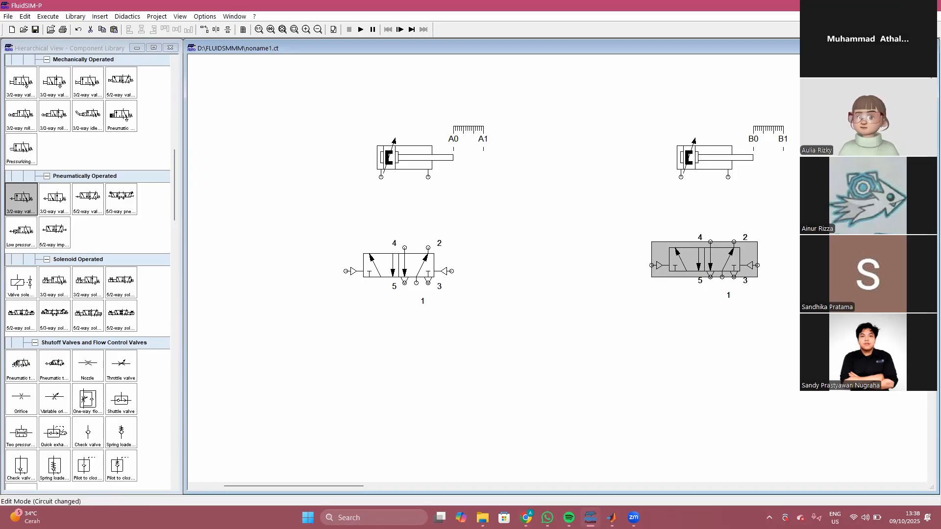
left_click(818, 245)
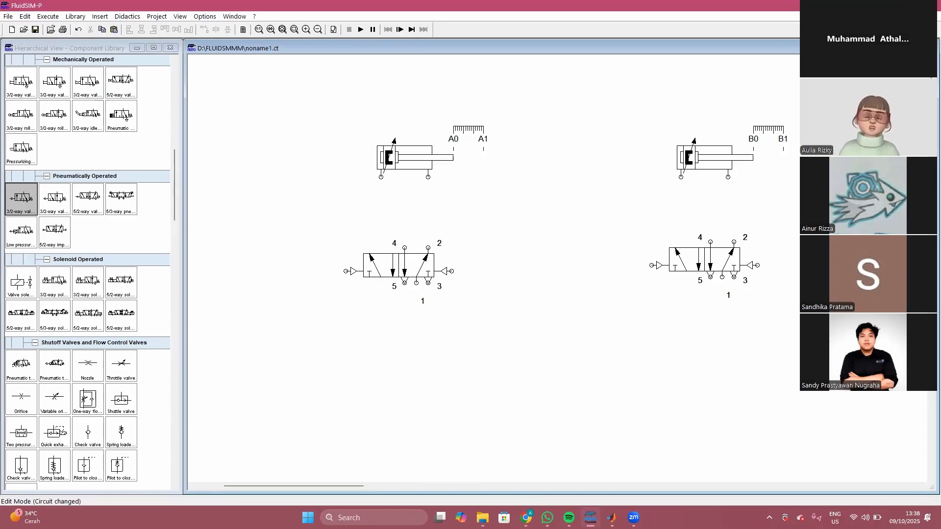
left_click_drag(726, 261, 726, 267)
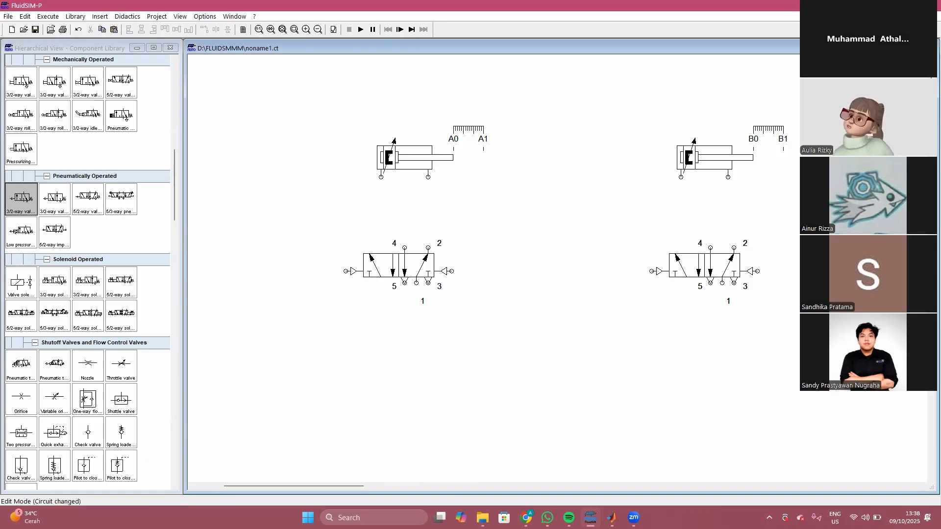
left_click(27, 227)
left_click(49, 233)
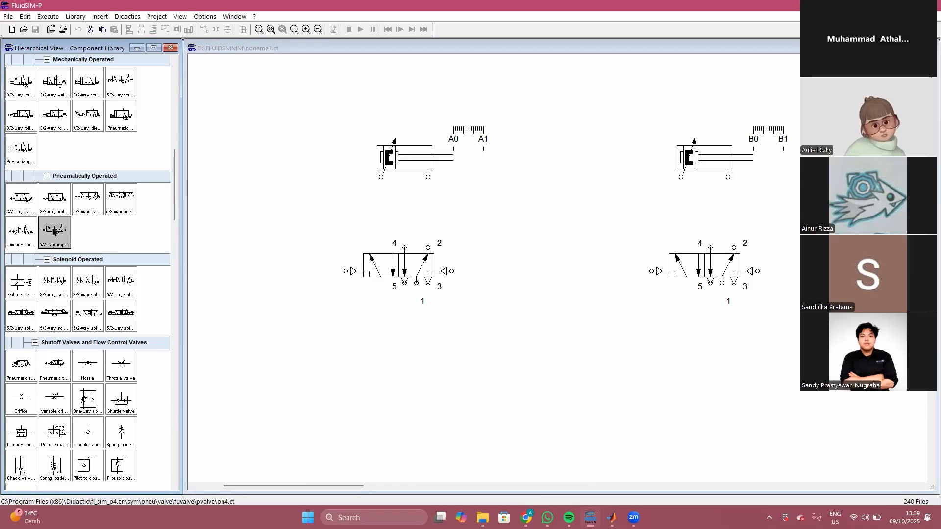
scroll(517, 260, "up", 3)
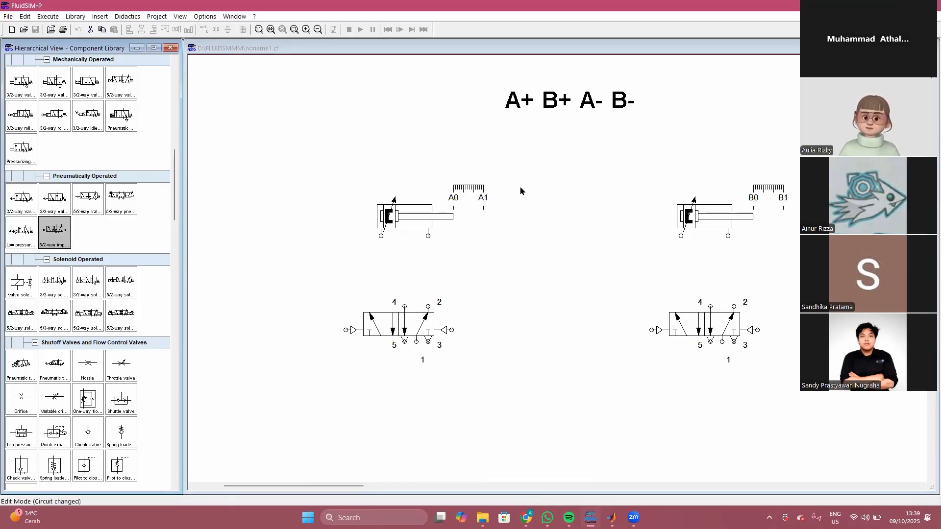
Step: Move the A+ B+ A- B- title down to between the cylinders and place a FESTO bitmap centred above it
left_click_drag(569, 116, 585, 181)
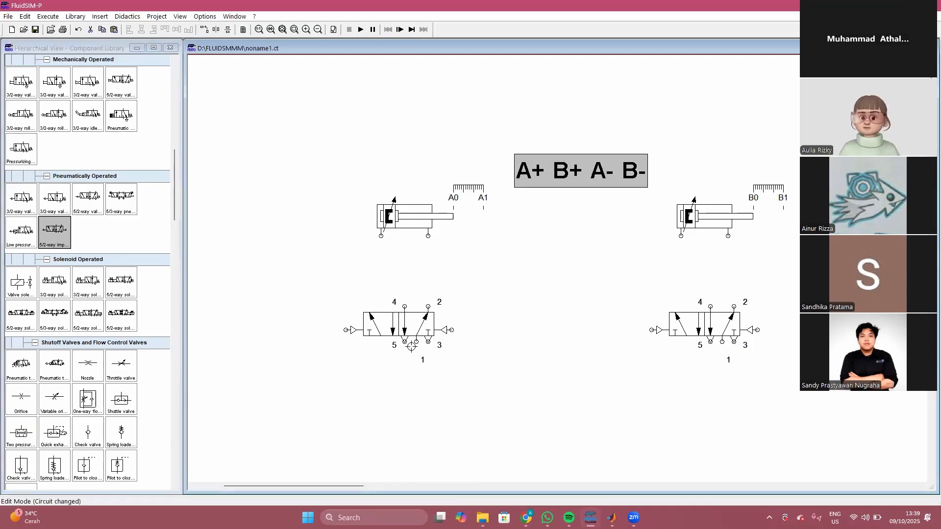
scroll(546, 310, "down", 2)
scroll(93, 379, "down", 7)
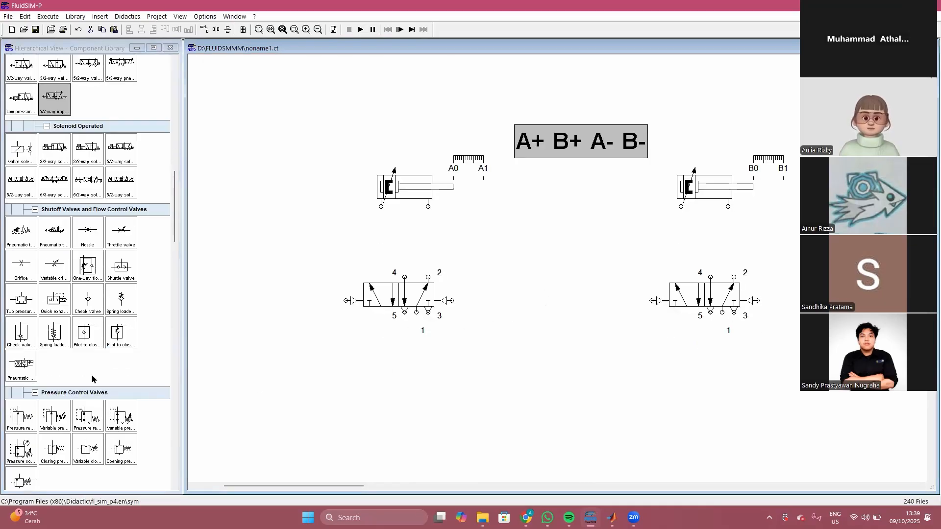
left_click_drag(175, 275, 178, 493)
left_click_drag(54, 441, 578, 117)
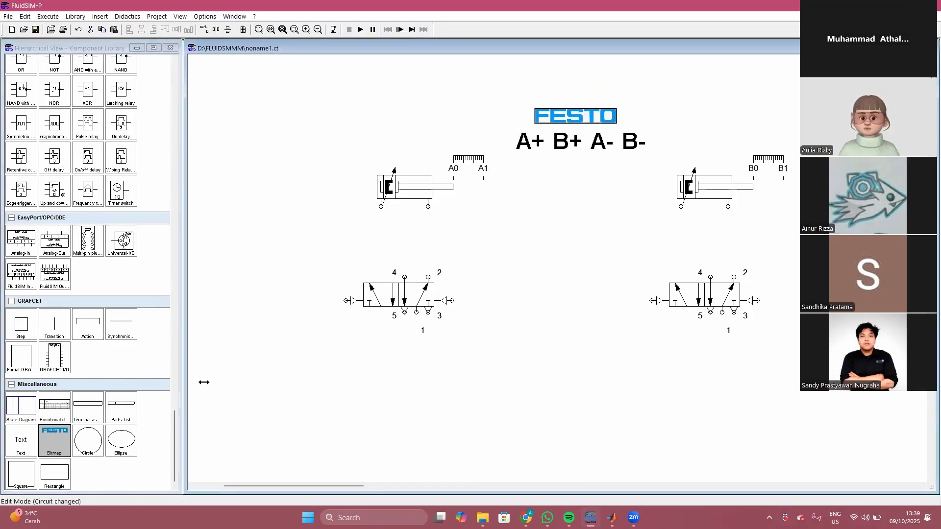
Step: Locate the pneumatically operated 5/2-way impulse valve in the component library
left_click_drag(177, 420, 189, 82)
scroll(99, 287, "down", 5)
scroll(100, 290, "down", 5)
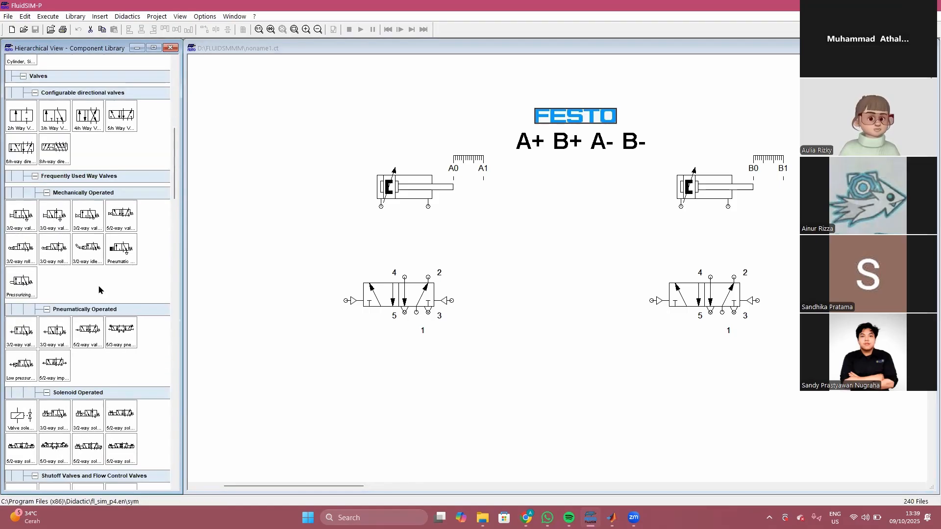
left_click(52, 338)
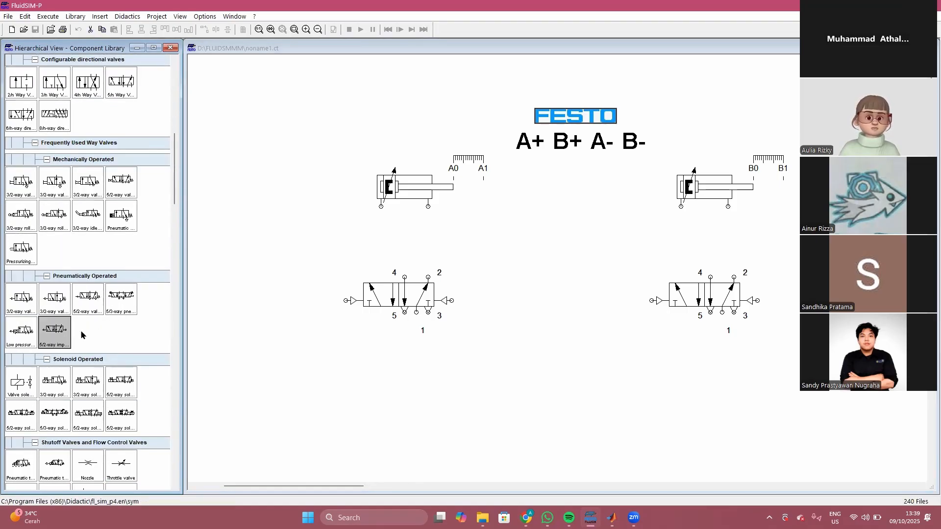
scroll(63, 335, "down", 1)
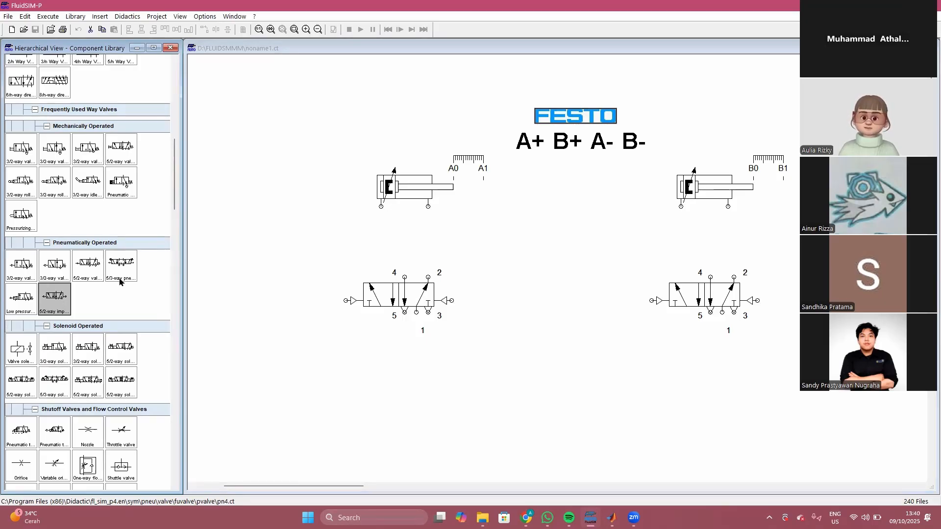
left_click(556, 268)
scroll(558, 273, "down", 1)
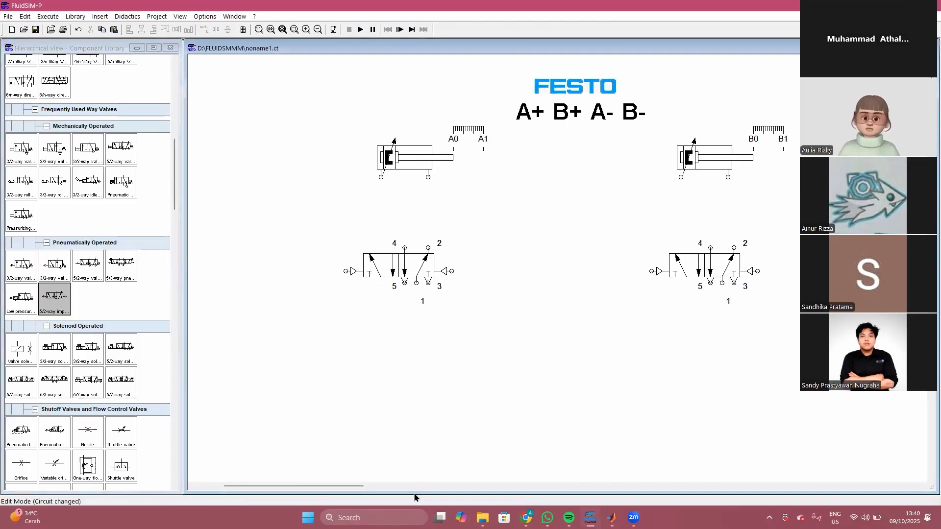
left_click_drag(361, 488, 366, 487)
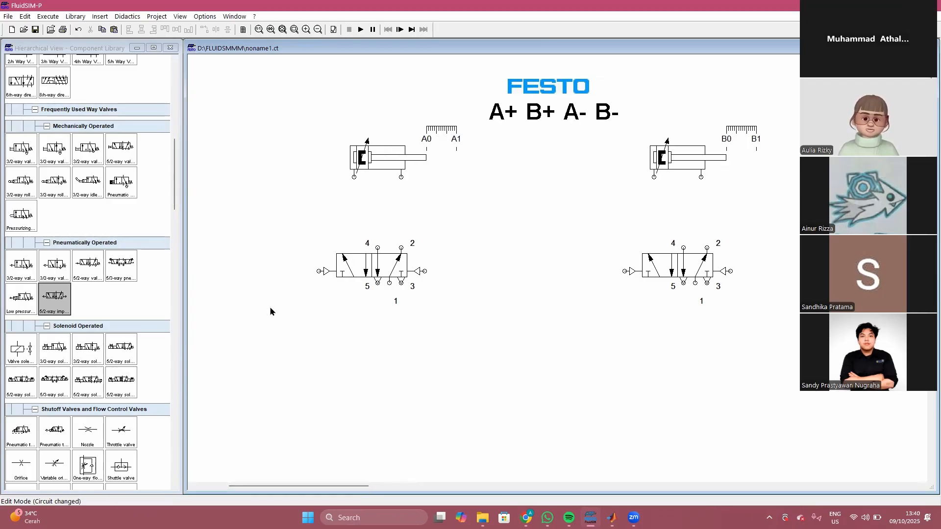
key("XF86AudioRaiseVolume")
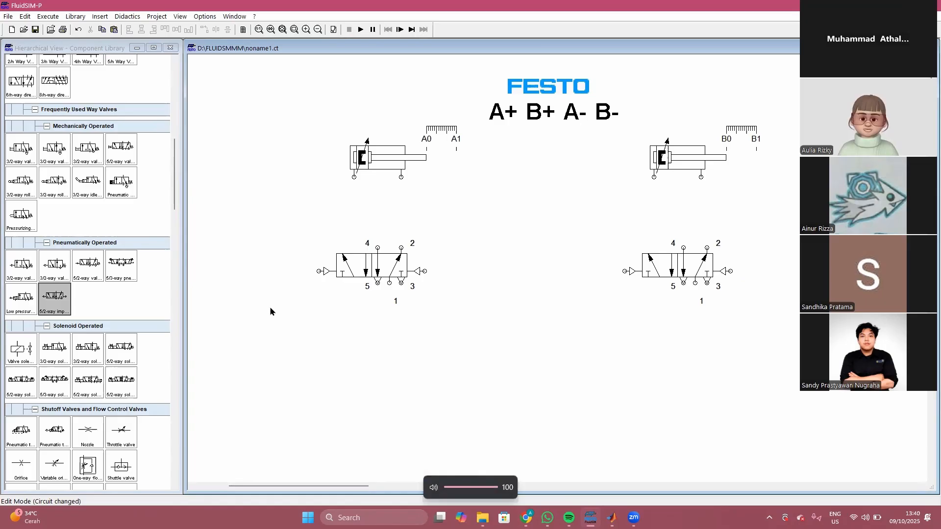
left_click(62, 314)
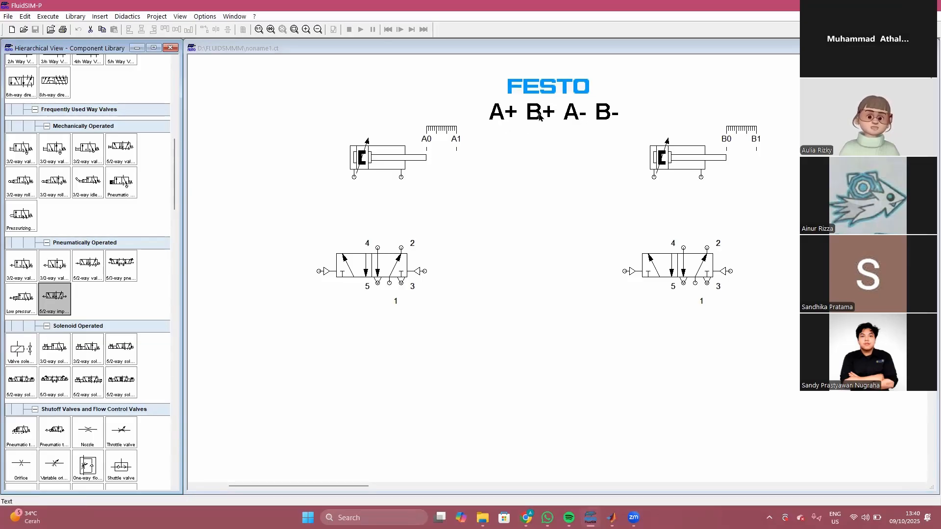
Step: Connect ports 4 and 2 of each 5/2-way impulse valve to the two ports of the cylinder above it
left_click_drag(378, 248, 354, 177)
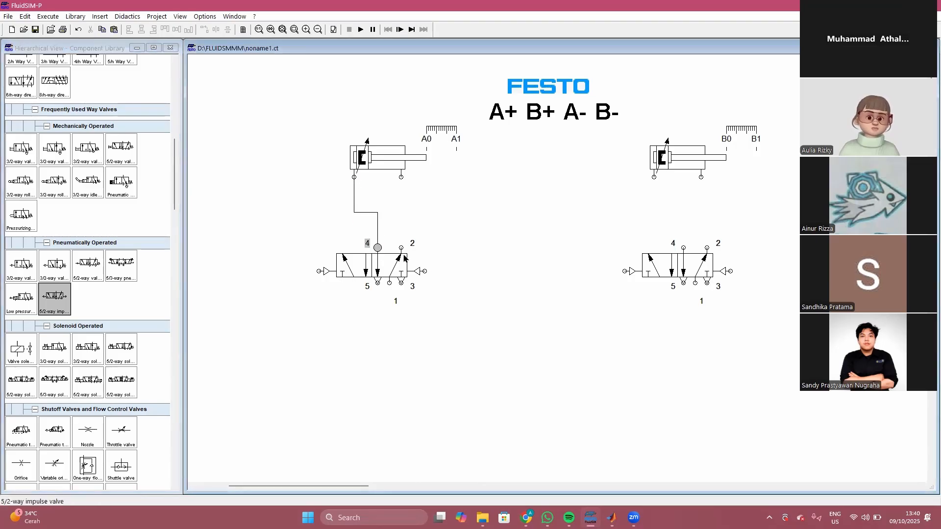
left_click_drag(402, 232, 401, 177)
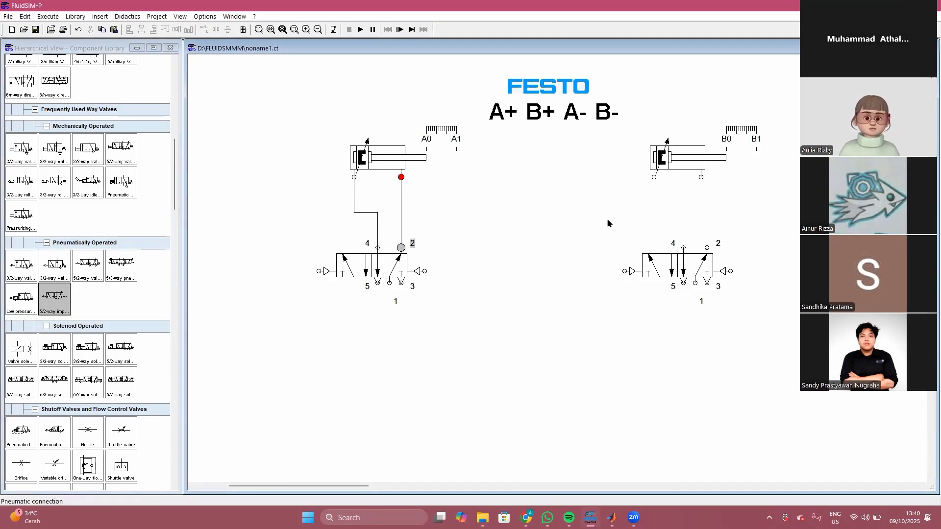
left_click_drag(684, 248, 654, 177)
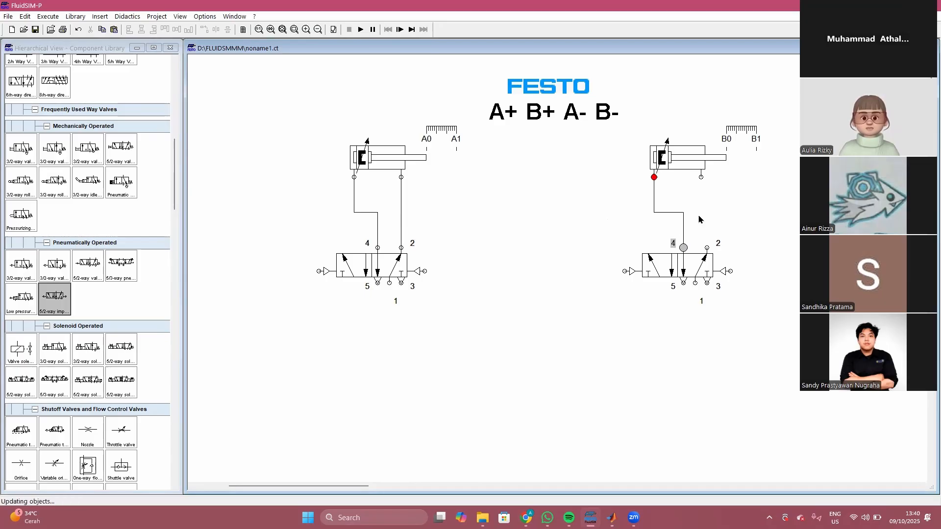
left_click_drag(706, 249, 702, 177)
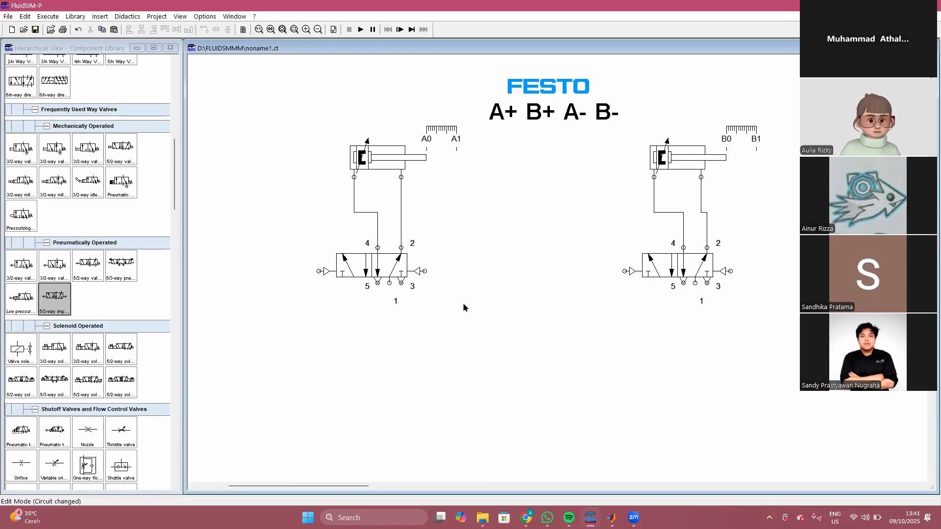
Step: Place a compressed air supply in the free area to the lower left of the left impulse valve and shift it slightly down
scroll(507, 296, "down", 1)
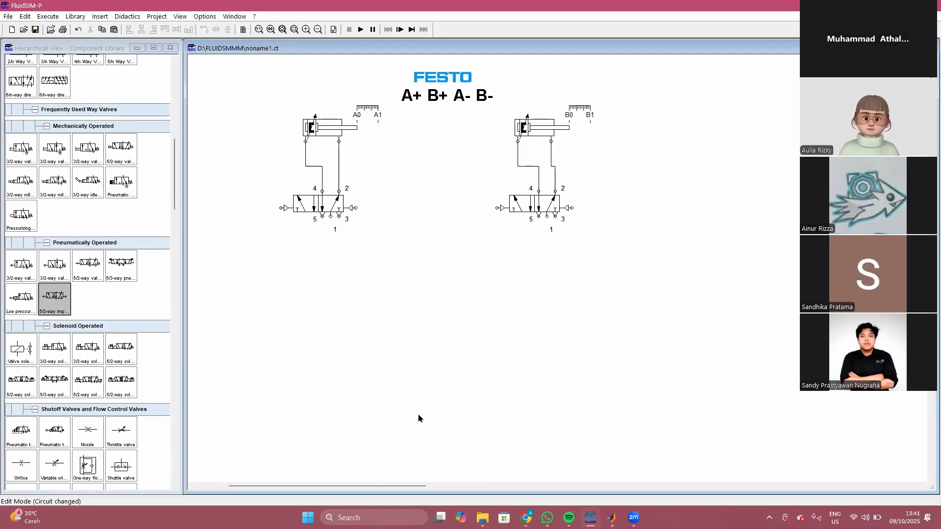
scroll(440, 379, "left", 2)
scroll(440, 378, "right", 1)
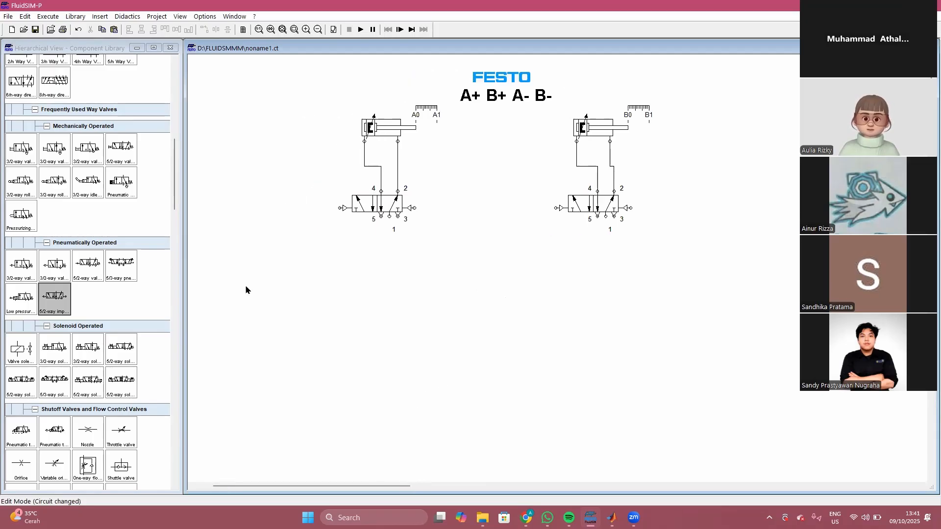
left_click(175, 206)
left_click_drag(175, 202, 163, 108)
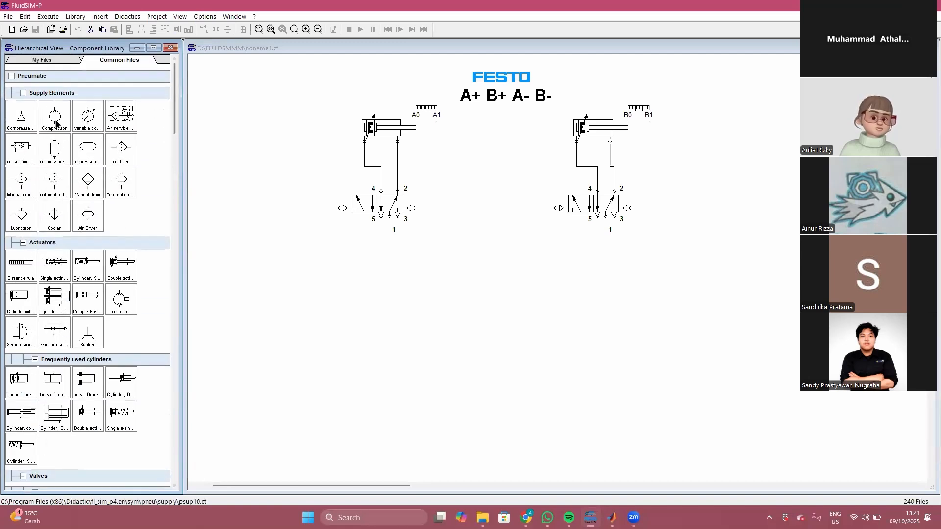
left_click_drag(19, 125, 234, 382)
left_click(314, 364)
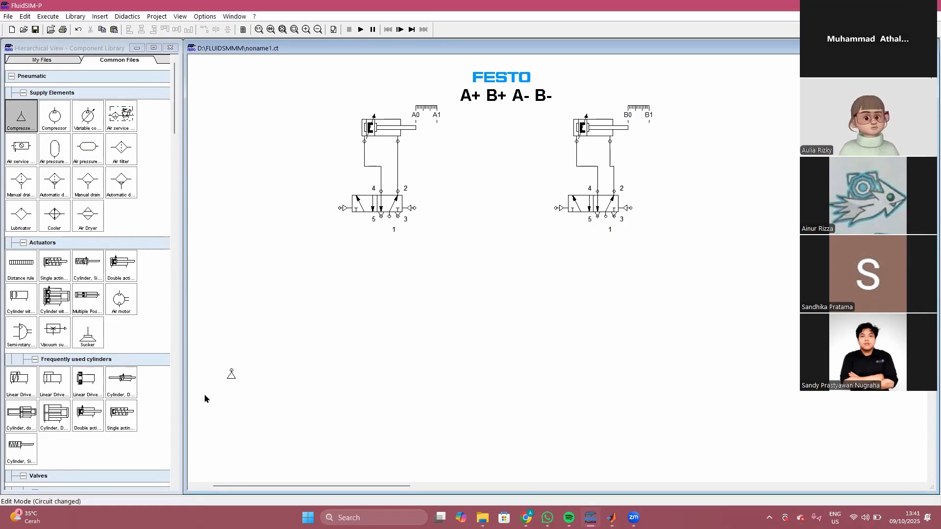
left_click(232, 378)
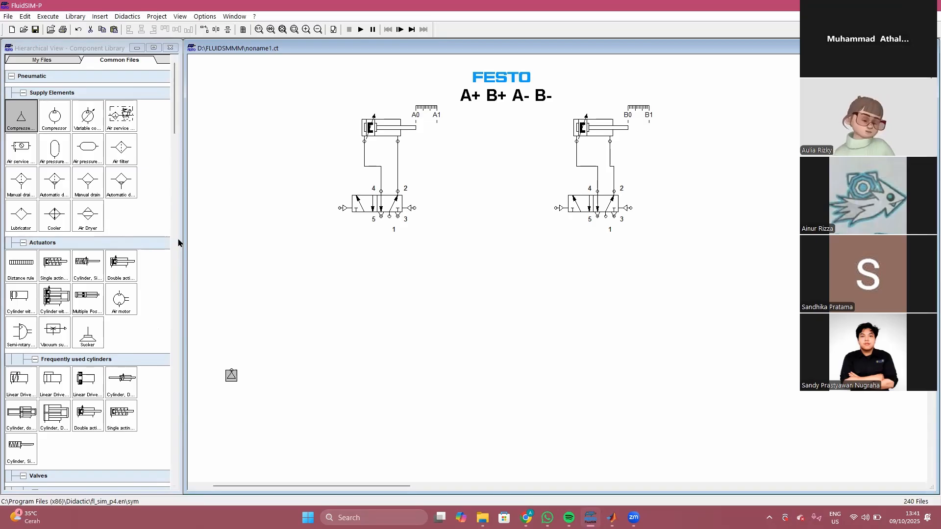
left_click_drag(233, 381, 233, 392)
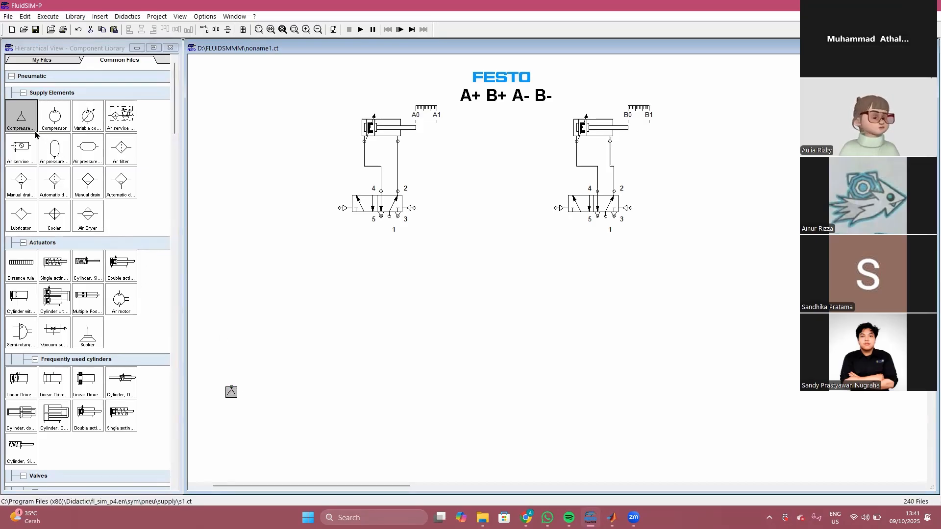
Step: Place an air service unit to the right of the compressed air supply and connect the supply to its inlet
left_click_drag(21, 147, 258, 382)
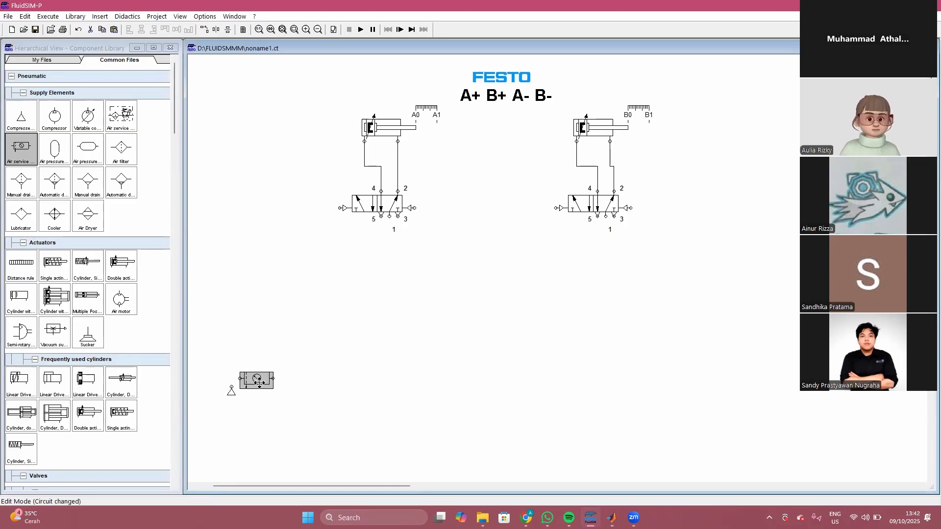
left_click(295, 414)
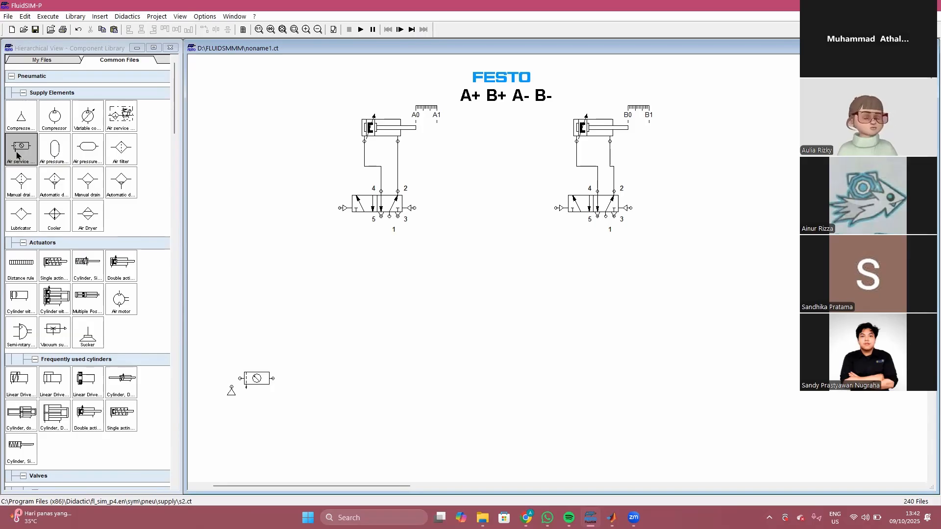
left_click_drag(231, 386, 240, 378)
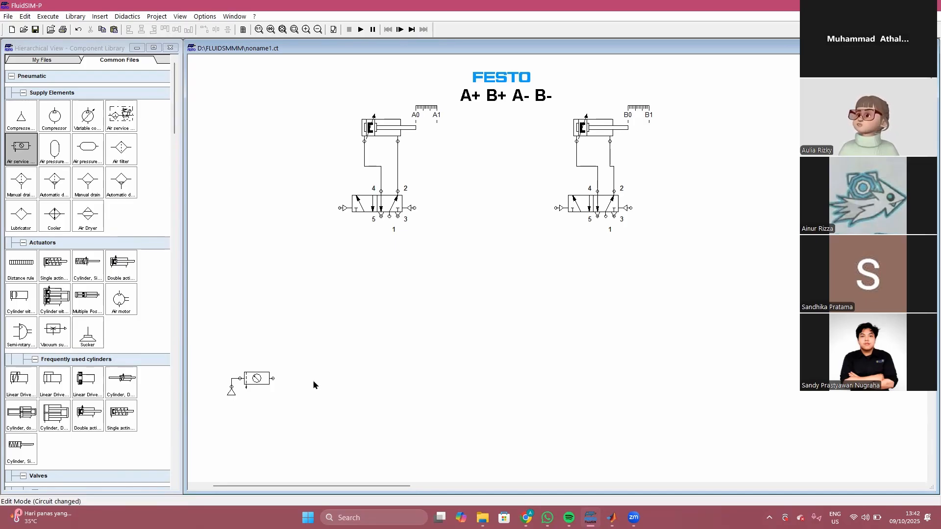
mouse_move(255, 378)
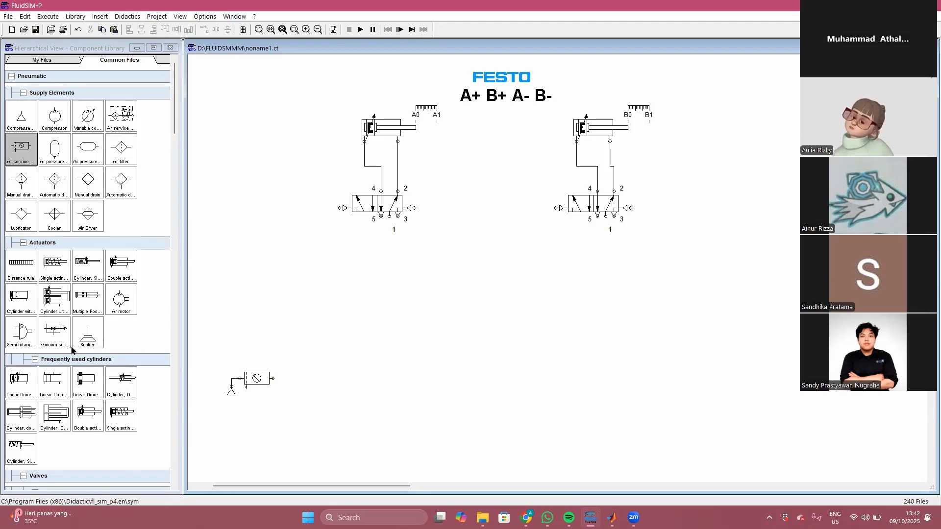
Step: Place a 3/2-way valve with pushbutton just above the air service unit
scroll(72, 349, "down", 12)
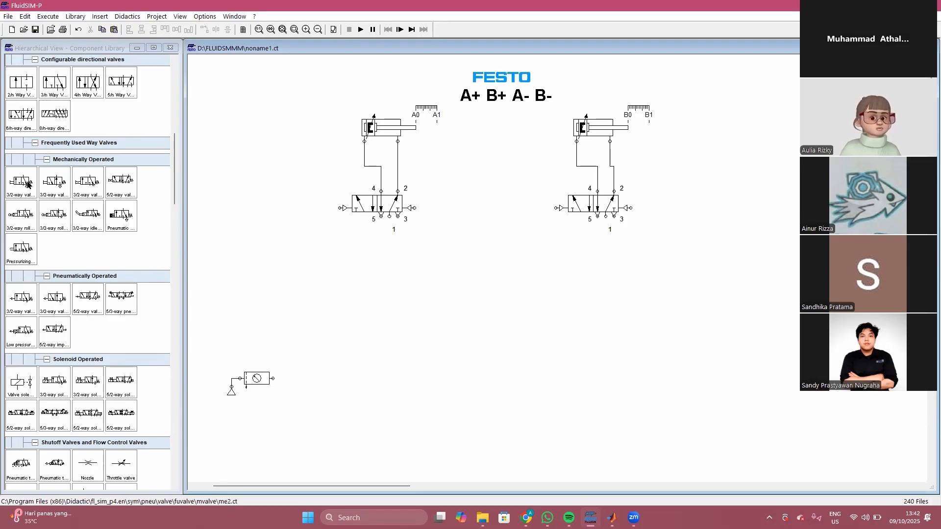
left_click_drag(21, 185, 311, 332)
left_click(344, 395)
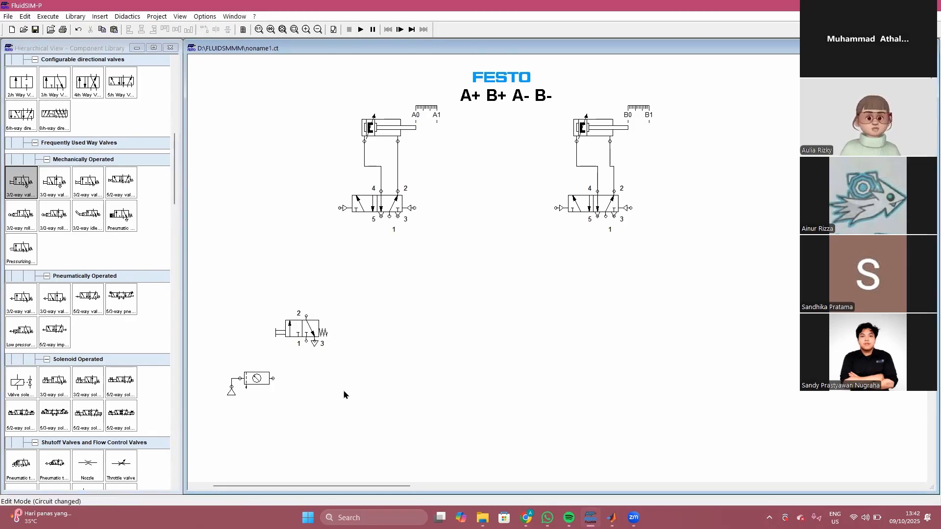
Step: Move the air supply, service unit and pushbutton valve together down and left, and nudge the pushbutton valve slightly further left
left_click_drag(212, 290, 349, 402)
left_click_drag(307, 328, 293, 357)
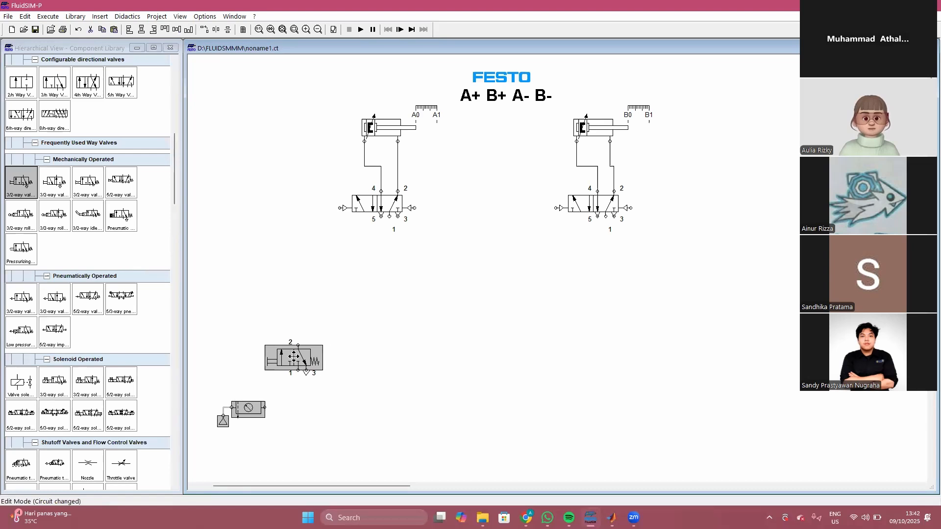
left_click(348, 339)
left_click(317, 360)
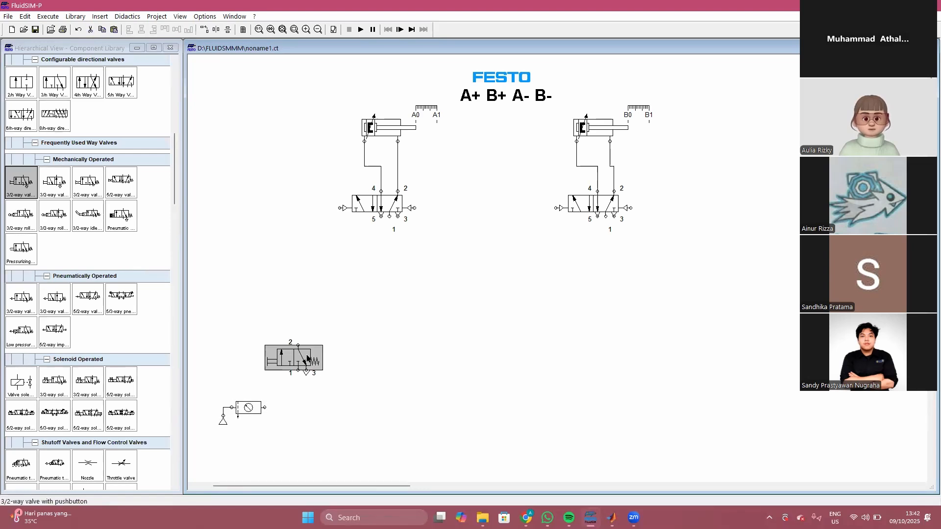
left_click_drag(301, 354, 297, 354)
left_click(406, 339)
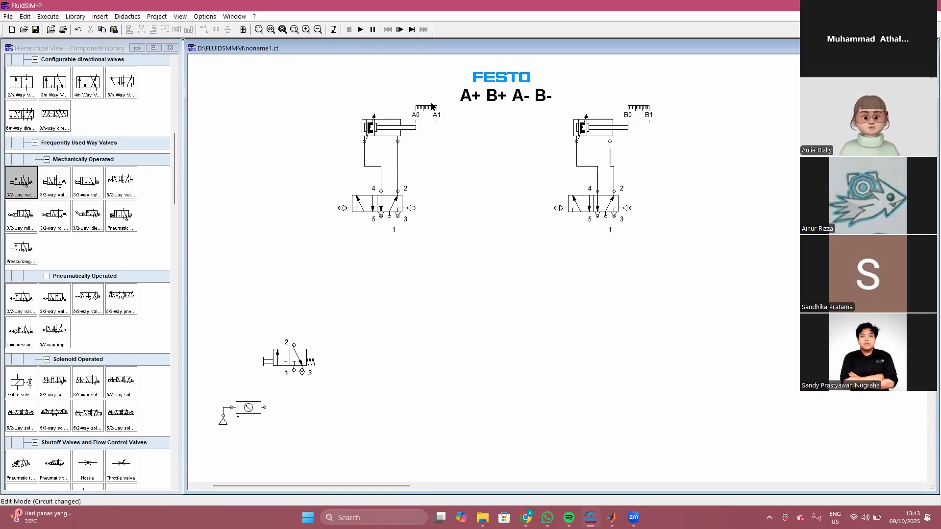
Step: Place four 3/2-way roller lever valves in a vertical column to the right of the right cylinder's circuit
left_click(23, 217)
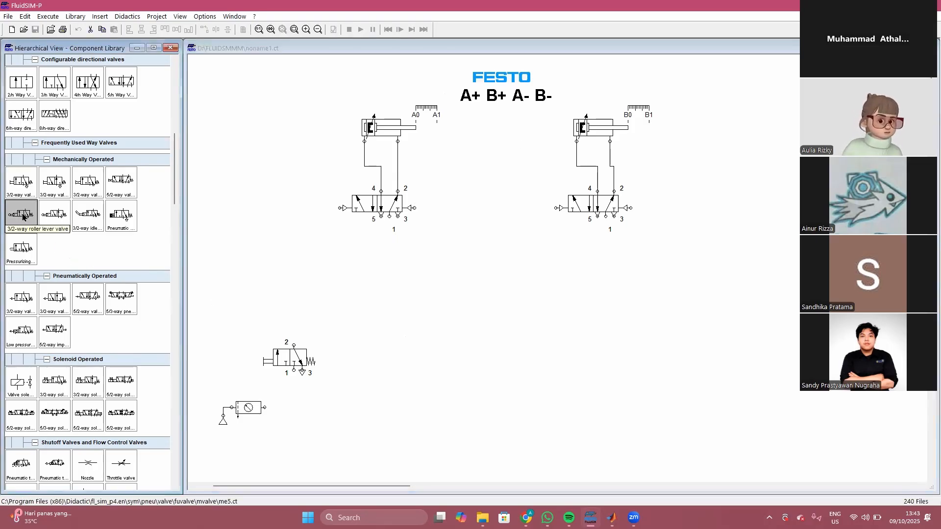
left_click_drag(22, 218, 794, 191)
left_click(804, 187)
left_click_drag(804, 187, 804, 311)
left_click(735, 314)
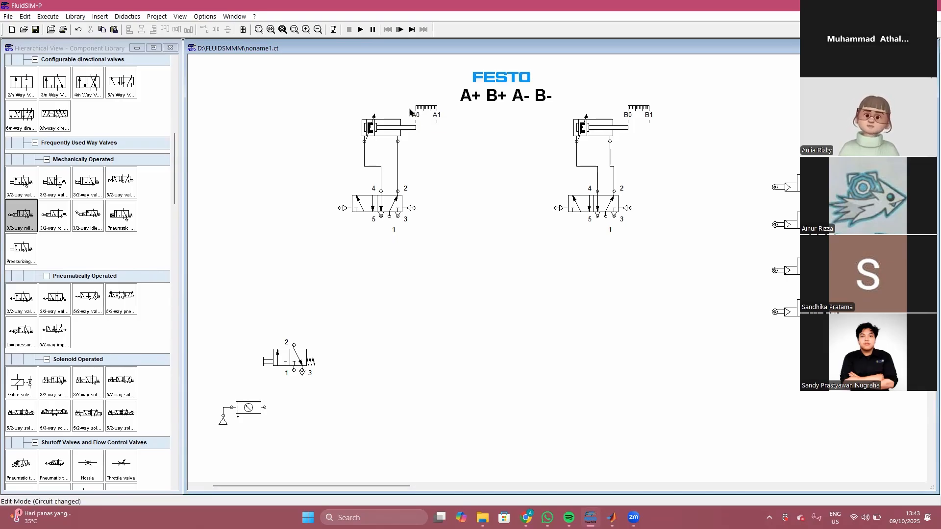
mouse_move(430, 111)
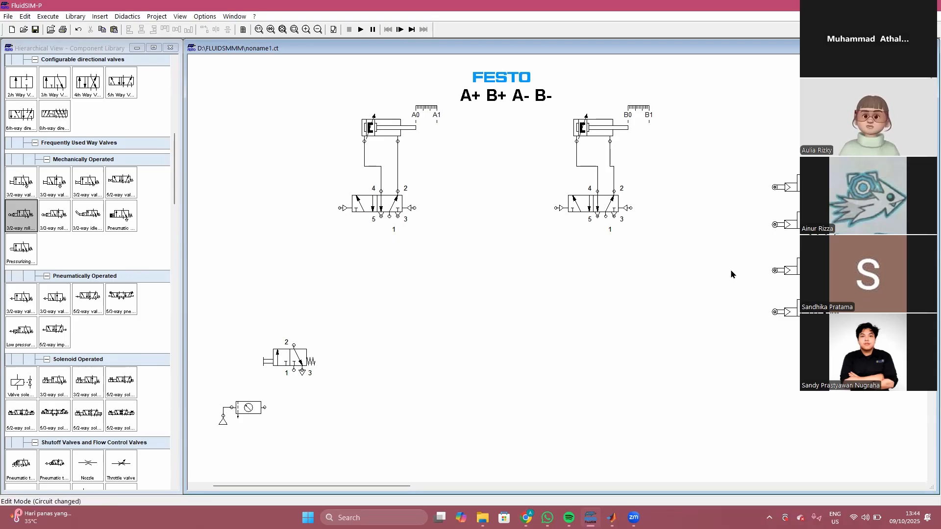
left_click_drag(753, 122, 813, 384)
left_click(824, 348)
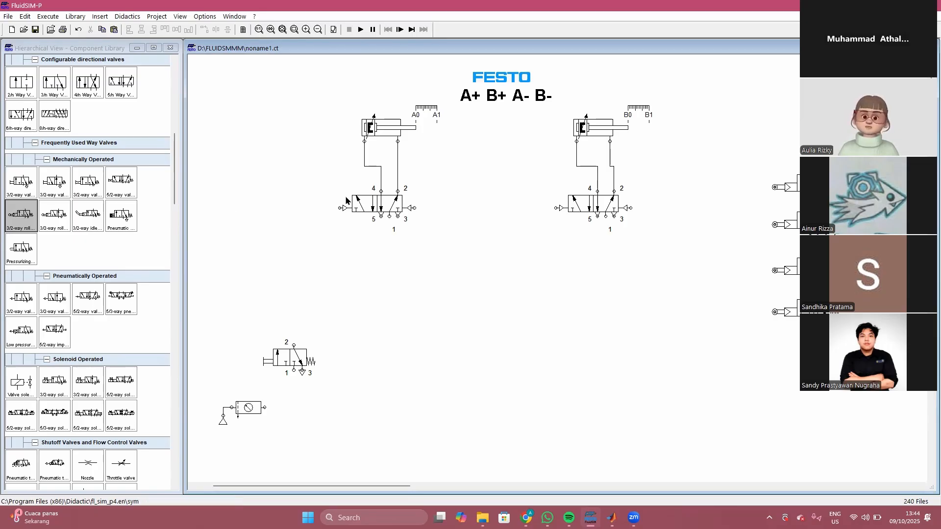
Step: Label the mechanical connection of the uppermost 3/2-way roller lever valve A0
double_click(776, 187)
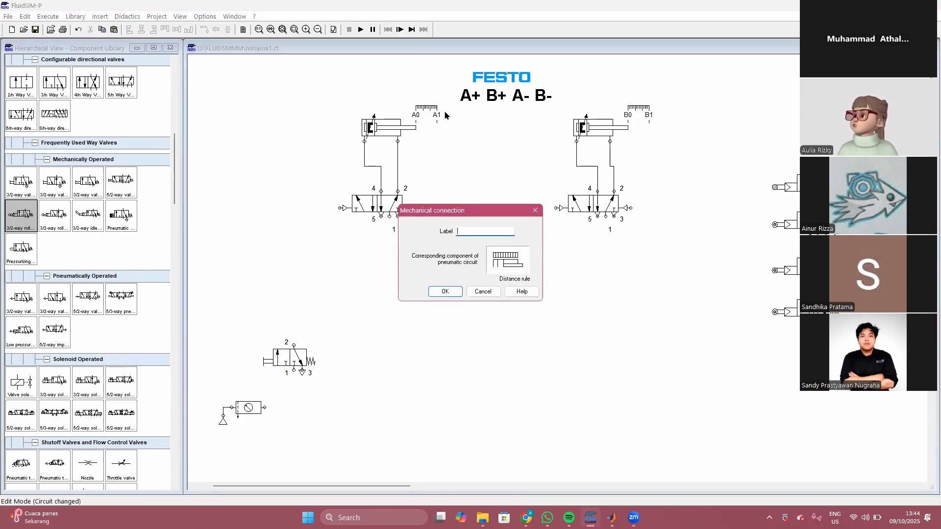
type("A0")
key("Return")
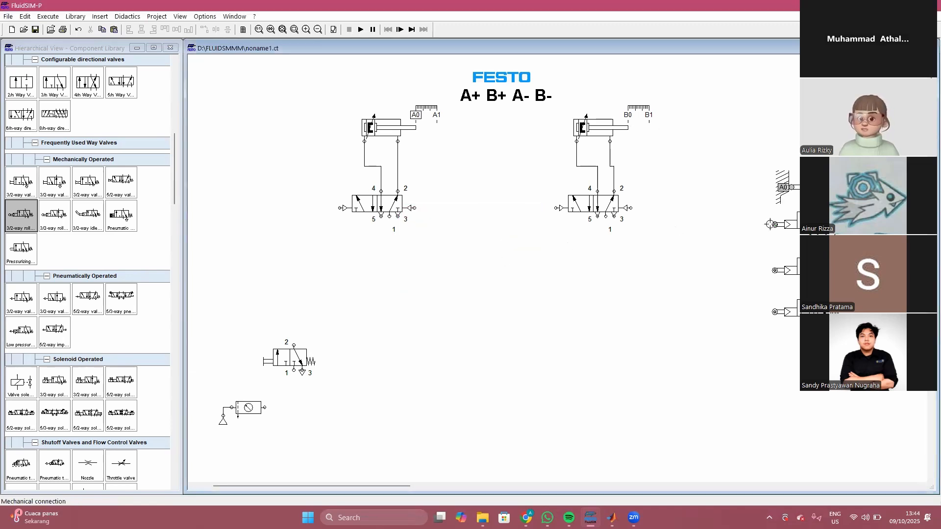
Step: Label the mechanical connections of the remaining three 3/2-way roller lever valves A1, B0 and B1 from top to bottom
double_click(775, 225)
type("A1")
key("Return")
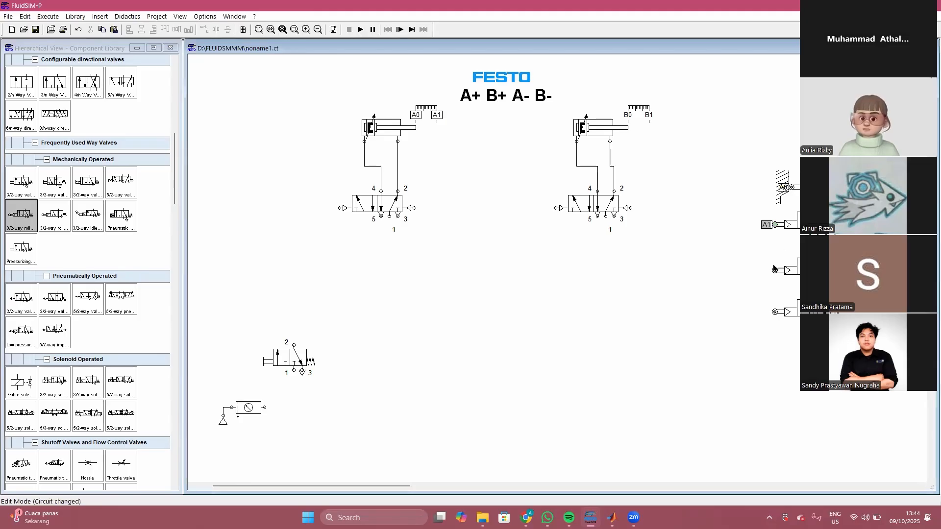
double_click(774, 271)
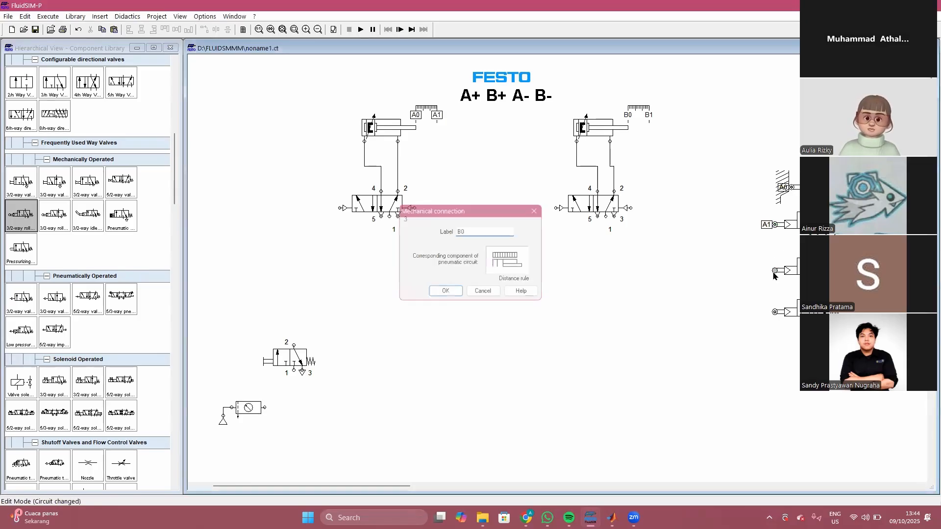
key("Return")
double_click(776, 313)
type("B1")
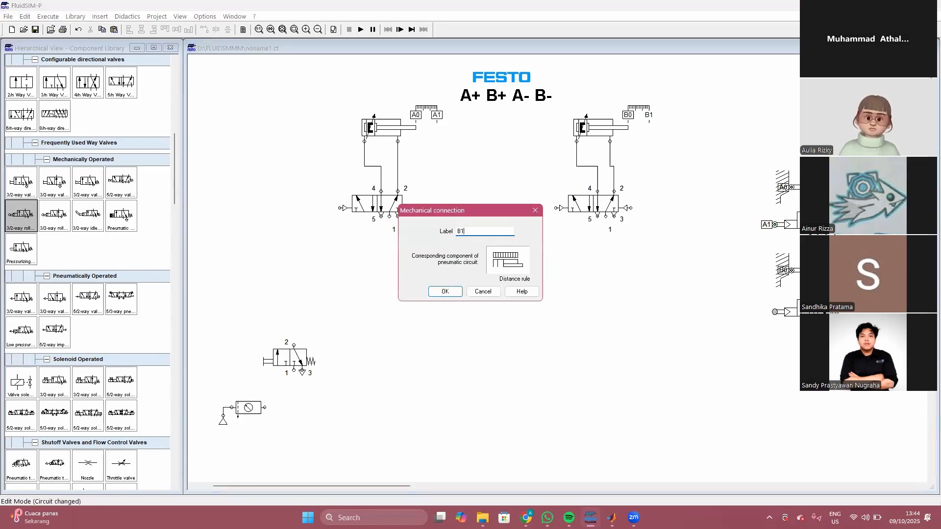
key("Return")
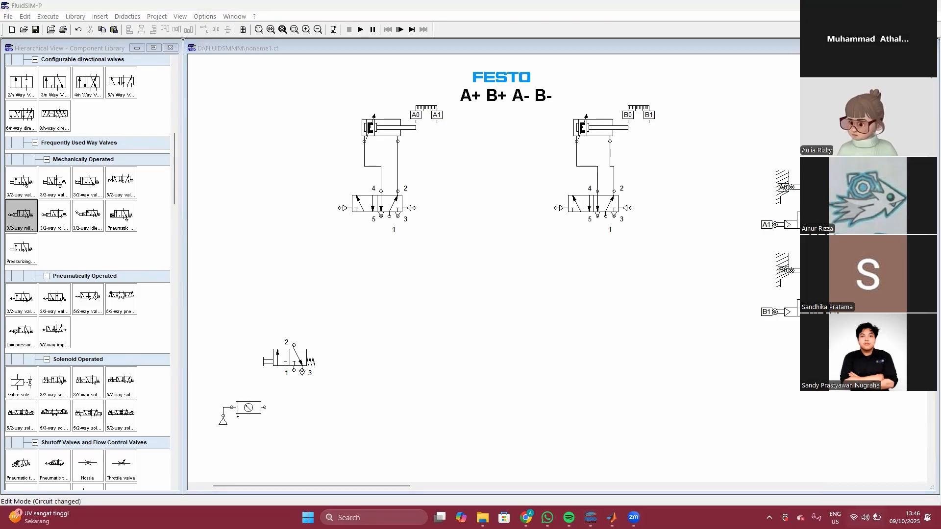
Step: Turn off energy saver in the Windows quick settings and return to the circuit
key("super+a")
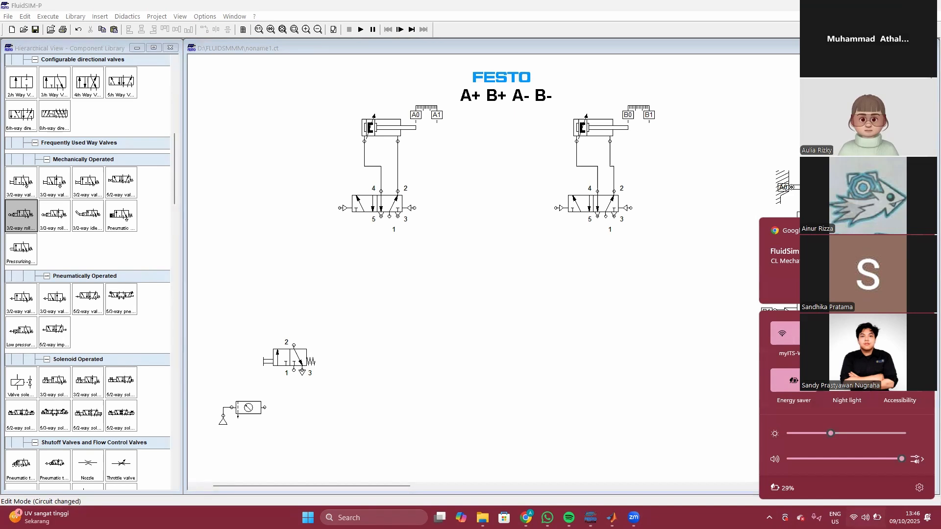
left_click(803, 381)
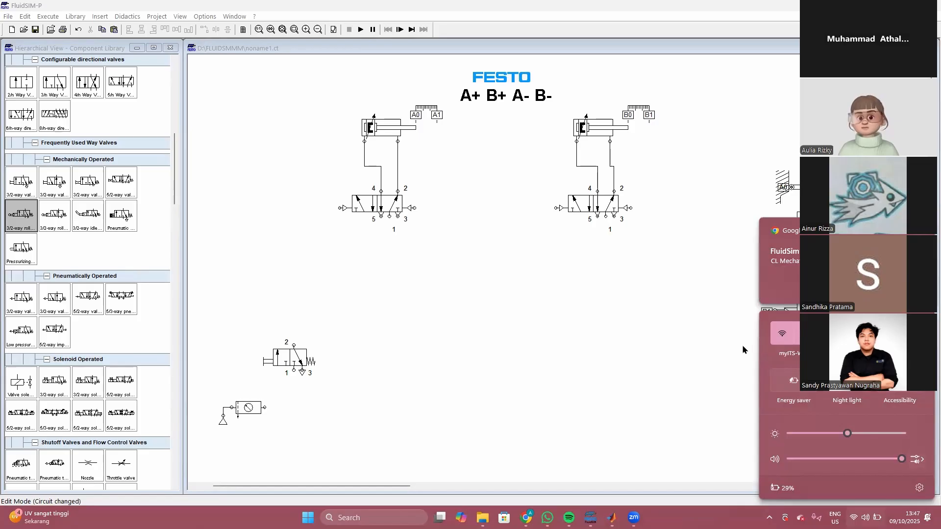
left_click(731, 349)
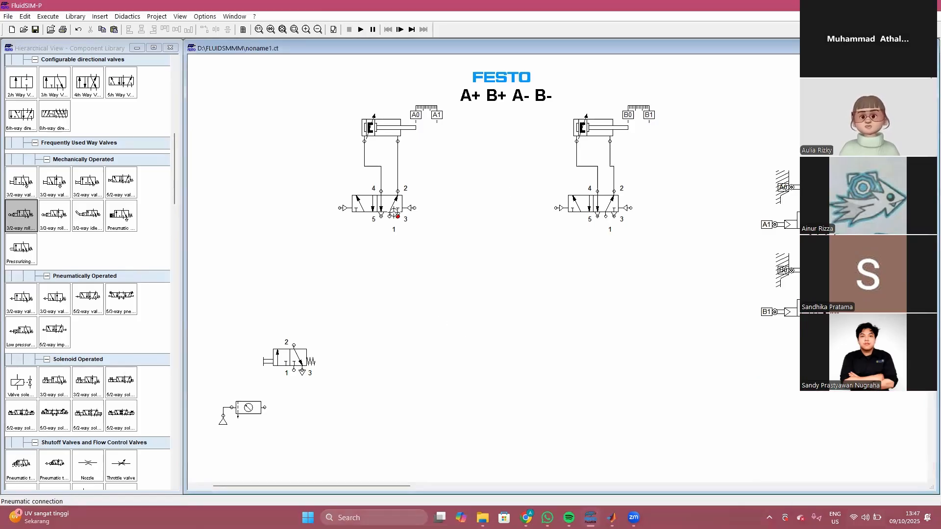
Step: Connect supply port 1 of both 5/2-way impulse valves to the outlet of the air service unit
left_click(392, 210)
left_click(585, 208)
left_click(611, 247)
scroll(618, 245, "up", 3)
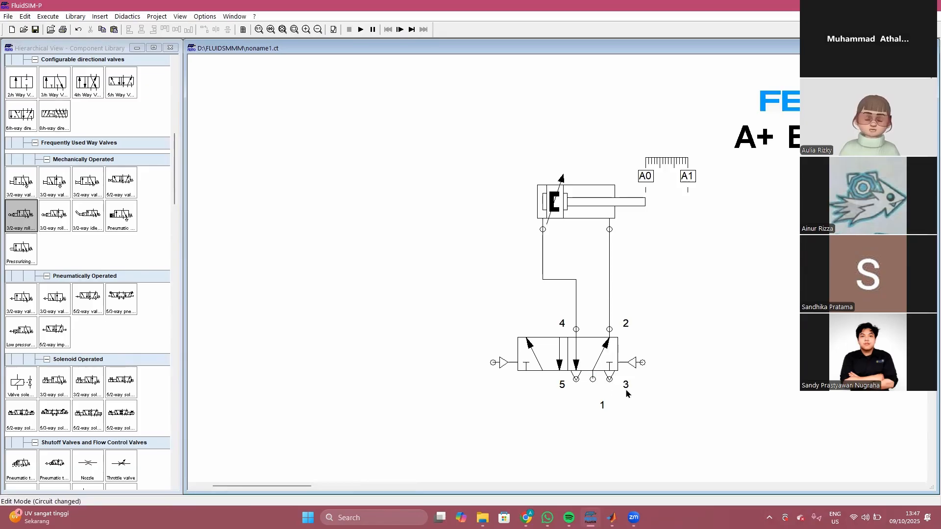
scroll(628, 393, "down", 3)
left_click_drag(608, 218, 268, 409)
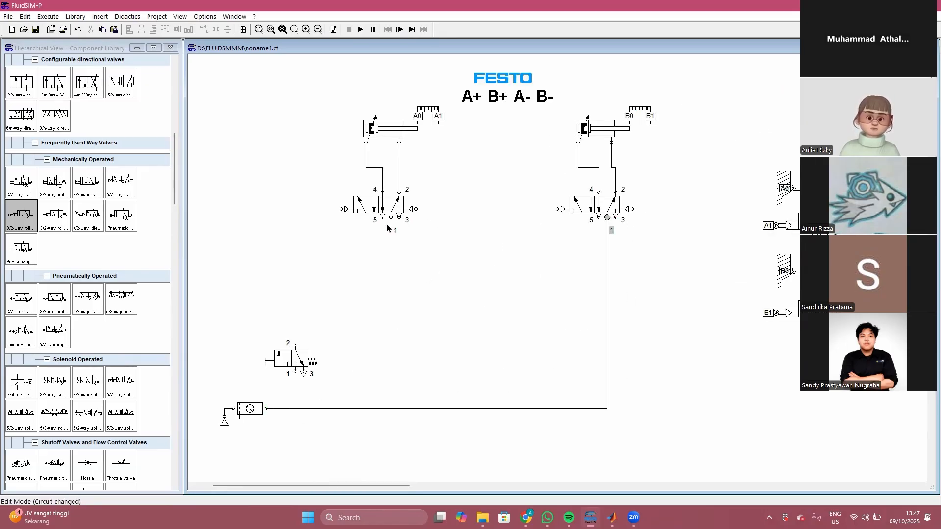
mouse_move(390, 217)
left_mouse_down()
mouse_move(383, 384)
mouse_move(390, 409)
left_mouse_up()
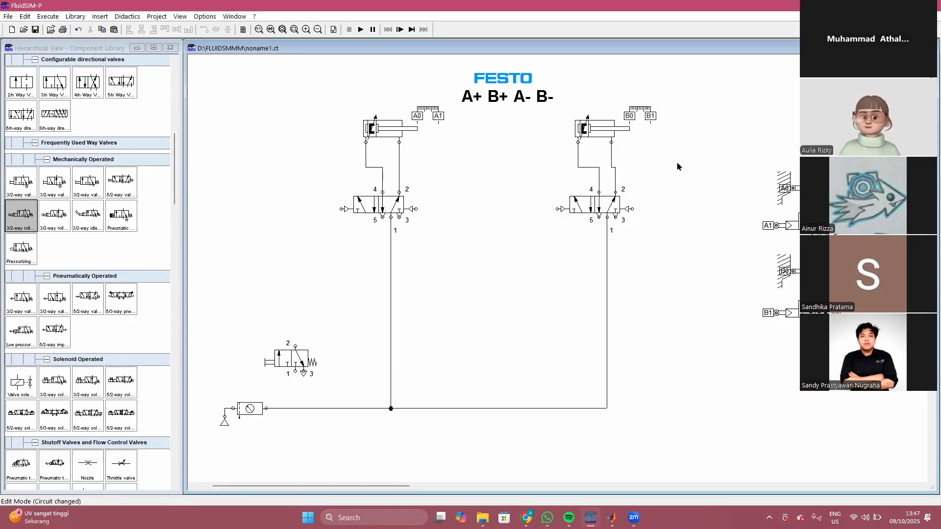
Step: Shift the right cylinder with its distance rule and 5/2-way impulse valve slightly to the right
left_click_drag(553, 110, 678, 428)
left_click_drag(593, 211, 605, 211)
left_click(667, 216)
left_click_drag(611, 131, 615, 131)
left_click(668, 191)
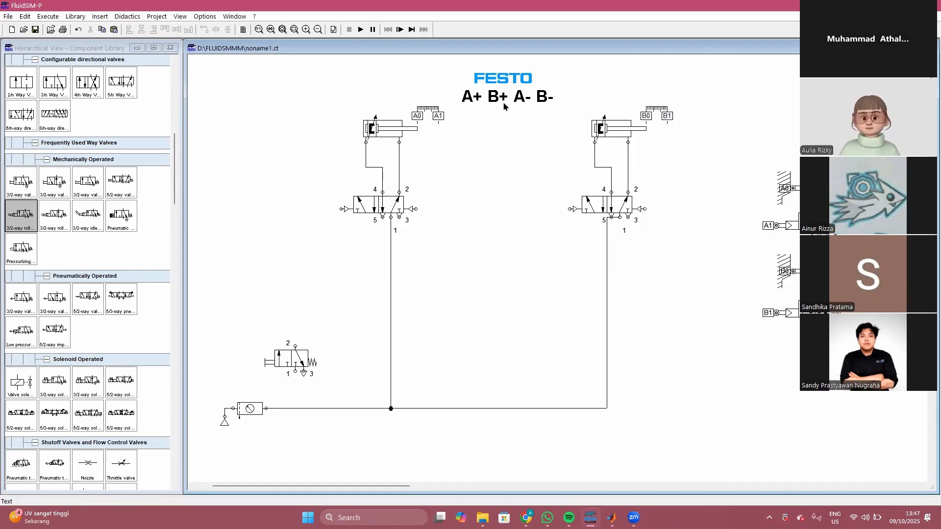
Step: Nudge the pushbutton valve slightly right and place the B0 roller lever valve directly above it
left_click_drag(297, 356, 306, 356)
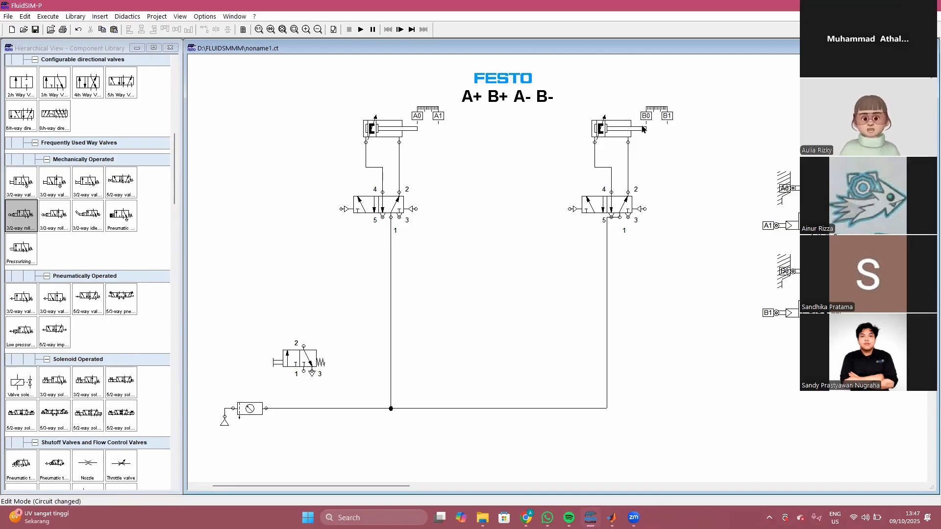
left_click_drag(787, 271, 307, 285)
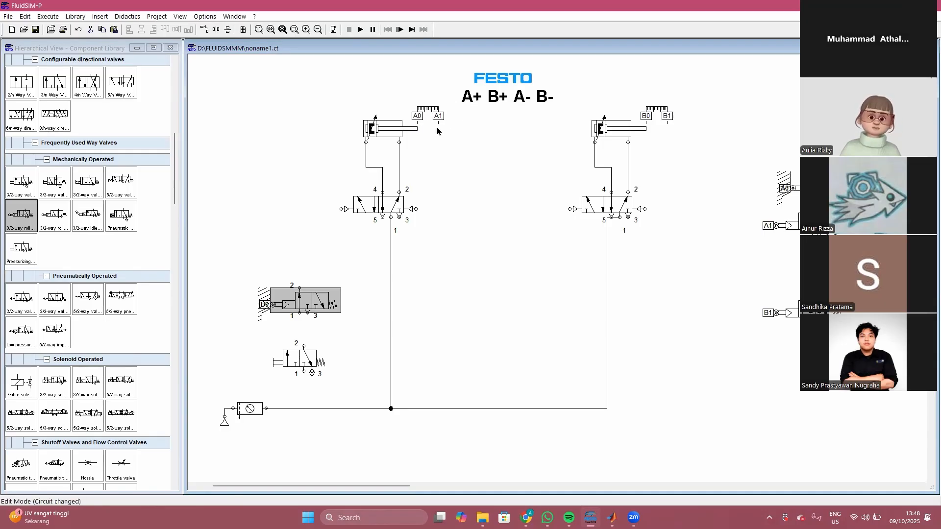
left_click(384, 201)
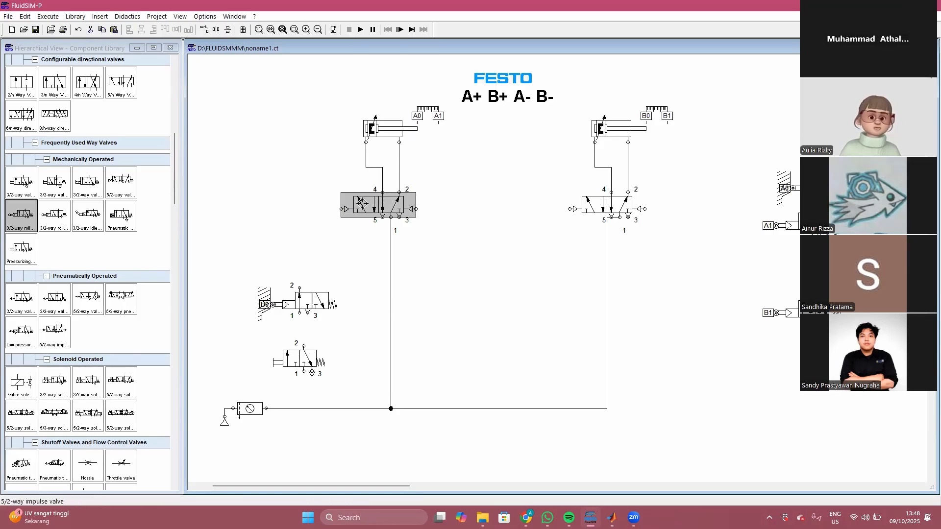
left_click(304, 181)
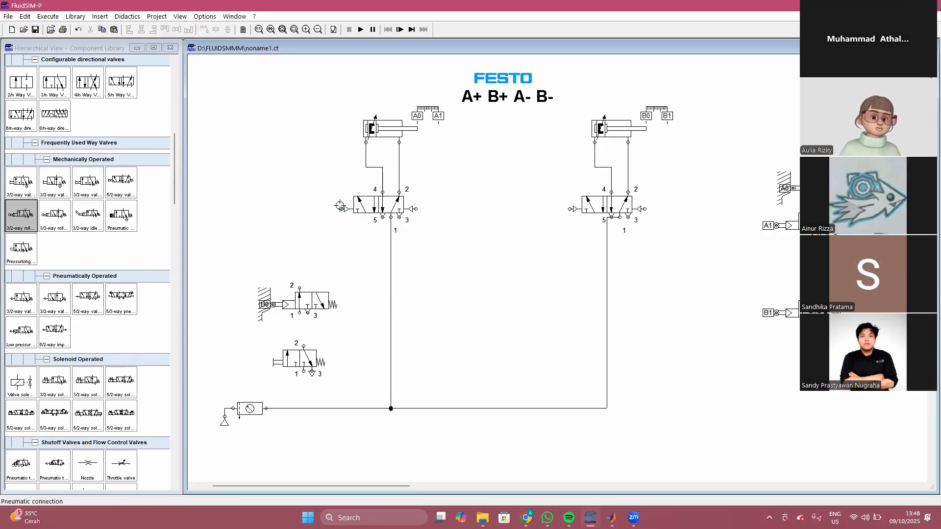
Step: Connect the left impulse valve's left pilot port through the B0 and pushbutton valves in series to the supply line, and raise both valves slightly
mouse_move(371, 129)
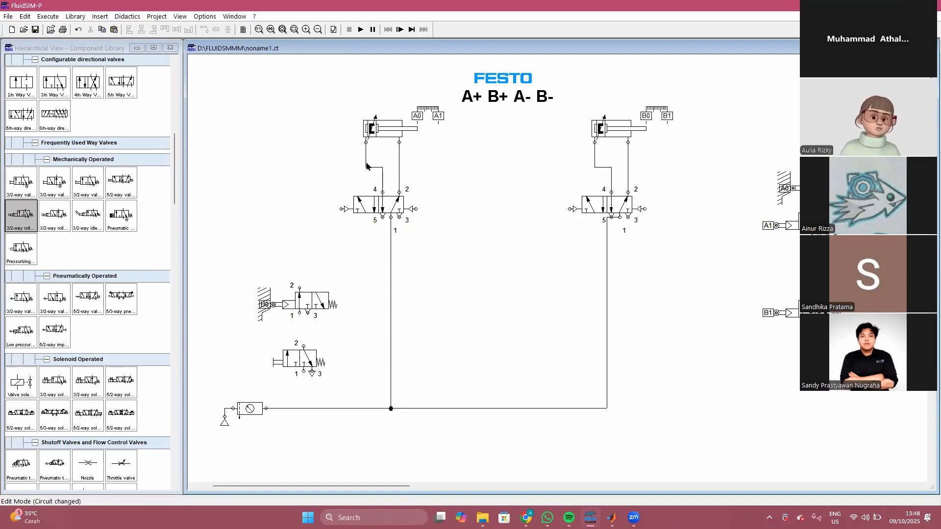
left_click_drag(341, 209, 299, 409)
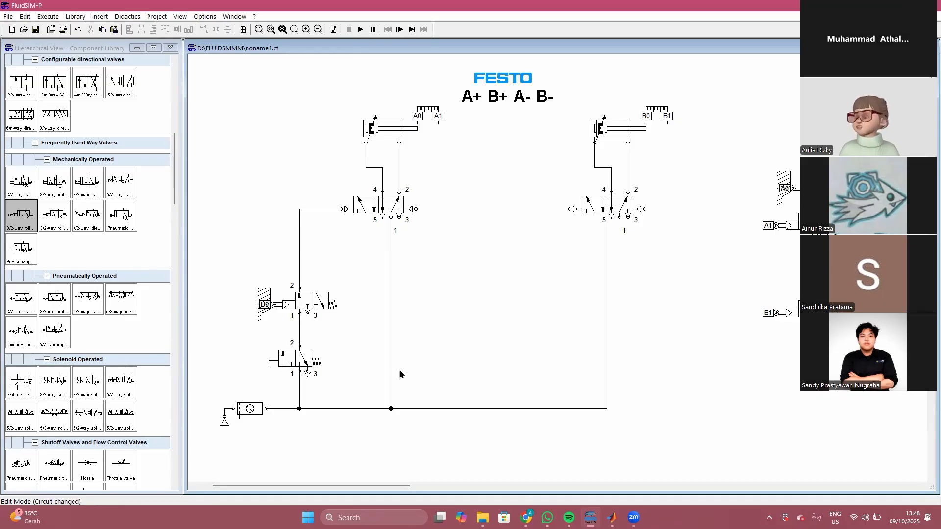
left_click_drag(319, 293, 318, 267)
left_click_drag(304, 361, 304, 349)
left_click(447, 294)
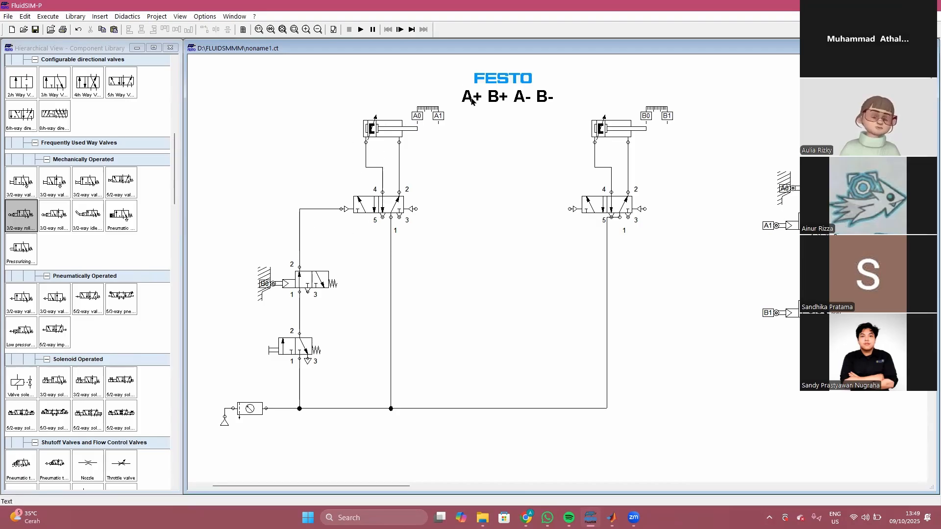
Step: Place the A1 roller lever valve below the right impulse valve's left pilot port and connect it between that port and the supply line
left_click_drag(799, 239, 791, 264)
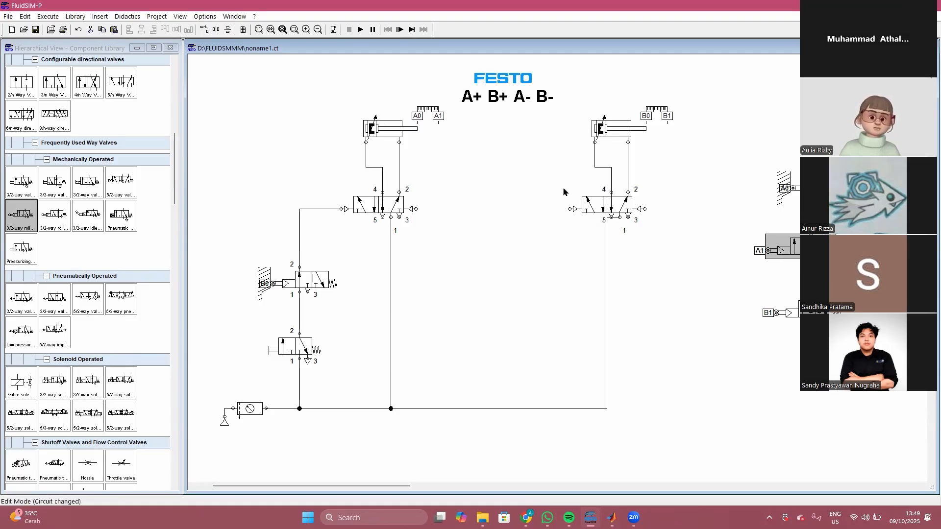
left_click_drag(778, 251, 562, 250)
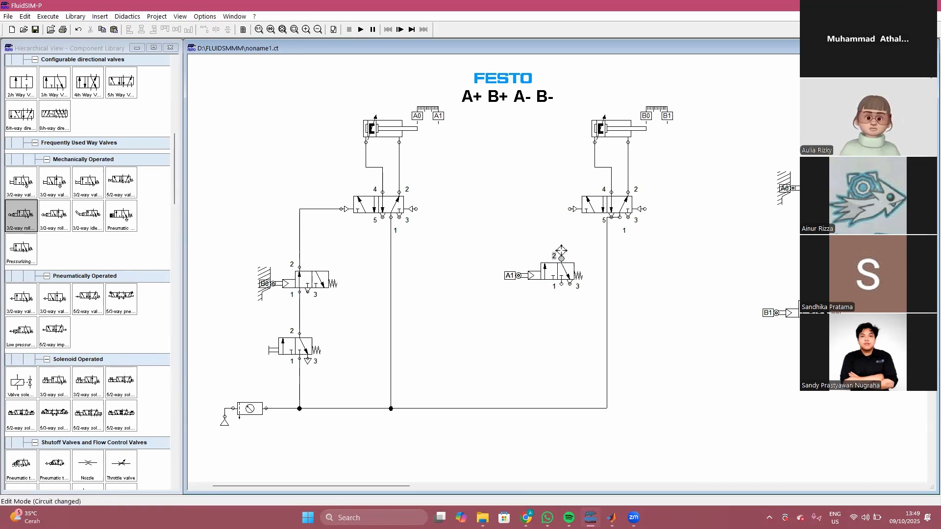
left_click_drag(571, 209, 570, 209)
left_click_drag(562, 283, 560, 408)
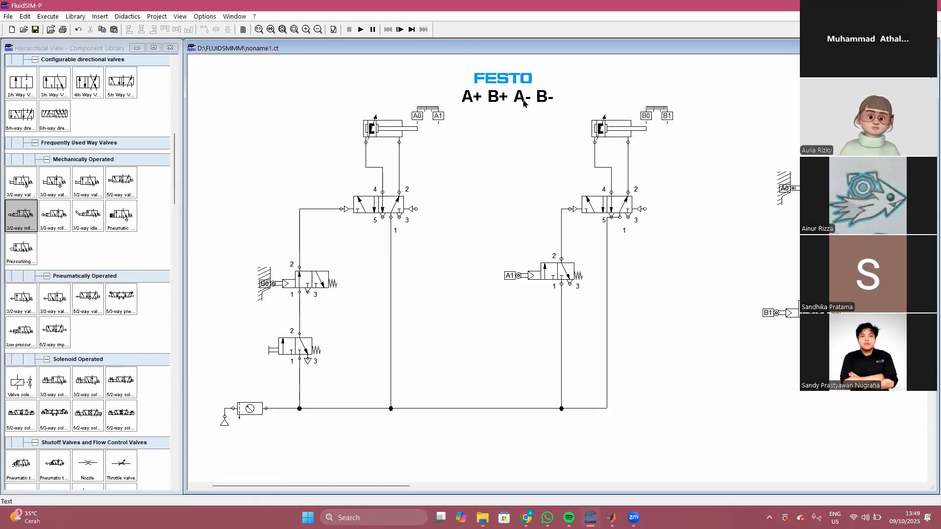
Step: Place the B1 roller lever valve beside the left circuit and connect it between the left impulse valve's right pilot port and the supply line
left_click_drag(795, 309, 456, 306)
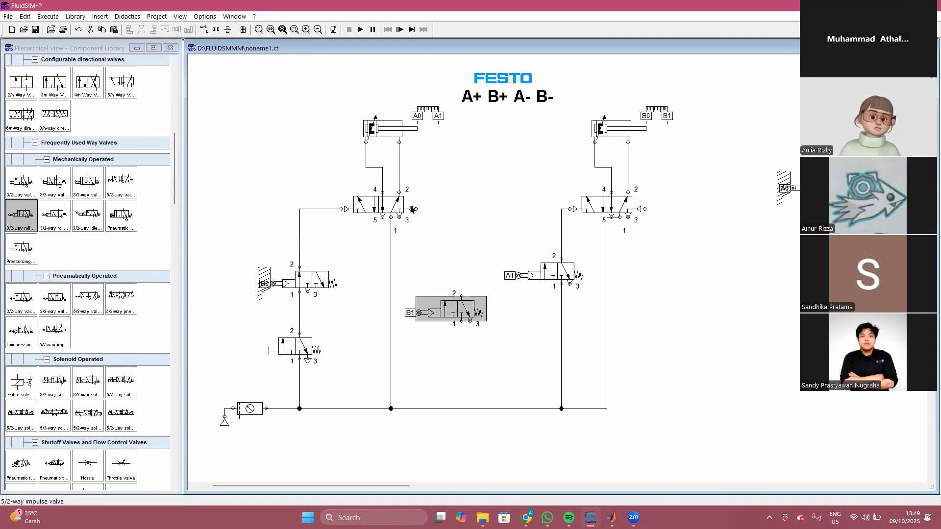
left_click_drag(462, 296, 450, 251)
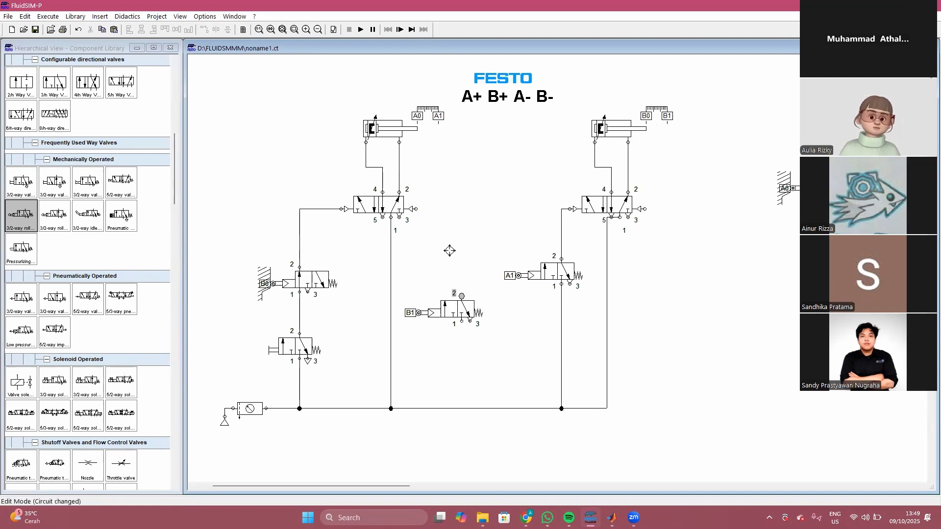
left_click_drag(420, 210, 416, 209)
left_click_drag(462, 321, 461, 409)
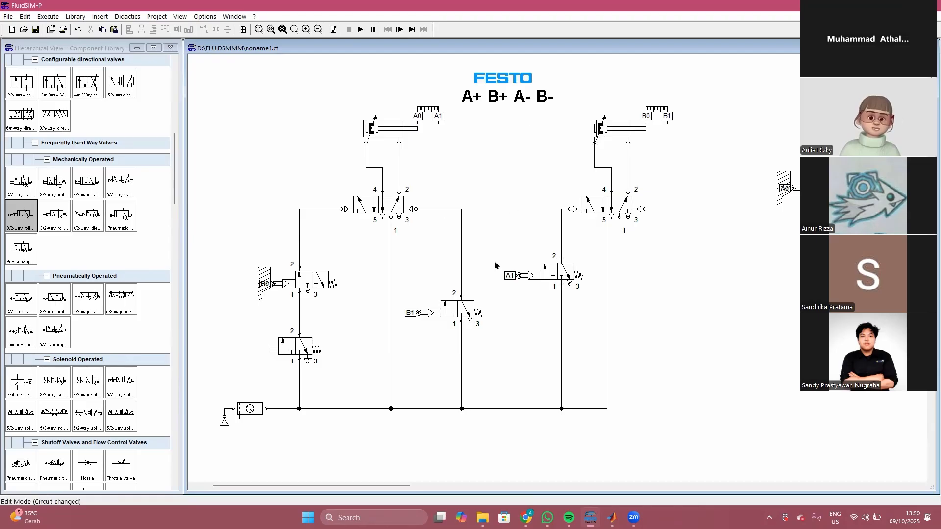
Step: Place the A0 roller lever valve below right of the right impulse valve and connect it between the right pilot port and the supply line
left_click_drag(832, 185, 832, 193)
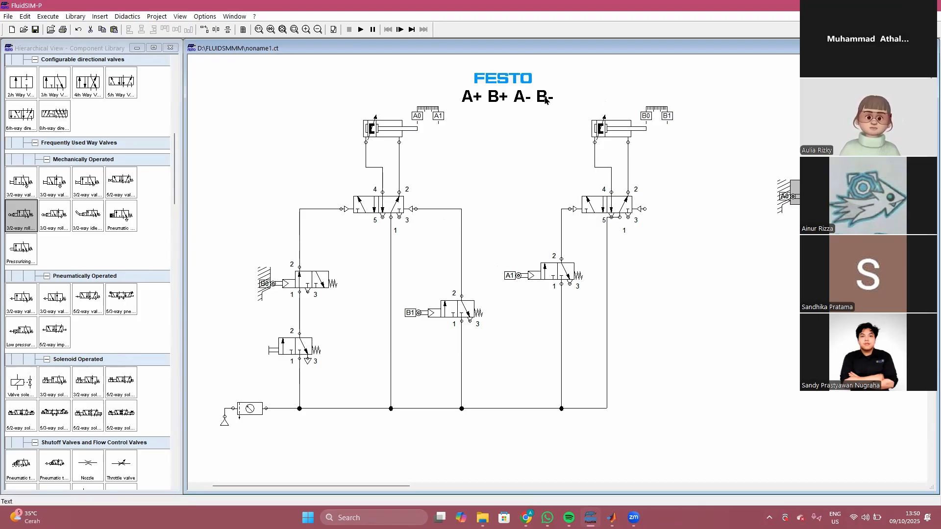
left_click_drag(628, 143, 628, 192)
left_click_drag(818, 192, 680, 284)
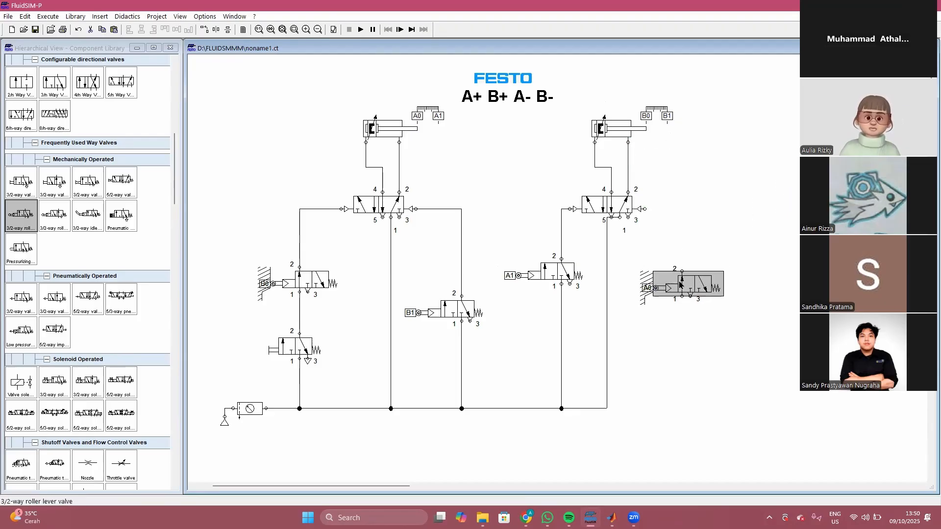
left_click_drag(645, 209, 608, 409)
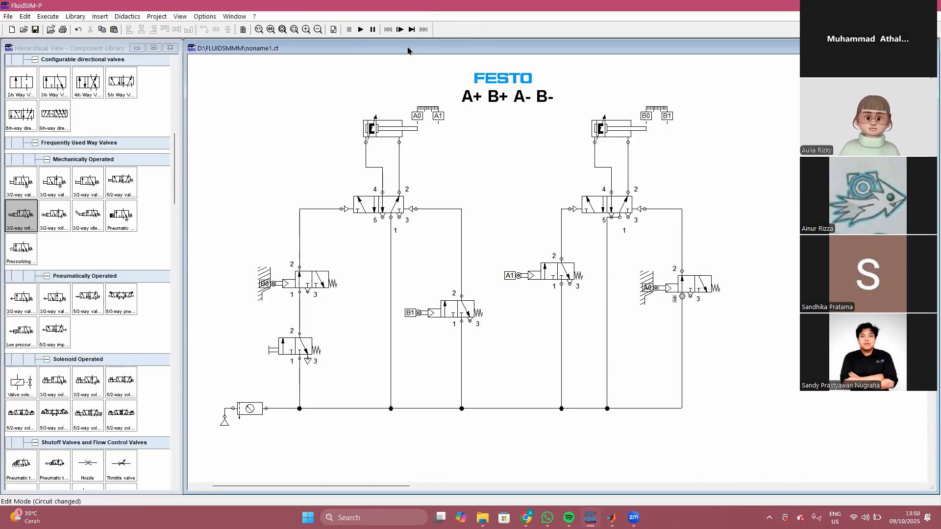
Step: Try to start the circuit simulation and dismiss the warning
left_click(361, 30)
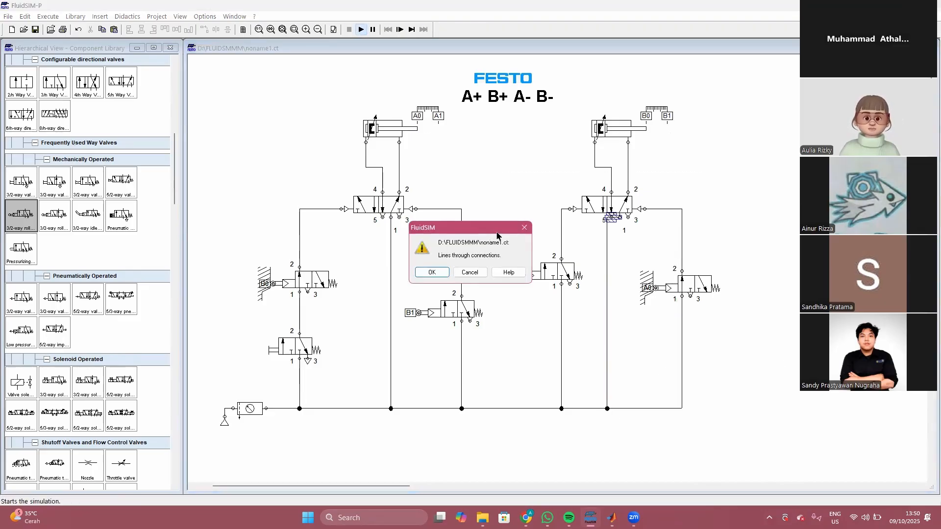
left_click(525, 227)
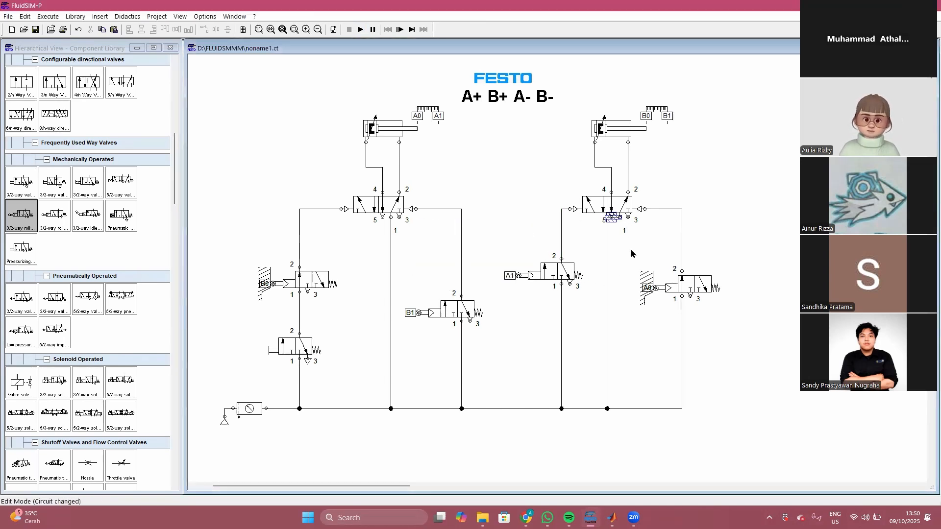
Step: Delete the supply line to the right 5/2-way impulse valve and redraw it straight from port 1 to the main supply line
scroll(754, 296, "up", 2)
scroll(754, 296, "down", 1)
scroll(754, 296, "down", 3)
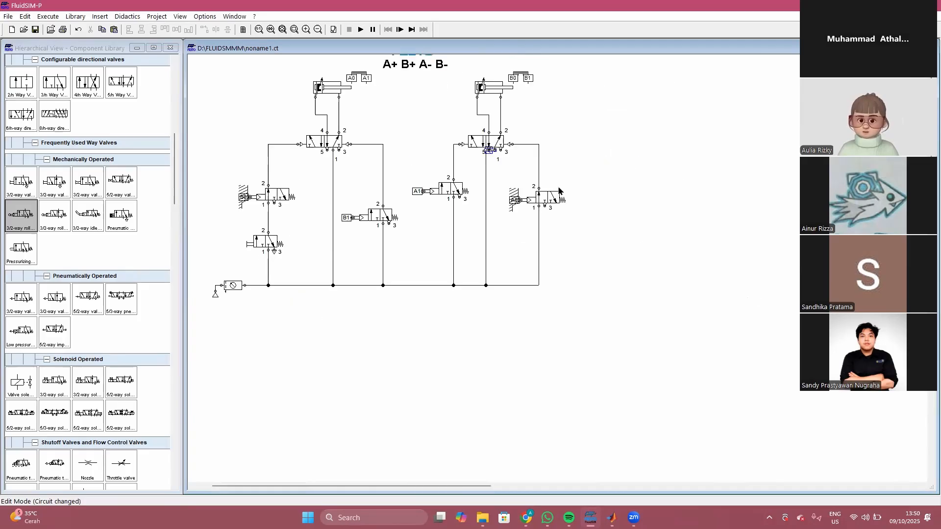
left_click(487, 244)
key("Delete")
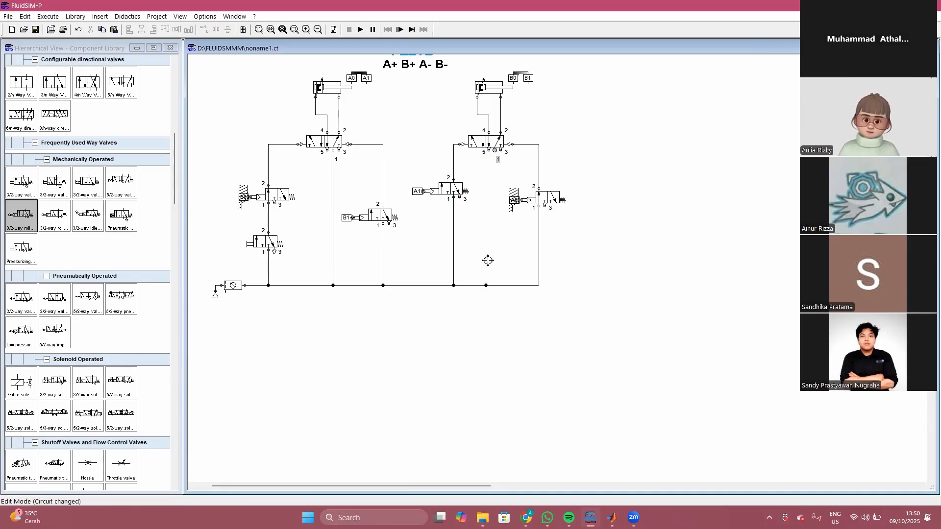
left_click_drag(487, 282, 498, 159)
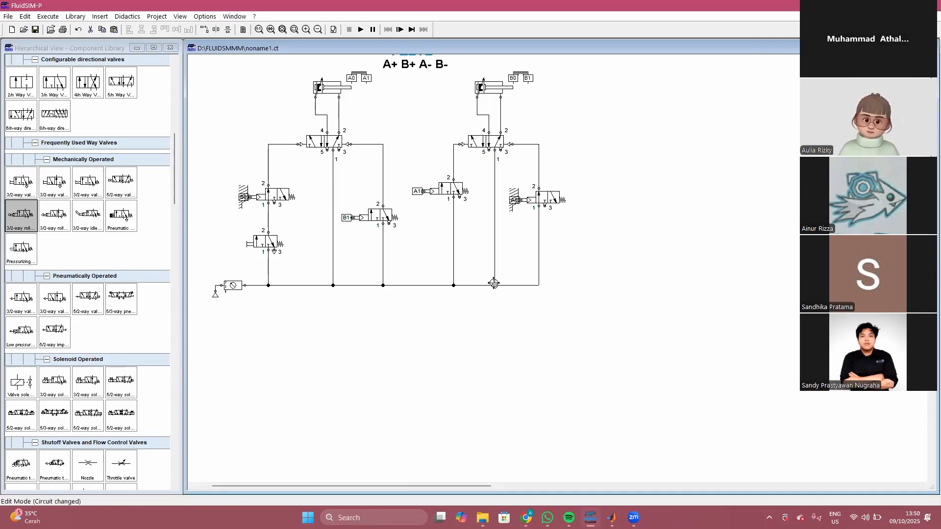
Step: Start the simulation of the complete circuit and actuate the 3/2-way pushbutton valve
scroll(417, 94, "up", 3)
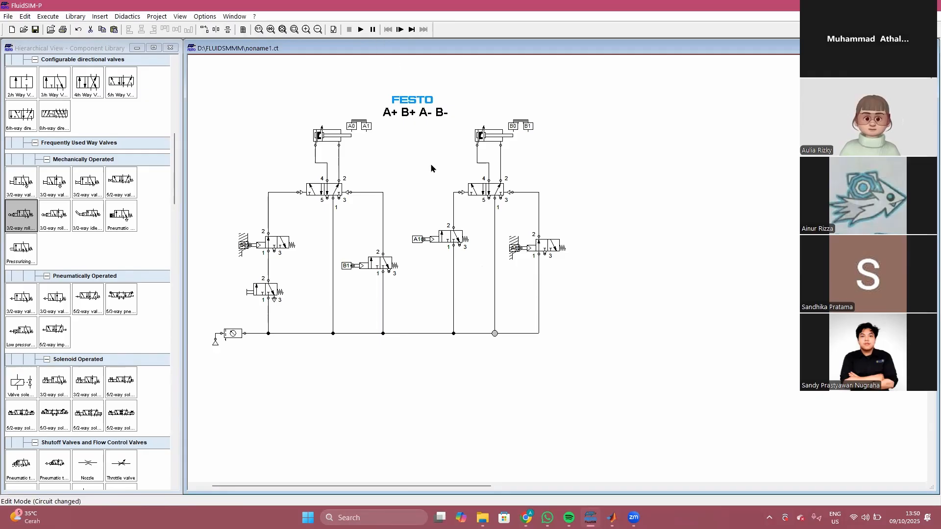
scroll(430, 168, "up", 1)
left_click(361, 30)
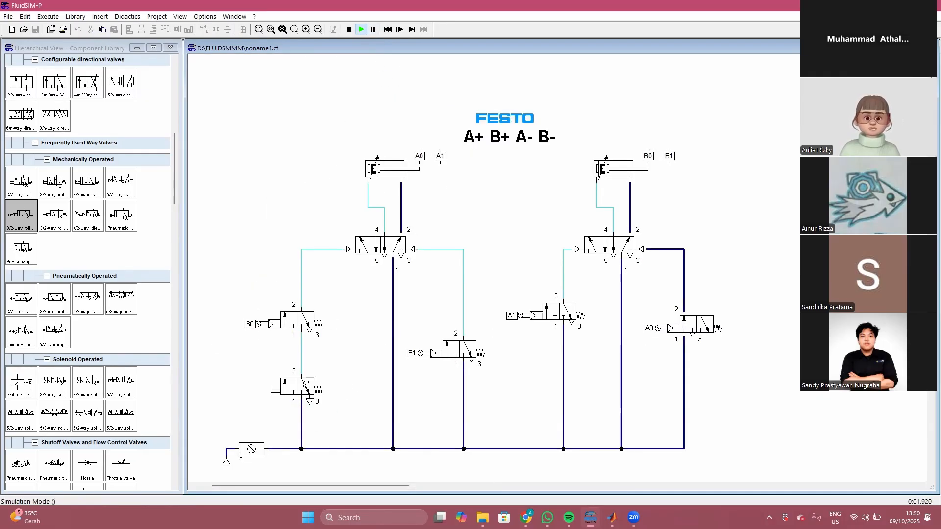
left_click(306, 388)
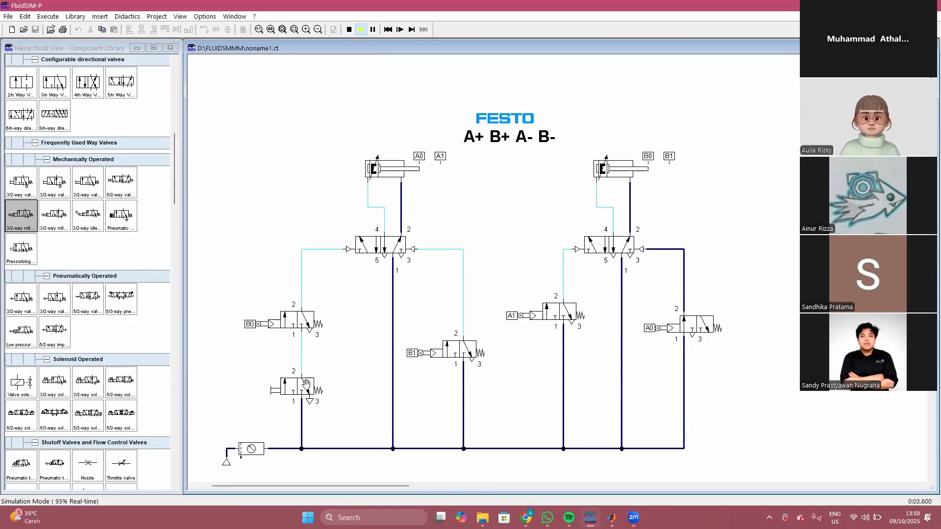
Step: Actuate the 3/2-way pushbutton valve in the running simulation and stop the simulation
scroll(466, 178, "down", 1)
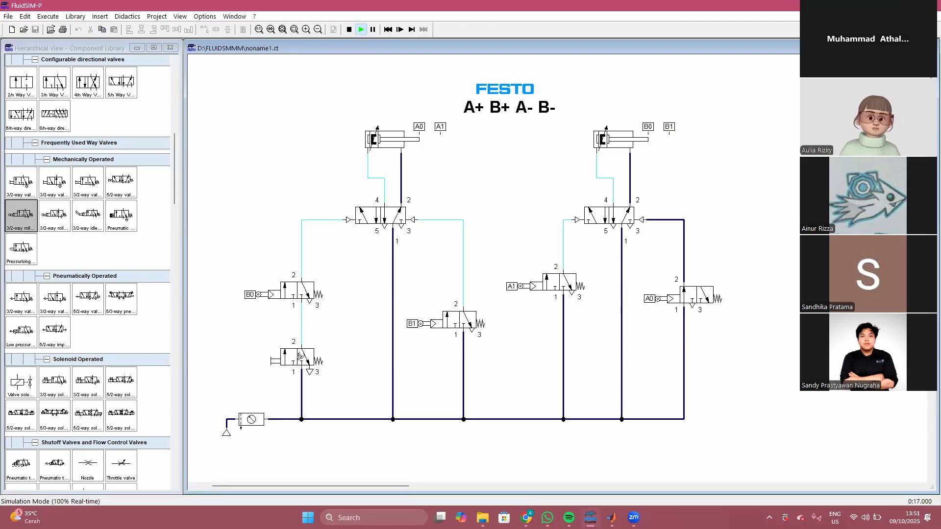
left_click(301, 357)
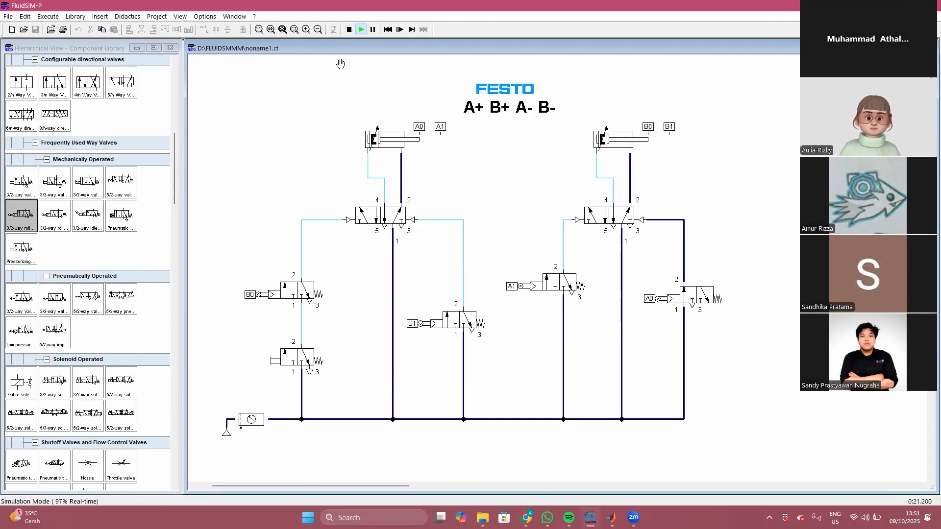
left_click(352, 33)
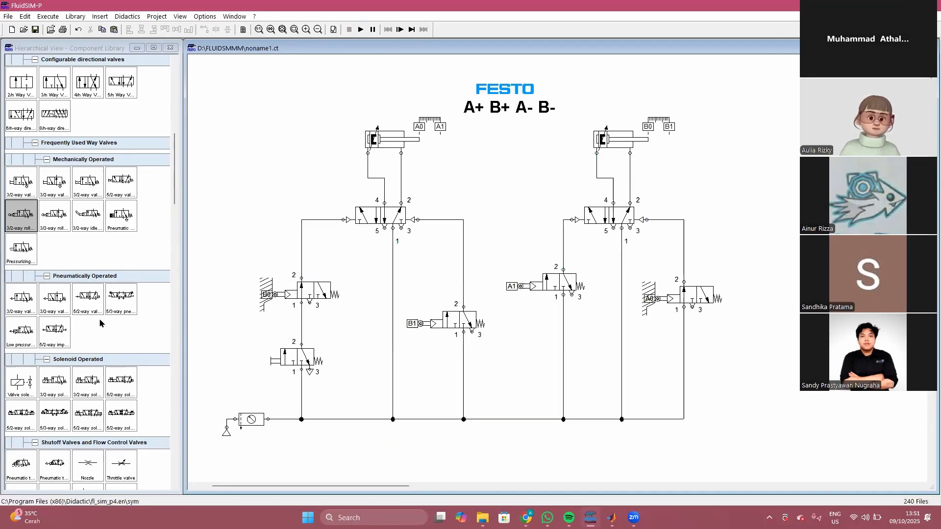
Step: Find the one-way flow control valve in the component library and place it beside the left cylinder
scroll(96, 366, "down", 20)
scroll(97, 365, "down", 20)
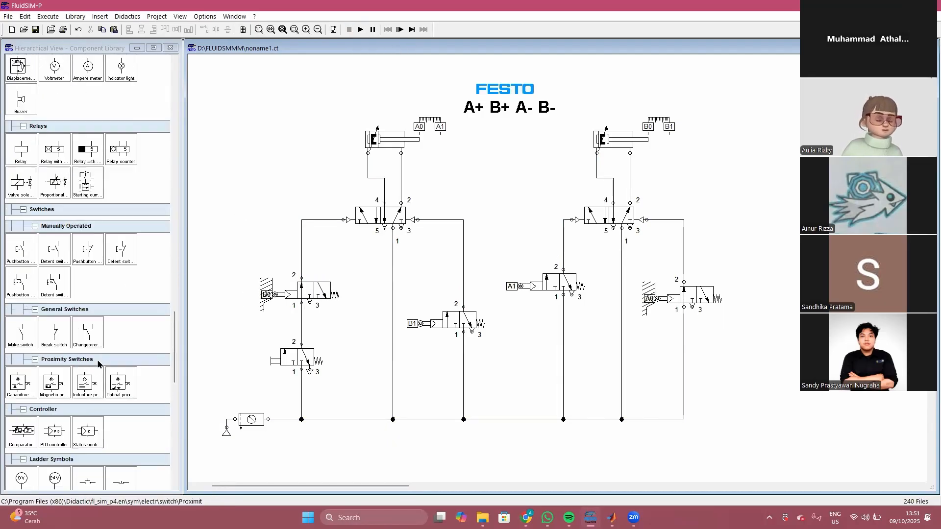
scroll(102, 363, "up", 10)
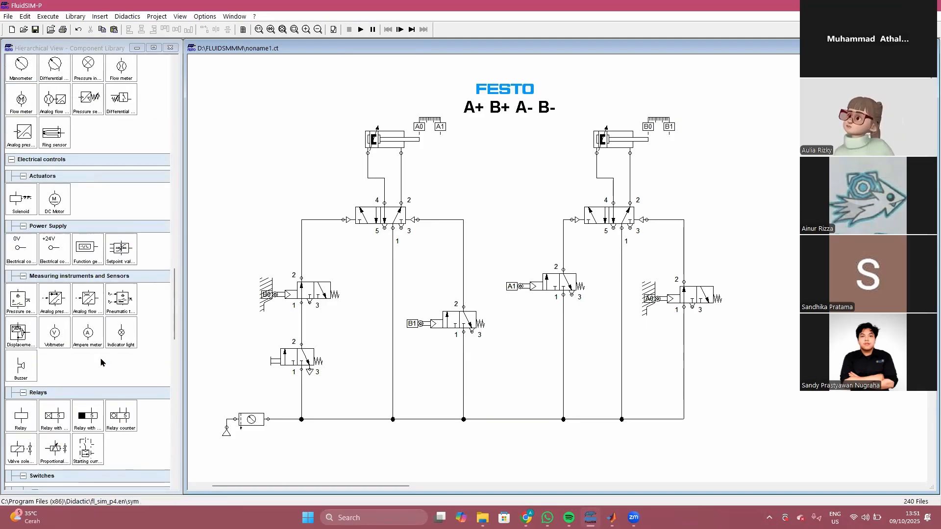
scroll(102, 363, "up", 10)
scroll(102, 362, "up", 10)
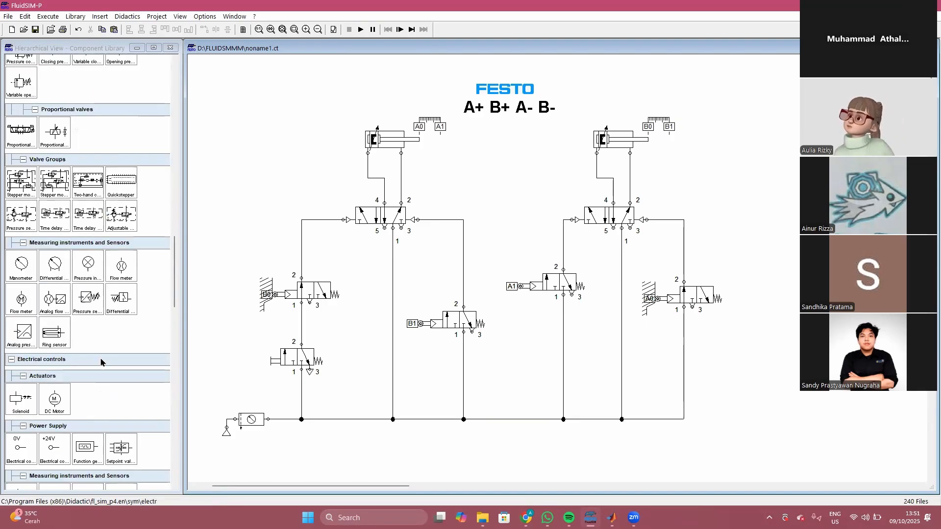
scroll(102, 362, "up", 5)
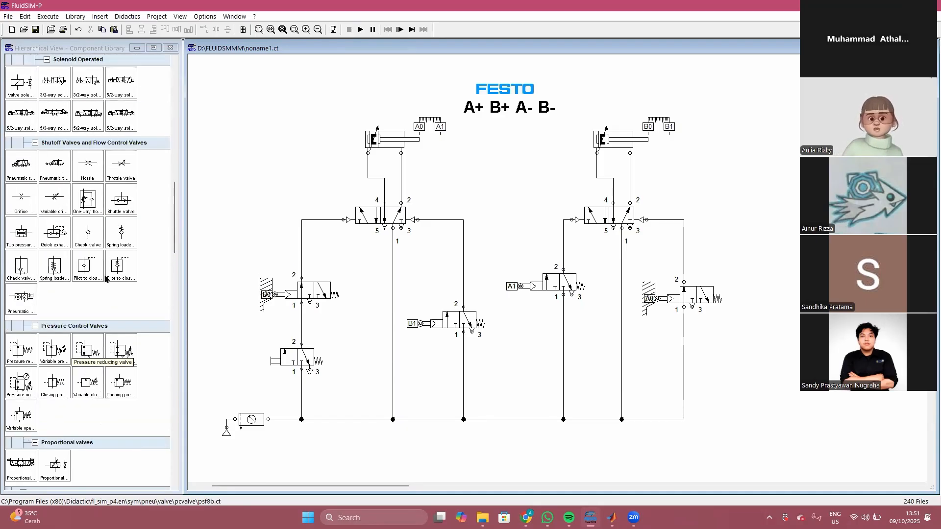
left_click_drag(84, 204, 415, 188)
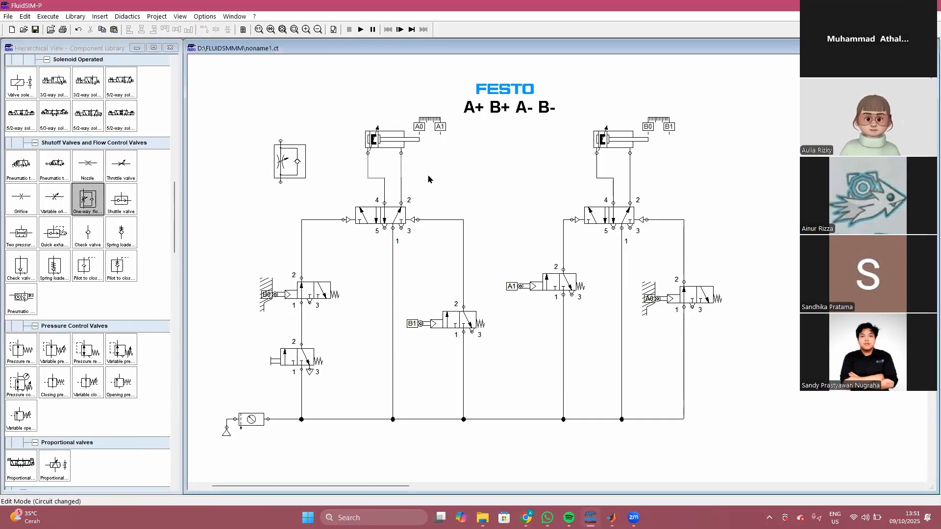
Step: Delete the pneumatic lines between both cylinders and their 5/2-way impulse valves
key("Delete")
left_click_drag(657, 157, 571, 186)
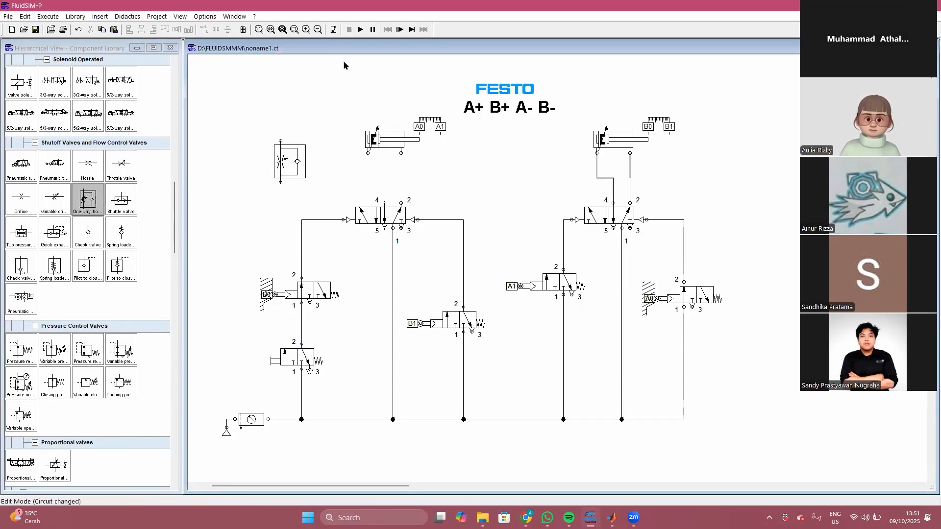
key("Delete")
Step: Move both cylinders and the title up, and fit the one-way flow control valve between the left cylinder and port 4 of its impulse valve
left_click_drag(344, 61, 706, 191)
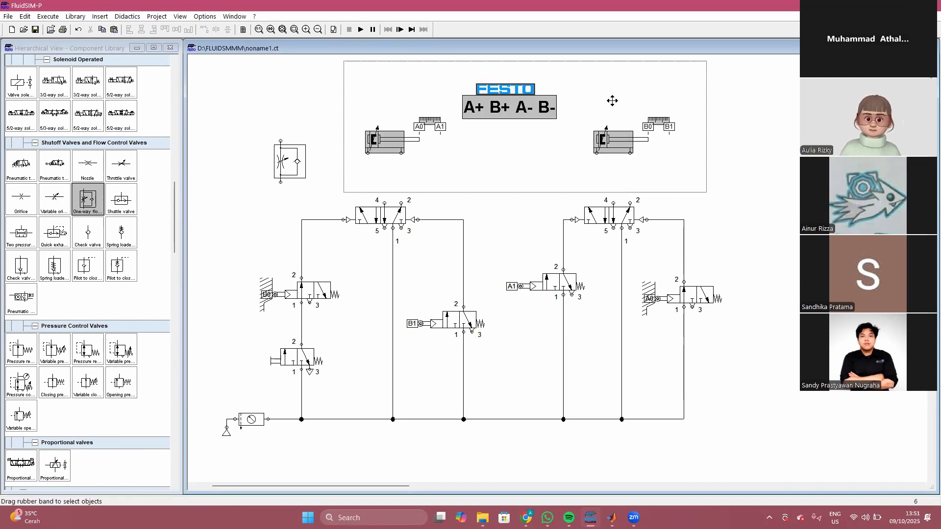
left_click_drag(612, 138, 612, 101)
left_click_drag(298, 162, 368, 116)
left_click_drag(368, 178, 385, 203)
Step: Examine the description and layer settings of the left one-way flow control valve
double_click(381, 163)
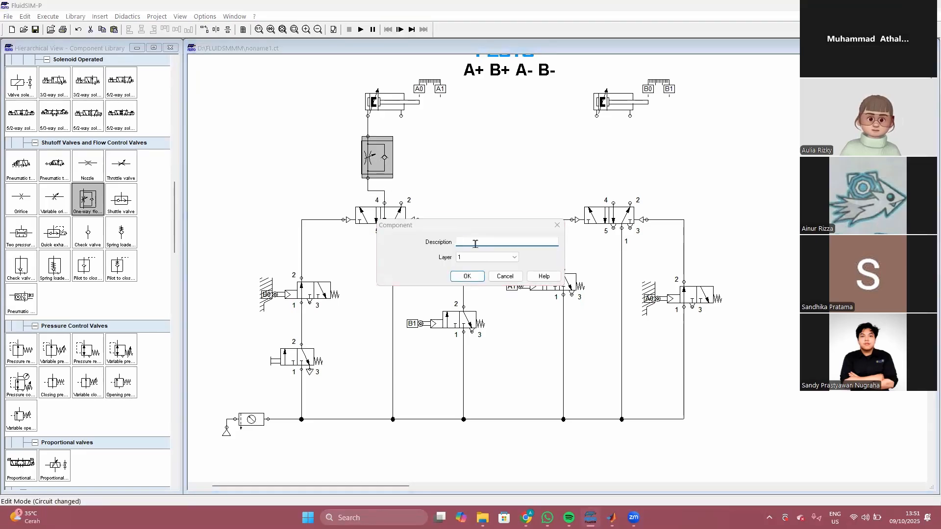
left_click(488, 259)
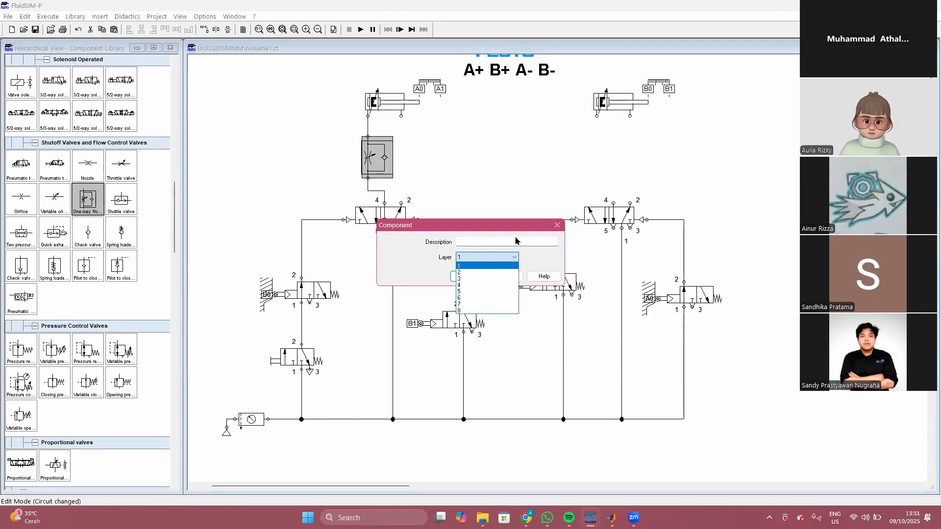
left_click(559, 215)
left_click(520, 151)
left_click(369, 154)
double_click(370, 156)
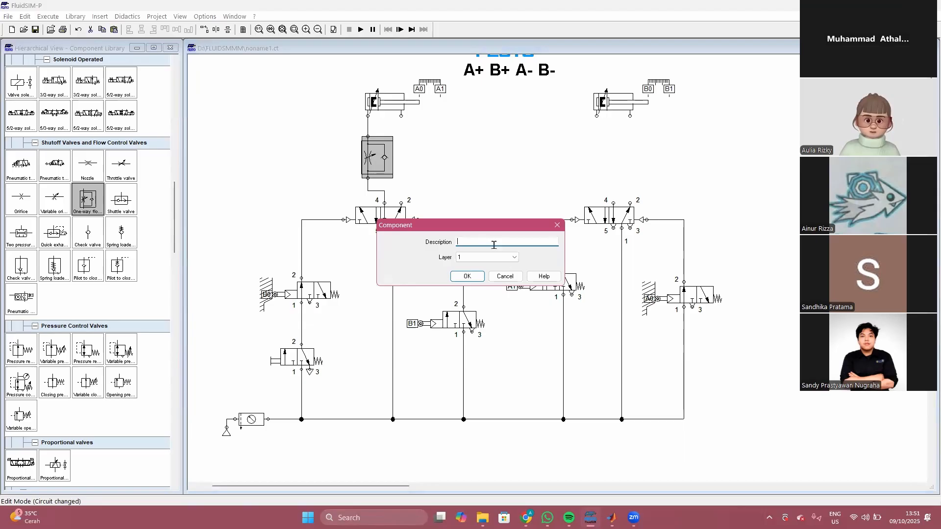
left_click(514, 258)
left_click(513, 259)
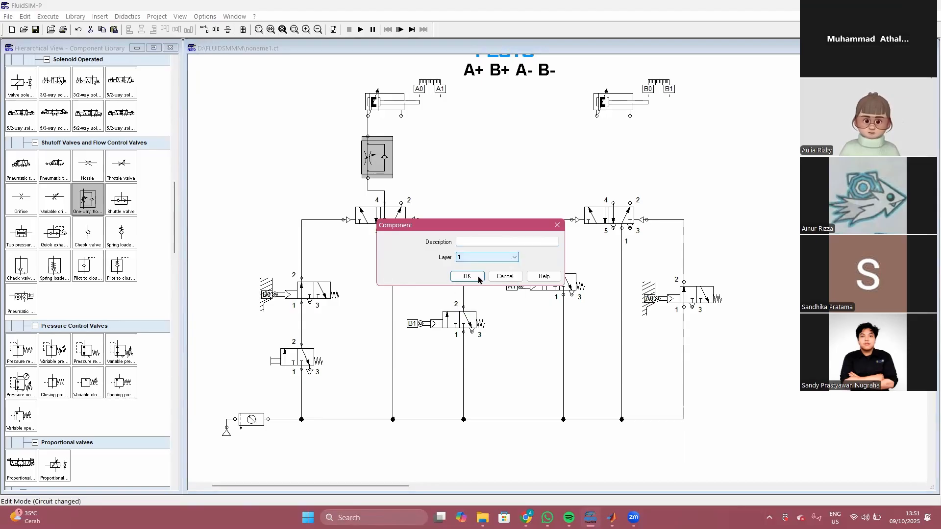
left_click(467, 276)
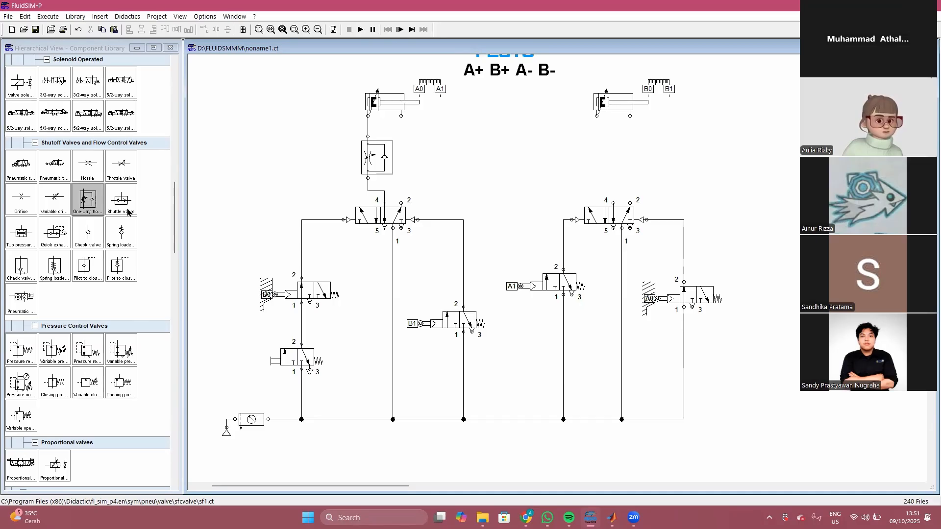
left_click(131, 176)
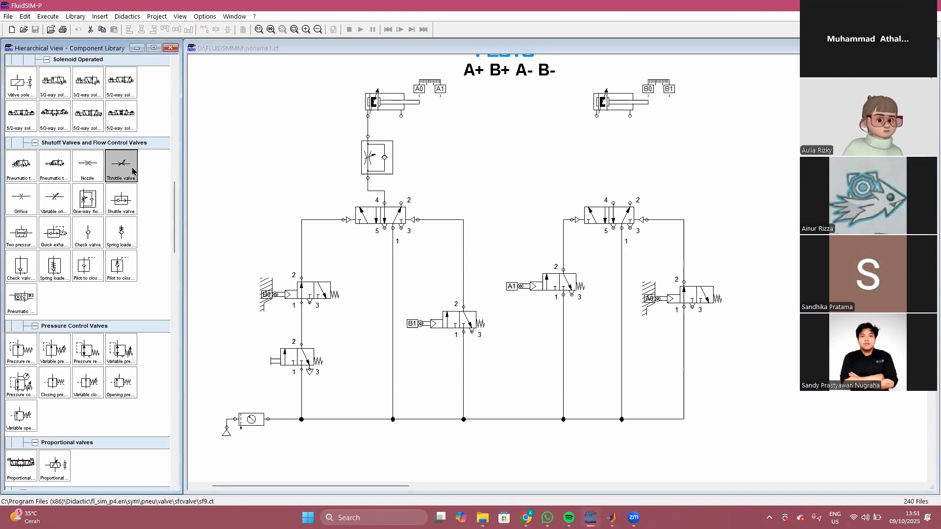
left_click(385, 165)
double_click(385, 165)
left_click(481, 274)
Step: Copy the flow control valve below the right cylinder and complete the lines from both cylinders to ports 4 and 2 of their impulse valves
left_click_drag(406, 143, 401, 203)
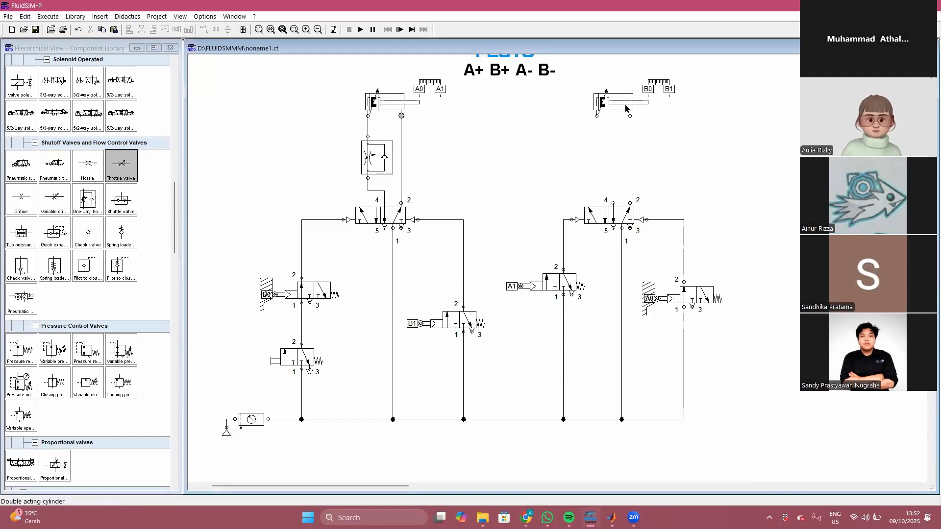
left_click_drag(382, 159, 597, 116)
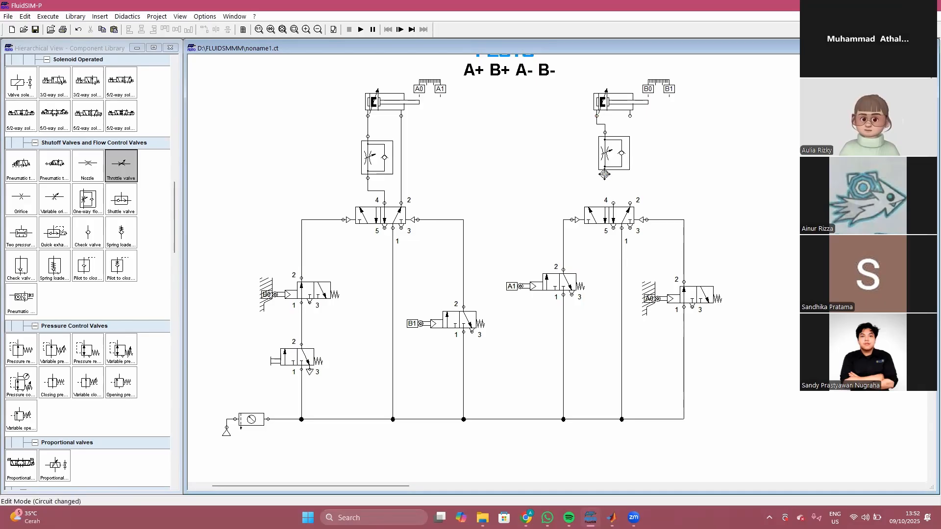
left_click_drag(605, 174, 633, 118)
left_click(613, 152)
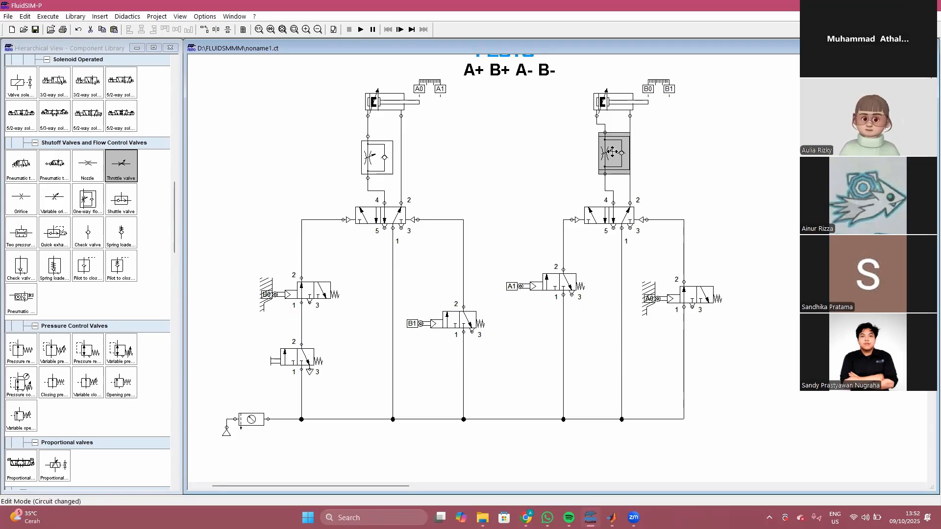
Step: Run the simulation of the circuit with both flow control valves and stop it
left_click(360, 29)
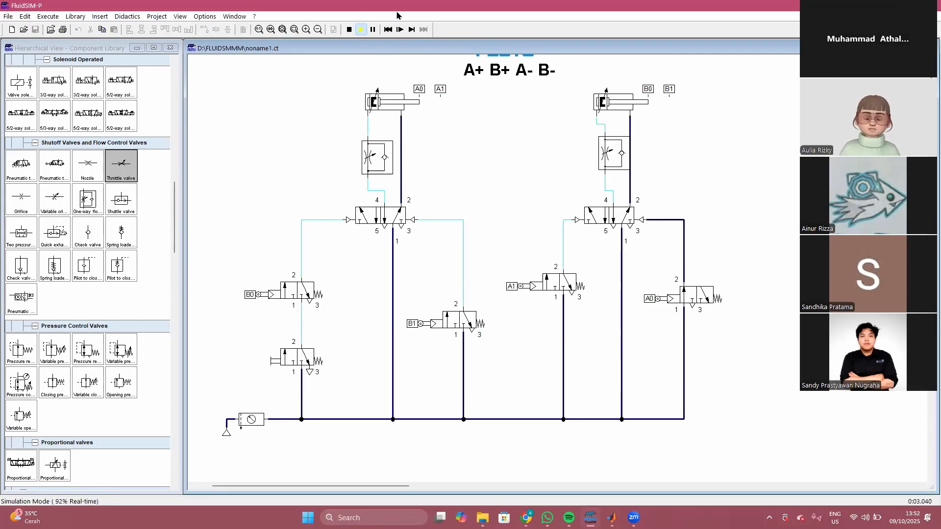
left_click(349, 30)
Step: Set both one-way flow control valves to layer 3 and test-run the simulation
double_click(378, 157)
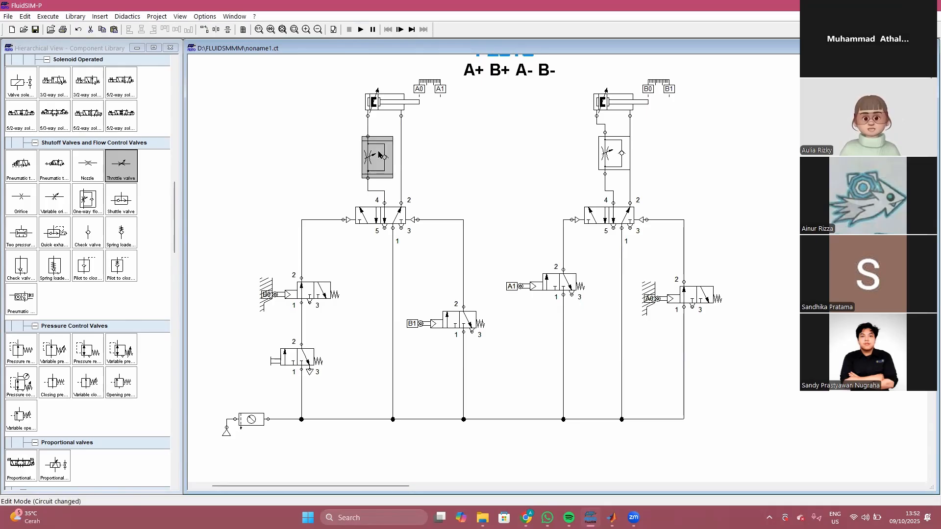
left_click(486, 258)
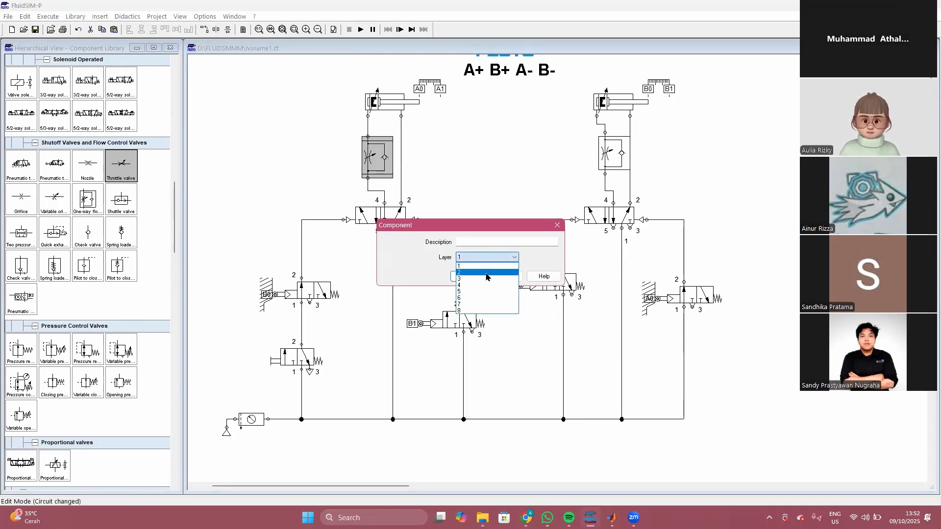
left_click(486, 275)
left_click(468, 276)
double_click(614, 153)
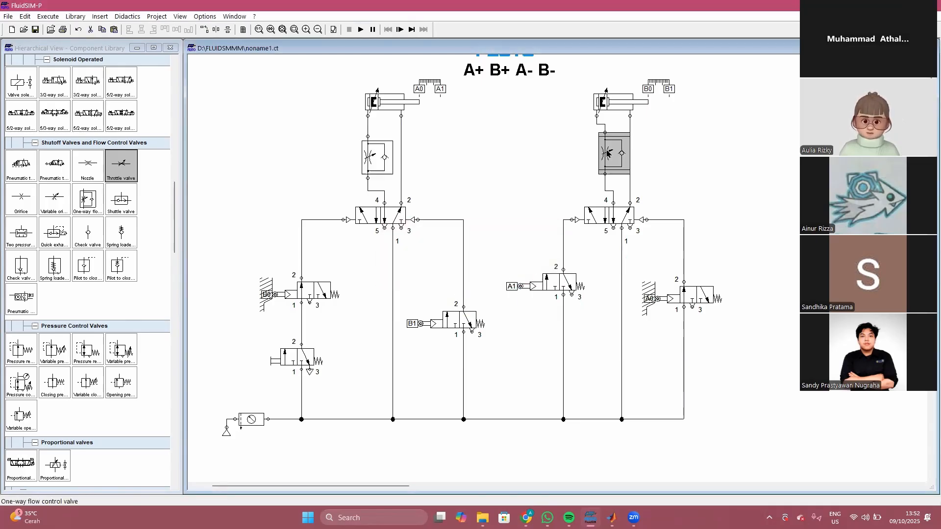
left_click(480, 258)
left_click(473, 272)
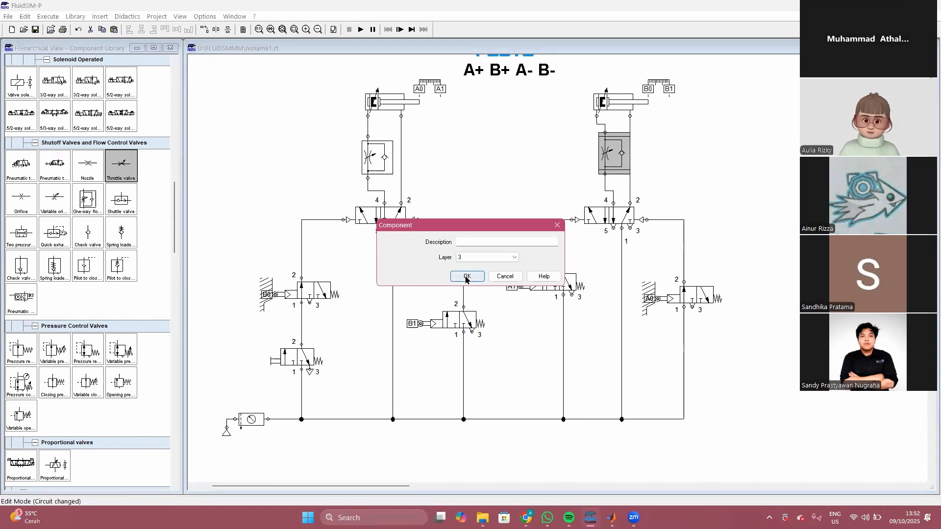
left_click(467, 276)
left_click(362, 30)
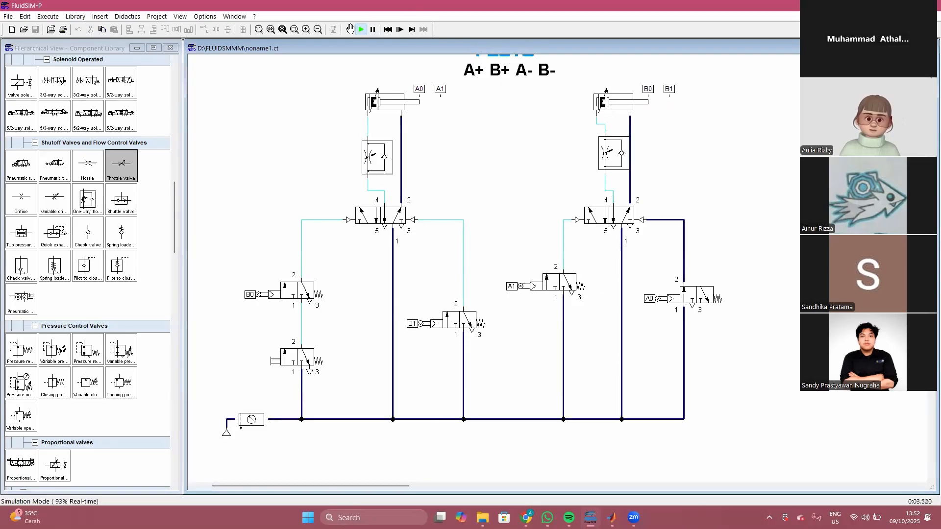
left_click(349, 29)
Step: Set both one-way flow control valves back to layer 1
double_click(377, 157)
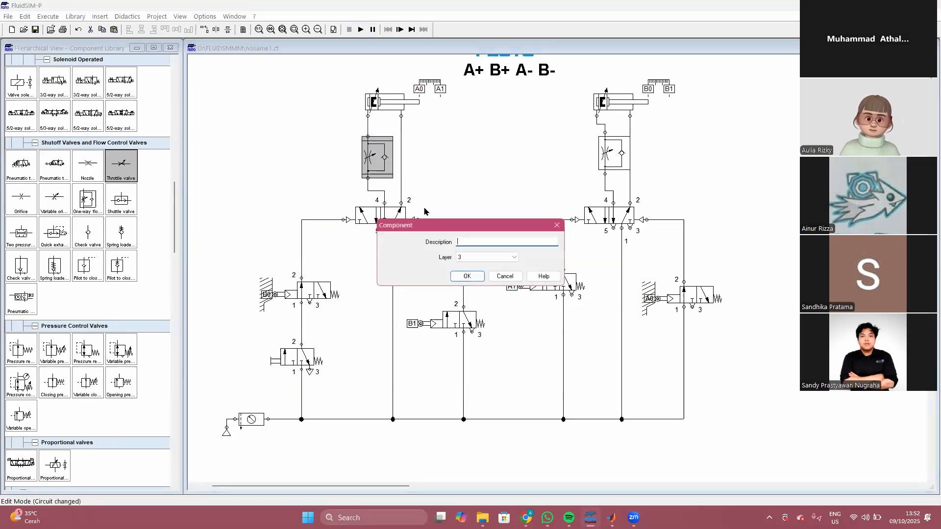
left_click(483, 260)
left_click(556, 225)
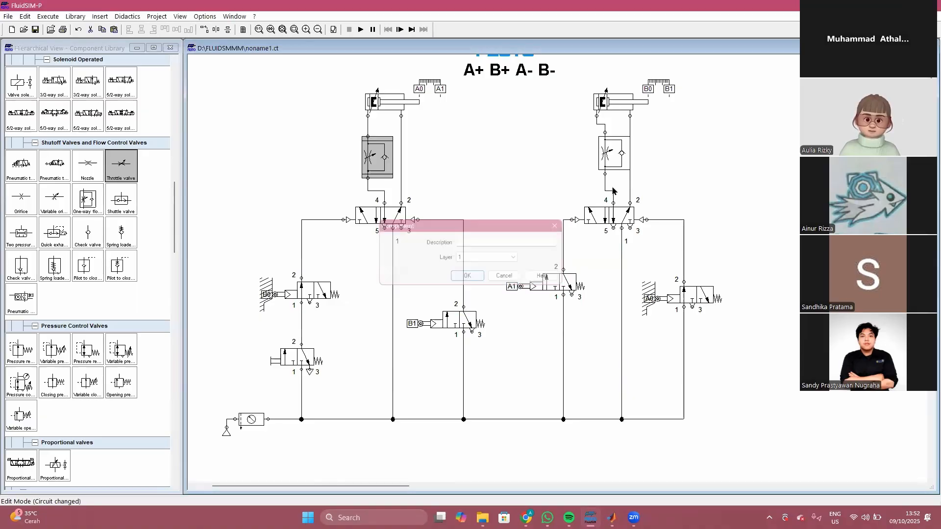
double_click(623, 158)
left_click(491, 257)
left_click(478, 268)
left_click(480, 277)
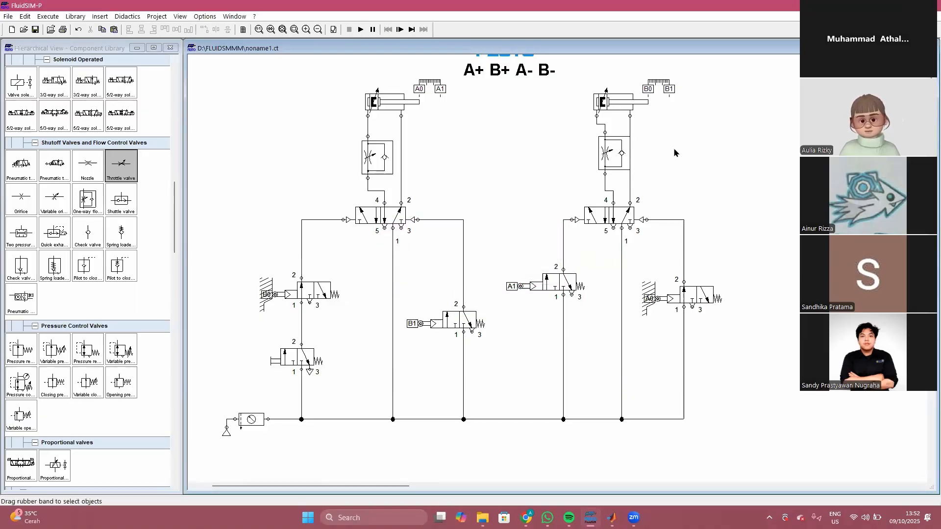
Step: Delete the lines above and below the right flow control valve and flip the valve so its throttle faces right
right_click(607, 156)
left_click(590, 159)
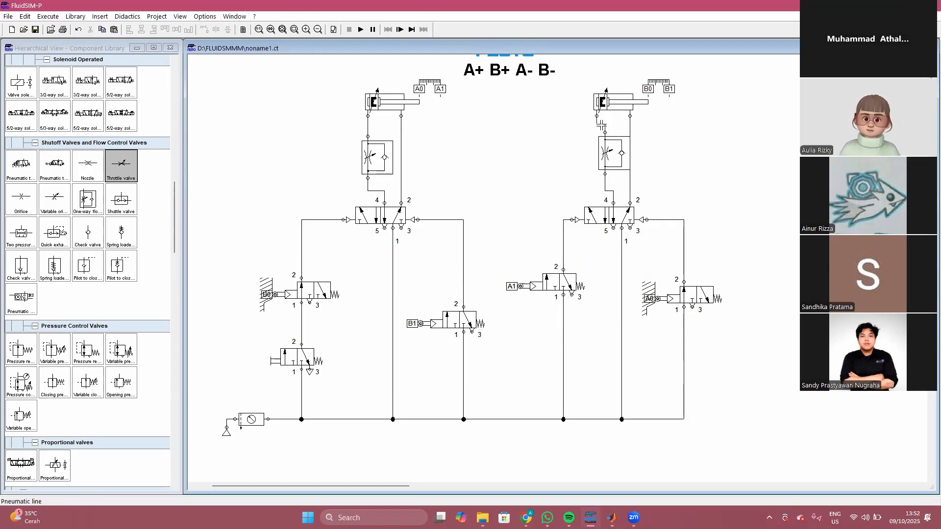
left_click(610, 192)
key("Delete")
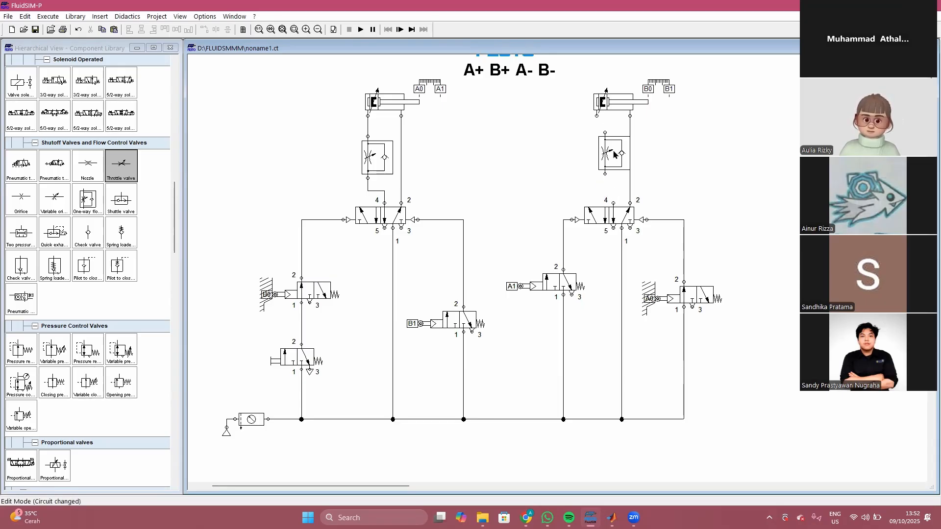
left_click(613, 152)
right_click(614, 152)
mouse_move(669, 235)
left_click(748, 246)
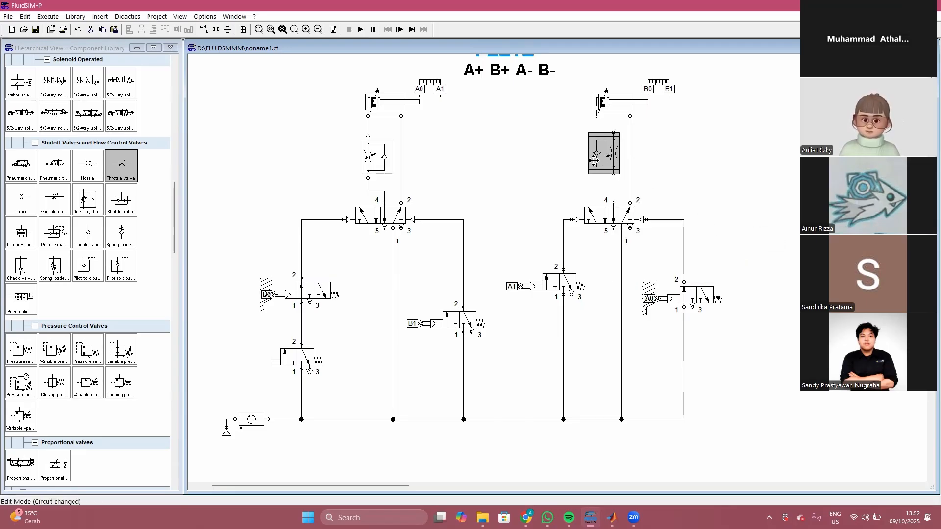
Step: Connect the flipped flow control valve between the right cylinder's left port and port 4 of the right impulse valve
left_click(599, 115)
left_click_drag(599, 116, 613, 133)
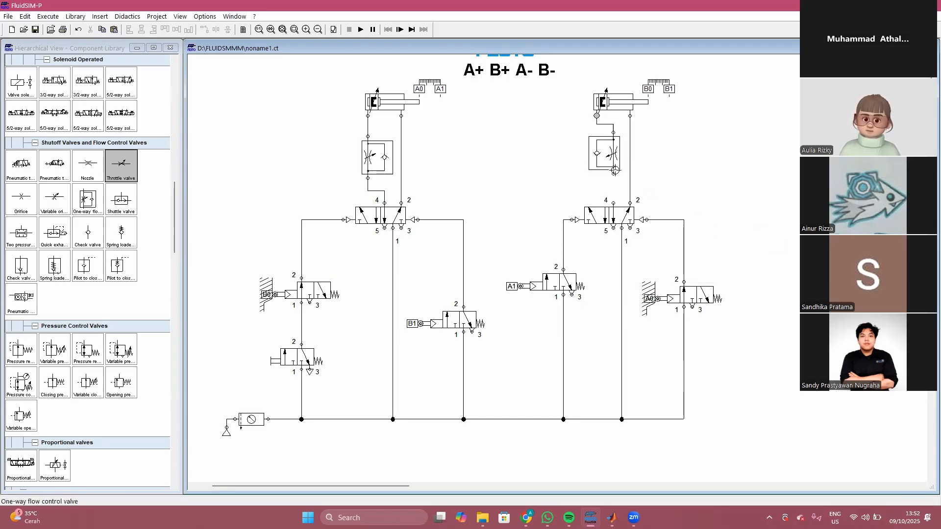
left_click_drag(613, 174, 613, 203)
Step: Run the simulation with the flipped right flow control valve and stop it
left_click(361, 30)
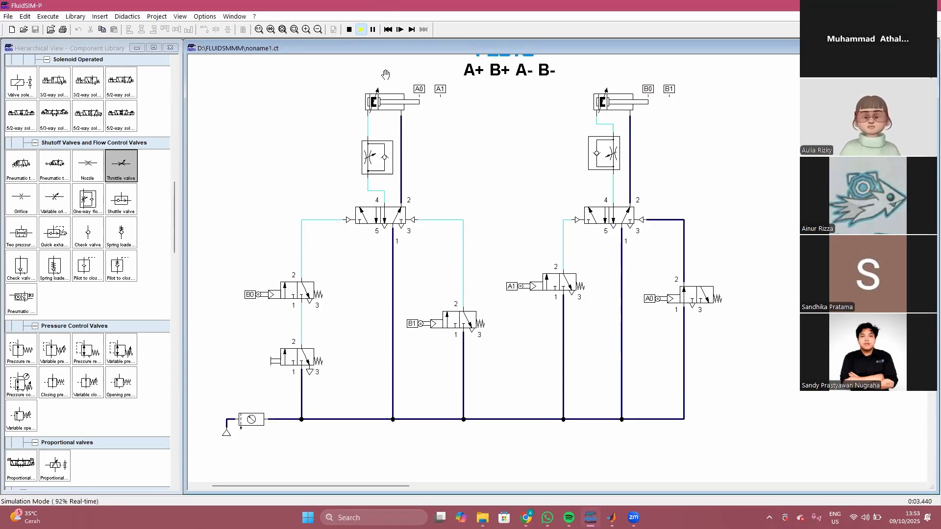
scroll(366, 309, "up", 1)
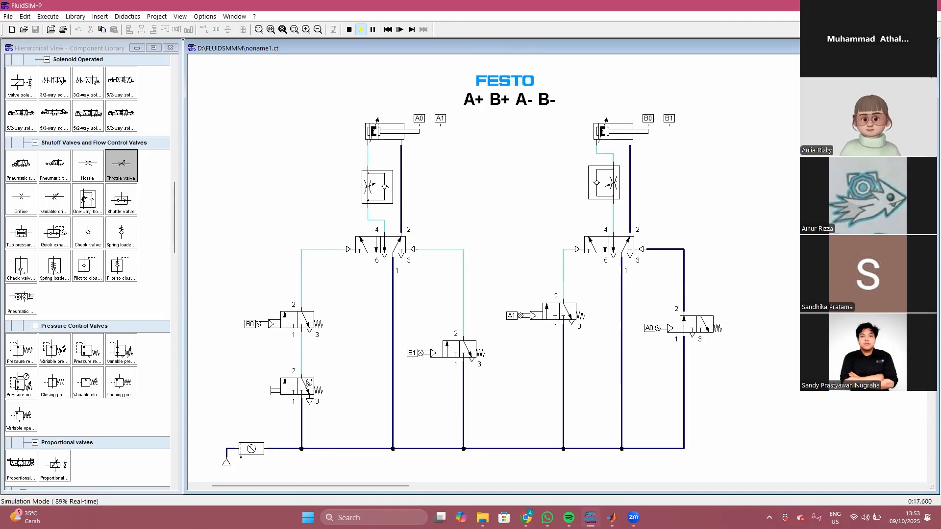
left_click(349, 29)
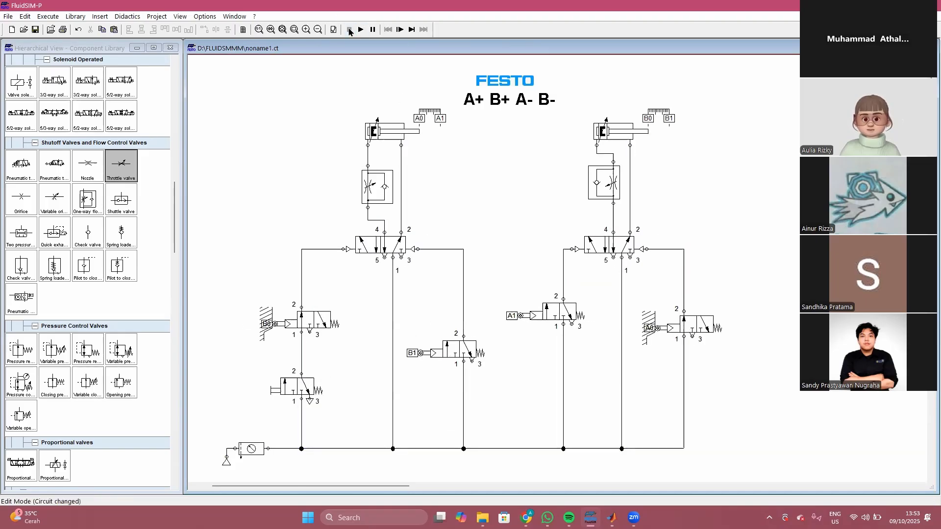
Step: Bring up the ABC.ct circuit and simulate it, actuating its manual start valve before stopping
left_click_drag(370, 51, 358, 95)
left_click(378, 49)
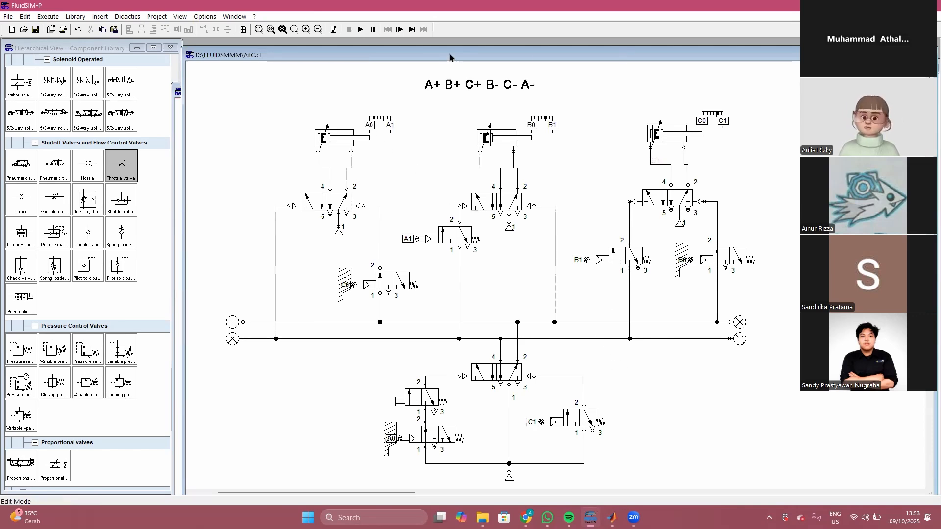
left_click(361, 30)
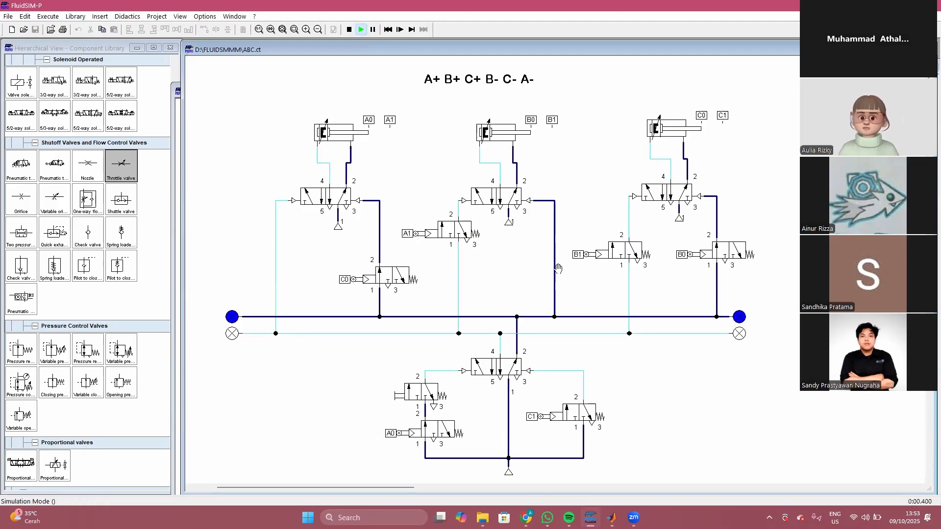
left_click(415, 389)
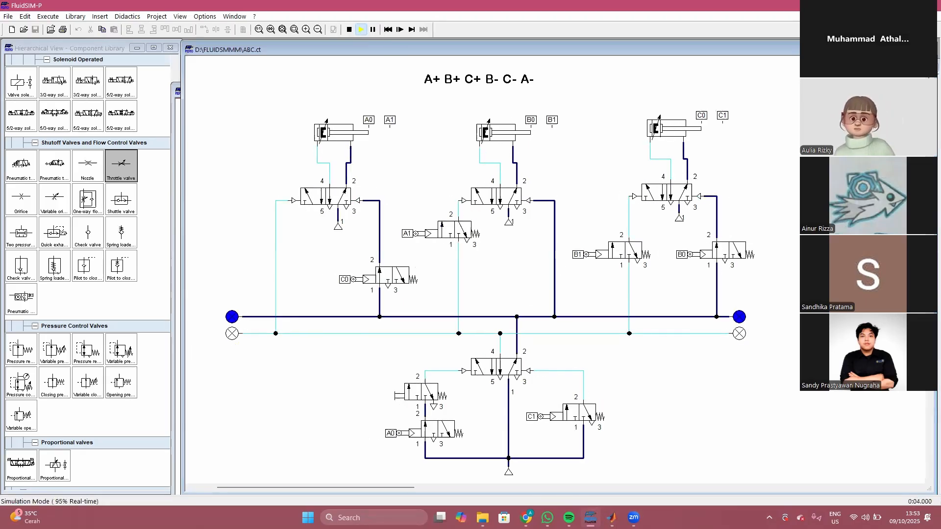
left_click(350, 29)
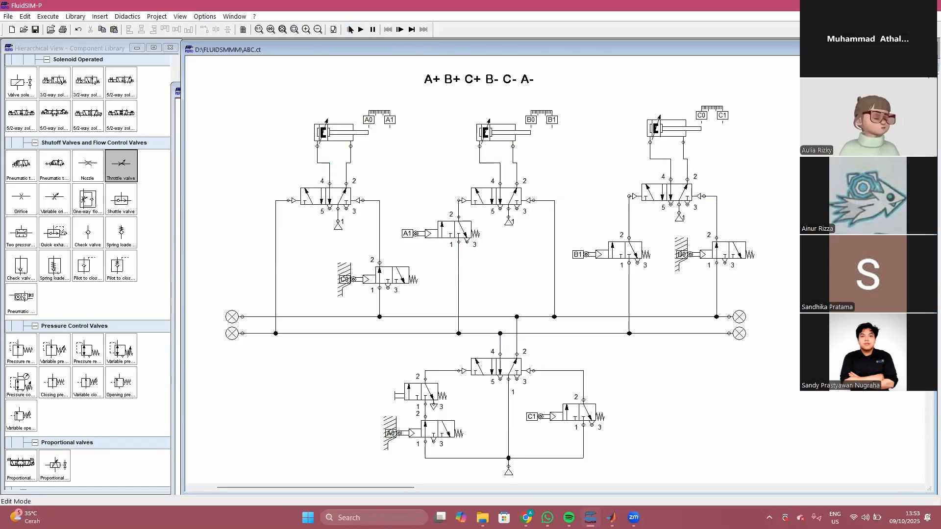
Step: Return to the A+ B+ A- B- circuit in noname1.ct and run its simulation, then stop it
left_click(178, 91)
left_click(240, 93)
left_click_drag(241, 93, 248, 49)
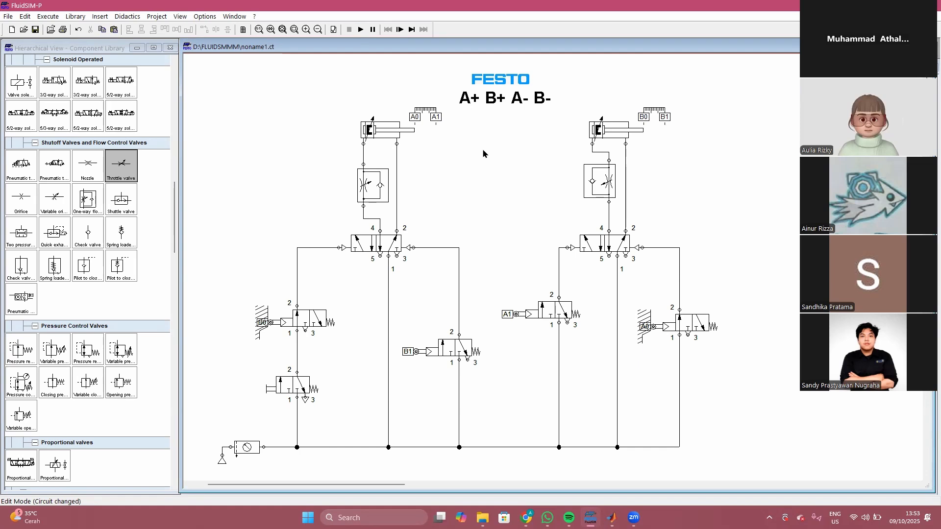
left_click(361, 30)
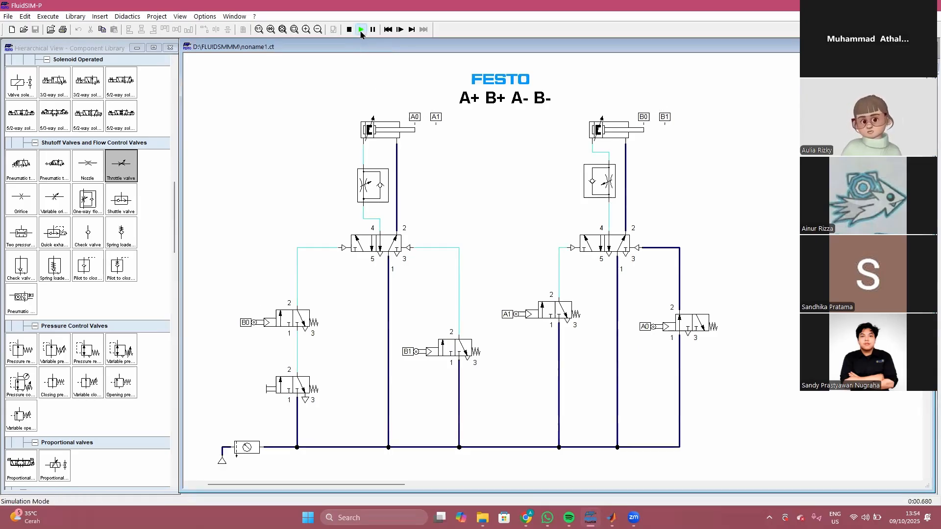
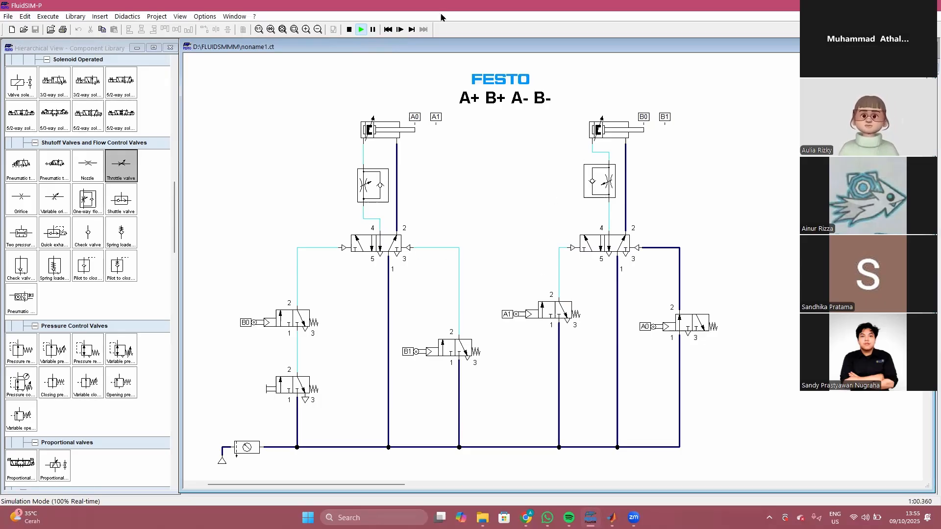
left_click(350, 29)
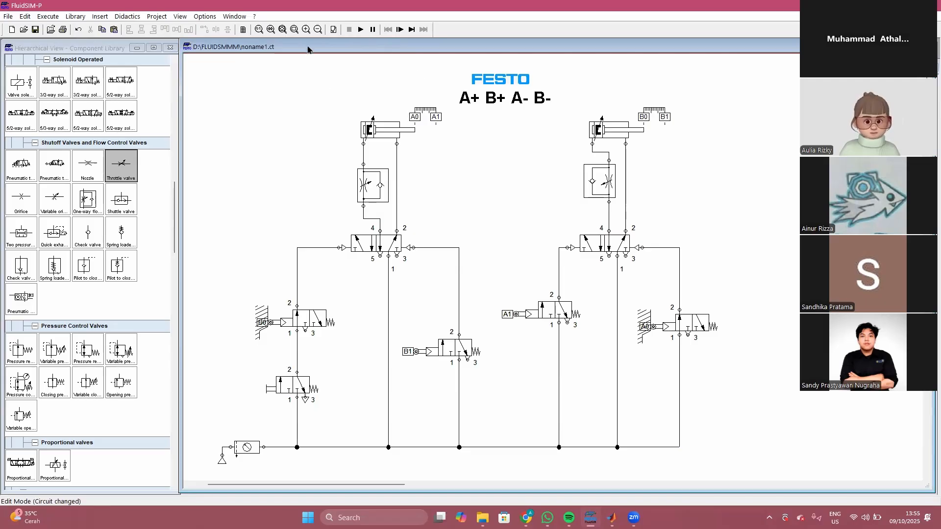
Step: Bring up noname.ct and examine its solenoid-valve pneumatic circuit and the FORWARD/REVERSE electrical circuit
left_click_drag(276, 45, 270, 103)
left_click_drag(277, 49, 278, 92)
left_click(287, 57)
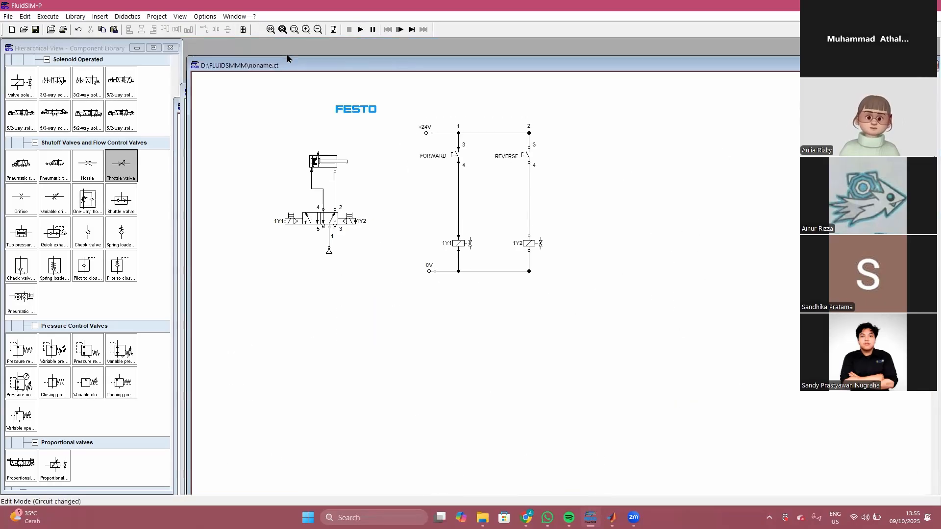
scroll(407, 105, "up", 1)
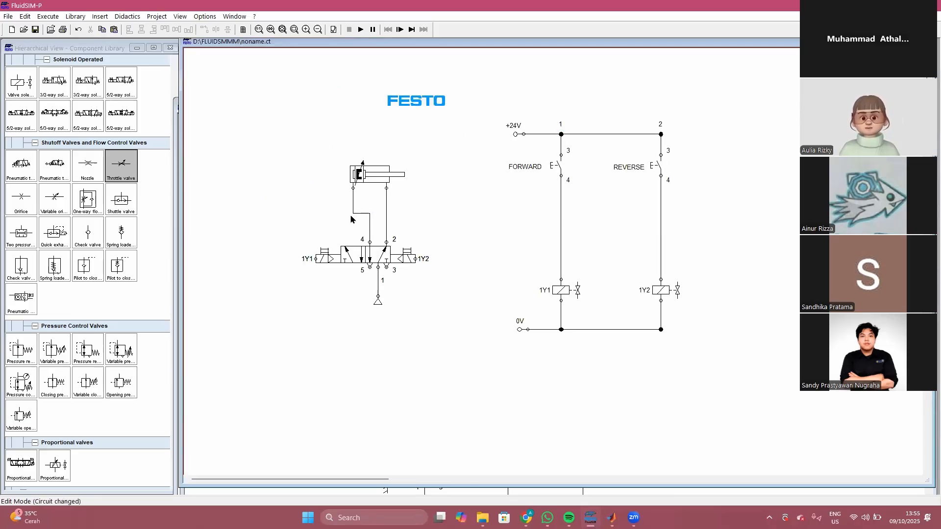
left_click_drag(305, 140, 492, 377)
left_click(440, 334)
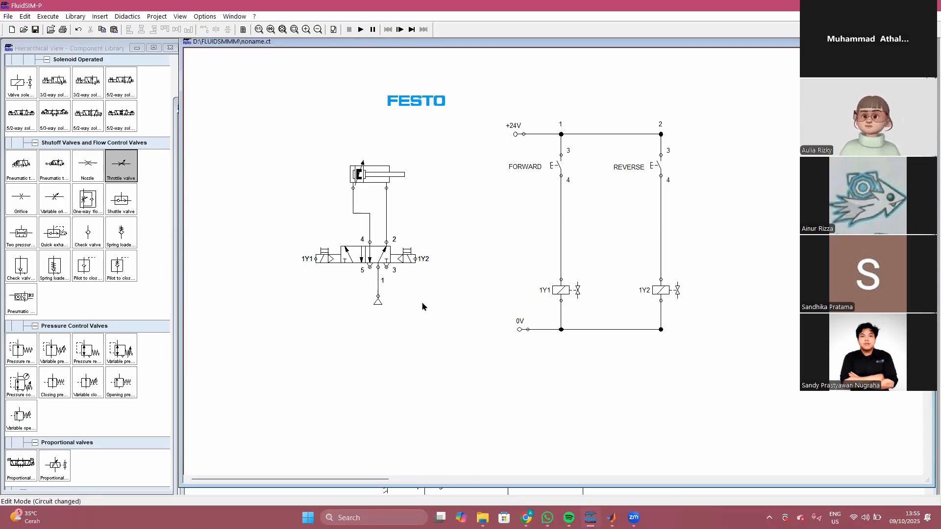
left_click_drag(270, 149, 456, 347)
left_click(456, 347)
left_click_drag(486, 111, 716, 381)
left_click(752, 364)
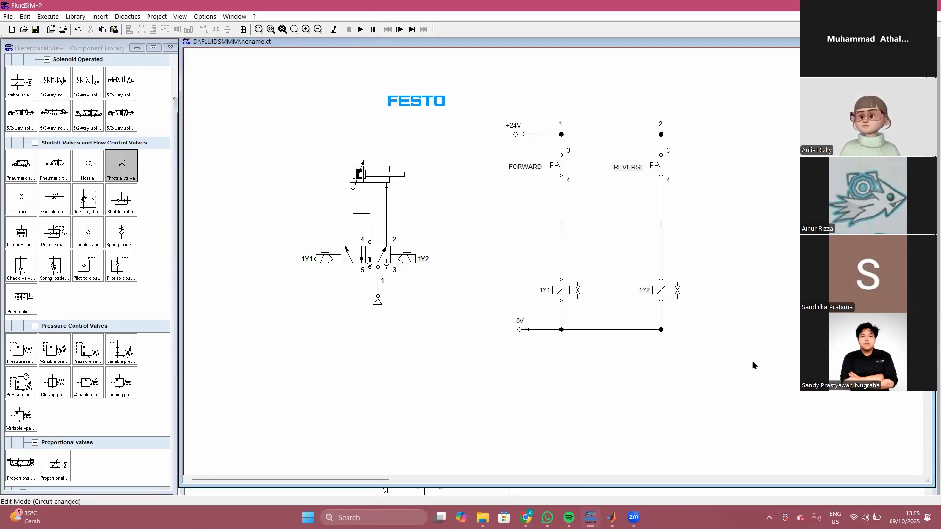
Step: Delete the whole electrical circuit and the pneumatic circuit from noname.ct, keeping only the FESTO logo
left_click_drag(470, 88, 752, 388)
key("Delete")
left_click_drag(308, 116, 454, 325)
key("Delete")
Step: Place a double acting cylinder below the FESTO logo
scroll(123, 259, "up", 5)
scroll(124, 260, "up", 10)
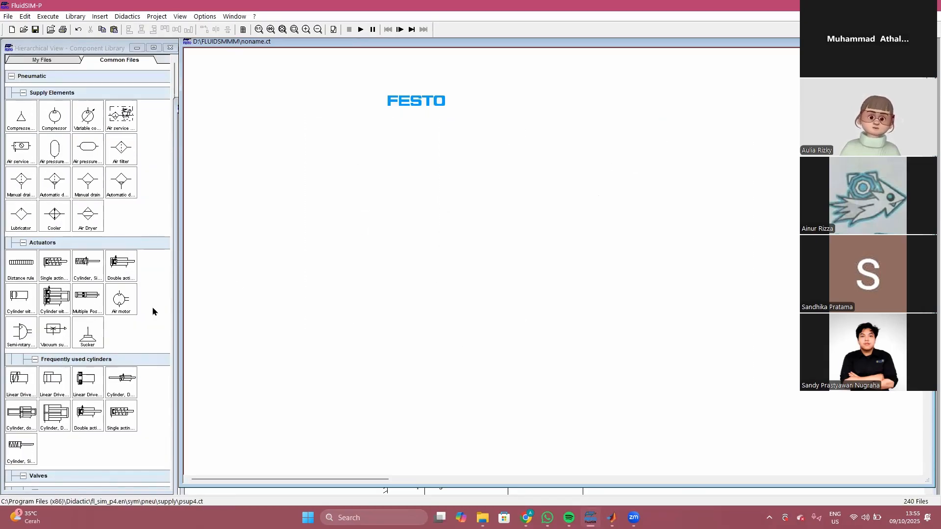
left_click_drag(123, 275, 347, 177)
Step: Place a 5/2-way solenoid valve and a 5/2-way solenoid impulse valve below the cylinder, and delete the first one
scroll(117, 305, "down", 10)
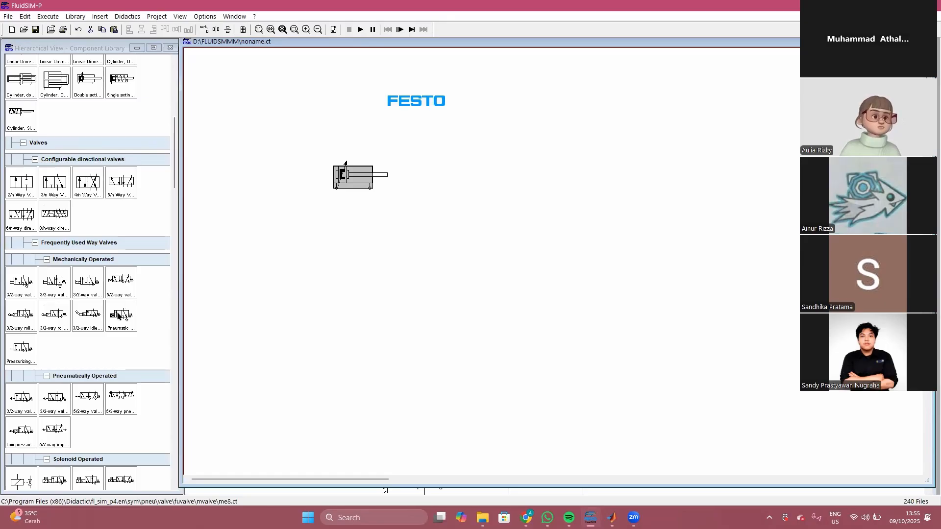
scroll(118, 320, "down", 3)
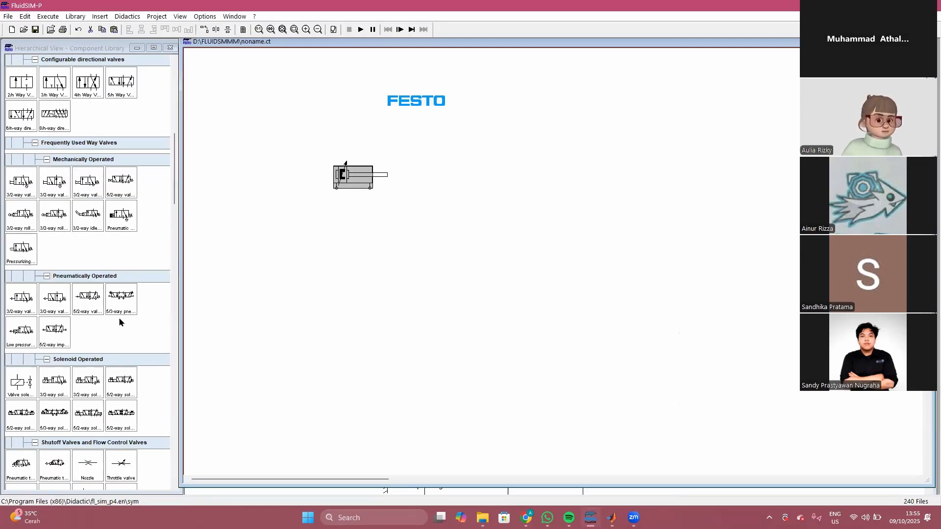
scroll(120, 322, "down", 3)
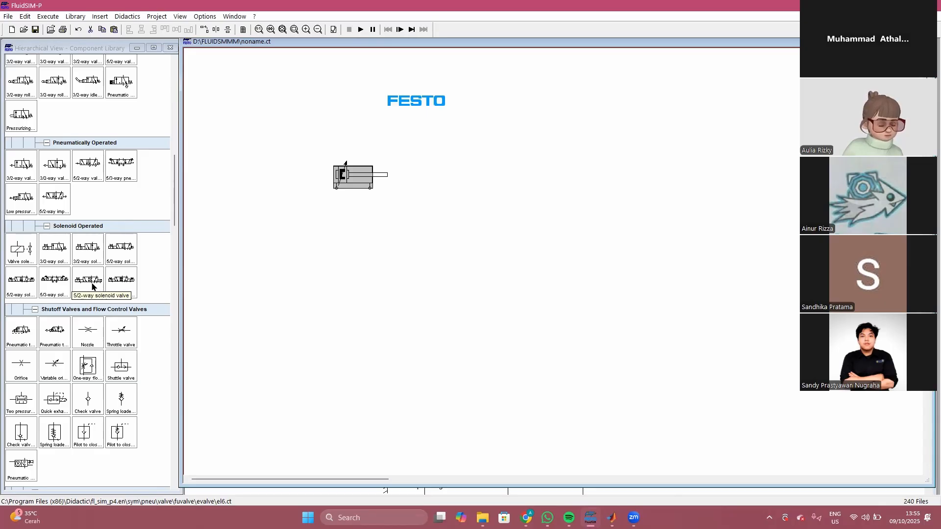
left_click_drag(128, 284, 355, 249)
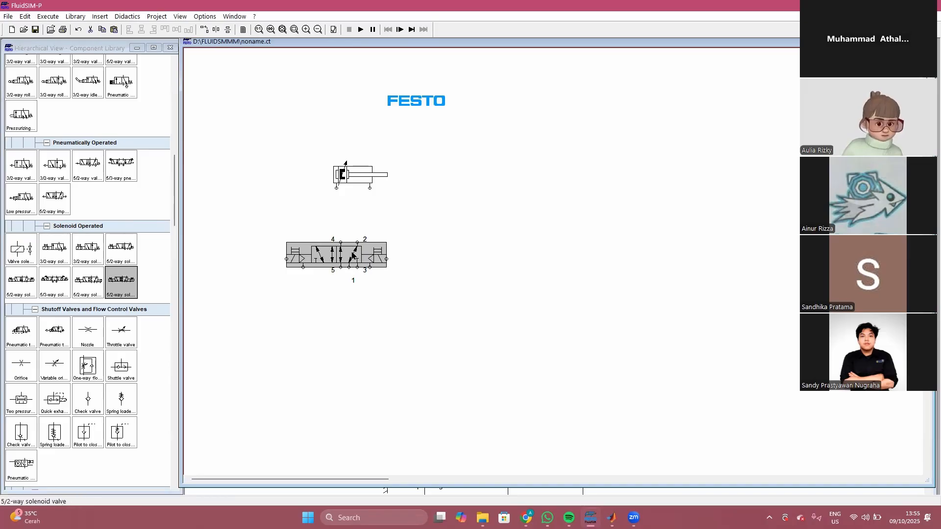
left_click_drag(21, 280, 263, 314)
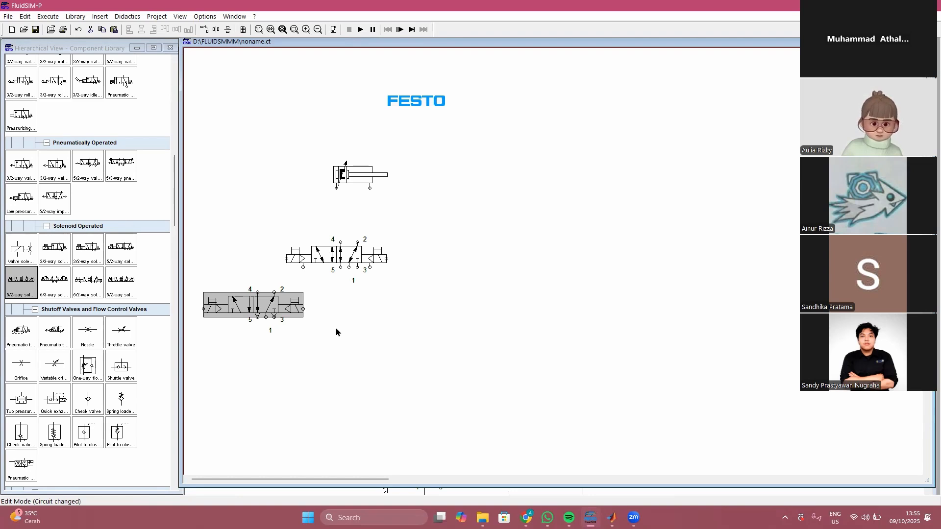
left_click(352, 251)
key("Delete")
Step: Try to line up the 5/2-way solenoid impulse valve beneath the cylinder, and delete the valve
left_click(19, 284)
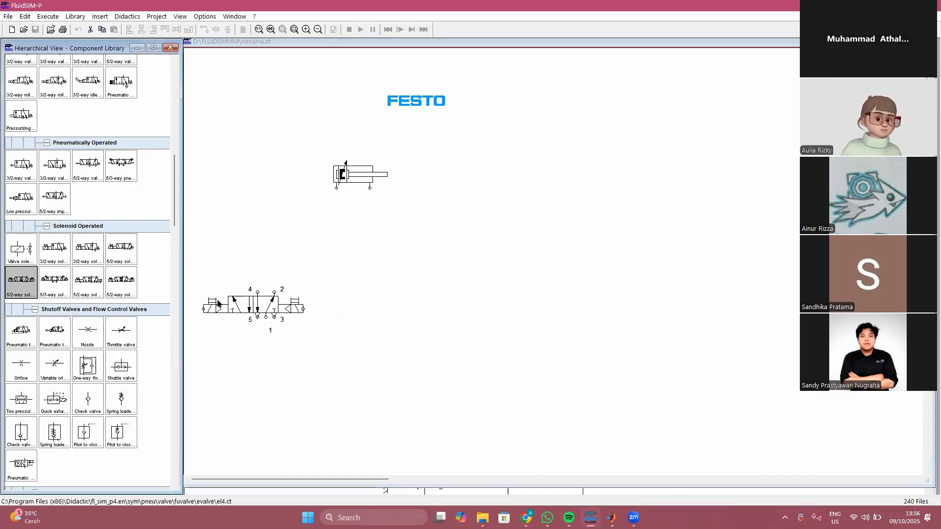
left_click_drag(241, 302, 341, 257)
left_click(396, 245)
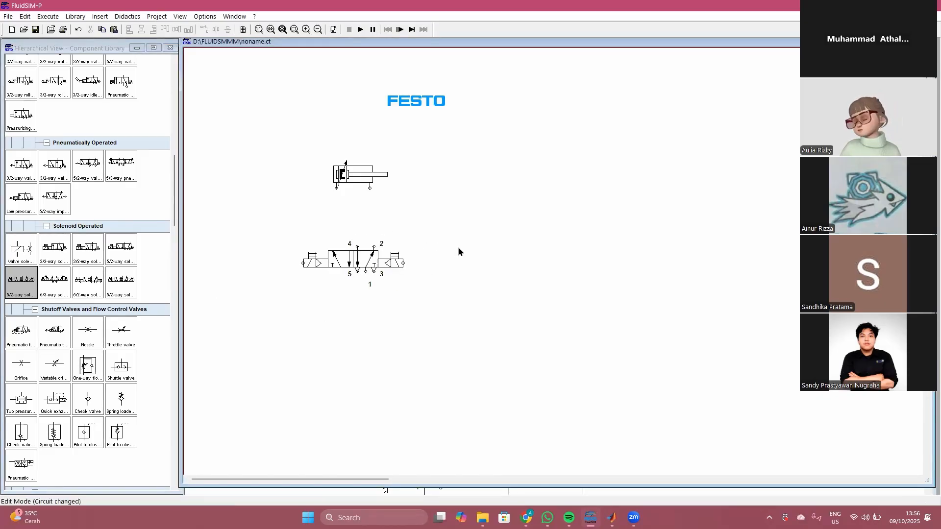
left_click_drag(352, 260, 343, 260)
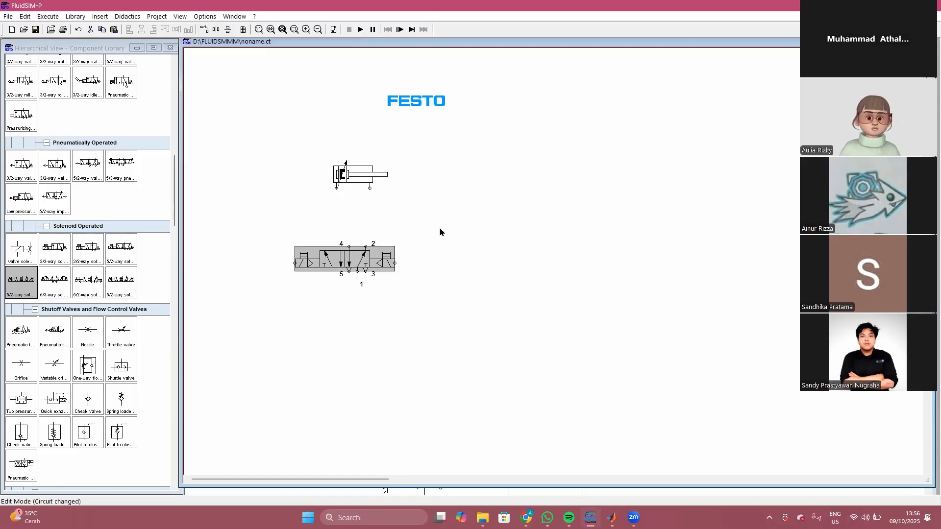
key("ctrl+z")
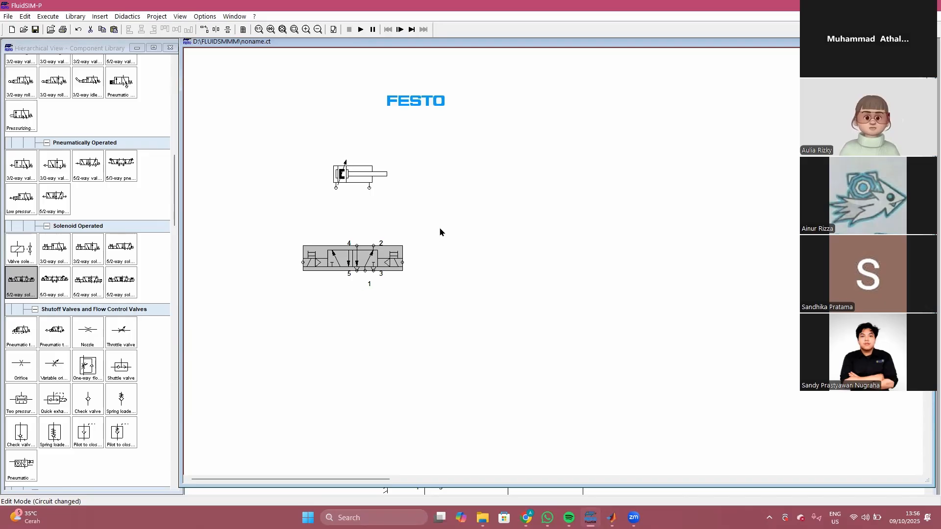
key("Delete")
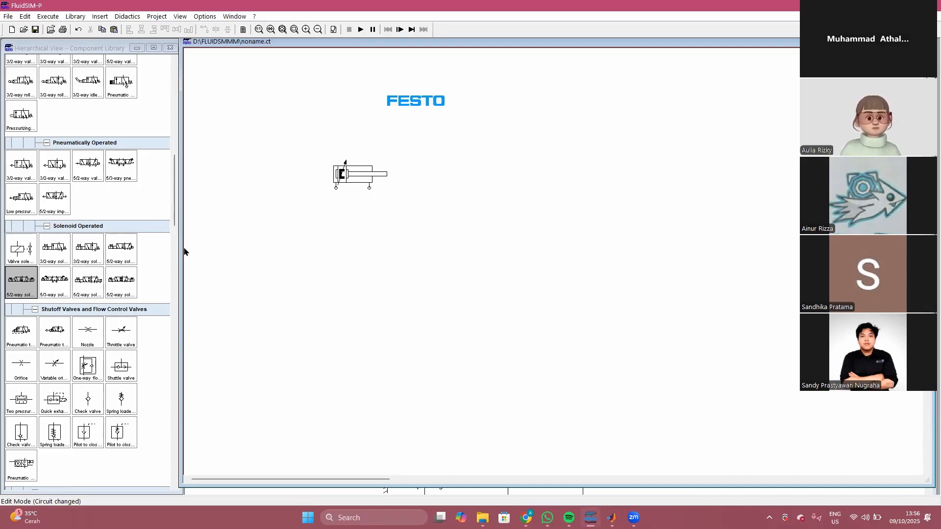
Step: Place a new 5/2-way solenoid impulse valve centred below the cylinder
left_click_drag(22, 286, 372, 272)
left_click(434, 269)
left_click(376, 251)
left_click(432, 265)
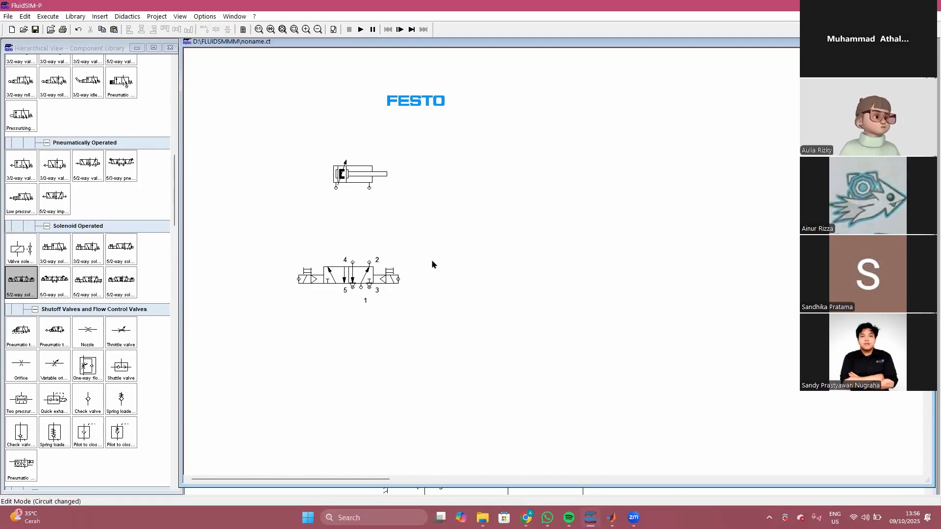
mouse_move(371, 279)
left_mouse_down()
mouse_move(384, 280)
mouse_move(370, 283)
left_mouse_up()
left_click(436, 242)
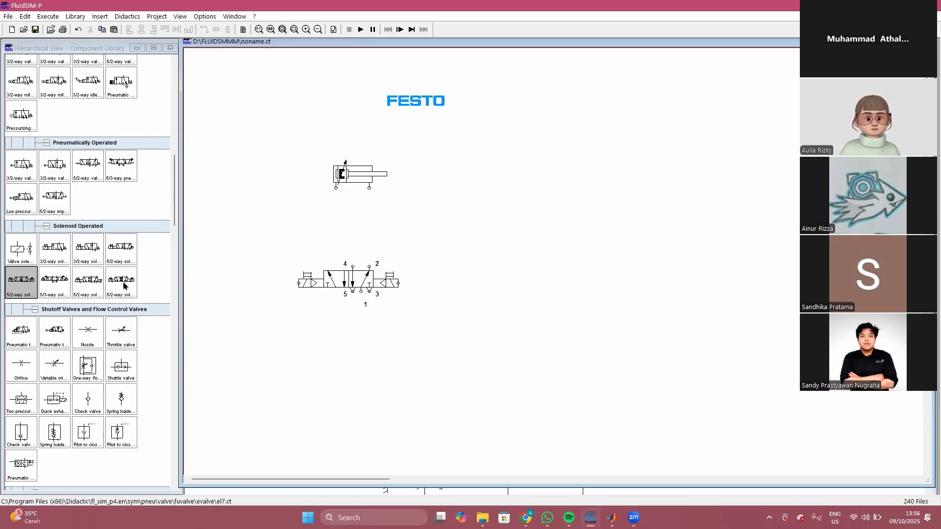
Step: Try a spring-return 5/2-way solenoid valve and another 5/2-way solenoid valve variant on the drawing, deleting each one
left_click_drag(124, 256, 235, 243)
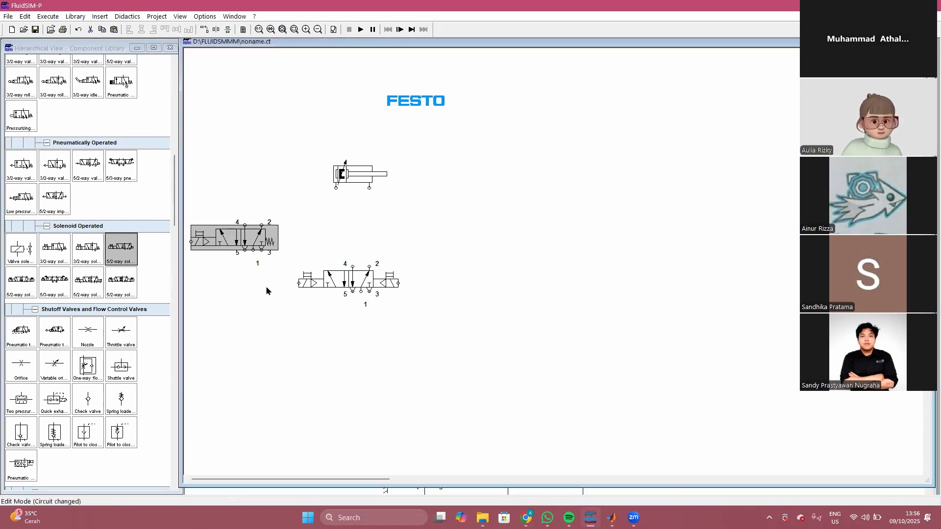
key("Delete")
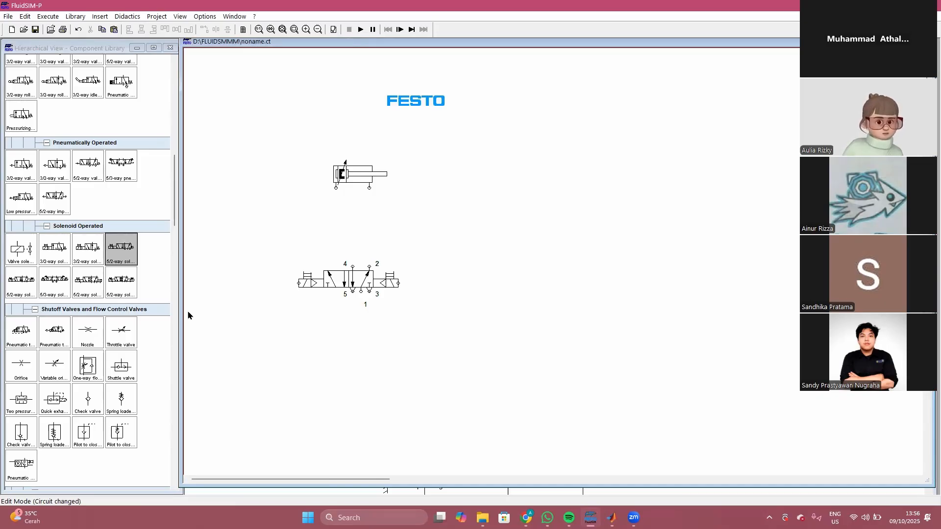
left_click_drag(85, 297, 326, 367)
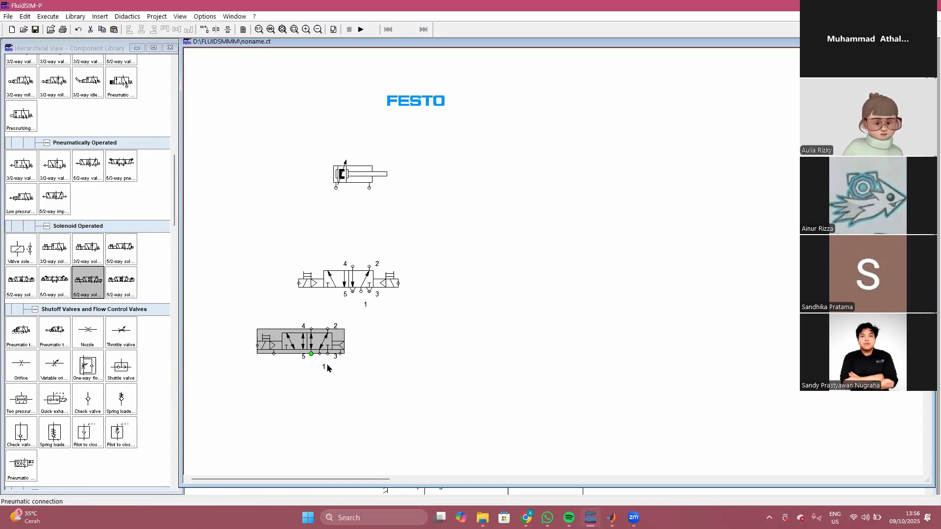
key("Delete")
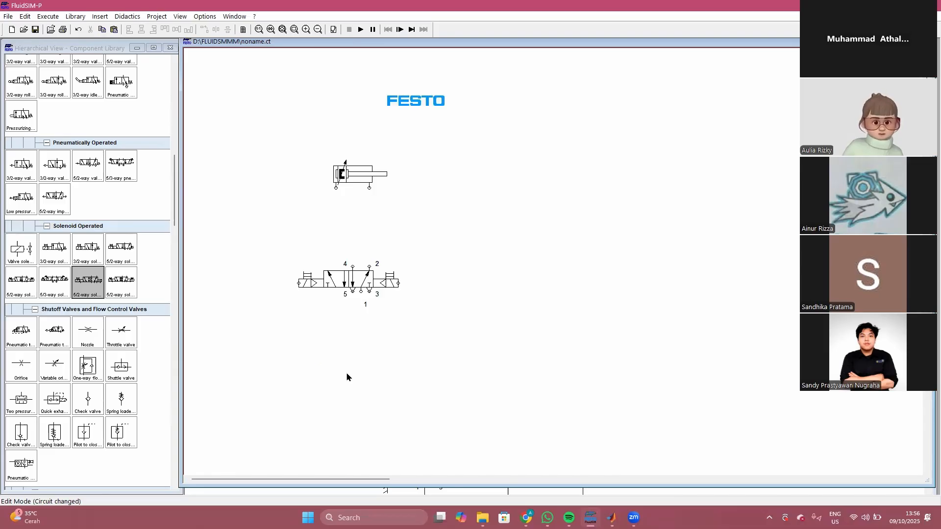
Step: Move the 5/2-way solenoid impulse valve up closer to the cylinder
left_click(32, 292)
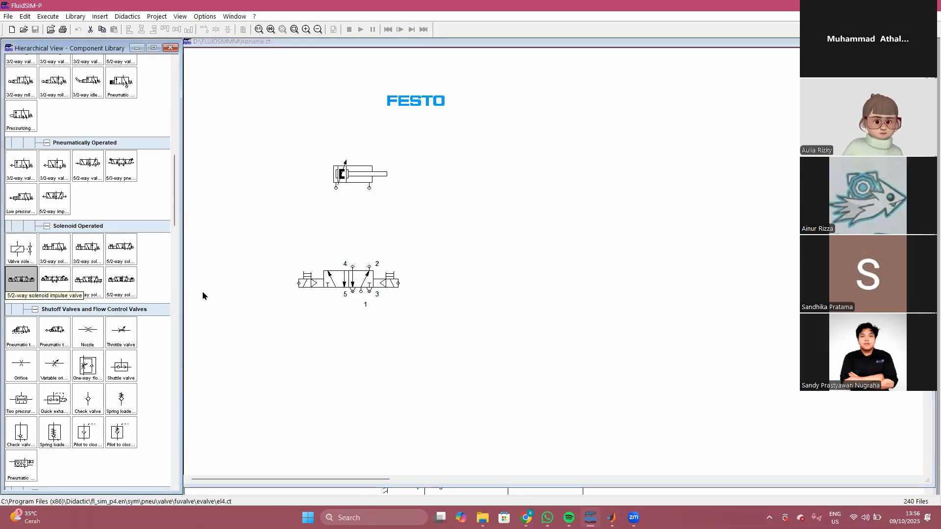
left_click_drag(365, 283, 353, 260)
left_click(407, 244)
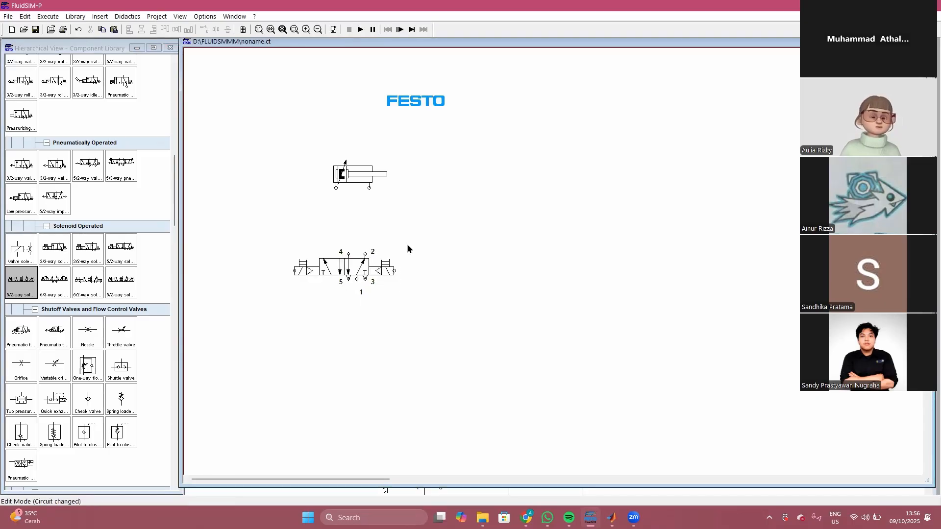
Step: Add a compressed air supply and air service unit feeding valve port 1, and connect ports 4 and 2 to the cylinder
left_click_drag(177, 196, 180, 88)
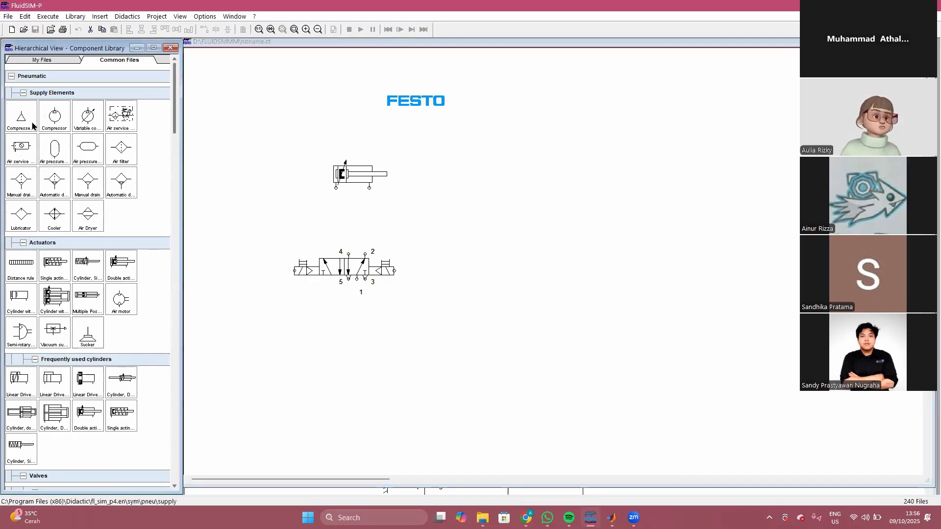
left_click_drag(23, 120, 271, 355)
mouse_move(31, 142)
left_mouse_down()
mouse_move(314, 268)
mouse_move(299, 343)
mouse_move(265, 337)
mouse_move(295, 333)
mouse_move(361, 295)
mouse_move(336, 187)
mouse_move(369, 188)
mouse_move(366, 256)
left_mouse_up()
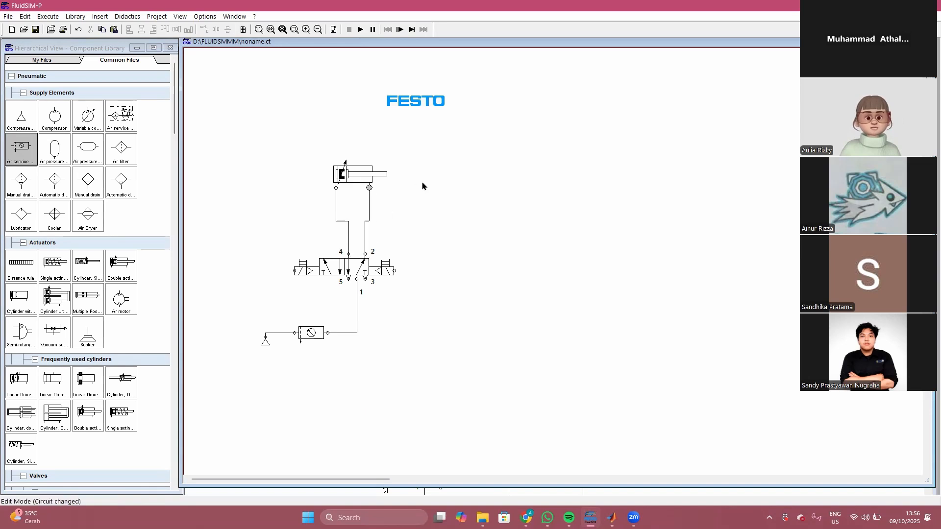
Step: Give the cylinder actuating labels A0 at 0 mm and A1 at 100 mm, and move the distance rule to the rod end
double_click(358, 174)
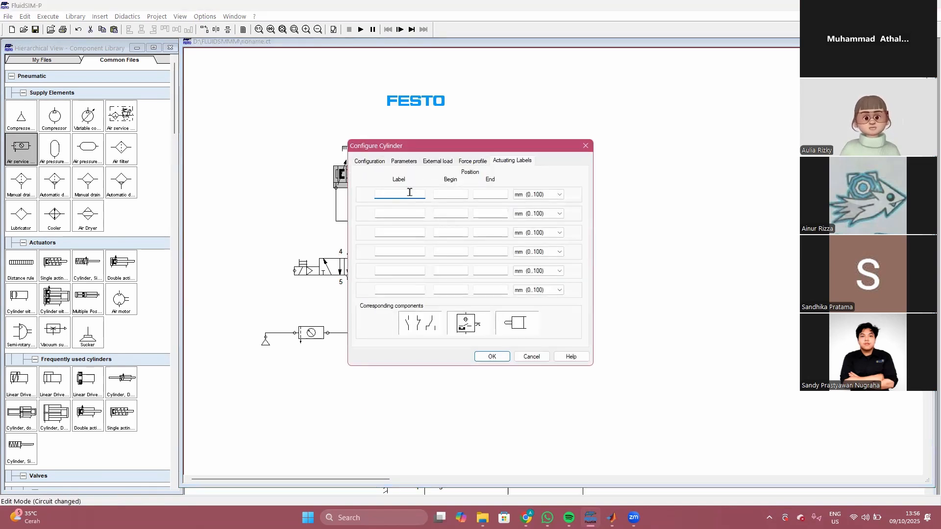
type("A0")
key("Tab")
type("0")
key("Tab")
type("0")
key("Tab")
key("Tab")
type("A1")
key("Tab")
type("100")
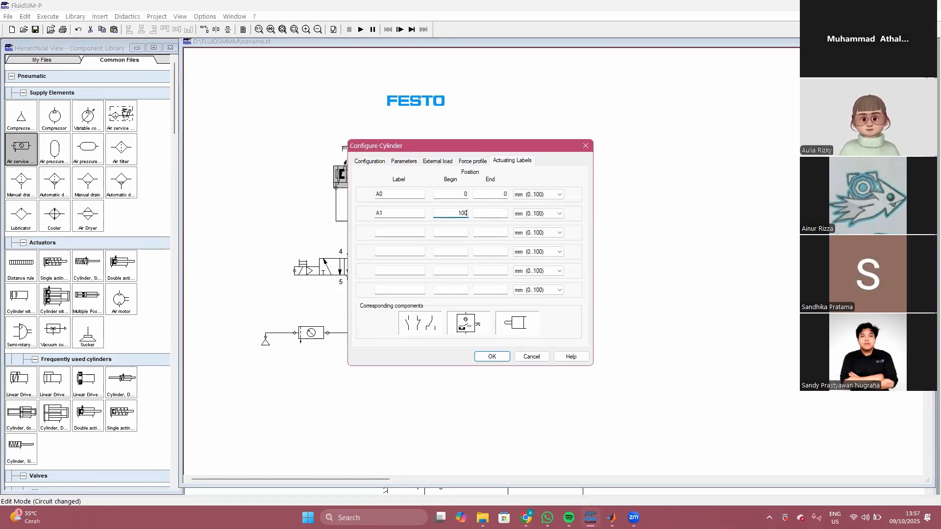
key("Return")
left_click_drag(344, 142, 388, 148)
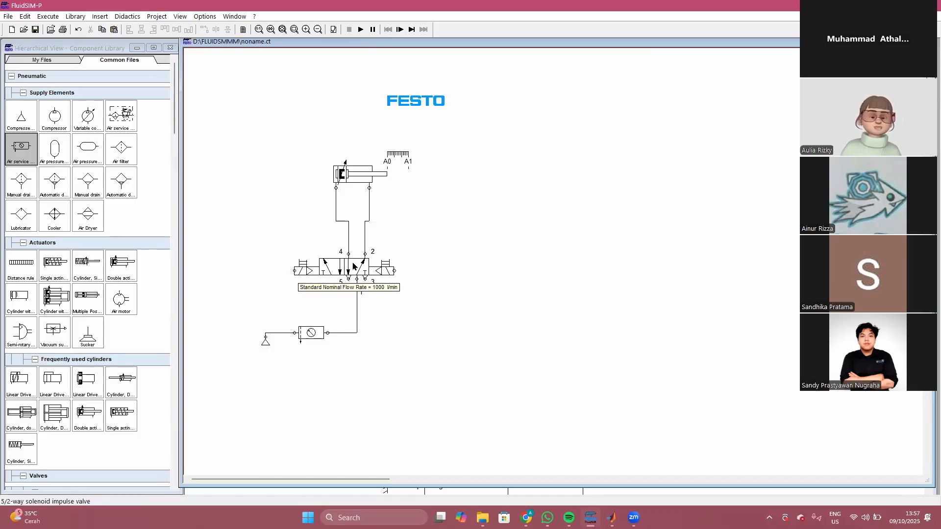
Step: Label the valve's left solenoid connection 1Y and its right solenoid connection 2Y
double_click(296, 270)
type("1Y")
key("Return")
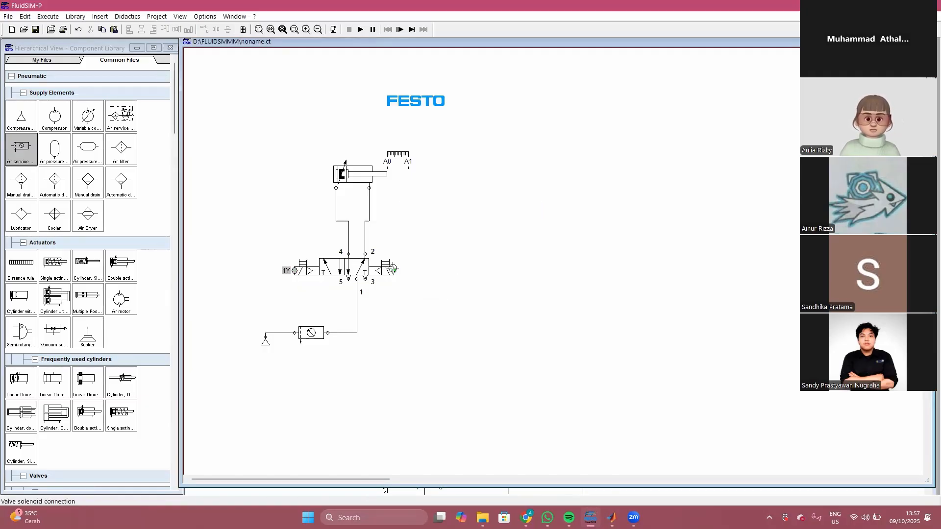
double_click(393, 268)
type("2Y")
key("Return")
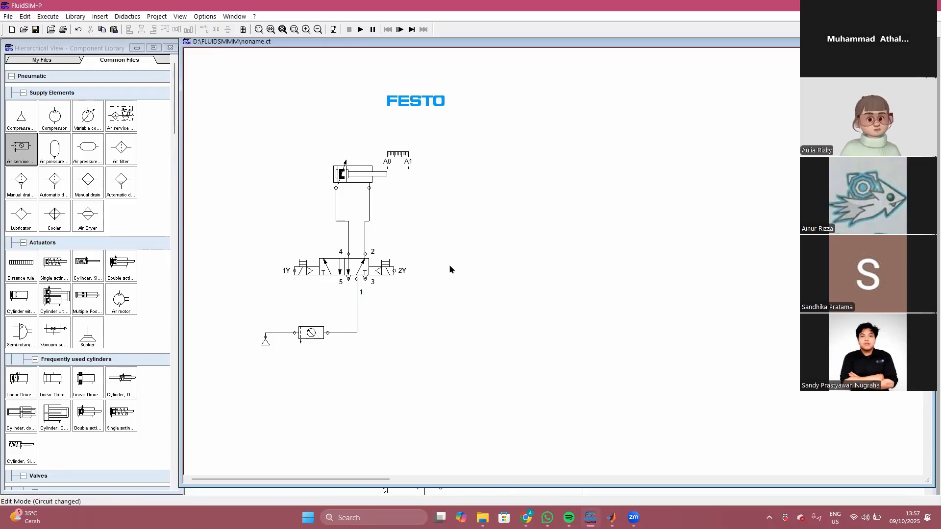
left_click_drag(232, 127, 468, 381)
left_click(479, 281)
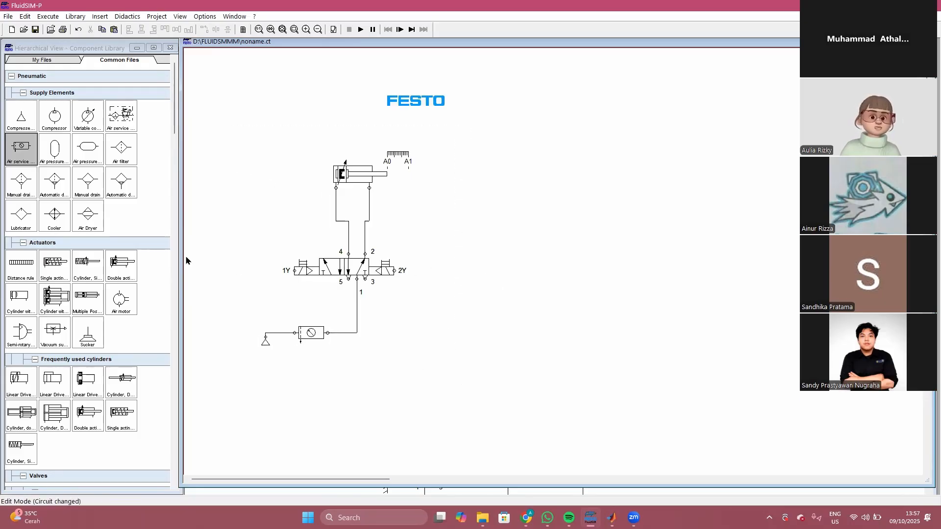
Step: Place a +24V electrical connection beside the pneumatic circuit and a 0V connection vertically aligned below it
left_click_drag(174, 127, 174, 316)
left_click_drag(55, 361, 546, 172)
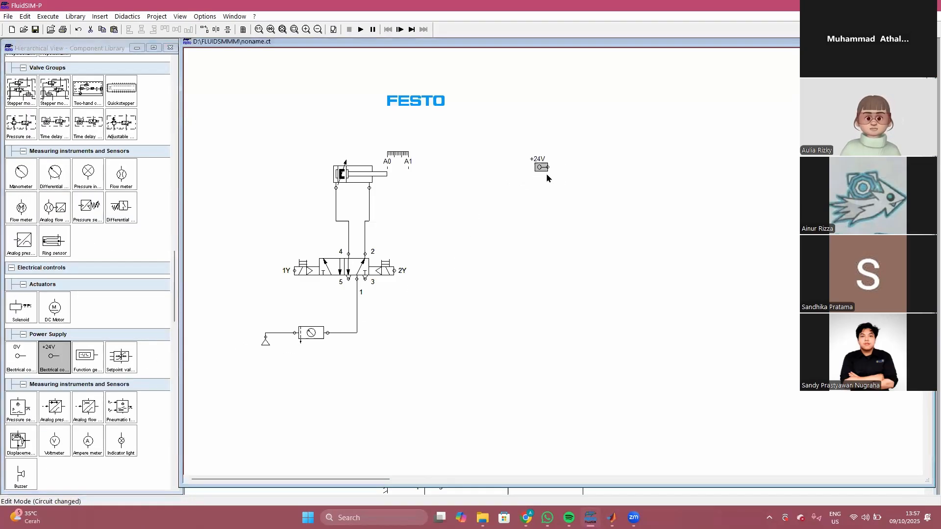
left_click_drag(20, 360, 558, 315)
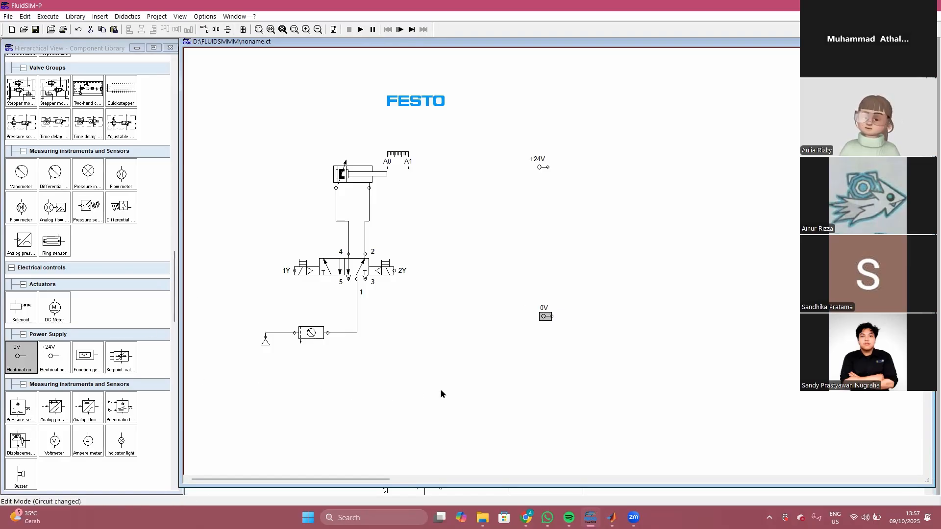
key("Left")
key("Left")
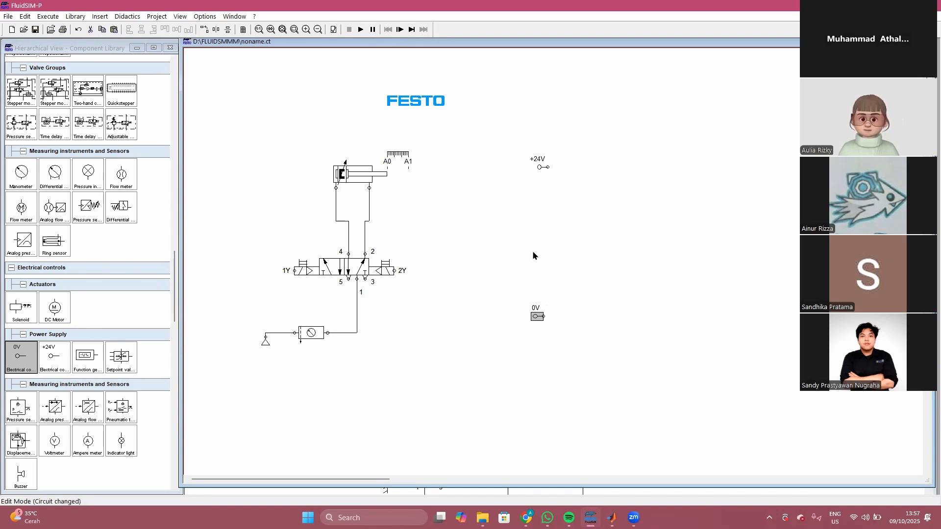
key("Down")
key("Up")
key("Right")
Step: Connect the +24V and 0V terminals and pull the vertical line segment out to the right to form a wide loop
left_click(566, 243)
left_click_drag(548, 168, 548, 316)
left_click_drag(556, 269, 672, 269)
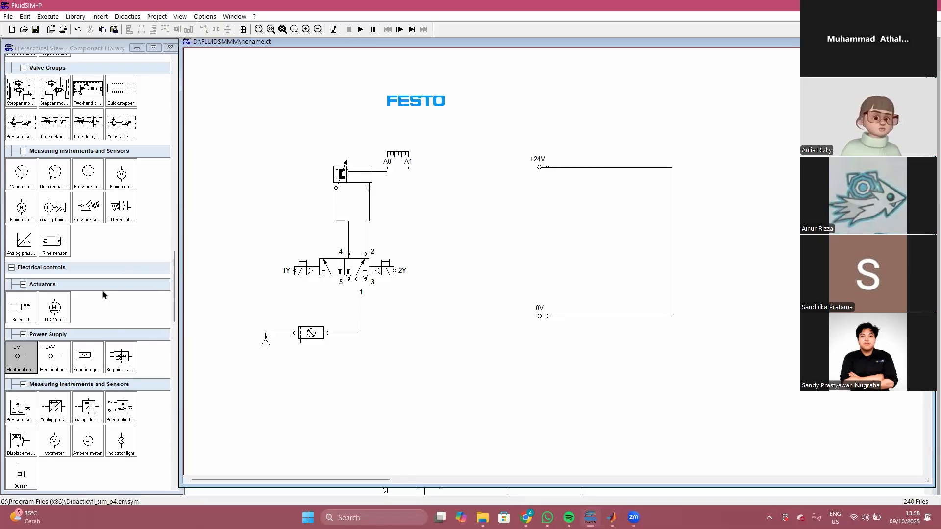
Step: Place a Pushbutton (make) just below the +24V line, near its supply terminal
scroll(103, 294, "up", 10)
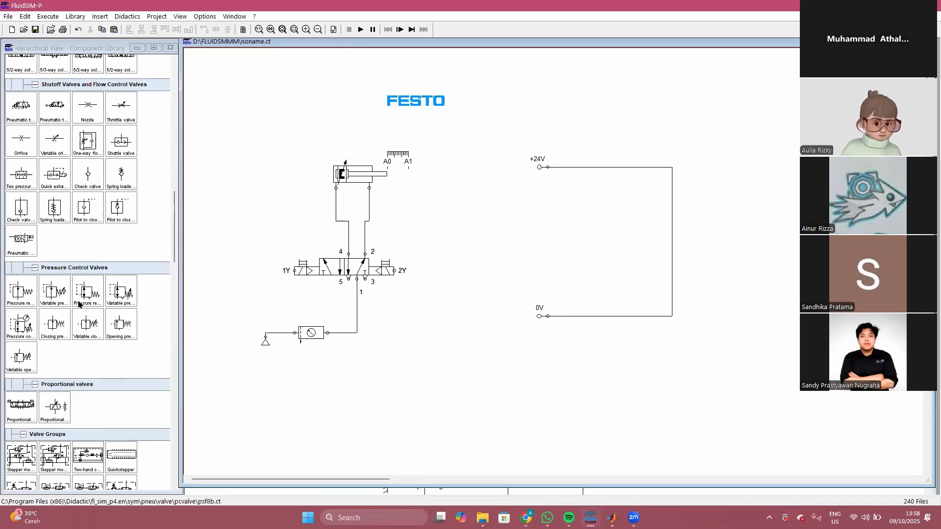
scroll(80, 303, "up", 3)
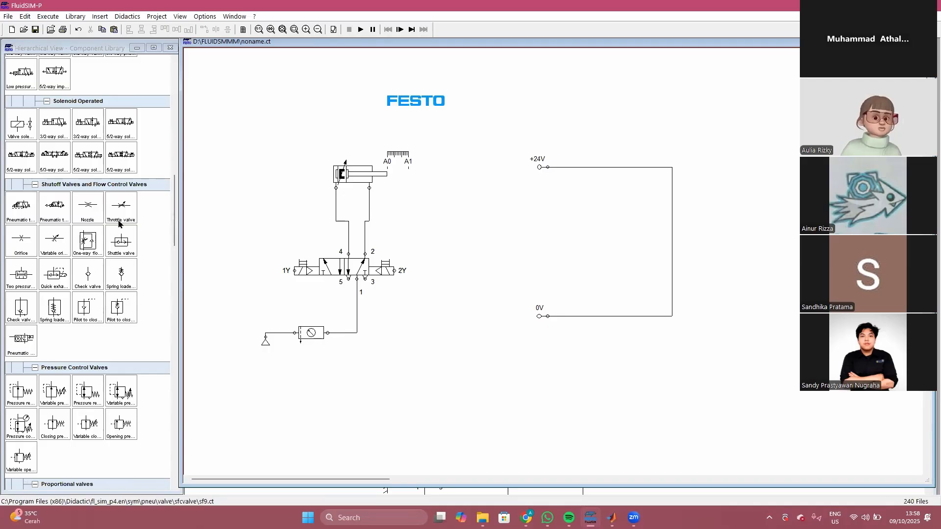
scroll(55, 251, "up", 14)
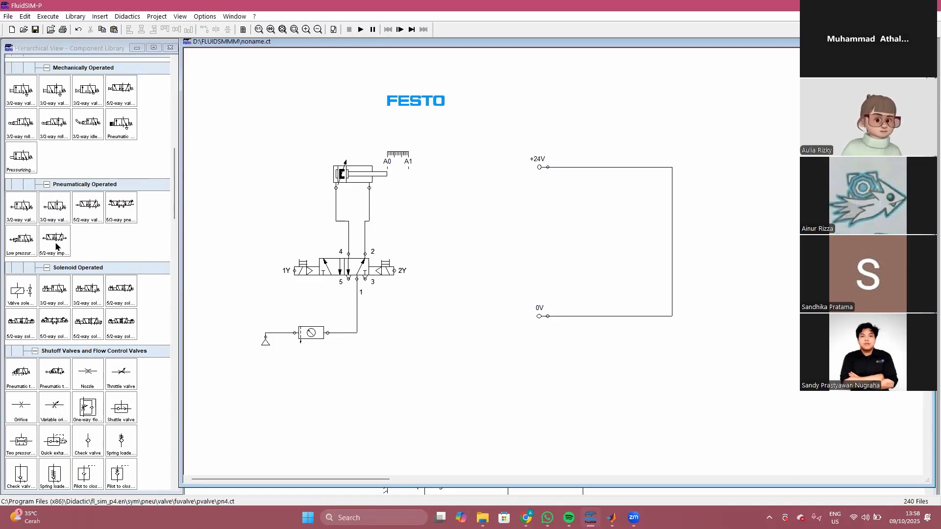
scroll(67, 264, "down", 12)
scroll(67, 265, "down", 15)
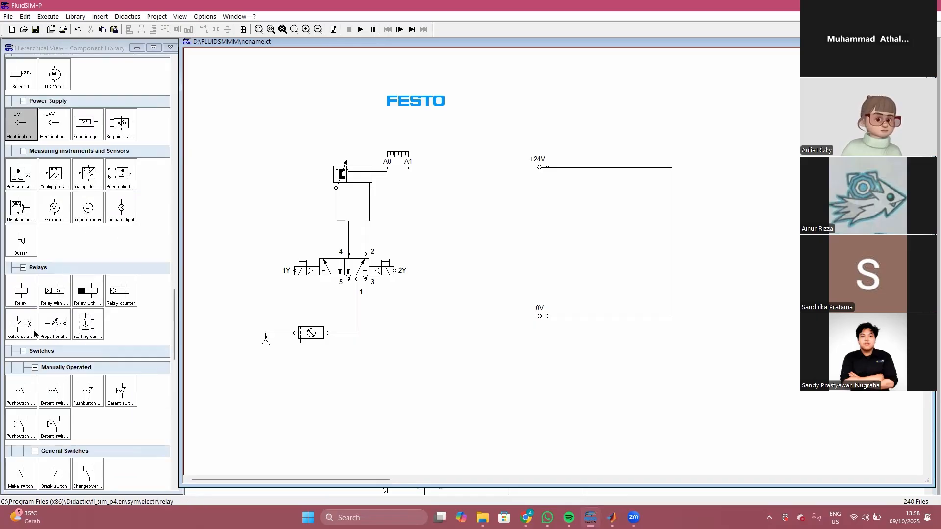
scroll(34, 334, "down", 2)
scroll(30, 326, "down", 1)
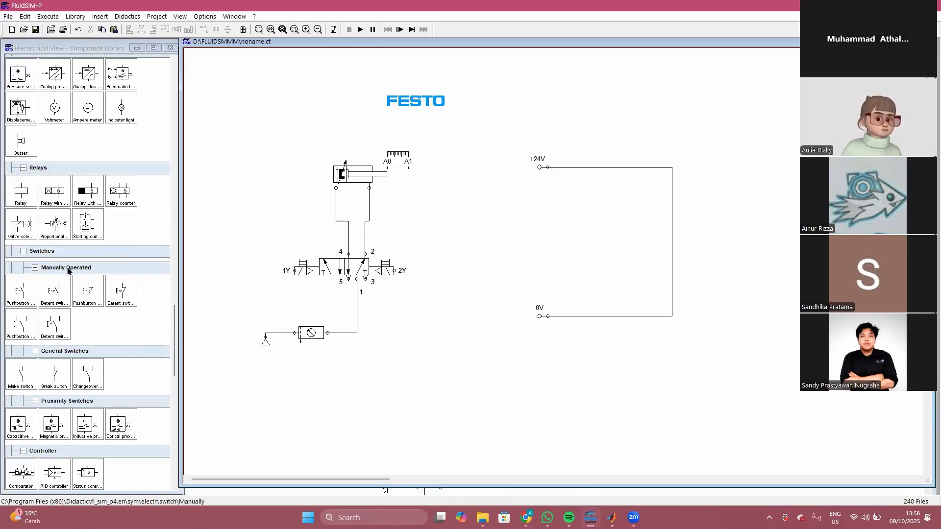
left_click(26, 297)
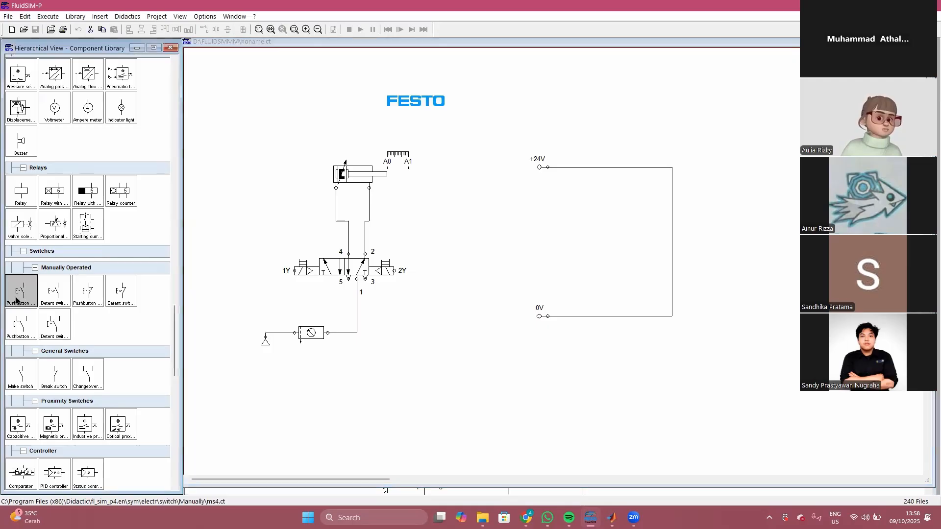
scroll(17, 296, "down", 1)
left_click_drag(25, 267, 566, 194)
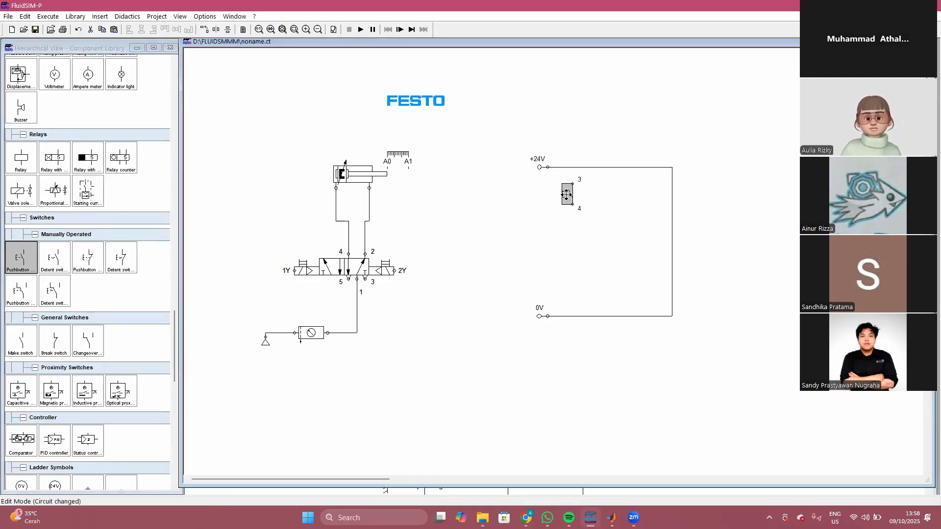
scroll(38, 263, "down", 1)
scroll(36, 262, "up", 1)
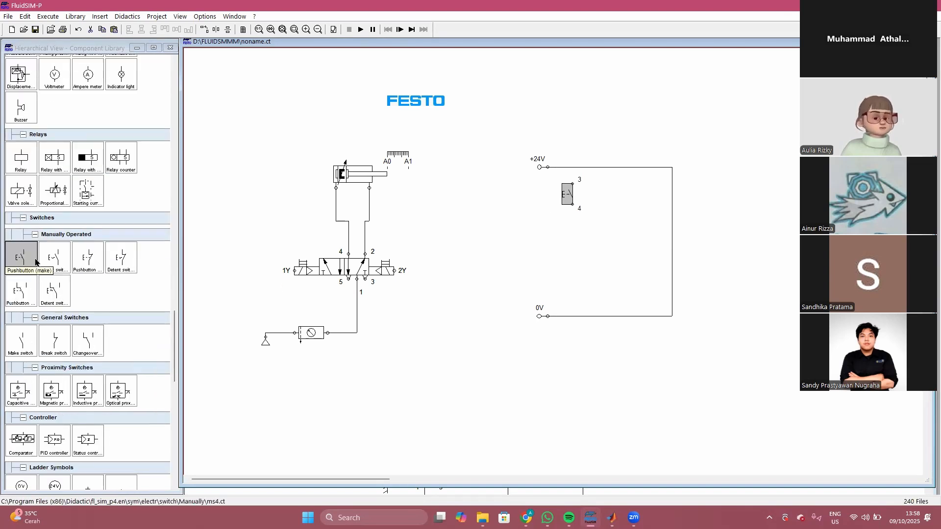
scroll(55, 263, "down", 3)
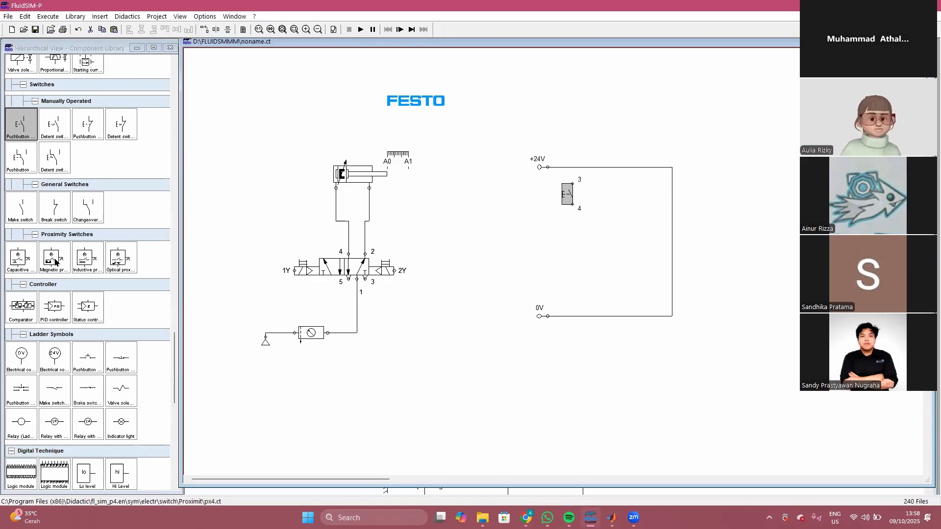
scroll(55, 262, "up", 3)
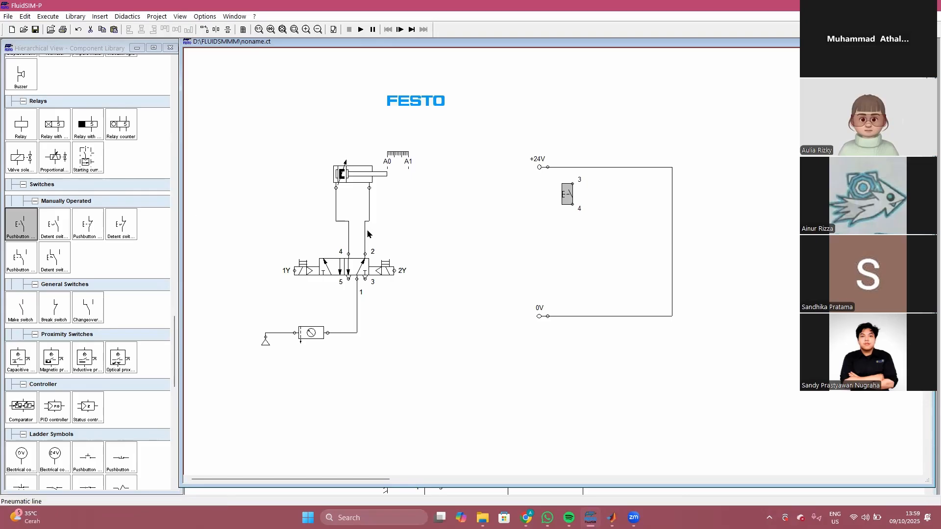
left_click(276, 267)
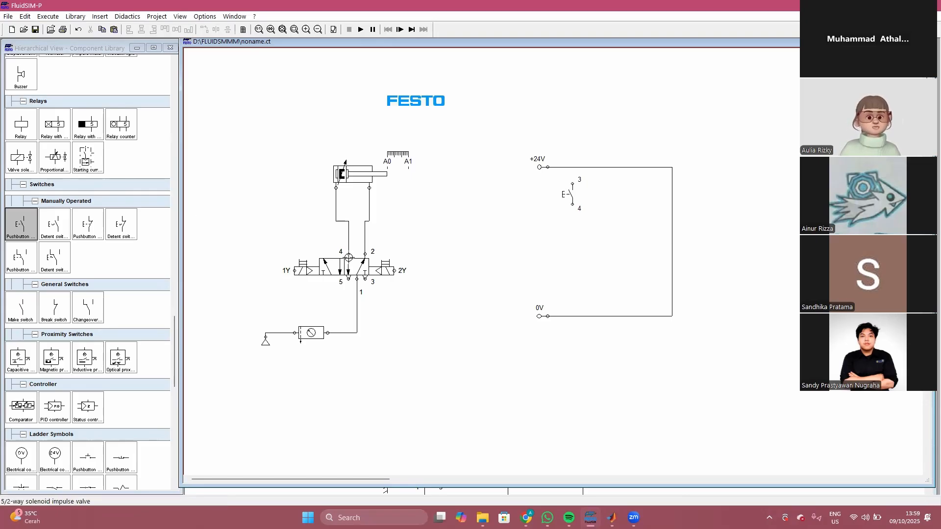
left_click(571, 195)
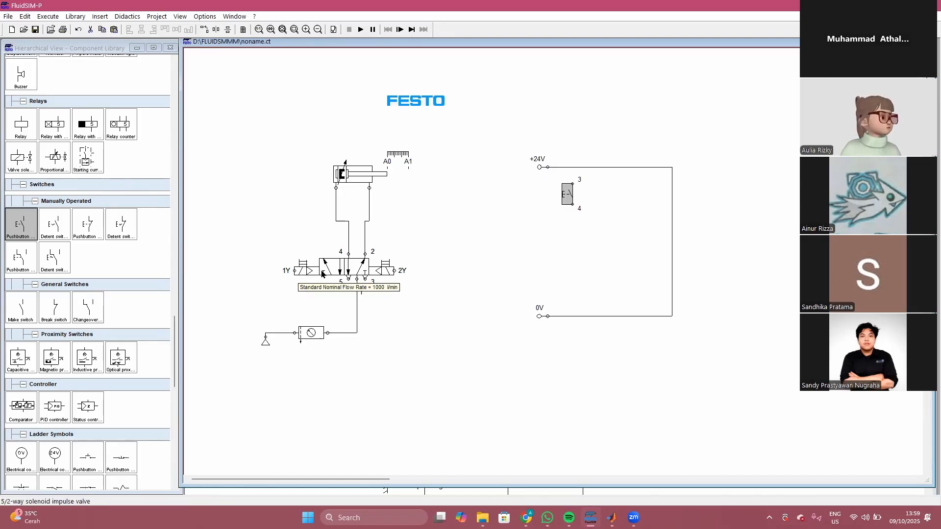
left_click(494, 219)
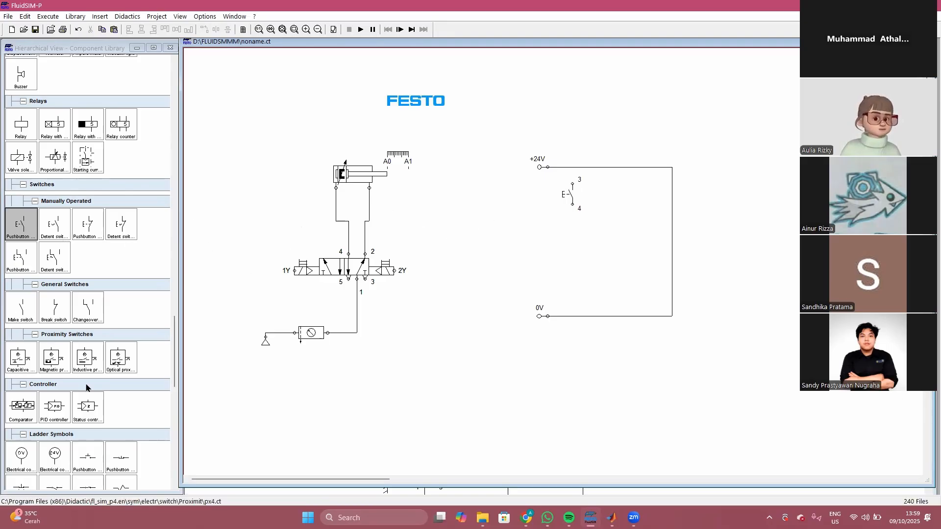
Step: Place a valve solenoid above the 0V line beneath the pushbutton, and wire both in series between +24V and 0V
scroll(91, 395, "down", 1)
scroll(96, 390, "down", 5)
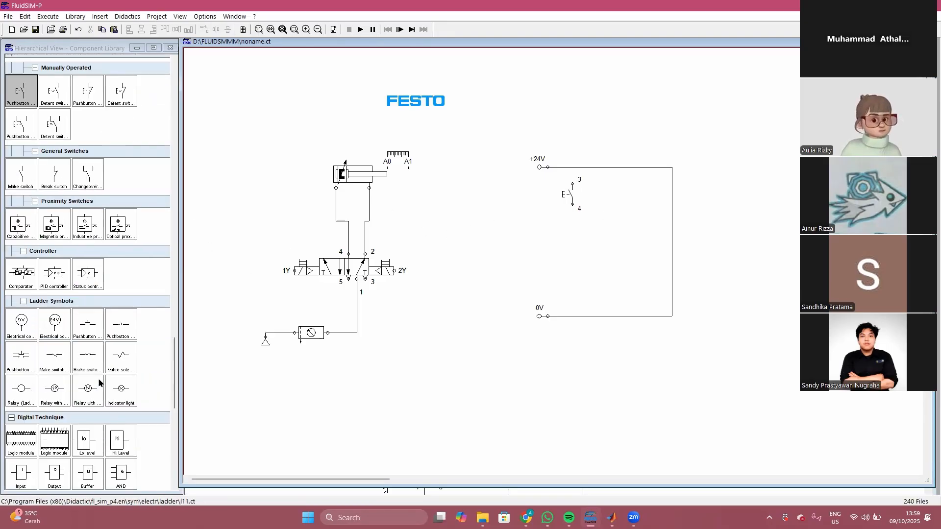
scroll(100, 382, "down", 3)
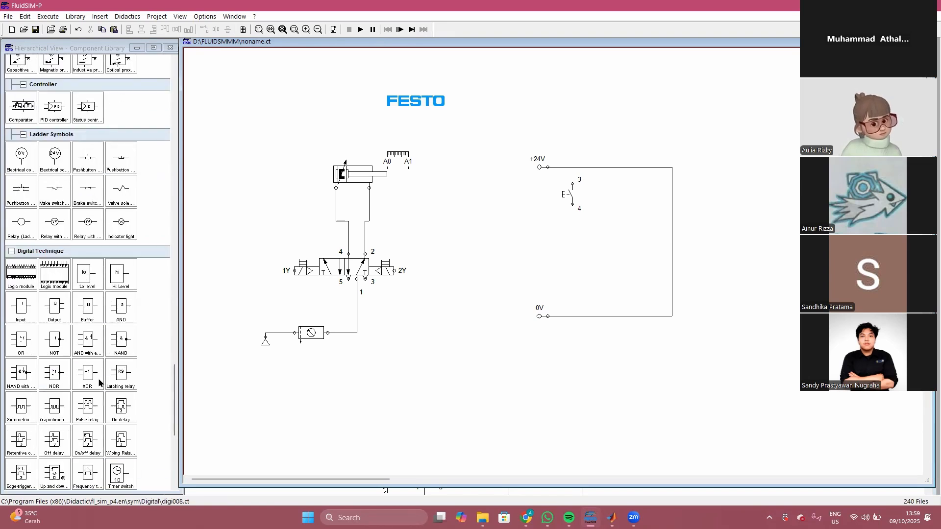
scroll(99, 383, "up", 9)
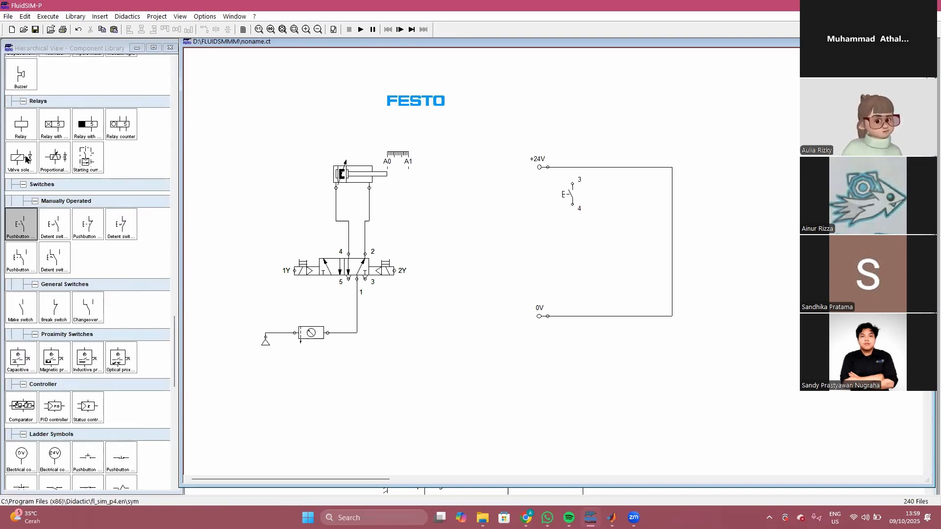
left_click(27, 158)
left_click(21, 128)
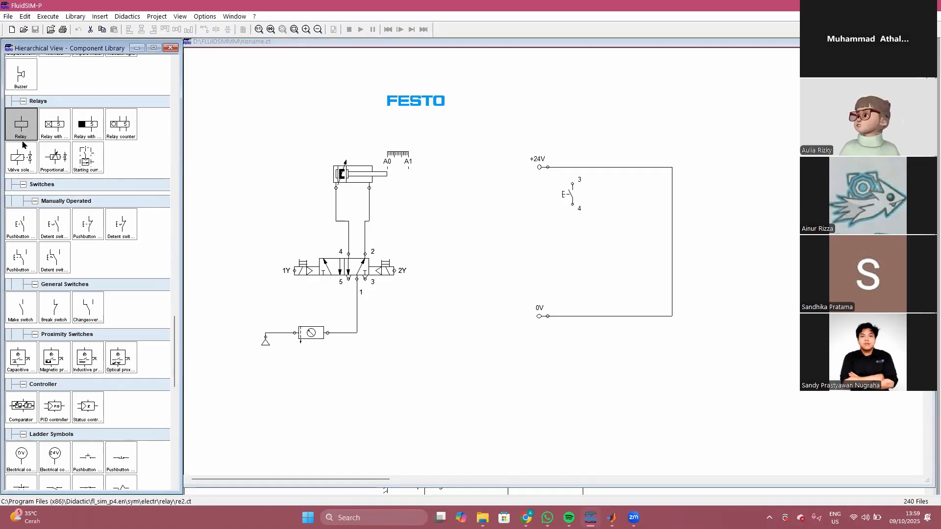
left_click_drag(21, 166, 584, 290)
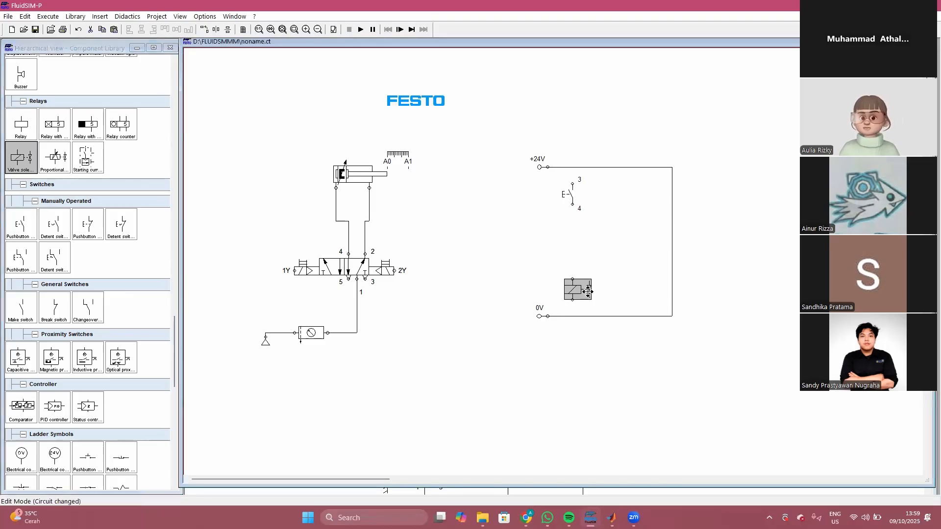
left_click_drag(573, 184, 573, 167)
left_click_drag(572, 204, 573, 316)
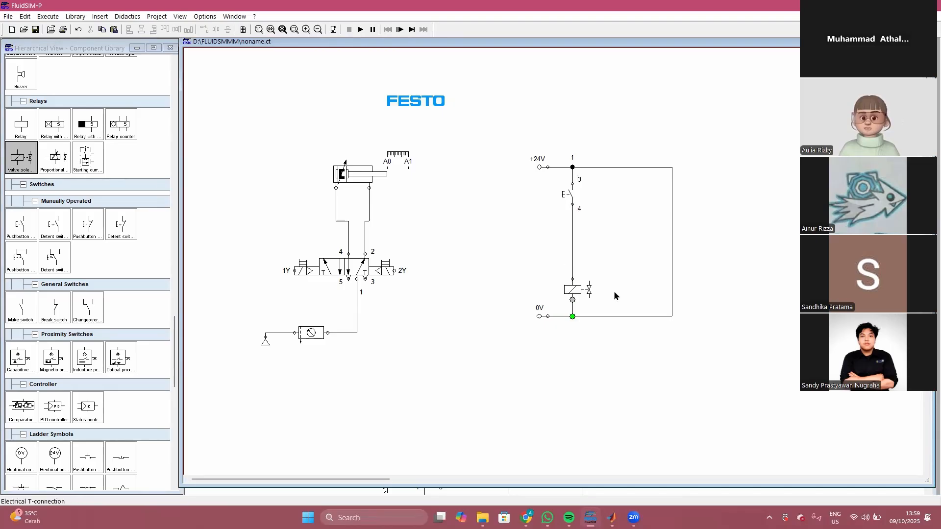
Step: Label the pushbutton FORWARD and shift the label left, clear of the switch symbol
left_click(572, 197)
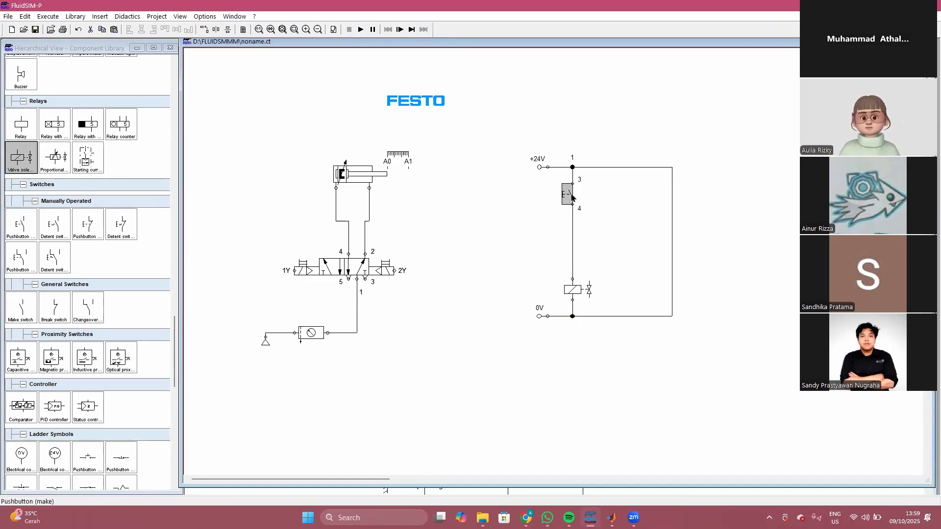
double_click(572, 198)
type("FORWARD")
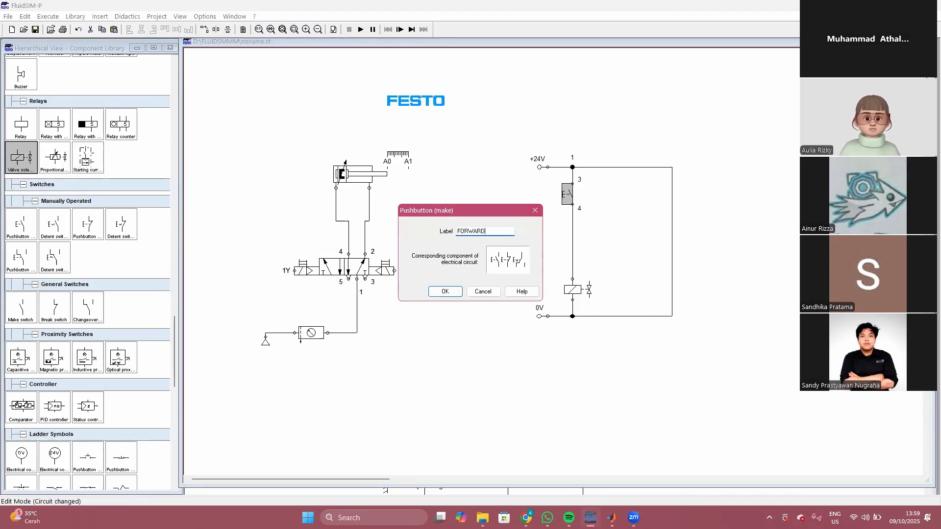
key("Return")
left_click(544, 135)
left_click_drag(550, 195, 535, 196)
left_click(626, 217)
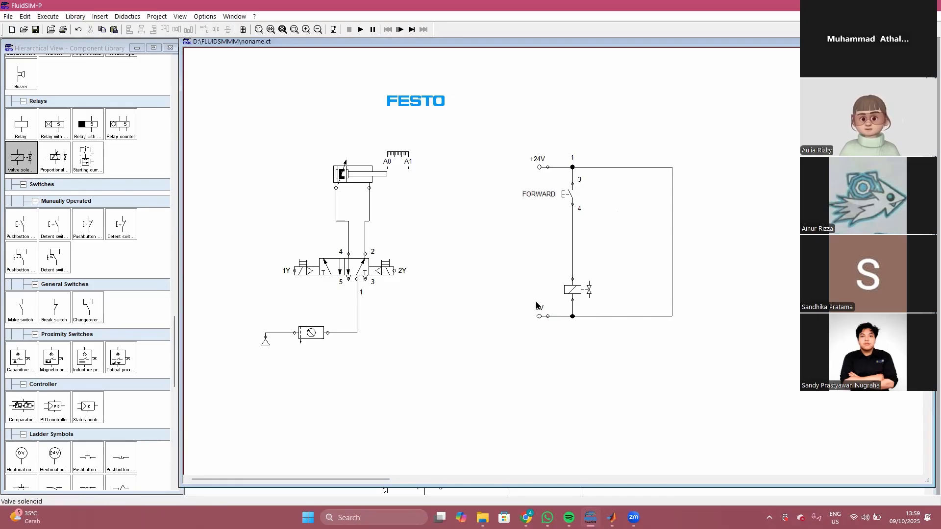
Step: Label the valve solenoid below the FORWARD pushbutton 1Y
left_click(22, 158)
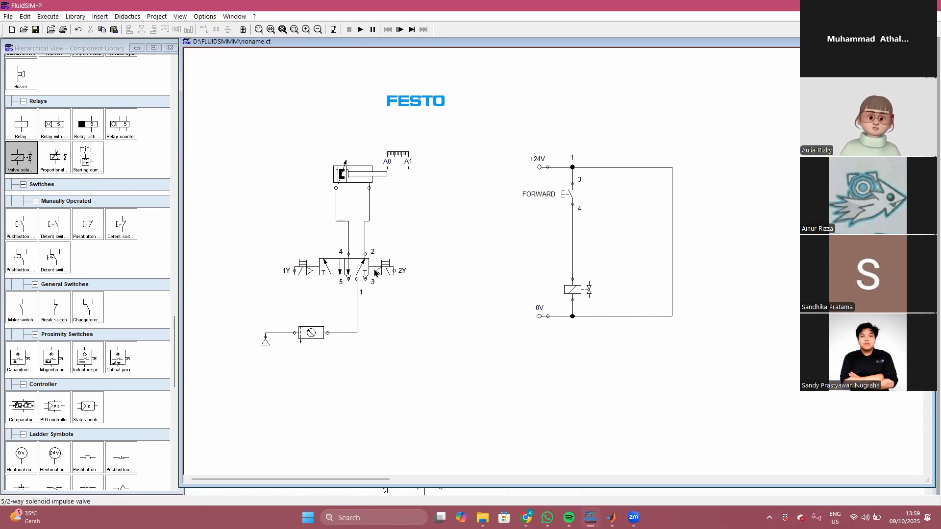
double_click(576, 290)
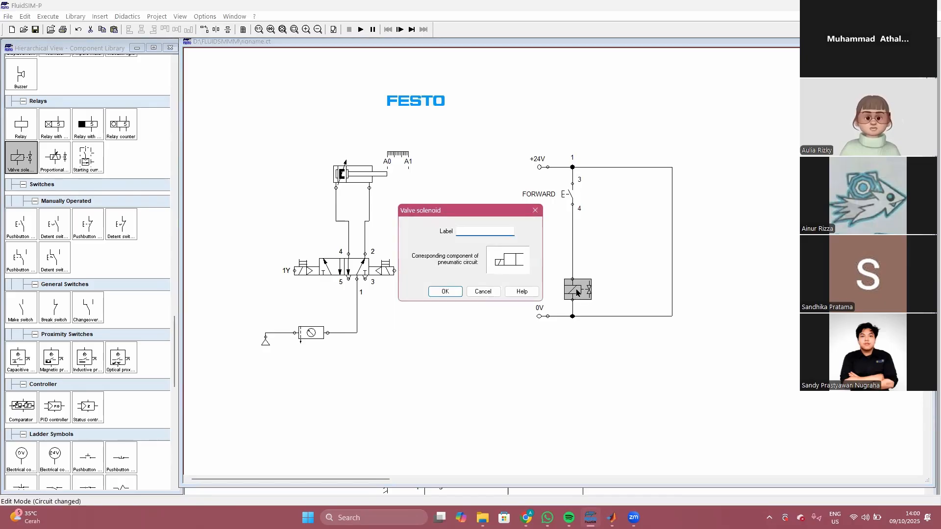
key("Return")
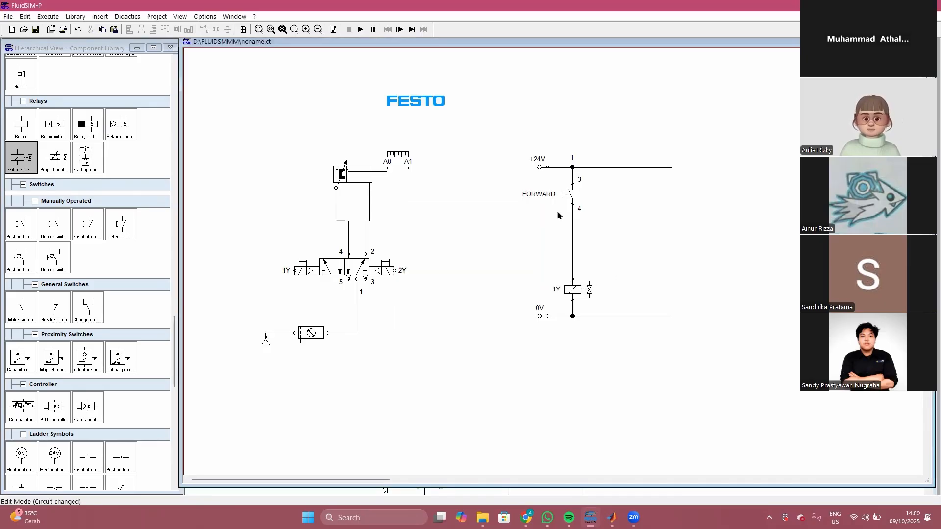
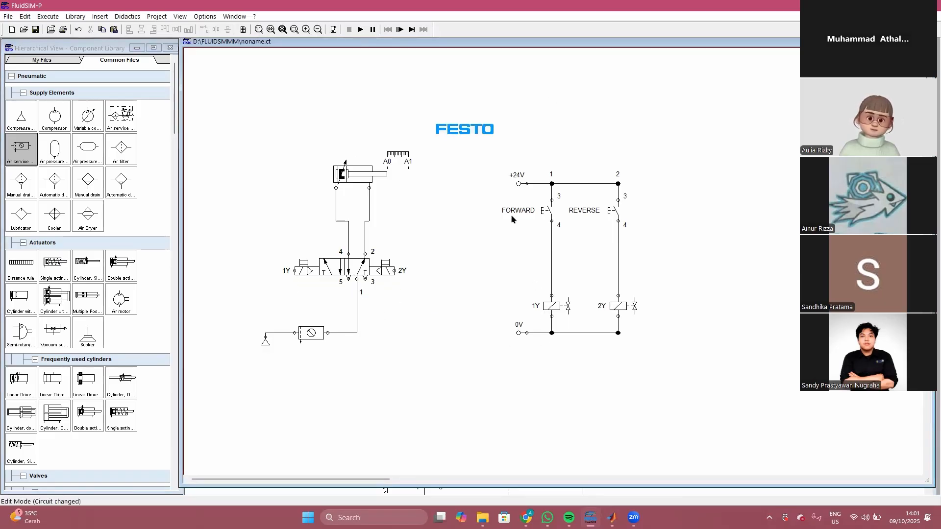
Step: Delete the complete FORWARD and REVERSE electrical circuit beside the pneumatic circuit
left_click_drag(493, 164, 664, 330)
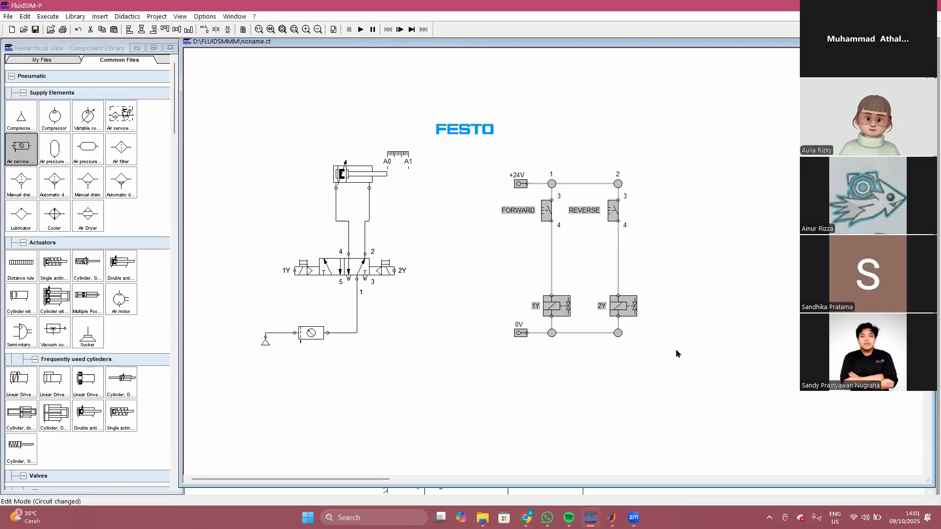
left_click(677, 353)
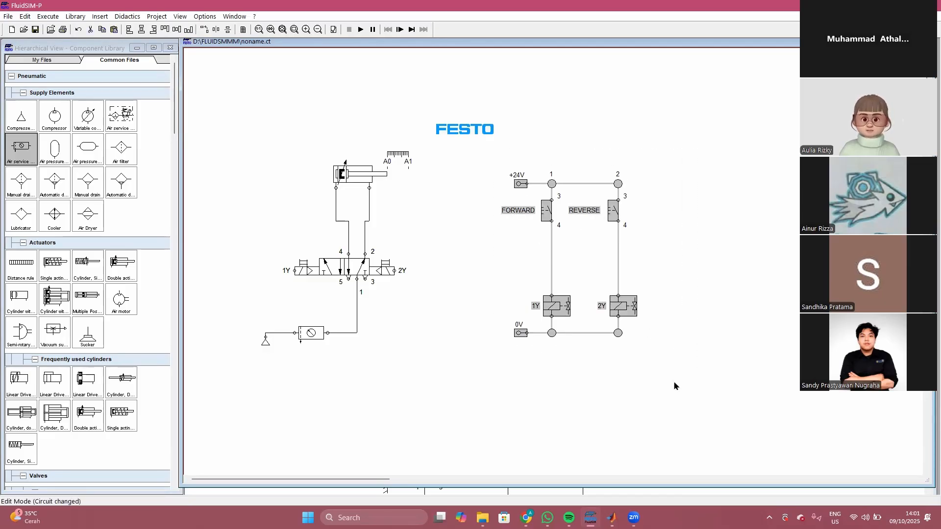
key("Delete")
Step: Place a +24V electrical connection beside the pneumatic circuit and a 0V electrical connection below it
scroll(70, 341, "down", 10)
scroll(70, 341, "down", 10)
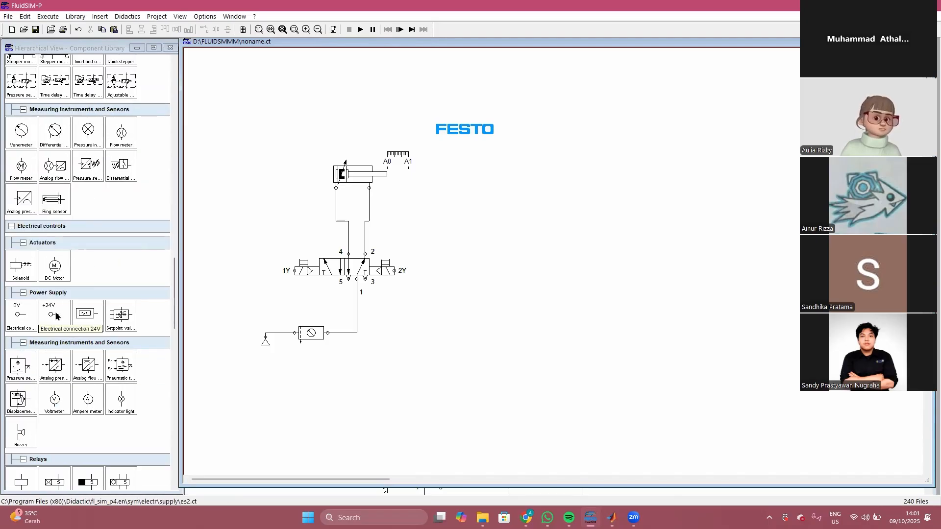
left_click_drag(56, 316, 539, 183)
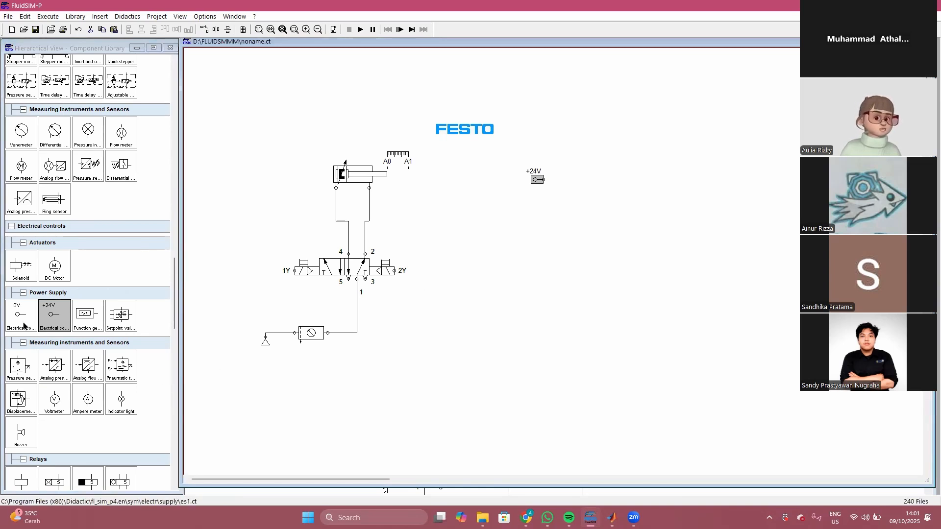
left_click_drag(18, 310, 547, 312)
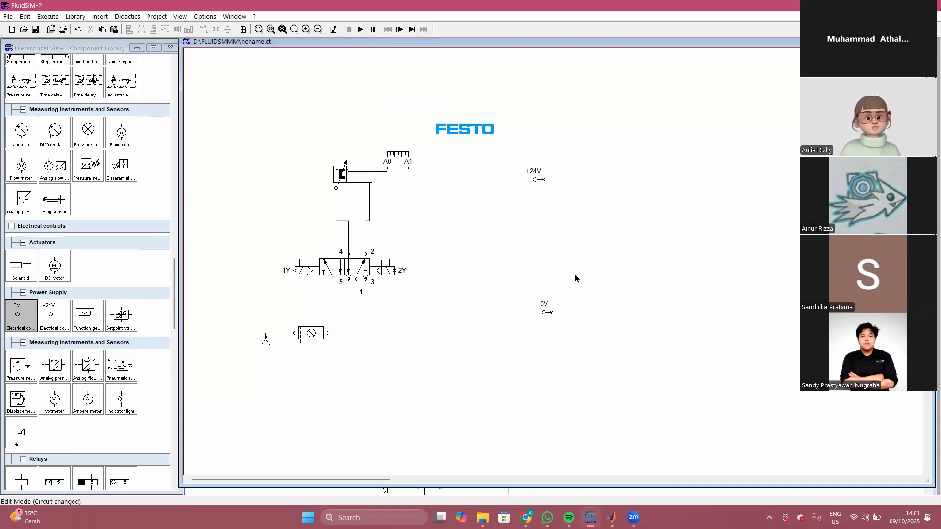
left_click(544, 313)
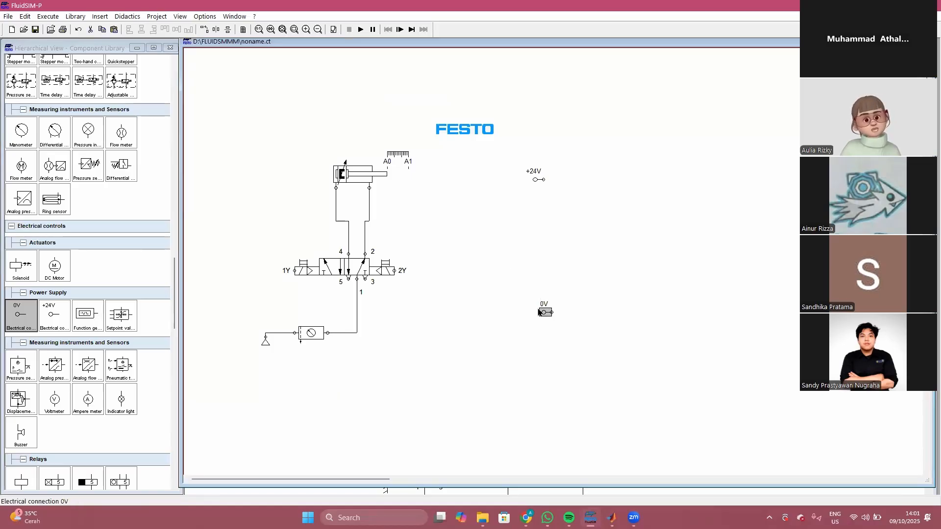
left_click(499, 263)
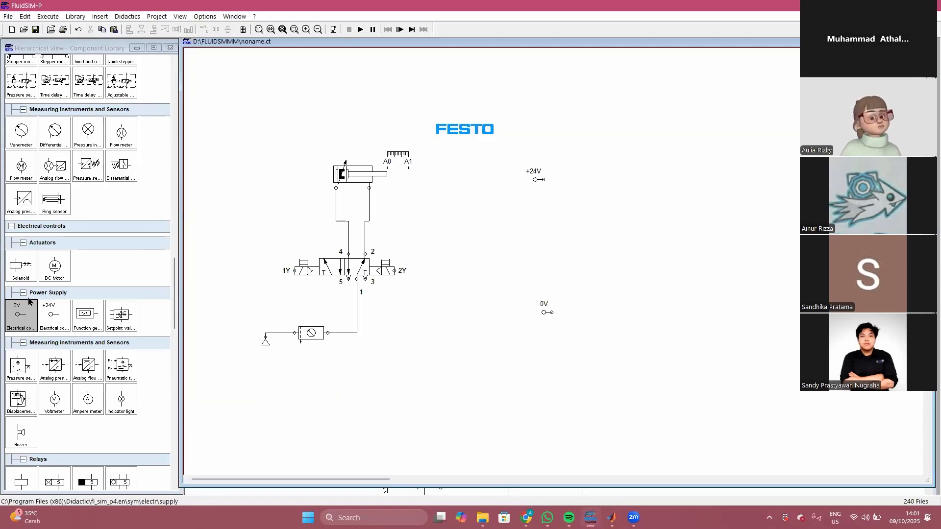
Step: Place a Pushbutton (make) between the two supply terminals and move the 0V connection slightly lower
scroll(28, 298, "up", 5)
scroll(27, 298, "up", 2)
scroll(28, 289, "down", 12)
scroll(28, 285, "down", 2)
left_click_drag(23, 349, 577, 229)
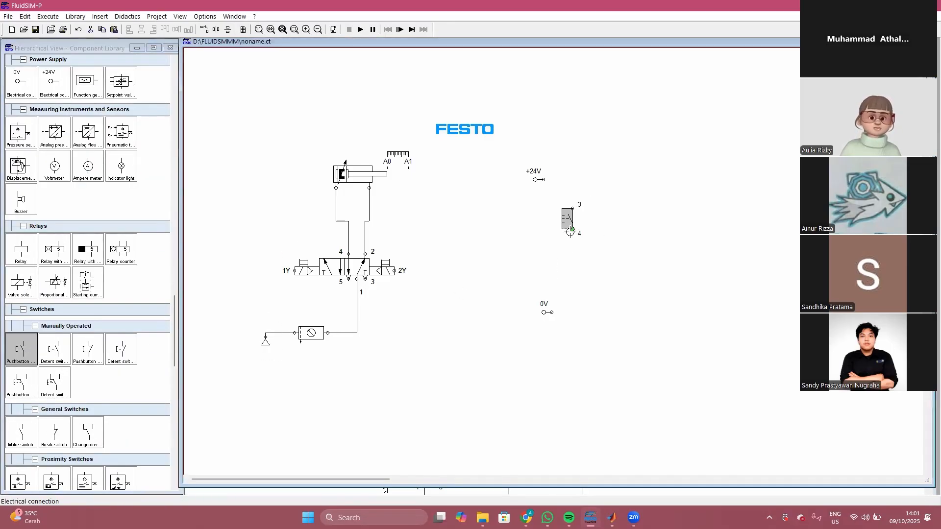
left_click_drag(547, 312, 542, 328)
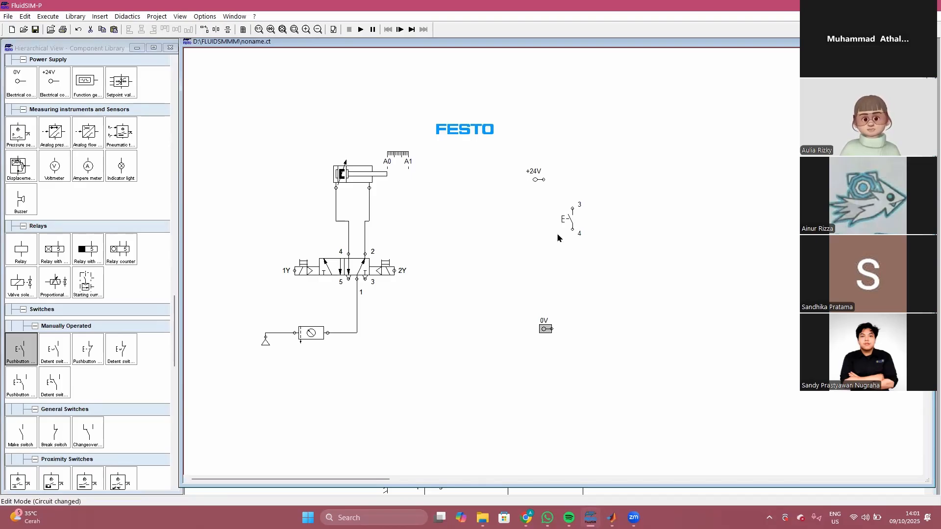
left_click(570, 218)
left_click(595, 210)
left_click(571, 209)
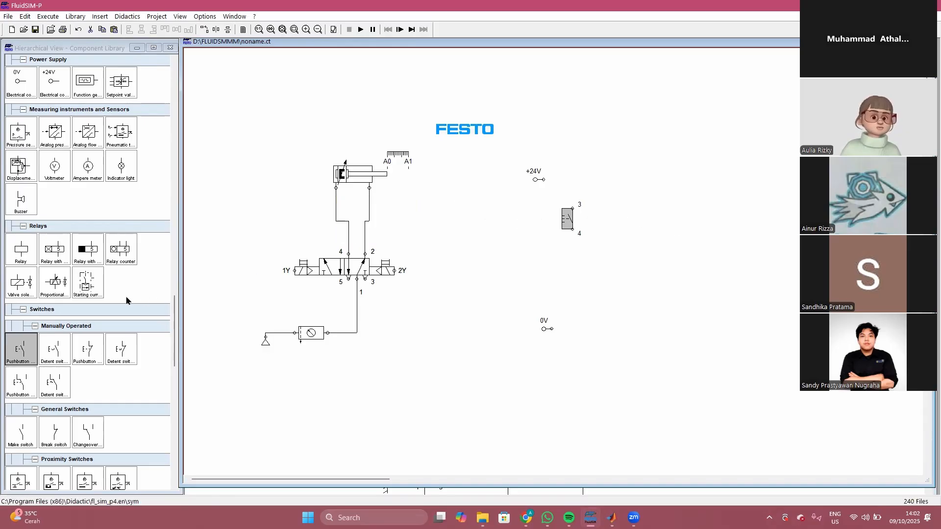
Step: Place a valve solenoid beneath the pushbutton and wire both in series between +24V and 0V
left_click_drag(15, 283, 588, 310)
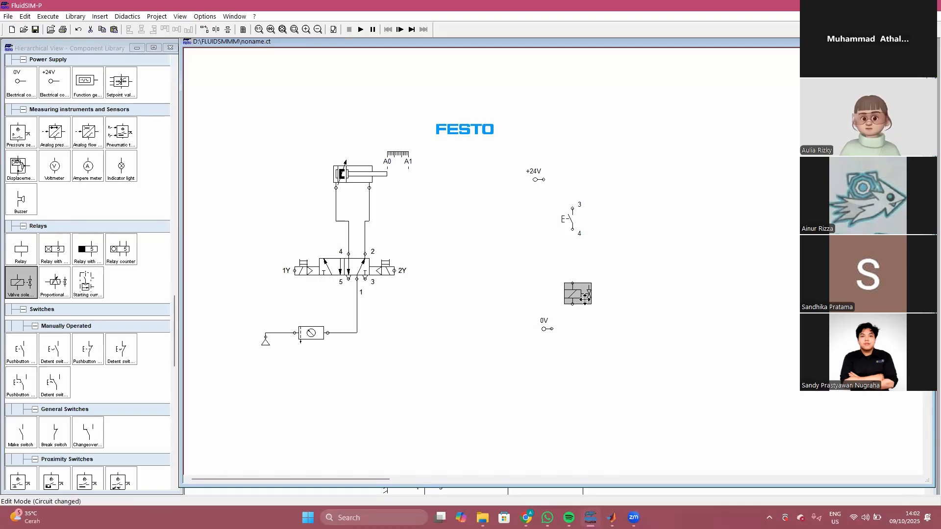
left_click(540, 180)
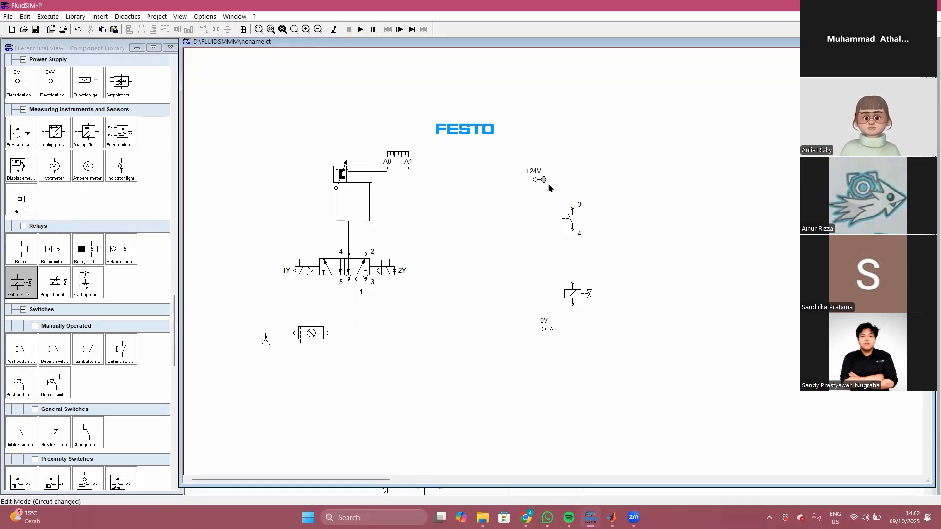
mouse_move(562, 190)
left_mouse_down()
mouse_move(573, 283)
mouse_move(551, 329)
left_mouse_up()
Step: Label the pushbutton FORWARD and shift the label left, clear of the switch symbol
double_click(566, 221)
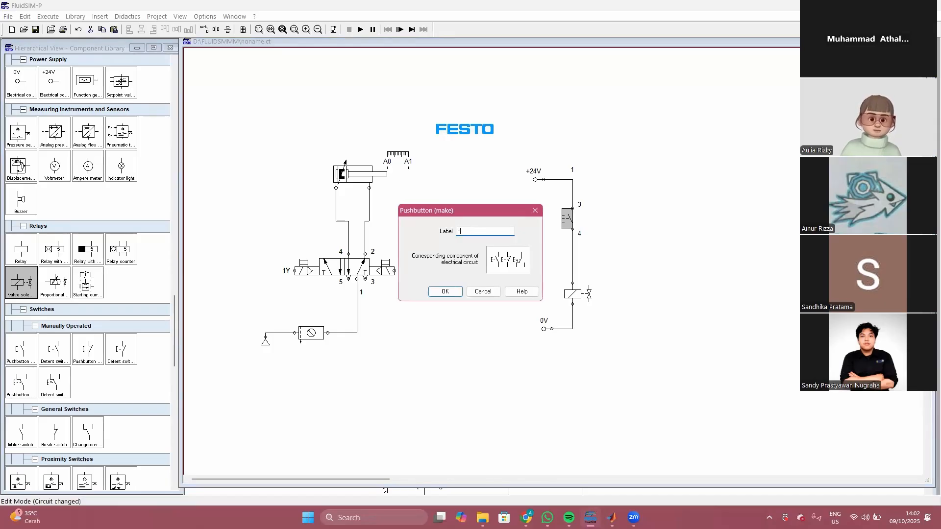
type("FORWARD")
key("Return")
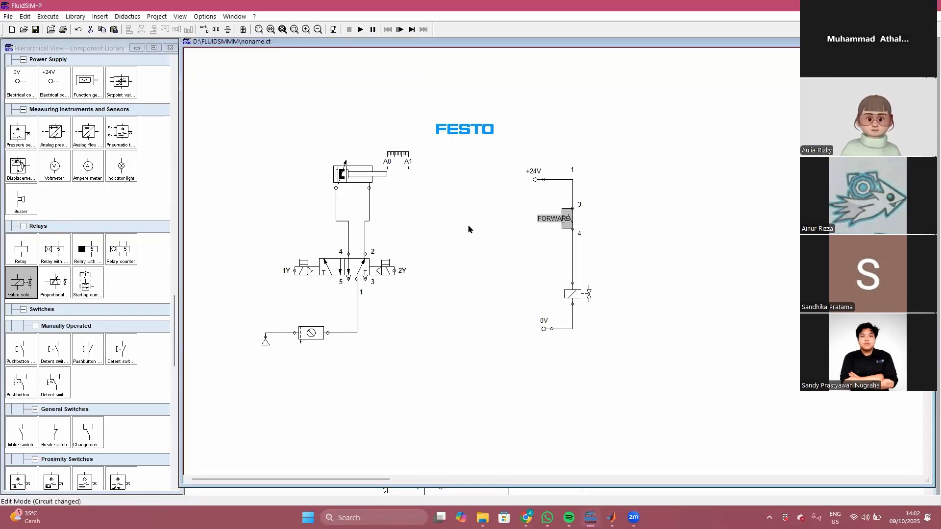
left_click(501, 286)
left_click_drag(546, 220, 539, 222)
left_click(561, 254)
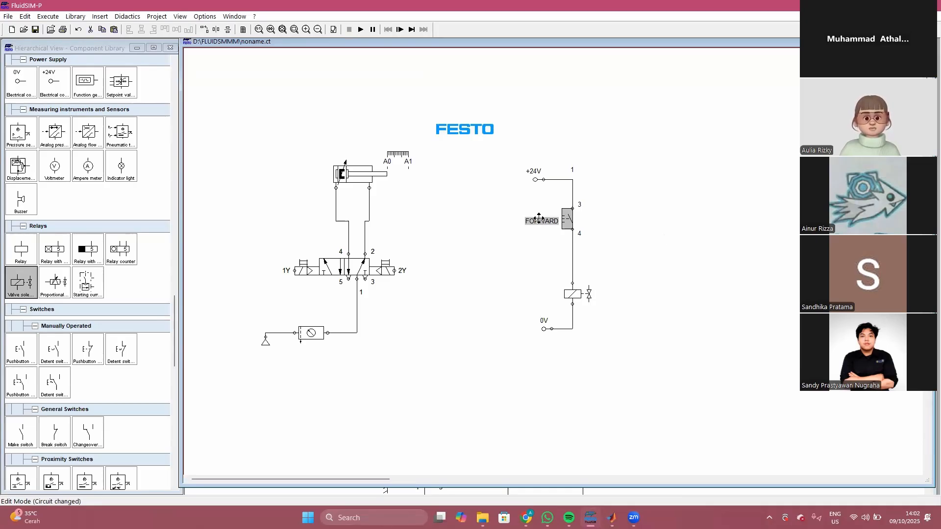
left_click(639, 228)
Step: Label the valve solenoid in the FORWARD branch 1Y
left_click(579, 297)
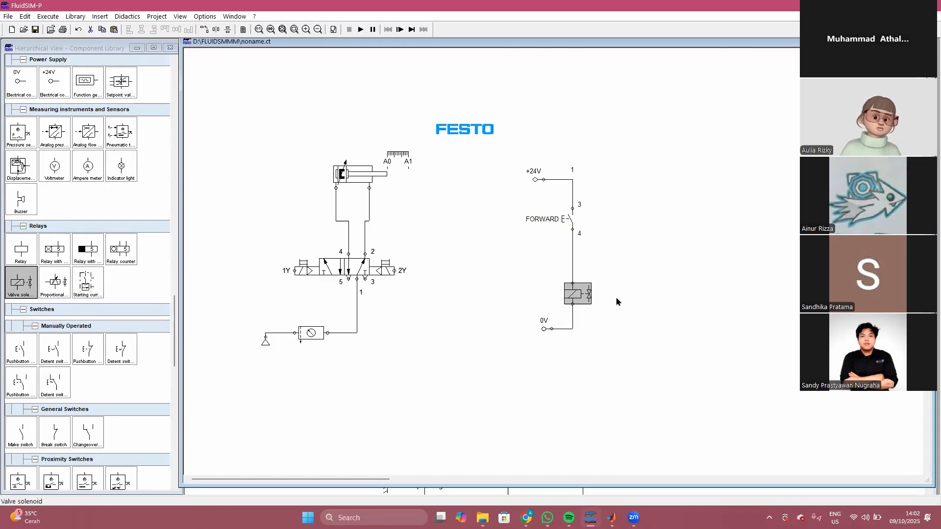
double_click(574, 296)
type("1Y")
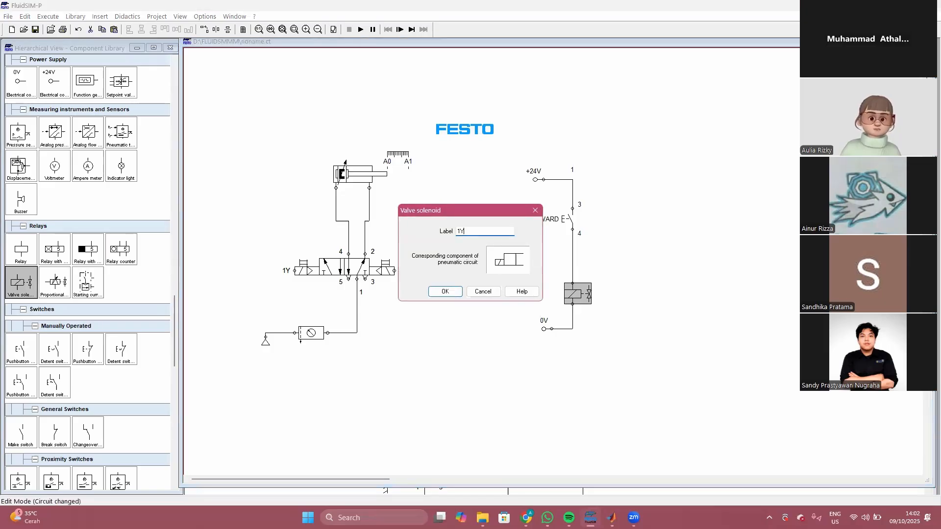
key("Return")
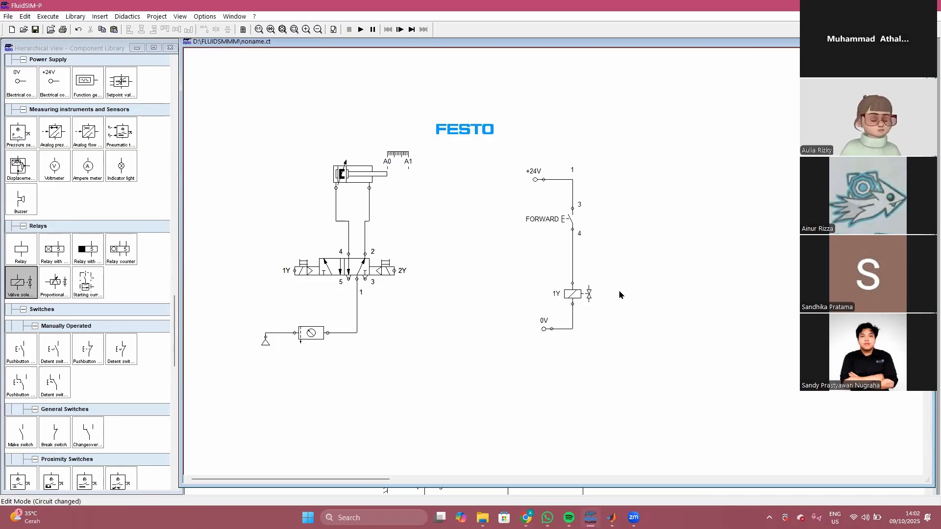
Step: Duplicate the pushbutton and solenoid branch to the right and wire the copy to the +24V and 0V lines
left_click_drag(510, 195, 613, 327)
left_click_drag(584, 297, 638, 286)
left_click(691, 279)
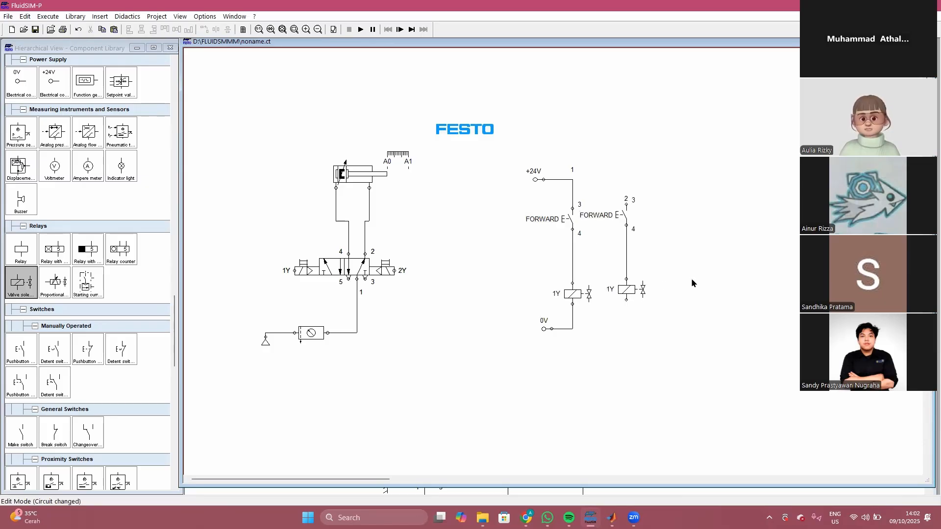
left_click_drag(626, 204, 573, 179)
left_click_drag(627, 300, 574, 330)
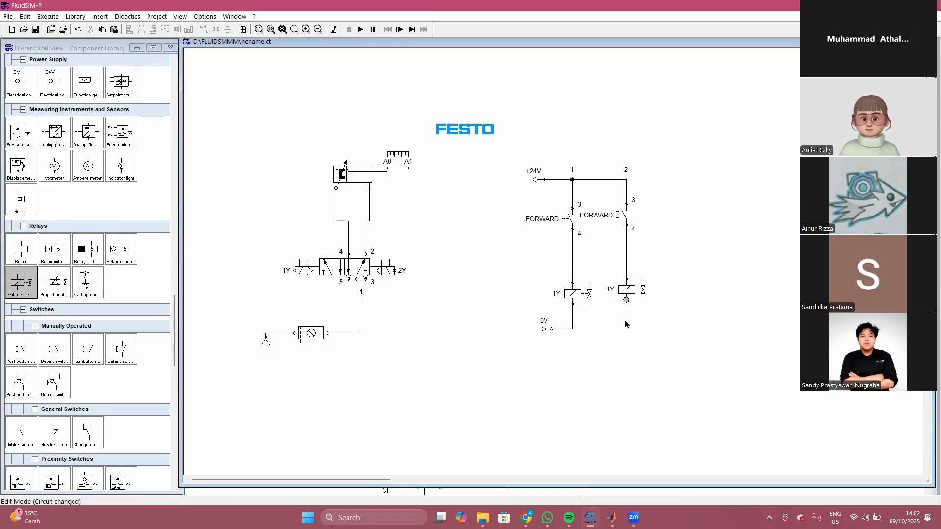
left_click_drag(627, 300, 573, 328)
Step: Relabel the copied branch's pushbutton REVERSE and its valve solenoid 2Y
double_click(624, 219)
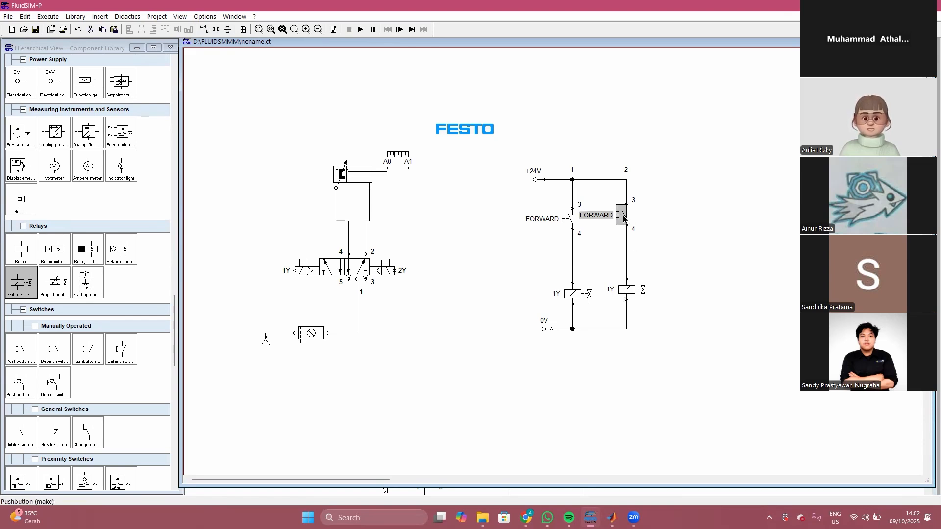
type("REVERSE")
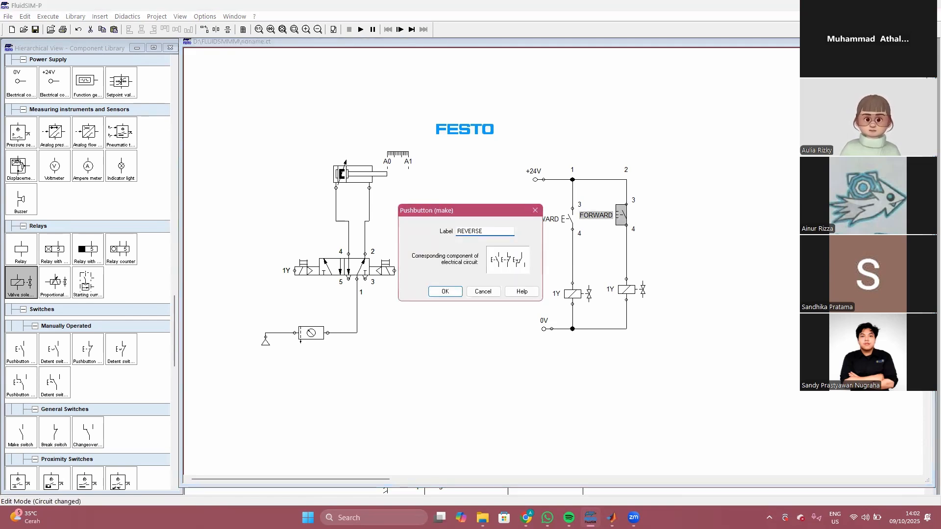
key("Return")
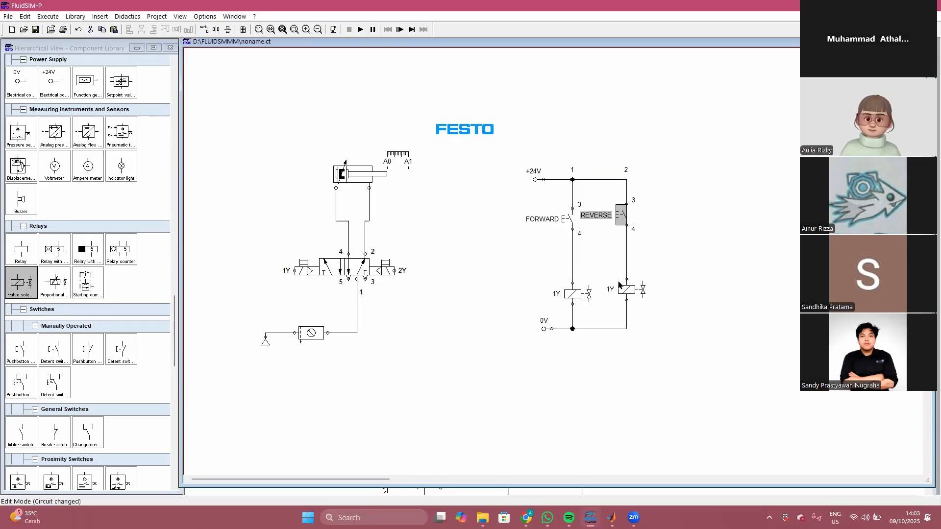
double_click(632, 290)
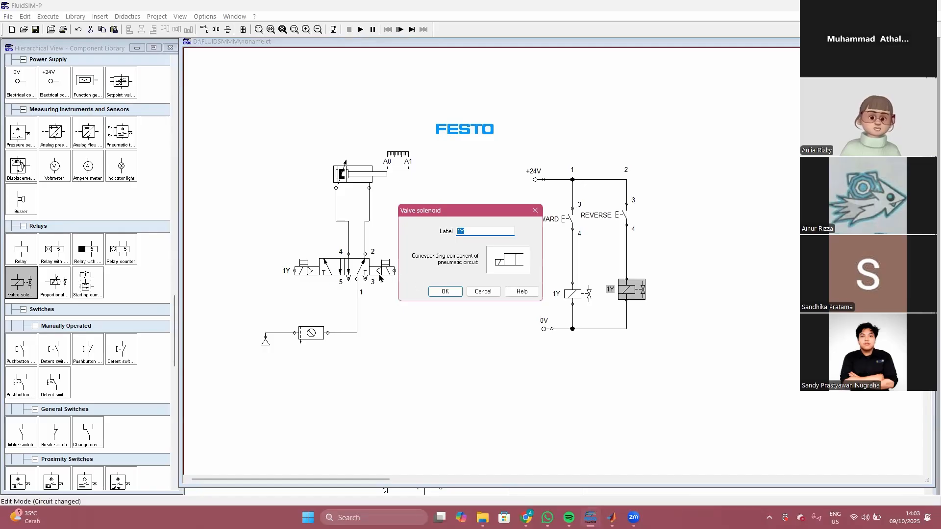
key("Return")
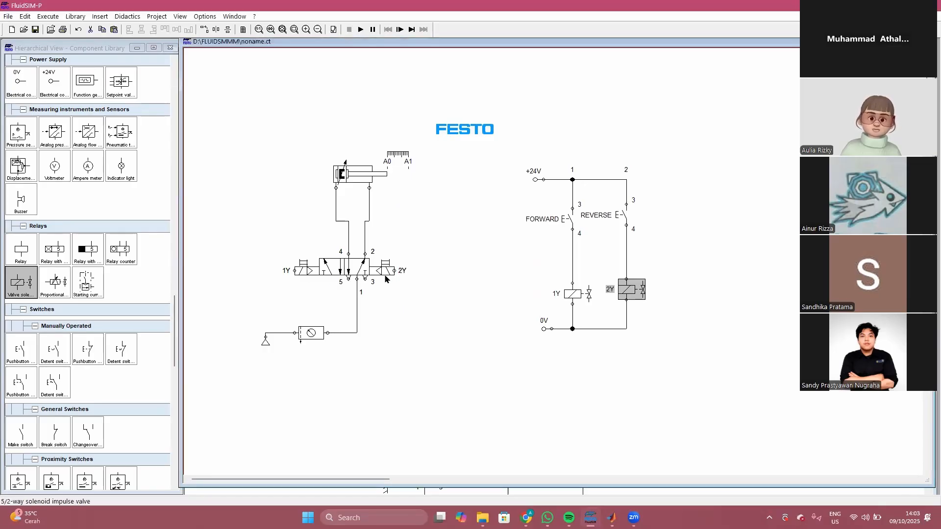
Step: Lower the REVERSE branch's components so they align with those of the FORWARD branch
left_click_drag(659, 316, 595, 201)
key("Down")
left_click(755, 237)
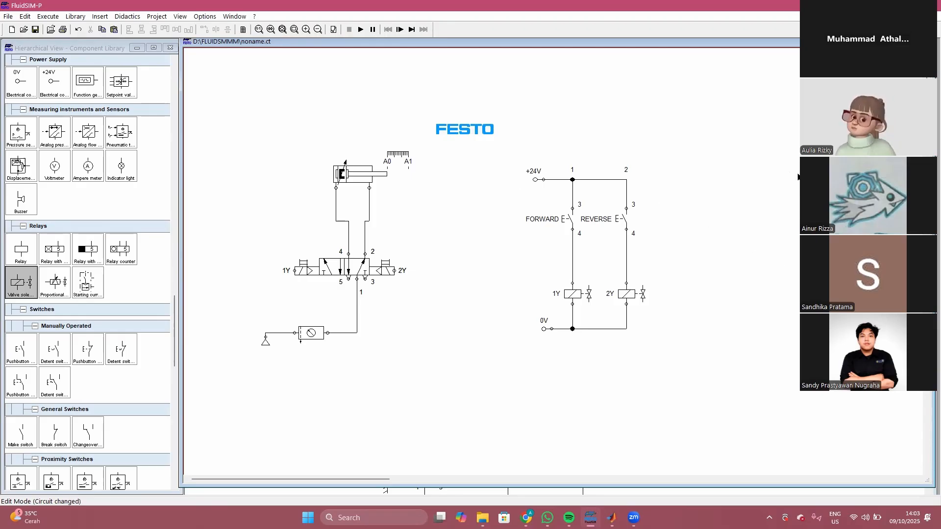
Step: Examine solenoid 1Y, the 5/2-way impulse valve and the solenoid operated valves in the component library
left_click(584, 299)
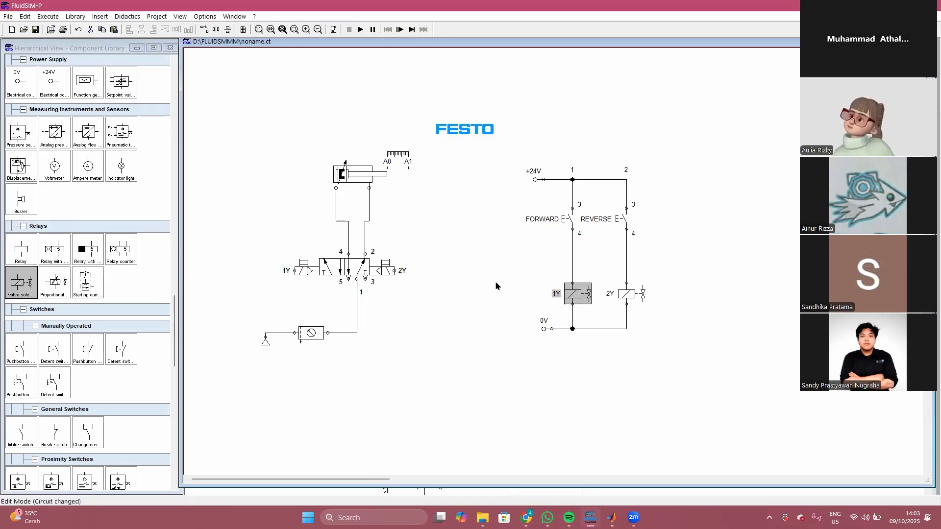
left_click(333, 273)
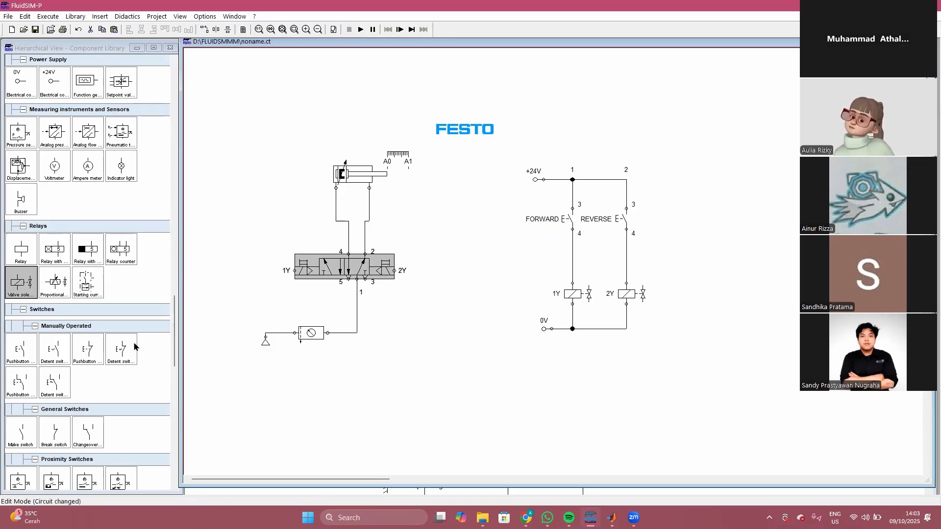
scroll(68, 338, "up", 5)
scroll(69, 338, "up", 10)
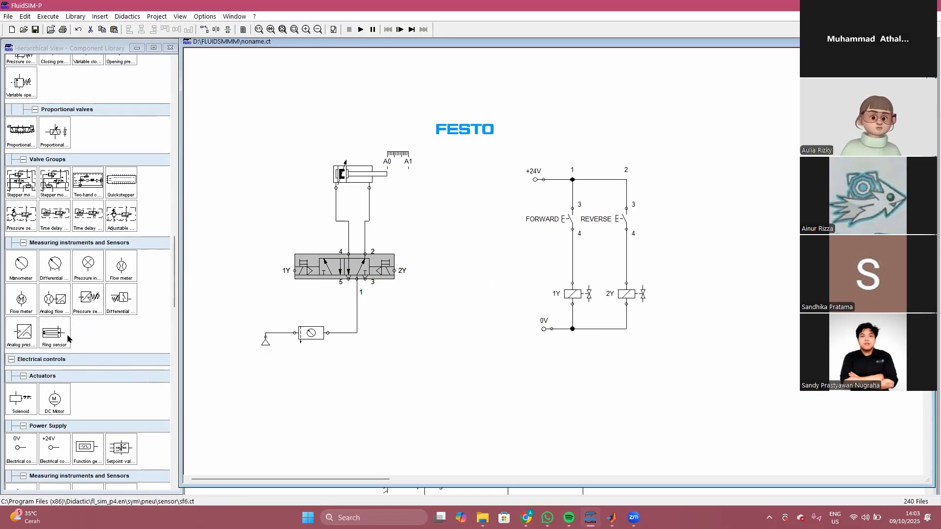
scroll(75, 334, "up", 3)
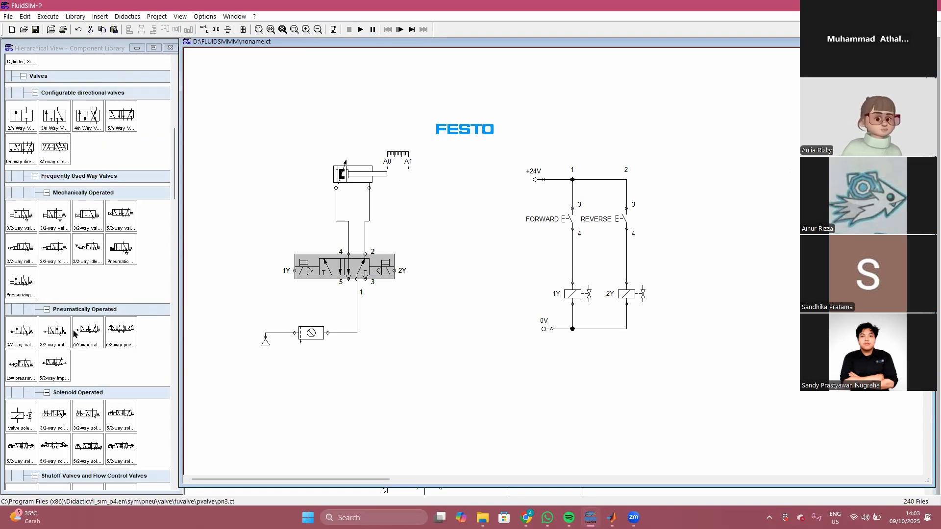
scroll(74, 331, "down", 4)
left_click(13, 320)
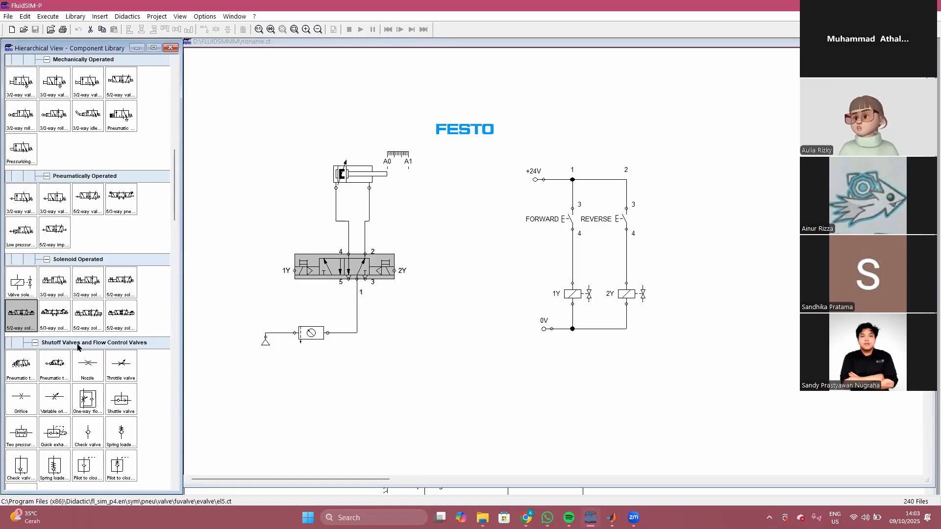
scroll(78, 348, "down", 6)
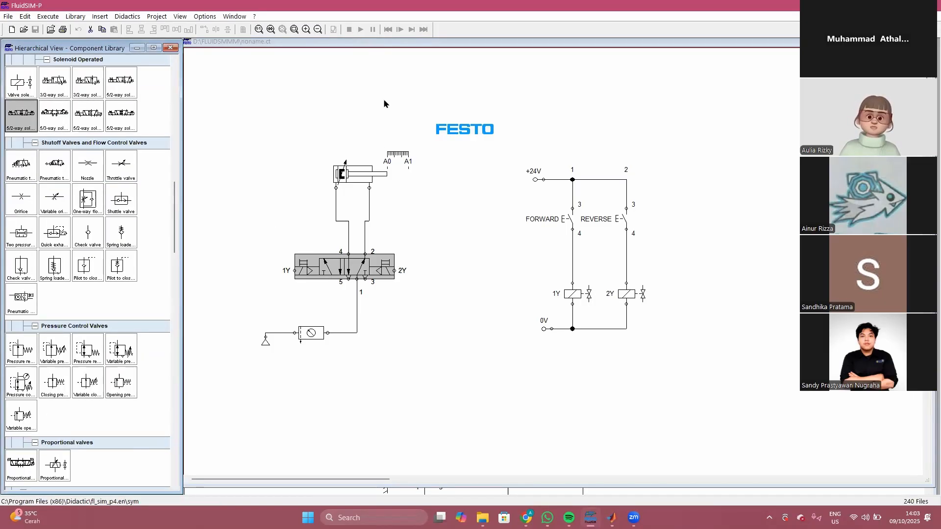
Step: Simulate the circuit, actuating FORWARD and REVERSE in turn to extend and retract the cylinder, and stop the simulation
left_click(361, 30)
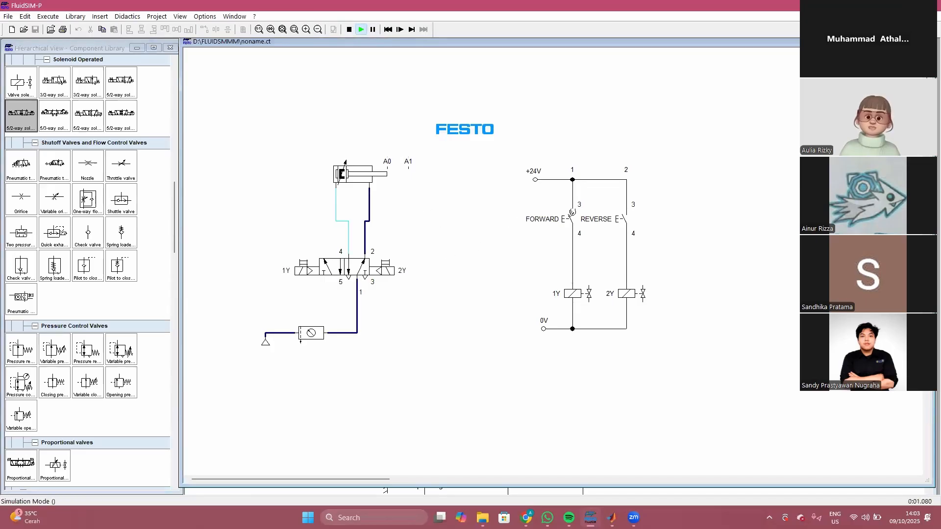
left_click(572, 213)
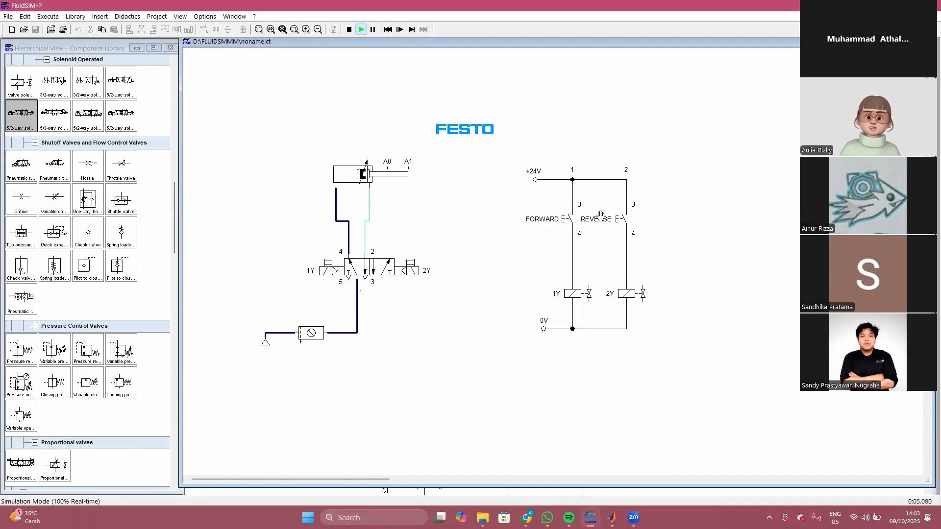
left_click(626, 216)
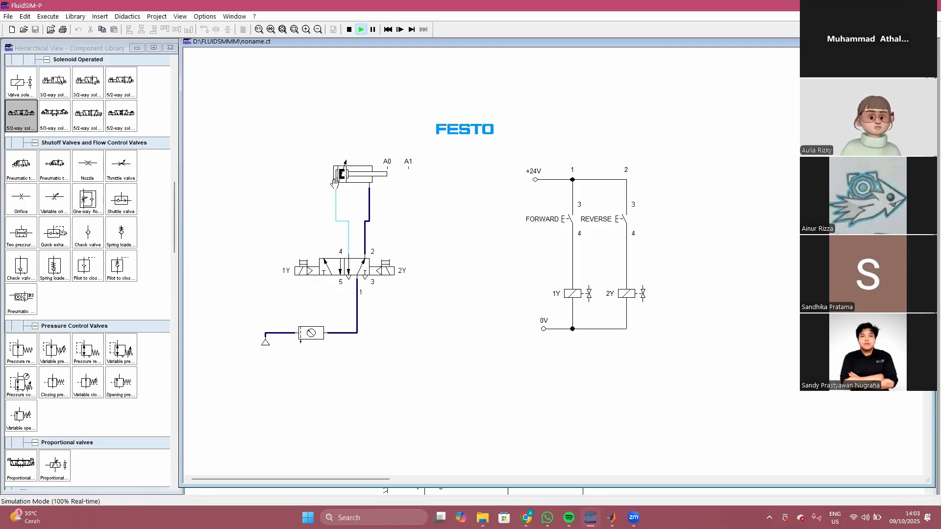
left_click(349, 30)
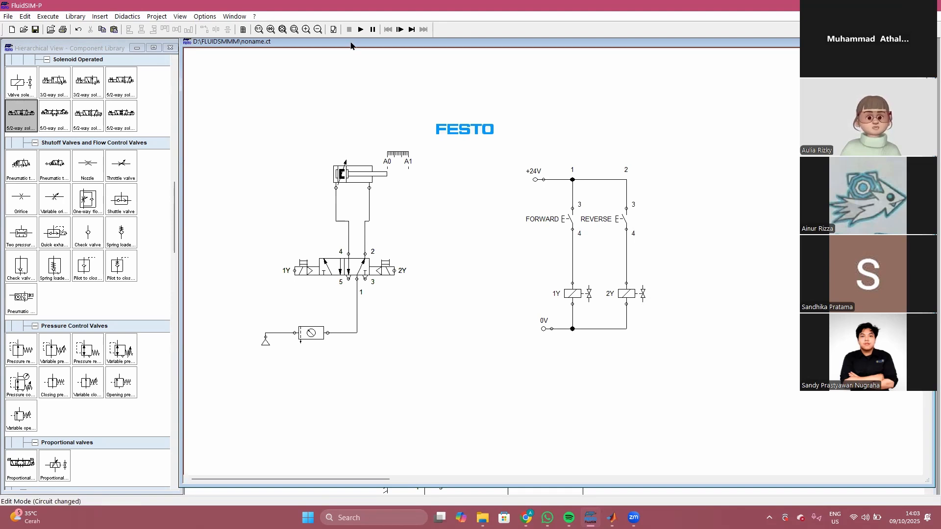
Step: Shift the stacked circuit windows down, including noname1.ct and ABC.ct, to uncover the circuits behind them
left_click_drag(274, 103, 273, 147)
left_click_drag(277, 100, 279, 131)
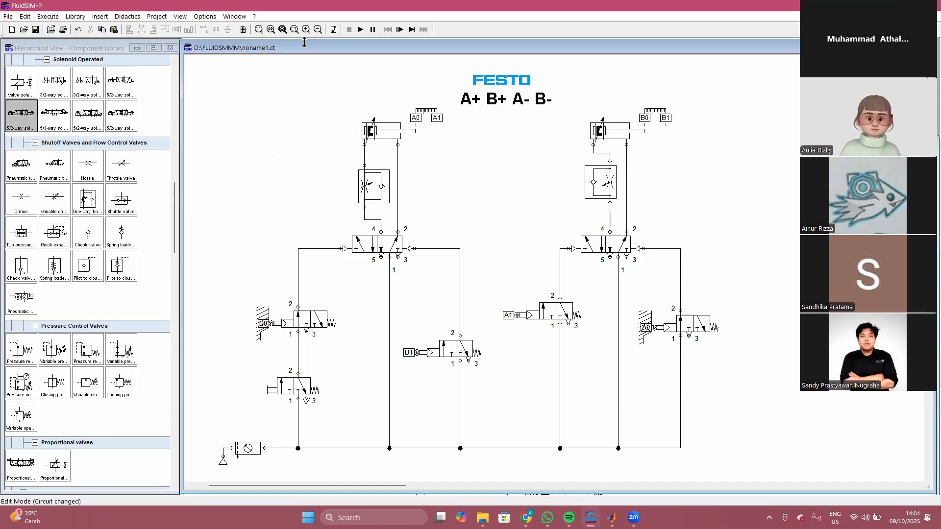
left_click_drag(304, 42, 326, 259)
left_click(349, 129)
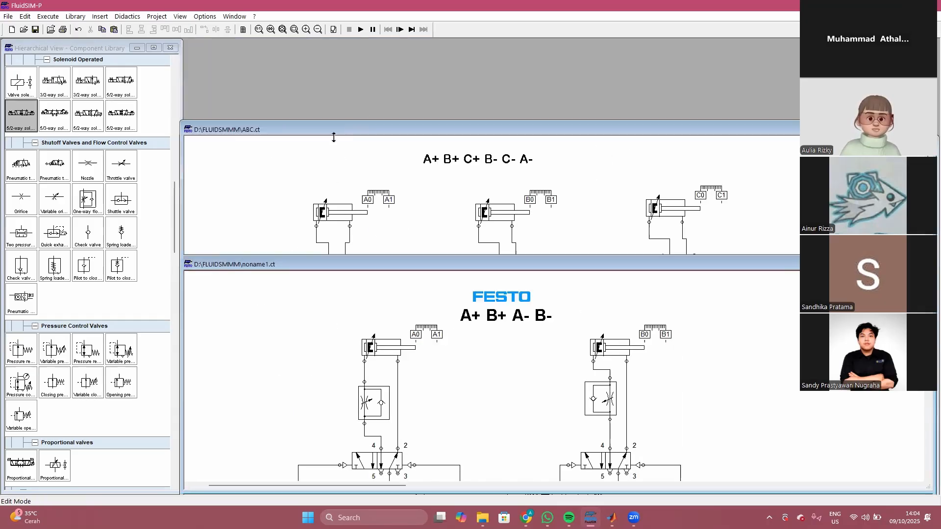
left_click_drag(334, 138, 333, 185)
left_click(334, 144)
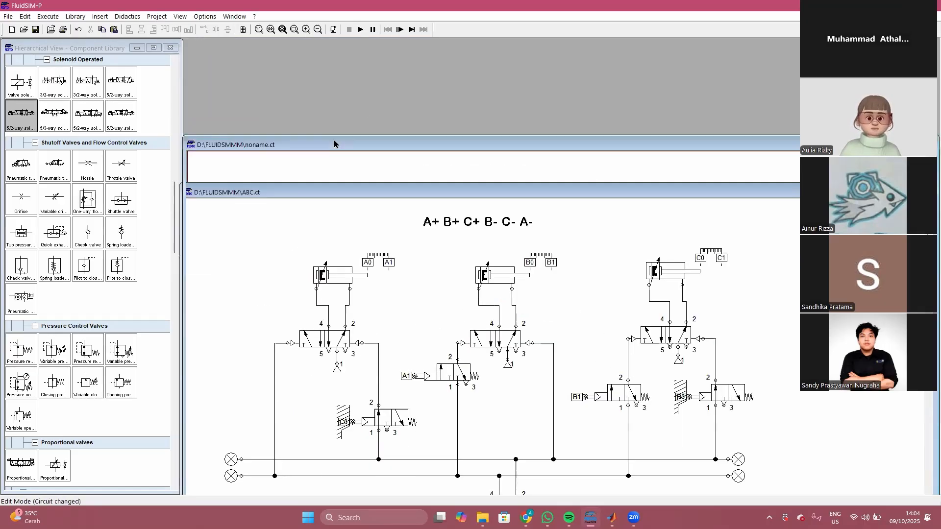
Step: Move the electrical control circuit with the FORWARD and REVERSE switches closer to the pneumatic circuit
scroll(547, 236, "up", 1)
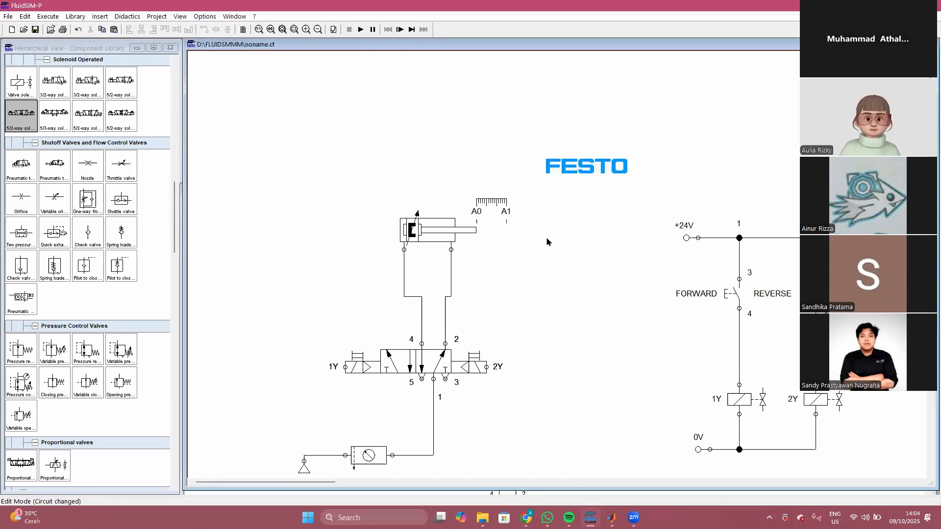
scroll(559, 260, "down", 1)
left_click_drag(655, 143, 864, 436)
left_click_drag(823, 336, 722, 330)
left_click(814, 304)
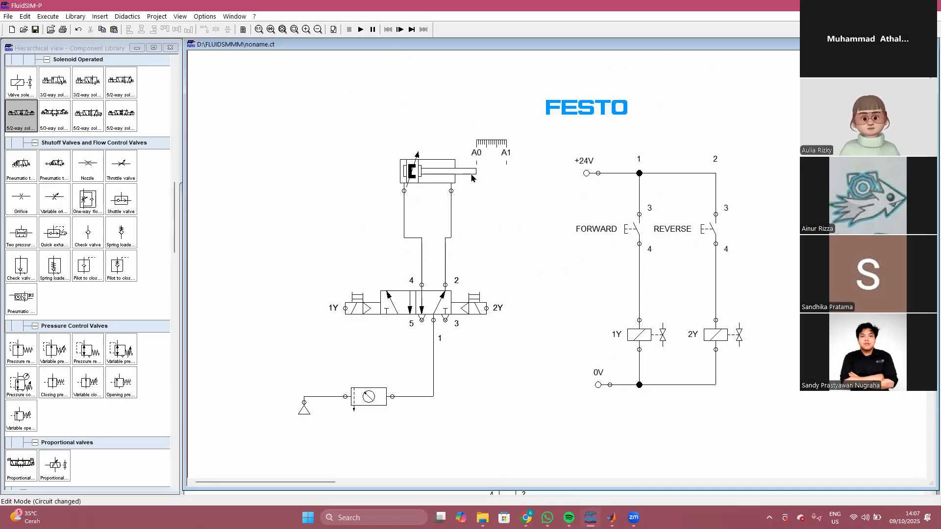
scroll(472, 178, "down", 2)
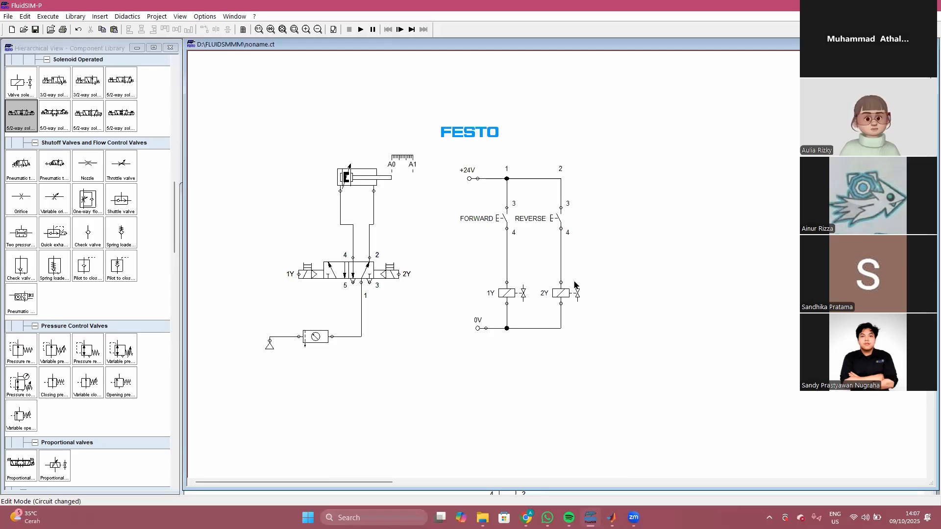
Step: Switch to the browser course page and highlight the practicum requirement on the pure pneumatic simulation and its cylinders
key("alt+Tab")
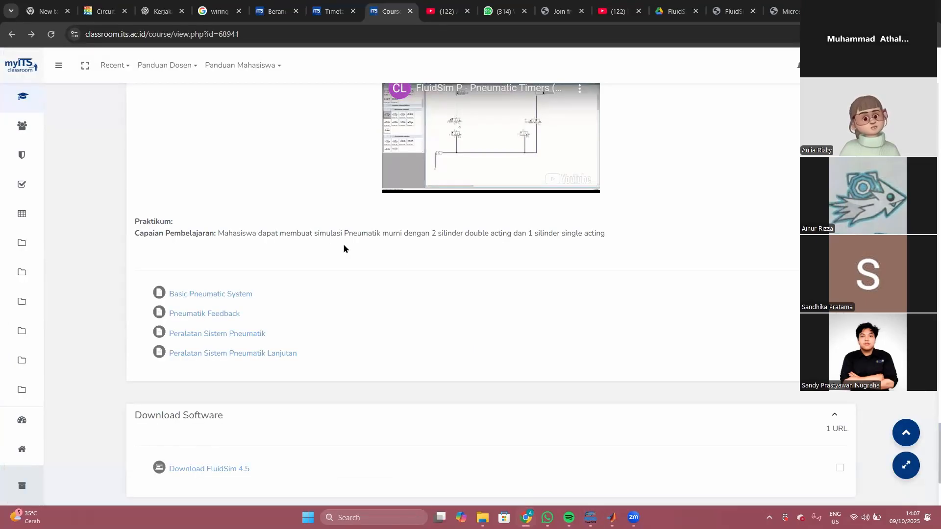
left_click_drag(220, 233, 462, 243)
left_click(378, 246)
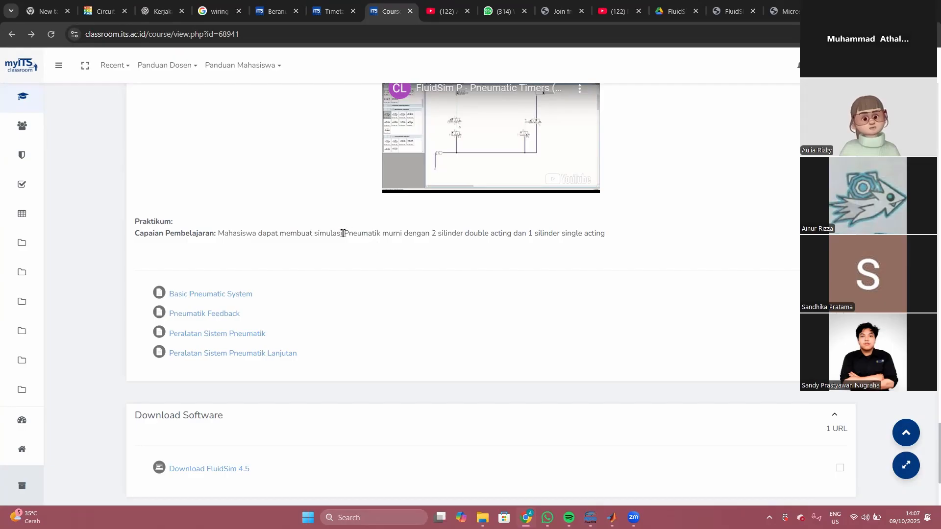
left_click_drag(344, 233, 579, 247)
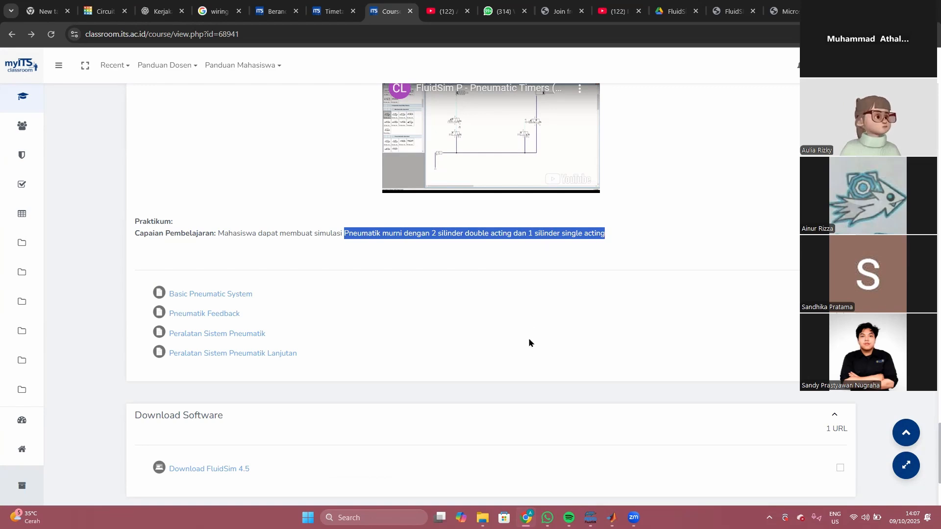
left_click(430, 259)
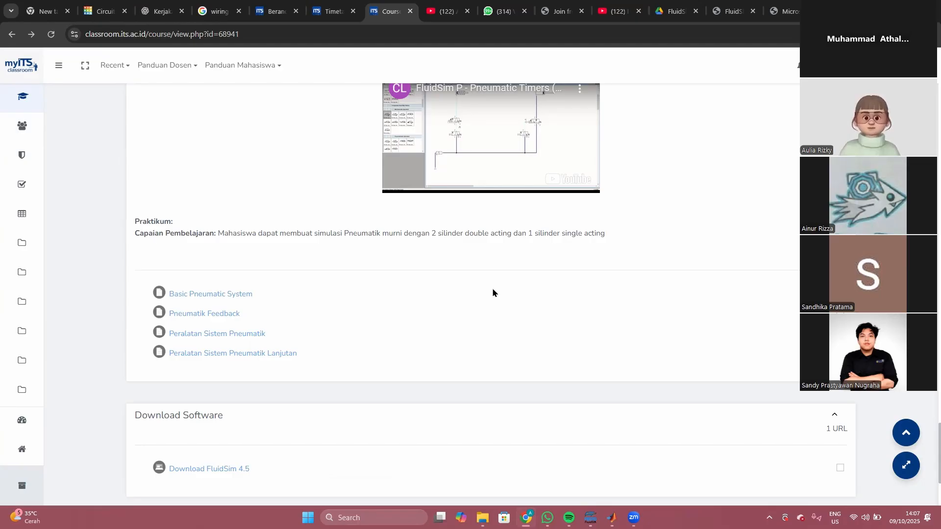
Step: Switch back to FluidSIM, rearrange the overlapping circuit windows, and enlarge the one holding the A+ B+ A- B- circuit
key("alt+Tab")
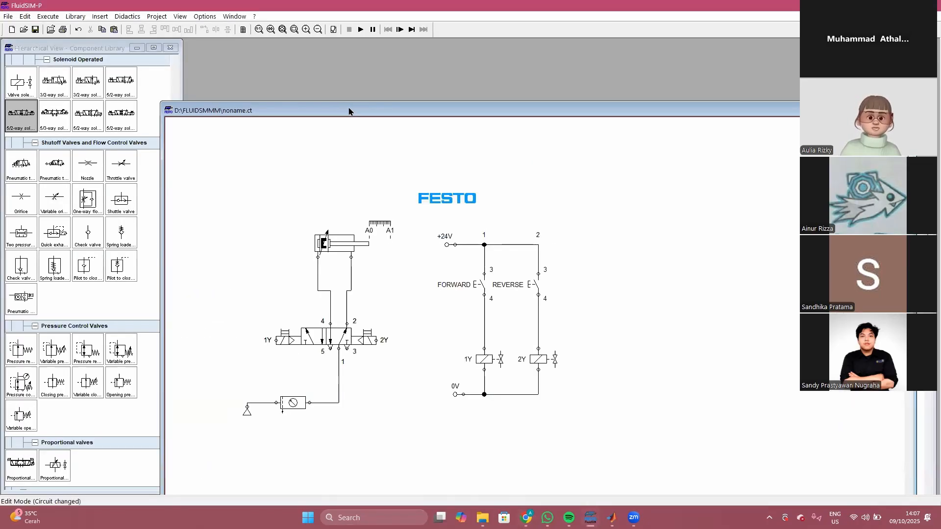
left_click_drag(349, 112, 435, 115)
left_click(223, 193)
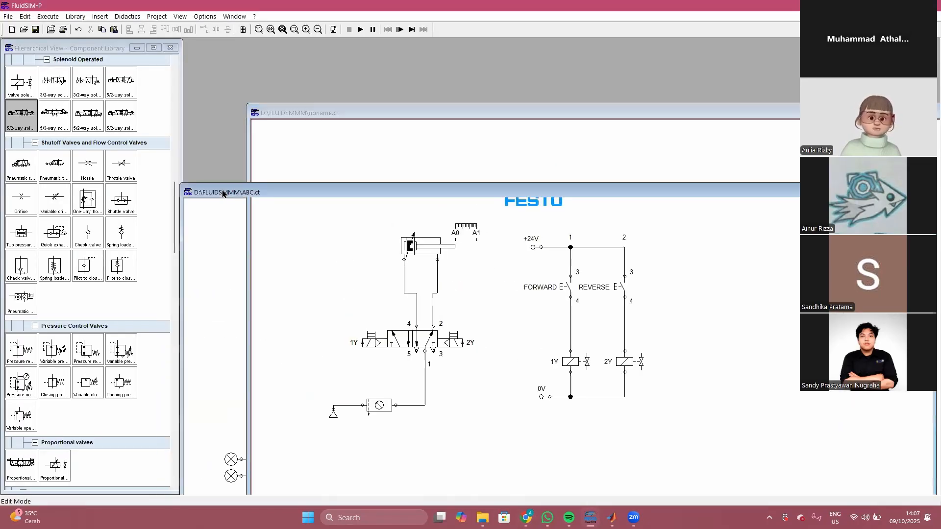
left_click_drag(222, 189, 249, 40)
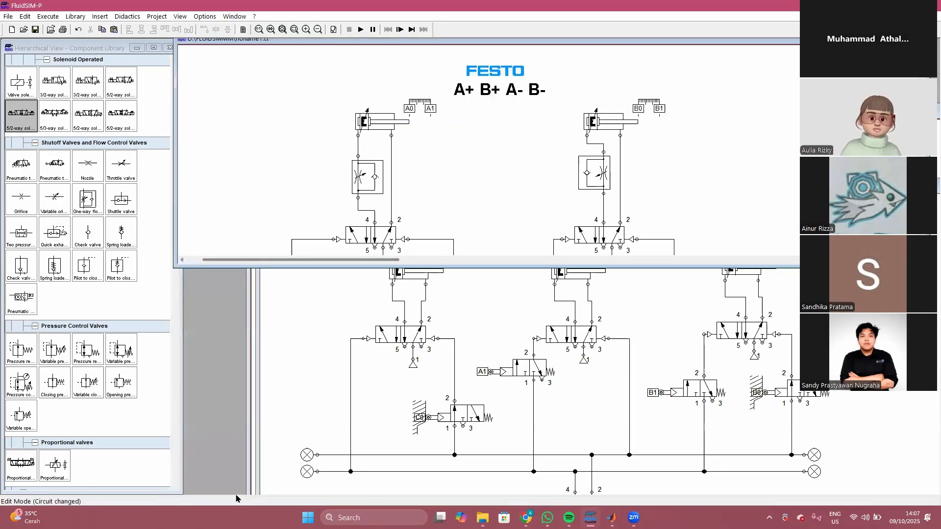
left_click_drag(238, 268, 236, 494)
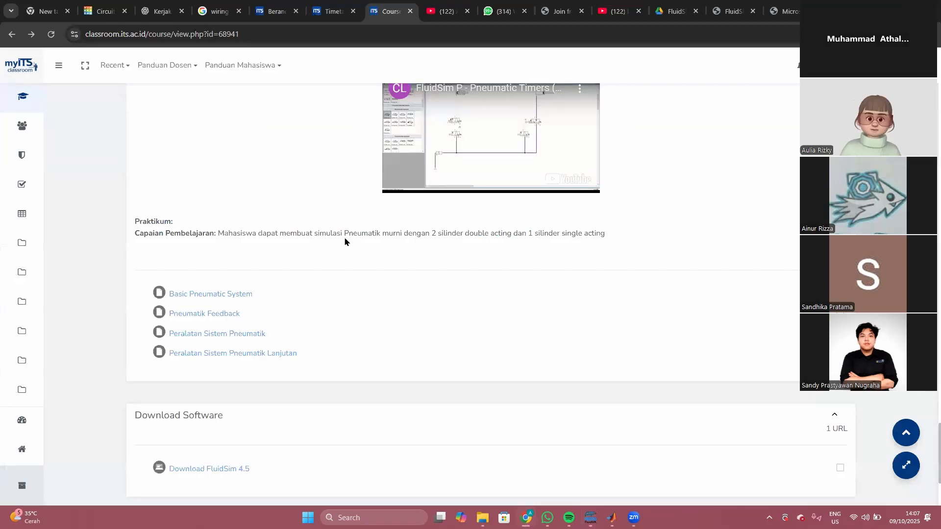
Step: Reread the Praktikum learning outcome on the course page and return to FluidSIM
left_click_drag(345, 234, 588, 261)
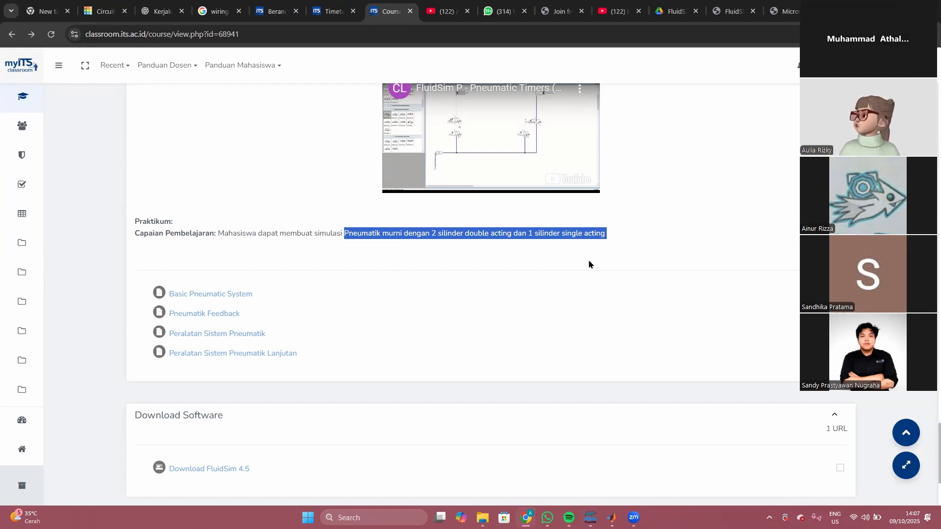
left_click_drag(136, 219, 178, 223)
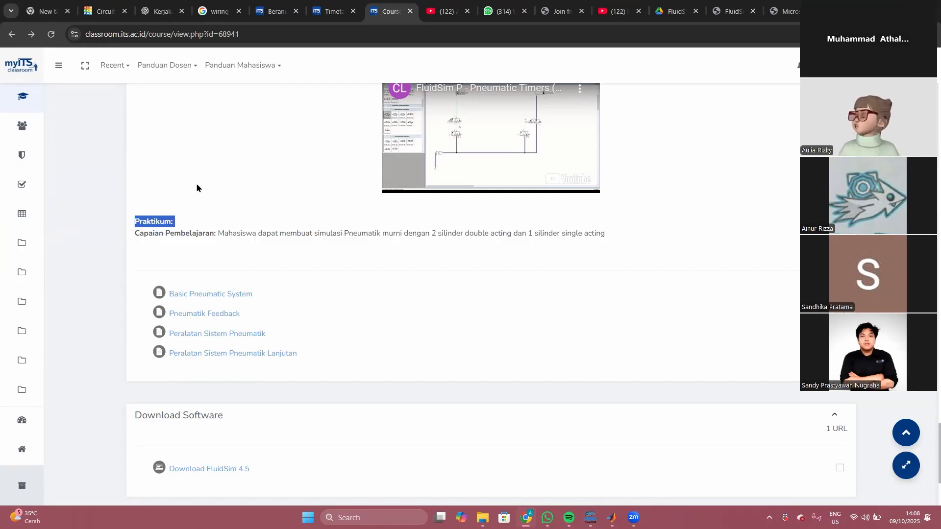
key("alt+Tab")
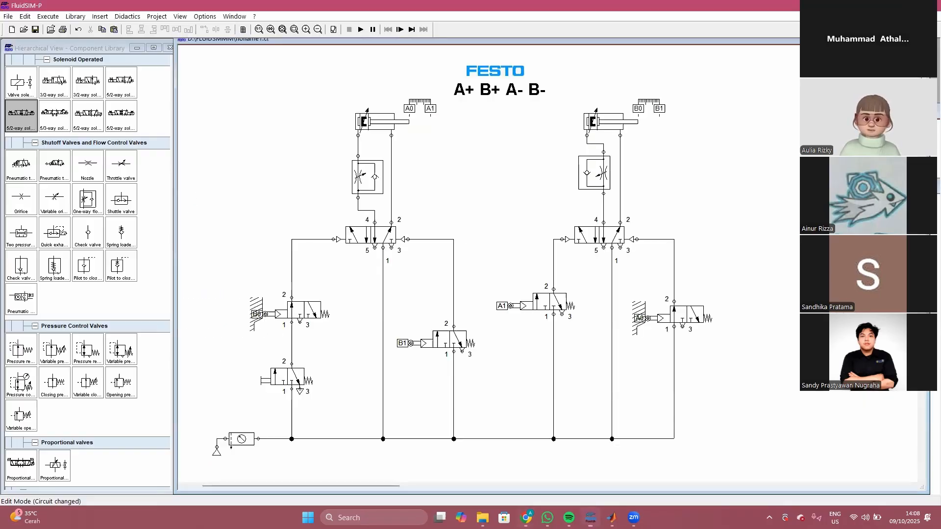
Step: Change the circuit's title text to "A+ B+ C A- B-"
scroll(670, 240, "down", 1)
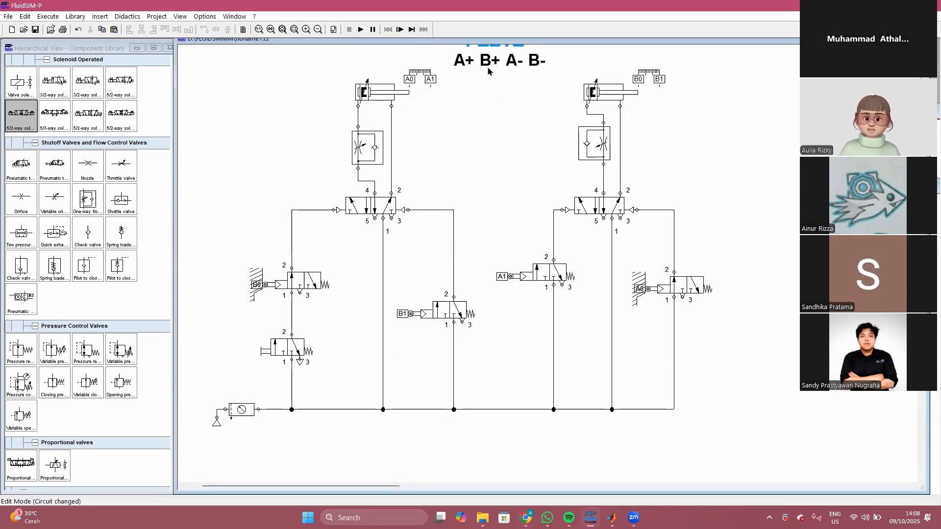
scroll(490, 74, "up", 1)
double_click(503, 91)
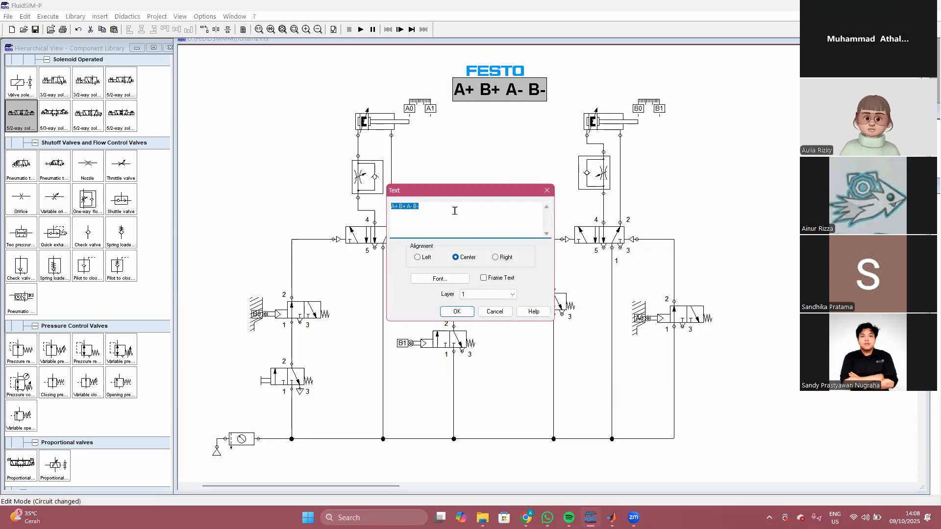
left_click(409, 206)
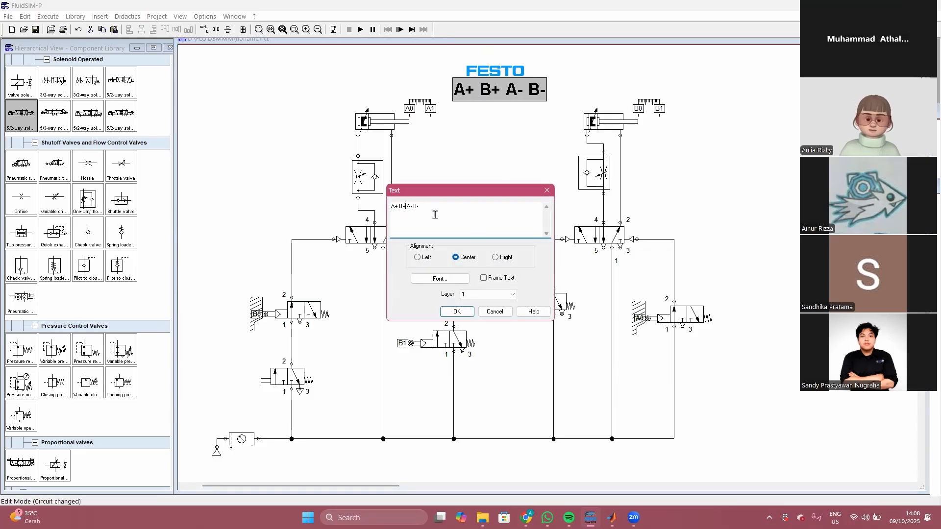
type("C")
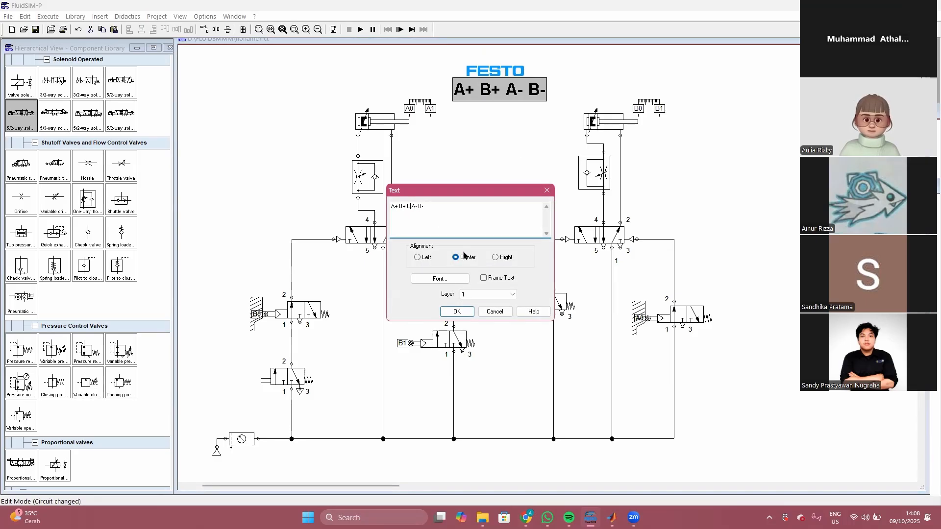
left_click(457, 311)
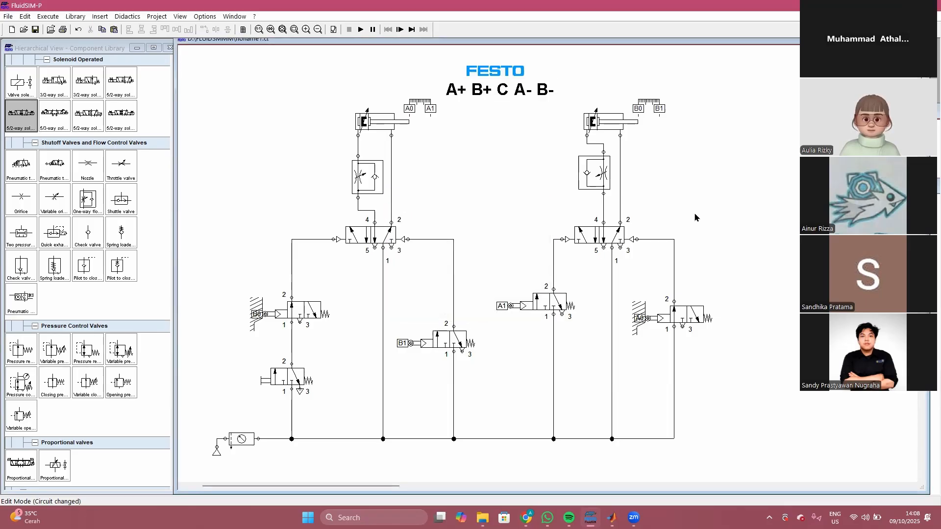
Step: Place a single acting cylinder from the component library beside cylinder B, clear of the existing circuit
scroll(63, 272, "up", 10)
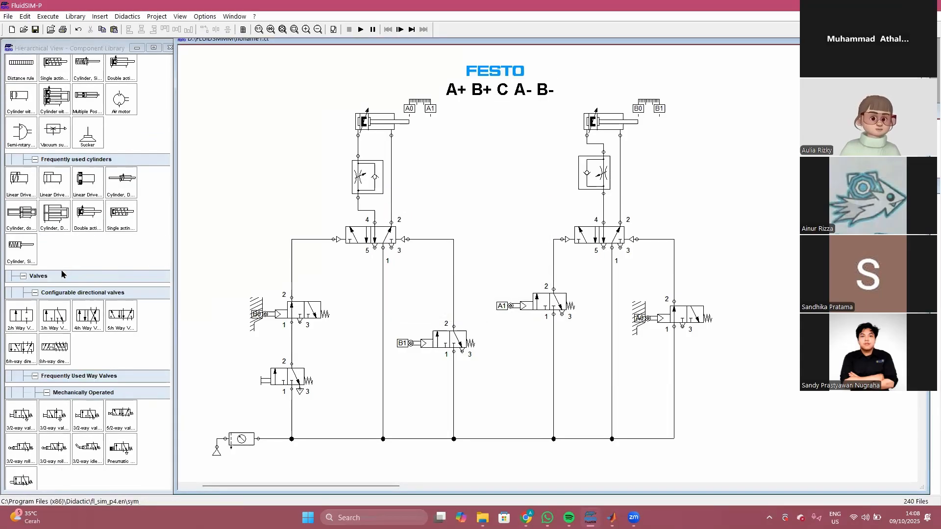
scroll(62, 274, "up", 5)
left_click_drag(54, 264, 758, 174)
scroll(768, 254, "down", 1)
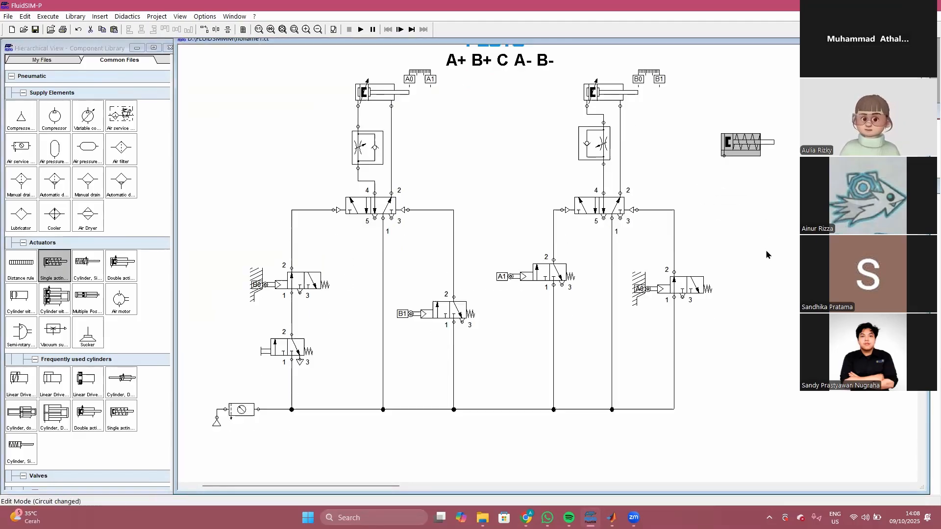
scroll(763, 335, "up", 1)
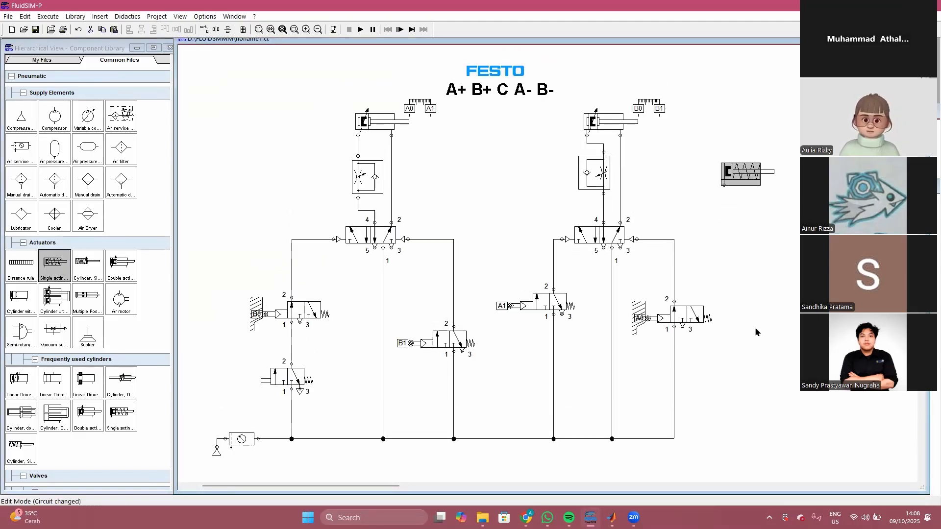
Step: Delete the pneumatic line between the B0 roller valve and the pilot port of cylinder A's 5/2-way valve
left_click(291, 270)
left_click(292, 272)
key("Delete")
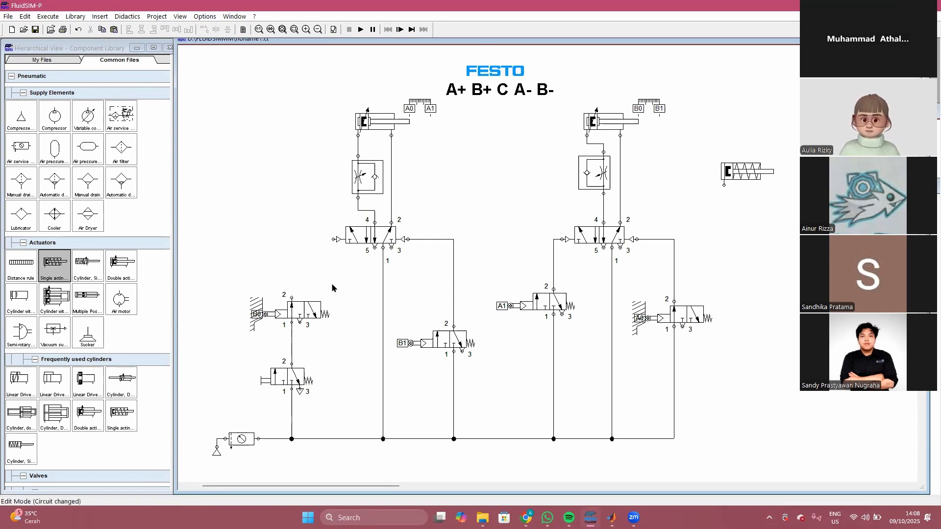
left_click(383, 301)
key("Delete")
left_click(454, 309)
key("Delete")
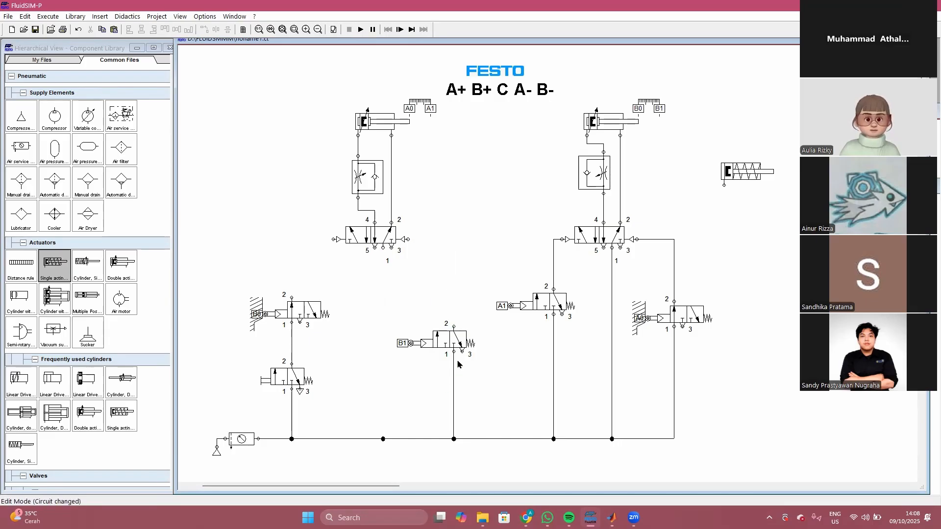
key("ctrl+z")
key("ctrl+z")
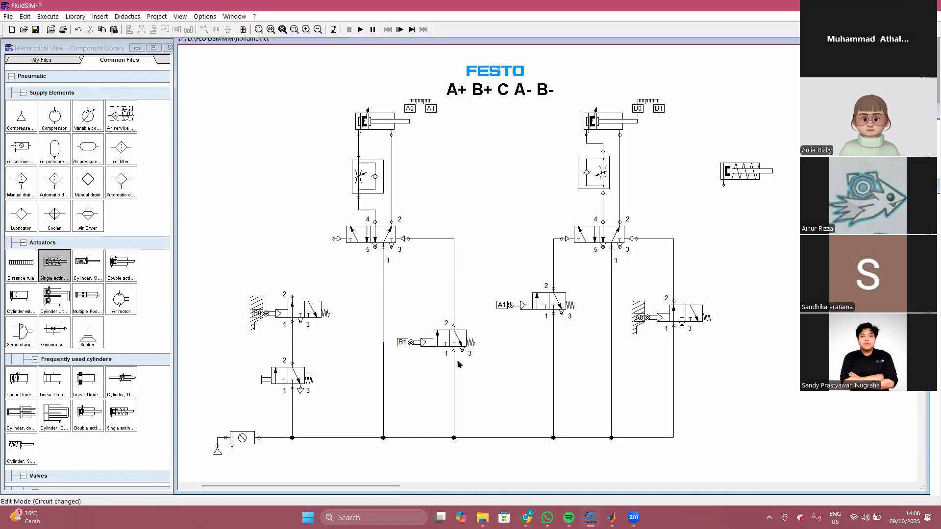
Step: Delete the B1 roller valve's pilot line to cylinder A's valve and its supply line
left_click(454, 308)
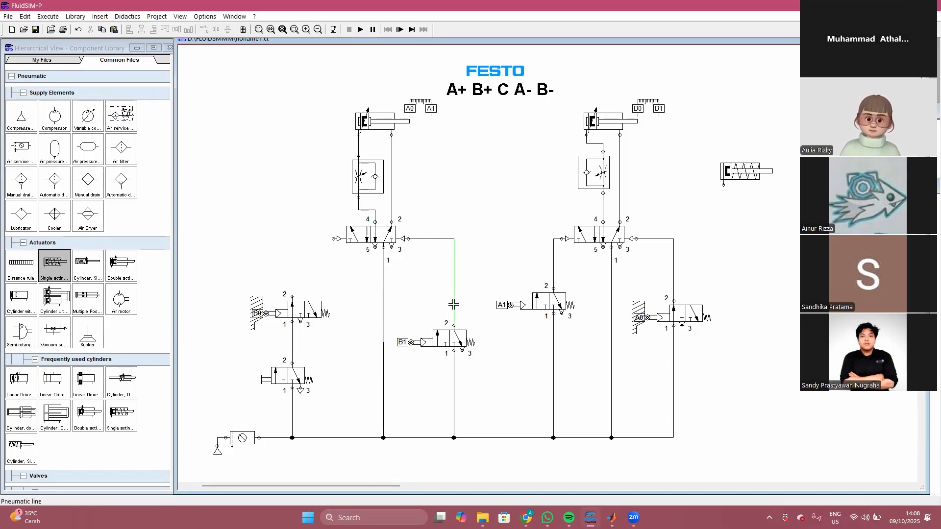
key("Delete")
left_click(454, 369)
key("Delete")
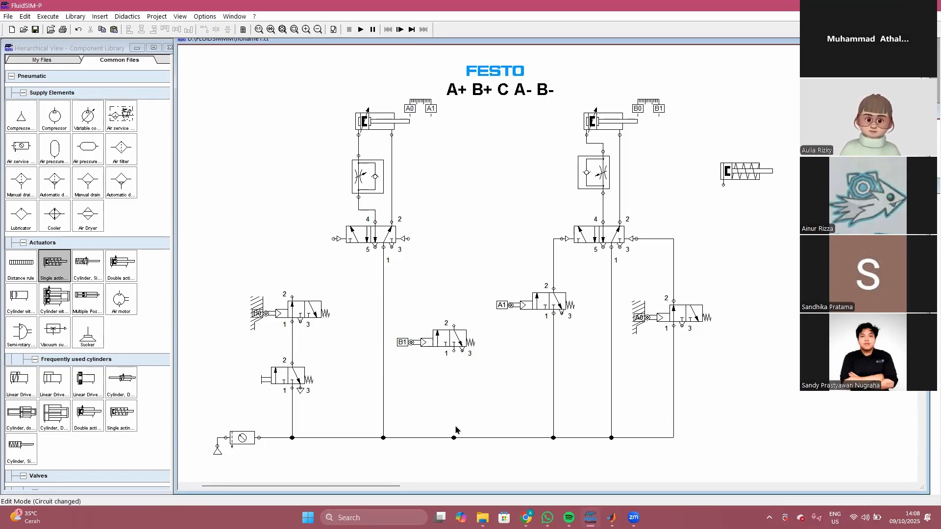
Step: Delete the manual start valve's supply line and its link to the B0 valve, and reconnect the service unit to the main supply line
left_click(296, 435)
key("Delete")
left_click(292, 344)
key("Delete")
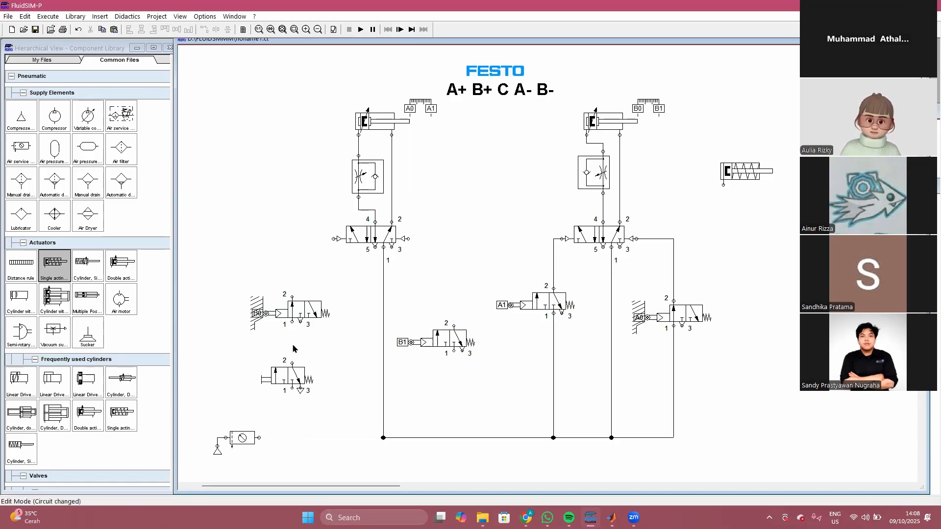
left_click_drag(259, 438, 383, 437)
Step: Delete the pilot and supply lines of the A1 and A0 roller valves, along with the leftover junction on the main supply line
left_click(554, 391)
key("Delete")
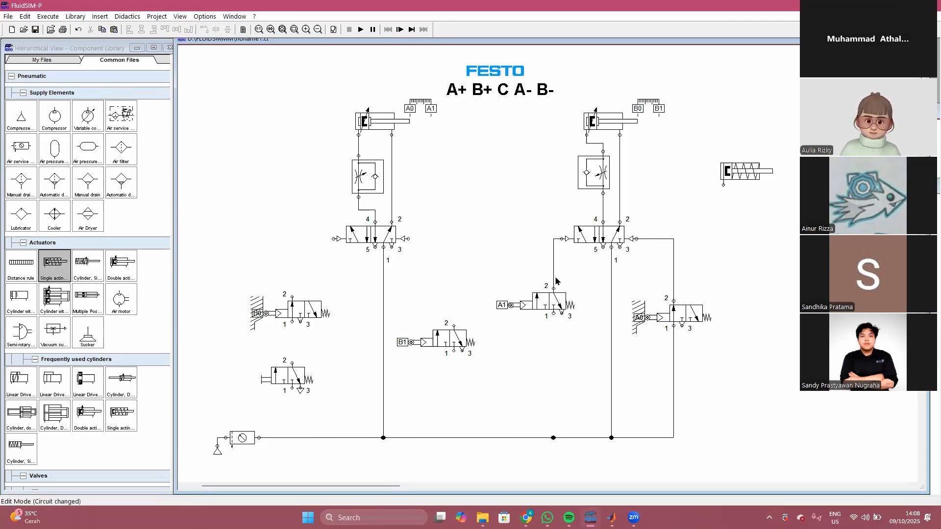
key("Delete")
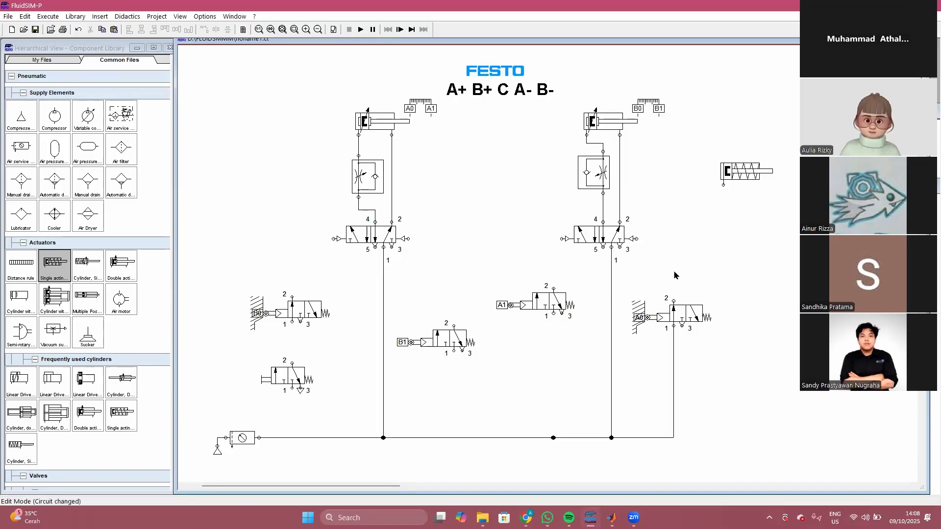
left_click(674, 360)
key("Delete")
left_click(554, 438)
key("Delete")
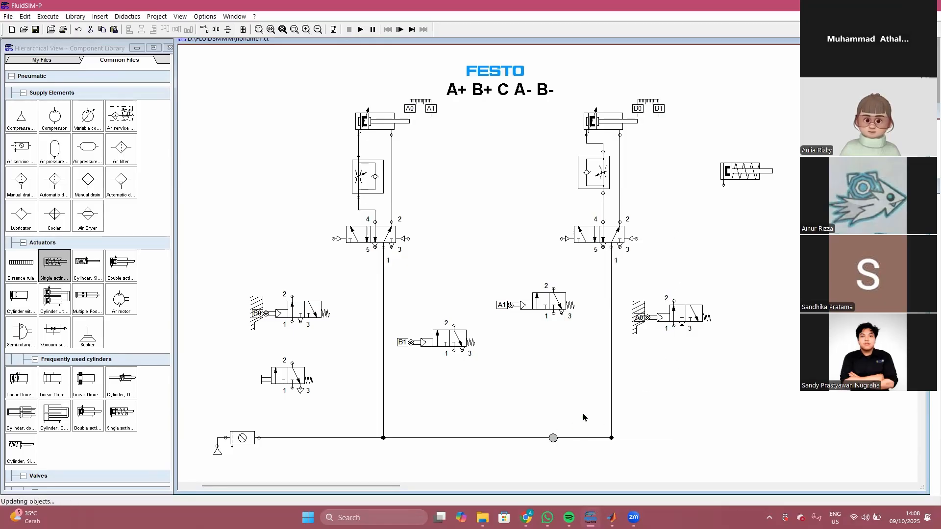
Step: Move the A0, A1, B1 and B0 roller valves into a vertical stack below the single acting cylinder
left_click_drag(654, 319, 763, 294)
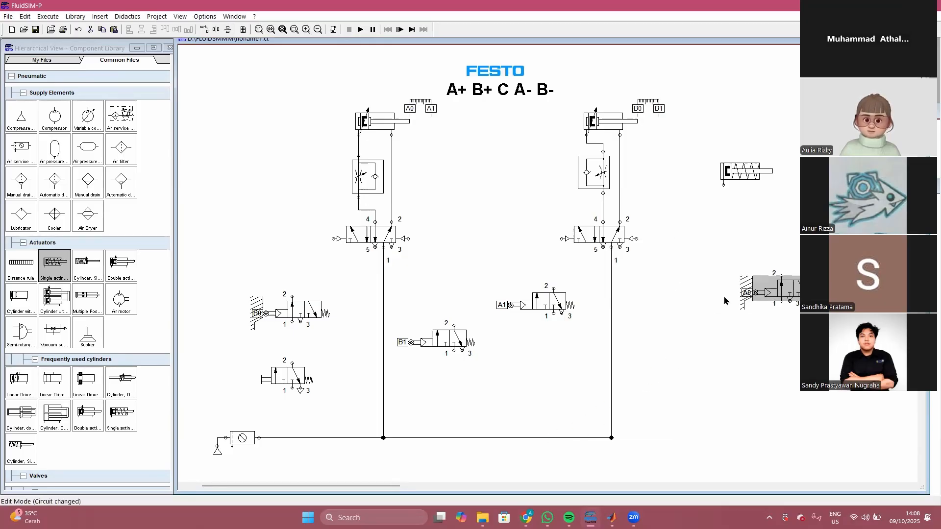
left_click(551, 302)
left_click_drag(552, 302, 793, 331)
left_click_drag(454, 343, 794, 381)
left_click_drag(301, 316, 786, 426)
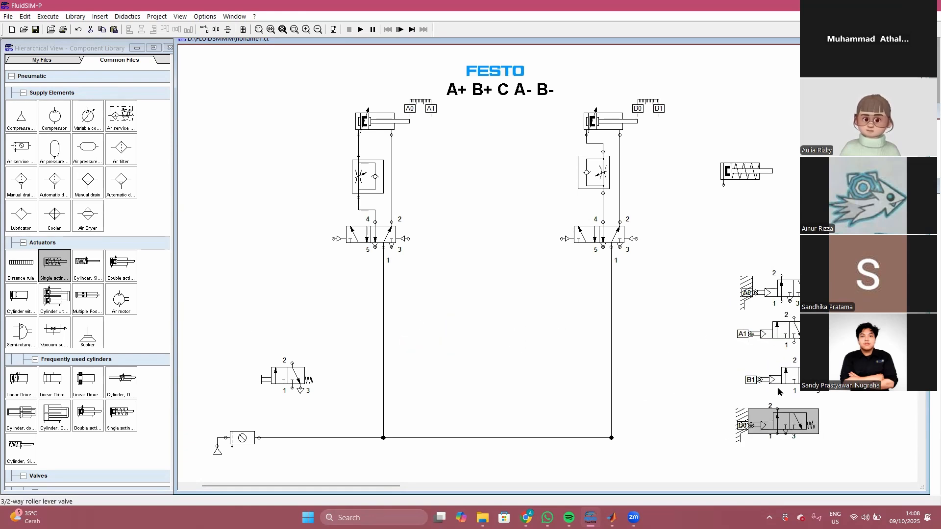
Step: Add the actuating label C to the single acting cylinder
double_click(741, 175)
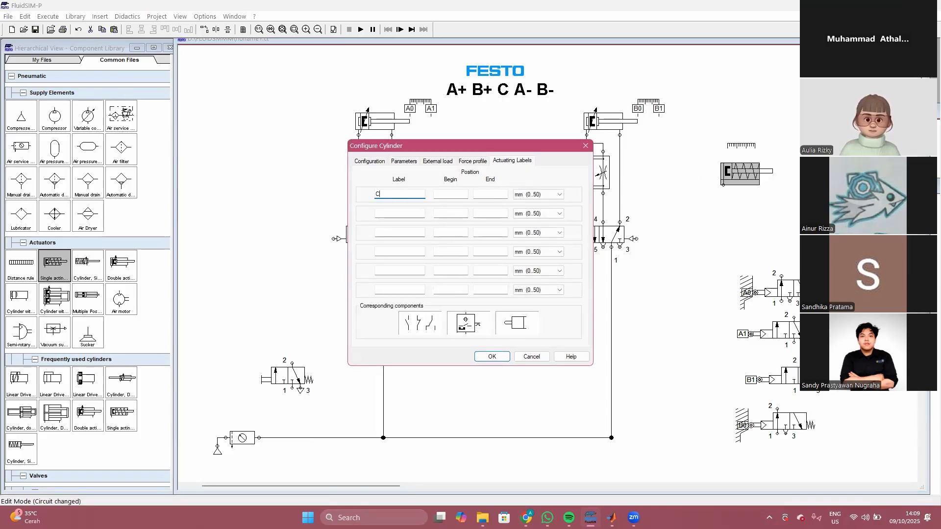
key("Return")
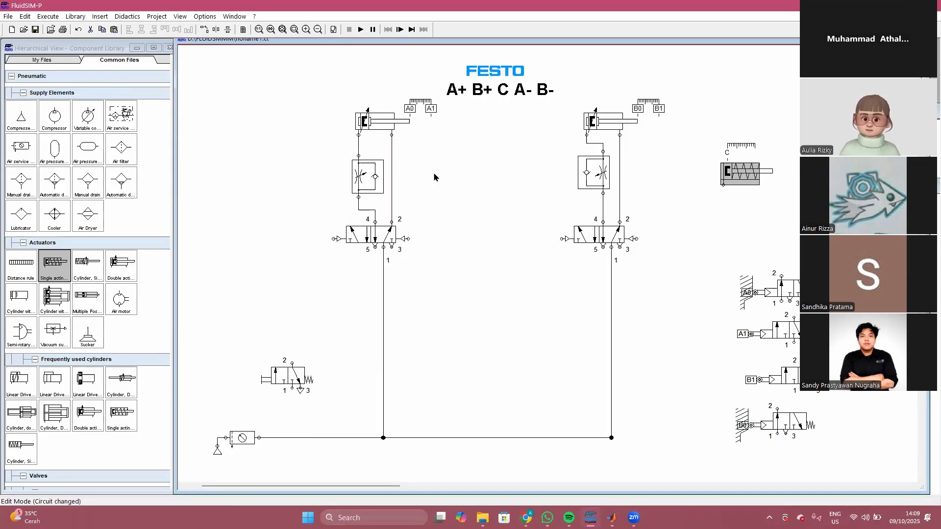
Step: Set the single acting cylinder's actuating labels to C0 at 0 mm and C1 at 50 mm
double_click(740, 172)
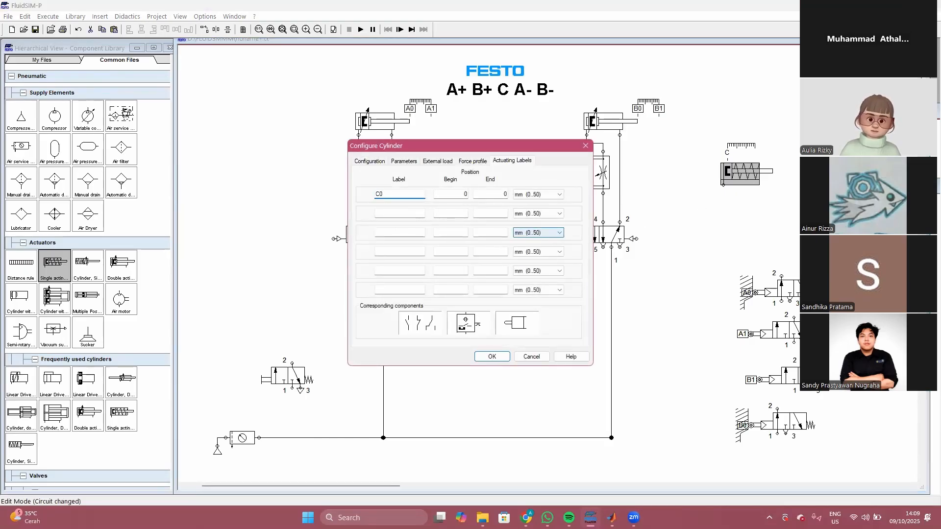
type("C0")
key("Tab")
key("Tab")
key("Tab")
type("C")
key("Tab")
type("100")
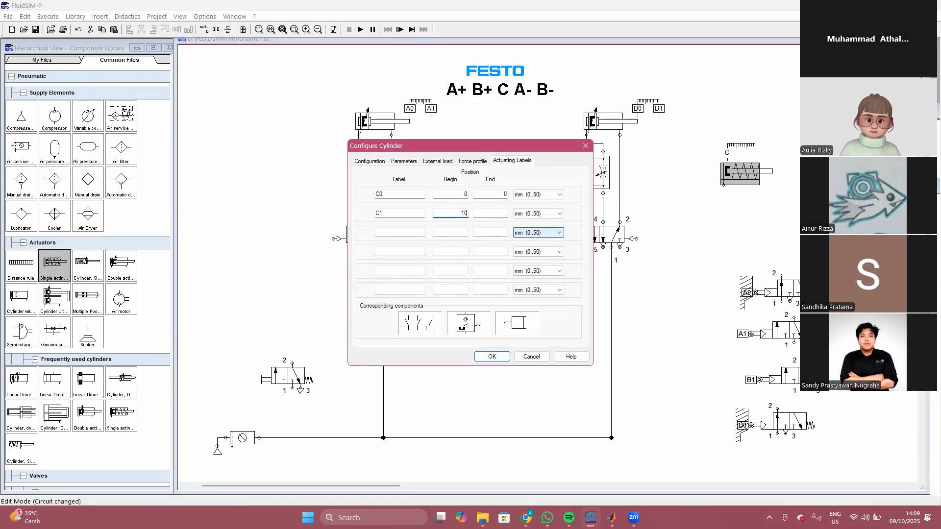
key("Tab")
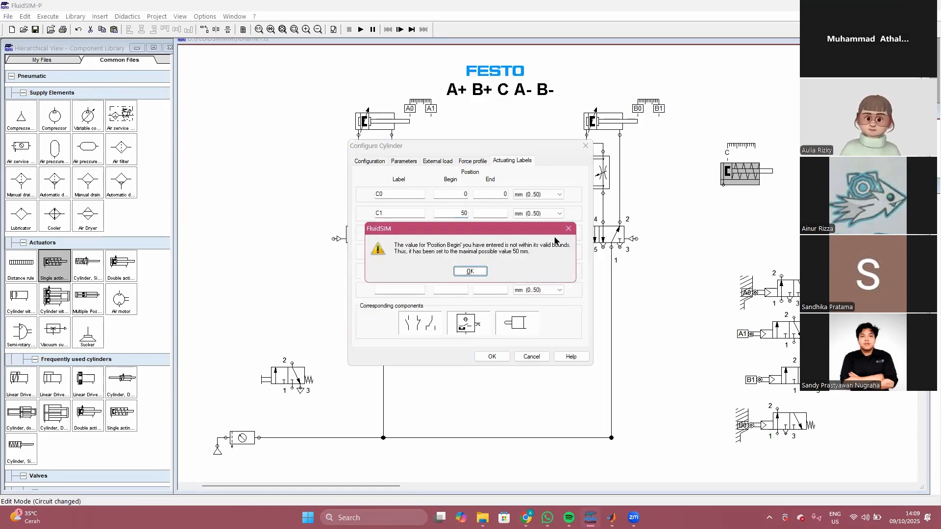
left_click(470, 271)
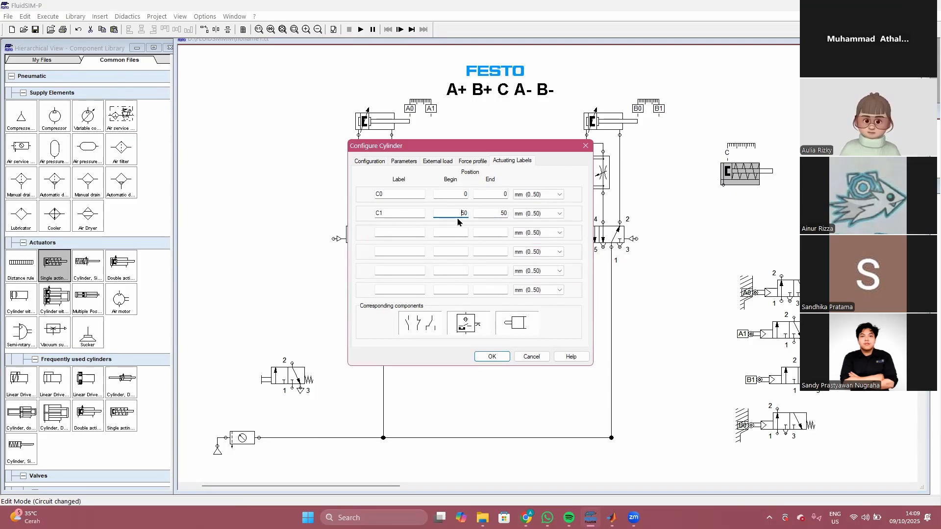
left_click(492, 356)
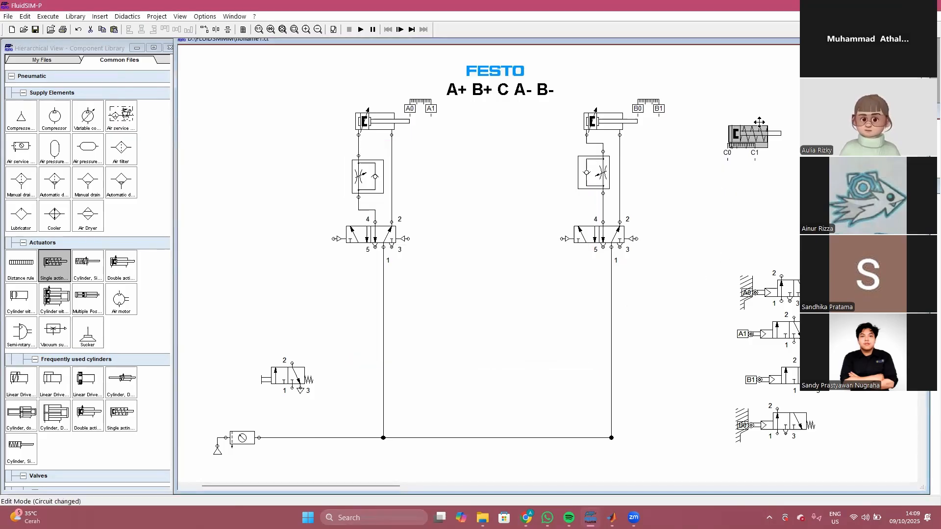
Step: Align the single acting cylinder and its distance rule with the other two cylinders, and shift the roller valve stack upward
scroll(631, 396, "right", 3)
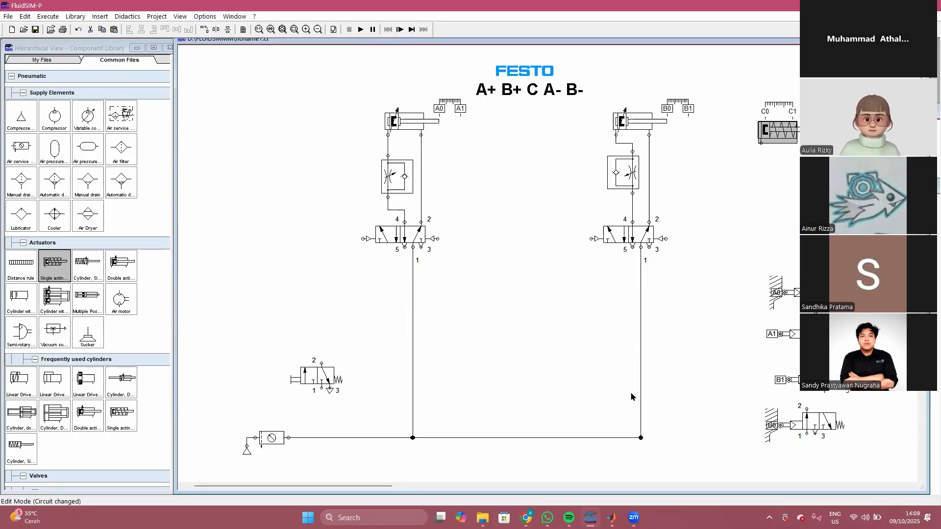
left_click_drag(664, 254, 838, 364)
left_click_drag(692, 133, 731, 120)
left_click(719, 95)
left_click(718, 231)
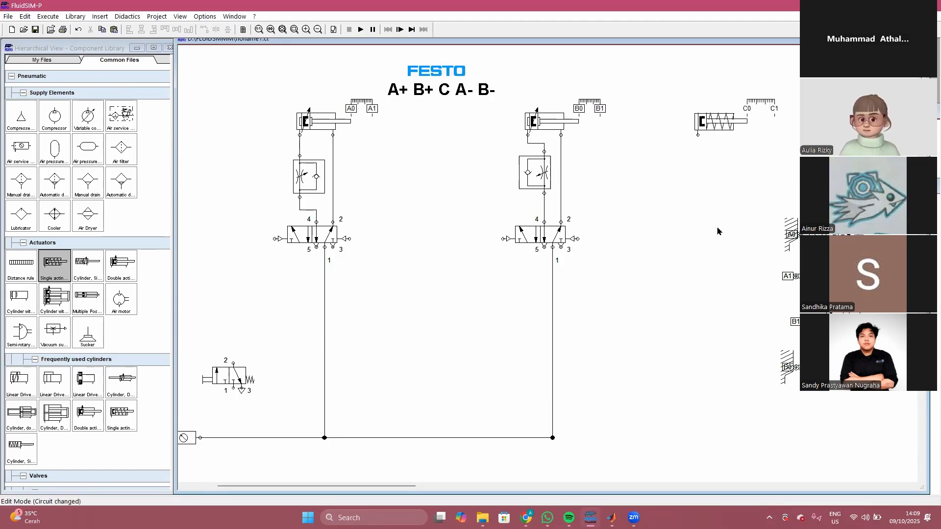
left_click_drag(760, 332, 853, 382)
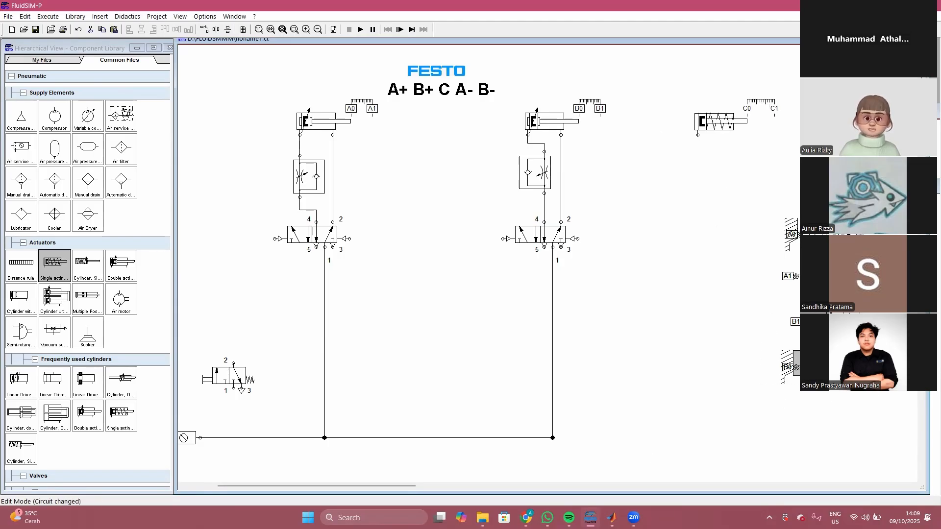
Step: Check the practicum's learning outcome on the course page in the browser and return to FluidSIM
key("alt+Tab")
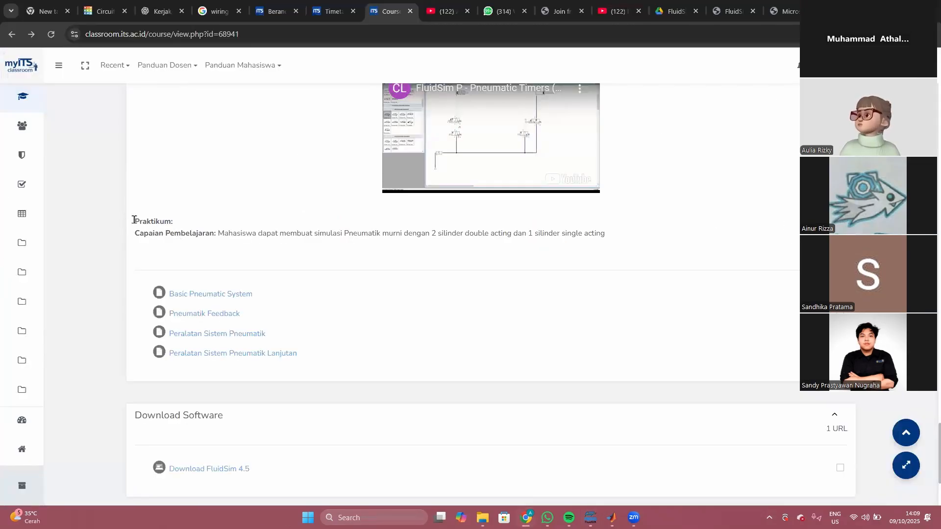
left_click_drag(136, 222, 611, 237)
left_click(580, 267)
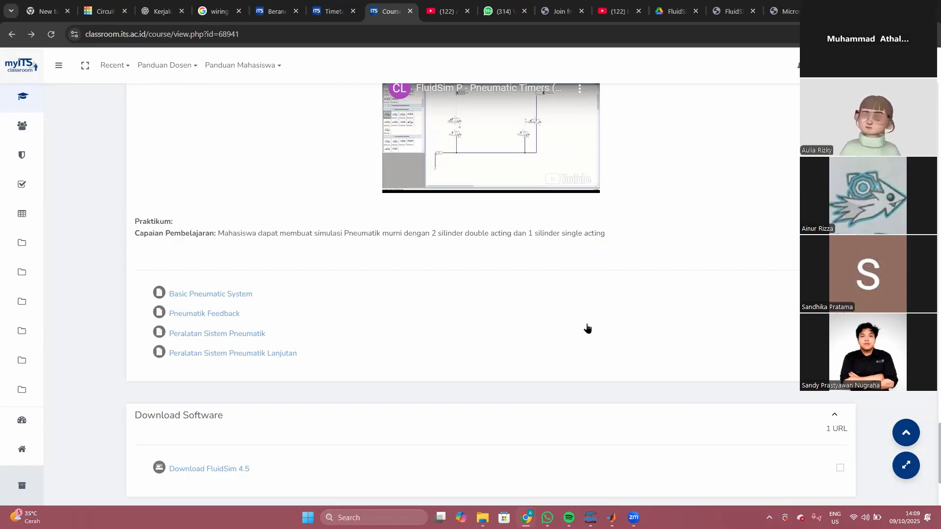
left_click(591, 518)
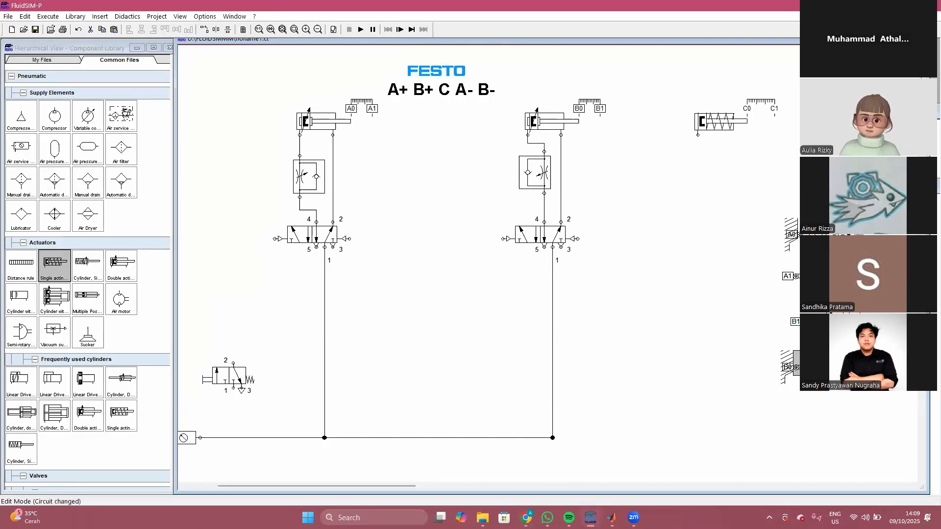
Step: Duplicate the B0 roller valve below the stack and change the copy's mechanical connection label to C0
left_click_drag(831, 367, 831, 414)
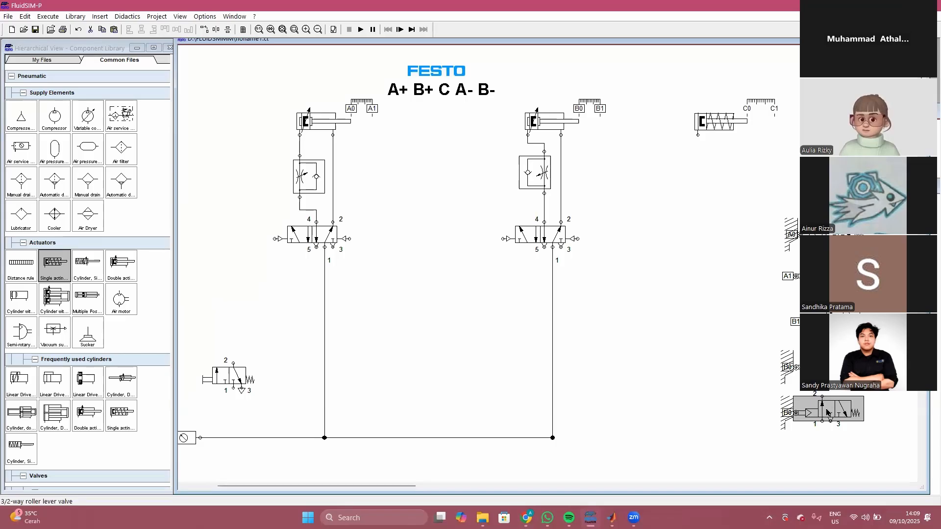
left_click(714, 385)
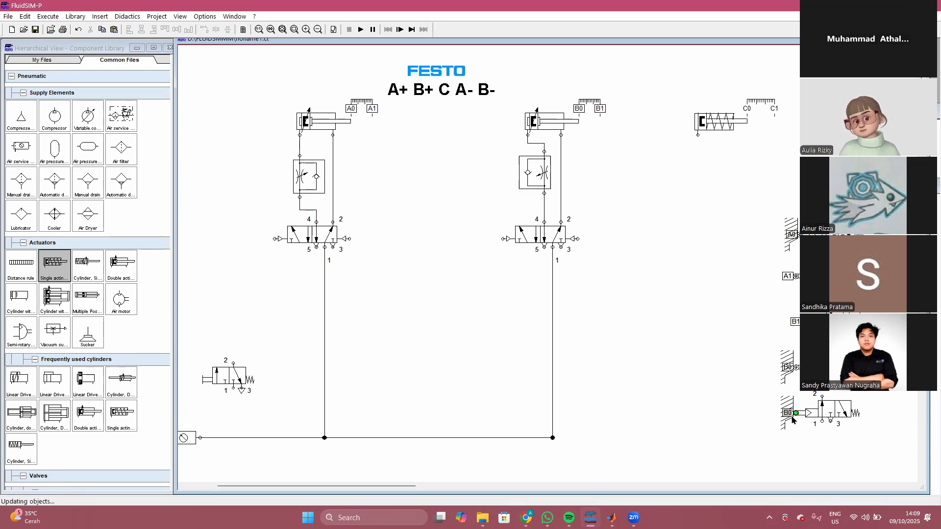
double_click(787, 412)
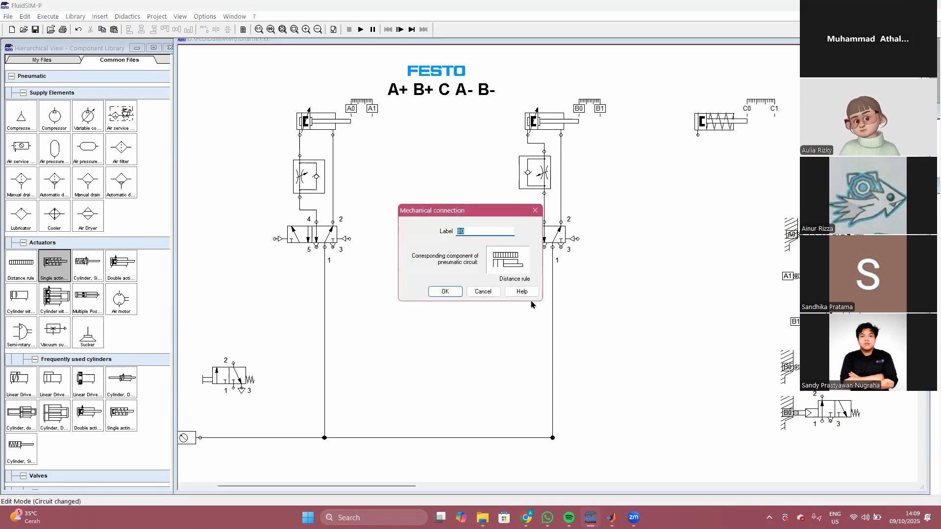
left_click(447, 290)
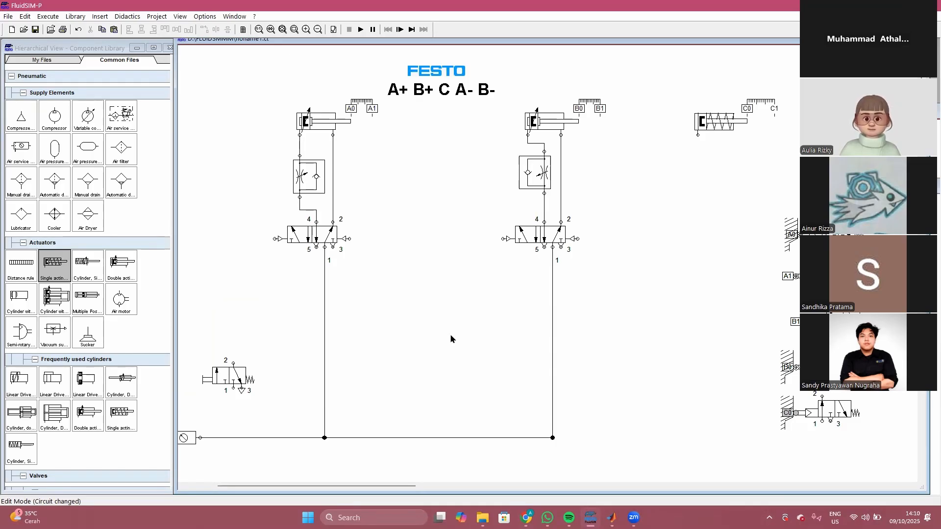
Step: Copy cylinder B's 5/2-way impulse valve below the single acting cylinder and try to reconfigure its valve body
left_click(542, 231)
left_click_drag(543, 230, 700, 237)
left_click(718, 187)
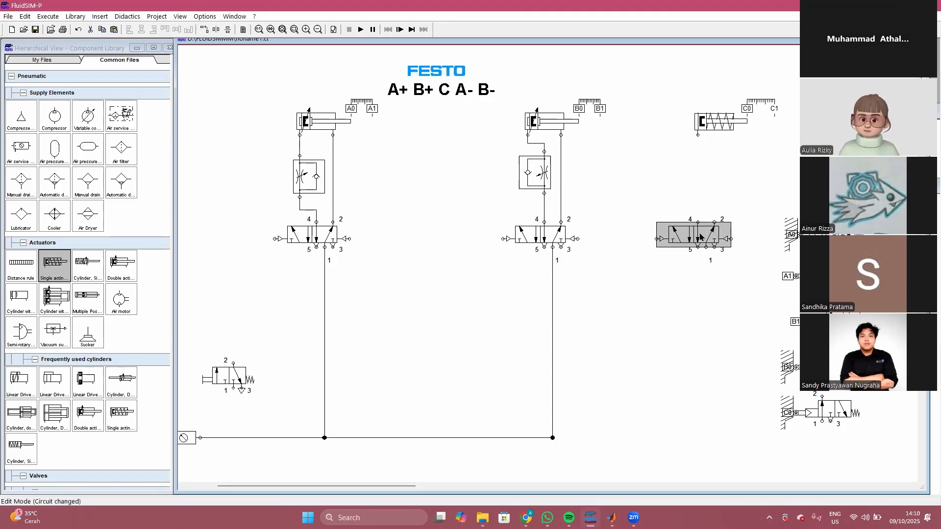
double_click(700, 237)
left_click(438, 226)
left_click(438, 226)
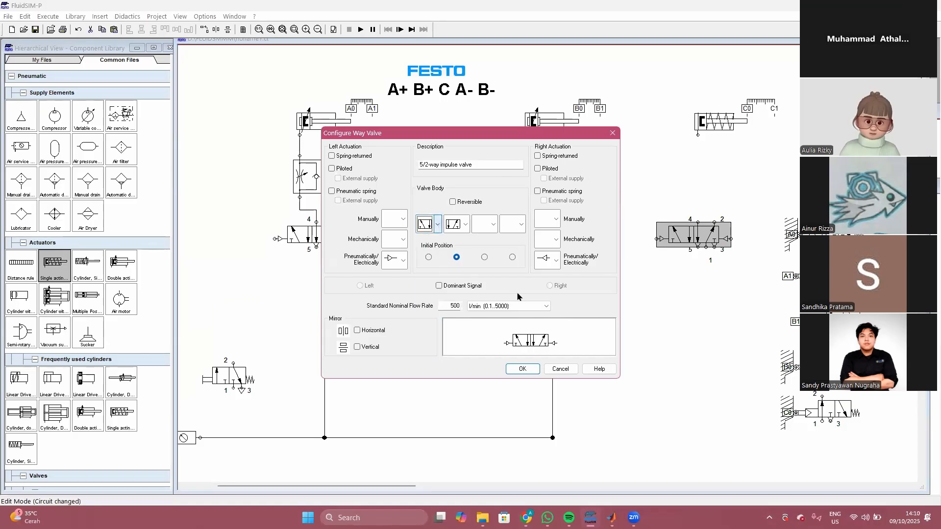
left_click(561, 369)
Step: Replace the copied 5/2-way valve with a pneumatically operated 3/2-way spring-return valve, and connect its port 2 to the single acting cylinder
scroll(81, 298, "down", 3)
scroll(82, 298, "down", 2)
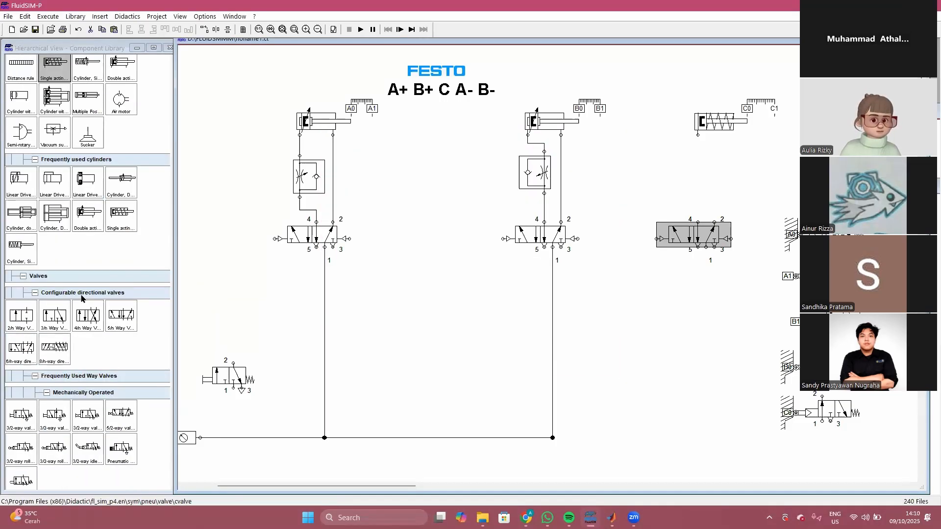
scroll(81, 298, "down", 2)
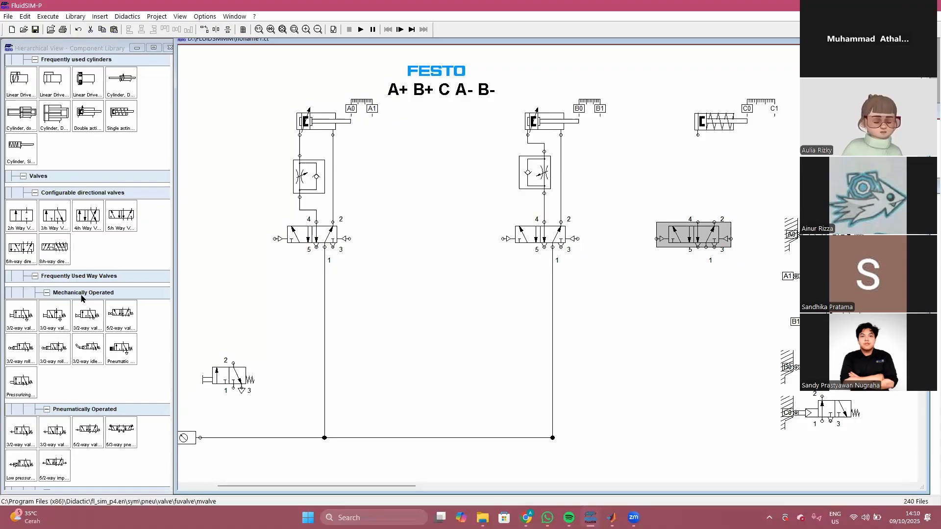
scroll(82, 298, "down", 2)
scroll(81, 298, "down", 1)
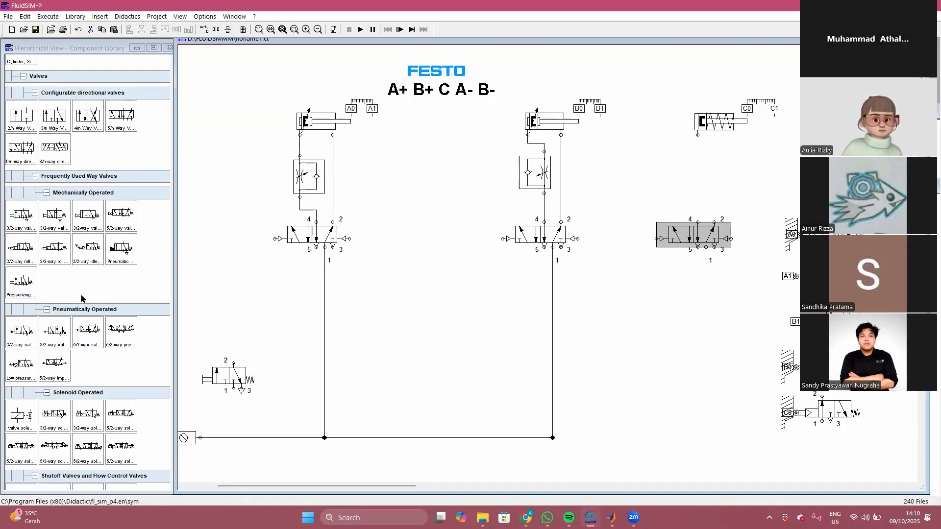
scroll(82, 298, "down", 1)
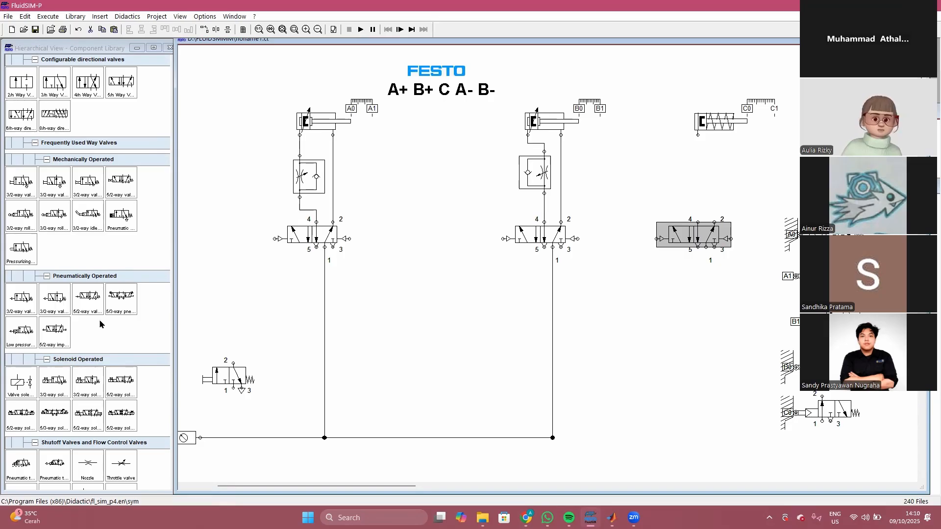
scroll(116, 311, "down", 1)
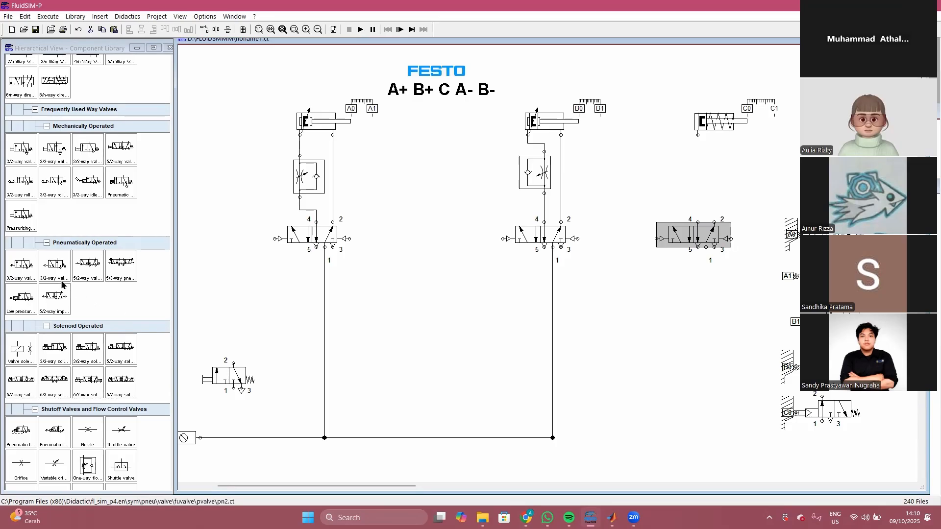
left_click_drag(21, 266, 699, 228)
left_click(698, 239)
key("Delete")
left_click_drag(696, 134, 698, 214)
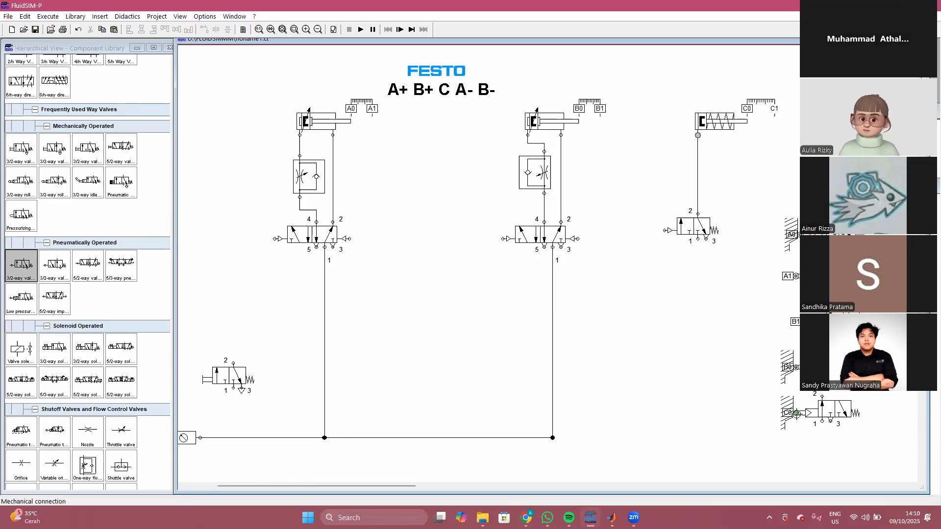
Step: Pipe the B0 roller valve to the left pilot port of cylinder A's valve, feeding it from the supply line through the manual start valve
left_click_drag(824, 414, 809, 408)
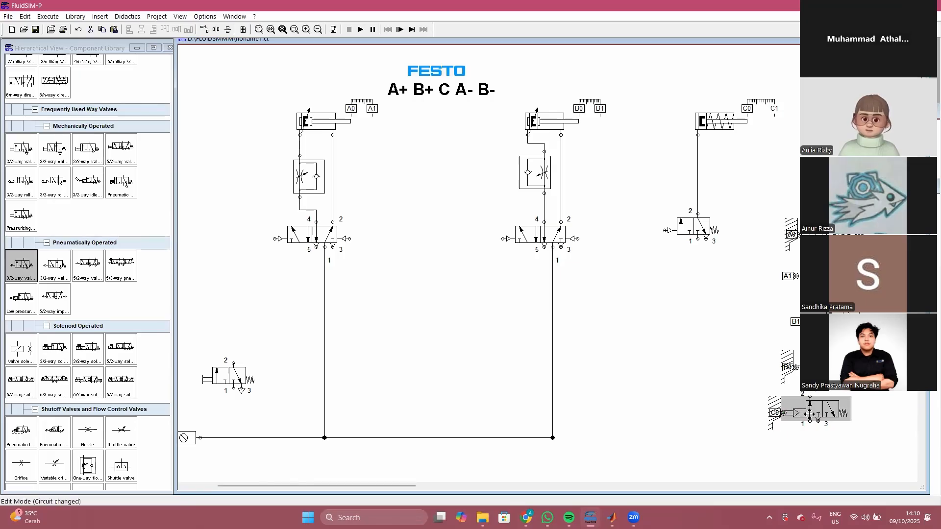
left_click_drag(838, 322, 790, 323)
left_click_drag(829, 361, 275, 239)
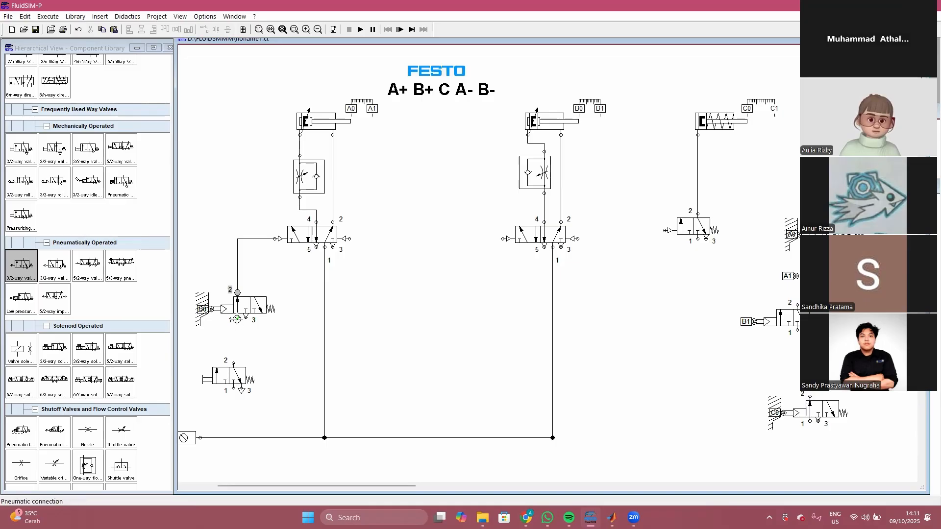
left_click_drag(240, 358, 237, 437)
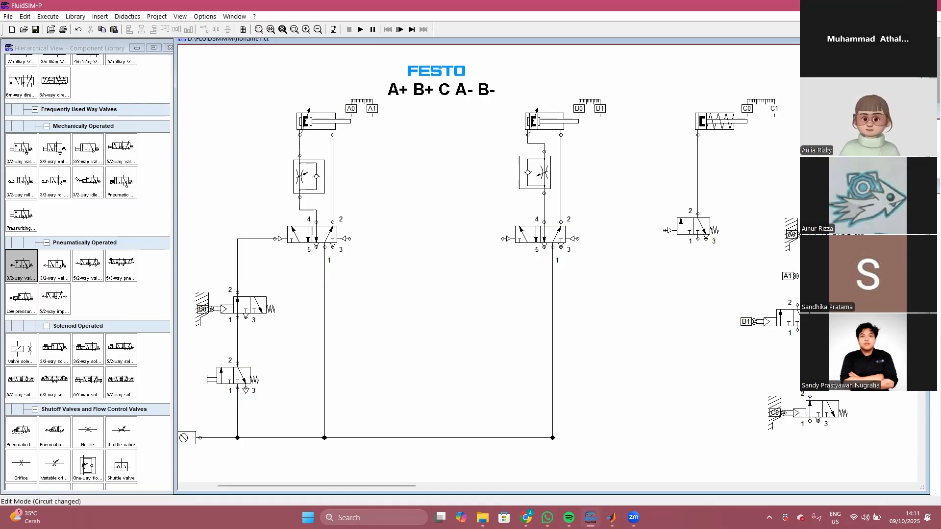
Step: Pipe the A1 roller valve to the left pilot of cylinder B's valve and B1 to the 3/2-way valve's pilot, both fed from the supply line
left_click_drag(839, 264, 500, 239)
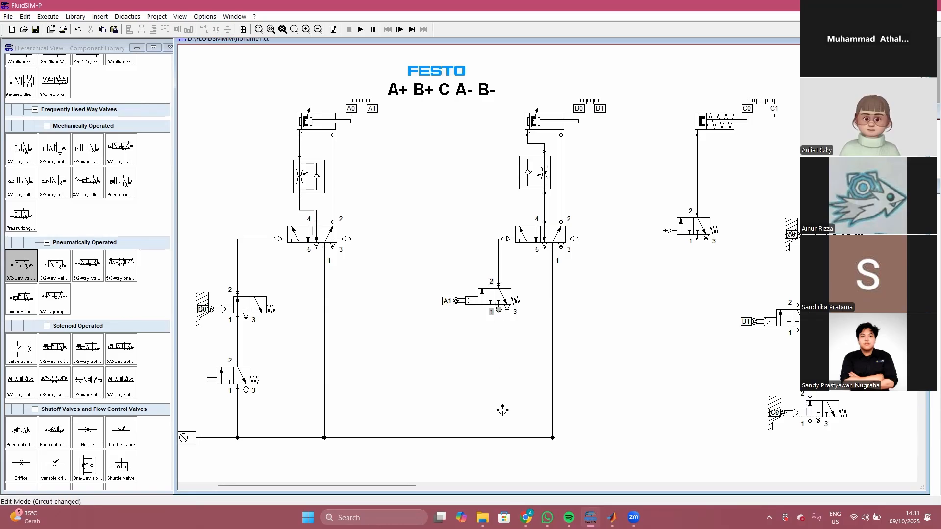
left_click_drag(500, 437, 500, 437)
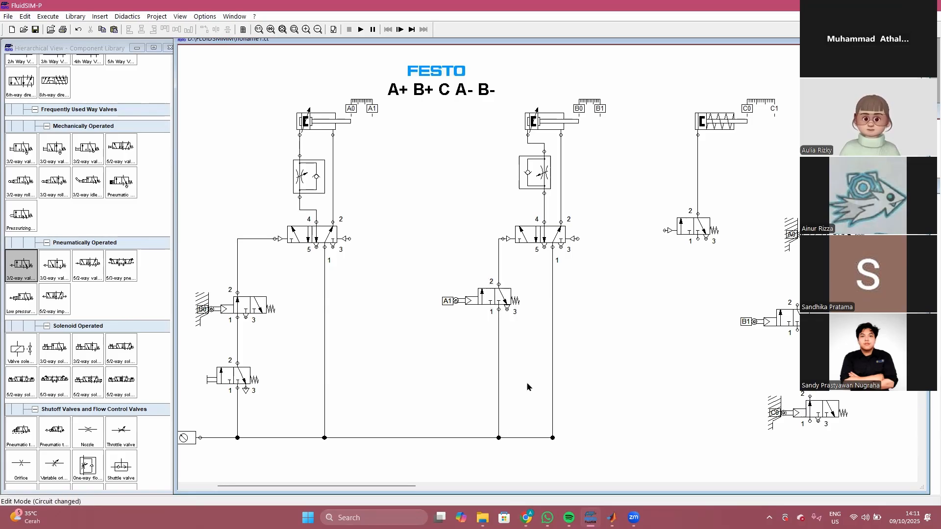
left_click_drag(790, 314, 662, 300)
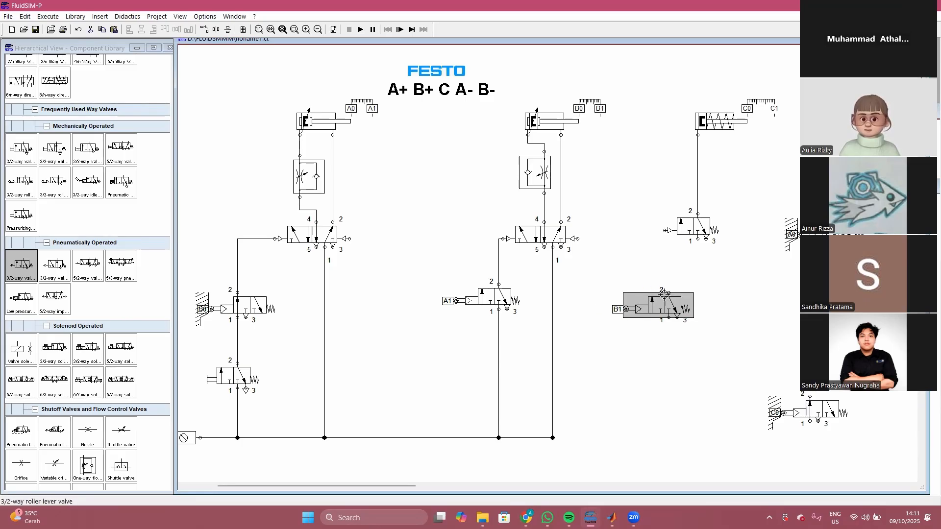
left_click(657, 246)
mouse_move(665, 229)
left_mouse_down()
mouse_move(669, 292)
mouse_move(577, 448)
mouse_move(554, 438)
left_mouse_up()
Step: Place the C0 roller valve beside cylinder A's valve and connect it between that valve's right pilot port and the supply line
left_click_drag(783, 398, 360, 331)
left_click(367, 284)
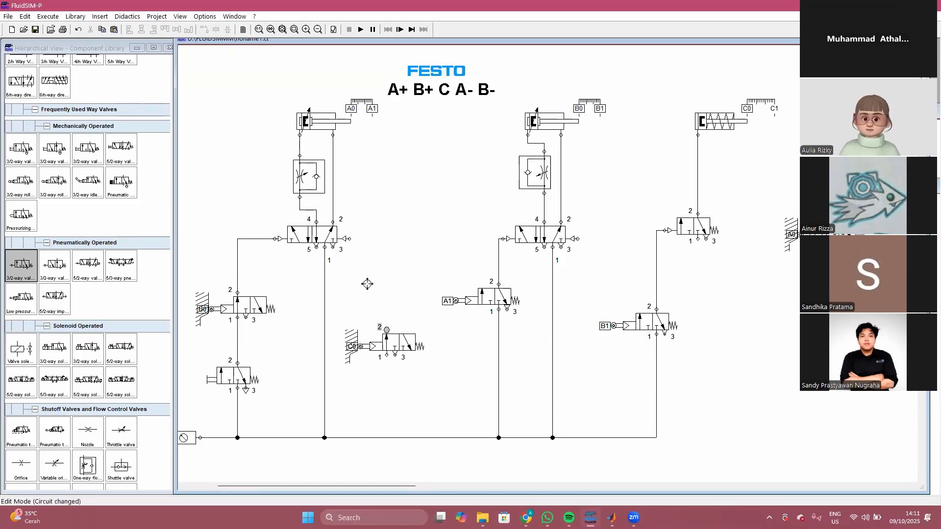
left_click_drag(387, 330, 350, 239)
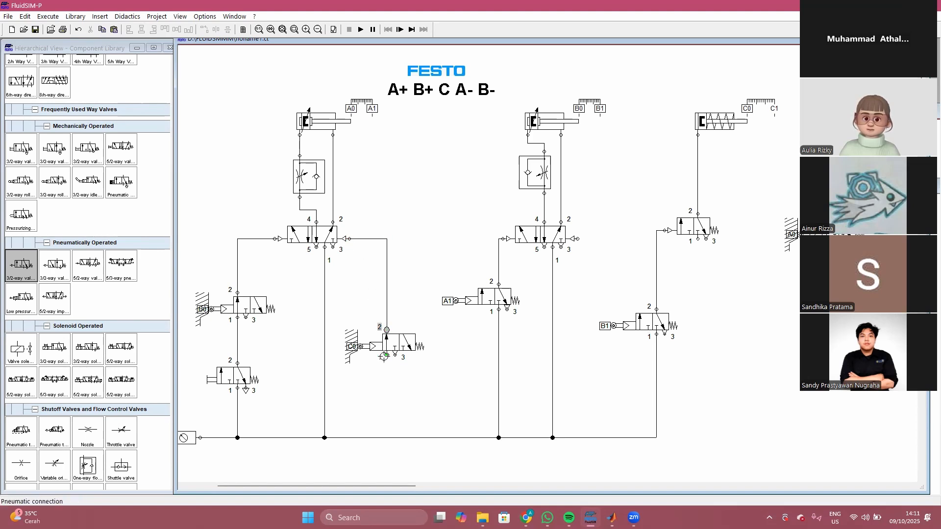
left_click_drag(387, 355, 380, 437)
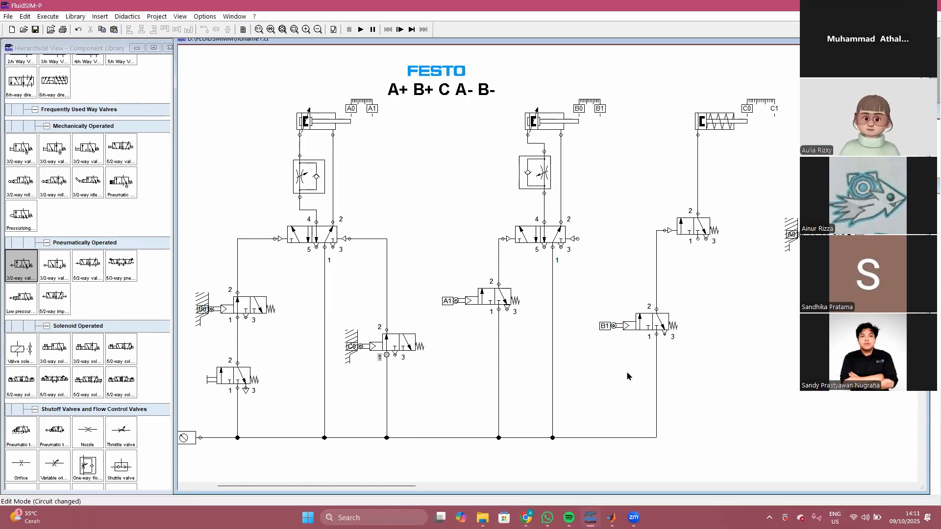
Step: Bring the A0 roller valve near cylinder B's valve, and shift cylinder C, its valve, the B1 valve and their supply line to the right
left_click_drag(833, 232, 595, 372)
left_click_drag(644, 95, 736, 313)
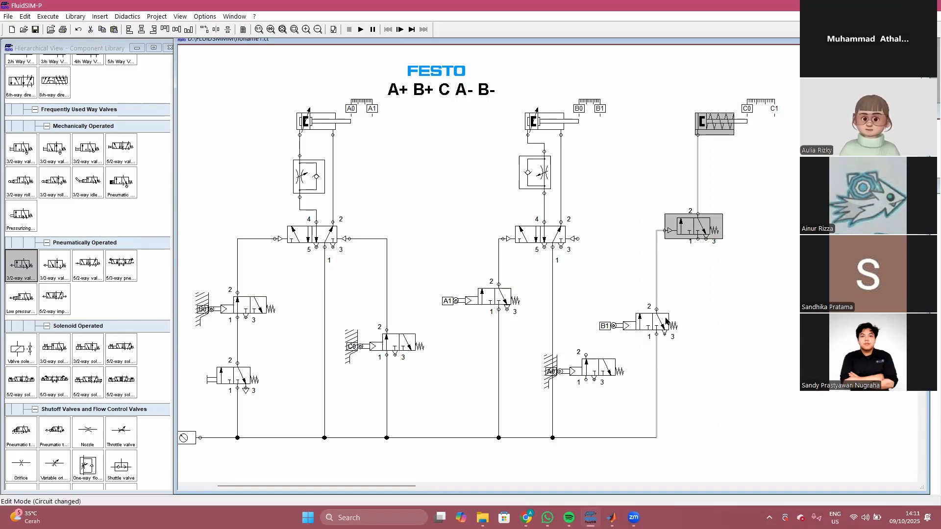
left_click(706, 355)
left_click_drag(608, 86, 783, 411)
left_click_drag(662, 319, 698, 316)
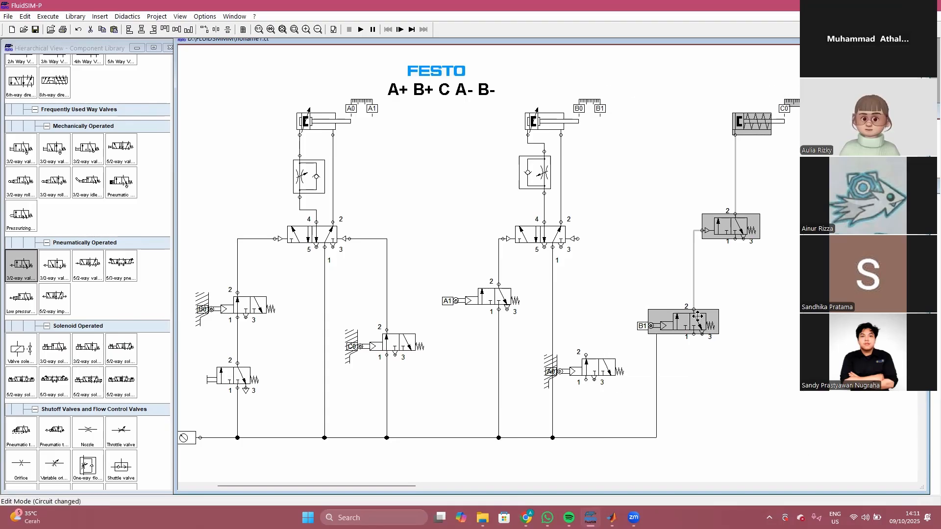
left_click_drag(657, 387, 694, 385)
Step: Move the A0 roller valve up and connect it between the right pilot port of cylinder B's valve and the supply line
left_click_drag(600, 363, 615, 276)
left_click_drag(578, 239, 599, 441)
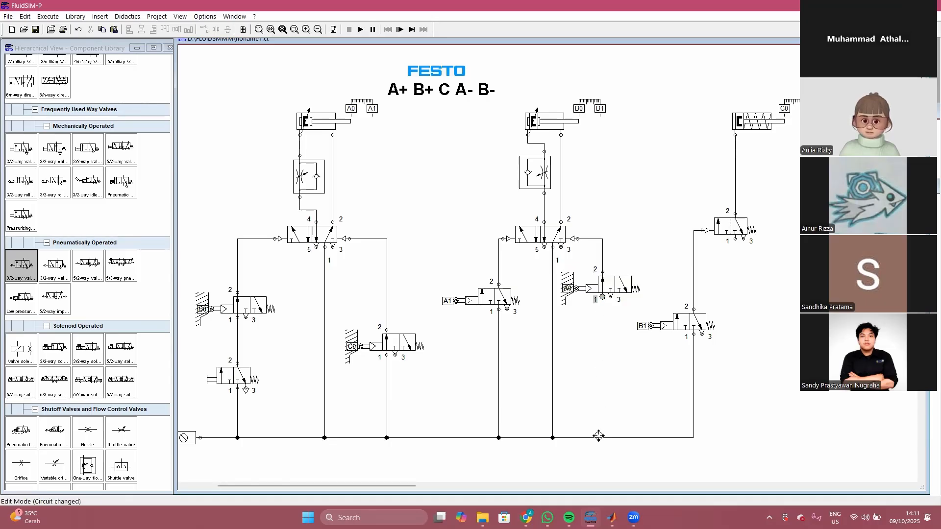
Step: Connect port 1 of the A0 roller valve and port 1 of cylinder C's 3/2-way valve to the supply line
left_click(599, 436)
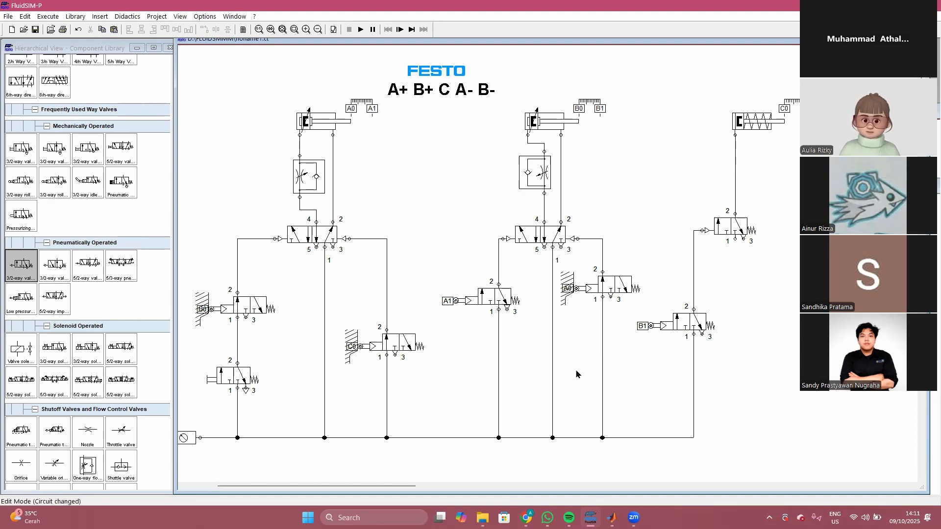
left_click(361, 30)
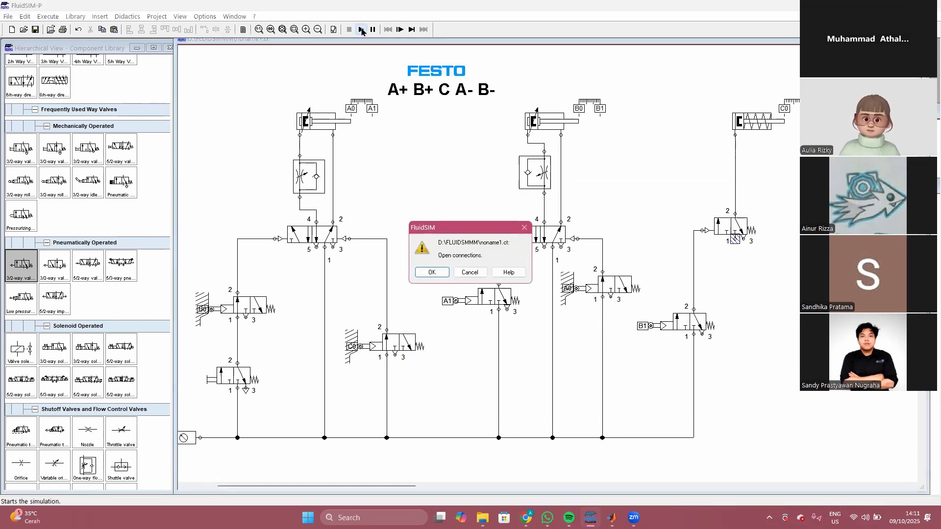
key("Escape")
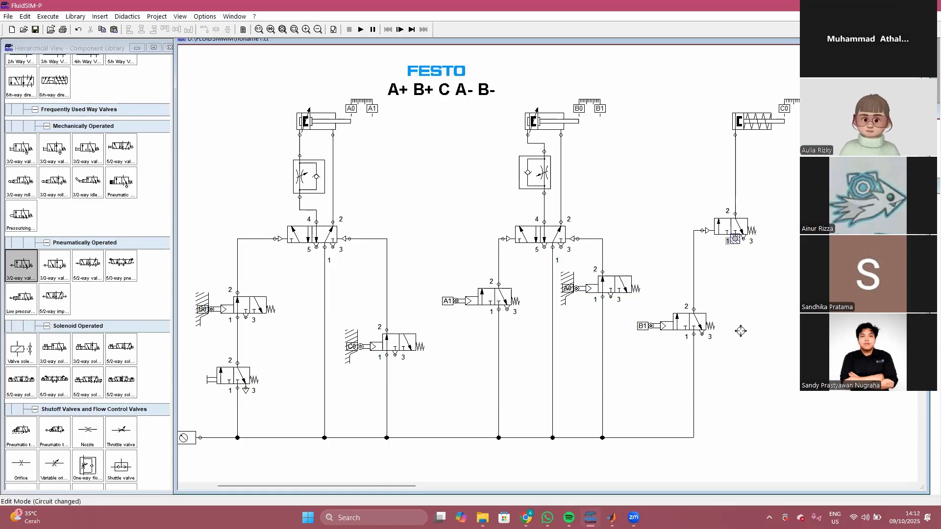
left_click_drag(708, 439, 709, 439)
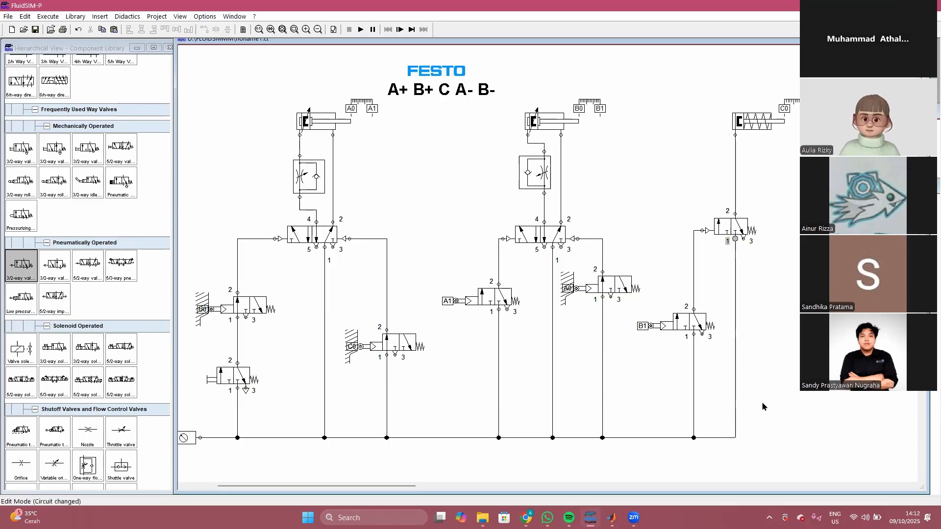
Step: Simulate the circuit, actuate the manual start valve, and stop the simulation
left_click(362, 29)
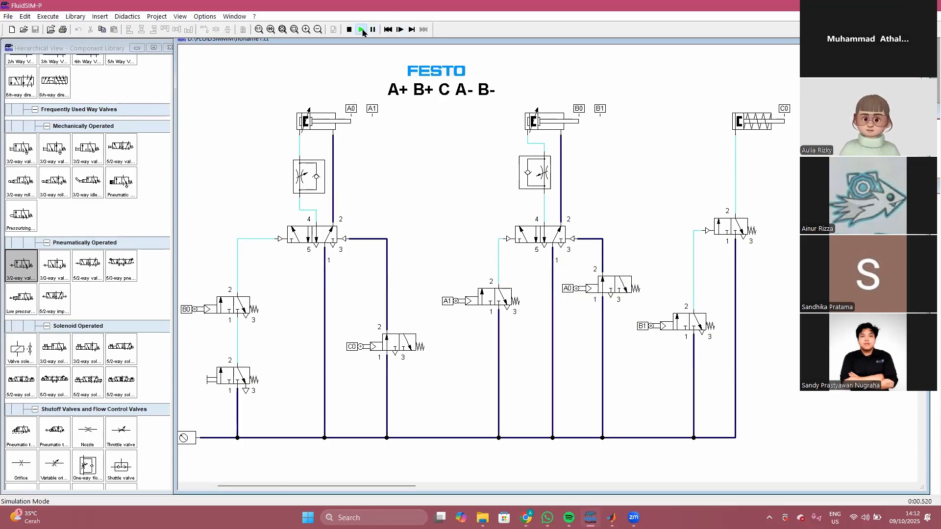
left_click(241, 379)
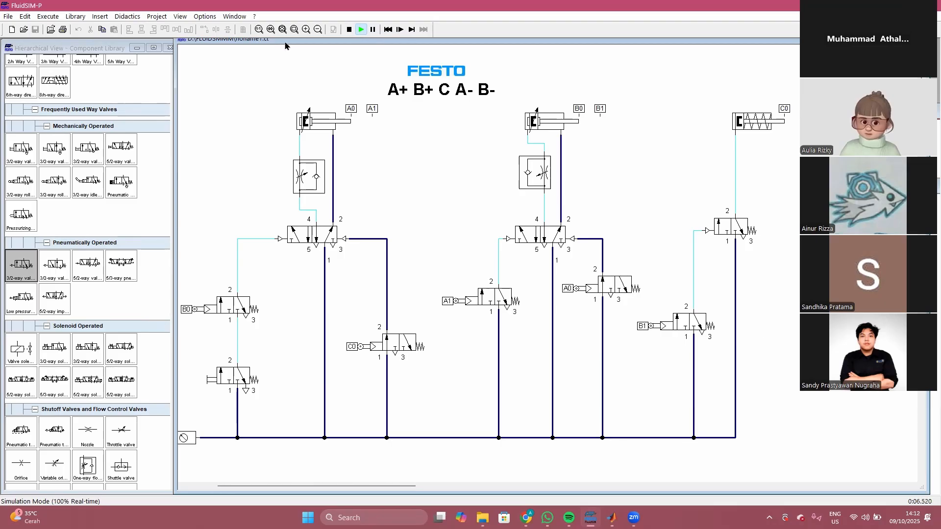
left_click(349, 30)
Step: Remove the C1 label with its begin and end positions from cylinder C's actuating labels and check its distance rule
double_click(752, 123)
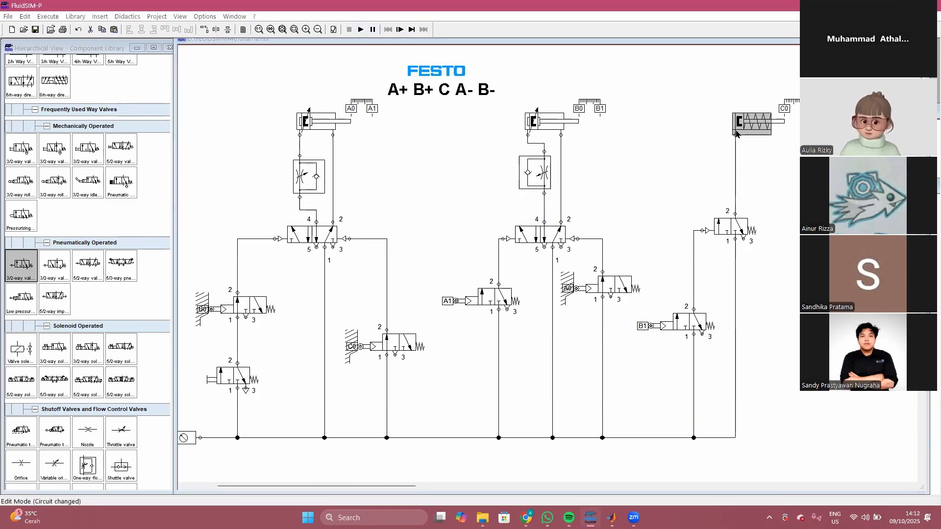
double_click(393, 212)
key("BackSpace")
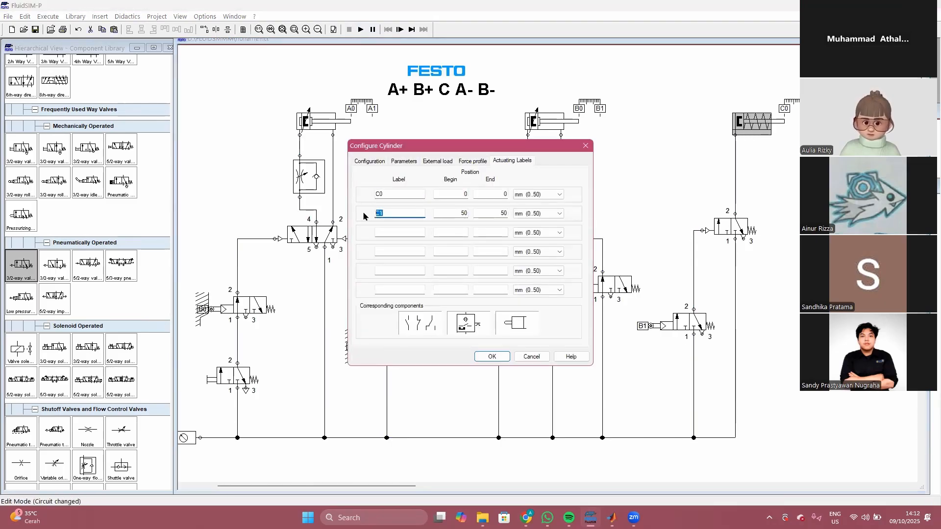
key("Tab")
key("BackSpace")
key("Tab")
key("Tab")
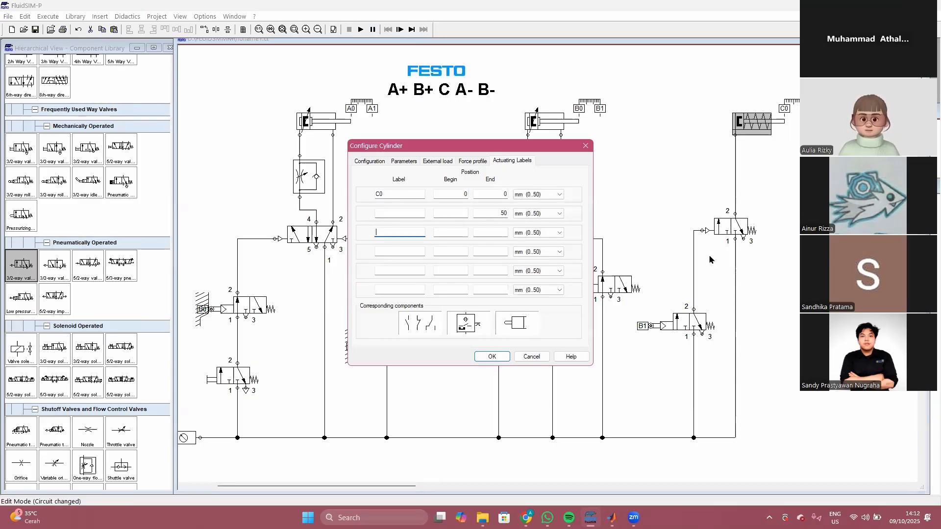
key("shift+Tab")
key("shift+Tab")
key("BackSpace")
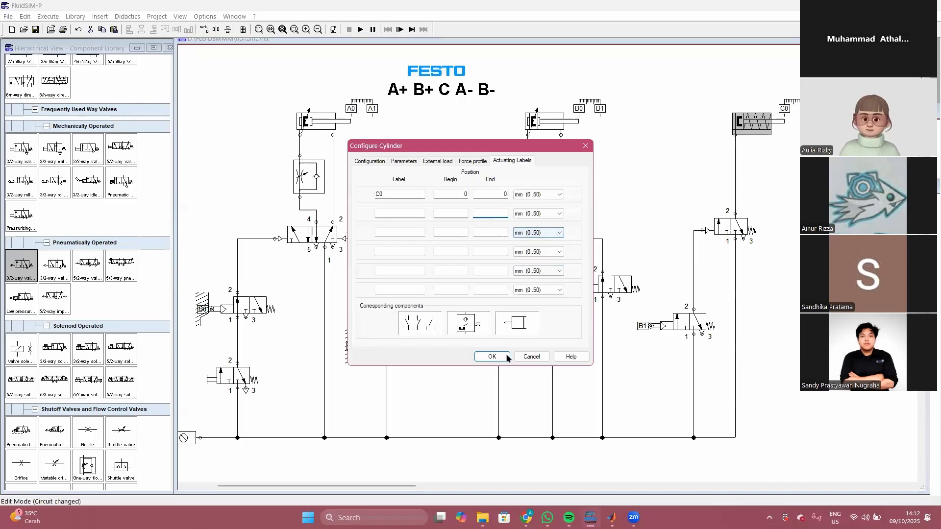
left_click(492, 357)
double_click(792, 103)
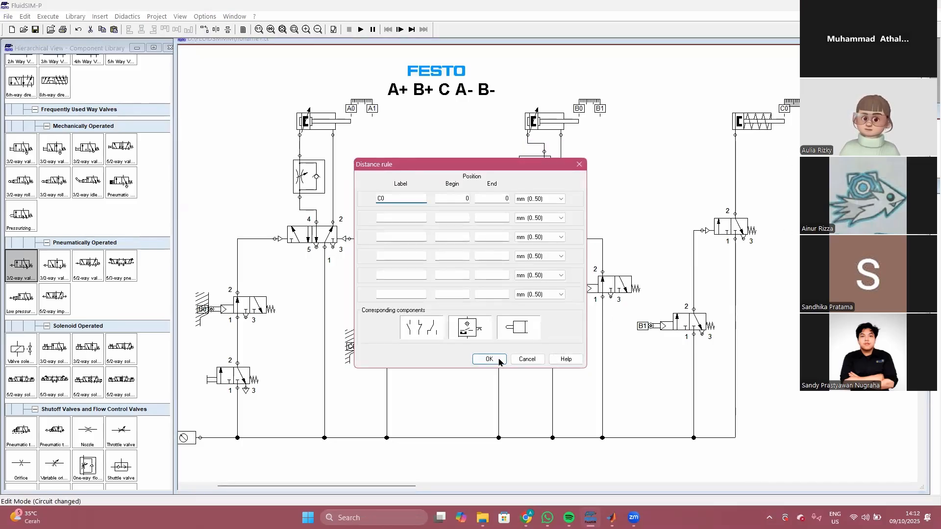
left_click(500, 361)
scroll(735, 269, "down", 10)
scroll(622, 357, "up", 7)
scroll(625, 356, "up", 4)
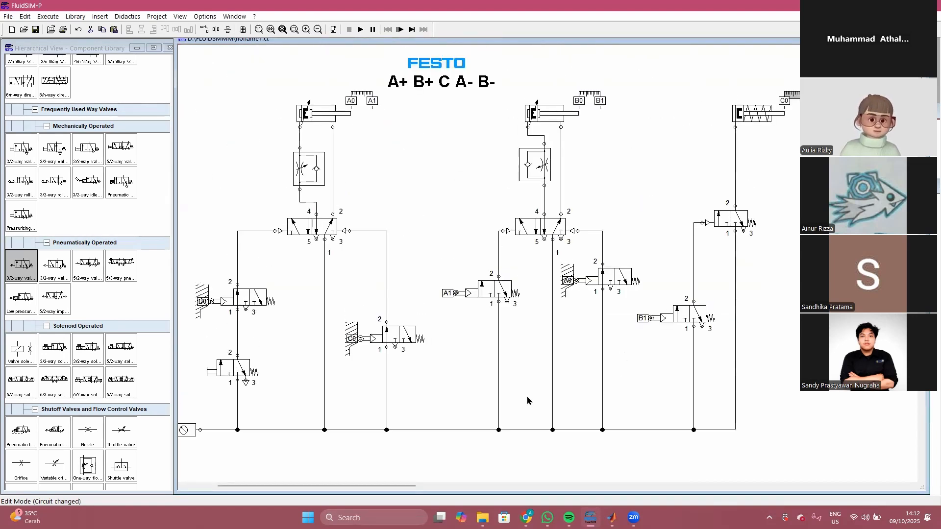
Step: Lower the system volume to 36
key("XF86AudioRaiseVolume")
key("XF86AudioLowerVolume")
key("XF86AudioLowerVolume")
key("XF86AudioLowerVolume")
key("XF86AudioLowerVolume")
key("XF86AudioLowerVolume")
key("XF86AudioLowerVolume")
key("XF86AudioLowerVolume")
key("XF86AudioLowerVolume")
key("XF86AudioLowerVolume")
key("XF86AudioLowerVolume")
key("XF86AudioLowerVolume")
key("XF86AudioLowerVolume")
key("XF86AudioLowerVolume")
key("XF86AudioLowerVolume")
key("XF86AudioLowerVolume")
key("XF86AudioLowerVolume")
key("XF86AudioLowerVolume")
key("XF86AudioLowerVolume")
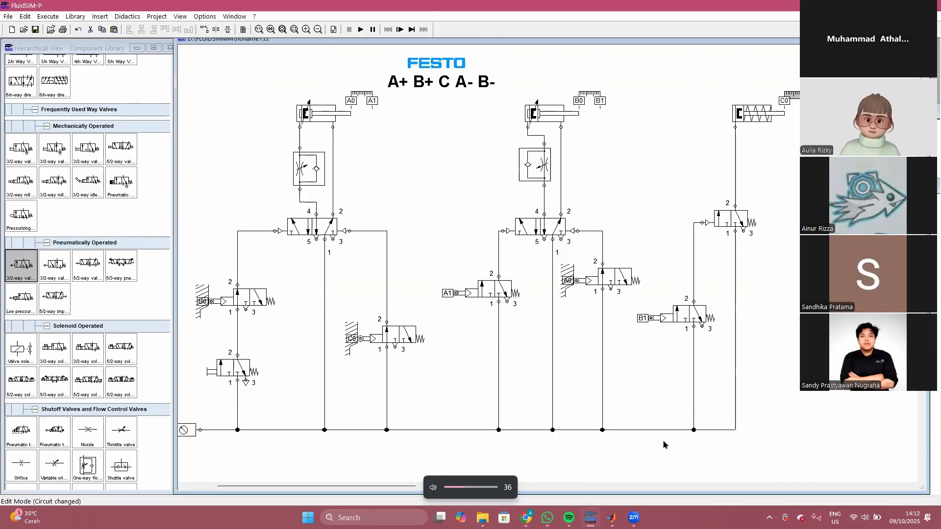
Step: Relabel the C0 roller valve that feeds the right pilot of cylinder A's valve as C1
scroll(387, 489, "left", 3)
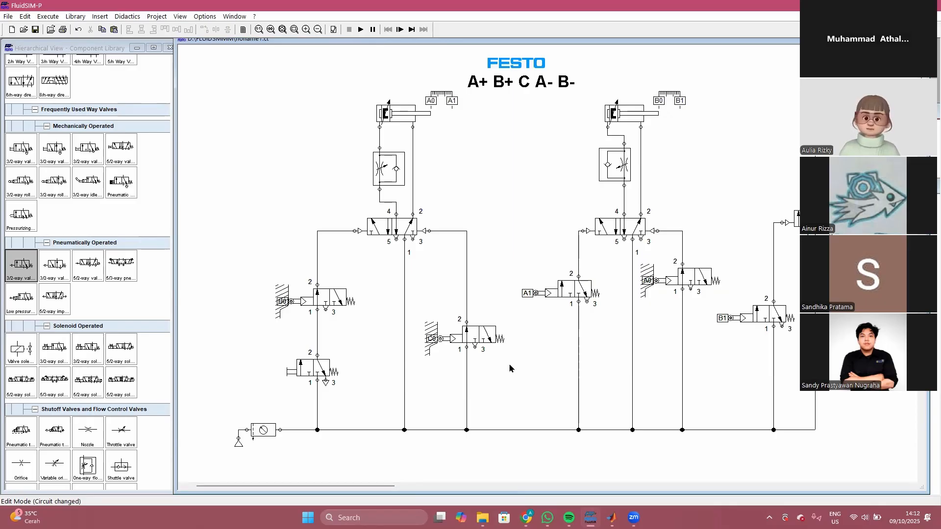
scroll(463, 354, "down", 1)
scroll(463, 354, "up", 1)
left_click_drag(350, 487, 363, 490)
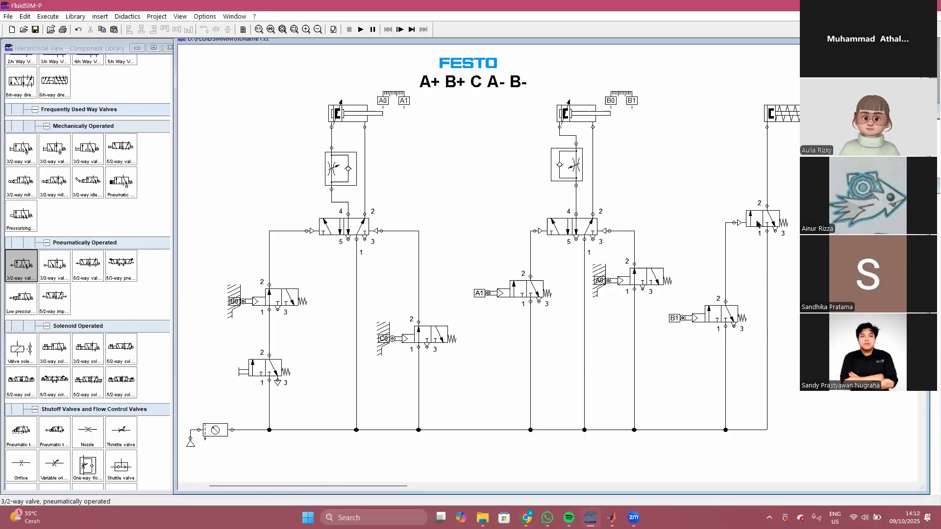
double_click(390, 339)
type("C1")
key("Return")
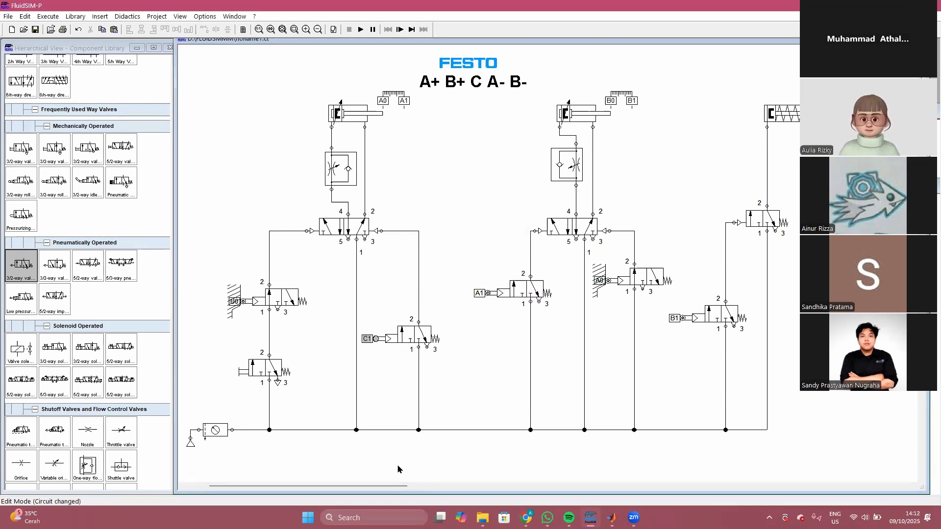
Step: Add an actuating label C1 to cylinder C with begin and end positions of 50 mm
left_click_drag(397, 489, 423, 488)
double_click(686, 116)
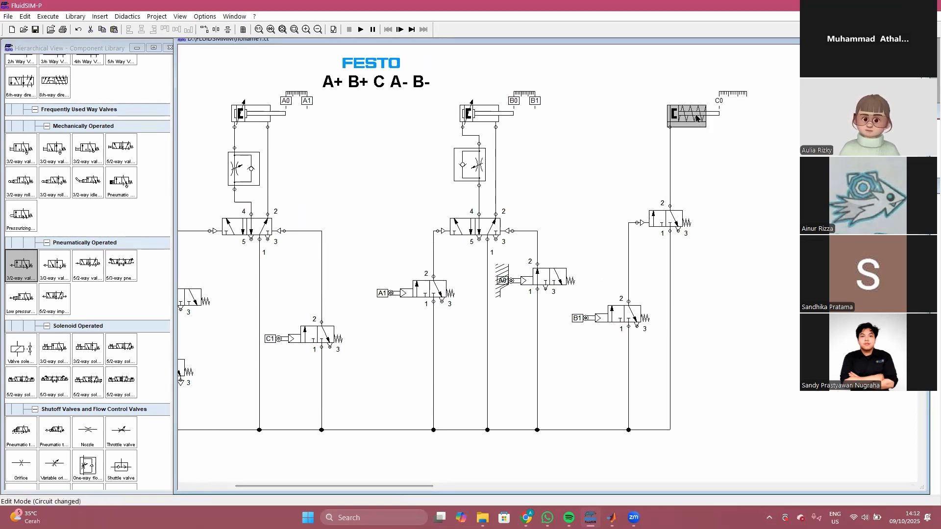
left_click(416, 211)
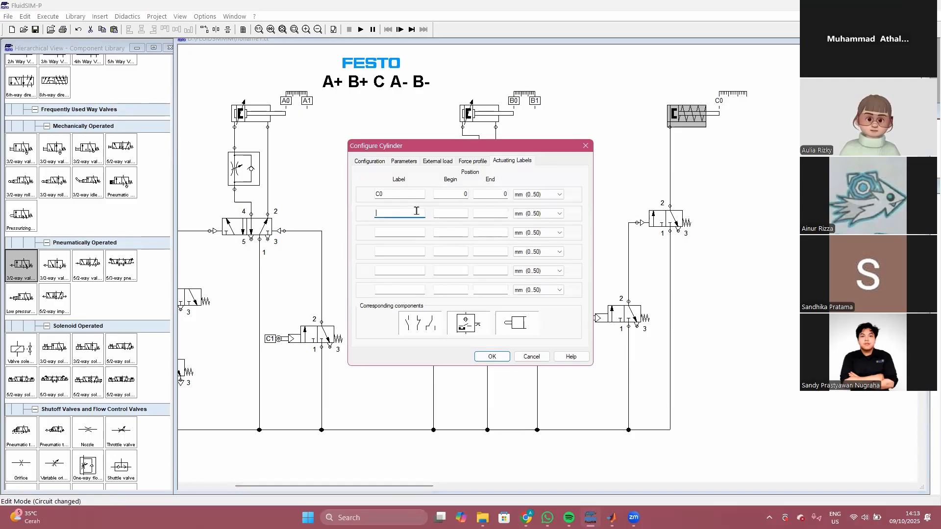
key("Tab")
key("Tab")
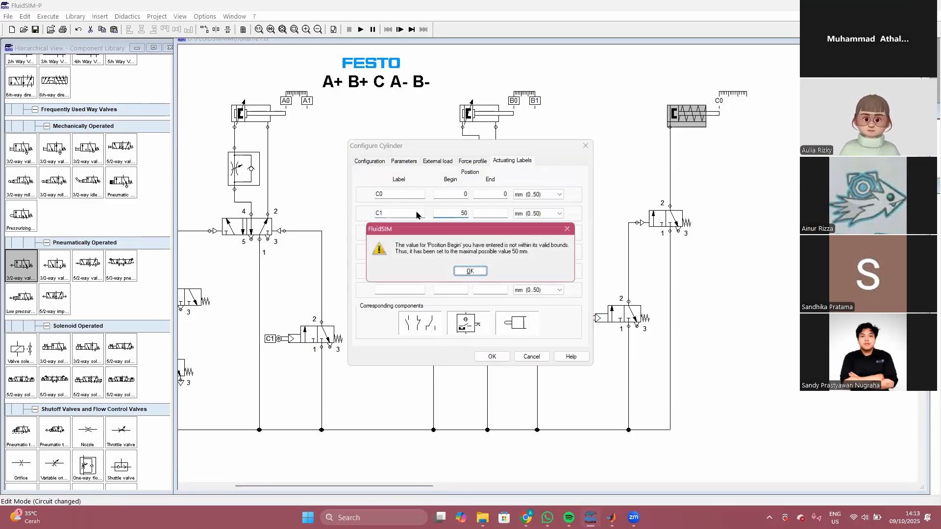
left_click(466, 274)
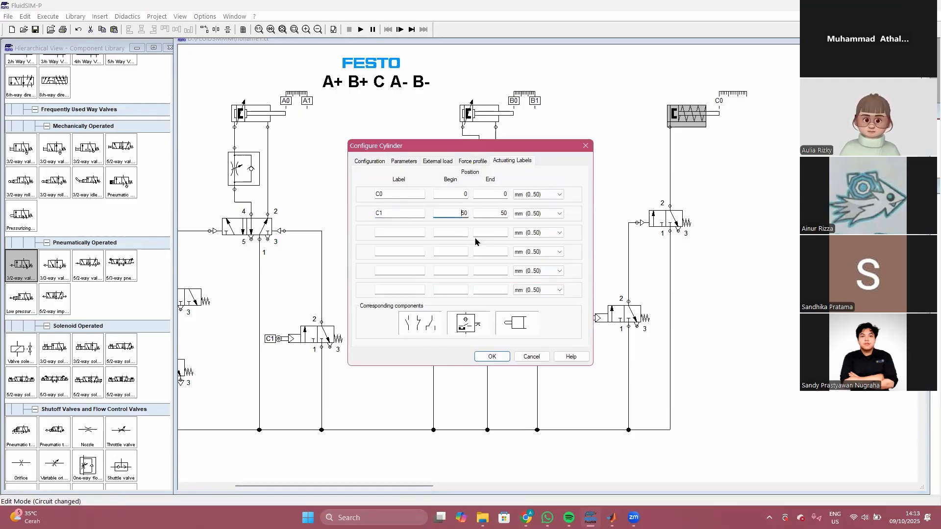
left_click(484, 356)
Step: Test the circuit with the C1 valve by running the simulation, actuating the manual start valve, and stopping it
left_click_drag(426, 487, 410, 489)
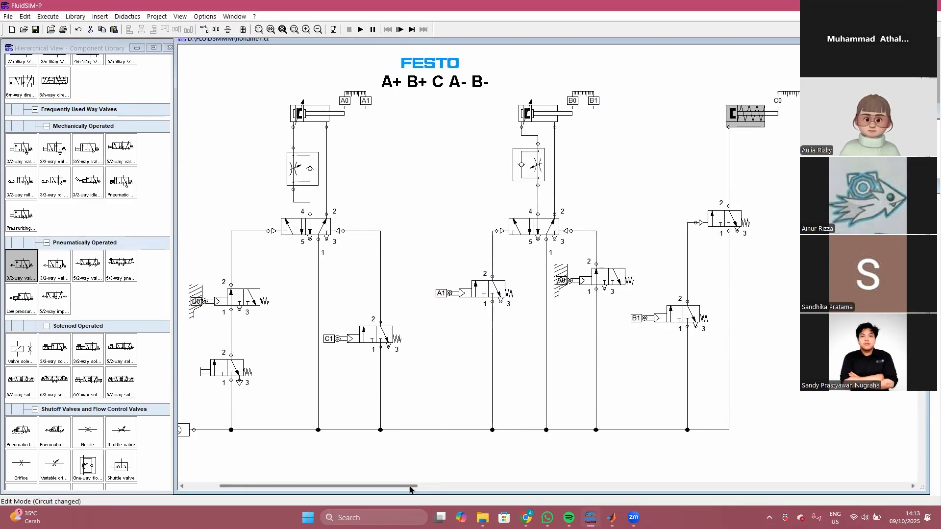
left_click(361, 29)
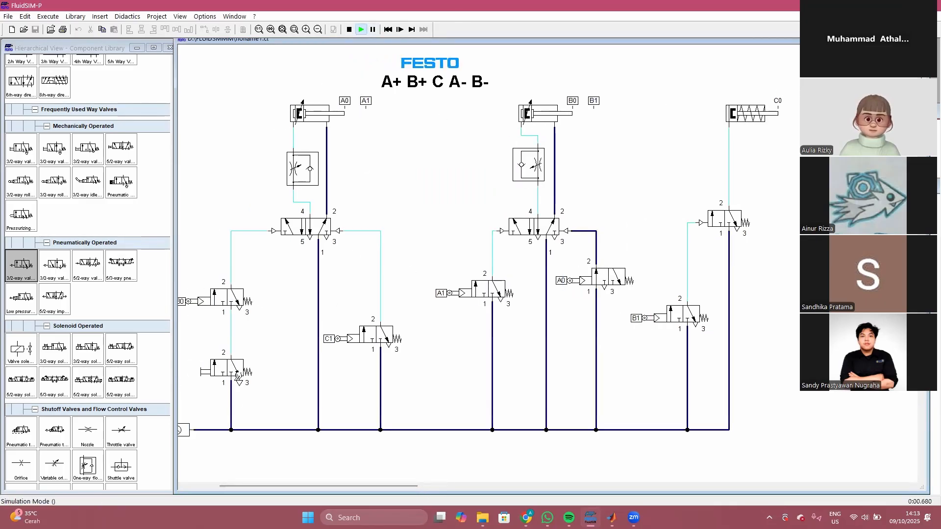
left_click(237, 375)
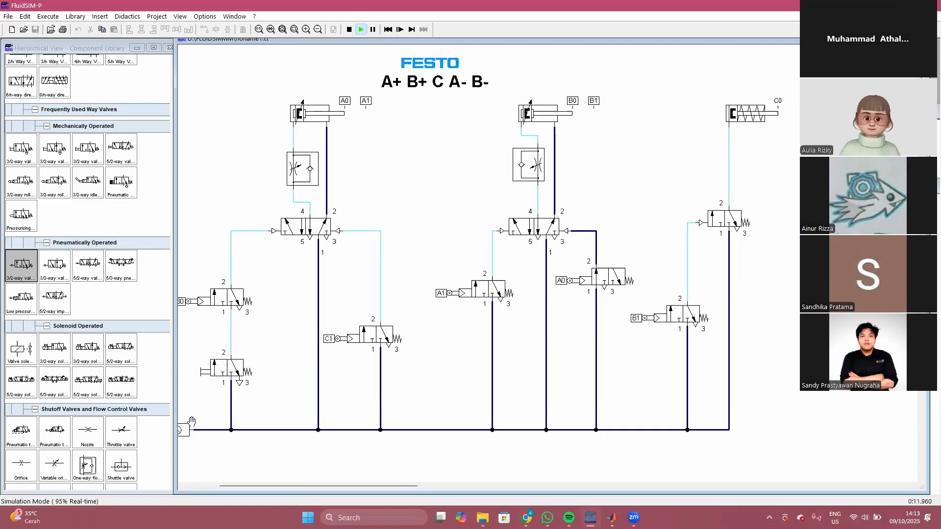
left_click(350, 30)
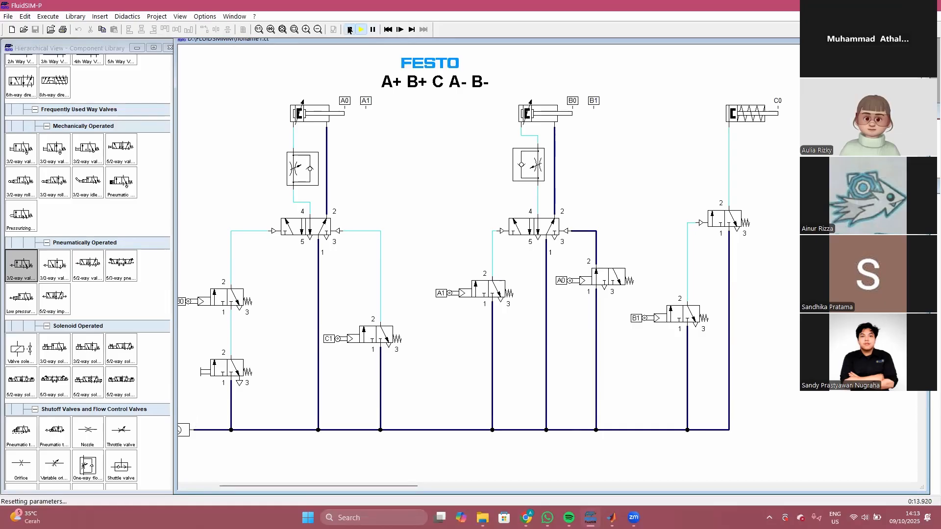
left_click(444, 87)
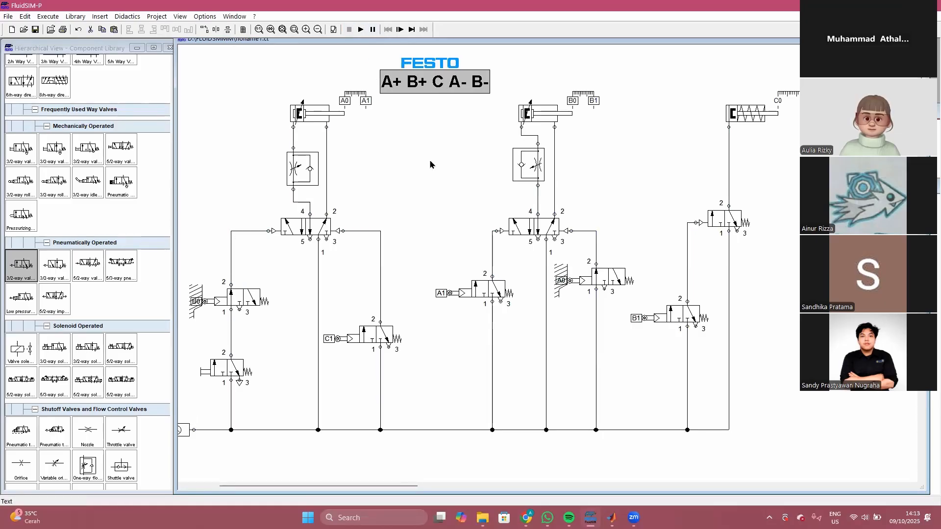
Step: Rerun the simulation twice, actuating the manual start valve to check the cylinder sequence, and stop each run
left_click(361, 30)
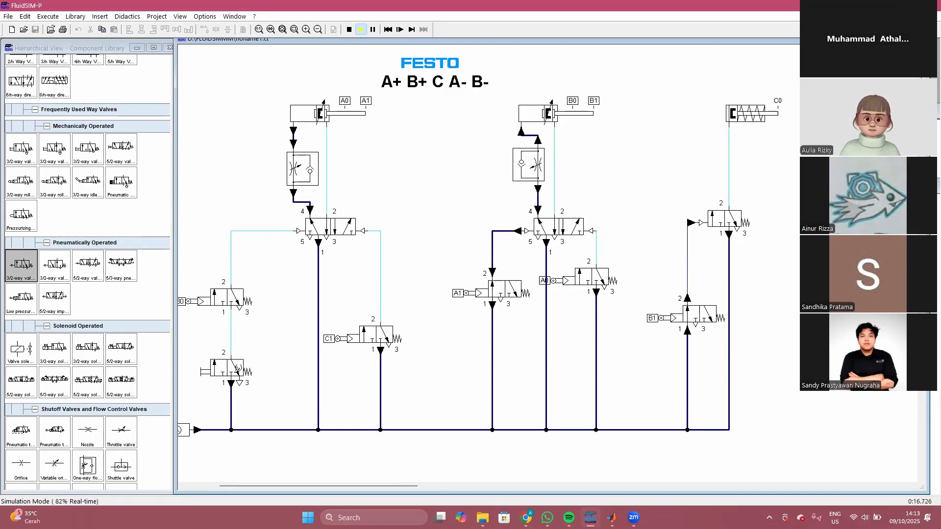
left_click(350, 30)
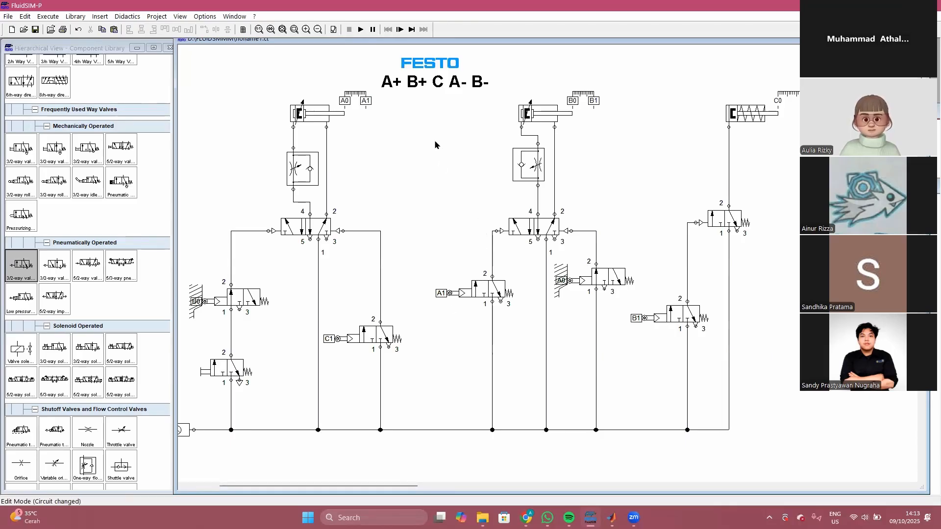
left_click(361, 30)
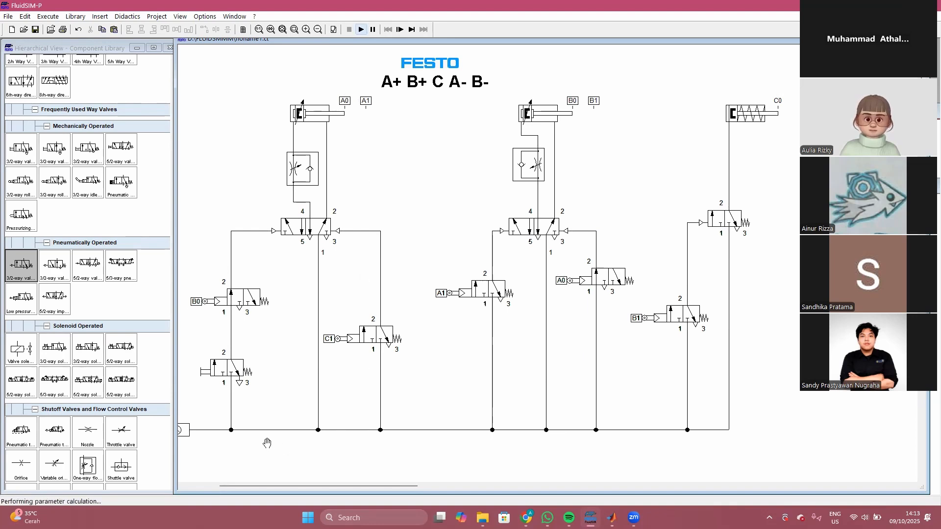
left_click(227, 361)
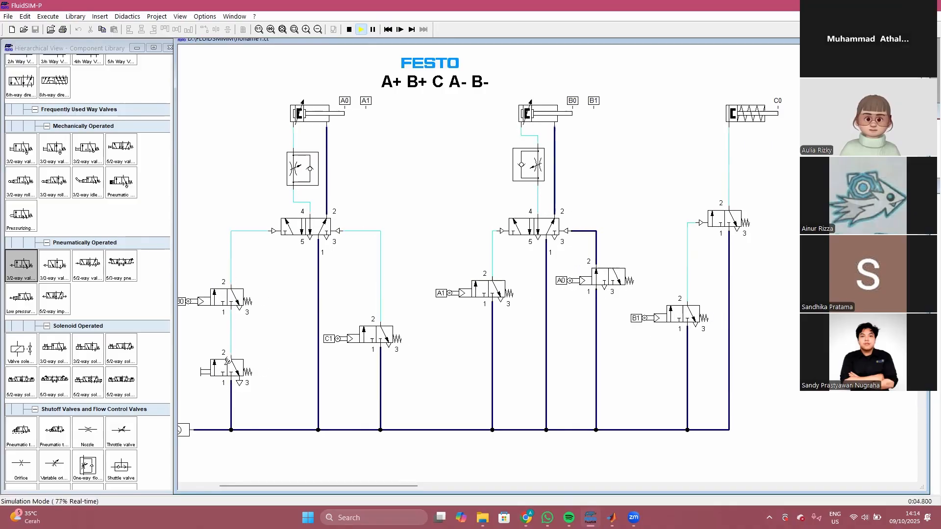
left_click(350, 30)
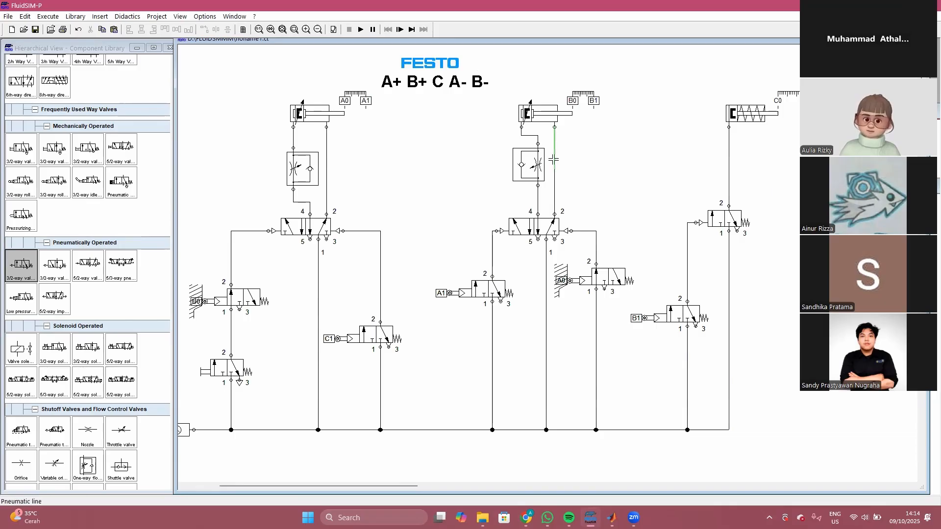
Step: Try a copied one-way flow control valve between cylinder B's rod-side port and port 2 of its valve in simulation, and delete it again
left_click(535, 178)
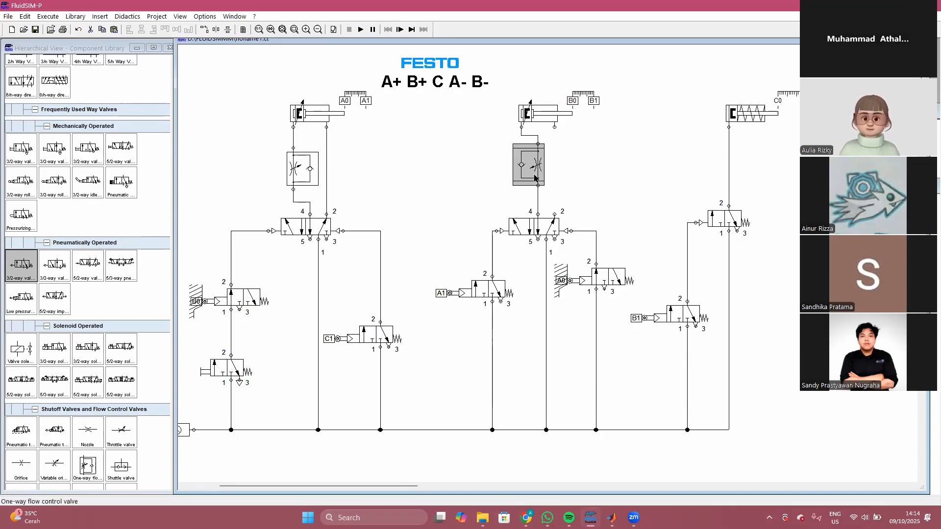
left_click_drag(592, 177, 555, 126)
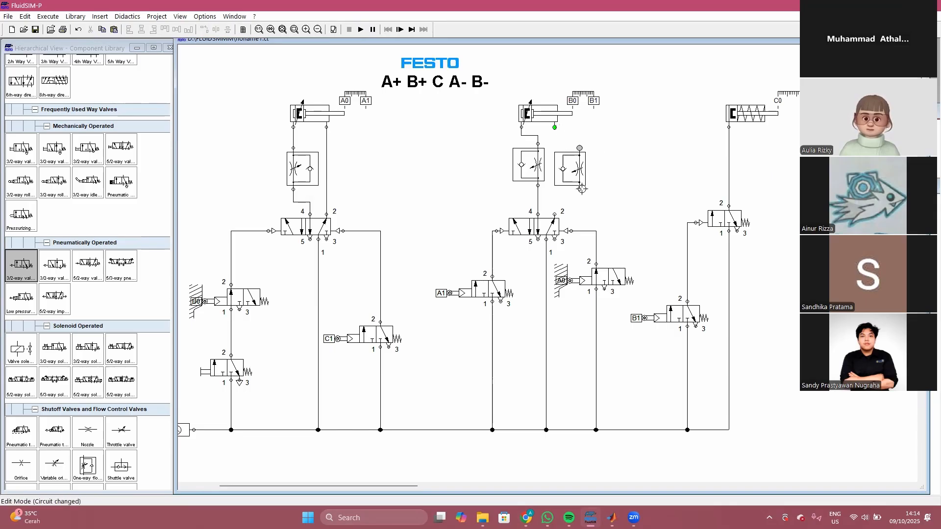
left_click_drag(558, 211, 554, 214)
key("F9")
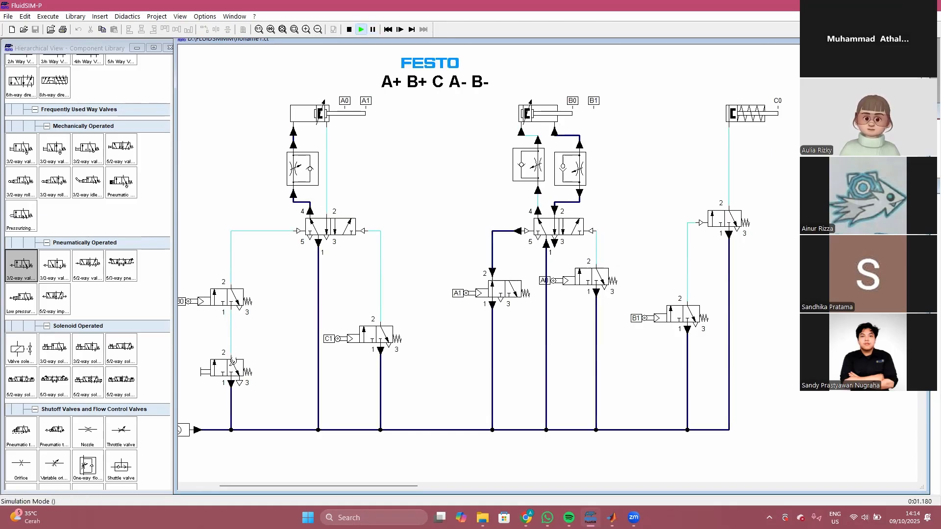
left_click(349, 29)
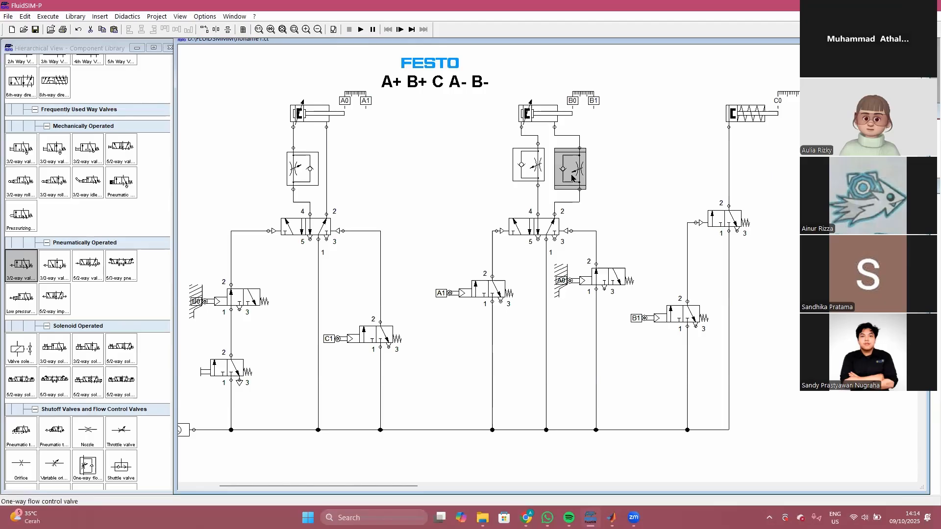
key("Delete")
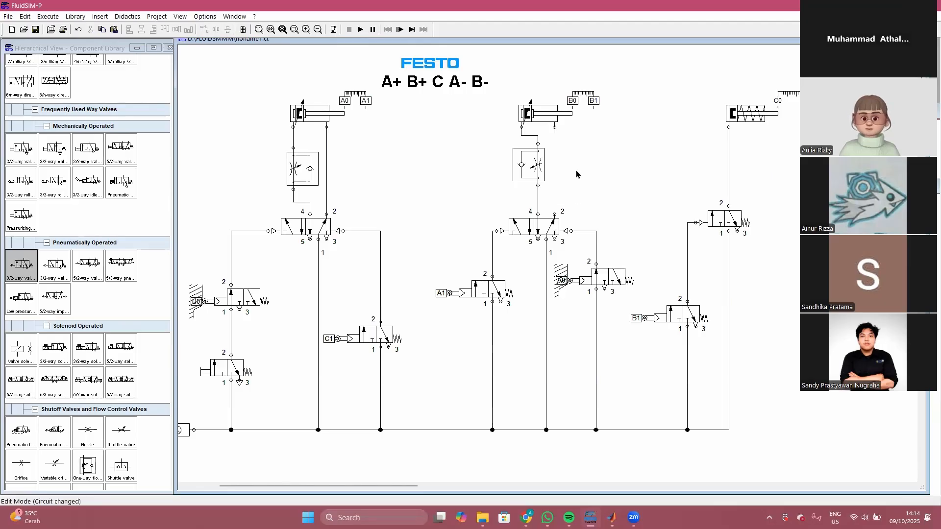
Step: Try a copy of cylinder A's one-way flow control valve between cylinder B's rod-side port and port 2 of its valve in simulation
left_click(308, 178)
left_click_drag(308, 178, 574, 175)
left_click_drag(556, 144, 554, 127)
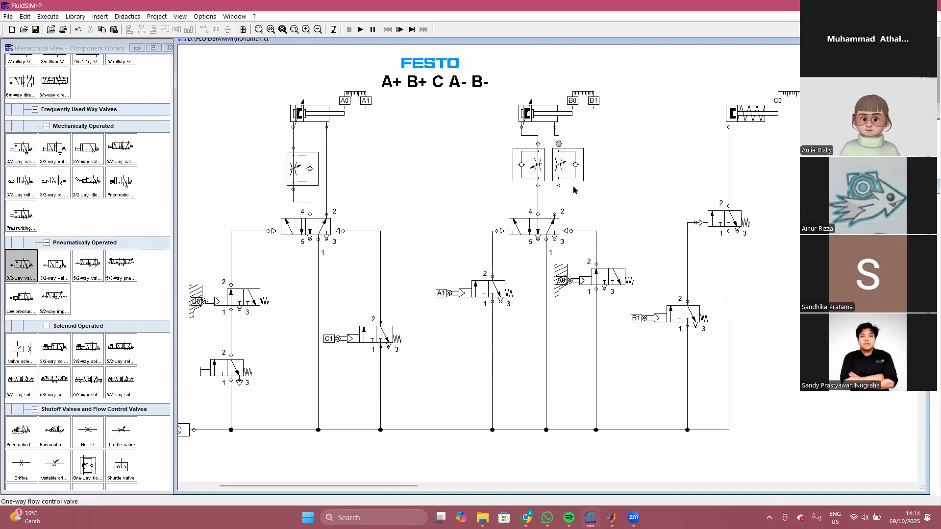
left_click(361, 30)
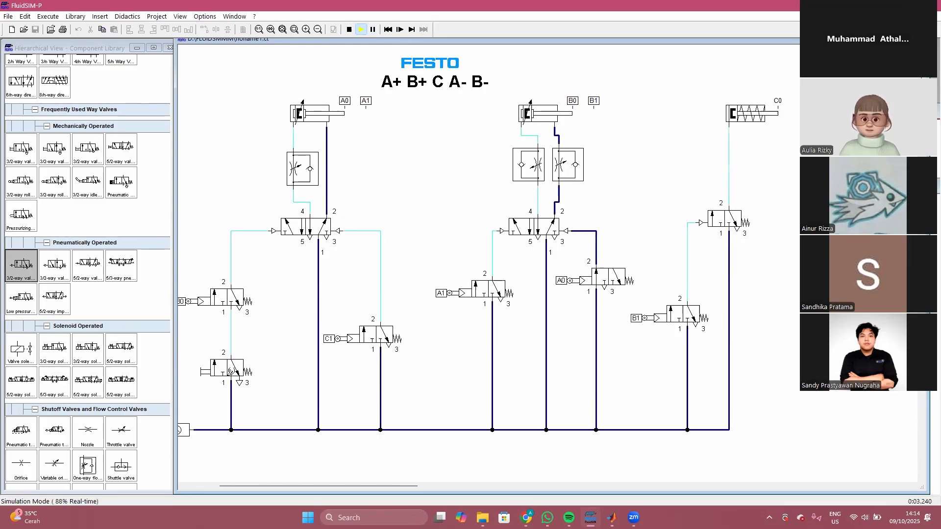
left_click(348, 30)
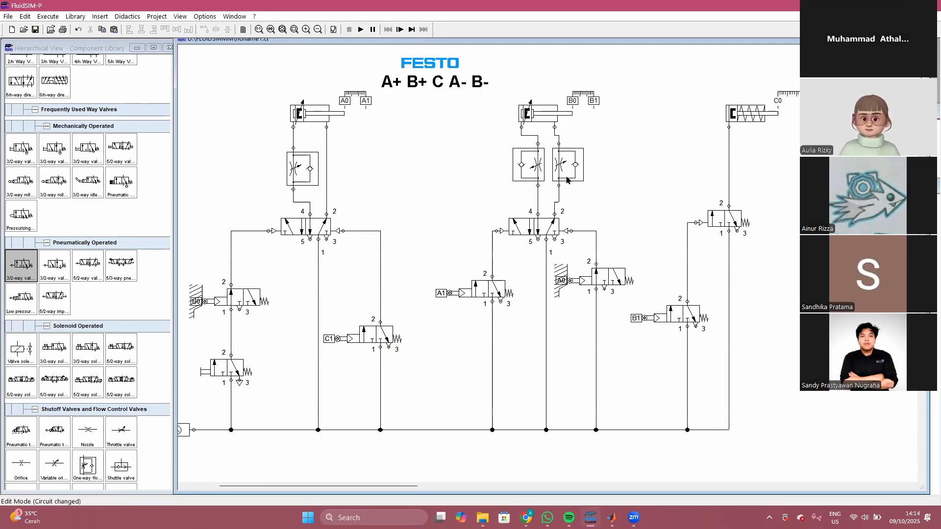
Step: Delete the copied rod-side flow control valve and connect cylinder B's rod-side port directly to port 2 of its 5/2-way valve
left_click(568, 164)
key("Delete")
left_click_drag(555, 127, 555, 214)
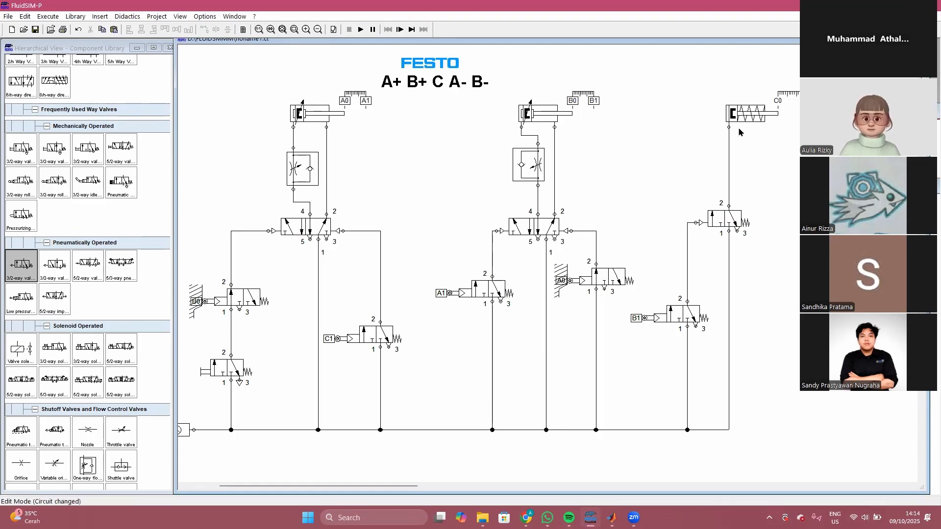
Step: Change the circuit's title text to "A+ B+ C+ A- B- C-"
left_click(446, 89)
double_click(445, 89)
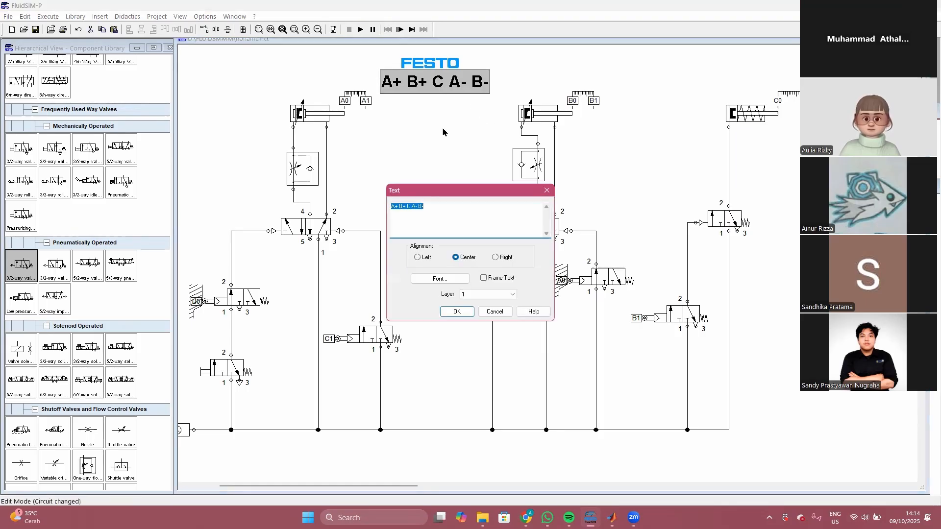
left_click(412, 206)
type("+")
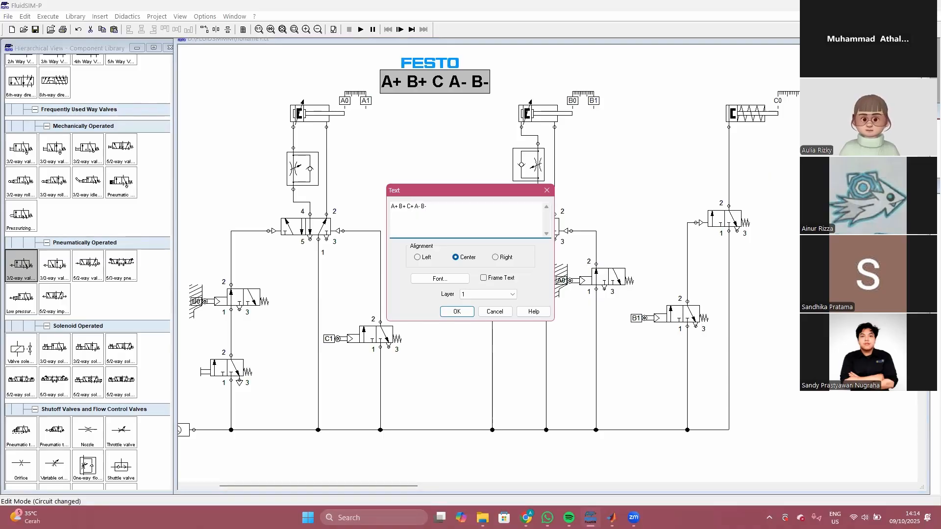
type(" C+ A-")
key("Return")
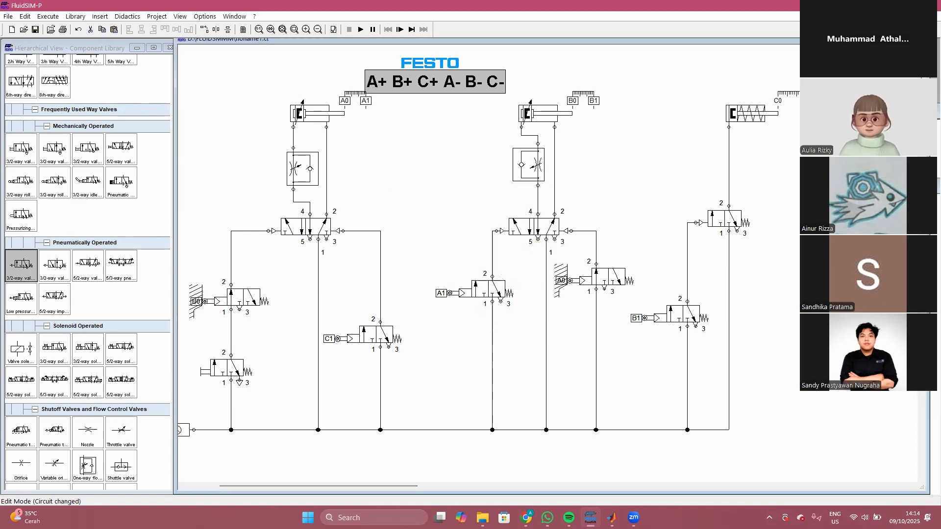
Step: Run the simulation, actuate the manual start valve to check the cylinder sequence, and stop the run
left_click(361, 29)
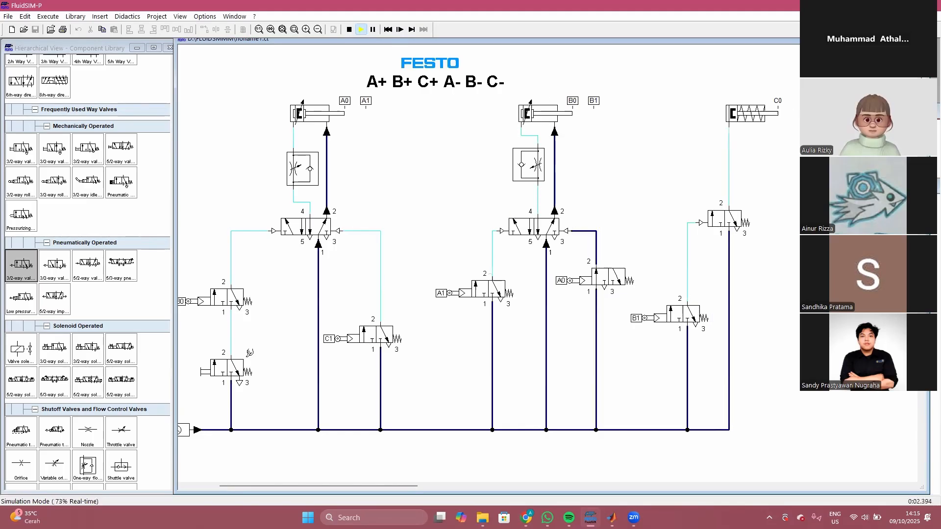
left_click(234, 363)
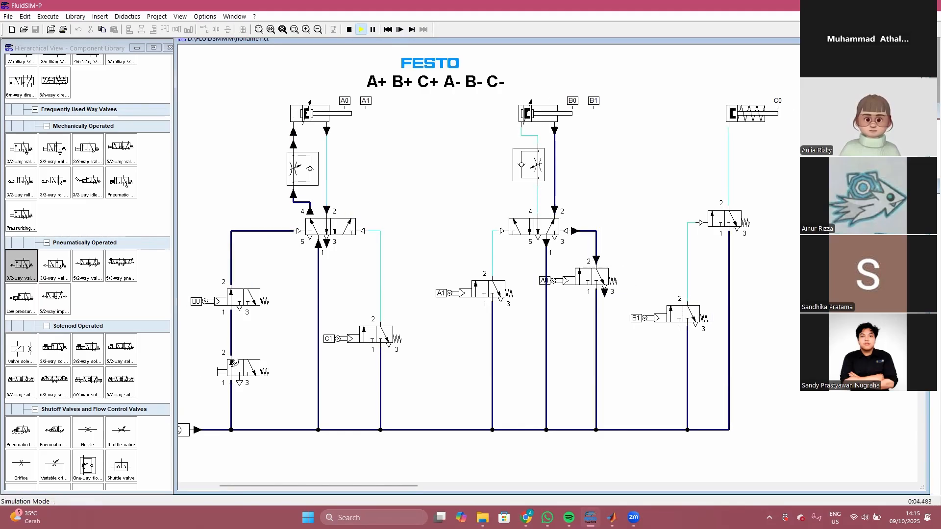
left_click(349, 30)
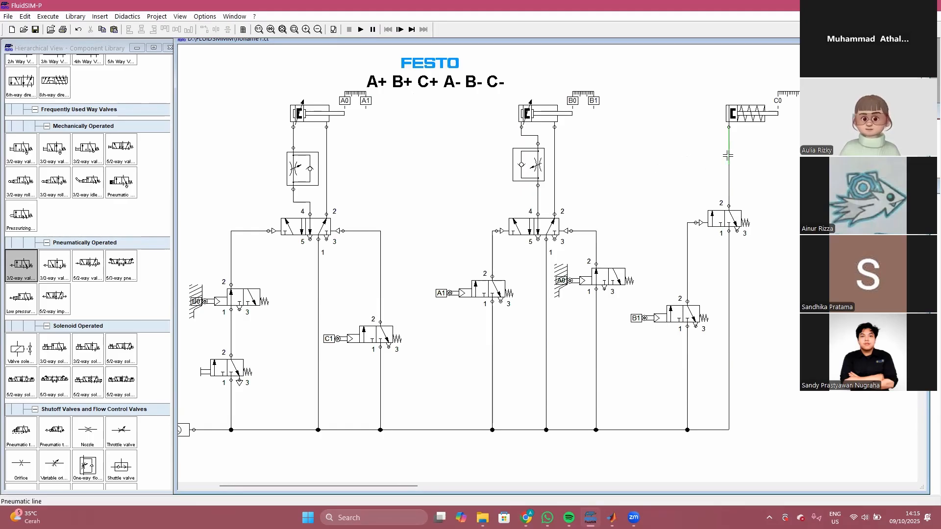
Step: Insert a copy of cylinder B's one-way flow control valve between cylinder C and its 3/2-way valve, and simulate with the manual start valve
left_click(530, 165)
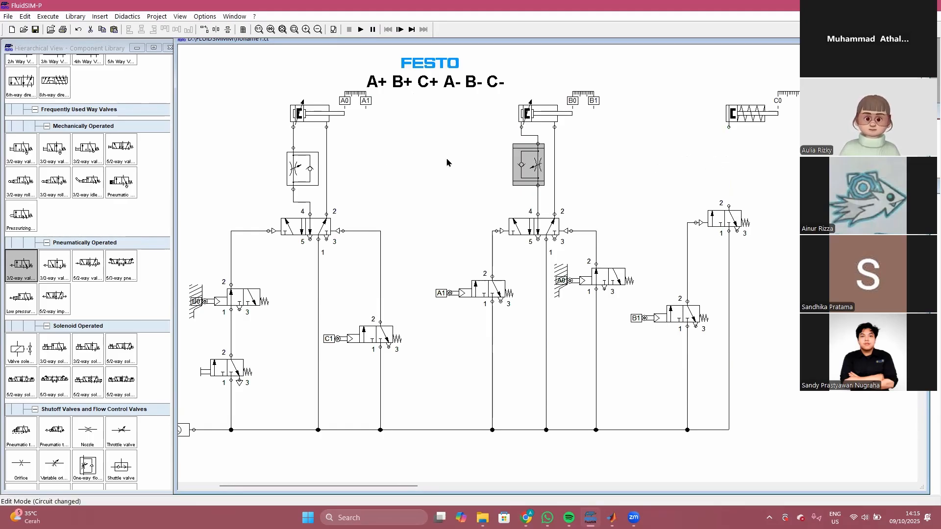
left_click_drag(540, 165, 729, 206, "ctrl")
left_click(729, 136)
left_click(361, 31)
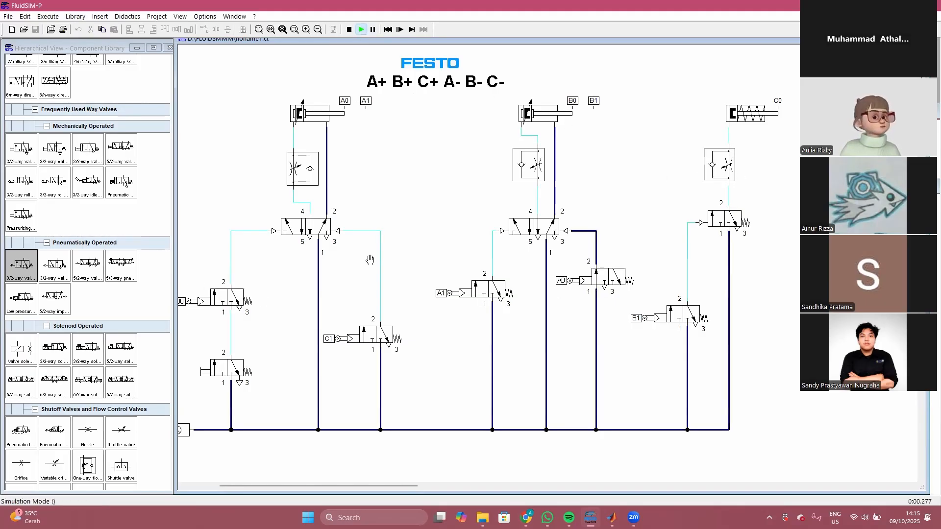
left_click(232, 376)
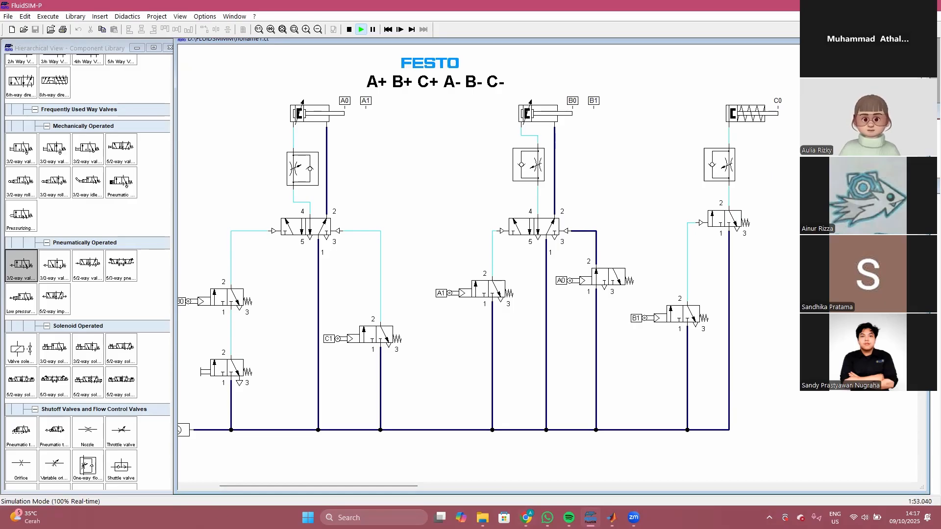
Step: Switch to the Chrome browser and search Google in a new tab for images of "ONE WAY MATERING IN"
key("alt+Tab")
key("ctrl+t")
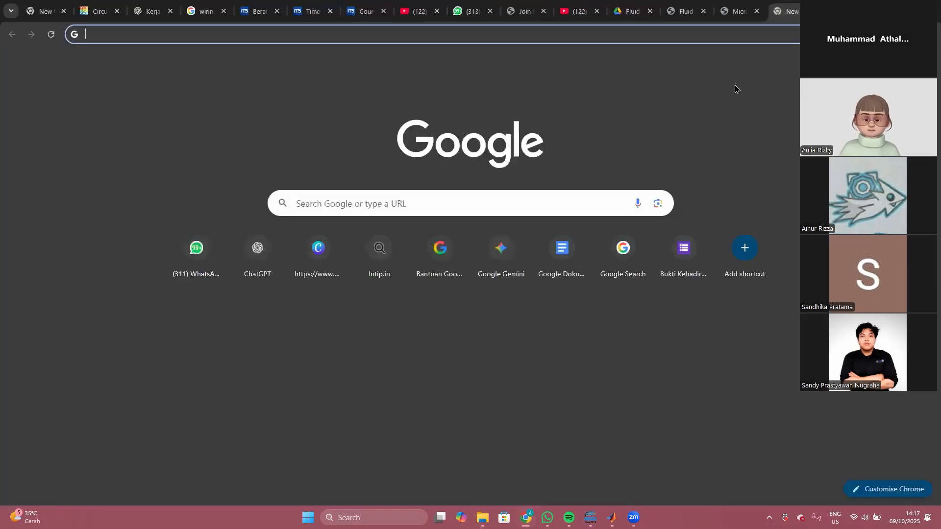
type("ONE WAY MATERING IN")
key("Return")
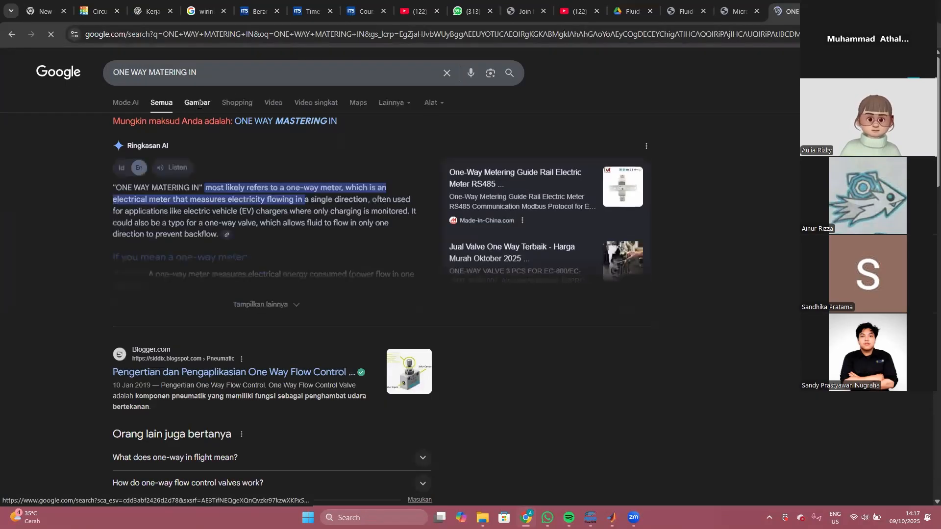
left_click(198, 103)
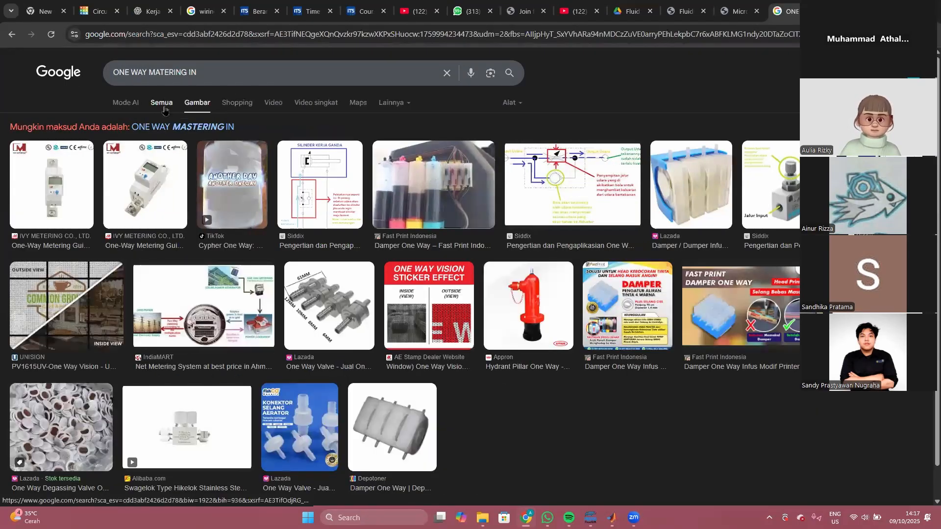
Step: Refine the web search to "ONE WAY VALVE MATERING IN" and look through the general results
left_click(163, 104)
left_click(146, 73)
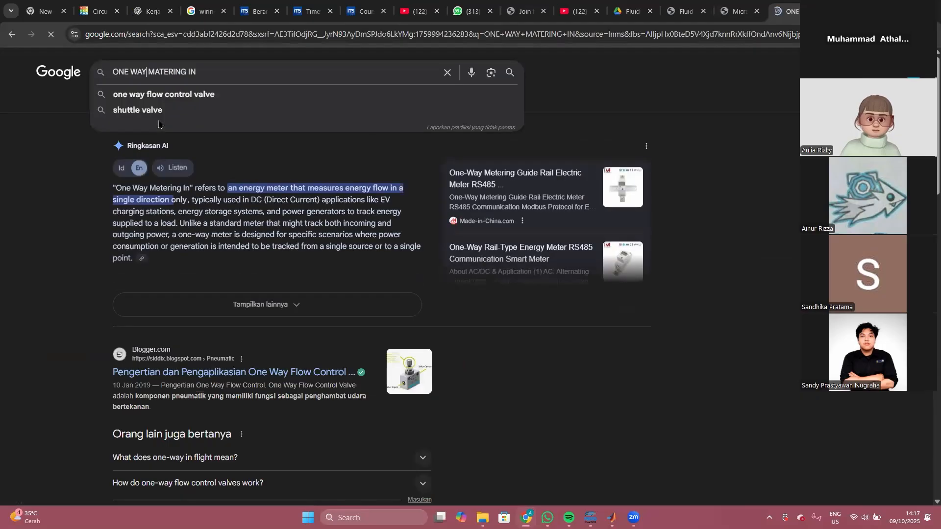
type("VALVE")
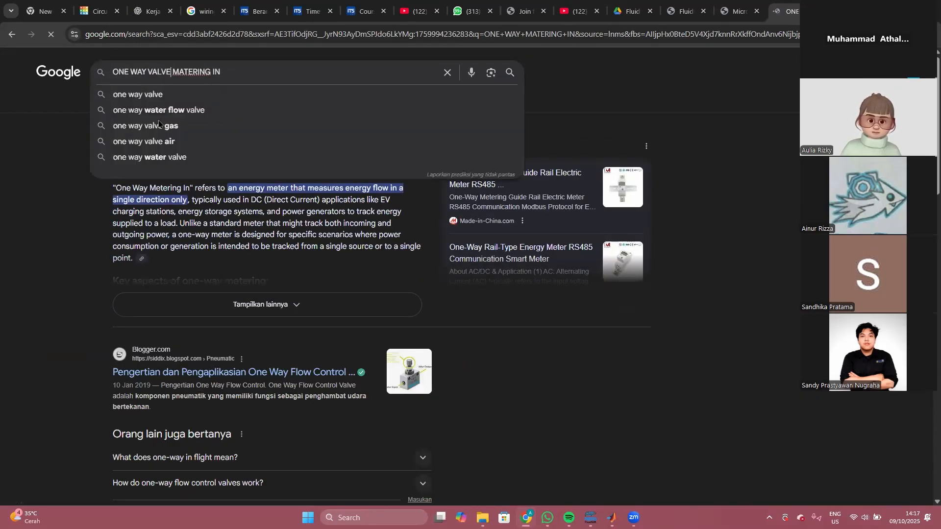
key("Return")
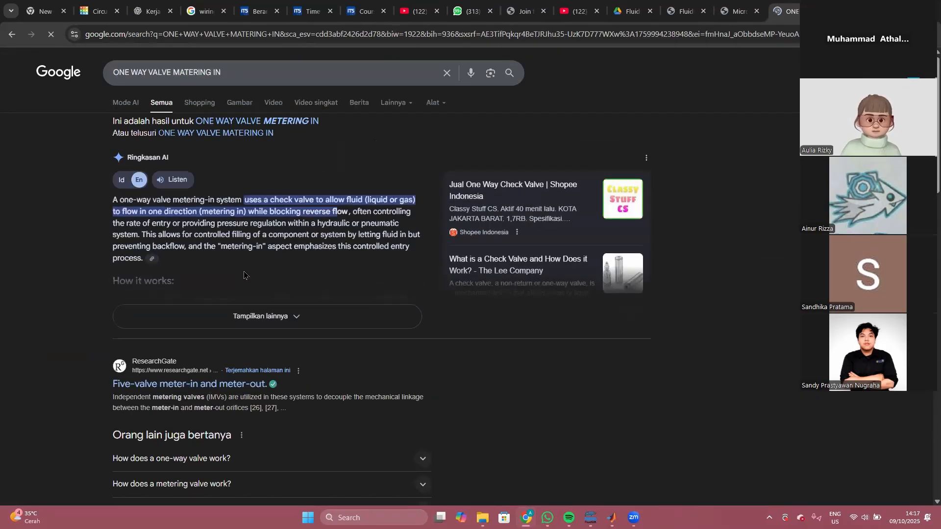
scroll(244, 276, "down", 8)
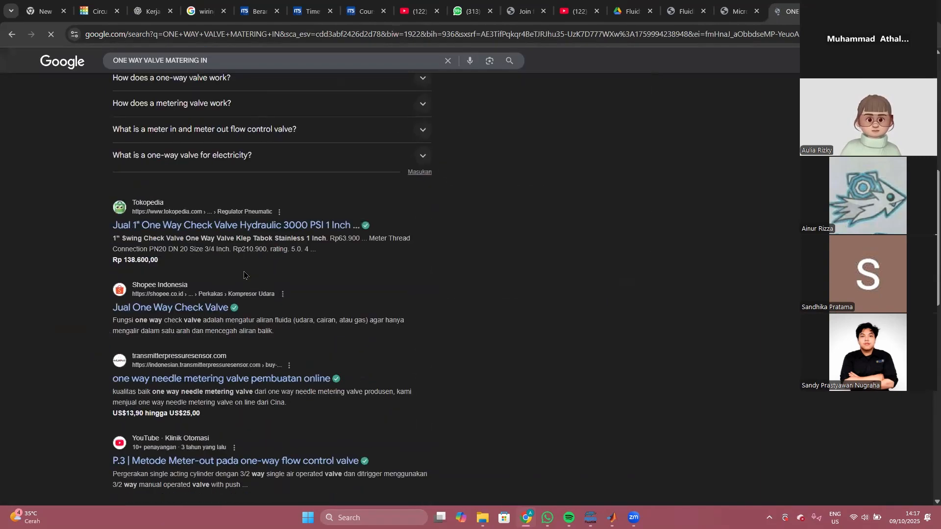
scroll(246, 276, "down", 8)
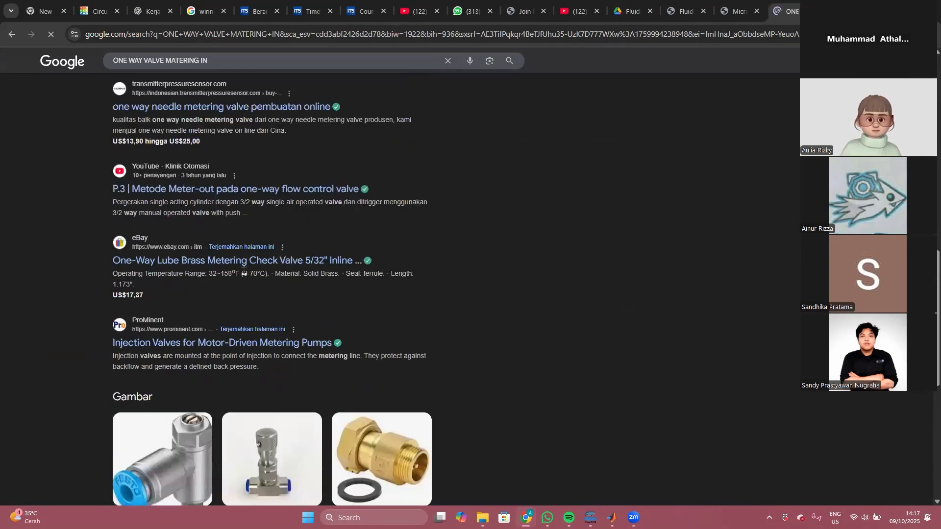
scroll(247, 275, "up", 8)
scroll(246, 274, "up", 8)
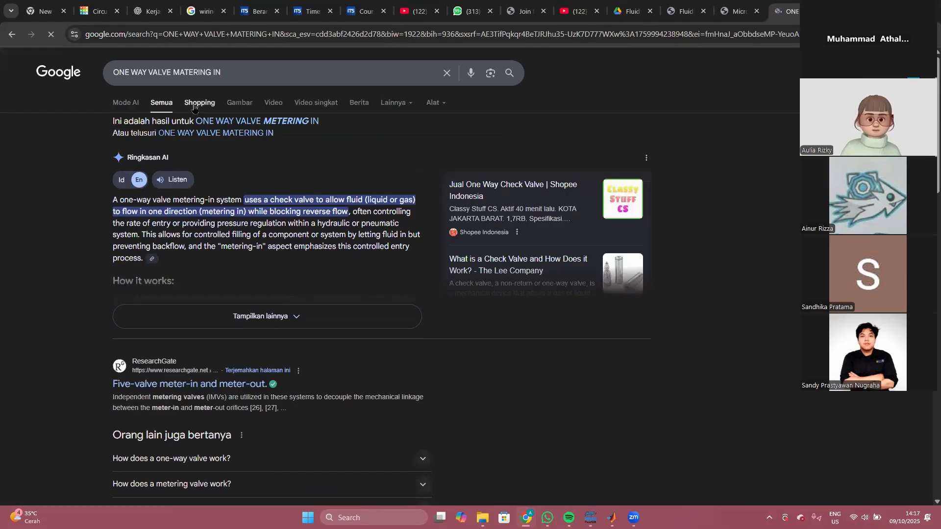
Step: Browse the image results for the one-way metering-in valve search for a suitable diagram
left_click(247, 105)
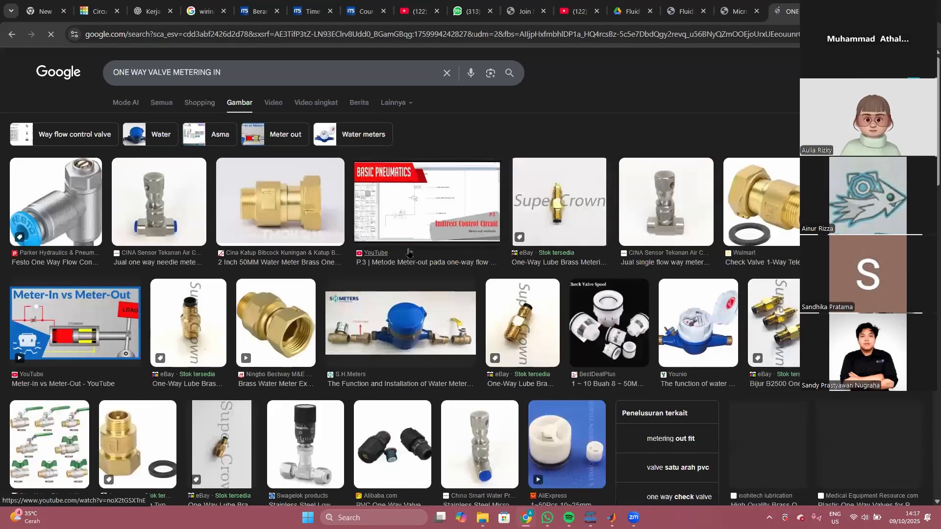
scroll(409, 252, "down", 10)
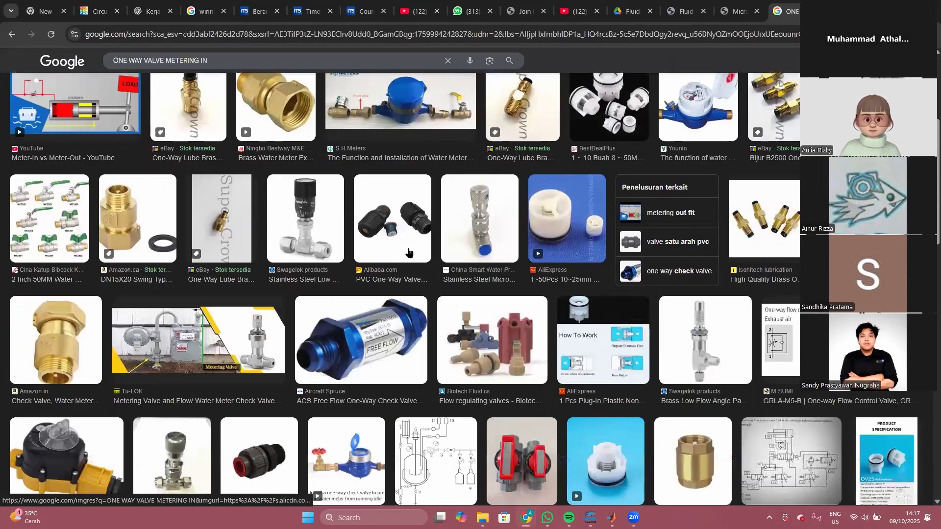
scroll(409, 253, "down", 15)
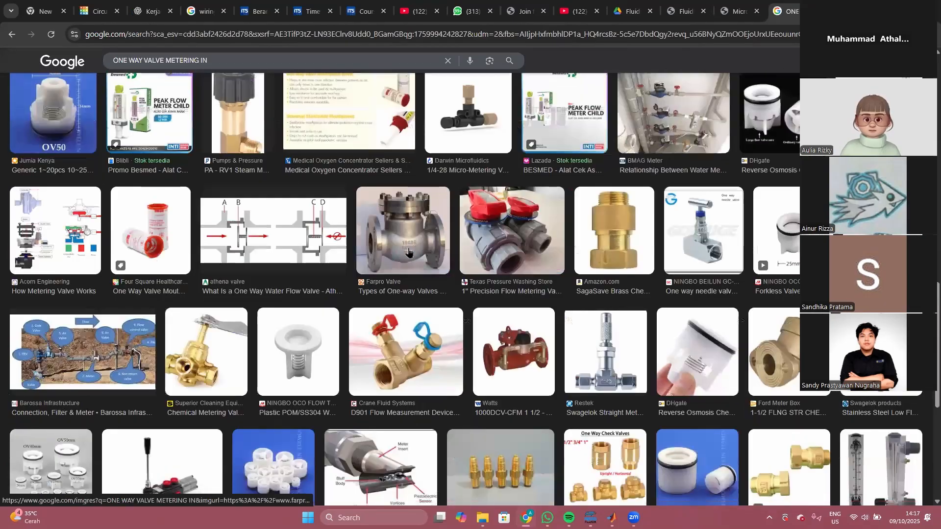
scroll(410, 253, "up", 20)
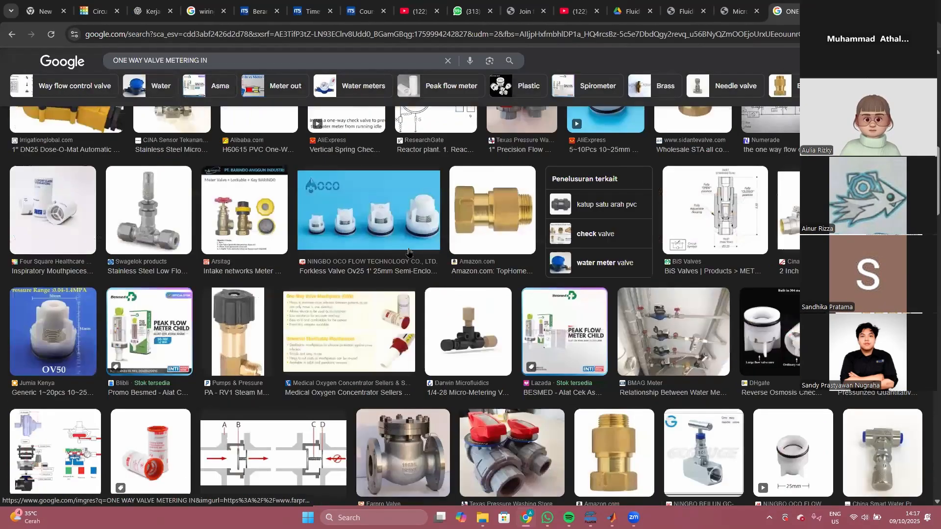
Step: Open the Basic Pneumatic System document from the course page and examine the valve symbol table on the Valve & Actuation slide
left_click(349, 6)
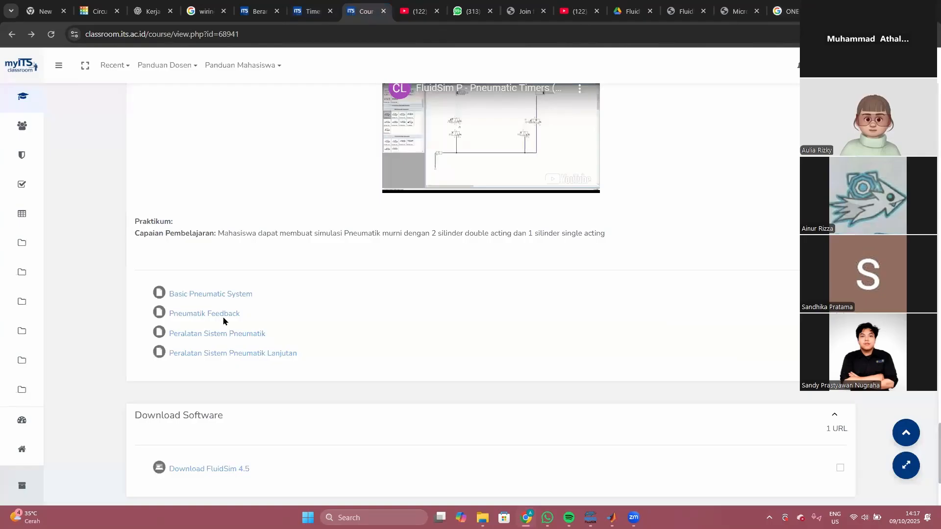
left_click(212, 295)
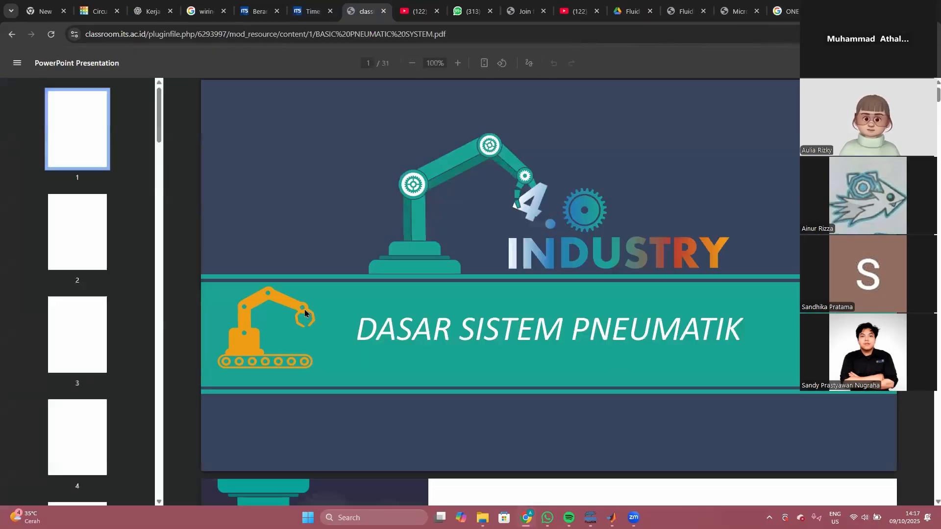
scroll(305, 311, "down", 20)
scroll(305, 310, "down", 20)
scroll(306, 314, "down", 20)
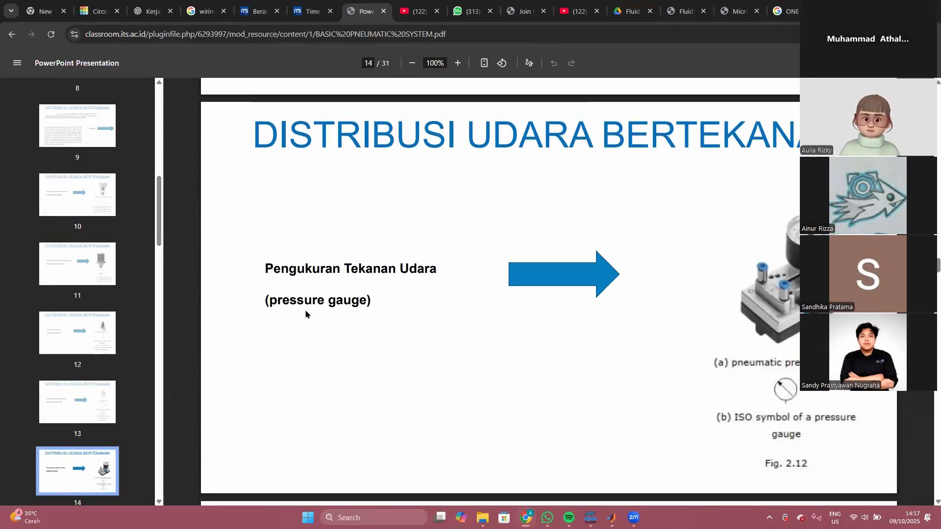
scroll(306, 314, "down", 7)
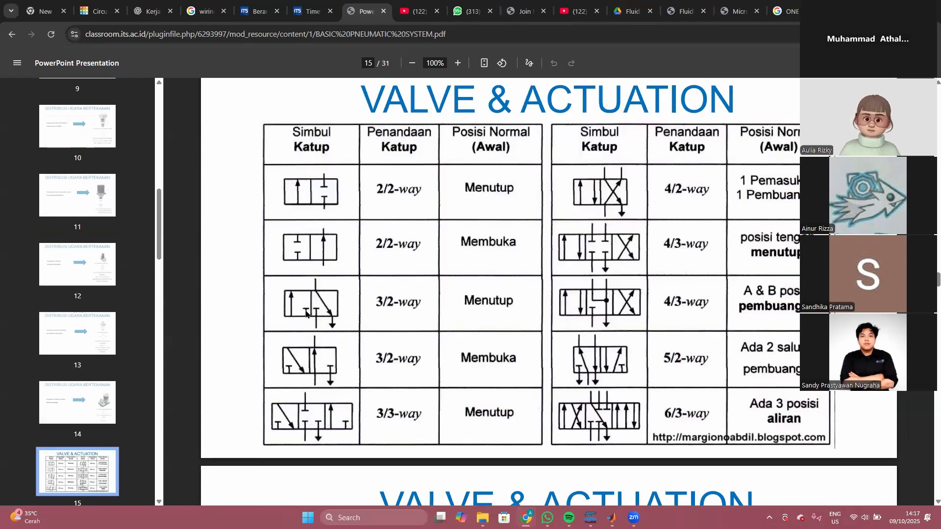
scroll(307, 314, "down", 1)
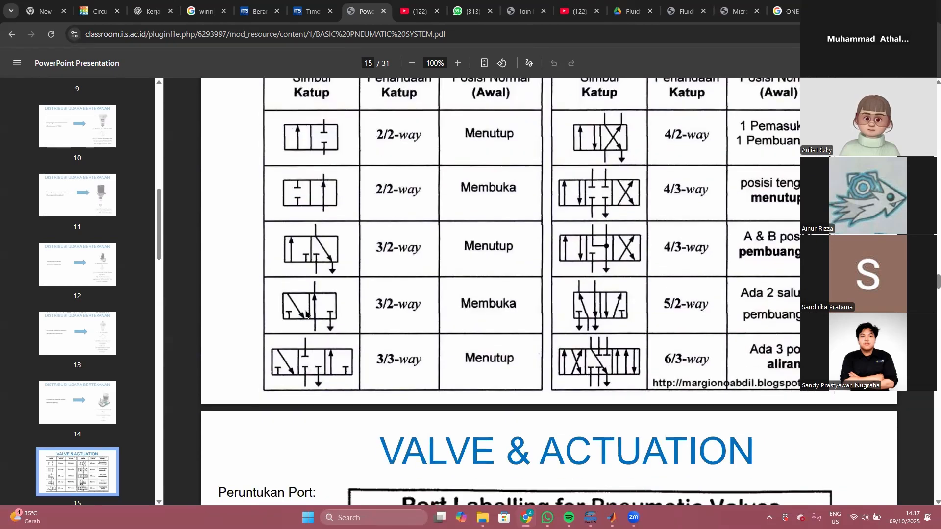
scroll(306, 314, "up", 2)
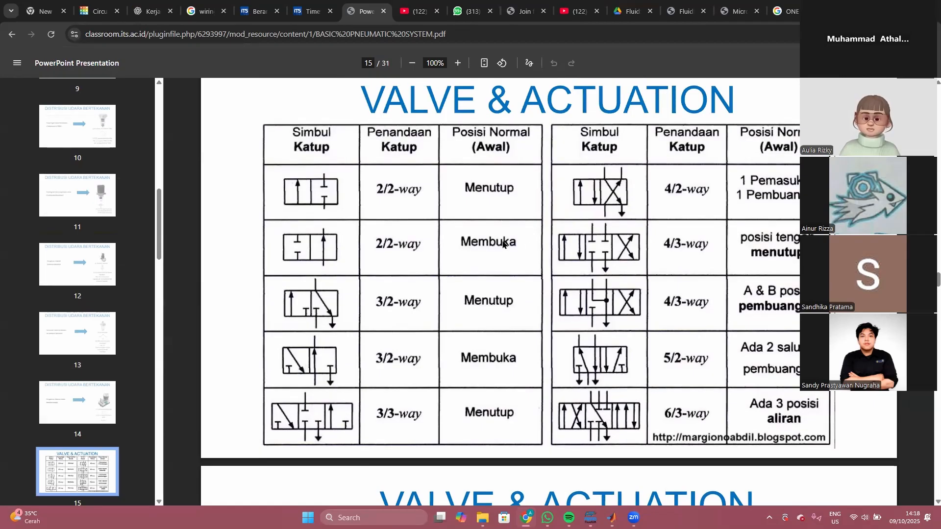
scroll(549, 250, "down", 1)
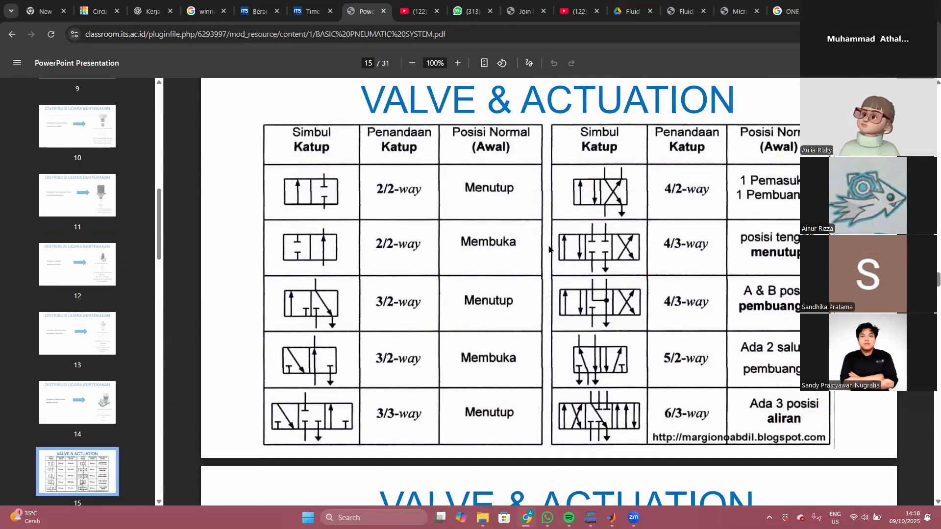
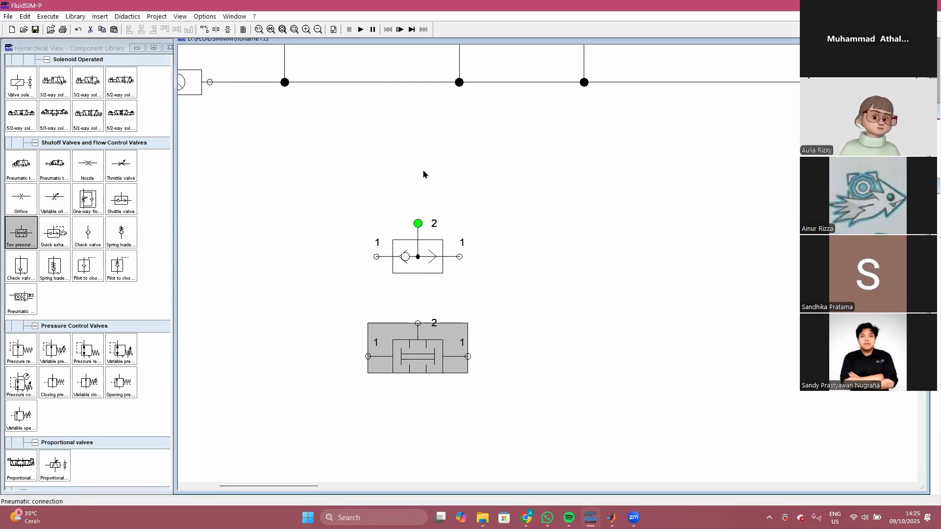
scroll(516, 326, "down", 1)
left_click(510, 326)
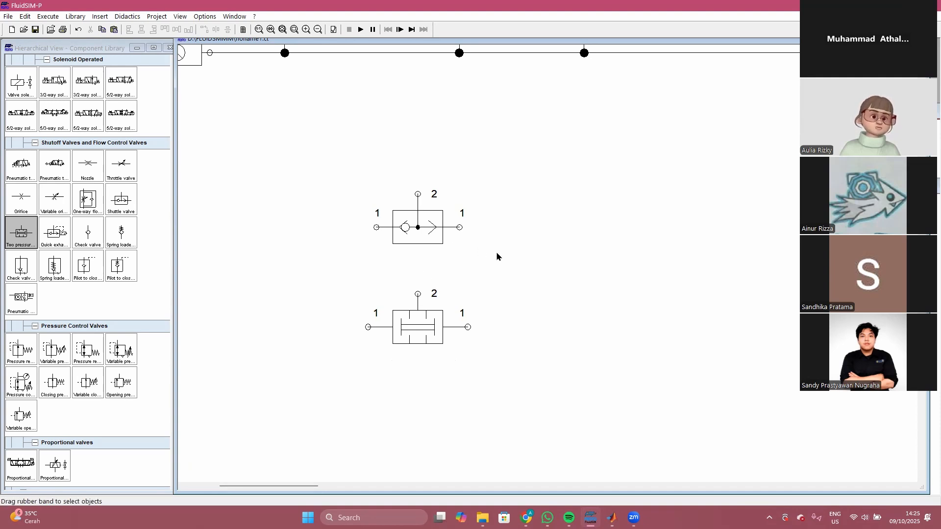
Step: Place a one-way flow control valve from the library beside the shuttle and two pressure valves below the circuit
left_click_drag(407, 229, 398, 228)
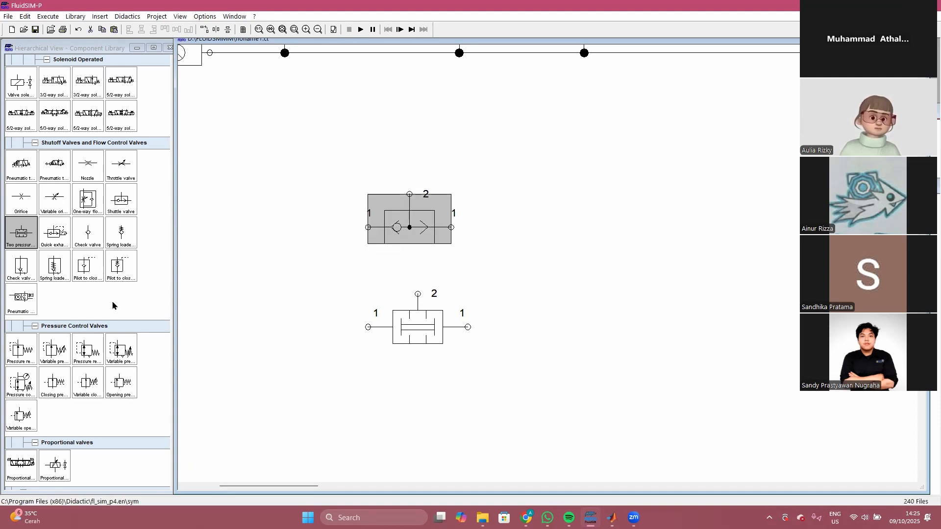
scroll(137, 288, "up", 2)
scroll(132, 286, "down", 1)
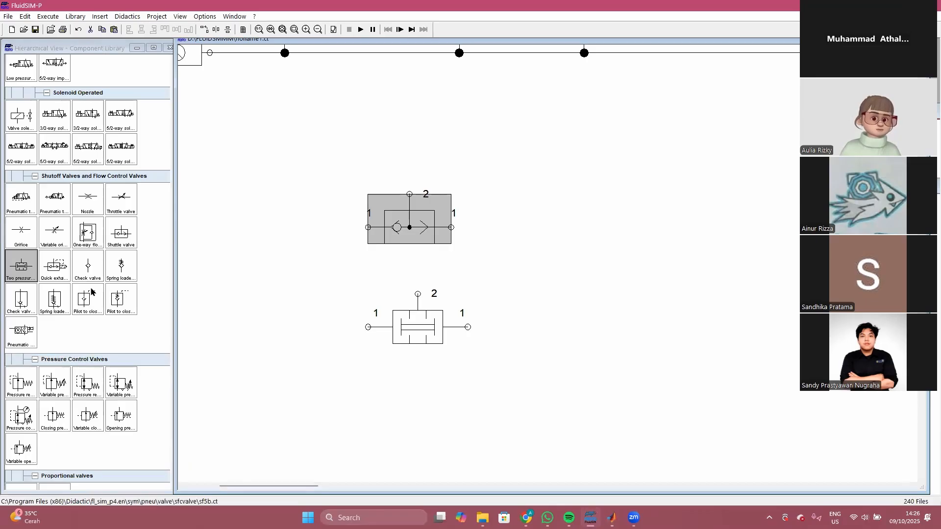
mouse_move(88, 233)
left_mouse_down()
mouse_move(528, 243)
mouse_move(561, 279)
left_mouse_up()
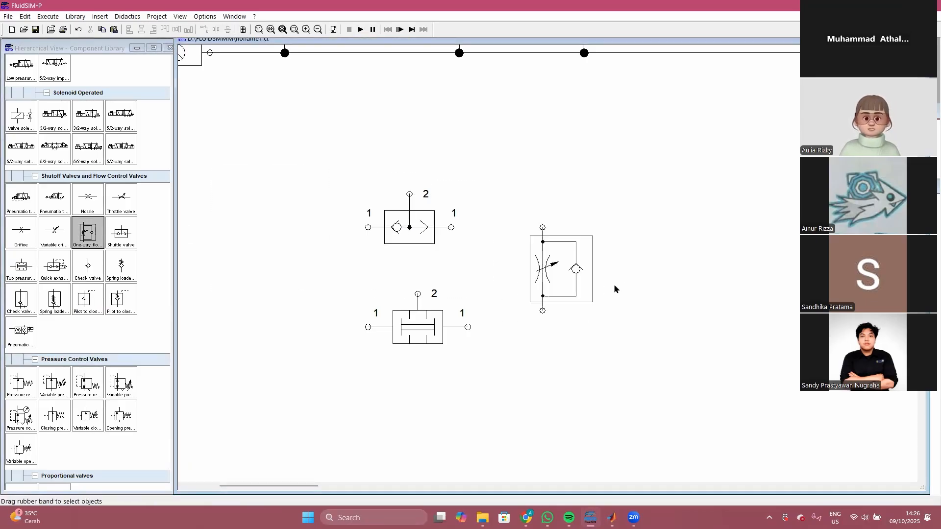
left_click(564, 273)
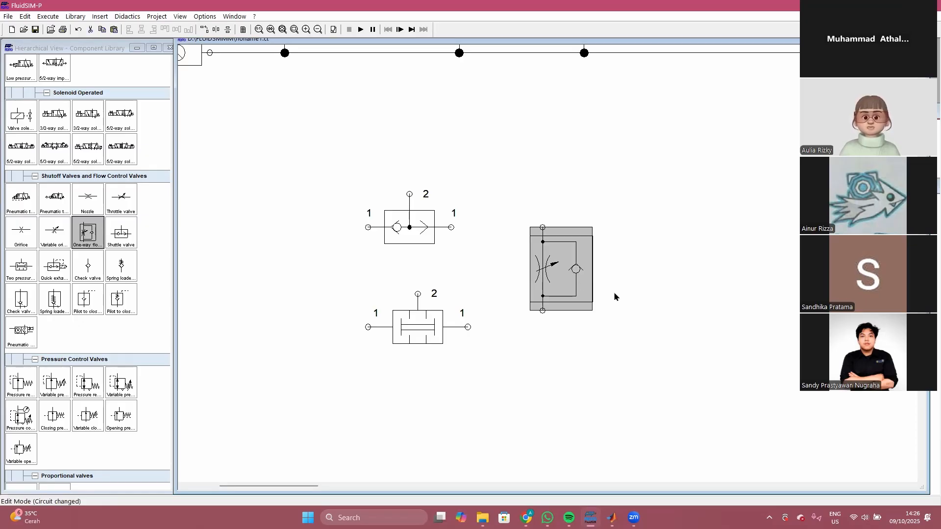
left_click(615, 297)
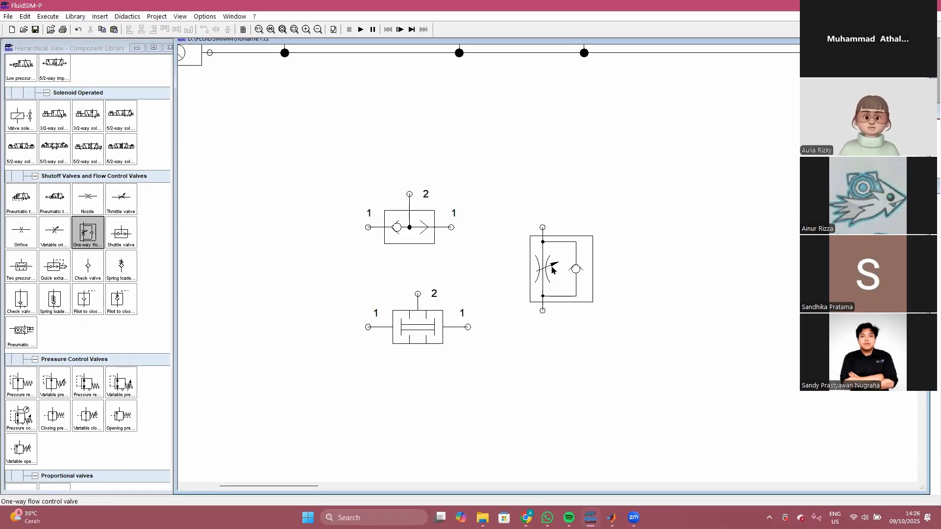
left_click(559, 274)
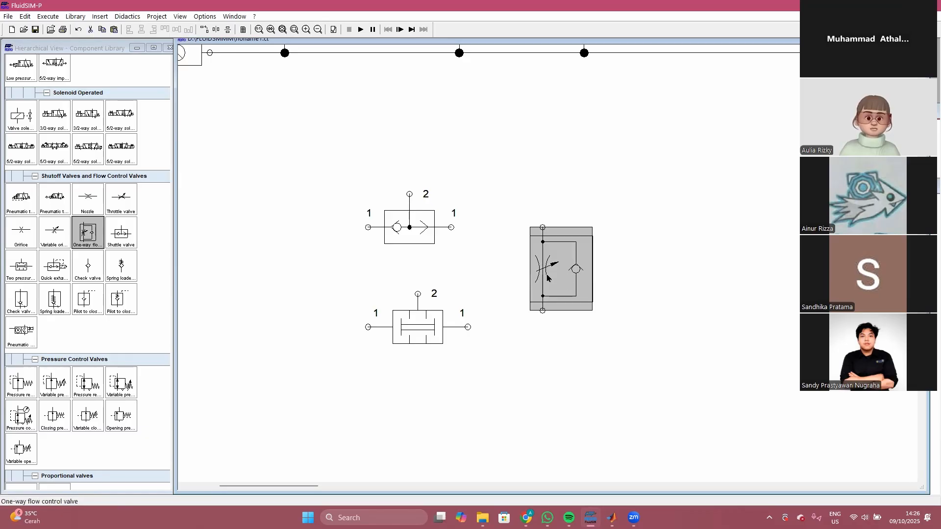
Step: Duplicate the newly placed one-way flow control valve and set the copy beside the original
right_click(555, 273)
left_click(551, 276)
left_click_drag(554, 281, 663, 282)
Step: Try rotating the copied flow control valve by 180° and mirroring it horizontally, undoing each change
right_click(663, 284)
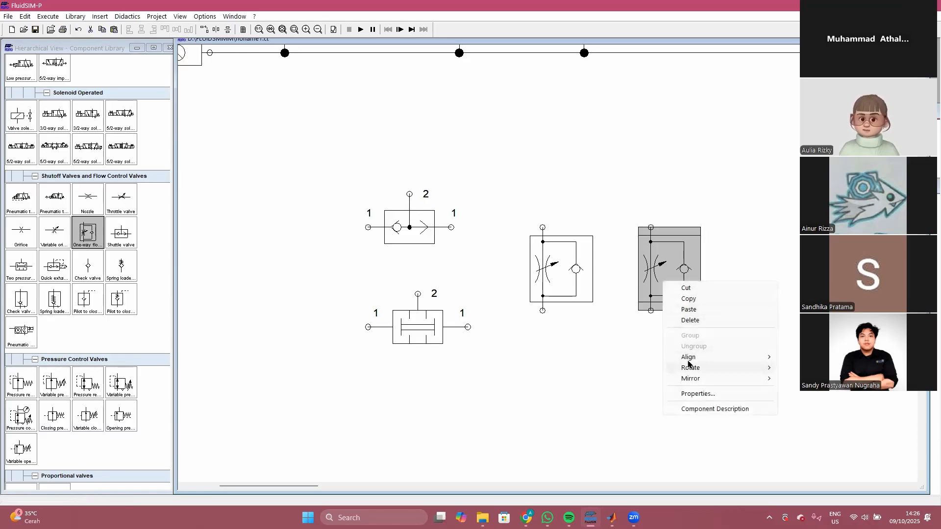
mouse_move(691, 367)
left_click(797, 379)
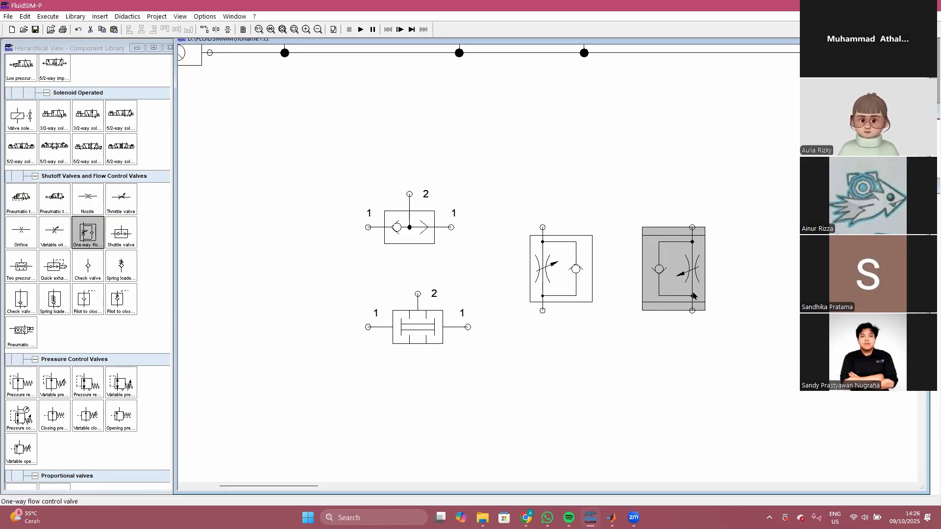
key("ctrl+z")
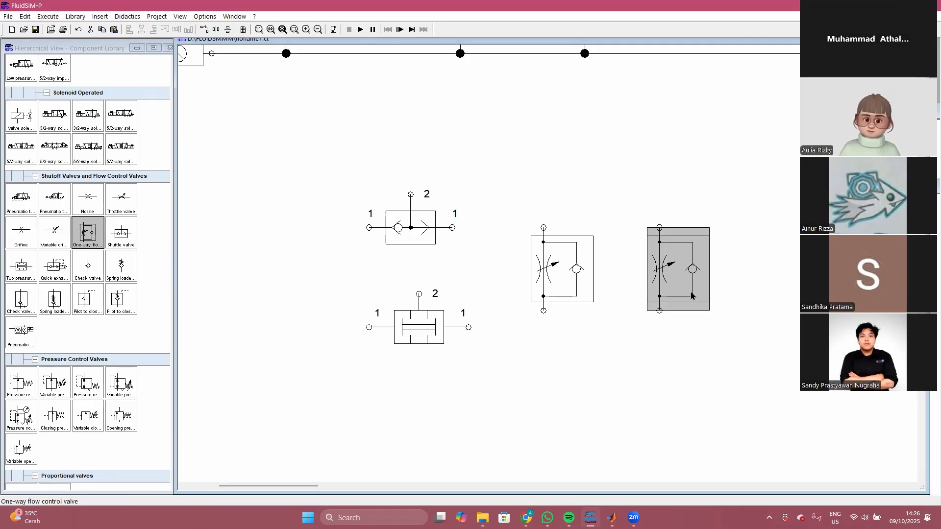
right_click(692, 293)
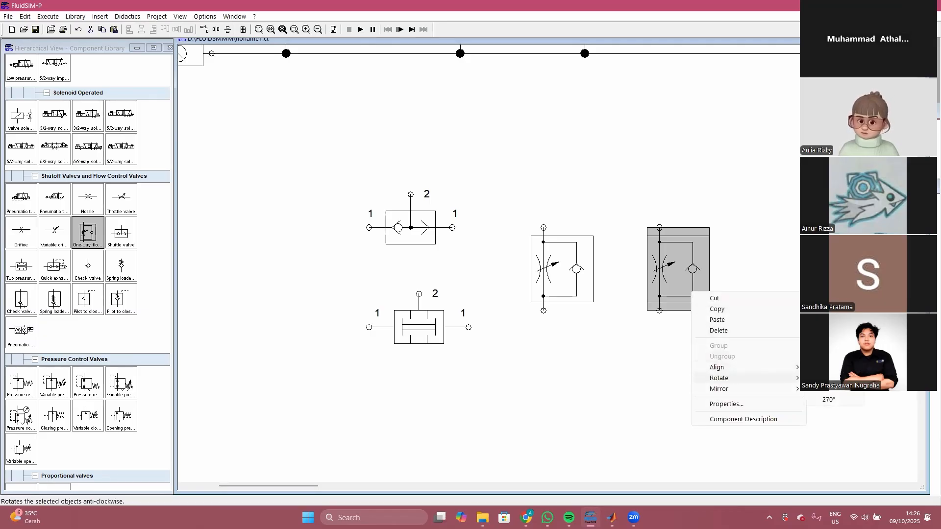
mouse_move(795, 392)
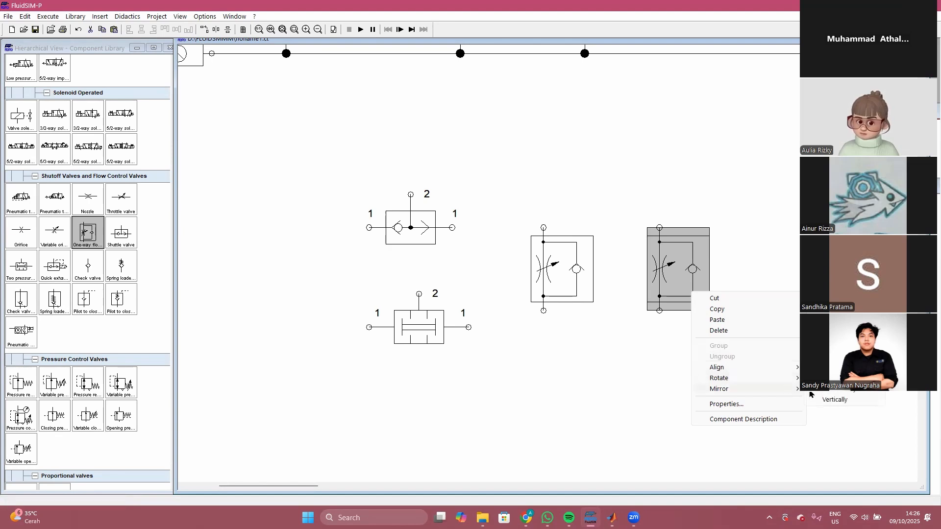
left_click(810, 393)
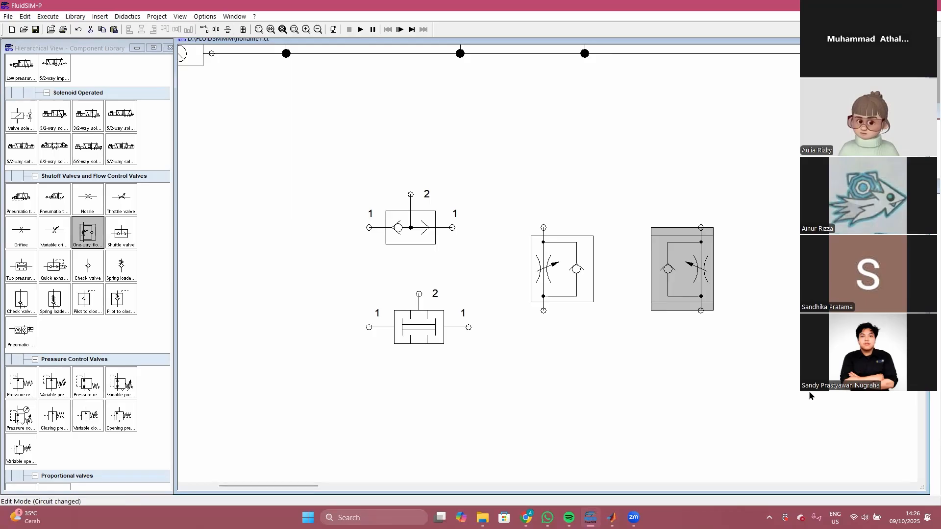
key("ctrl+z")
Step: Rotate the copied one-way flow control valve by 180° and move it slightly closer to the original
right_click(677, 268)
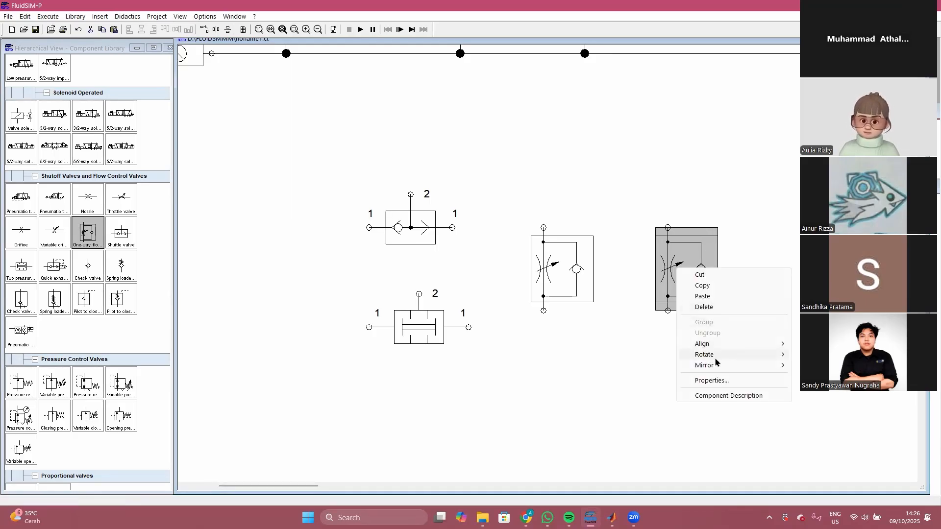
left_click(812, 365)
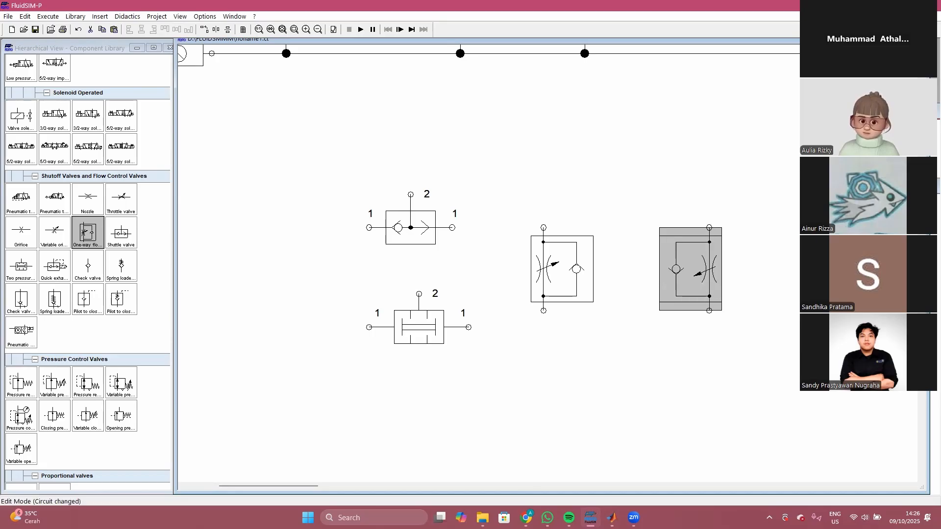
left_click(814, 362)
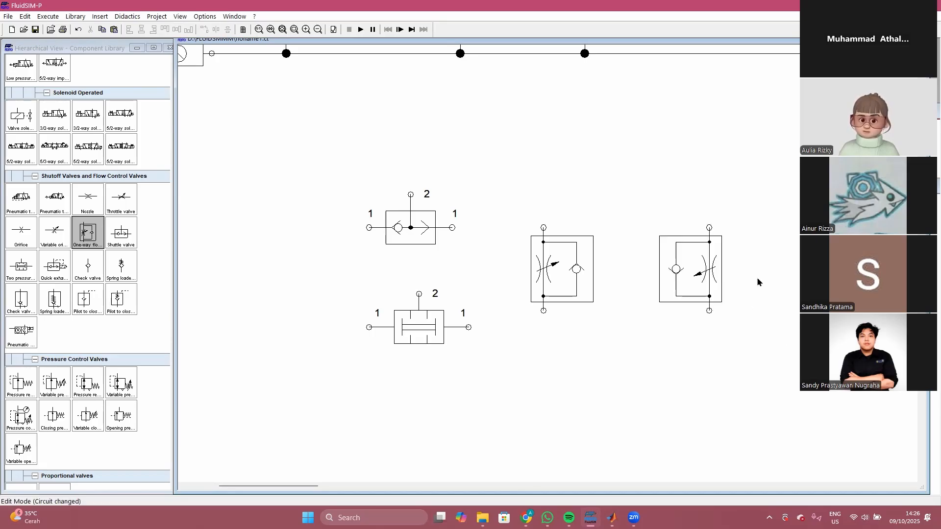
left_click_drag(667, 280, 649, 281)
left_click(725, 308)
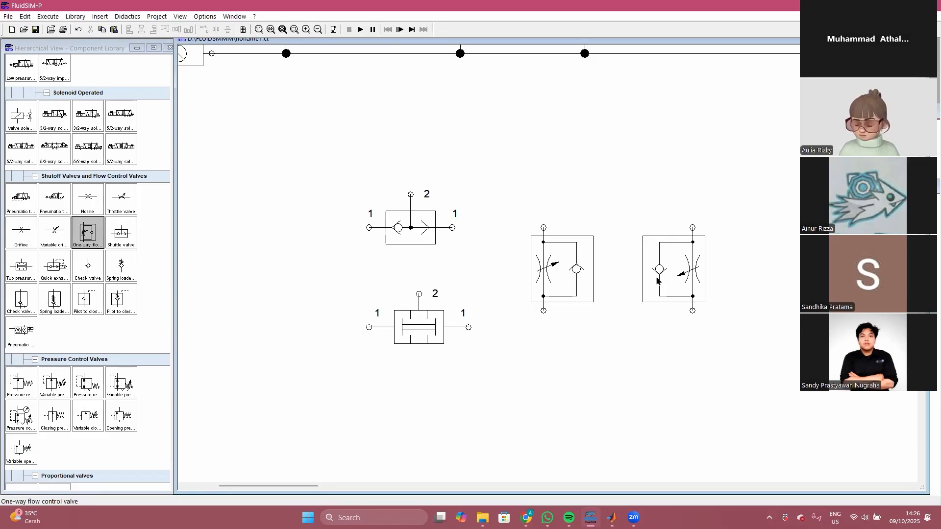
Step: Copy both standalone one-way flow control valves and paste the pair beside cylinder A's flow control valve
scroll(657, 281, "up", 10)
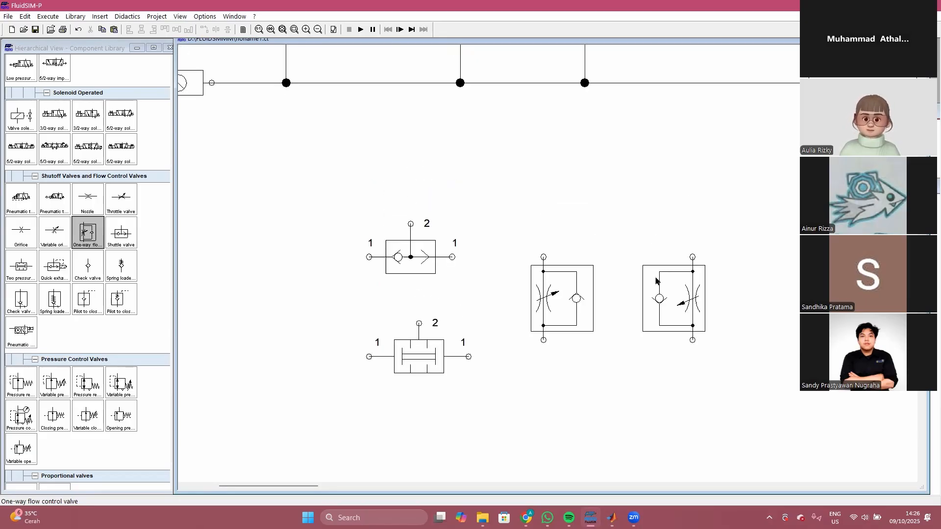
scroll(597, 290, "up", 3)
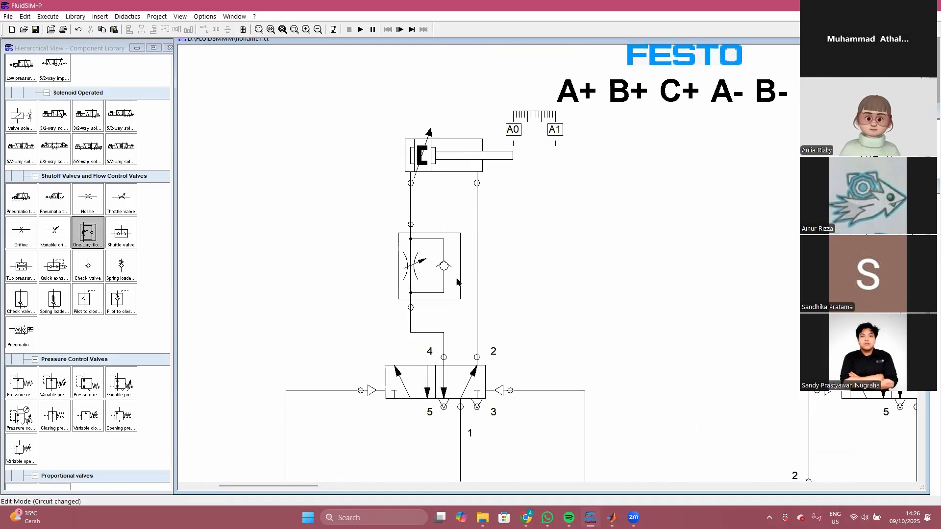
left_click(417, 273)
scroll(529, 288, "down", 6)
scroll(528, 289, "down", 8)
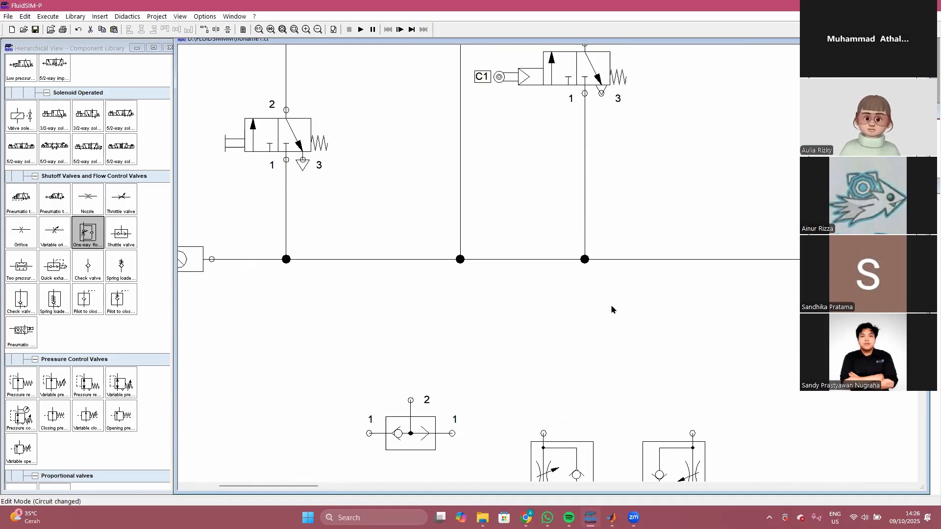
left_click_drag(502, 283, 710, 406)
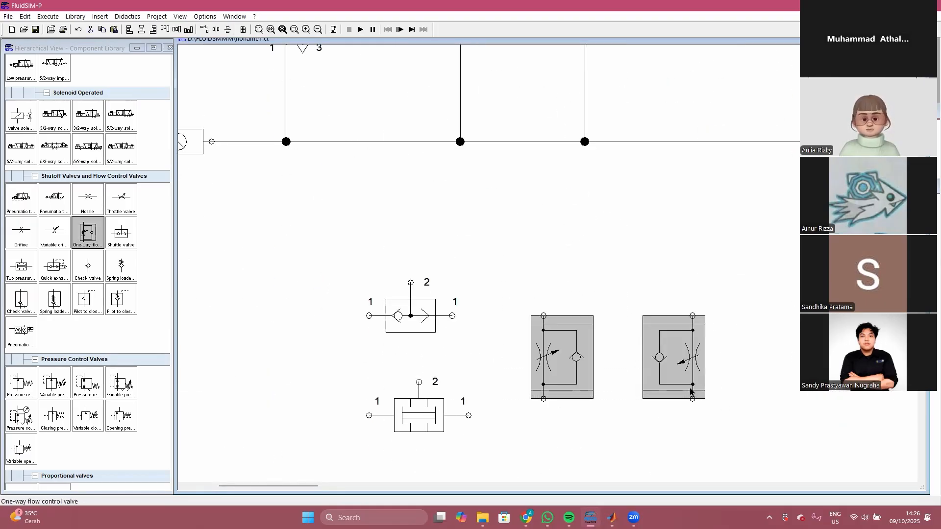
scroll(689, 389, "up", 8)
key("ctrl+x")
key("ctrl+v")
left_click_drag(653, 268, 636, 255)
left_click(630, 253)
left_click(744, 279)
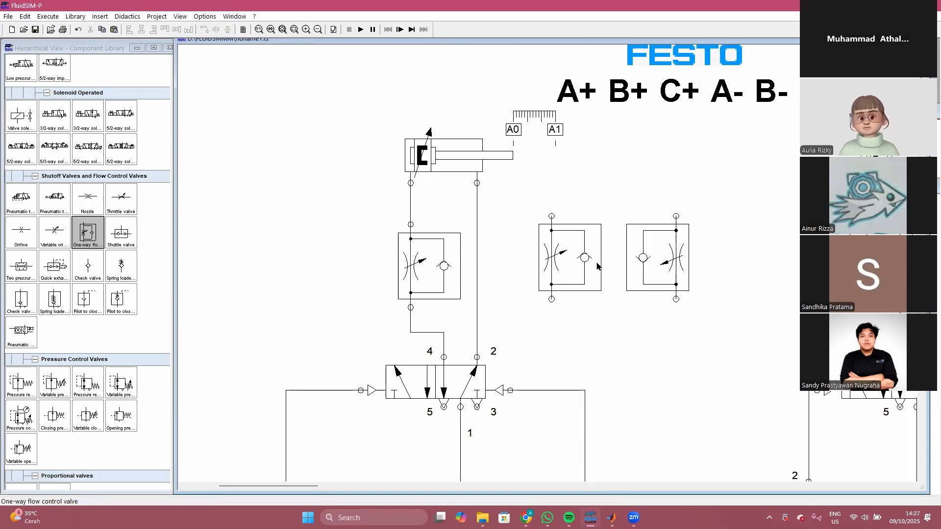
Step: Move the unrotated pasted flow control valve closer to its rotated counterpart beside cylinder A
left_click(573, 249)
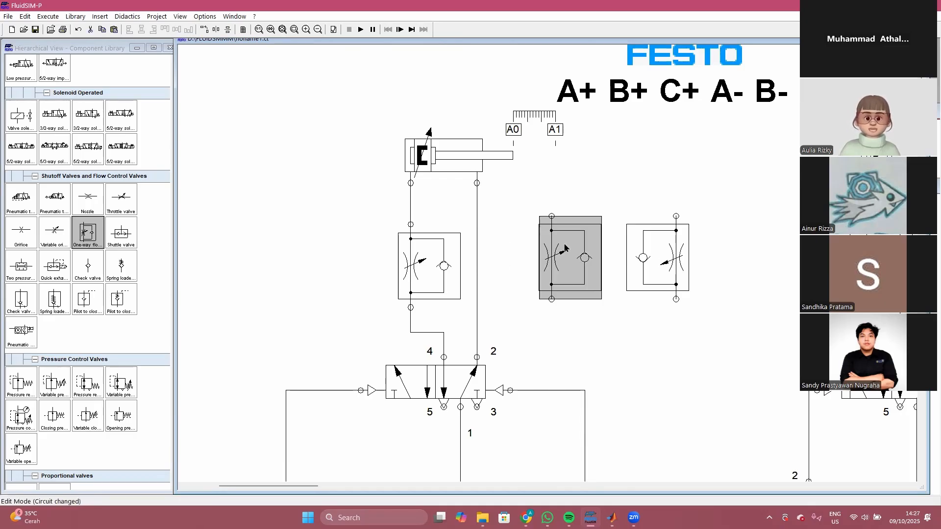
left_click(677, 274)
left_click(615, 337)
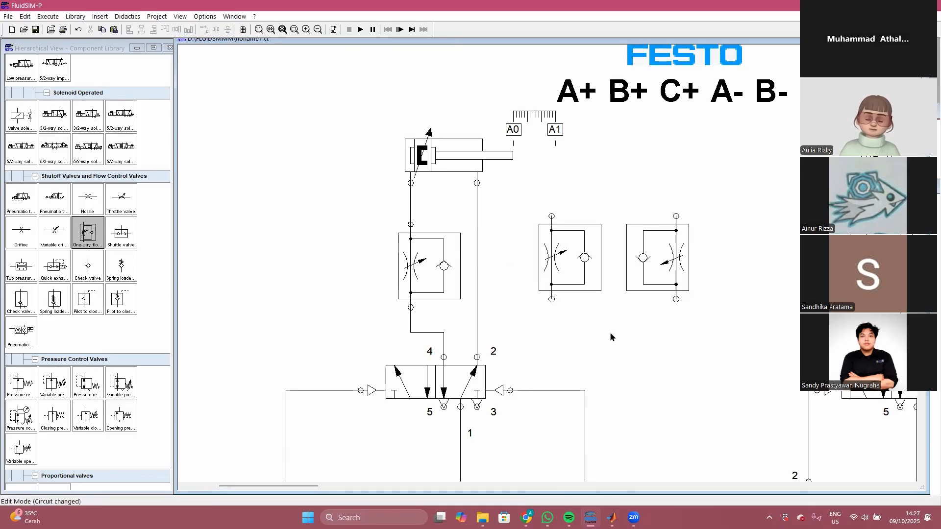
left_click(411, 207)
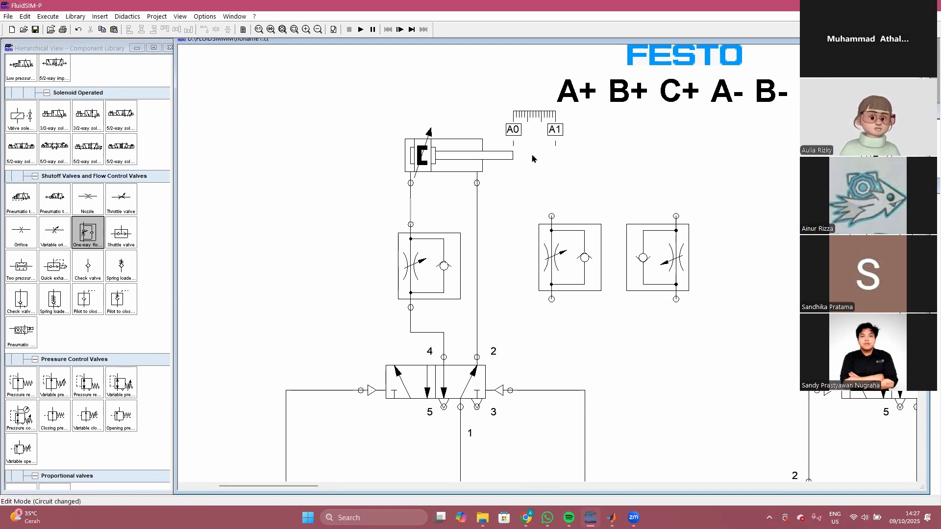
mouse_move(580, 260)
left_mouse_down()
mouse_move(604, 261)
mouse_move(597, 261)
left_mouse_up()
left_click_drag(544, 196, 700, 322)
scroll(700, 322, "down", 1)
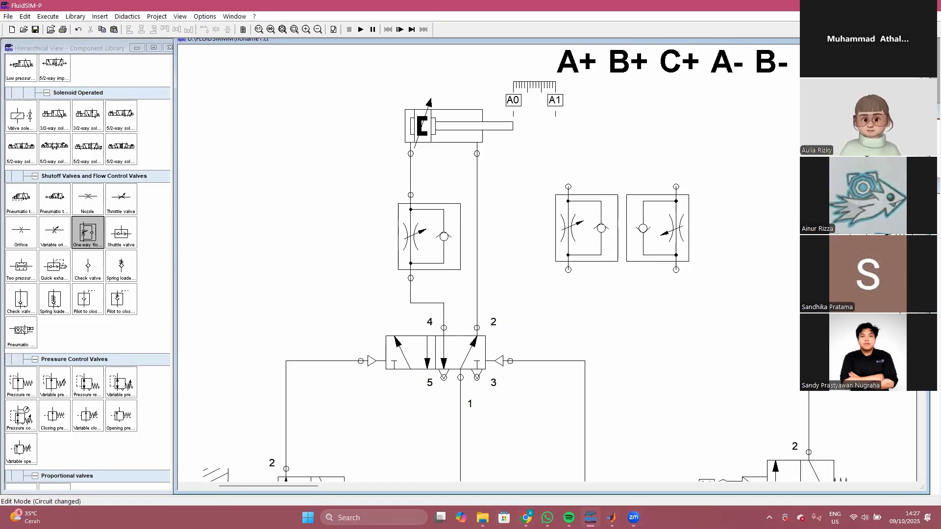
Step: Switch to the Chrome browser and look through the pneumatic valve slides near the end of the Peralatan Sistem Pneumatik Lanjutan document
key("alt+Tab")
scroll(541, 318, "down", 10)
scroll(541, 318, "down", 5)
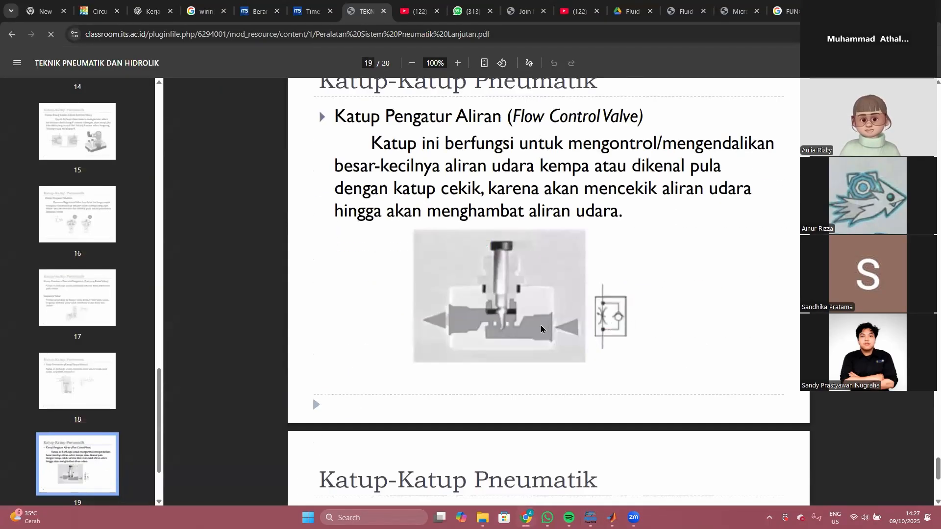
scroll(540, 325, "down", 6)
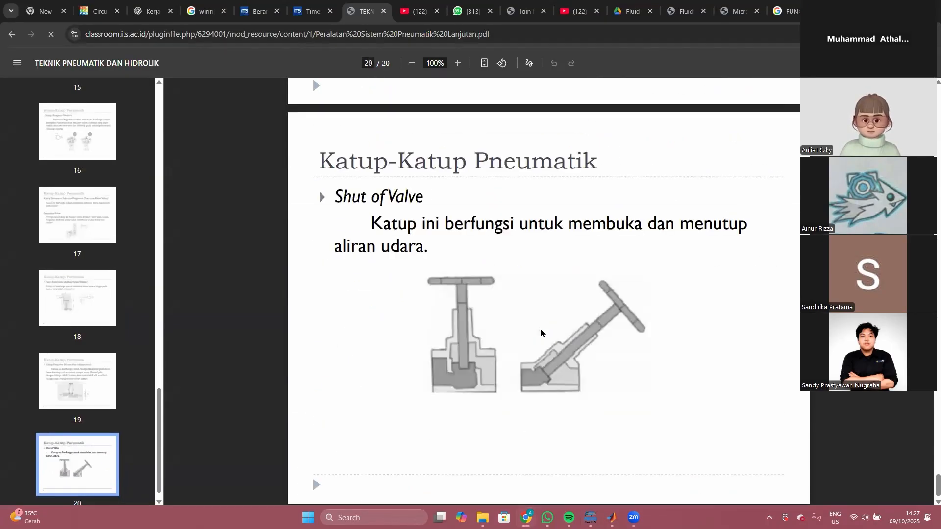
scroll(541, 328, "up", 8)
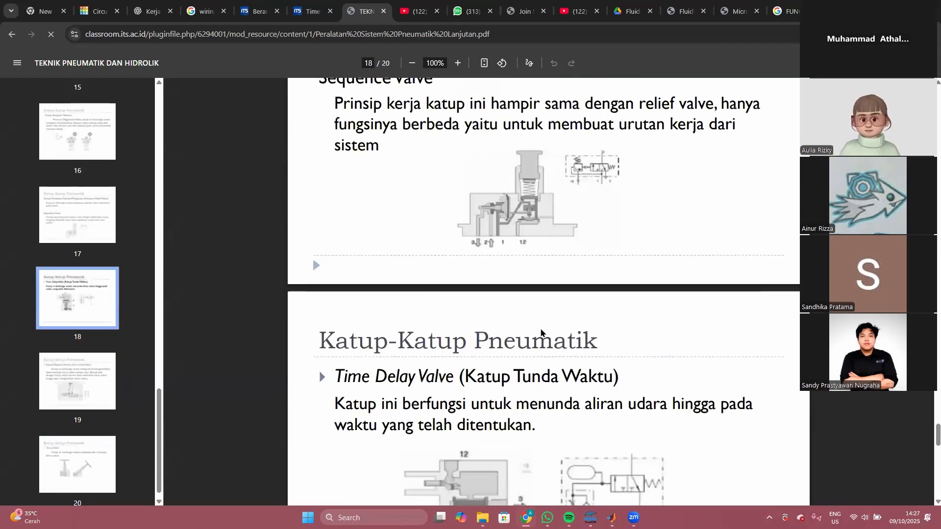
scroll(541, 333, "up", 5)
scroll(540, 333, "up", 20)
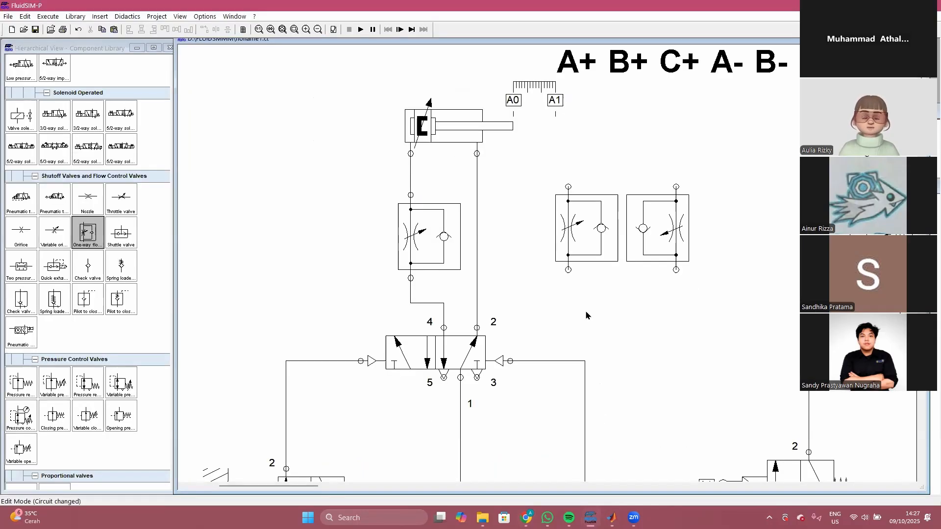
Step: Back in FluidSIM, change the circuit's title text to "A+ B+ A- B-" and move it slightly lower beneath the FESTO logo
scroll(586, 312, "down", 3)
scroll(474, 293, "up", 1)
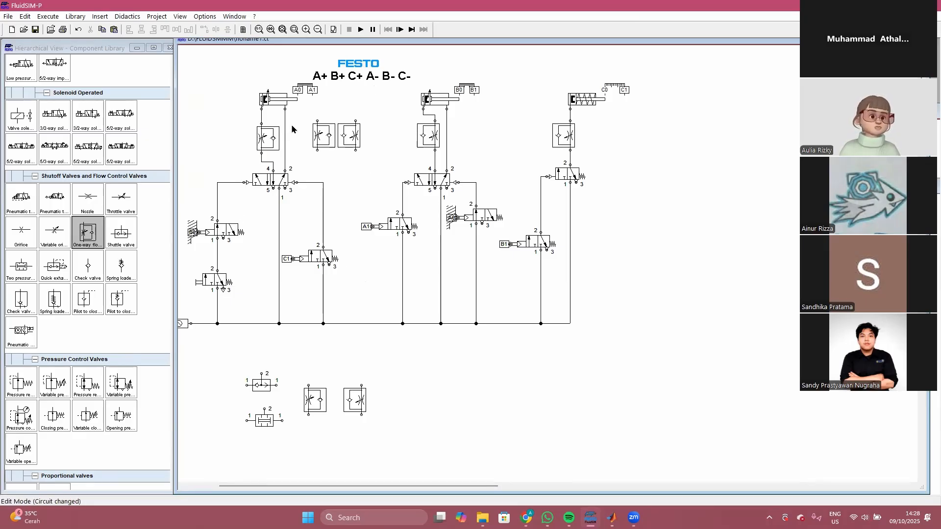
double_click(327, 78)
left_click(416, 208)
key("BackSpace")
key("BackSpace")
key("BackSpace")
left_click(433, 208)
key("BackSpace")
key("BackSpace")
key("Return")
left_click(376, 117)
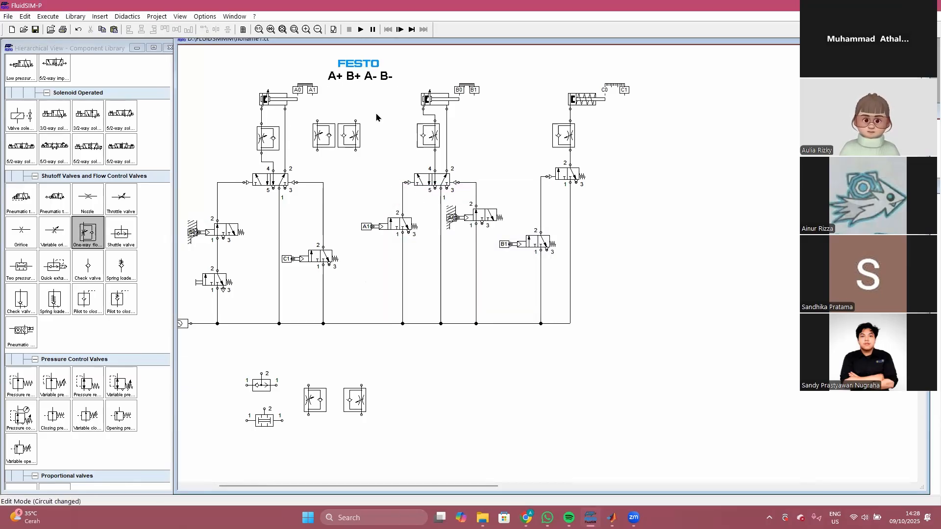
left_click_drag(371, 80, 371, 92)
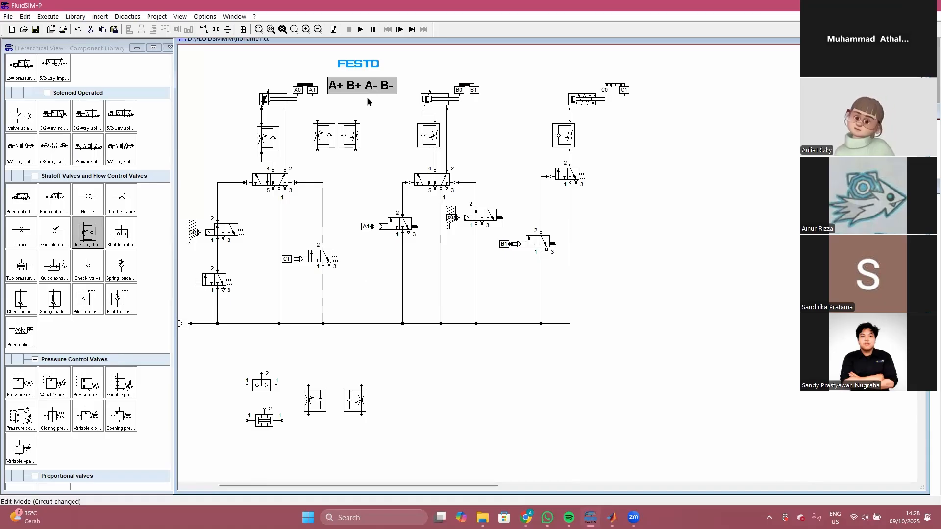
Step: Delete the loose flow control valve pair beside cylinder A and all standalone valves below the circuit
left_click(347, 131)
left_click(371, 115)
left_click_drag(312, 118, 367, 151)
key("Delete")
left_click_drag(237, 361, 395, 486)
key("Delete")
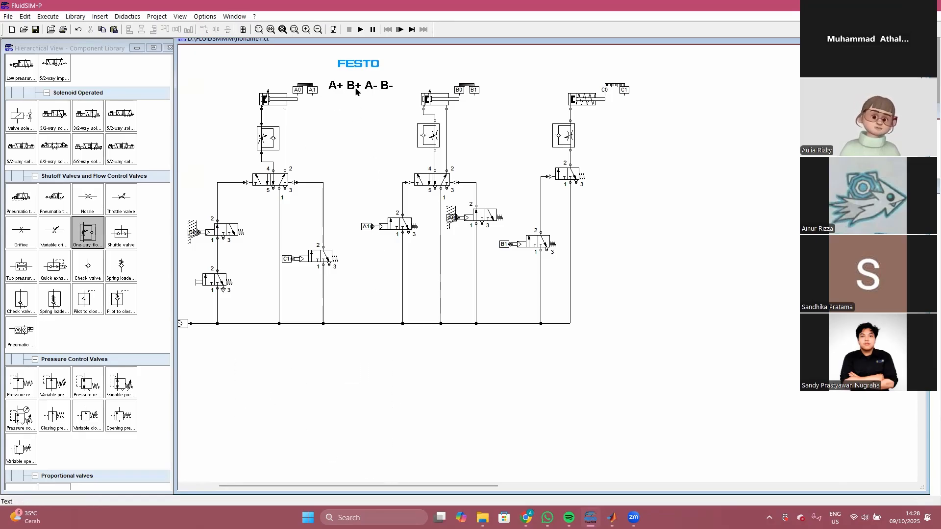
Step: Delete cylinder C with its flow control valve, control valve, position scale and B1 roller valve
left_click_drag(532, 69, 640, 366)
key("Delete")
left_click(539, 247)
key("Delete")
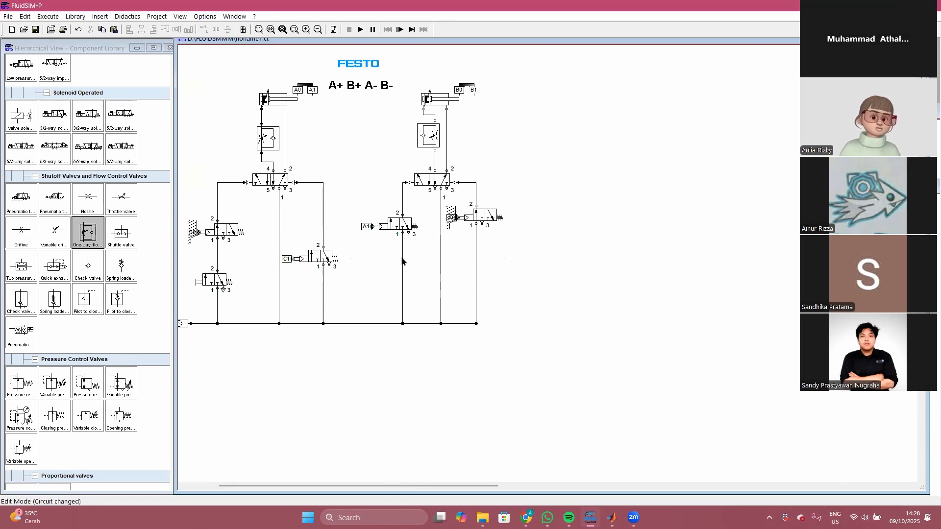
Step: Move the "A+ B+ A- B-" title into the empty area beside cylinder B's circuit and select it
left_click_drag(358, 90, 598, 136)
left_click_drag(574, 77, 667, 182)
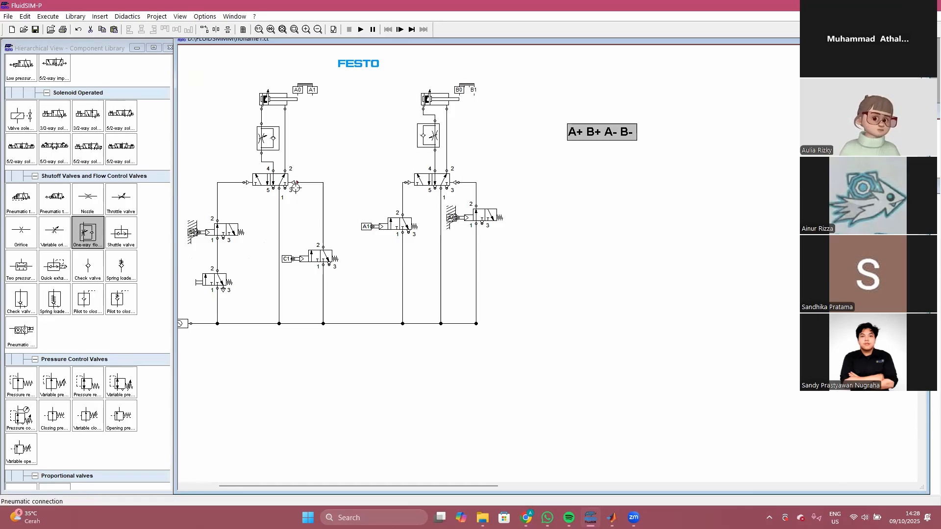
Step: Move the "A+ B+ A- B-" title between cylinders A and B, and relabel the C1 roller valve as B1
left_click_drag(591, 133, 356, 126)
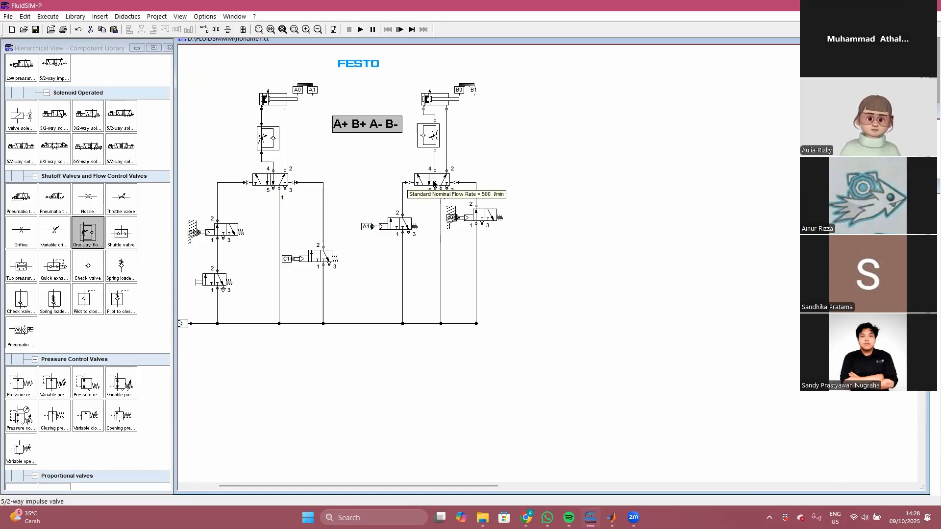
double_click(293, 259)
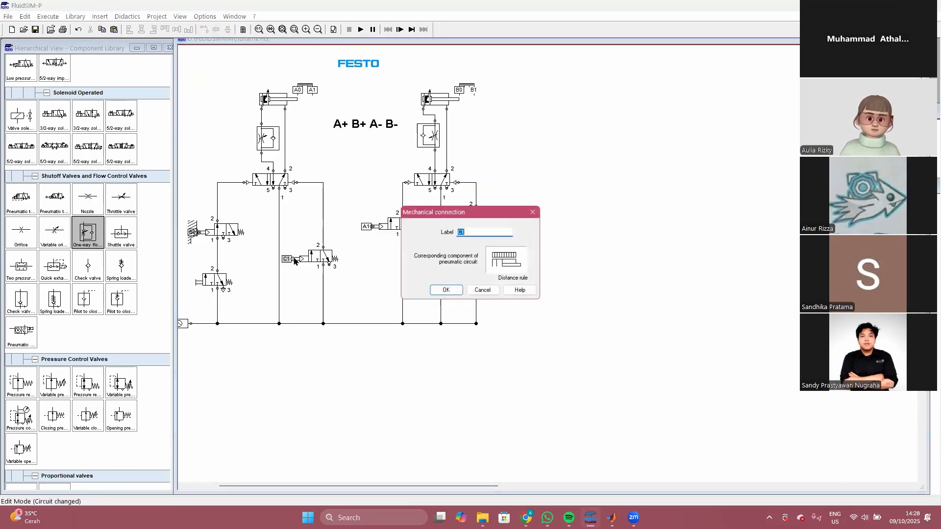
type("B1")
key("Return")
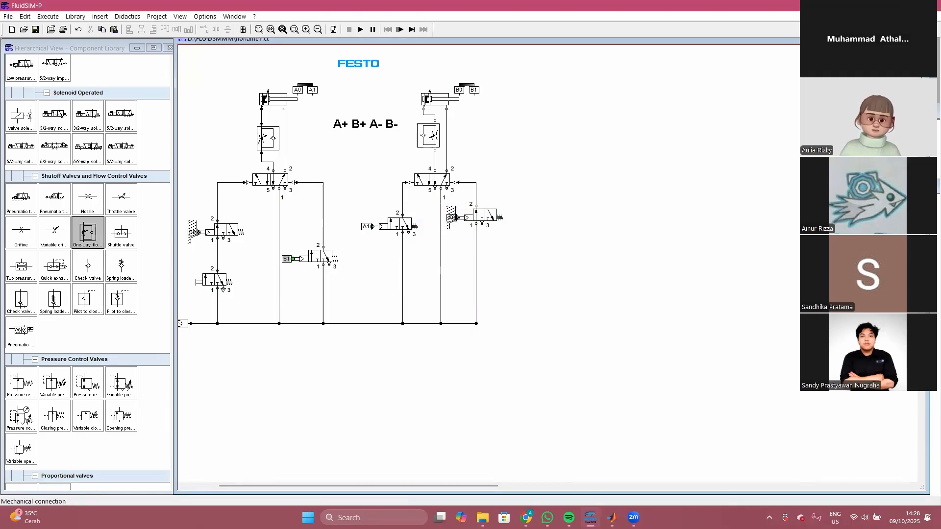
Step: Bring the noname.ct circuit with the FORWARD and REVERSE pushbuttons to the front, with its window beside the component library
left_click_drag(455, 45, 451, 190)
left_click_drag(387, 113, 377, 102)
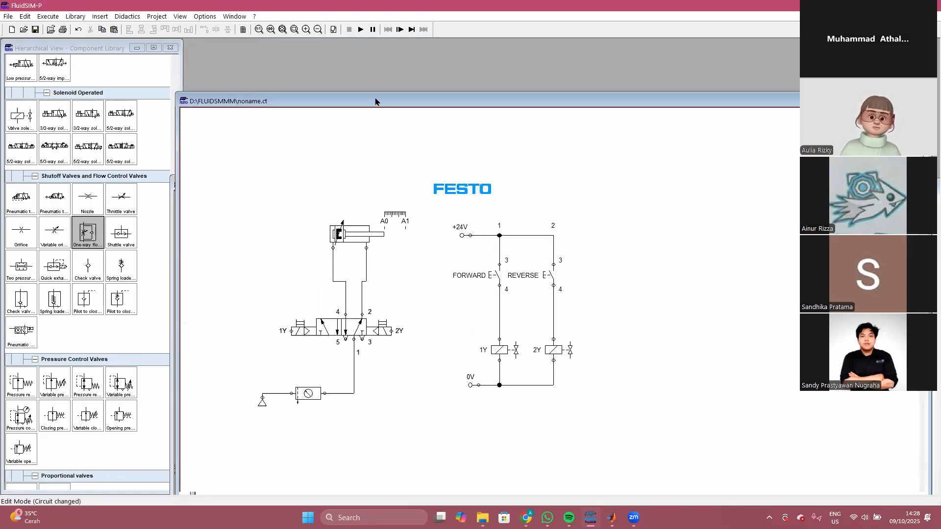
left_click_drag(377, 102, 392, 245)
left_click_drag(397, 187, 414, 63)
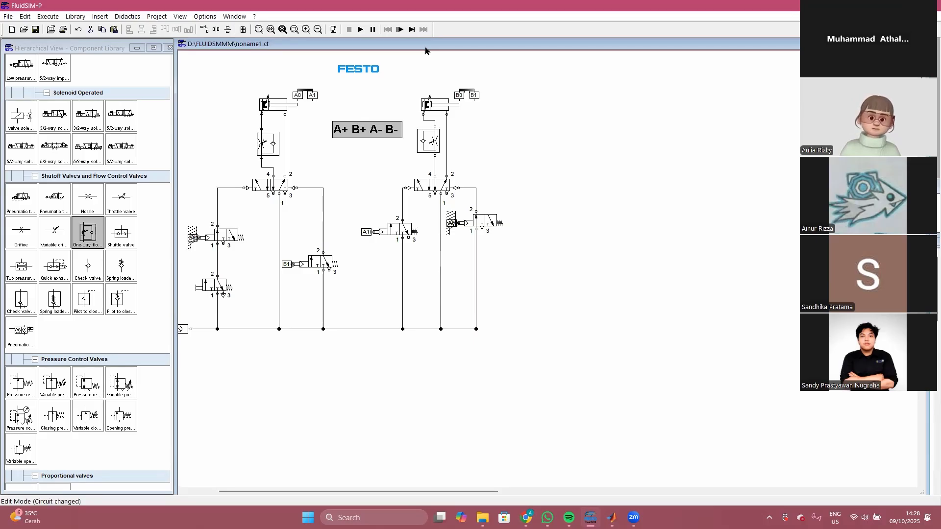
left_click_drag(425, 47, 422, 237)
left_click_drag(418, 185, 398, 148)
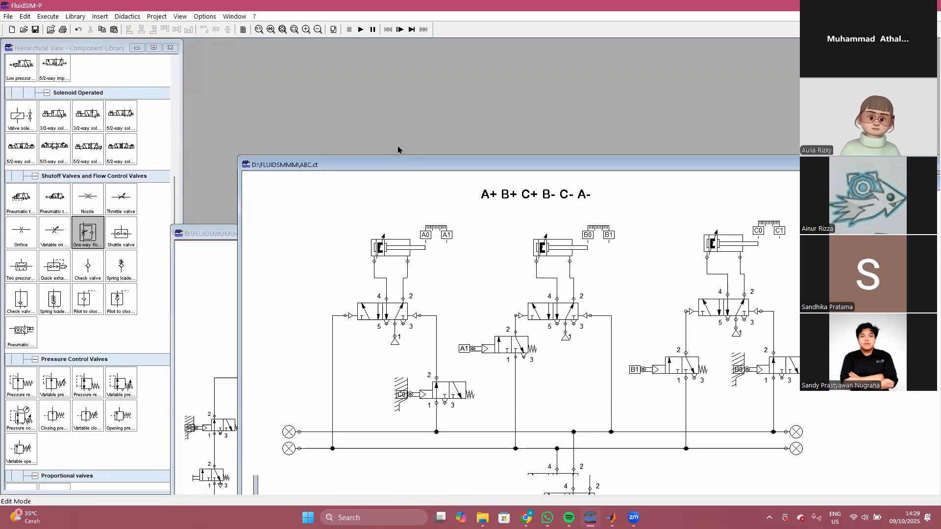
left_click_drag(379, 234, 362, 103)
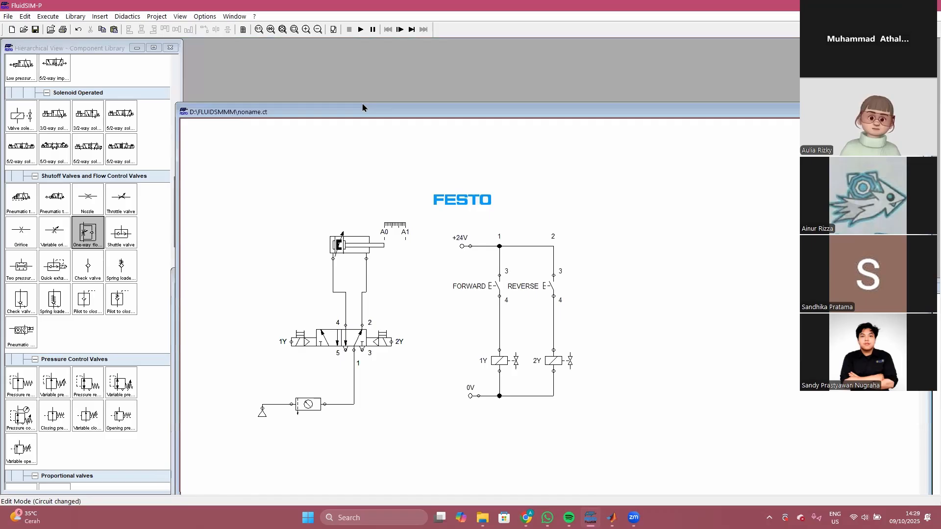
double_click(363, 105)
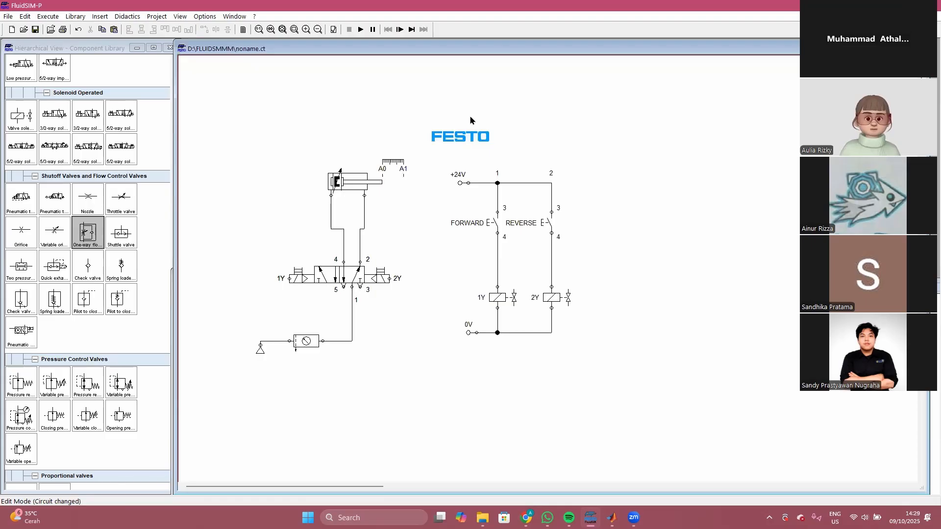
Step: Add the title text "A+ B+ A- B-" and place it above and right of the FESTO logo
type("A+ B+ A- B-")
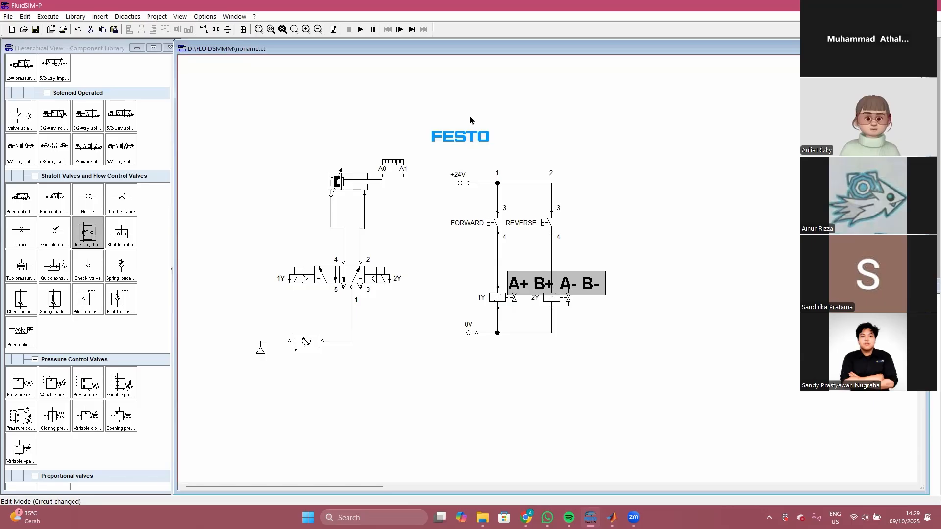
left_click_drag(557, 283, 580, 105)
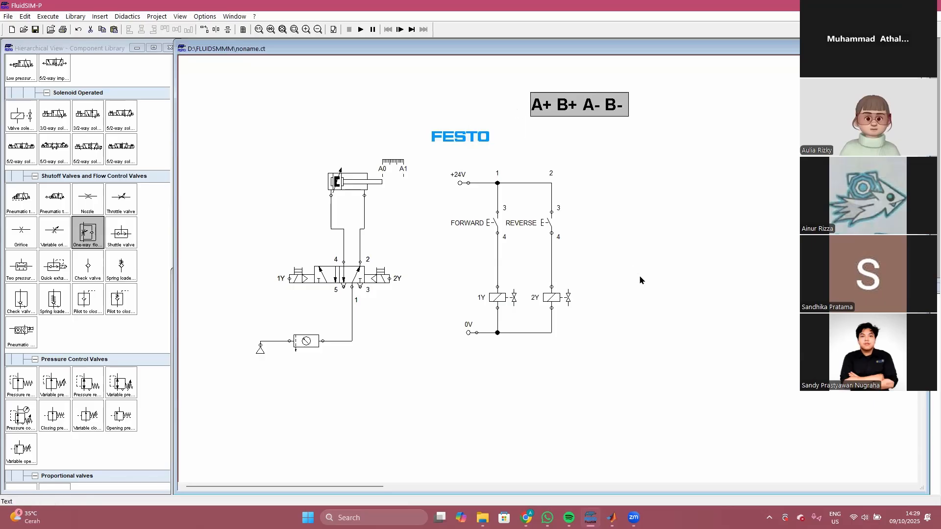
left_click(640, 280)
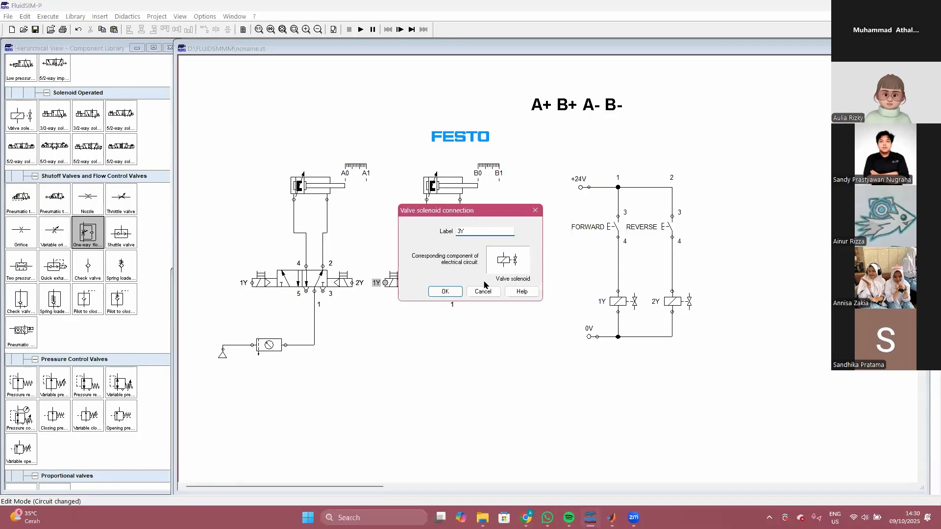
Step: Label cylinder B's valve solenoids 3Y and 4Y, and connect the valve's port 1 to the air supply line
left_click(484, 285)
double_click(484, 285)
type("4Y")
left_click(450, 293)
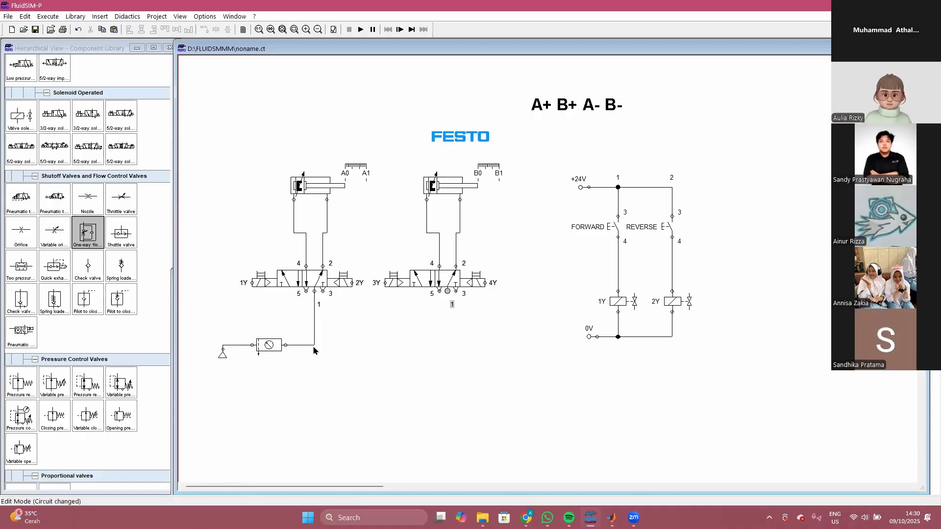
left_click_drag(447, 294, 314, 345)
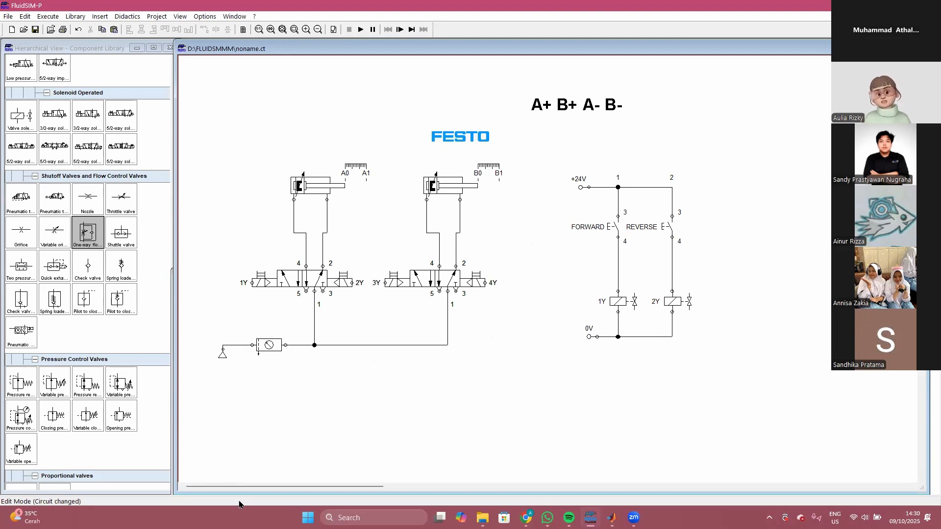
Step: Delete the FORWARD and REVERSE pushbuttons, solenoids 1Y and 2Y and their wiring, keeping the +24V and 0V terminals
left_click_drag(344, 487, 362, 491)
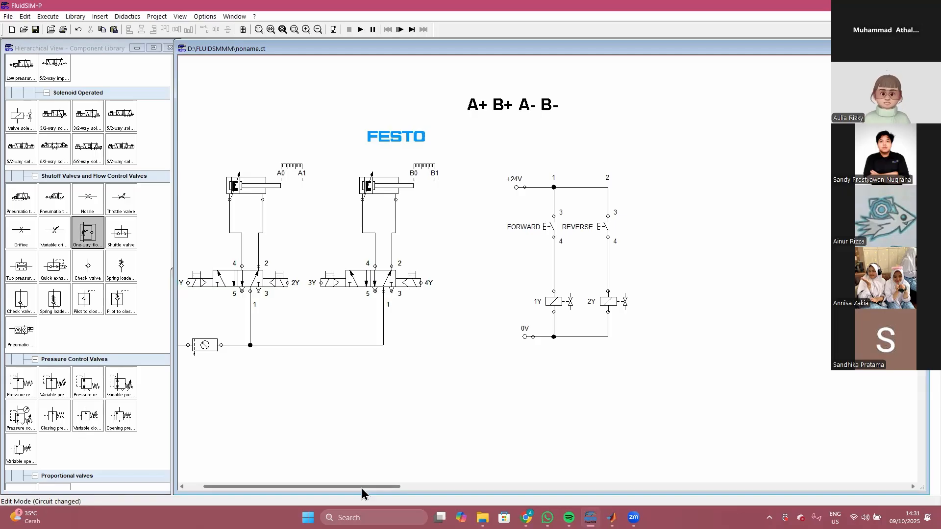
left_click_drag(465, 208, 640, 328)
key("Delete")
left_click_drag(543, 161, 589, 367)
Step: Move the +24V and 0V terminals together into the empty area below the pneumatic circuit
left_click_drag(479, 155, 594, 364)
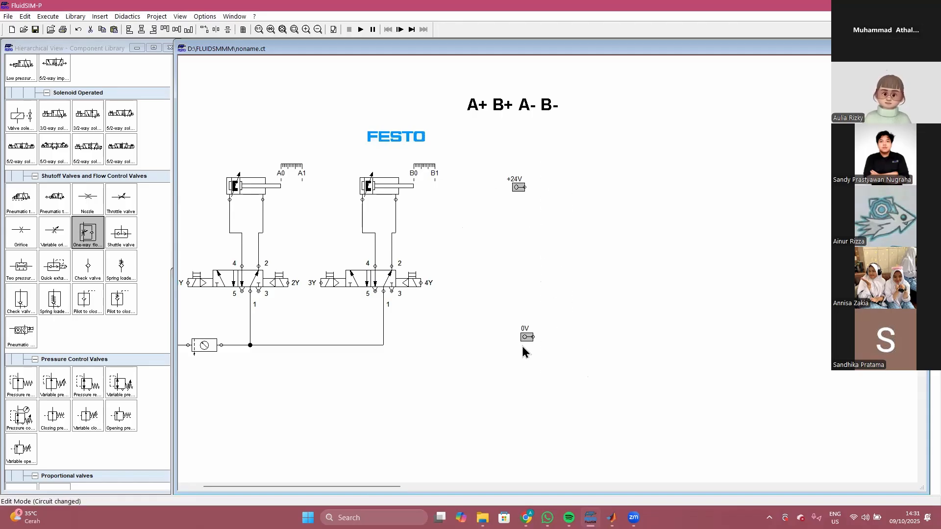
scroll(515, 339, "down", 2)
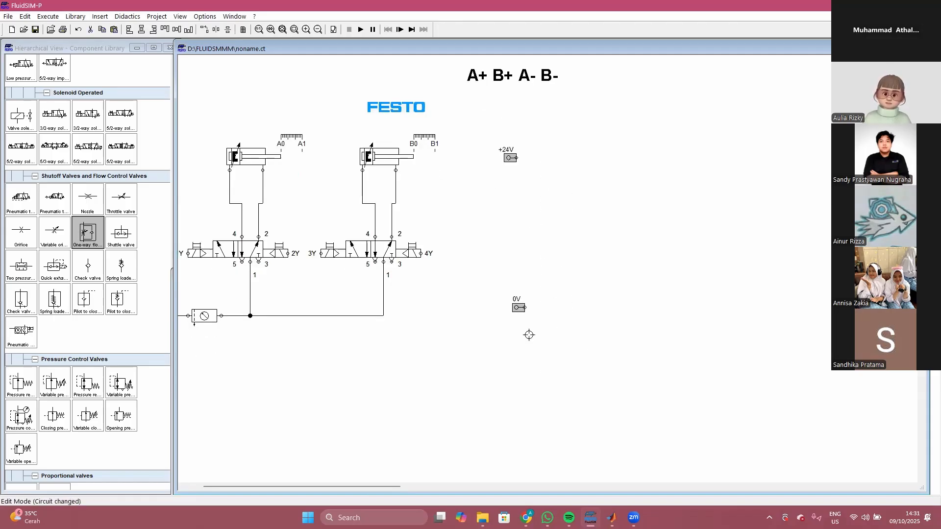
left_click_drag(519, 311, 469, 422)
left_click_drag(555, 407, 570, 407)
scroll(570, 408, "down", 2)
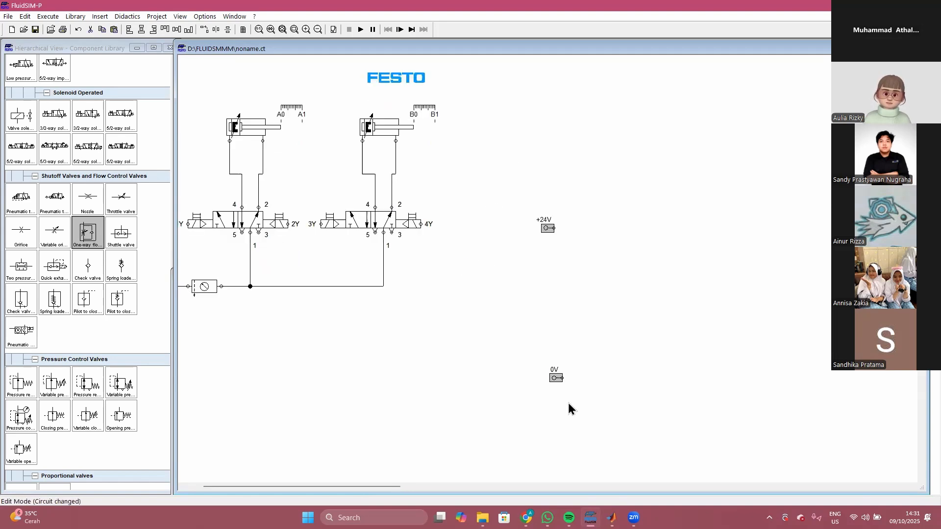
left_click_drag(556, 352, 440, 452)
left_click_drag(386, 485, 304, 469)
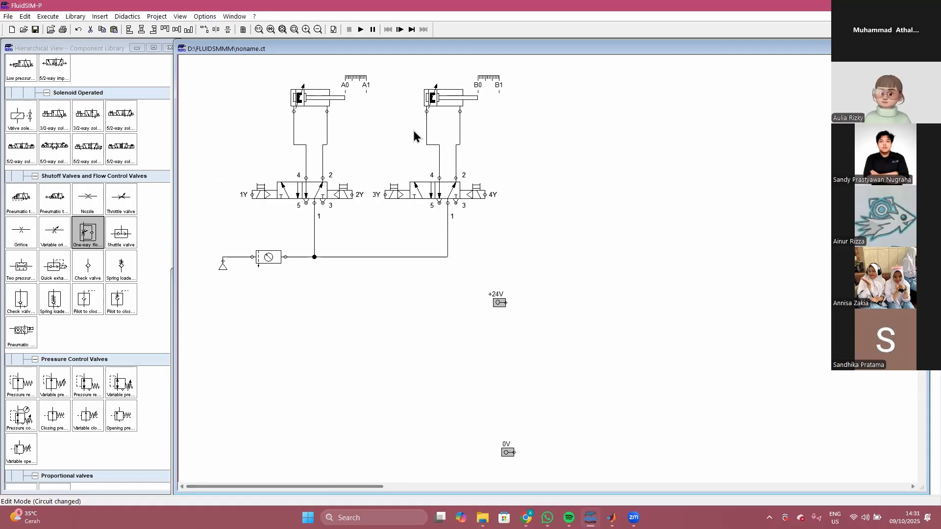
Step: Shift the whole two-cylinder pneumatic circuit slightly to the right and up
left_click_drag(214, 71, 447, 193)
left_click_drag(507, 276, 505, 289)
left_click_drag(452, 196, 481, 183)
scroll(517, 181, "up", 1)
scroll(518, 180, "up", 1)
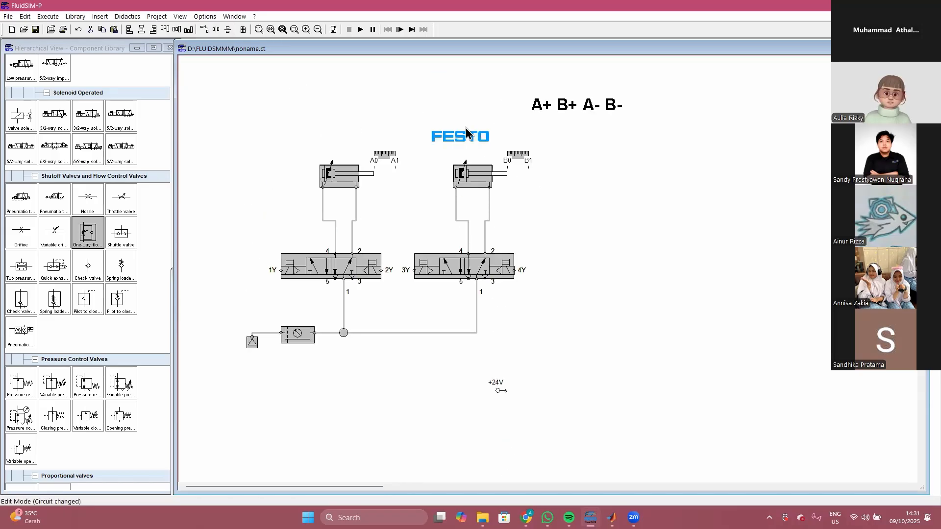
Step: Undo the FESTO logo's resizing, move the logo left above cylinder A, and move the title beside the air supply line
left_click_drag(425, 133, 387, 123)
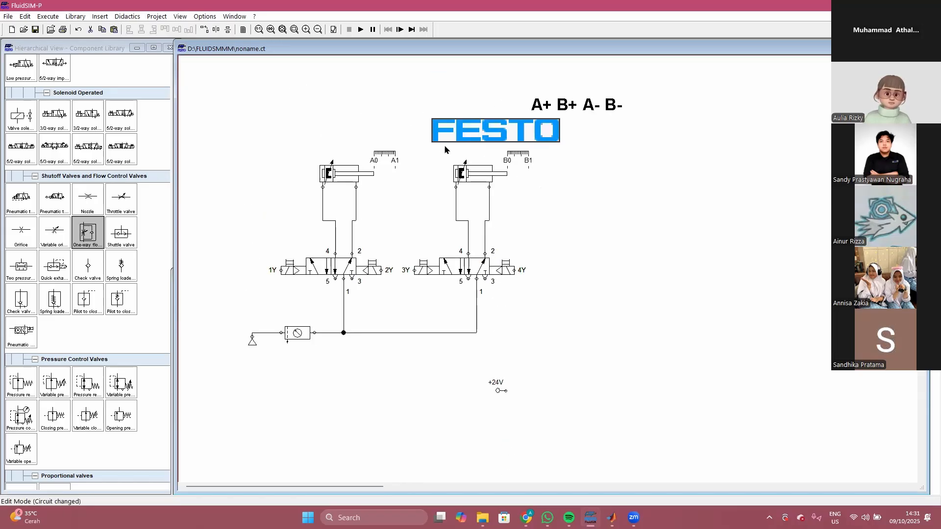
key("ctrl+z")
left_click_drag(459, 137, 247, 126)
left_click_drag(584, 112, 581, 341)
Step: Place the +24V and 0V terminals below the air supply's left end, and nudge the title closer to the supply line
scroll(584, 340, "down", 1)
scroll(588, 345, "down", 1)
scroll(526, 221, "down", 1)
left_click_drag(468, 195, 255, 384)
left_click(637, 217)
left_click_drag(595, 158, 577, 150)
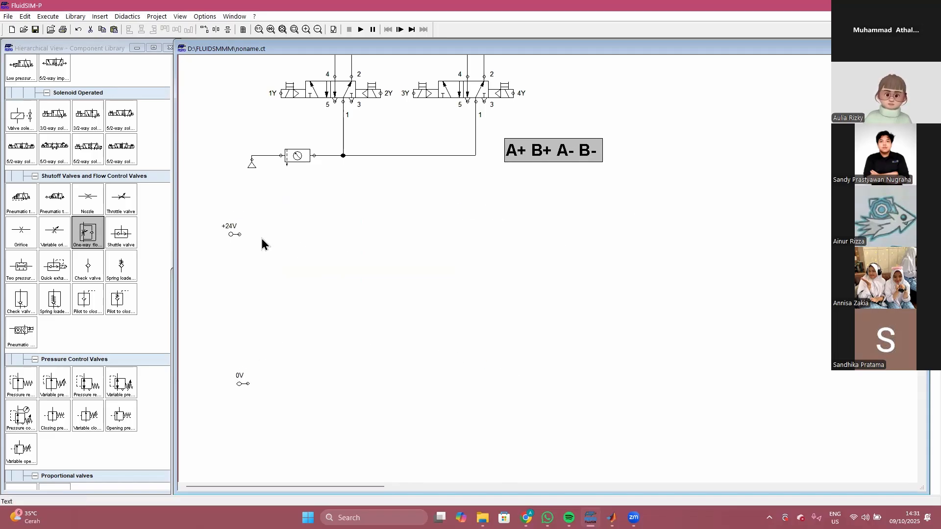
left_click_drag(237, 381, 230, 383)
Step: Connect the +24V terminal to the 0V terminal and stretch the wire into a wide loop across the drawing area
left_click_drag(239, 235, 243, 384)
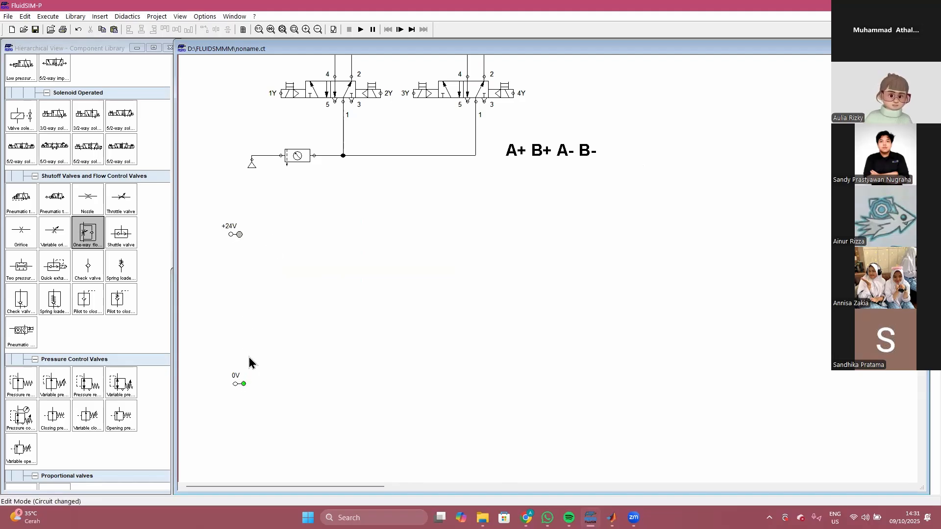
left_click_drag(655, 381, 820, 384)
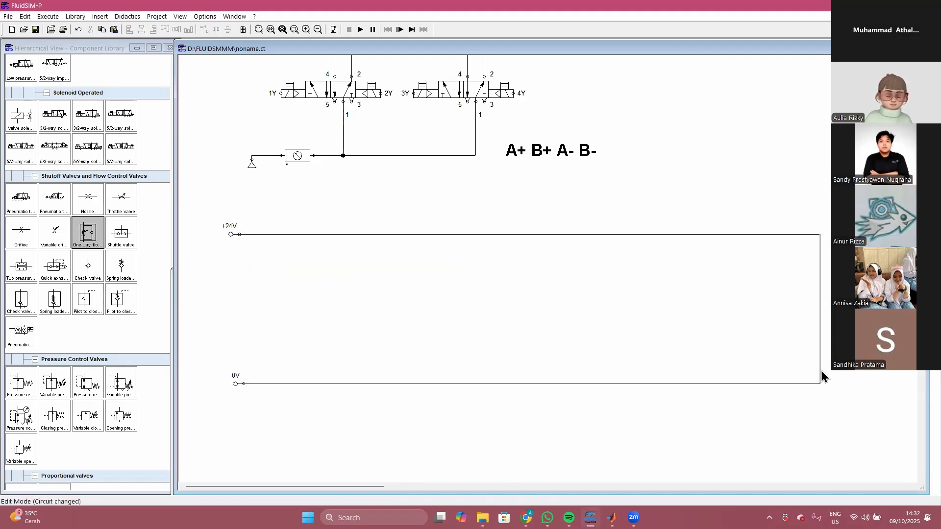
key("XF86MonBrightnessUp")
Step: Lower the 0V terminal and its line to make the ladder area taller, and nudge the title slightly down
left_click_drag(201, 358, 848, 412)
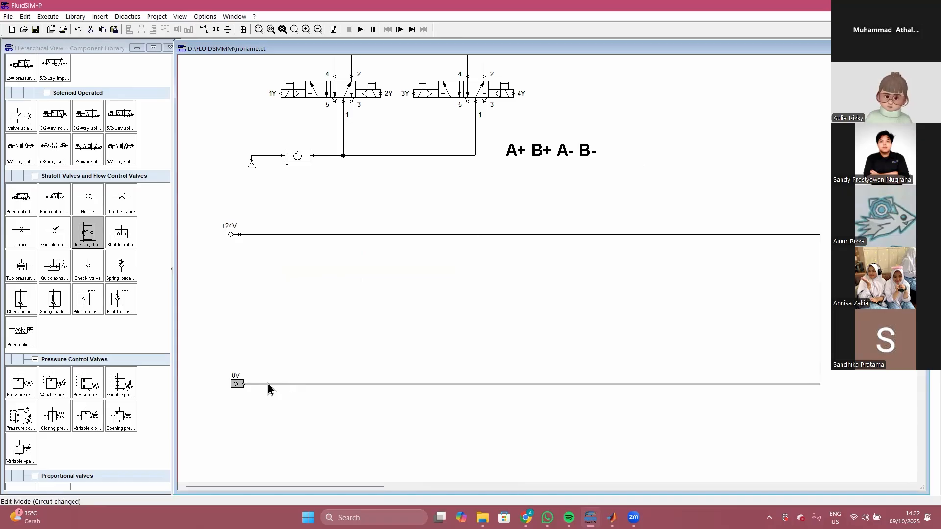
left_click_drag(234, 385, 247, 413)
left_click(248, 406)
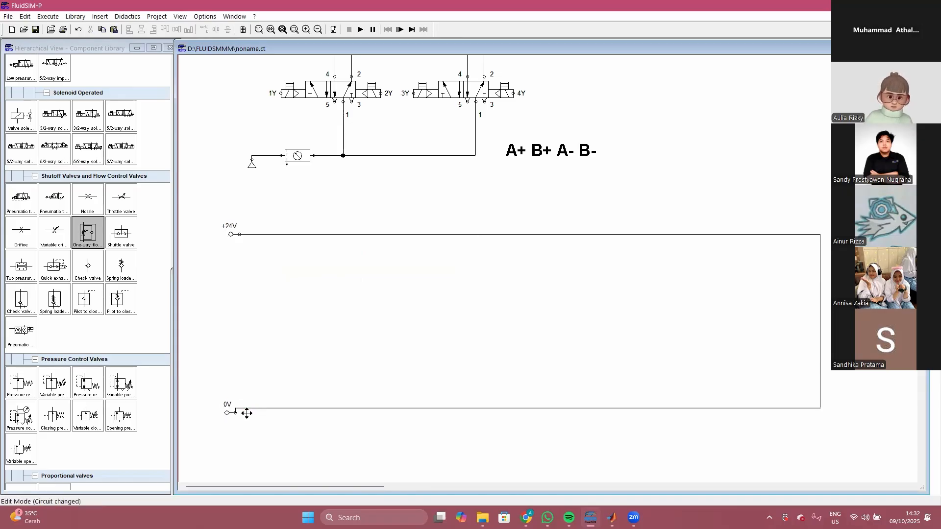
left_click(572, 152)
left_click_drag(572, 152, 570, 160)
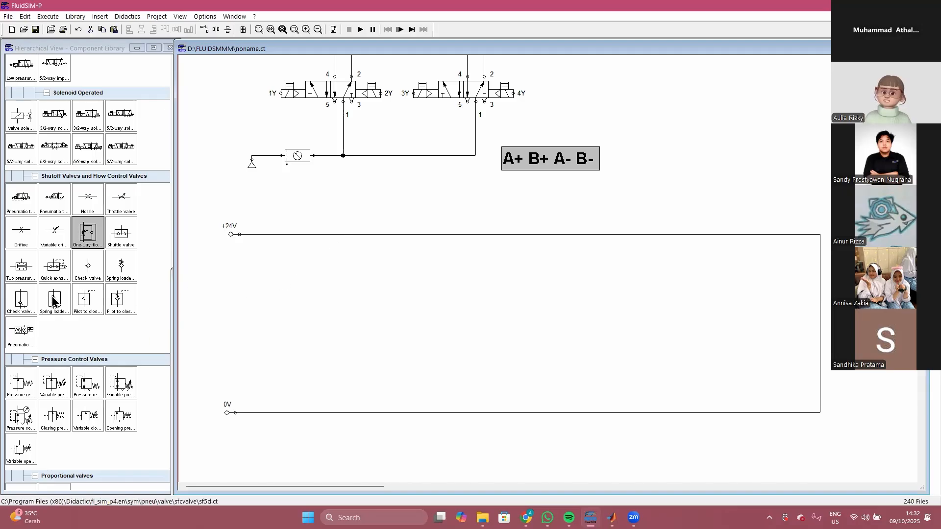
Step: Place a make pushbutton, a make switch and a break switch in the first current path, wired in series from +24V
scroll(51, 297, "down", 6)
scroll(54, 305, "down", 10)
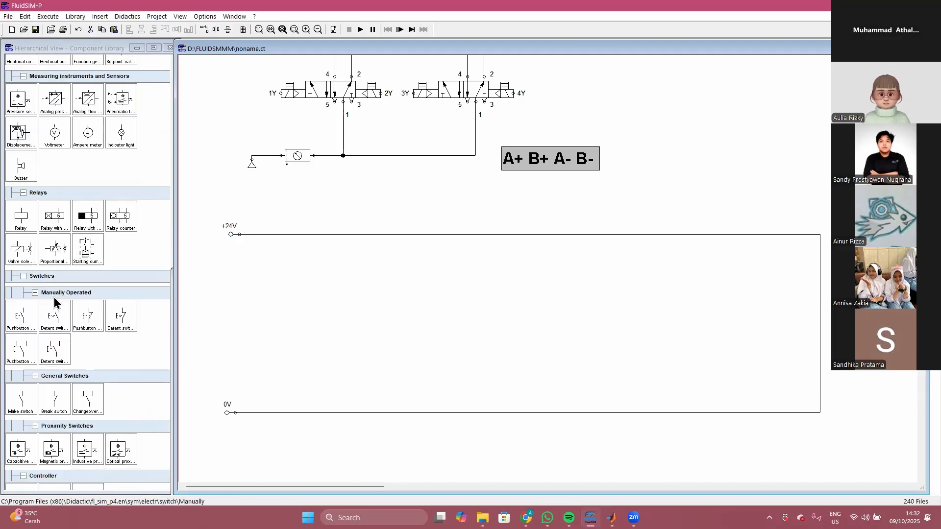
left_click_drag(25, 253, 263, 263)
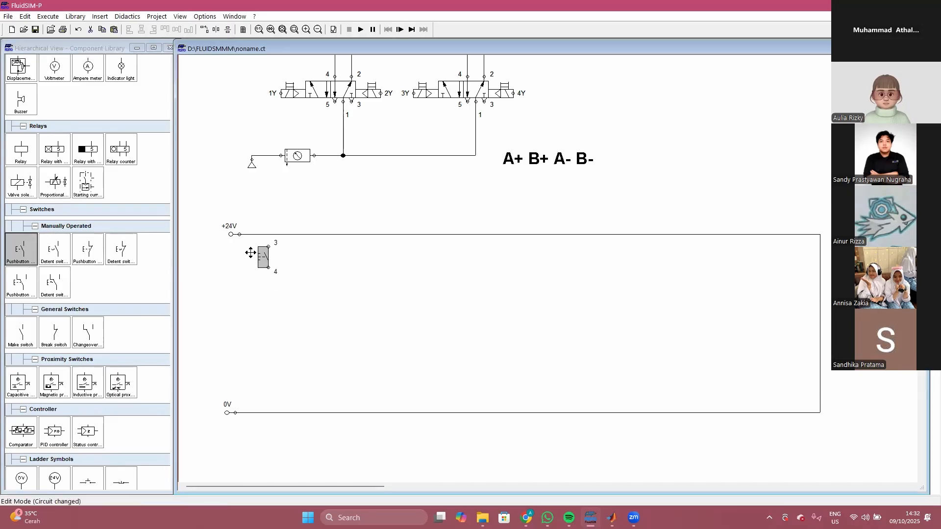
left_click_drag(22, 337, 258, 288)
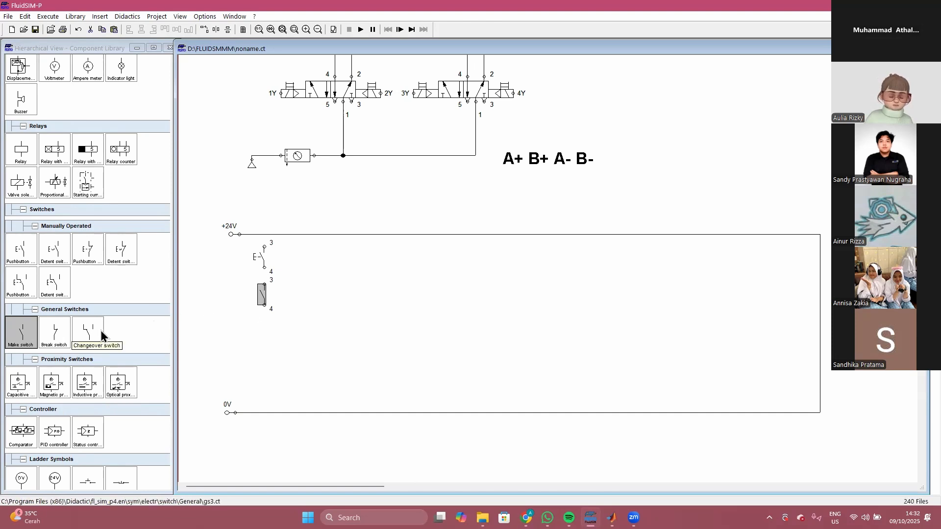
left_click_drag(56, 336, 266, 341)
left_click_drag(264, 245, 264, 235)
left_click_drag(264, 268, 265, 330)
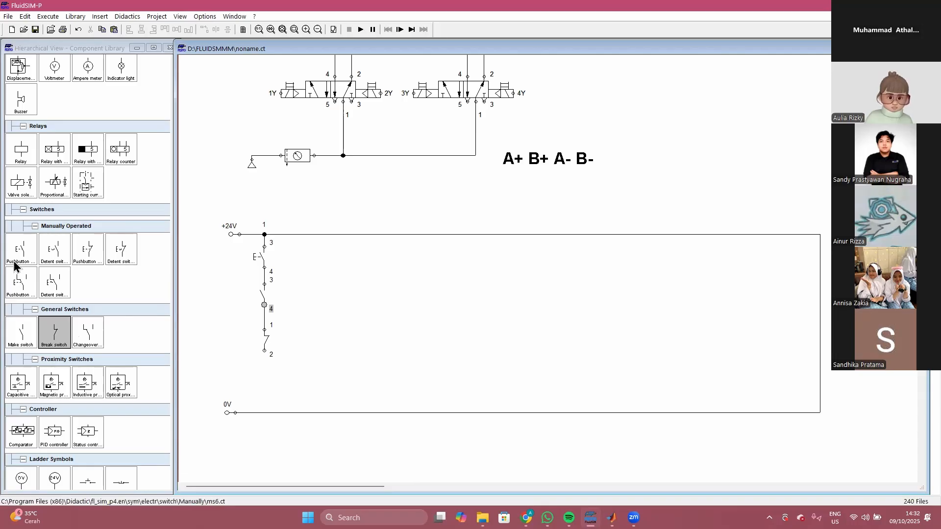
Step: Add a relay below the break switch and wire it between that switch and the 0V line
left_click_drag(21, 154, 267, 392)
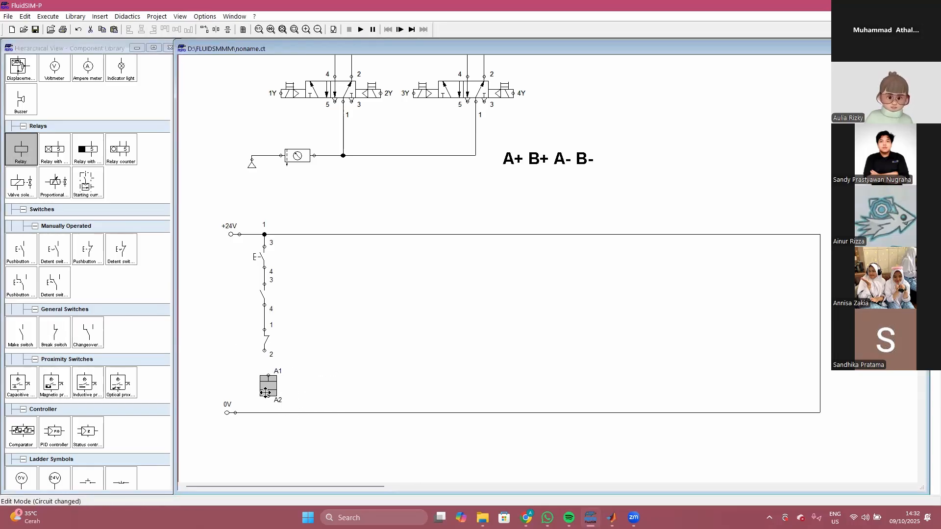
left_click_drag(267, 356, 265, 352)
left_click_drag(264, 401, 265, 413)
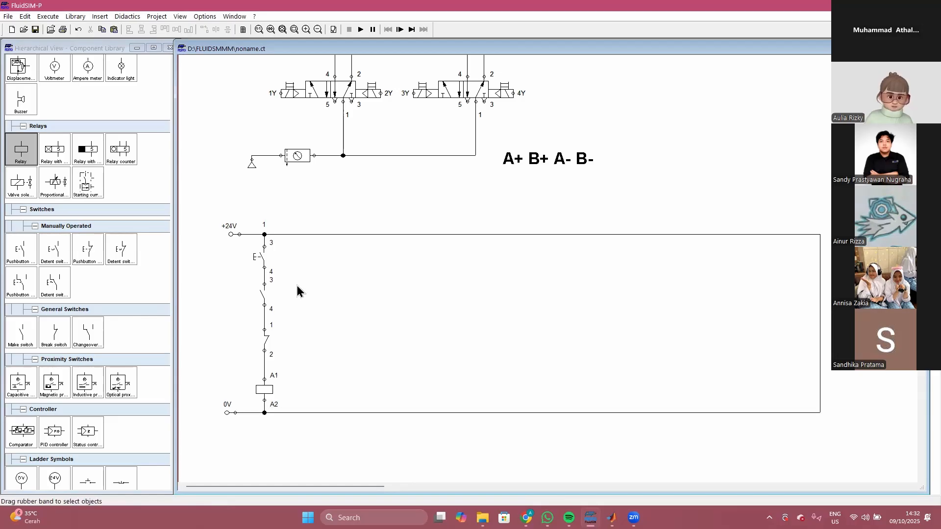
Step: Copy the make switch into a second path and wire it from +24V to the node above the break switch
left_click_drag(259, 297, 295, 247)
mouse_move(297, 240)
left_mouse_down()
mouse_move(302, 227)
mouse_move(301, 235)
left_mouse_up()
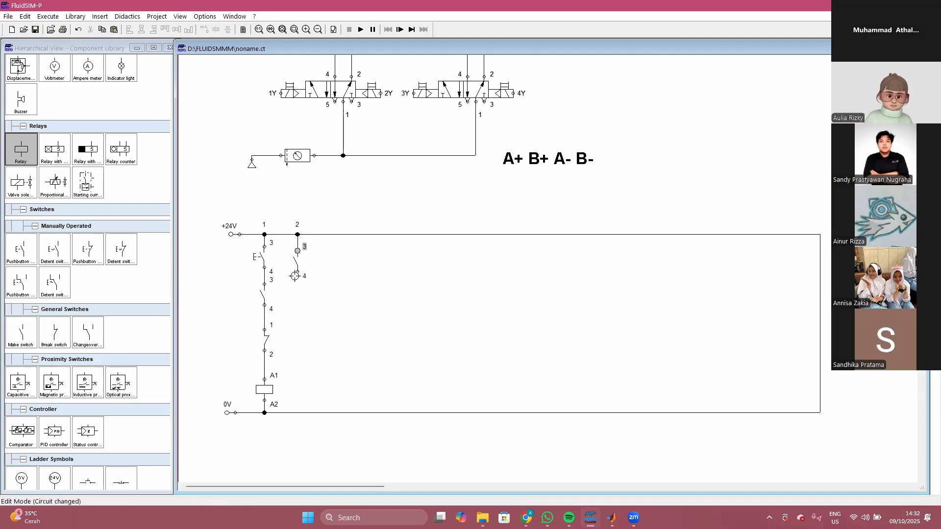
left_click_drag(264, 318, 265, 318)
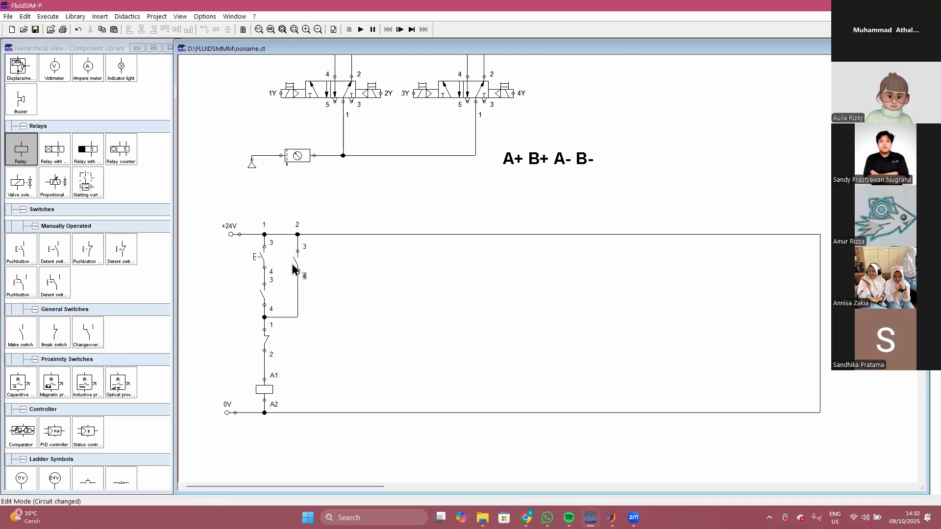
Step: Copy the make switch and the relay into a new third current path of the ladder
left_click(295, 261)
left_click_drag(313, 258, 326, 261)
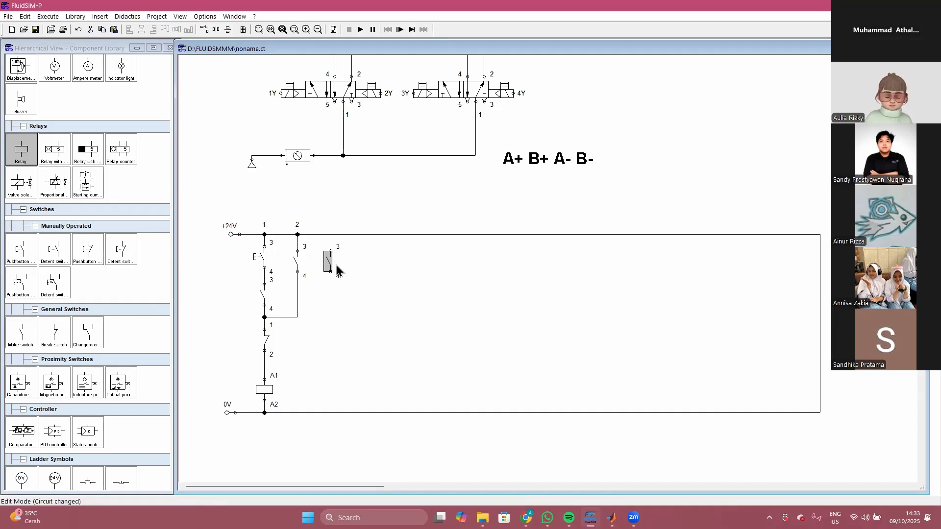
left_click(265, 395)
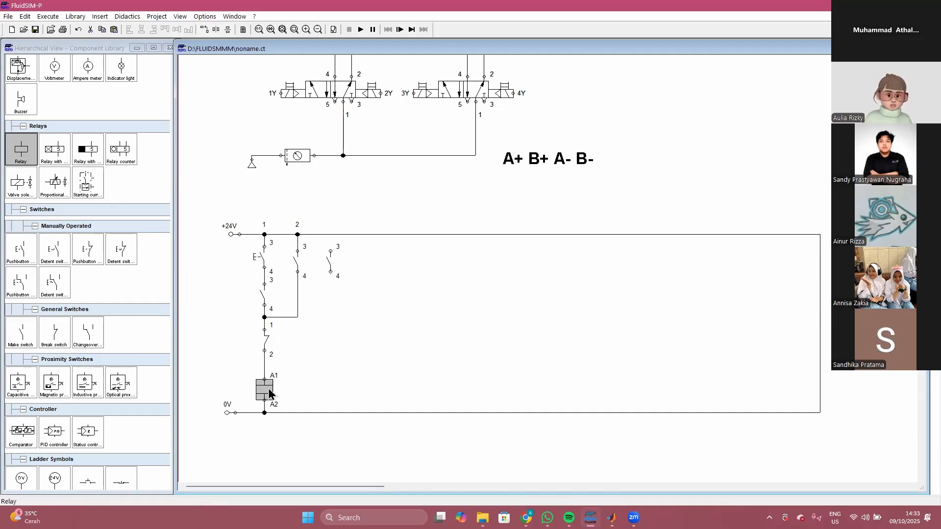
left_click_drag(342, 387, 341, 387)
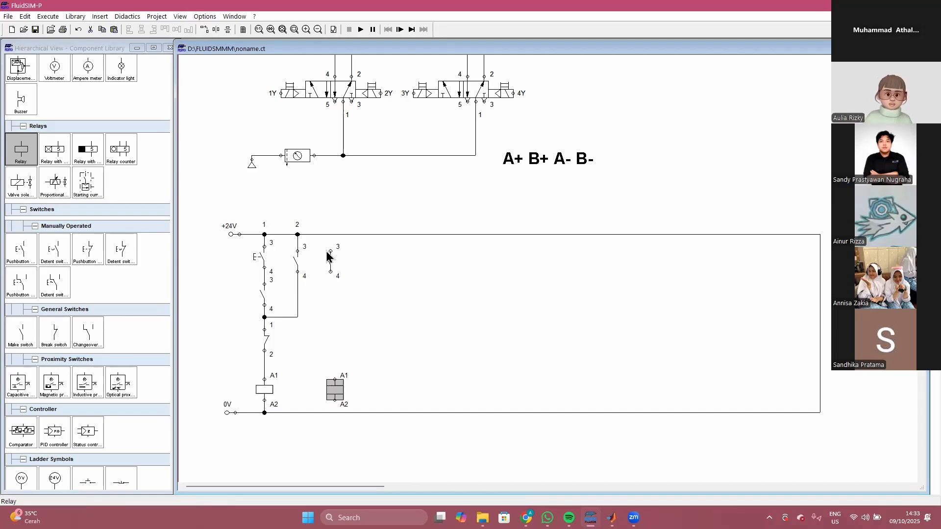
Step: Wire the third path from the second path's lower node through its make switch and relay to 0V
left_click_drag(328, 260, 308, 288)
left_click(310, 251)
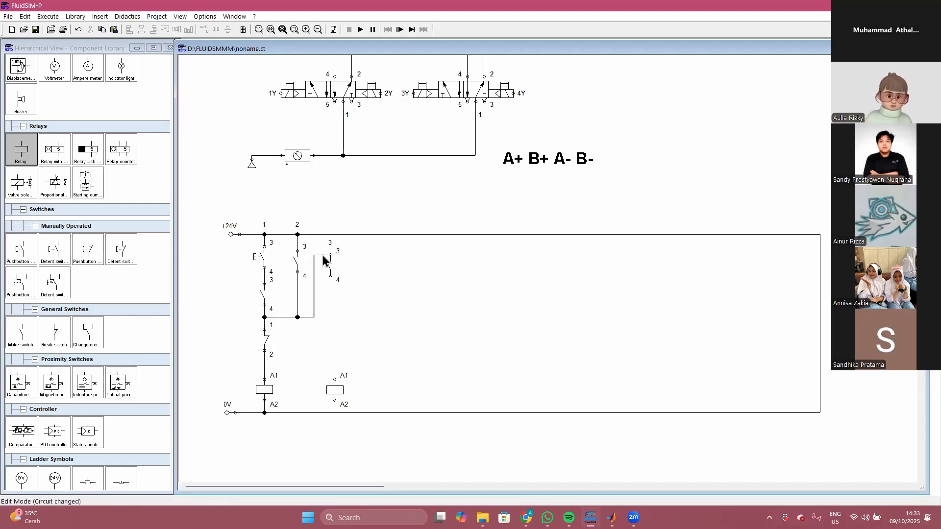
left_click(324, 263)
left_click_drag(331, 276, 331, 413)
left_click(330, 390)
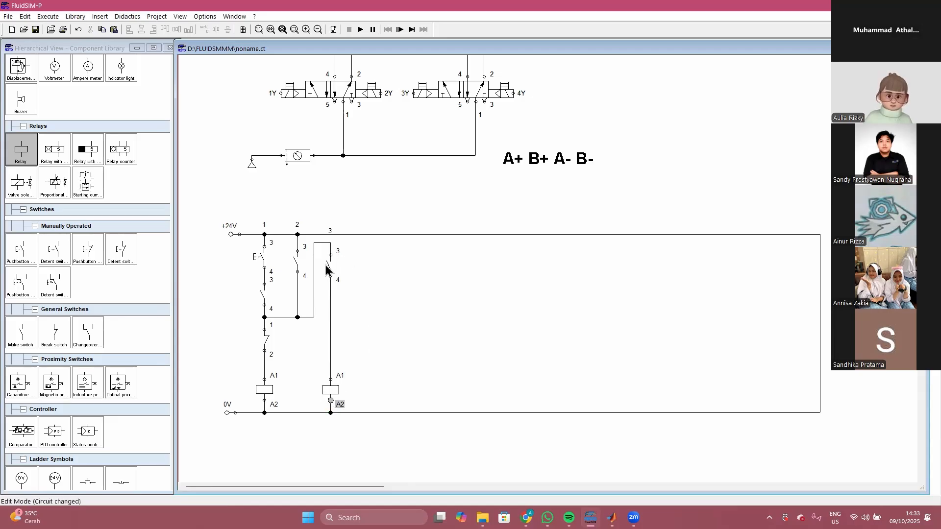
Step: Copy the third path's make switch into a fourth path and wire it in parallel with the original
left_click_drag(329, 264, 332, 244)
left_click_drag(359, 276, 340, 323)
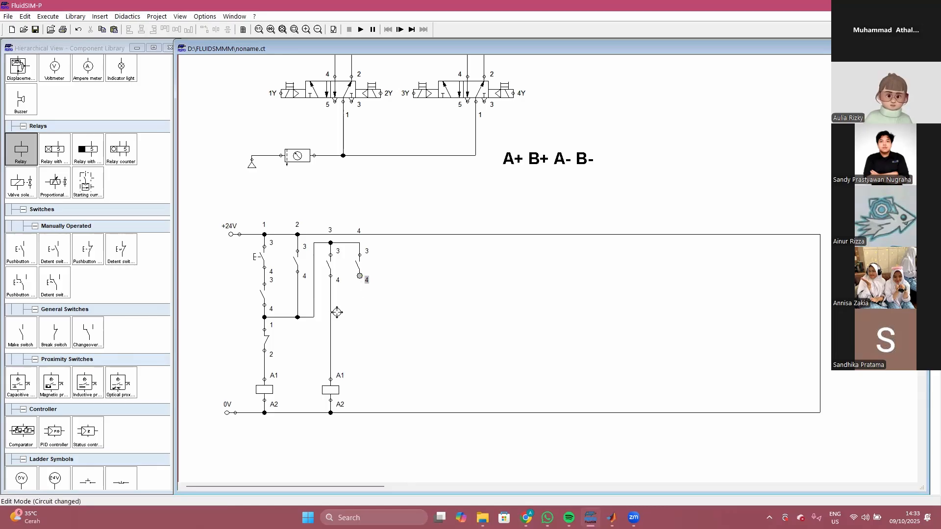
left_click_drag(330, 316, 331, 317)
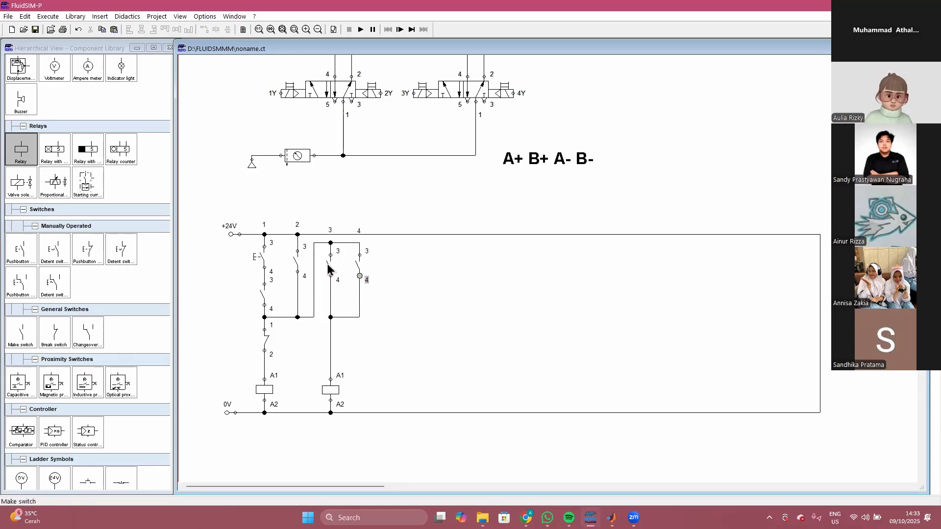
Step: Copy the third and fourth paths' parallel make switches and relay twice to form paths 5 to 8
left_click_drag(381, 406, 320, 248)
left_click_drag(330, 392, 399, 389)
left_click_drag(390, 390, 470, 382)
Step: Wire the fourth path's lower node to the tops of the path 5 and 6 switches, and connect both copied relays to 0V
left_click(390, 256)
left_click_drag(361, 318, 379, 261)
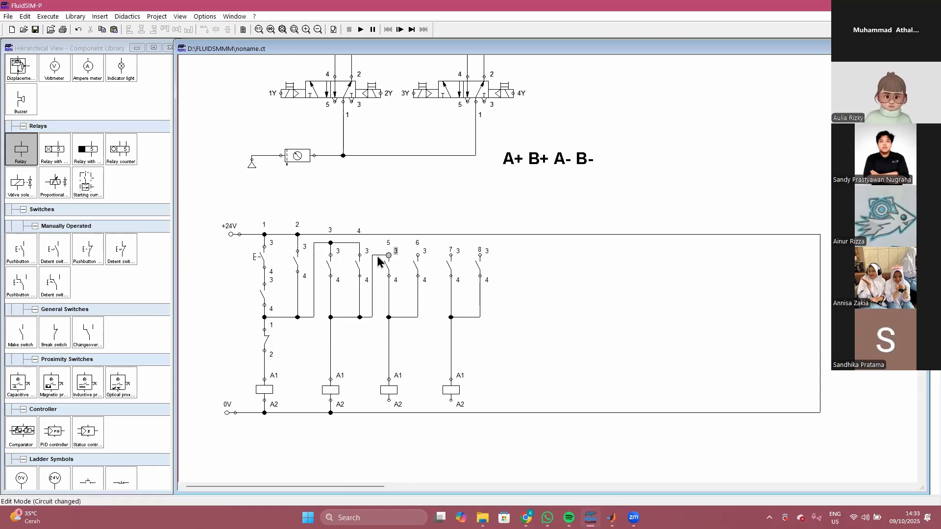
left_click_drag(379, 241, 389, 242)
left_click_drag(389, 400, 389, 413)
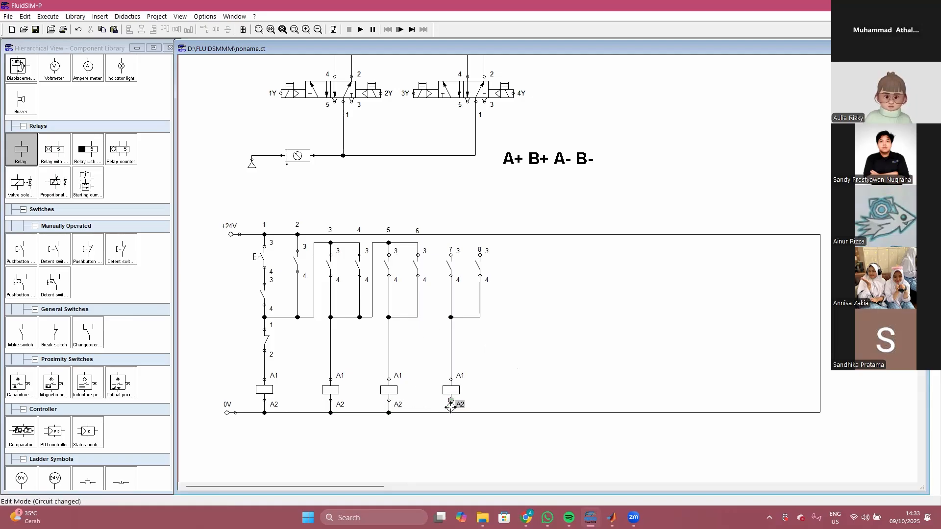
left_click_drag(452, 401, 451, 413)
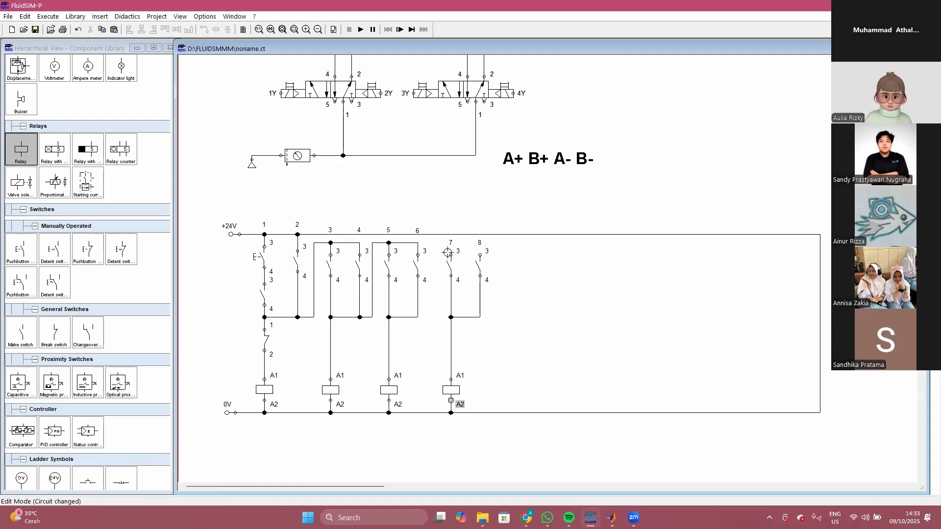
Step: Wire the sixth path's lower node to the tops of the make switches in paths 7 and 8
left_click_drag(418, 317, 418, 317)
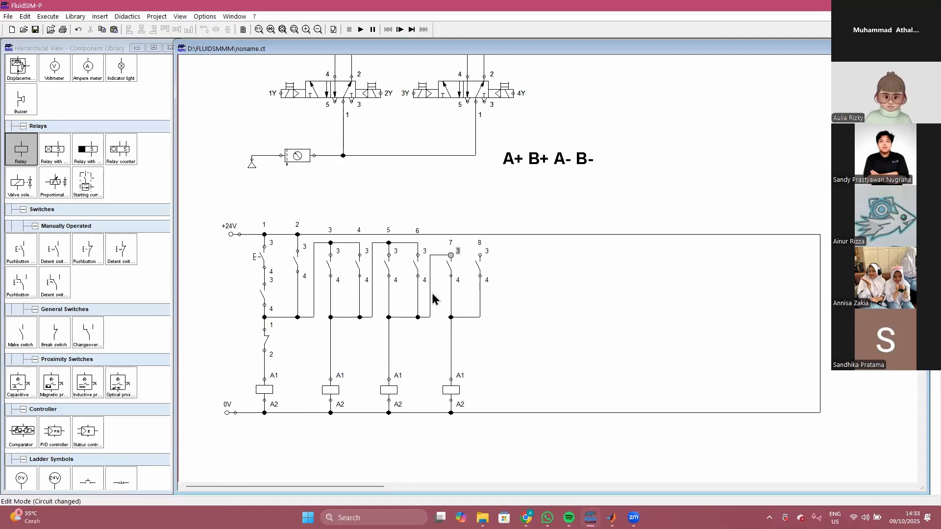
left_click_drag(430, 286, 441, 237)
left_click(478, 255)
left_click_drag(455, 243, 480, 255)
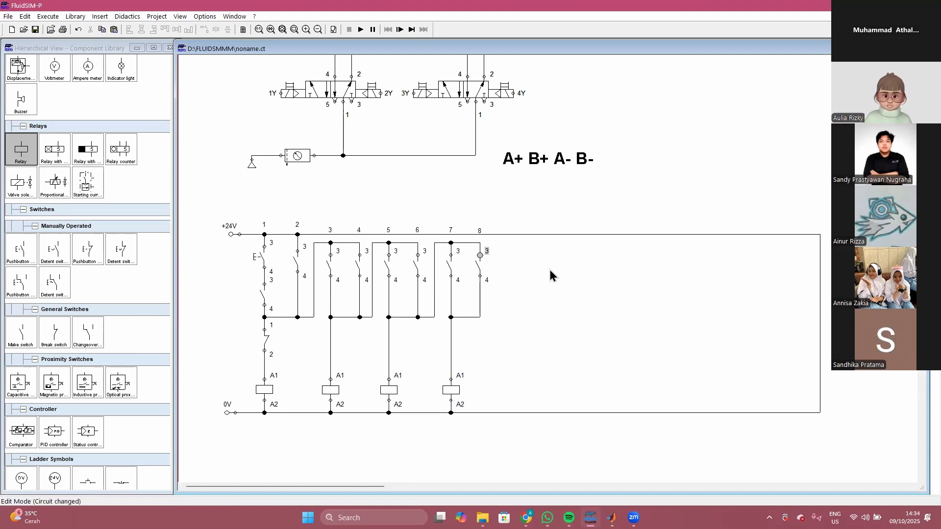
left_click(503, 375)
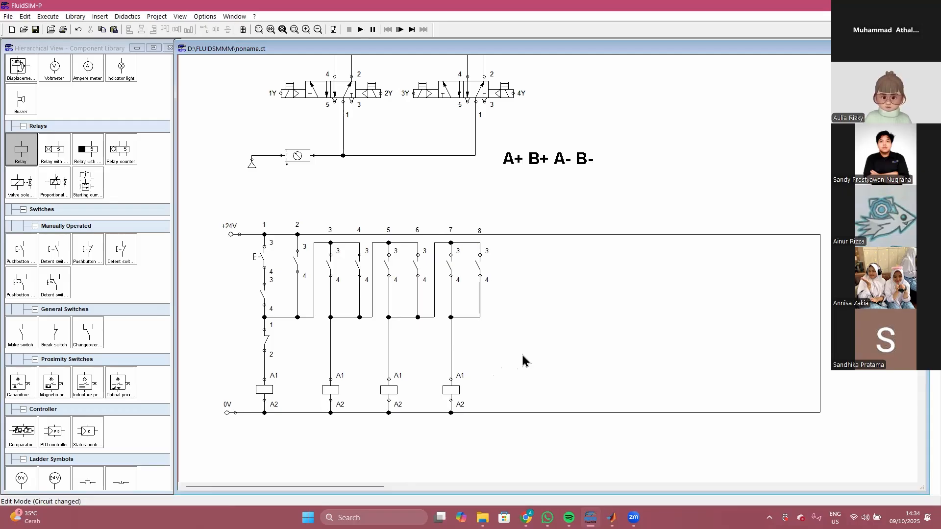
Step: Place a copied make switch, a break switch and a valve solenoid in line as a ninth path
left_click(453, 274)
left_click_drag(503, 267, 532, 266)
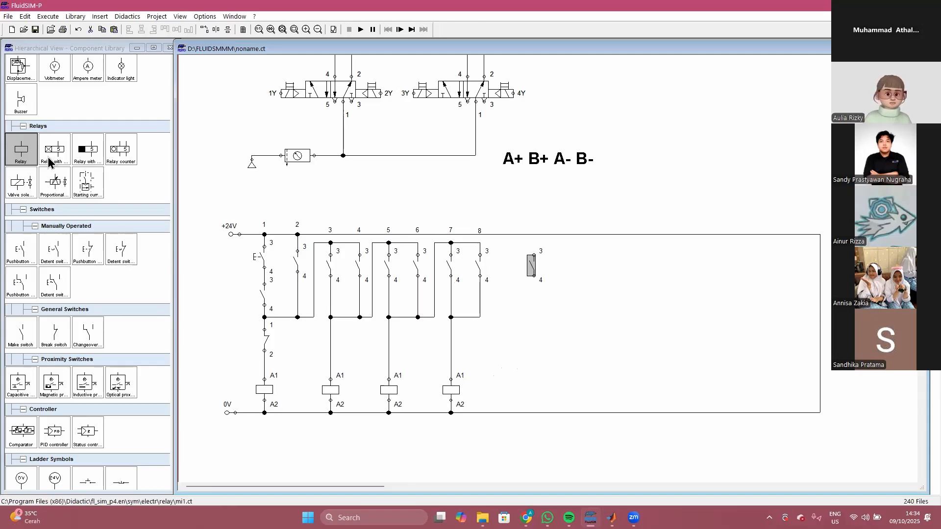
left_click_drag(55, 333, 538, 313)
left_click_drag(21, 184, 553, 394)
Step: Wire the ninth path in series between +24V and 0V, and place three copies of its components beside it
left_click(535, 249)
left_click_drag(537, 234, 536, 234)
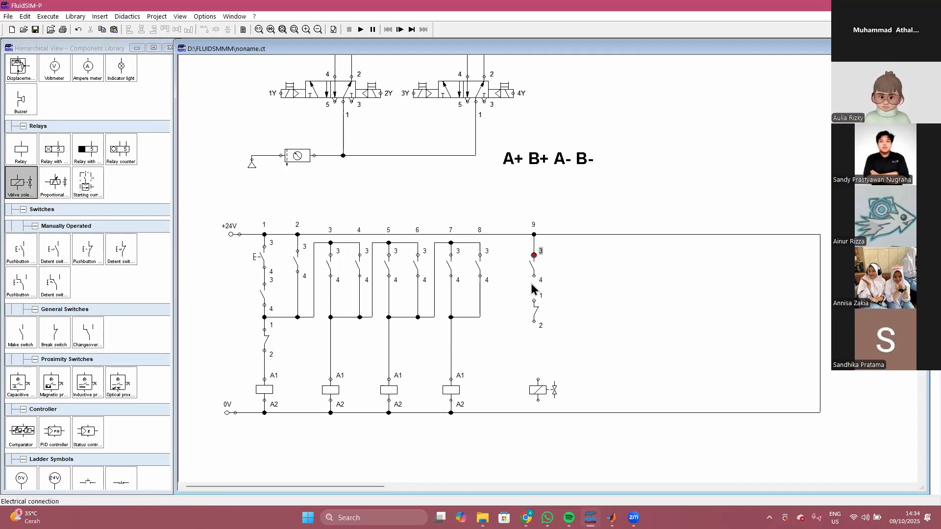
left_click_drag(534, 276, 534, 412)
left_click_drag(511, 247, 678, 390)
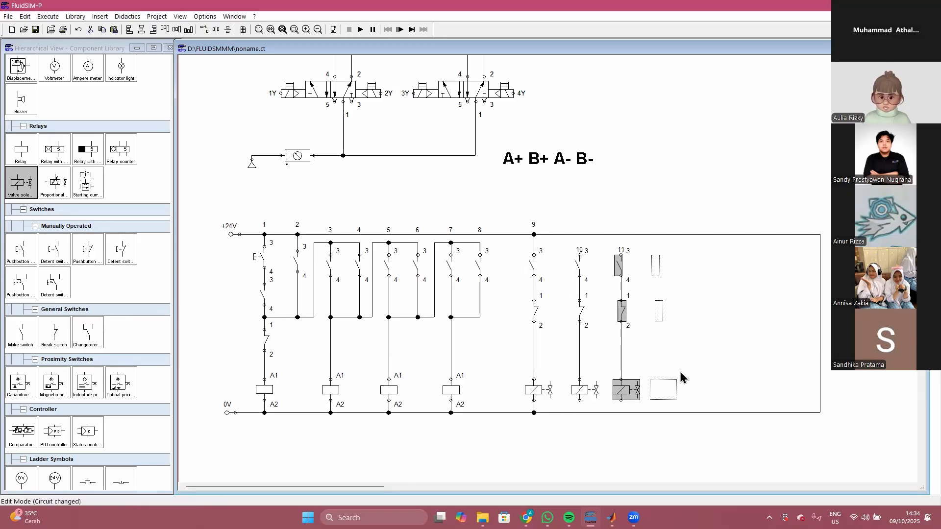
Step: Wire the outermost solenoid path to +24V and 0V, and delete the line joining the two supply rails beyond it
left_click_drag(662, 255, 662, 237)
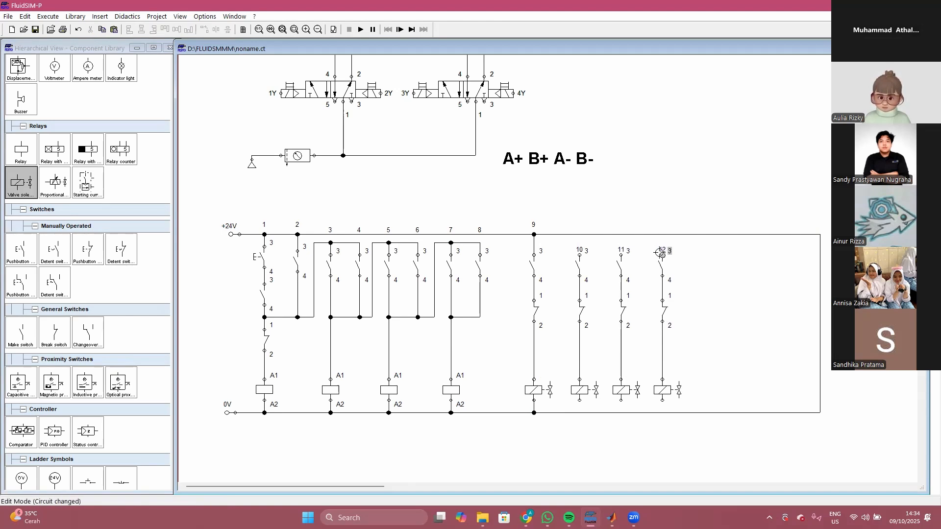
left_click_drag(660, 231, 659, 233)
left_click_drag(662, 400, 662, 413)
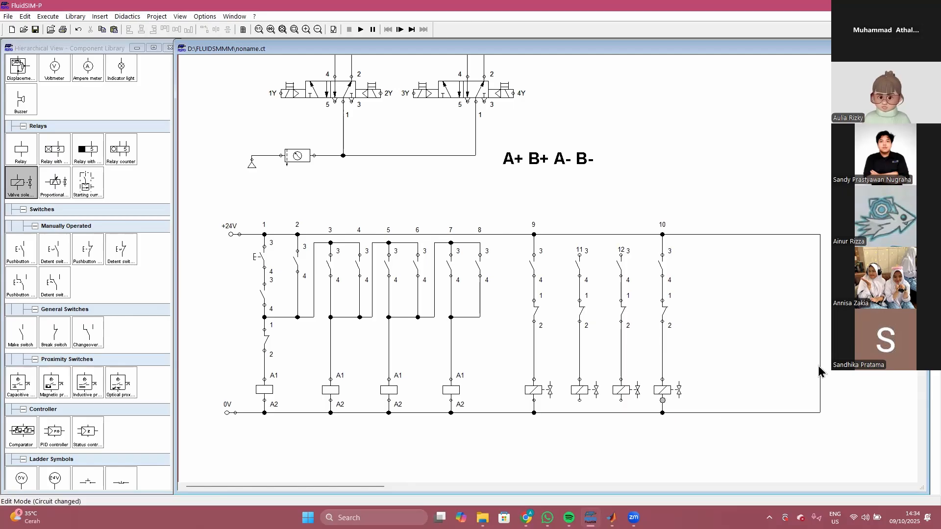
left_click_drag(820, 365, 828, 376)
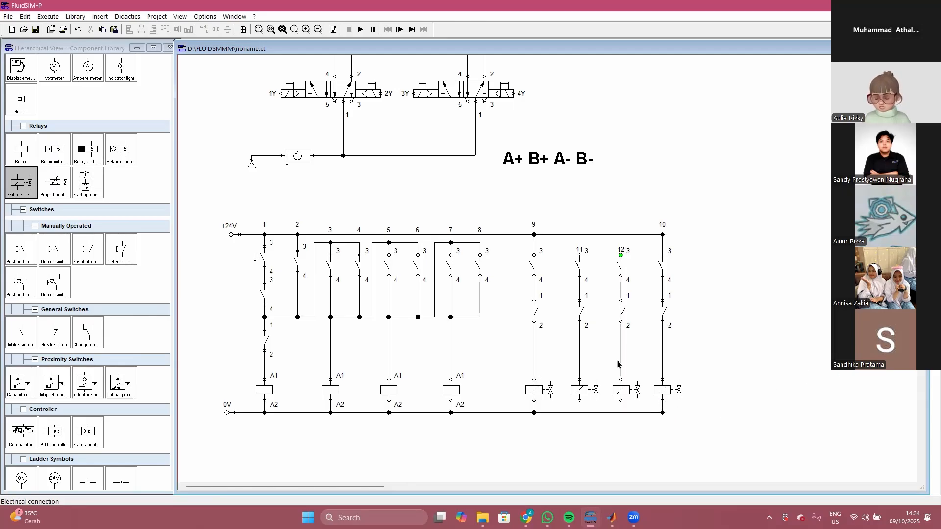
Step: Delete the break switches from the last two solenoid paths and wire their make switches directly to the solenoids
left_click_drag(609, 292, 686, 331)
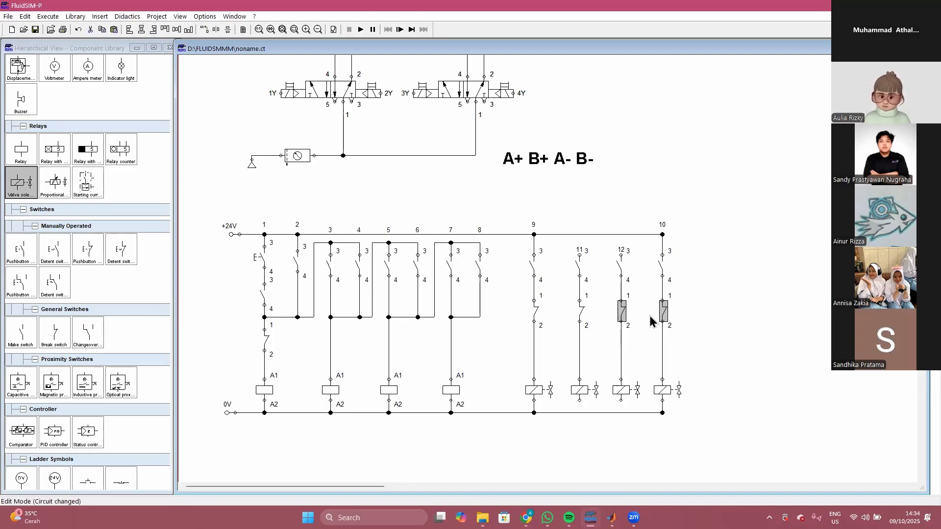
key("Delete")
left_click_drag(621, 276, 621, 380)
left_click_drag(663, 276, 663, 384)
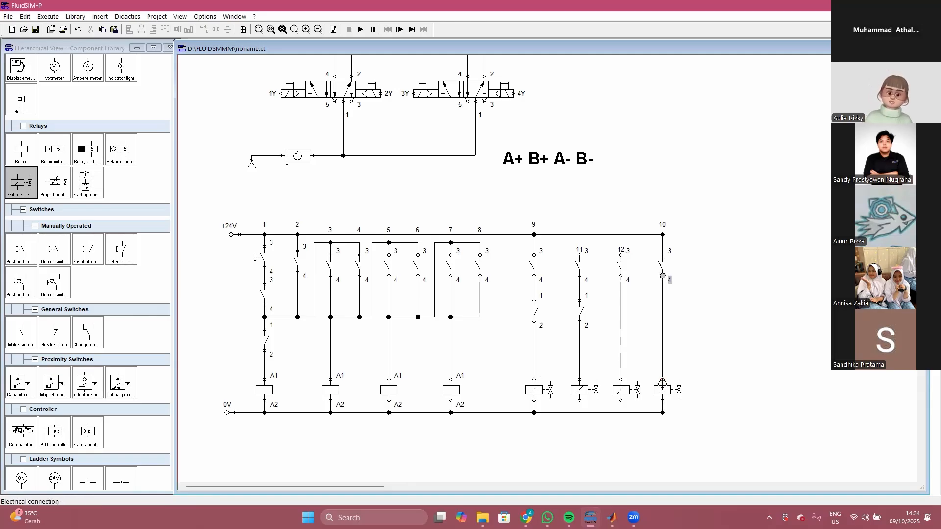
Step: Wire the two middle solenoid paths to the +24V and 0V lines
left_click_drag(621, 255, 624, 234)
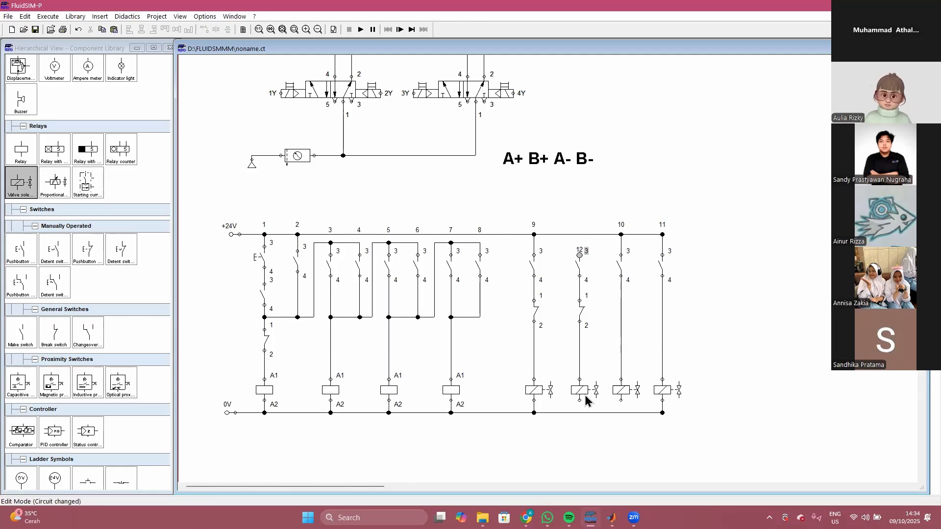
left_click_drag(579, 256, 579, 235)
left_click_drag(580, 400, 579, 413)
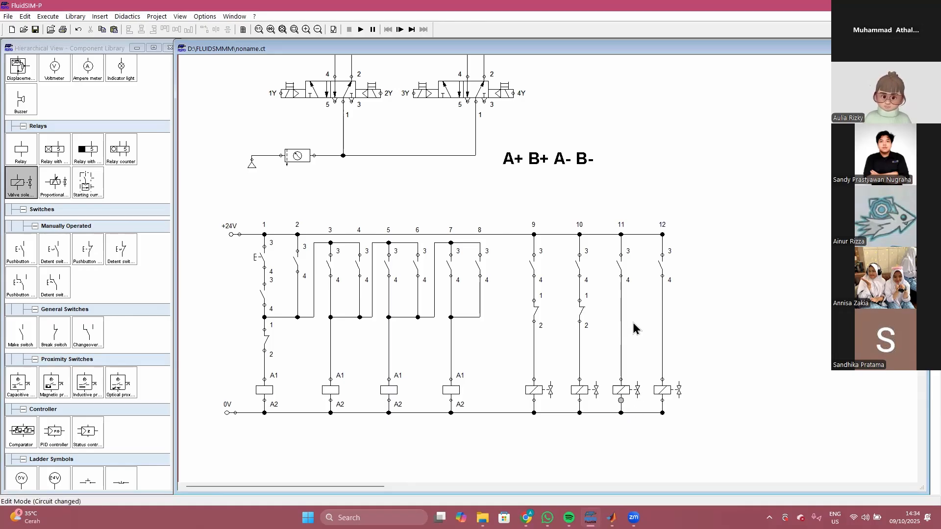
Step: Label the first path's relay and the second path's make switch K1
double_click(265, 390)
type("K1")
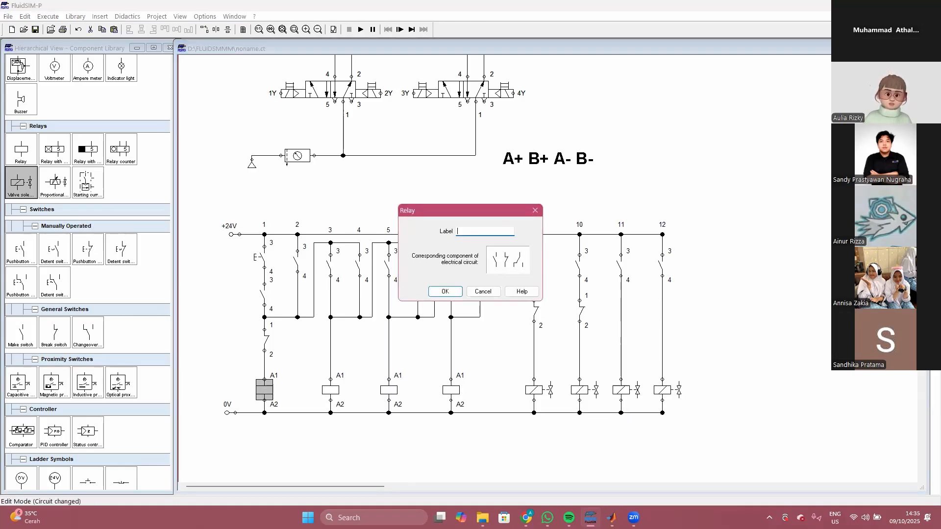
key("Return")
double_click(296, 262)
type("K1")
key("Return")
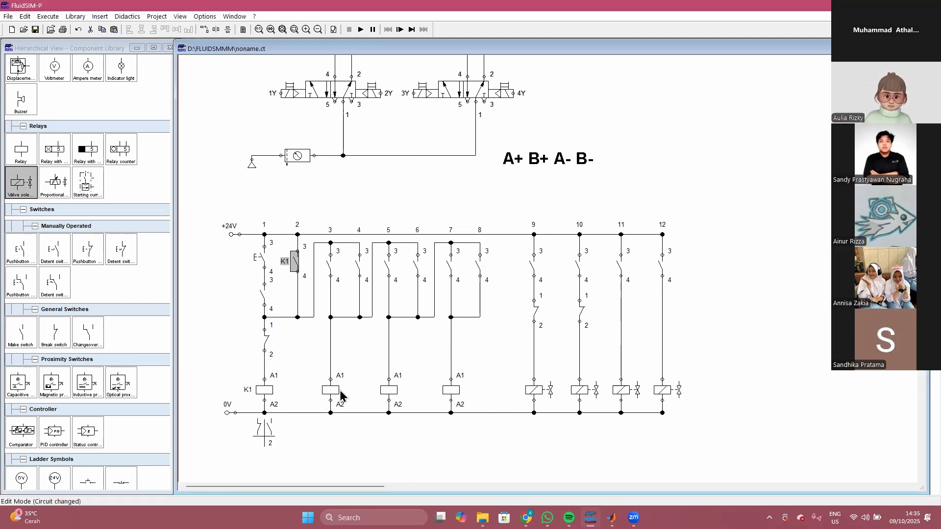
Step: Label the third path's relay and the fourth path's make switch K2
double_click(339, 394)
type("K2")
key("Return")
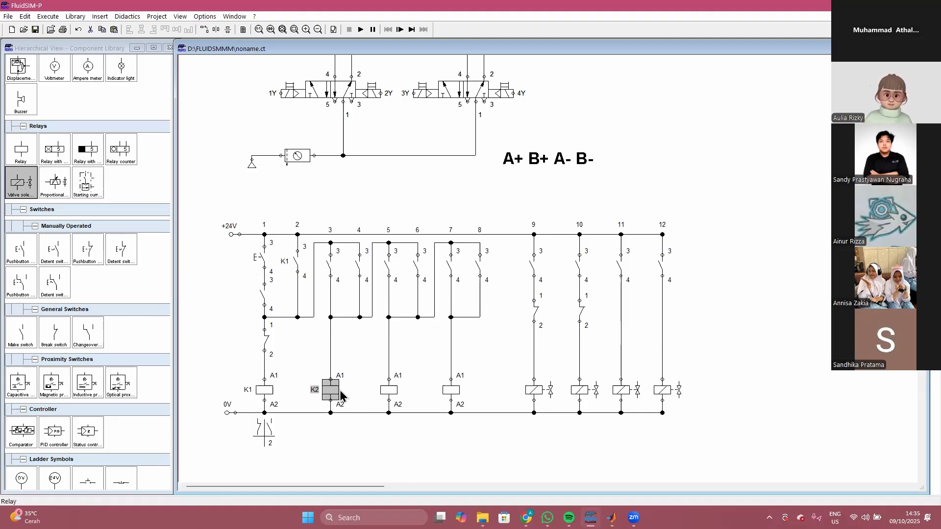
double_click(358, 267)
type("K2")
key("Return")
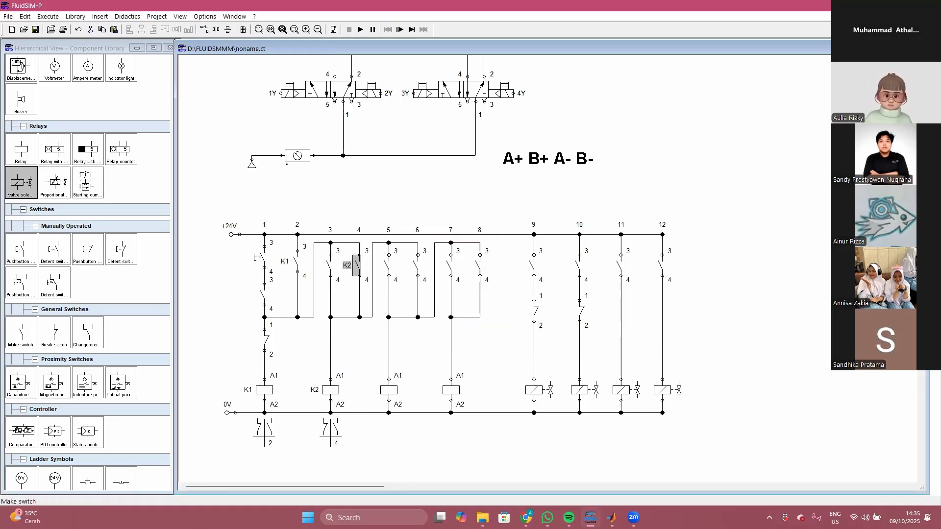
Step: Label the fifth path's relay and the sixth path's make switch K3
double_click(396, 392)
type("K3")
key("Return")
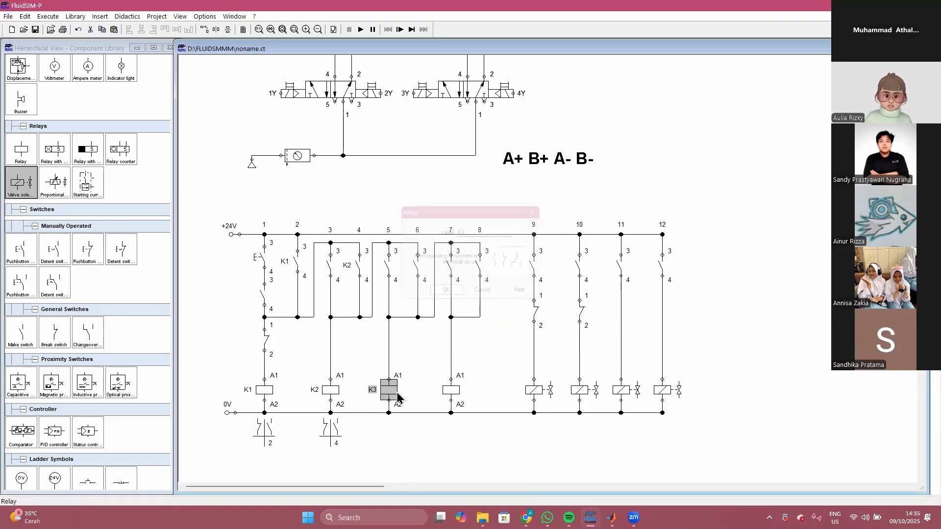
double_click(416, 267)
type("K3")
key("Return")
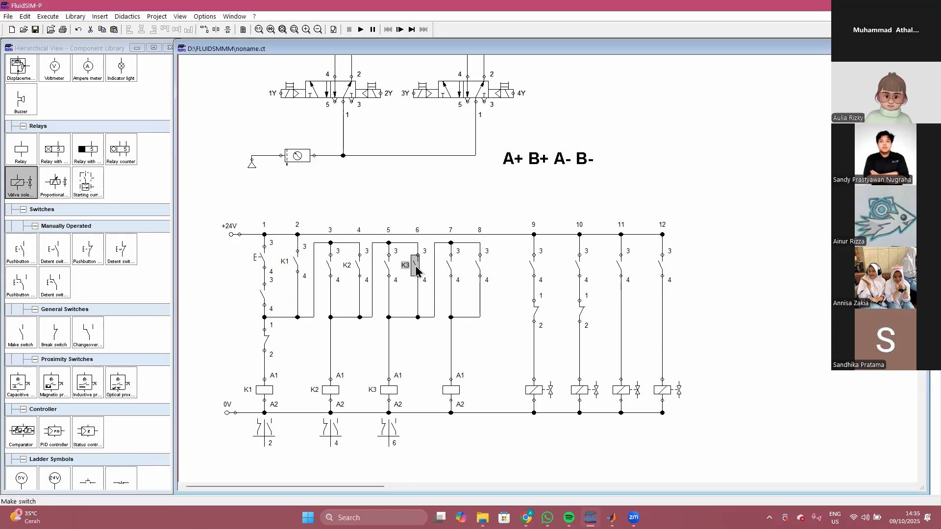
Step: Label the seventh path's relay and the eighth path's make switch K4
left_click(456, 390)
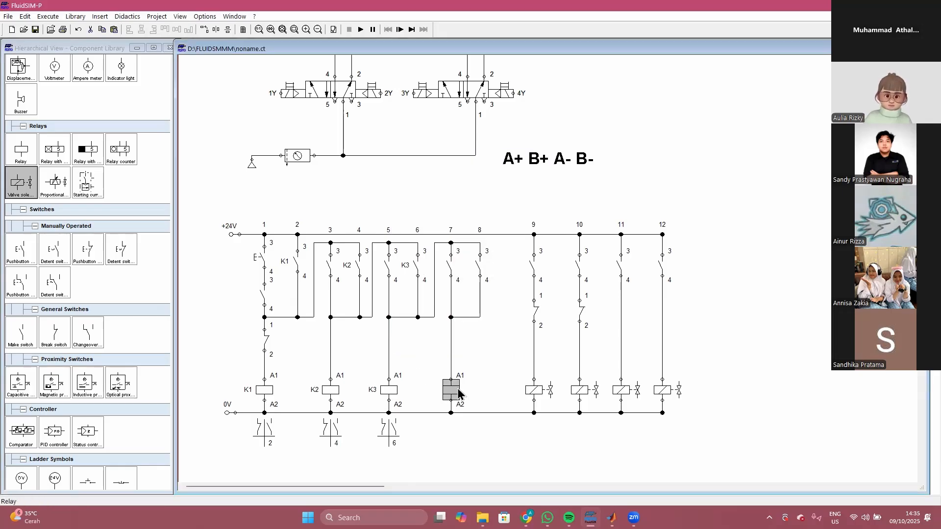
double_click(459, 392)
type("K4")
key("Return")
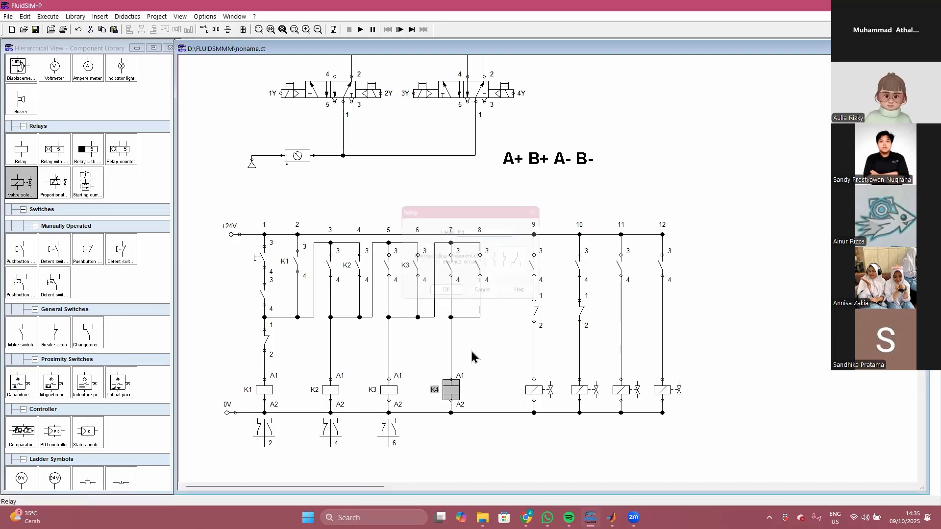
double_click(476, 269)
type("K4")
key("Return")
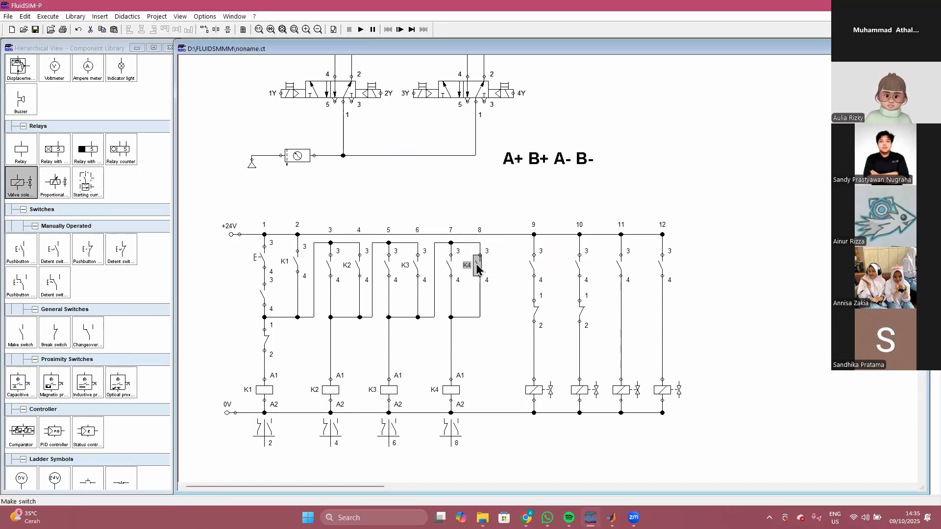
Step: Label the break switch in the first path K4
double_click(266, 340)
type("K4")
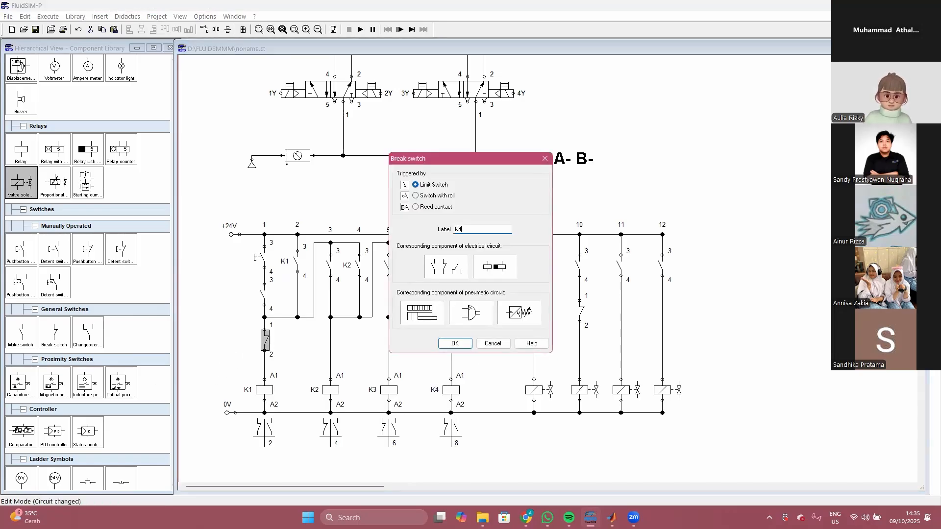
key("Return")
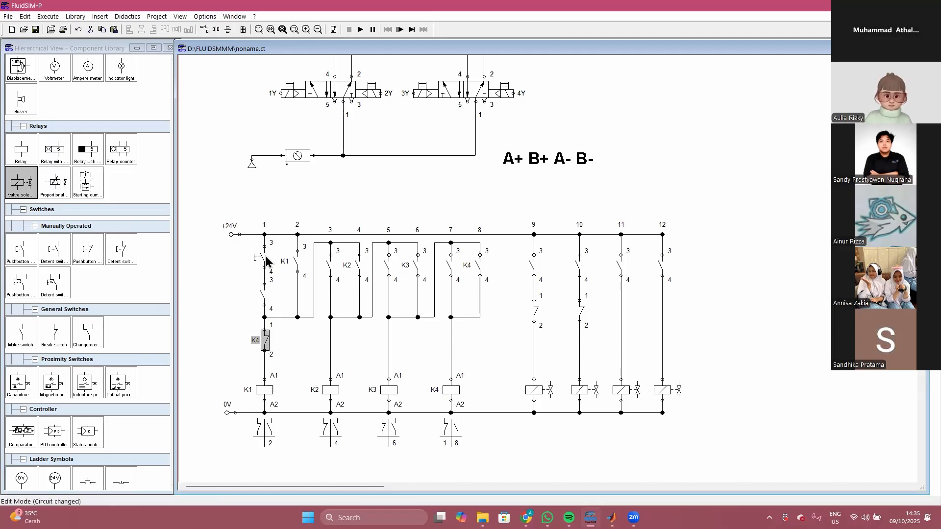
left_click(283, 363)
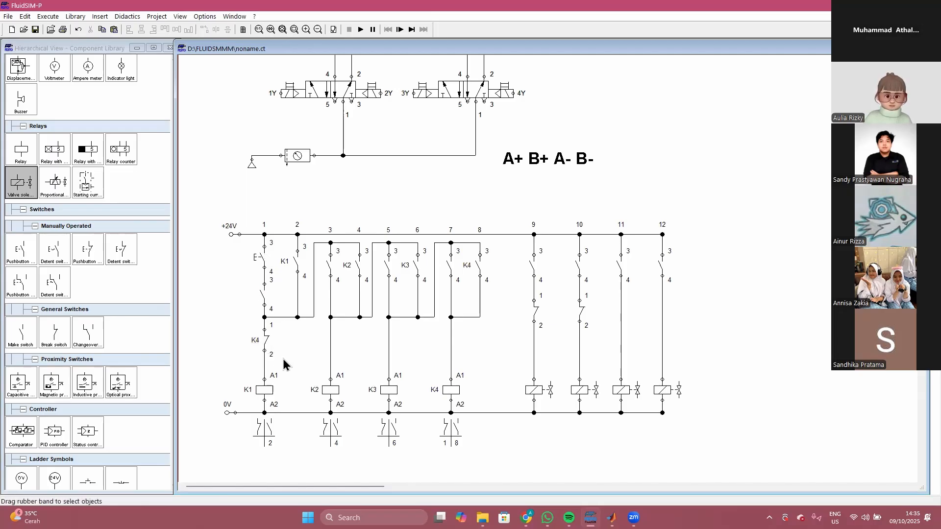
Step: Label the pushbutton in the first path START and shift its label clear of the symbol
left_click(263, 260)
double_click(264, 259)
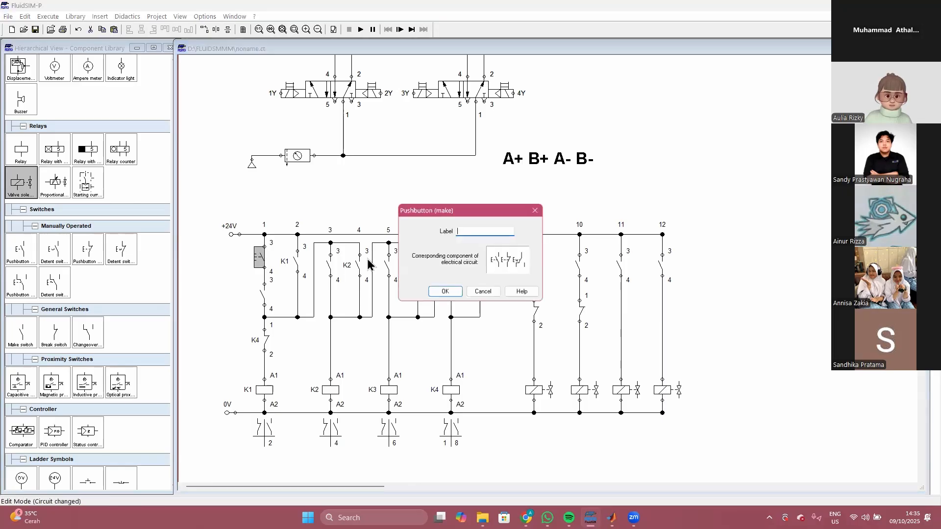
type("START")
key("Return")
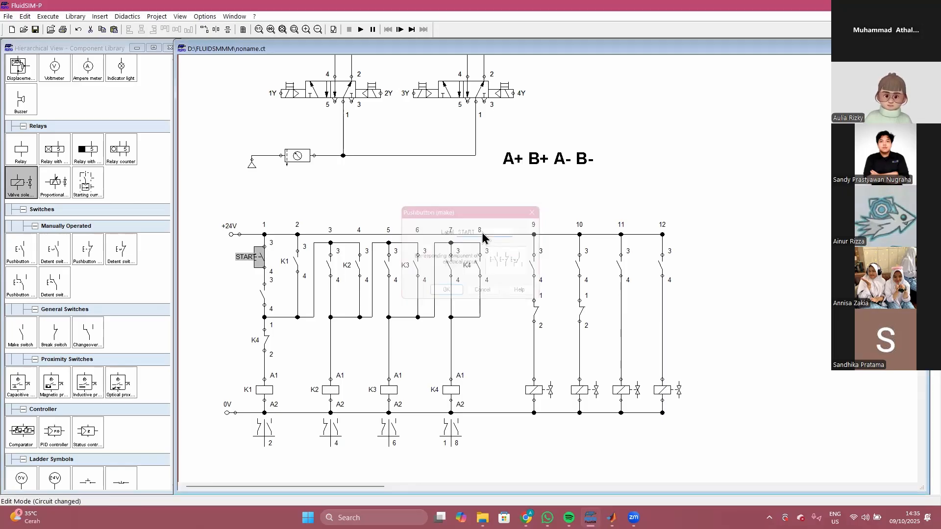
left_click_drag(244, 257, 237, 258)
left_click(249, 306)
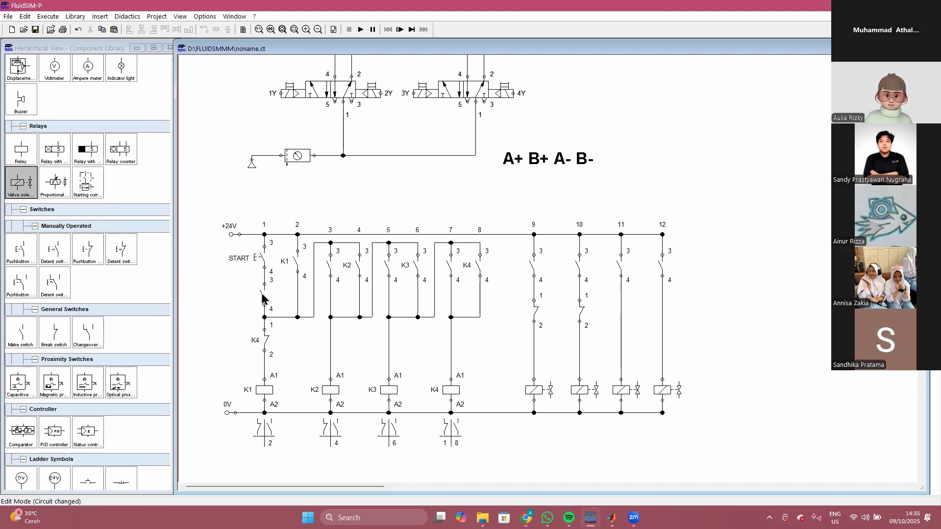
Step: Label the first path's make switch B0 and the third path's make switch A1
scroll(262, 298, "up", 2)
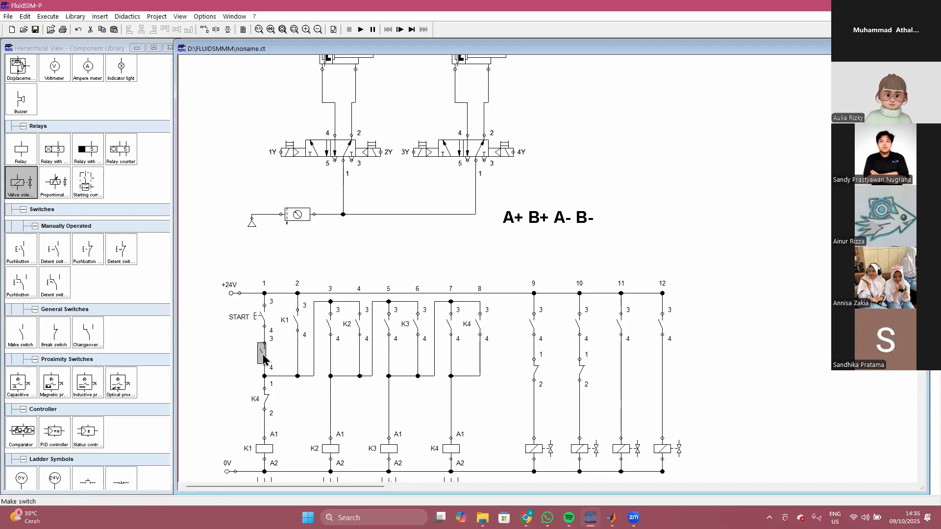
double_click(263, 354)
type("B0")
key("Return")
double_click(330, 327)
type("A")
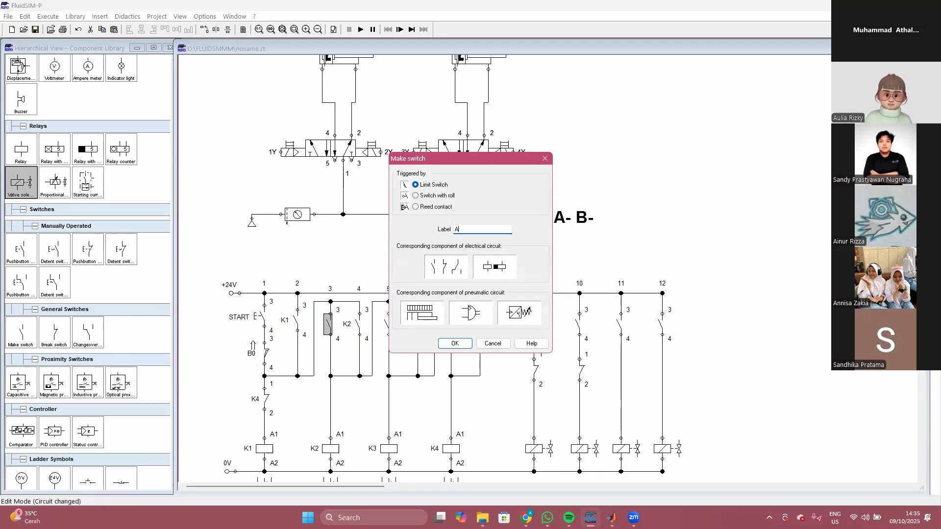
type("1")
key("Return")
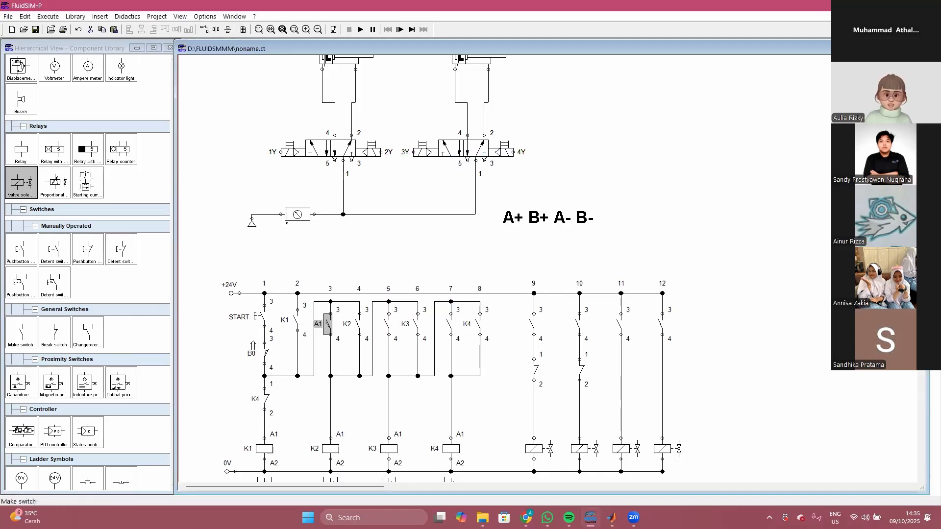
Step: Label the fifth path's make switch B1 and the seventh path's make switch A0
double_click(387, 326)
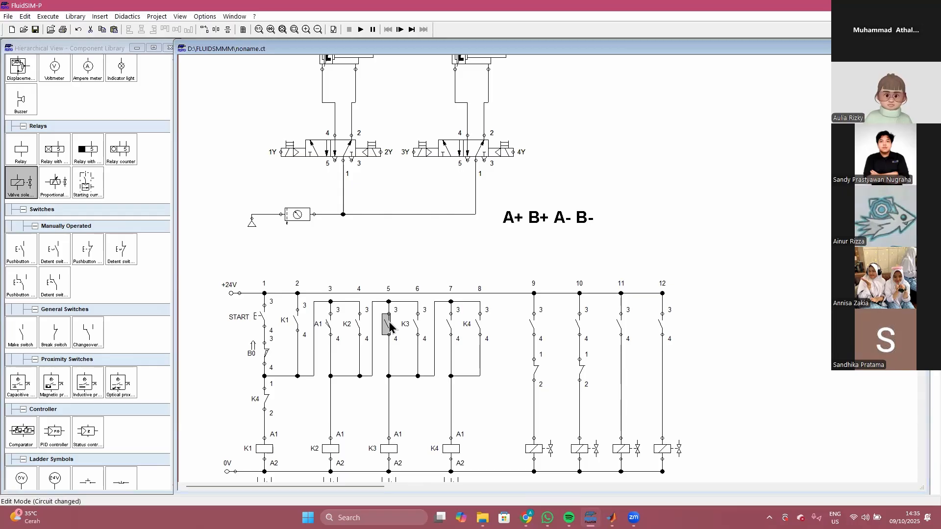
key("Return")
left_click(449, 323)
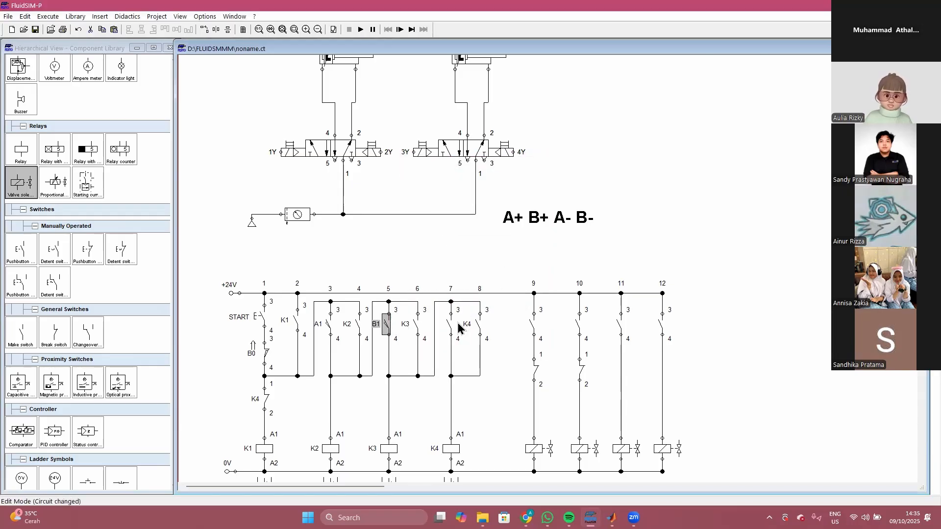
double_click(452, 325)
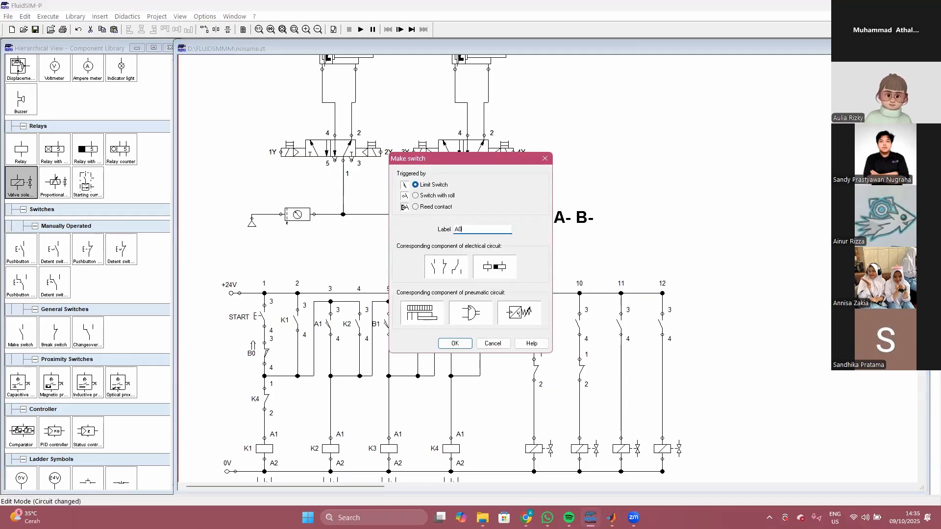
type("A0")
key("Return")
Step: Label the ninth path's make switch K1 and the tenth path's make switch K2
left_click(531, 325)
double_click(533, 331)
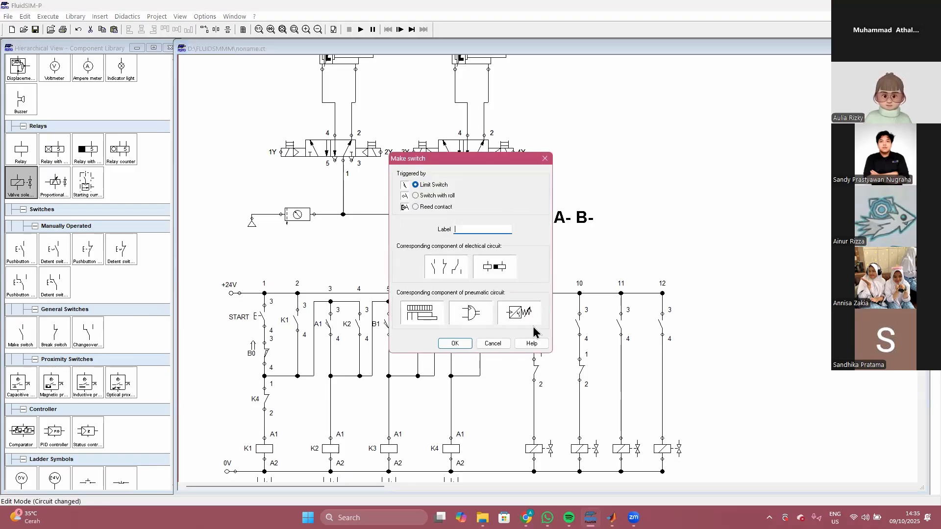
key("Return")
left_click(578, 326)
double_click(579, 326)
type("K2")
key("Return")
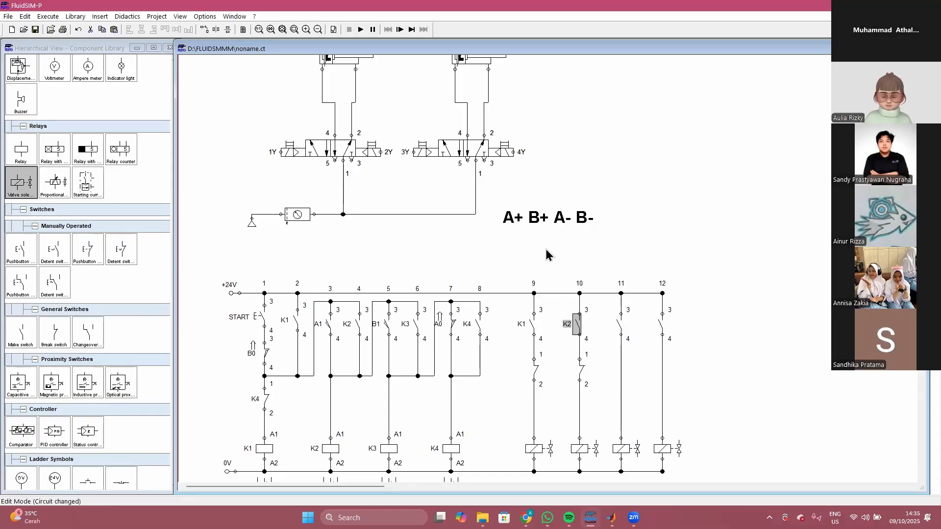
Step: Label the break switch in the ninth path K2
double_click(535, 372)
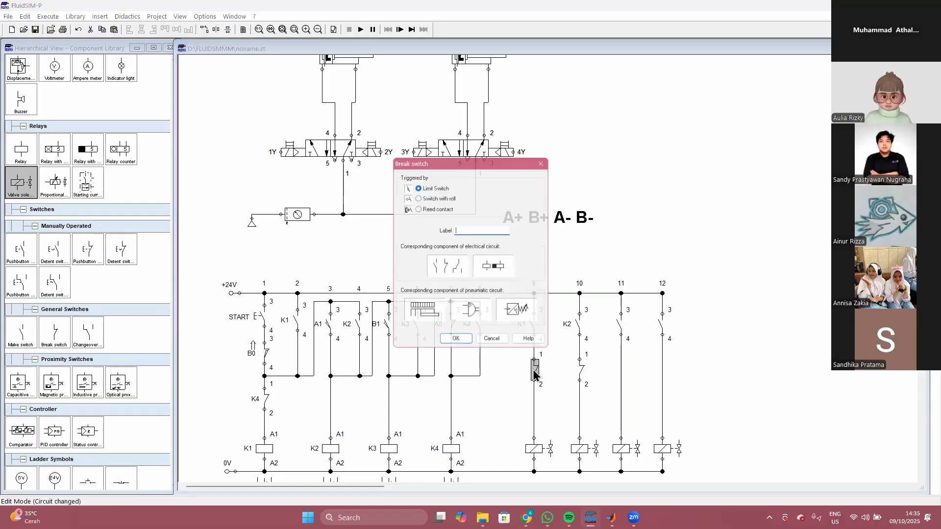
type("K2")
key("Return")
Step: Label the eleventh path's make switch K3 and the twelfth path's make switch K4
left_click(619, 326)
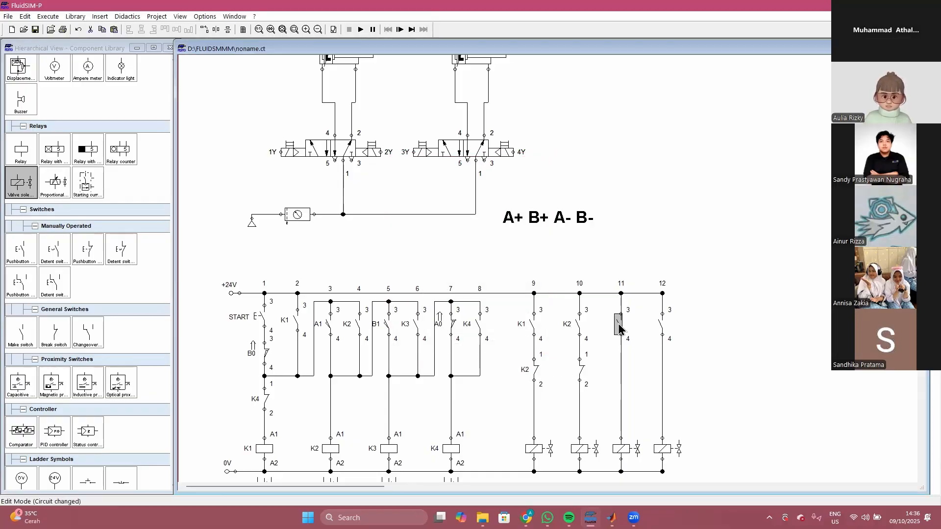
double_click(619, 326)
type("K3")
key("Return")
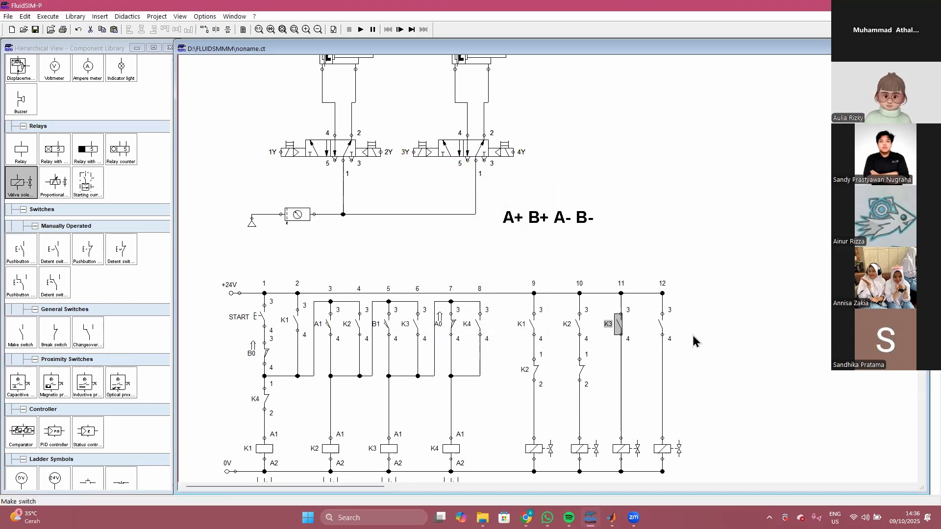
double_click(662, 325)
type("K4")
key("Return")
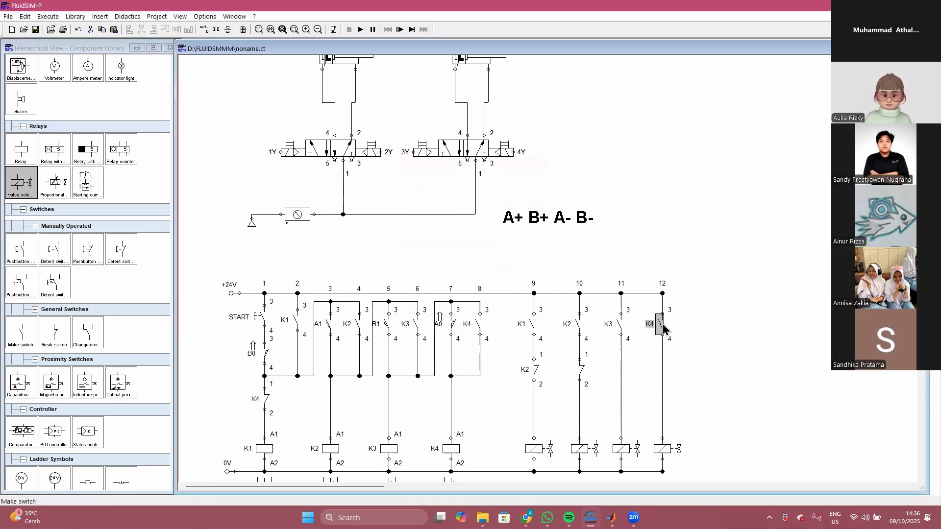
Step: Label the break switch in the tenth path K4
left_click(579, 373)
double_click(580, 374)
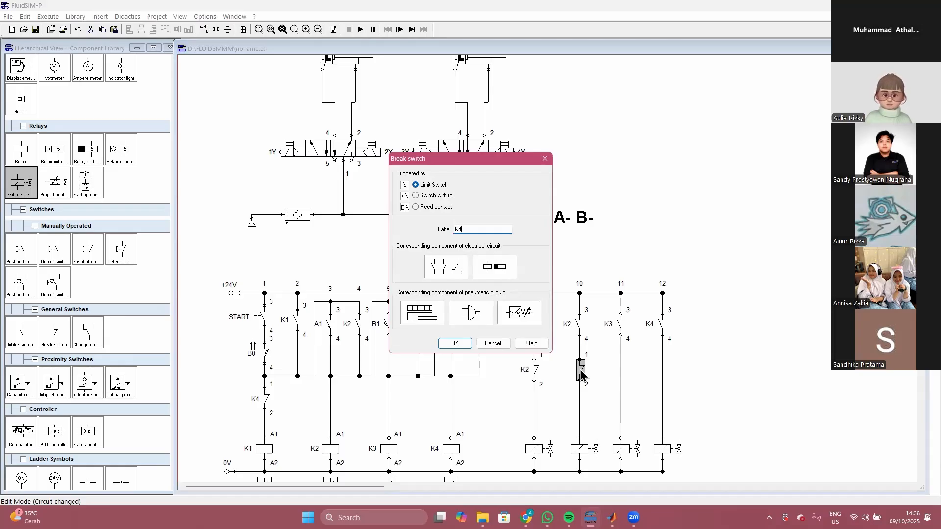
type("K4")
key("Return")
Step: Label the valve solenoid in the ninth path 1Y and the one in the tenth path 3Y
scroll(580, 374, "down", 2)
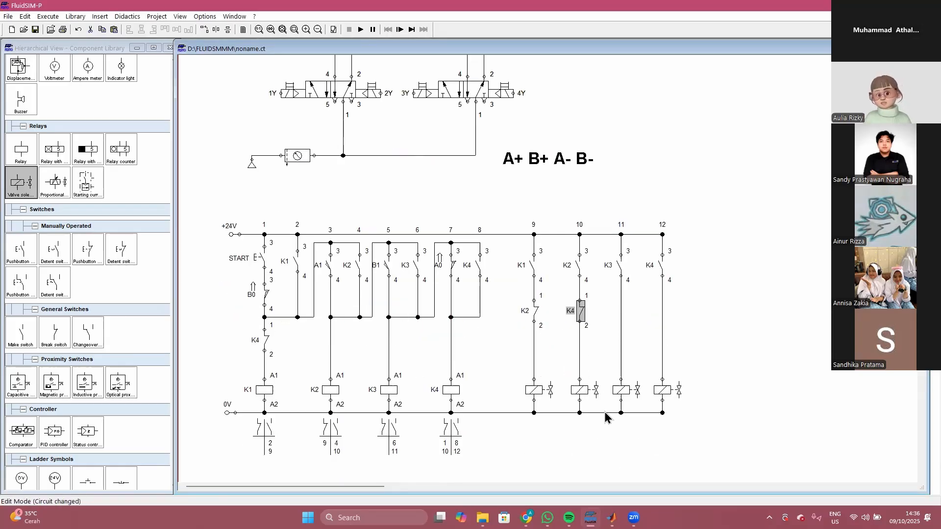
double_click(529, 392)
type("1Y")
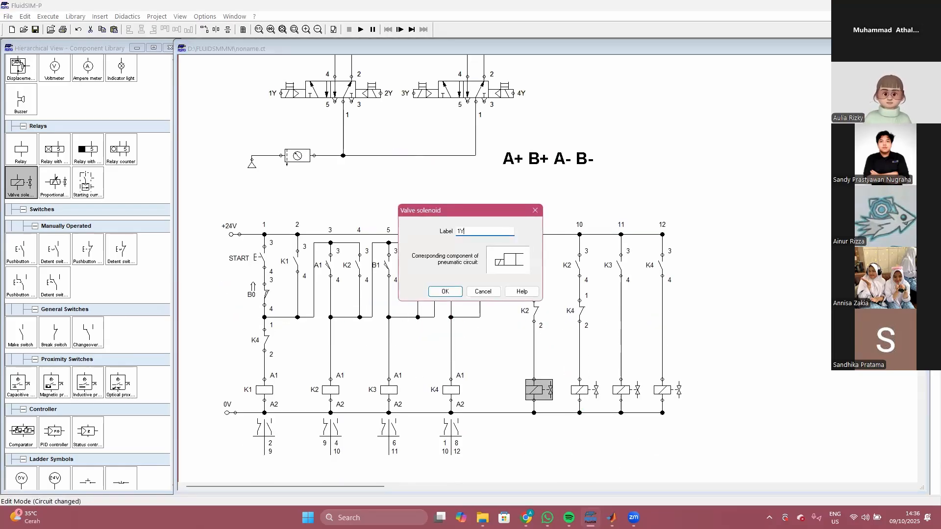
key("Return")
double_click(580, 391)
type("3")
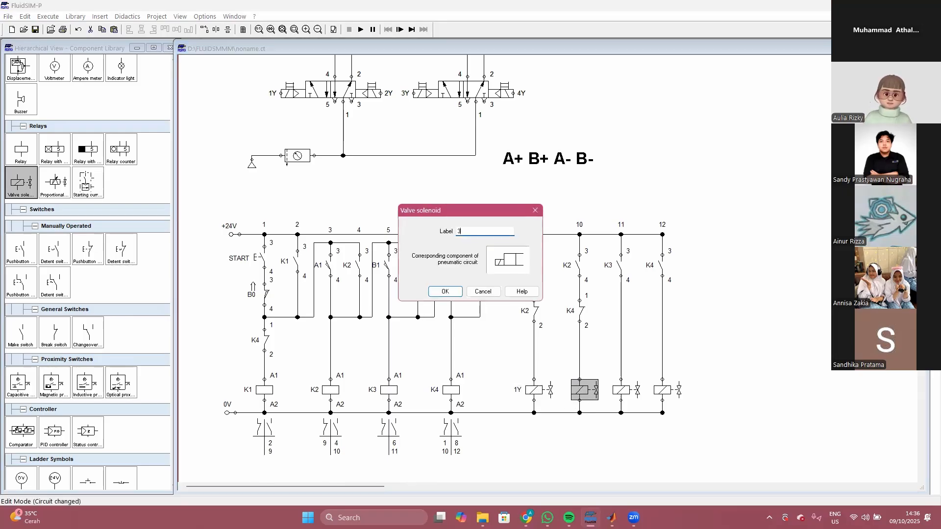
type("Y")
key("Return")
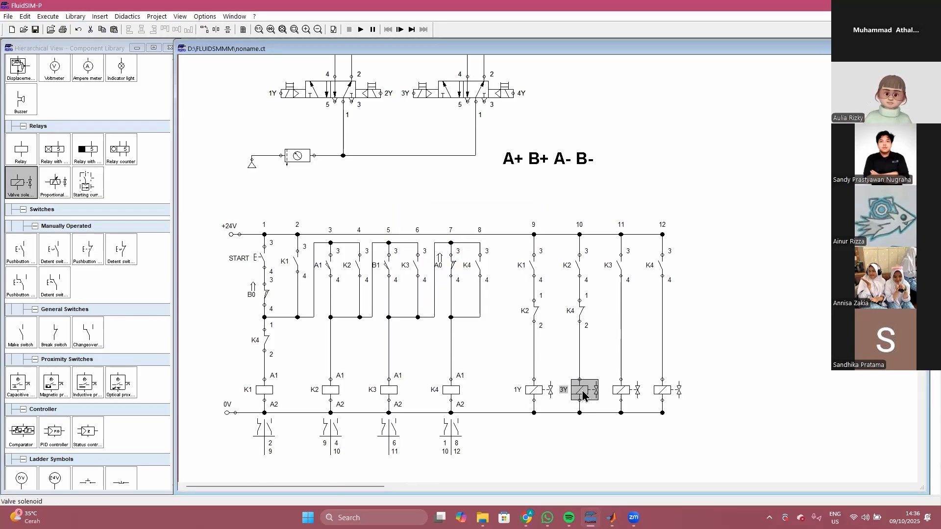
Step: Label the valve solenoid in the eleventh path 2Y and the one in the twelfth path 4Y
double_click(633, 398)
key("Return")
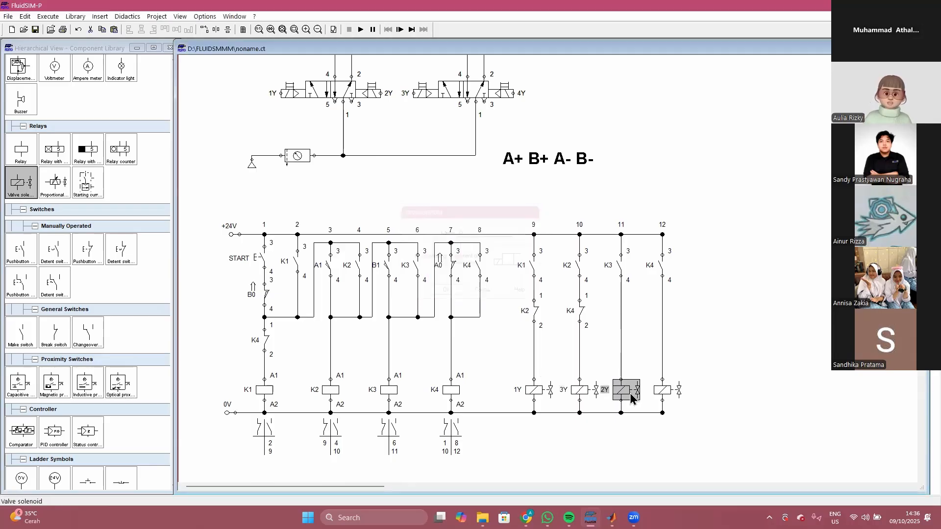
double_click(668, 395)
type("4Y")
key("Return")
Step: Move the whole electrical ladder up, closer to the pneumatic circuit
scroll(550, 307, "up", 2)
scroll(245, 256, "down", 1)
left_click_drag(205, 241, 519, 456)
left_click_drag(672, 476, 672, 464)
scroll(672, 464, "down", 3)
left_click_drag(577, 299, 576, 277)
left_click(747, 305)
Step: Shift the A+ B+ A- B- text slightly to the right and centre the FESTO logo above the two cylinders
scroll(746, 305, "up", 8)
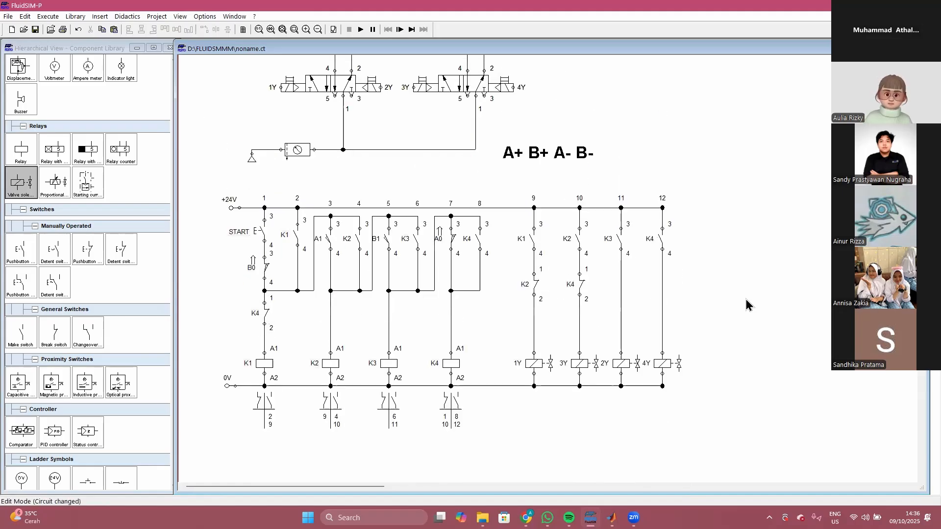
left_click_drag(549, 343, 580, 328)
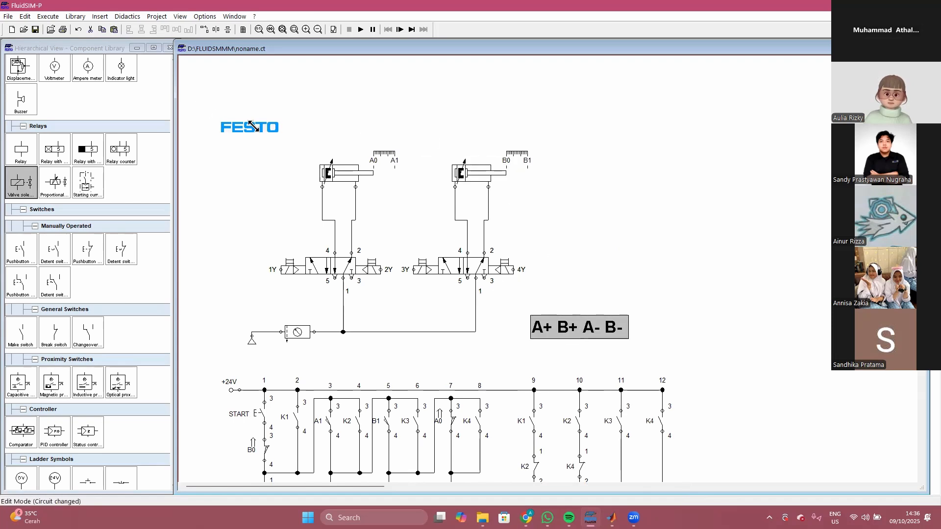
left_click_drag(253, 128, 515, 177)
left_click_drag(560, 240, 428, 131)
left_click(562, 138)
Step: Run the simulation, actuate the START pushbutton and examine the cylinders and valves
left_click(361, 30)
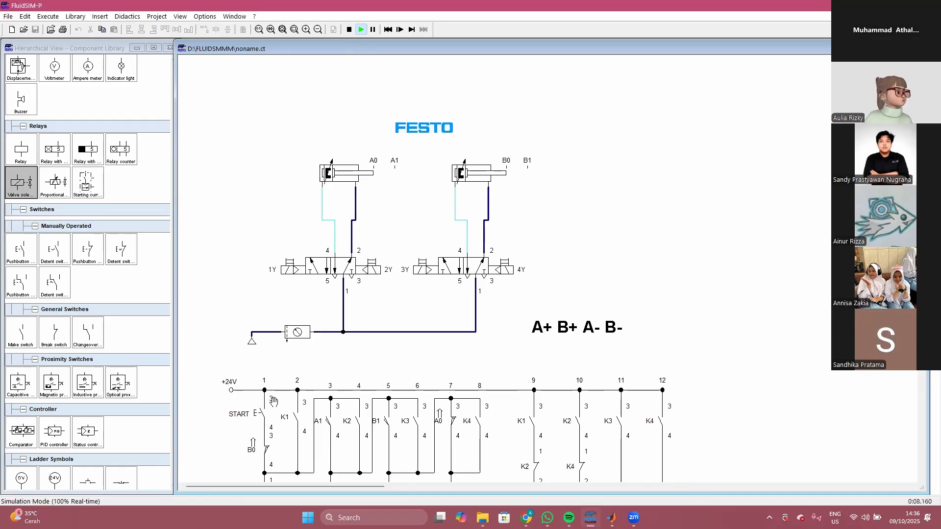
left_click(269, 419)
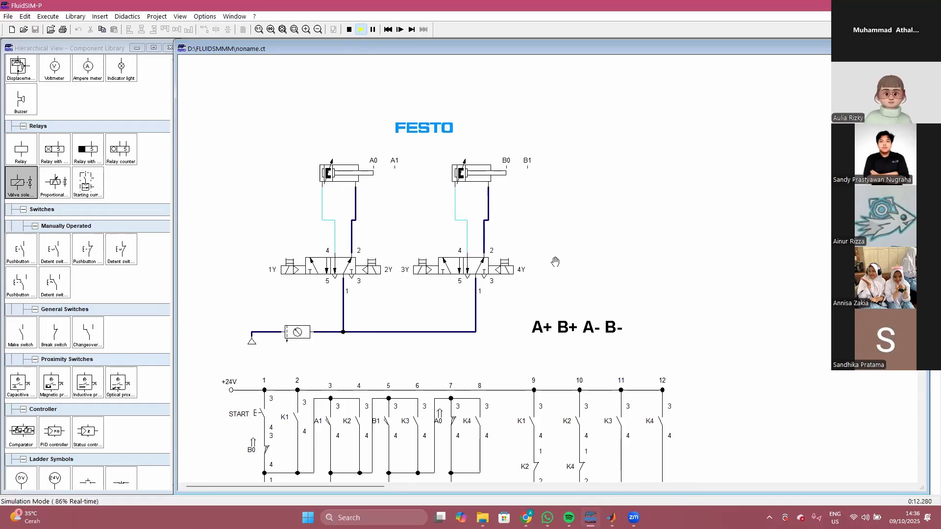
scroll(556, 262, "up", 1, "ctrl")
scroll(604, 284, "down", 3)
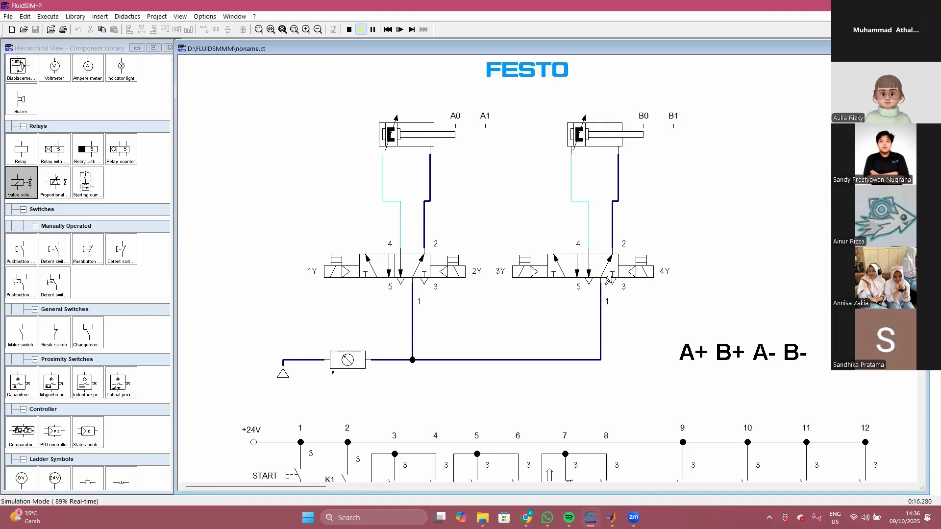
scroll(608, 282, "up", 1)
scroll(605, 285, "down", 1, "ctrl")
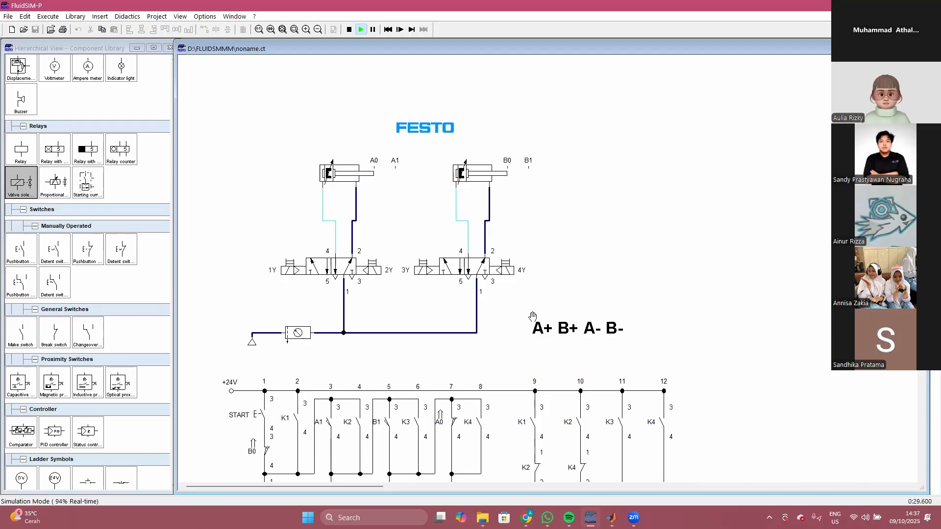
Step: Close the noname.ct circuit and move the noname1.ct circuit window aside to uncover the one behind it
left_click(917, 48)
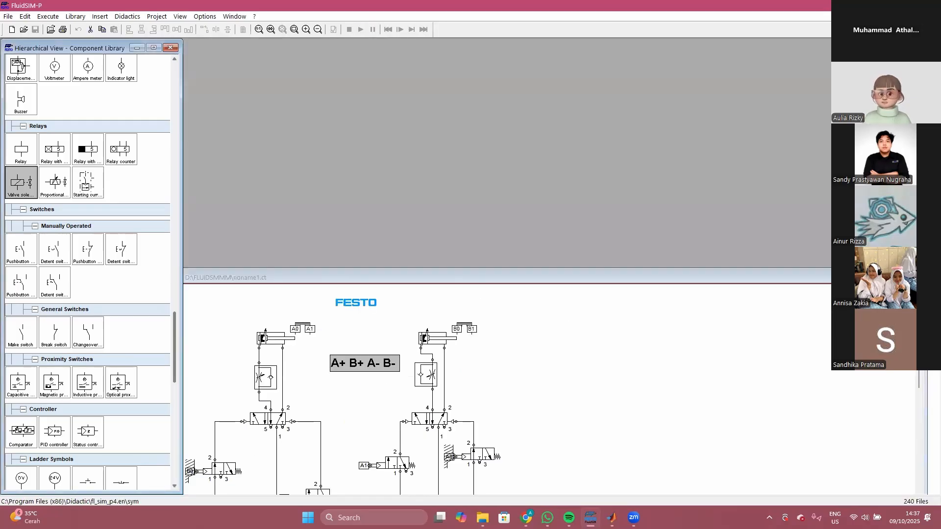
left_click_drag(658, 277, 669, 41)
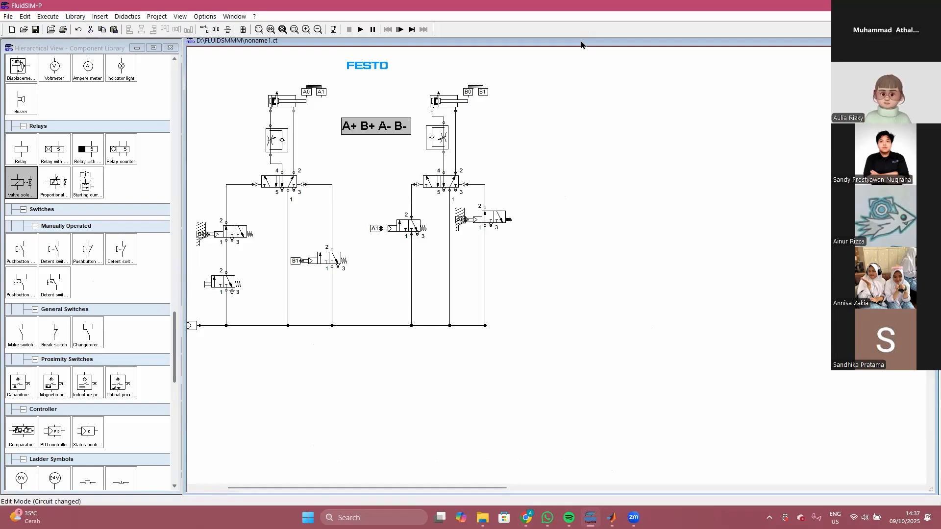
left_click_drag(582, 46, 381, 63)
Step: Bring the ABC.ct circuit window into view to look at it, and close it
left_click(805, 289)
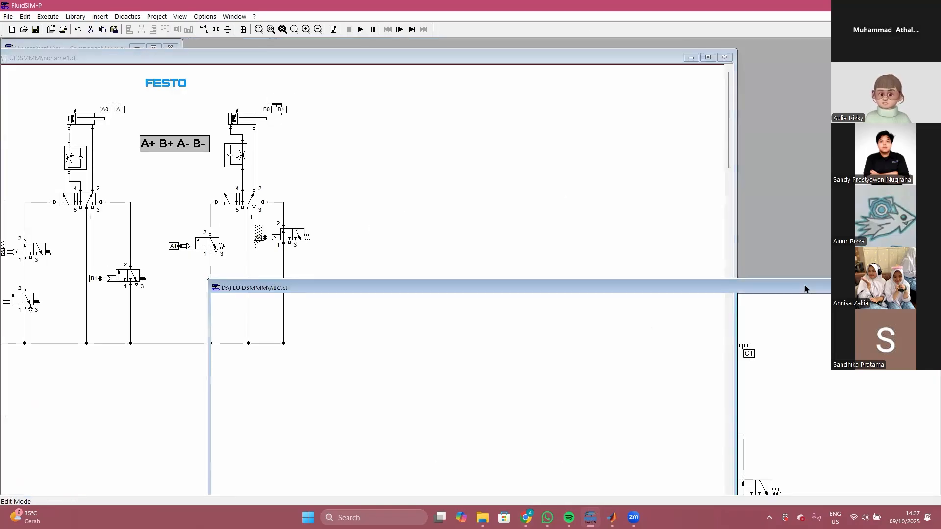
left_click_drag(806, 289, 748, 125)
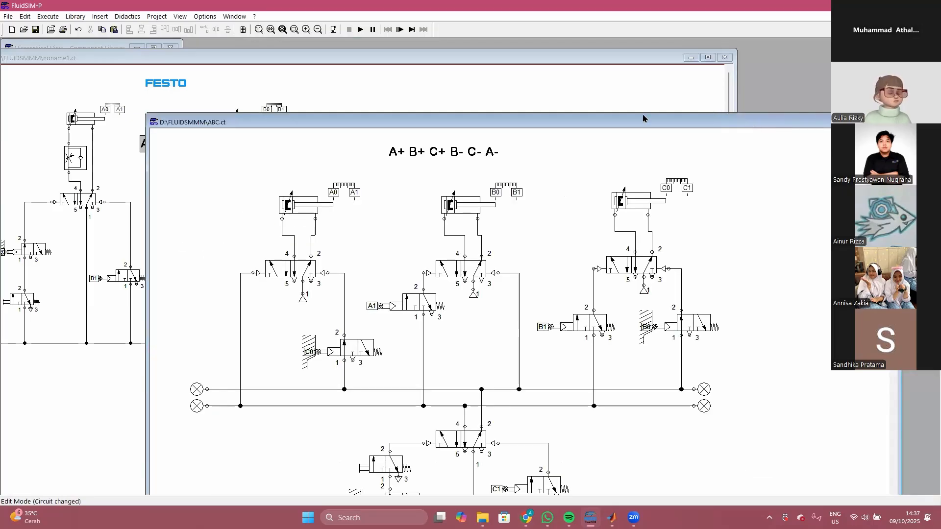
left_click_drag(643, 119, 684, 110)
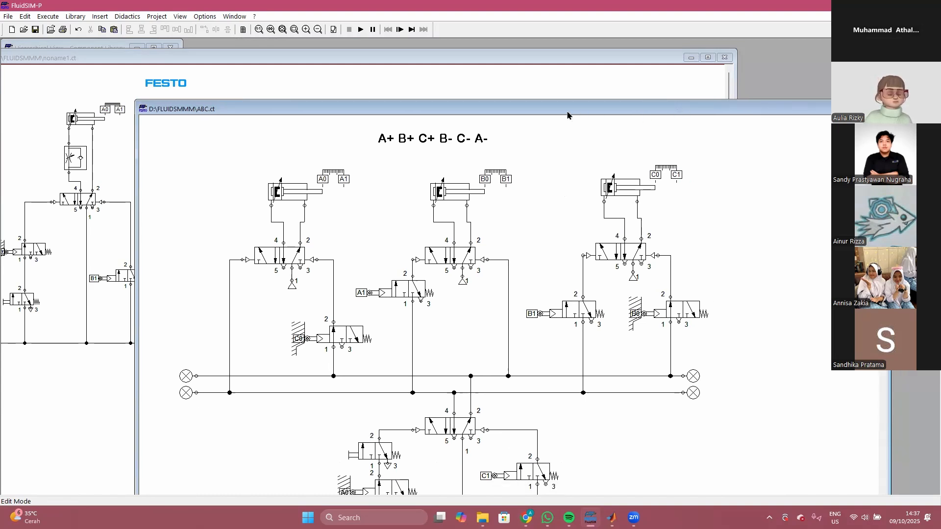
left_click_drag(579, 112, 494, 127)
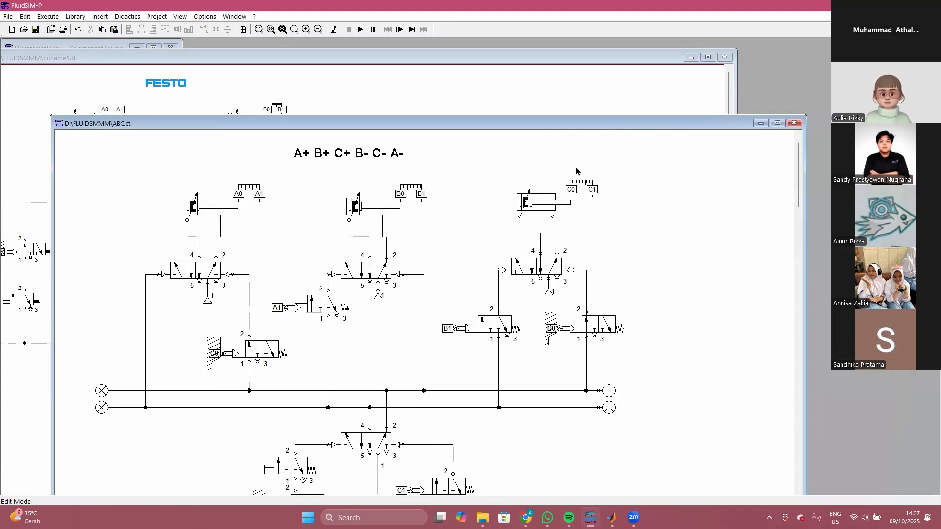
left_click(794, 123)
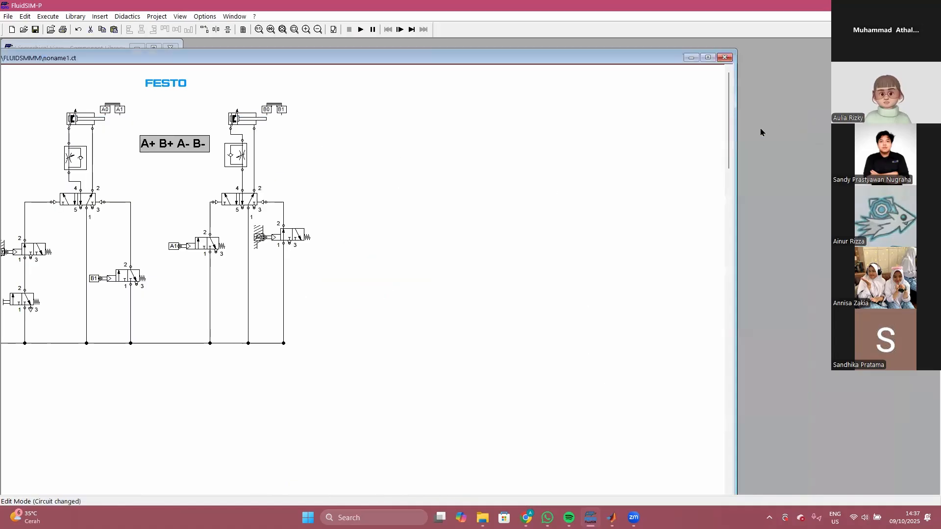
Step: Deselect the sequence text in the noname1.ct circuit and maximise its window
left_click_drag(493, 63, 495, 63)
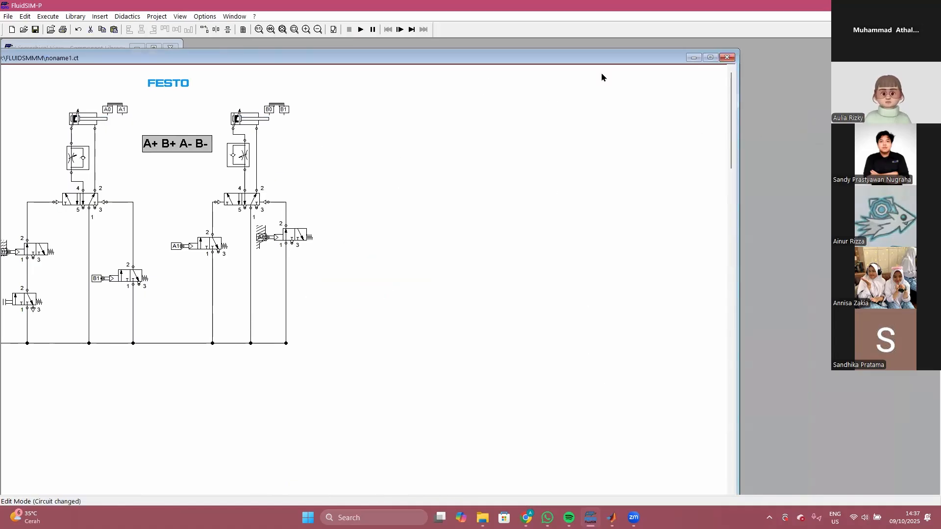
left_click_drag(601, 61, 799, 42)
left_click(381, 248)
scroll(381, 248, "down", 5)
scroll(380, 248, "up", 5)
left_click(526, 518)
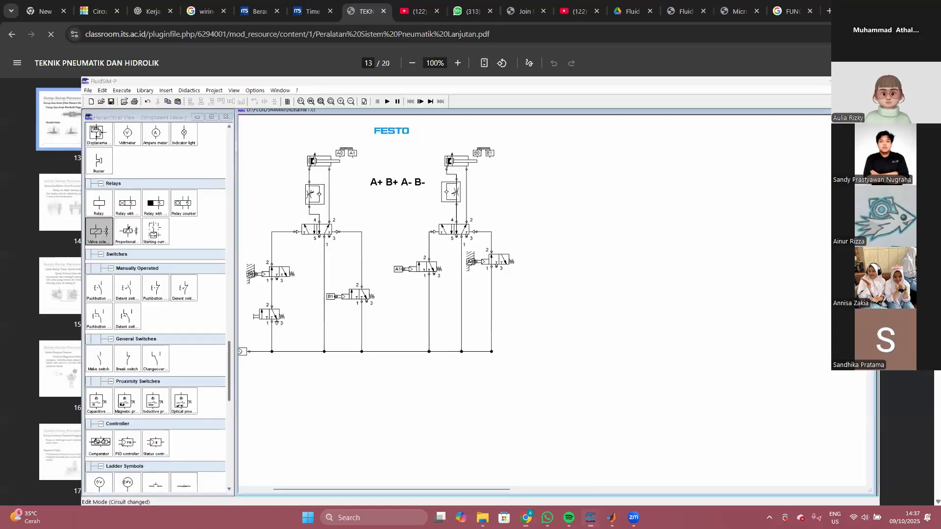
key("alt+Tab")
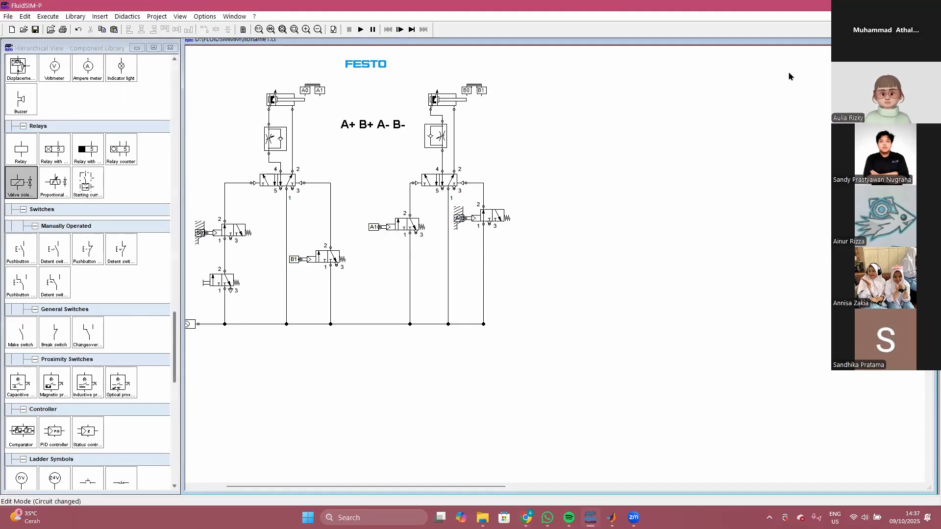
left_click_drag(554, 41, 554, 39)
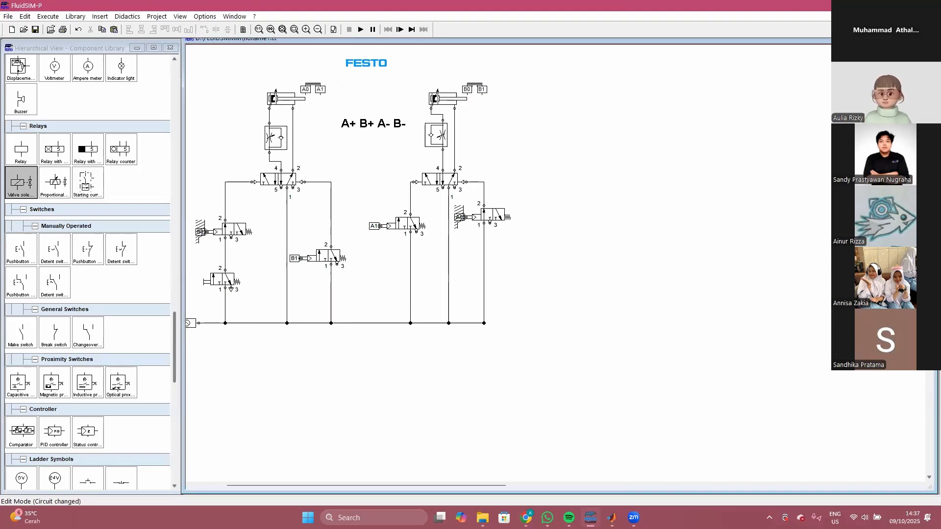
double_click(554, 41)
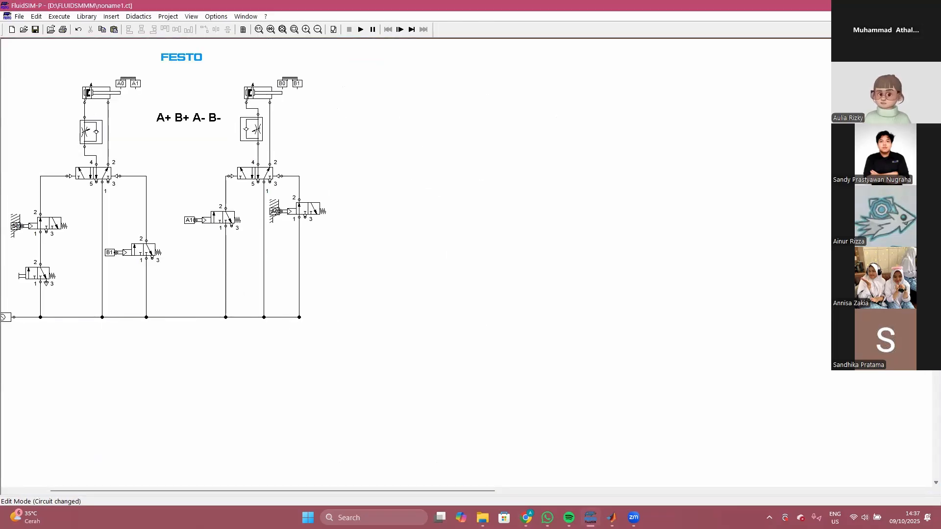
Step: Restore the noname1.ct circuit from full size and place its window beside the component library
left_click(922, 16)
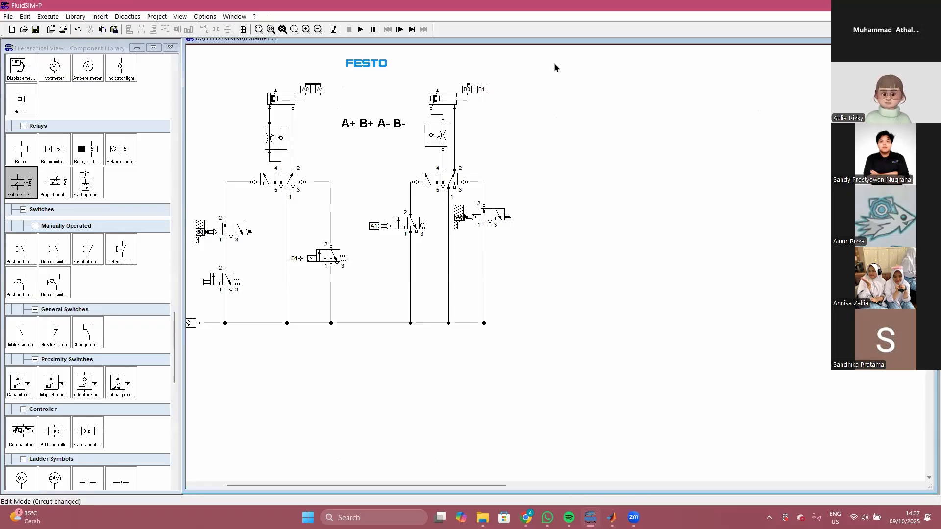
left_click_drag(562, 41, 564, 59)
left_click(129, 69)
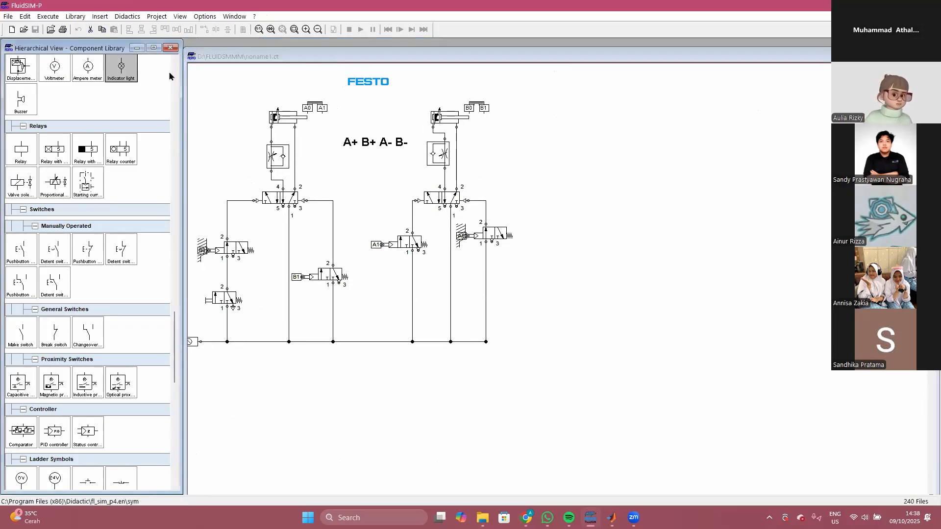
left_click(186, 127)
left_click_drag(187, 127, 196, 147)
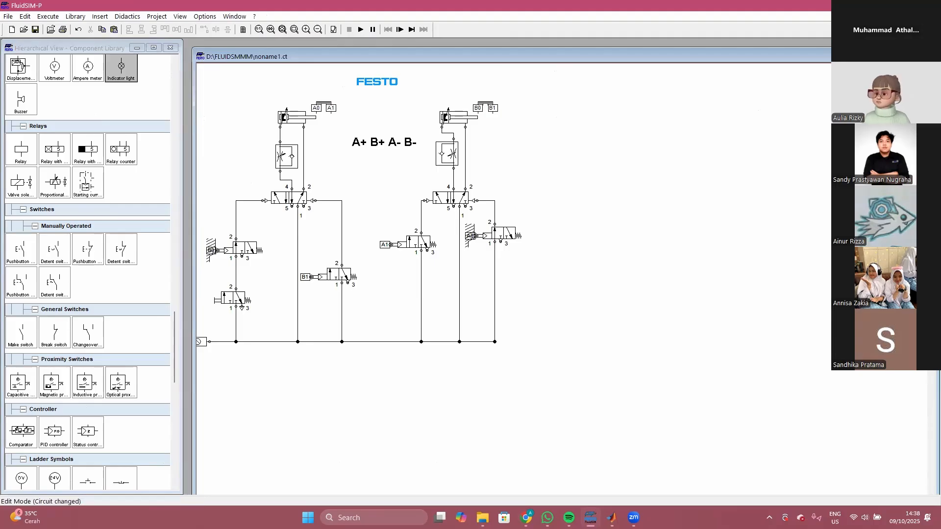
Step: Return to FluidSIM from the other open applications and minimize the noname1.ct circuit window
left_click(883, 6)
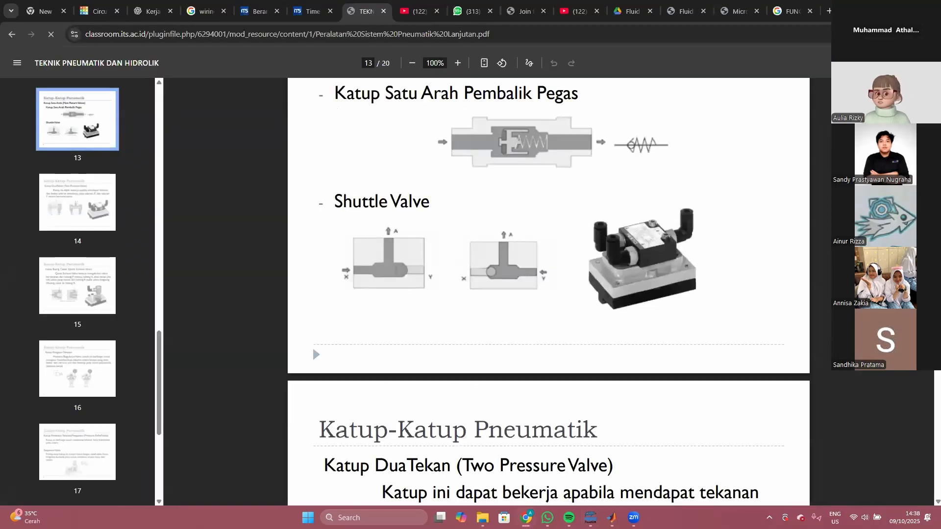
left_click(883, 6)
left_click(883, 5)
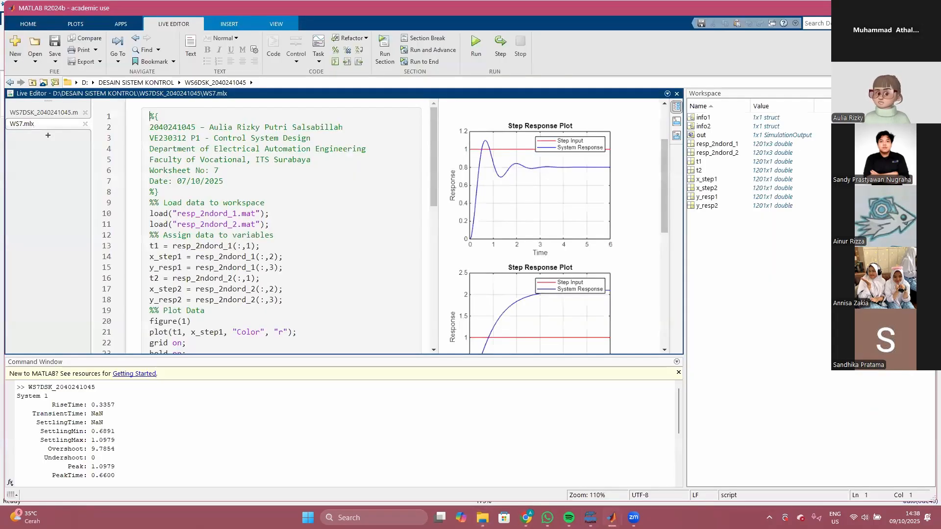
left_click(883, 5)
left_click(883, 5)
left_click(591, 517)
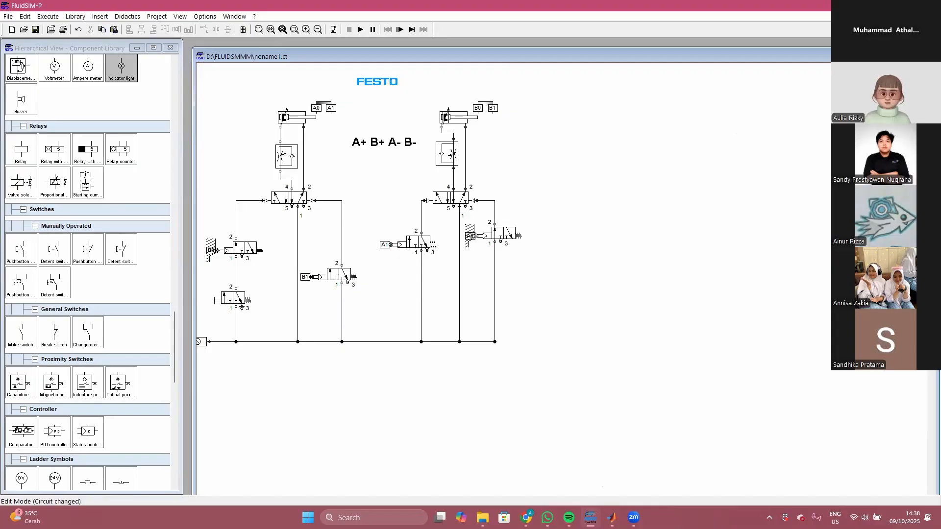
left_click(894, 56)
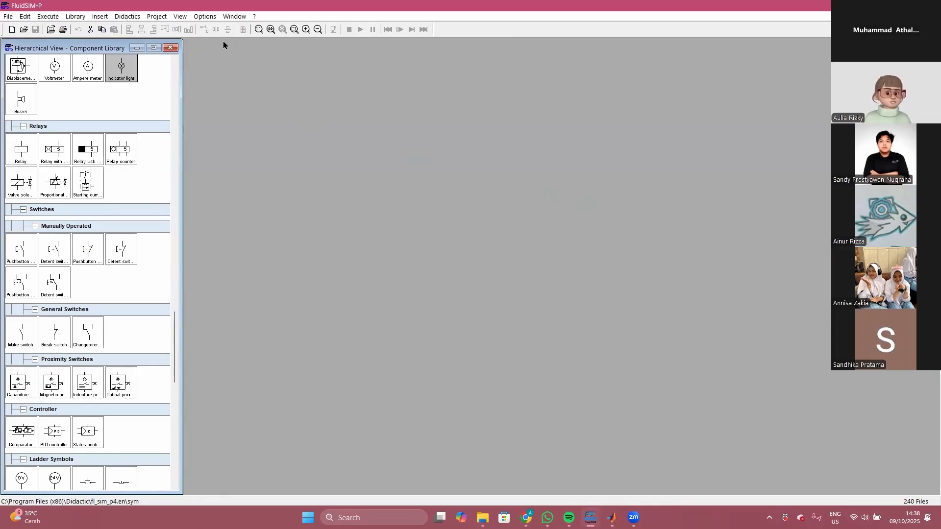
left_click(157, 16)
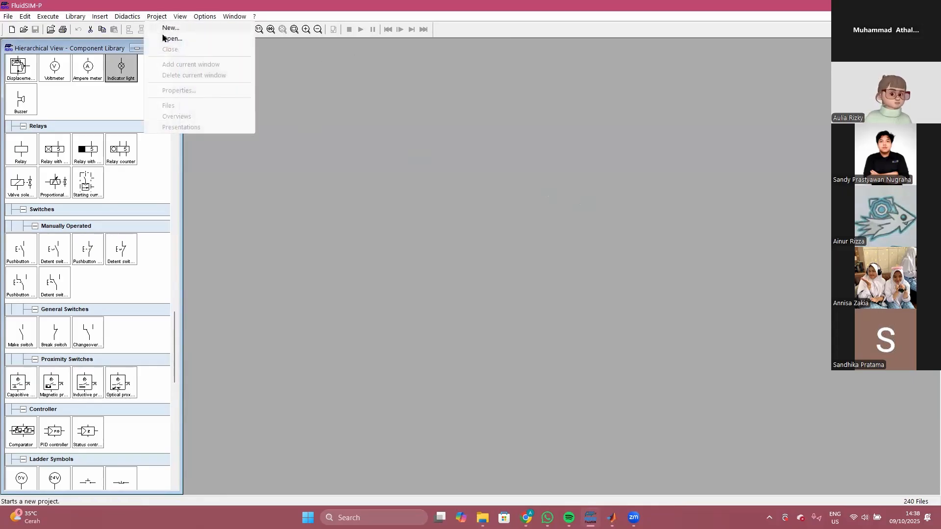
left_click(167, 39)
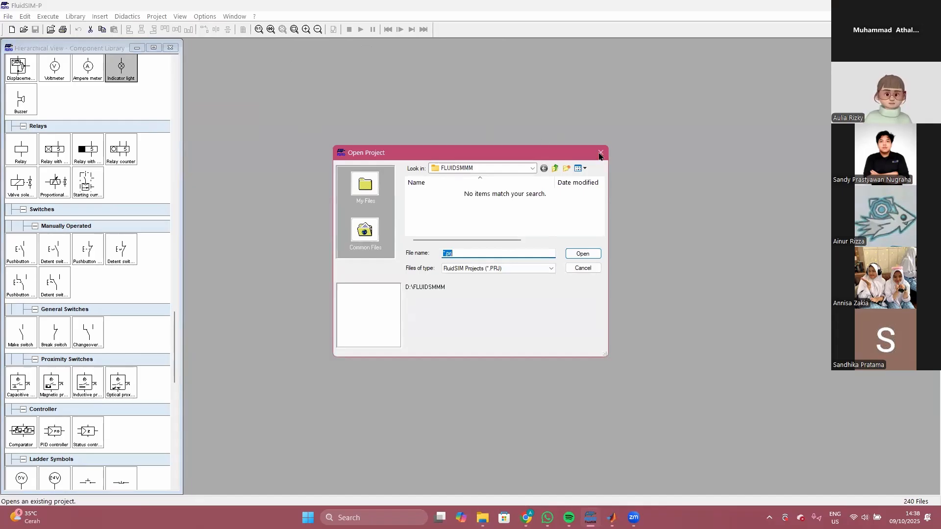
left_click(601, 153)
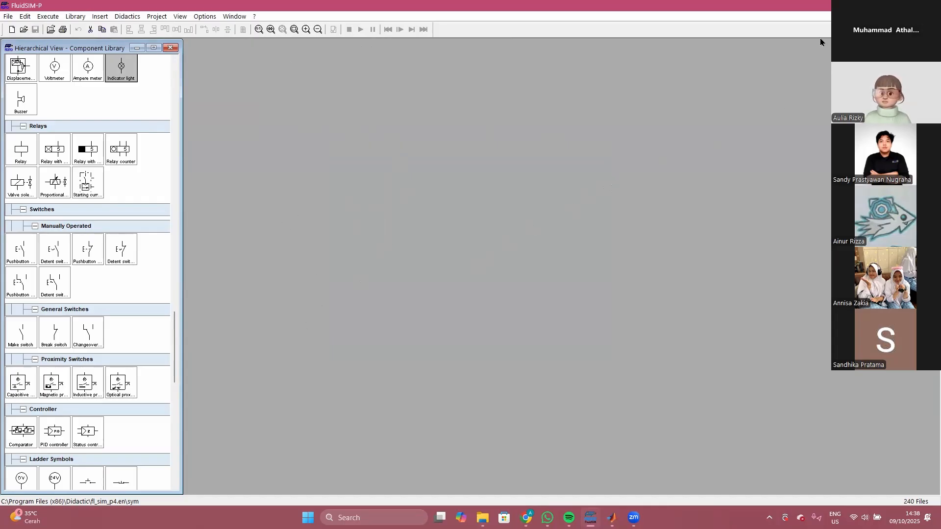
Step: Browse the component library back to the solenoid-operated and flow control valves and shift the library window aside
scroll(154, 141, "up", 15)
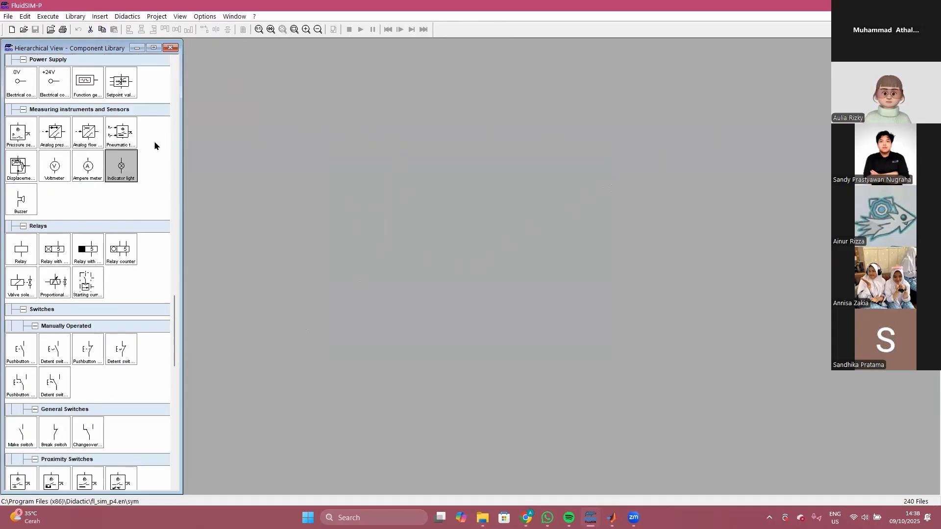
scroll(157, 142, "up", 4)
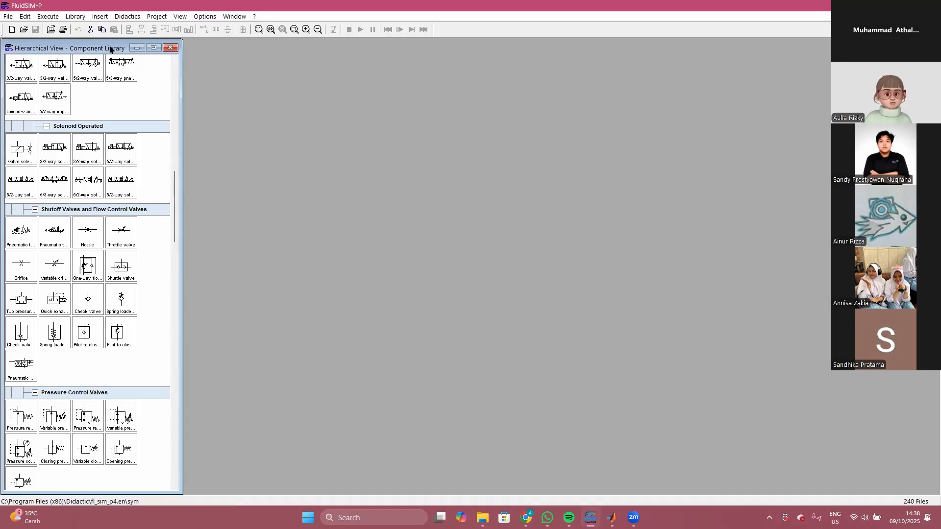
left_click_drag(110, 49, 251, 49)
Step: View the noname.ct electropneumatic circuit at full size and minimize it again
left_click(53, 487)
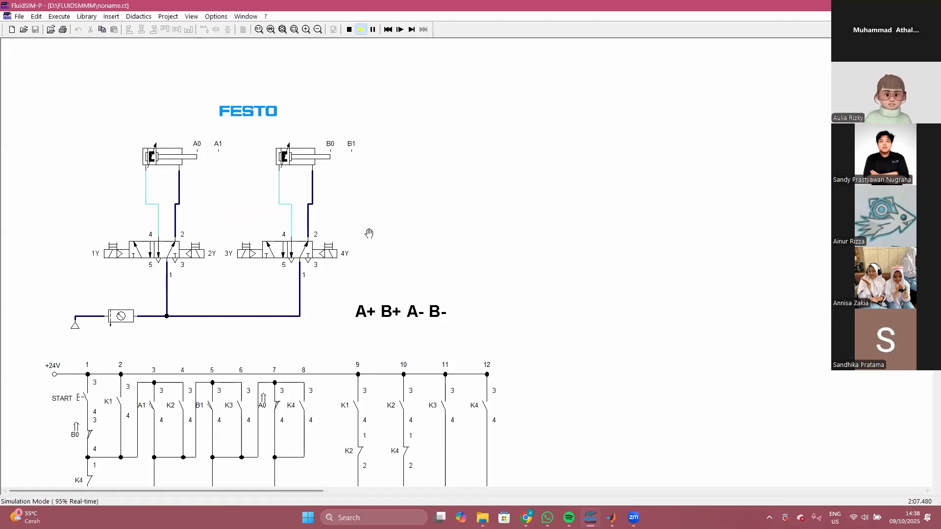
scroll(248, 130, "down", 3)
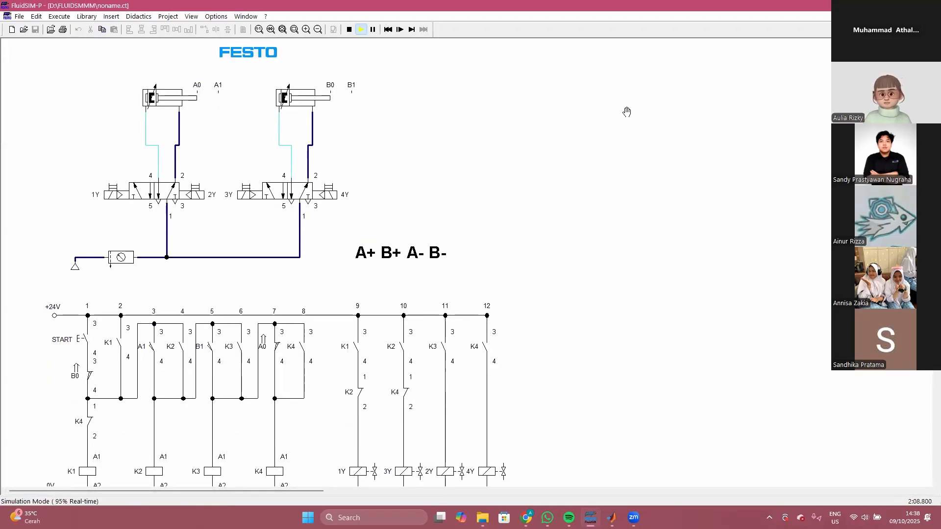
left_click(923, 16)
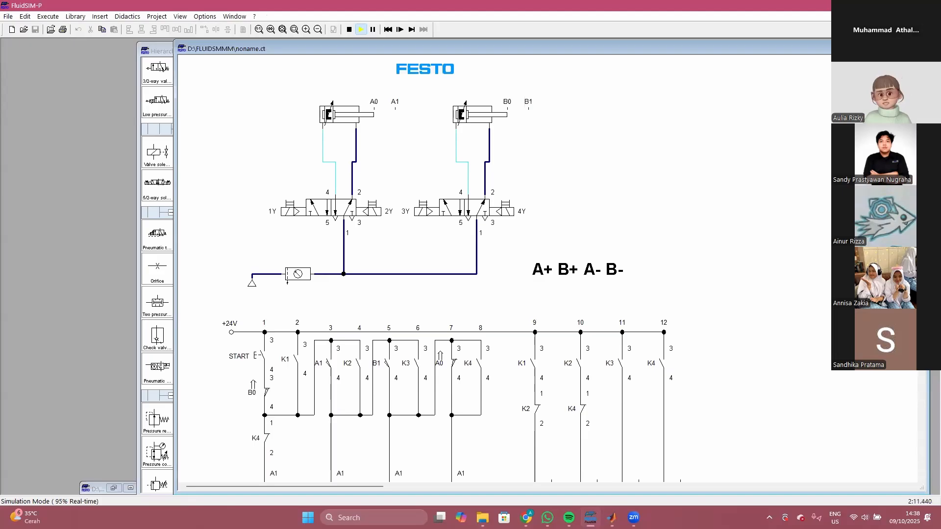
left_click(884, 48)
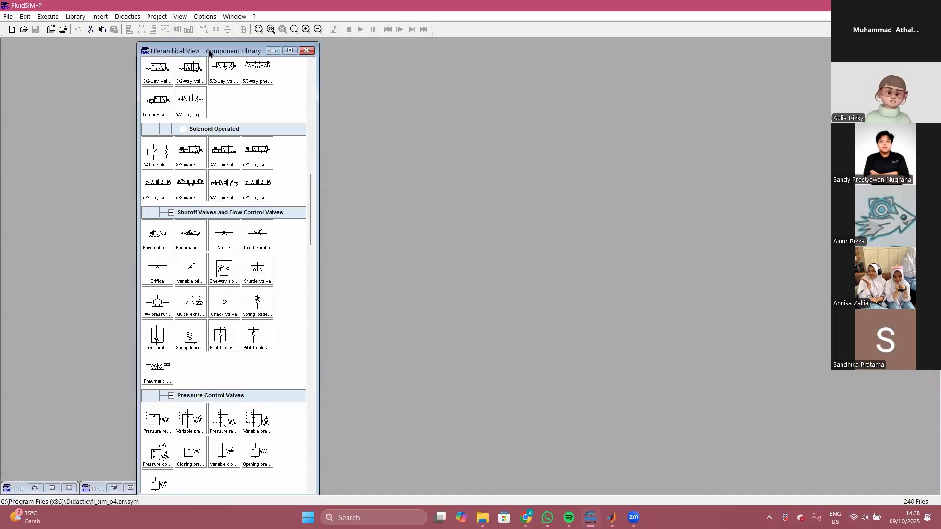
Step: Move the component library window to the edge of the workspace and restore the noname1.ct circuit beside it
left_click_drag(209, 53, 77, 46)
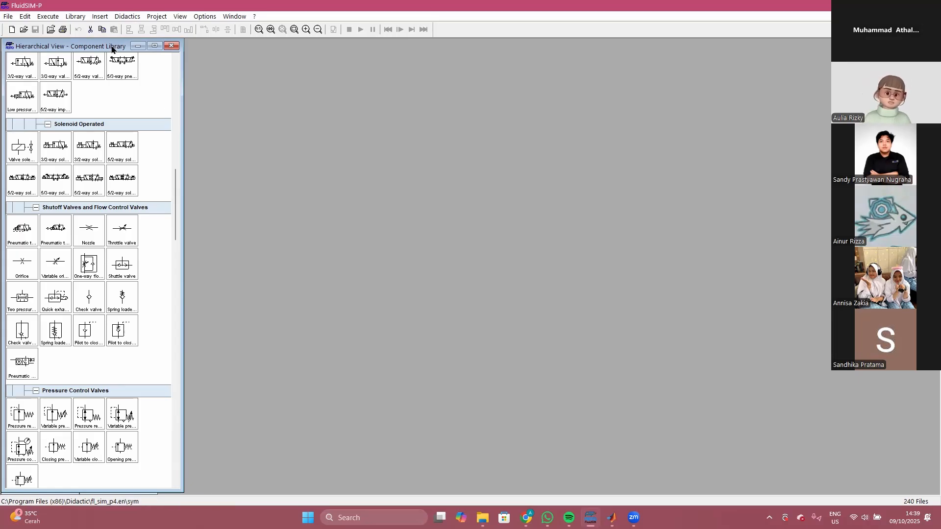
left_click_drag(112, 50, 109, 42)
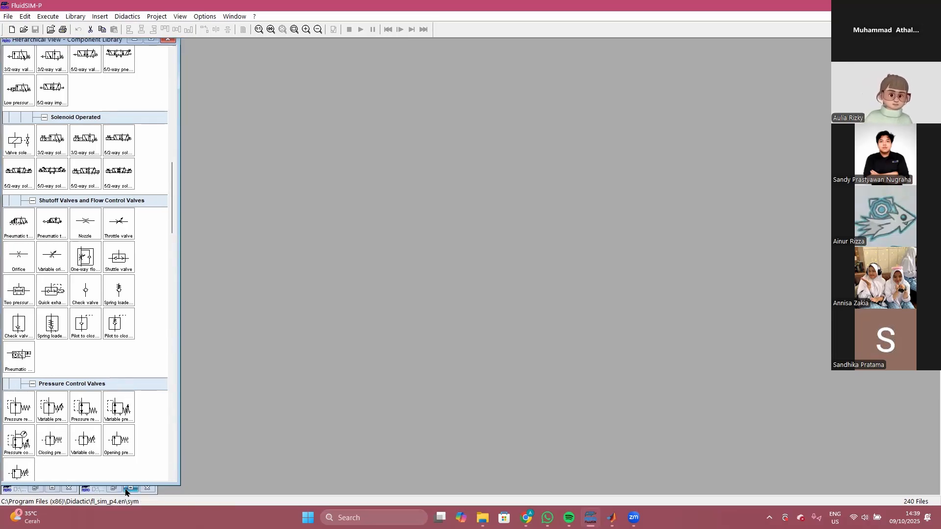
left_click(129, 493)
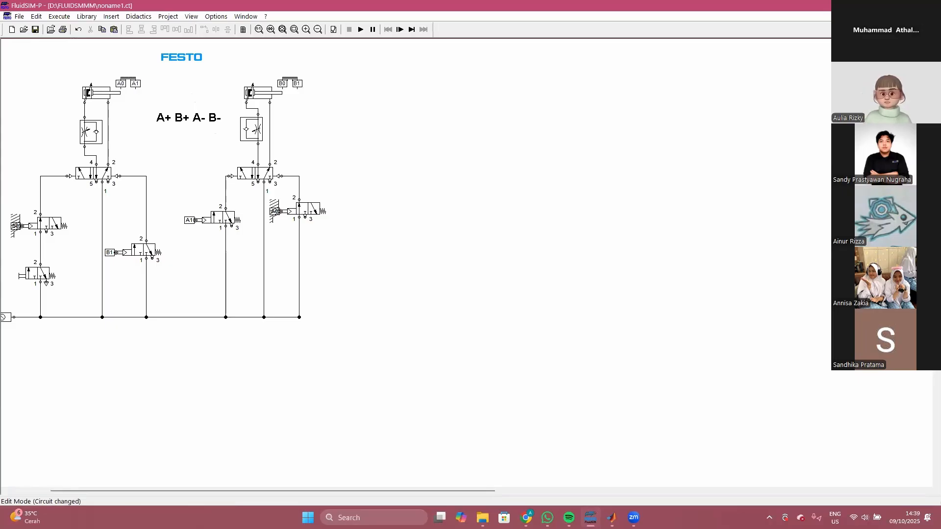
left_click(924, 16)
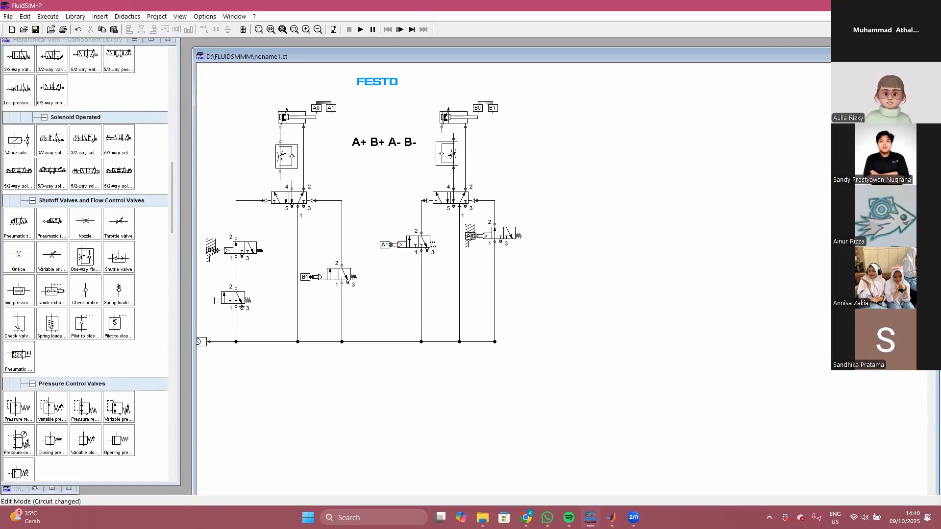
Step: Align the noname1.ct window against the component library and restore the noname.ct circuit window beside the library
left_click(52, 490)
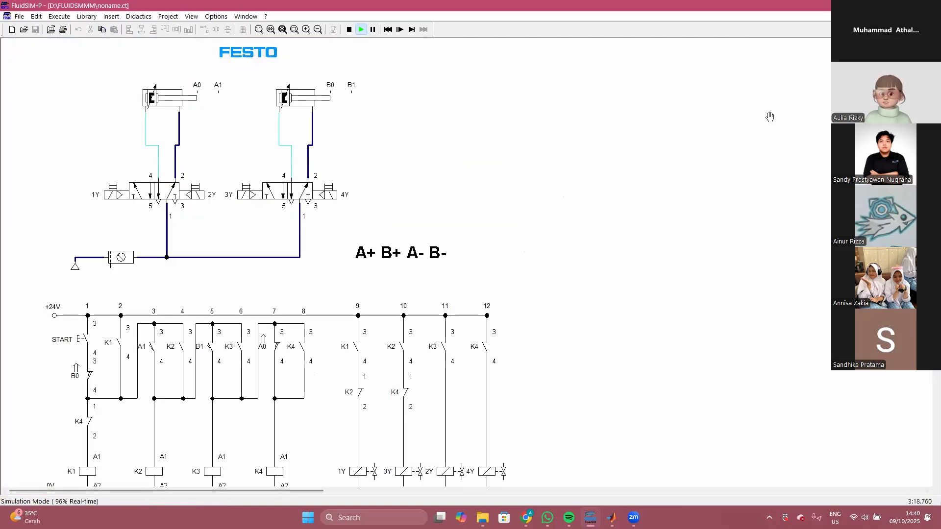
left_click(910, 17)
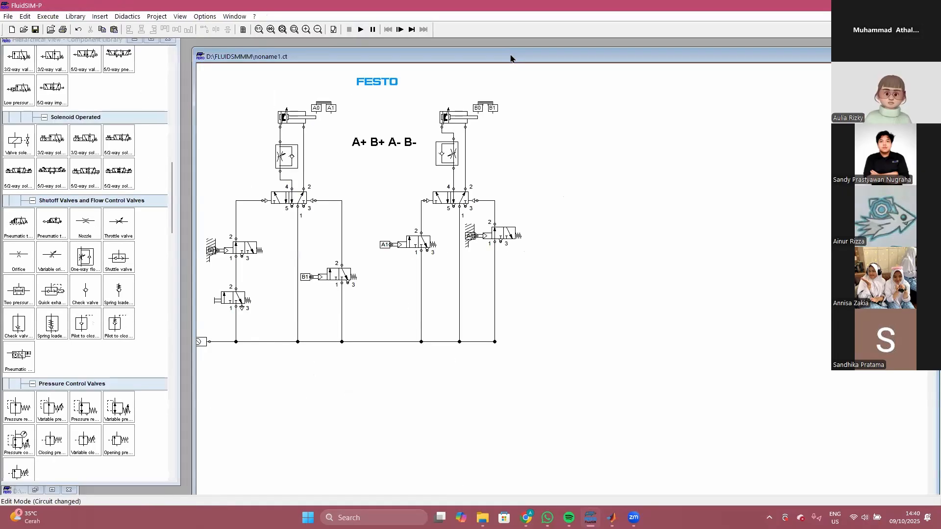
left_click_drag(510, 56, 496, 42)
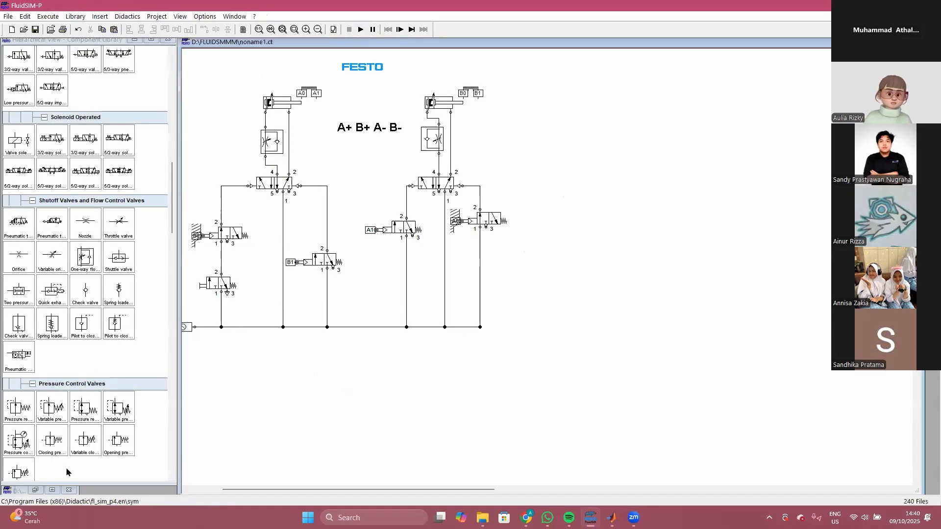
left_click(52, 490)
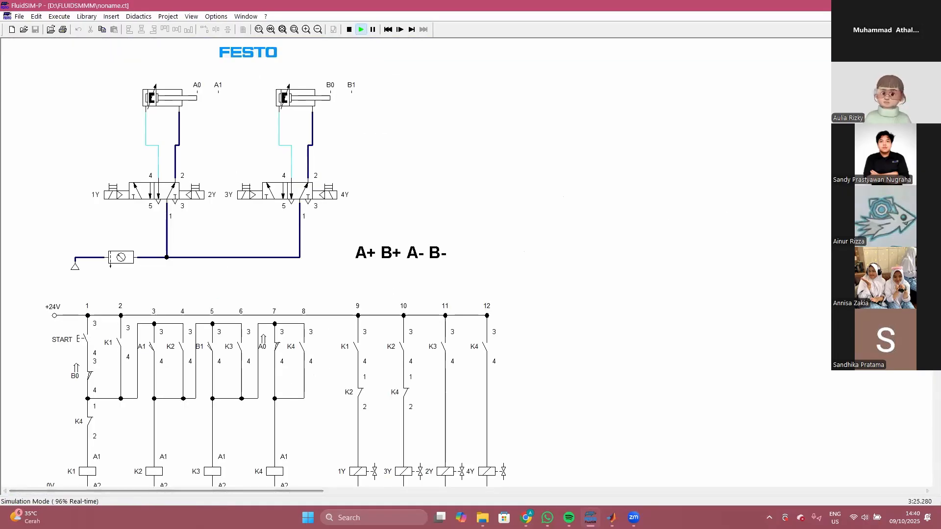
left_click(922, 16)
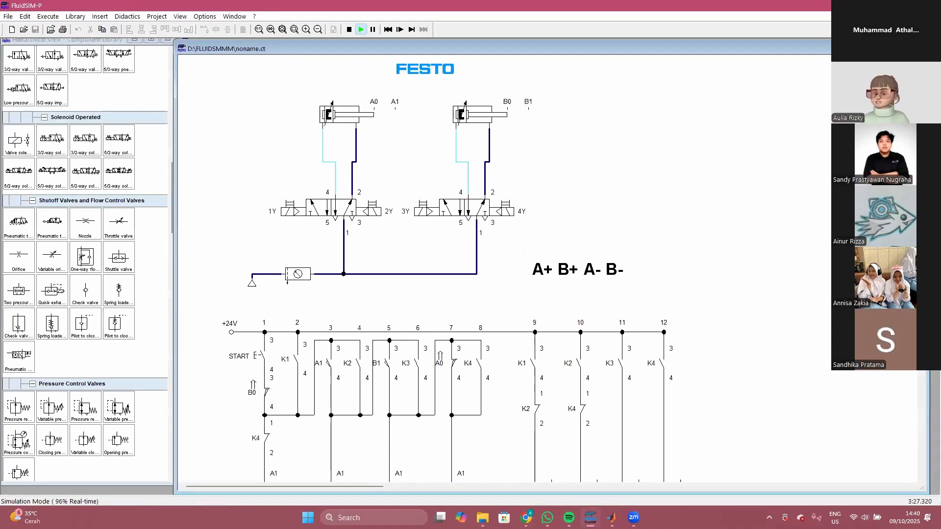
Step: Examine the simulated A+ B+ A- B- circuit from cylinders to relay ladder and try to operate the START pushbutton
scroll(652, 226, "down", 1)
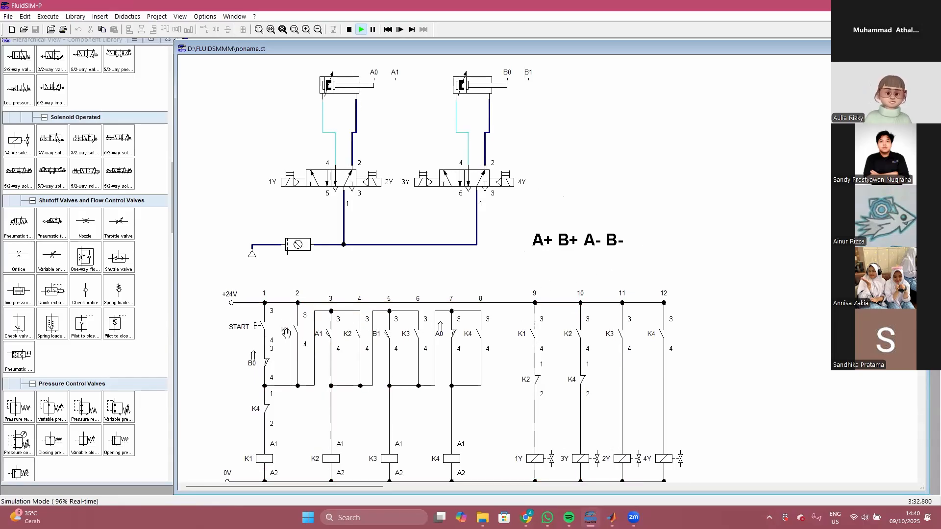
scroll(280, 334, "down", 2)
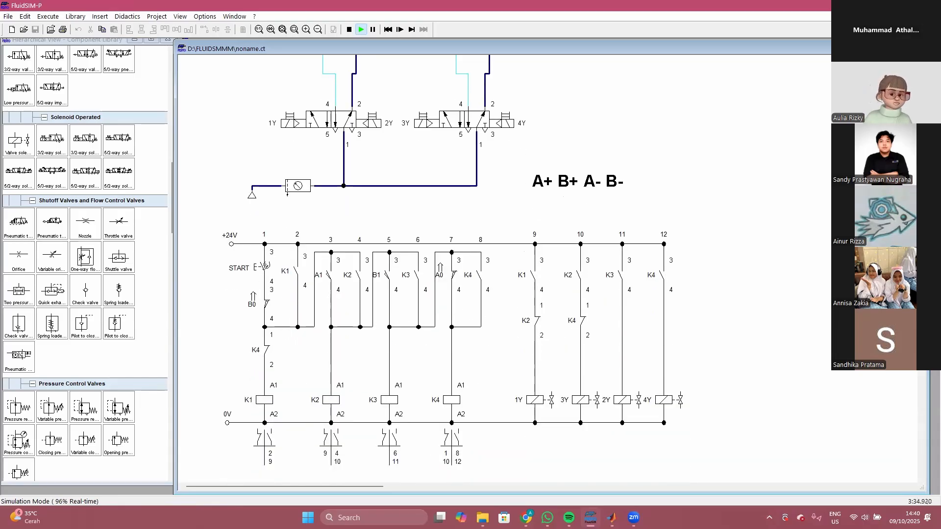
left_click(265, 268)
scroll(318, 267, "up", 3)
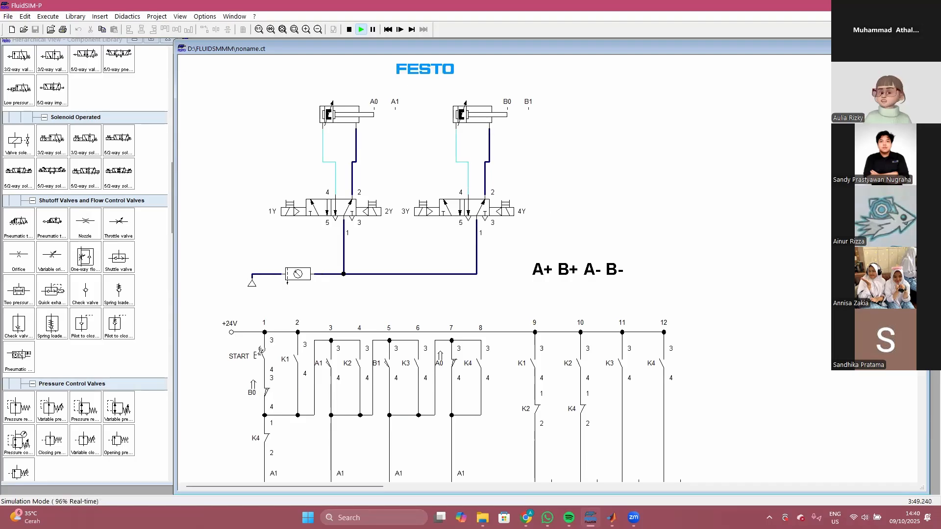
scroll(262, 352, "down", 2)
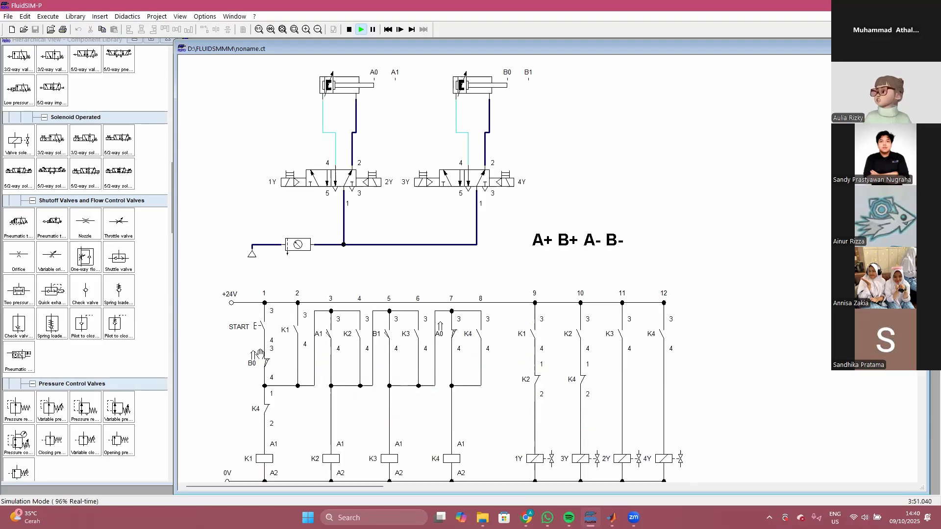
scroll(260, 354, "up", 4)
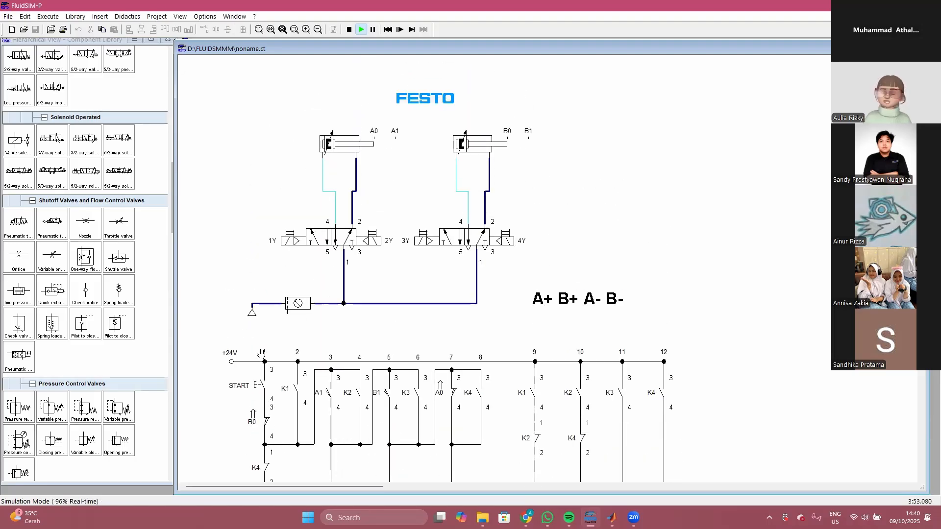
left_click(245, 381)
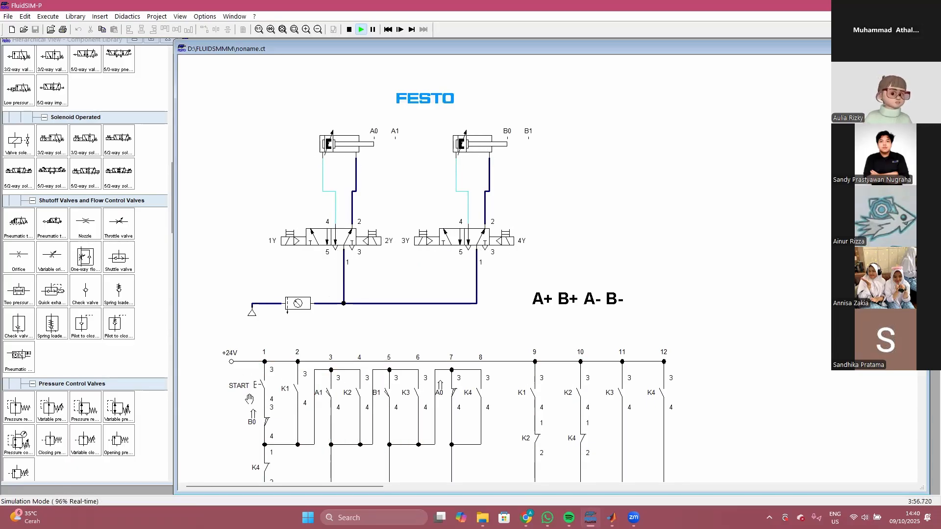
scroll(323, 415, "down", 8)
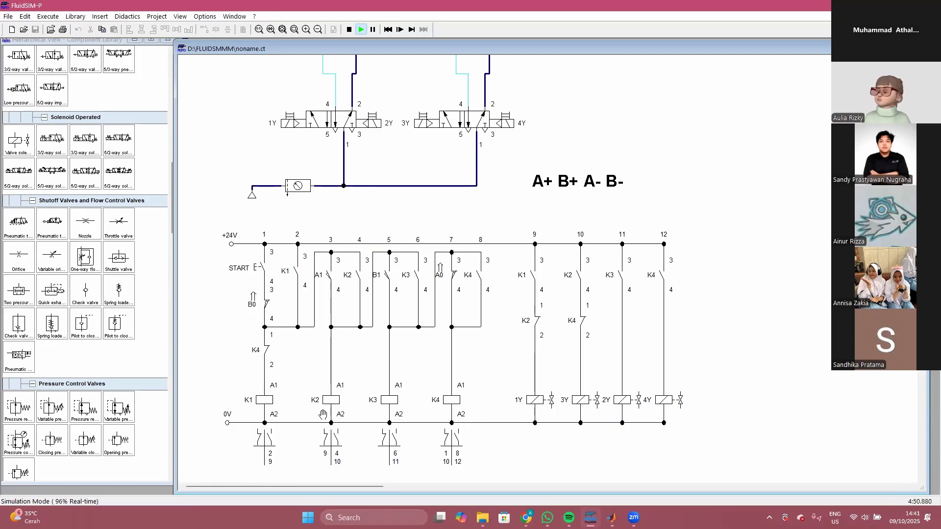
scroll(522, 344, "down", 3)
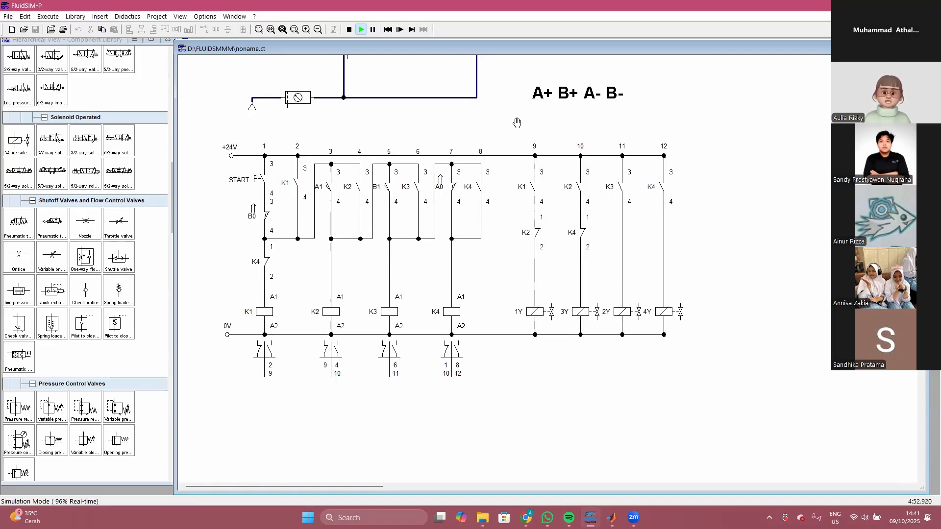
Step: Stop the simulation and briefly select the solenoid output branches 9 to 12 of the electrical ladder
left_click(348, 30)
left_click_drag(528, 139, 702, 372)
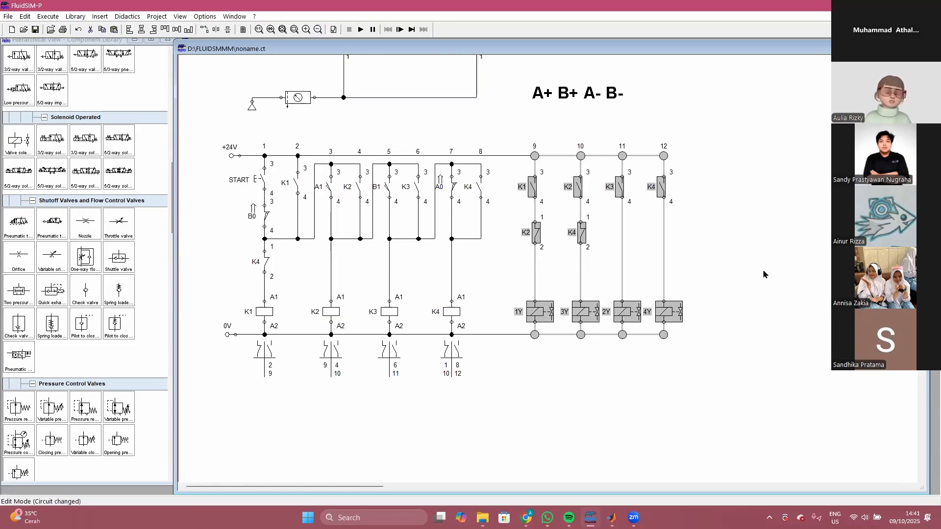
left_click(666, 263)
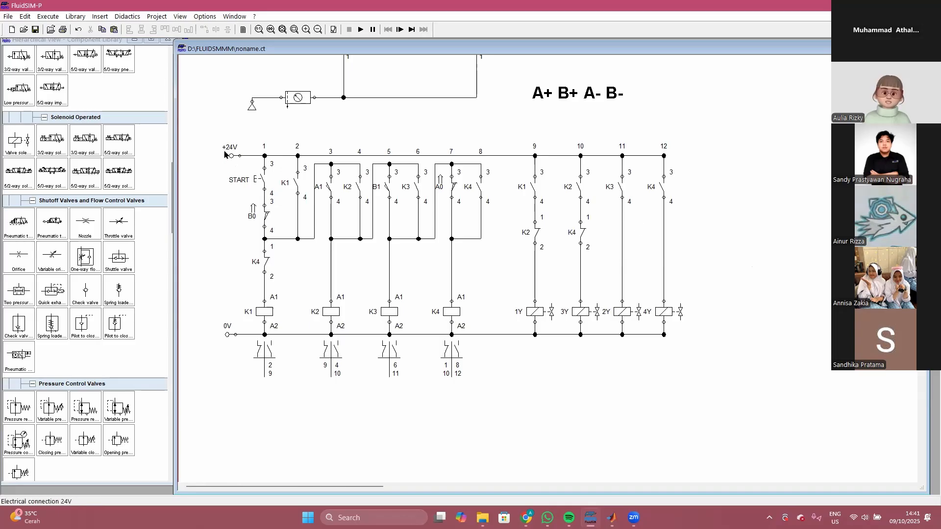
Step: Select relay control branches 1 to 8 of the electrical ladder to point them out, and clear the selection
left_click_drag(202, 133, 493, 393)
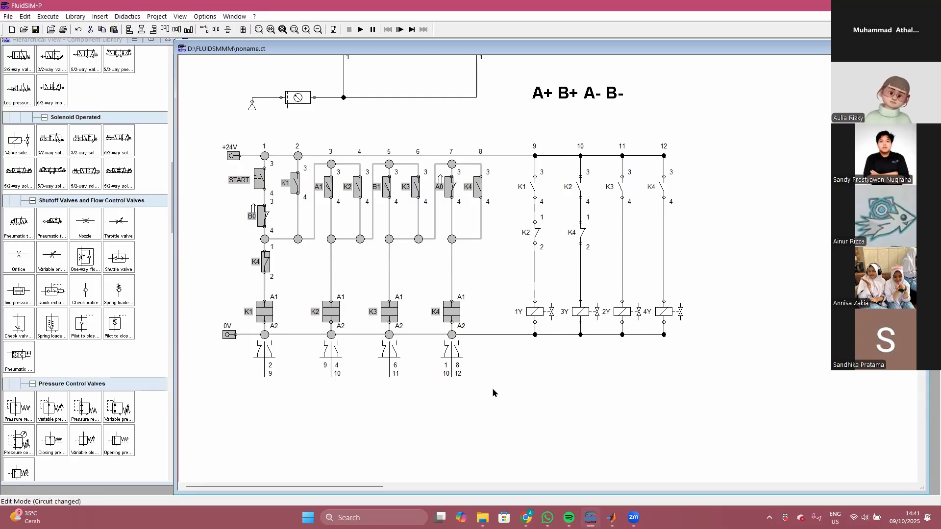
left_click(551, 376)
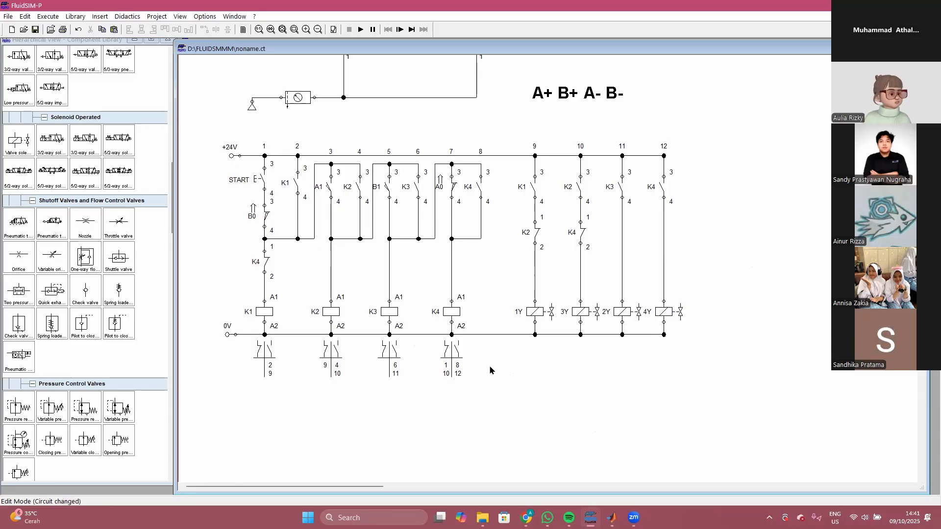
scroll(491, 371, "up", 2)
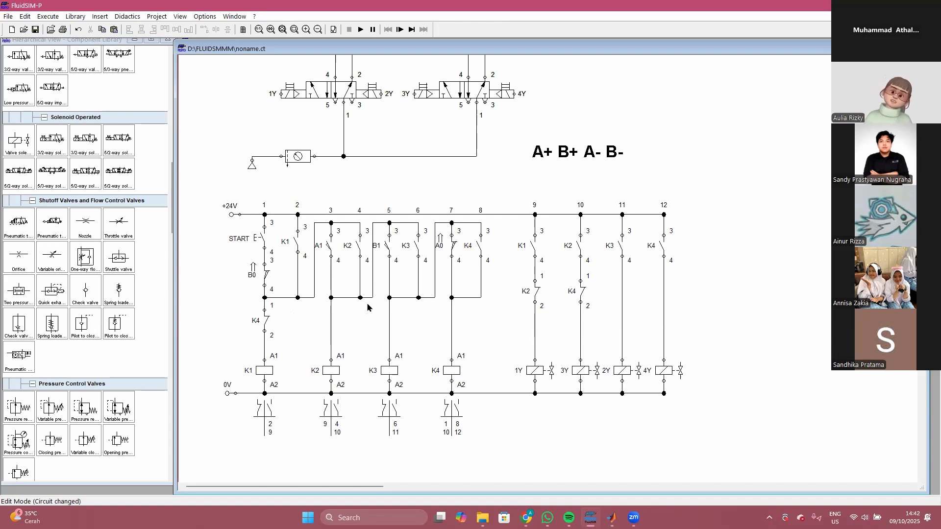
left_click_drag(265, 248, 266, 265)
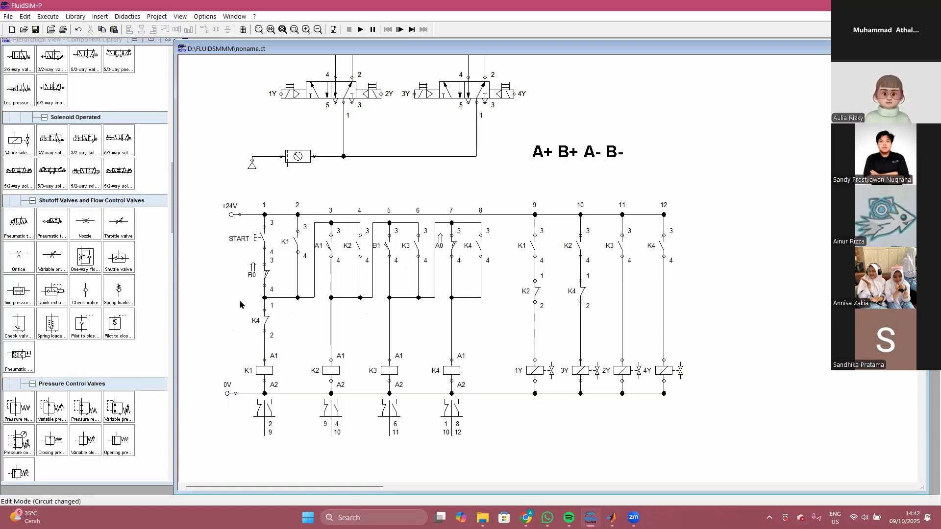
Step: Shift the whole pneumatic section, with both cylinders, solenoid valves and air supply, left and down toward the +24V ladder
scroll(240, 305, "up", 4)
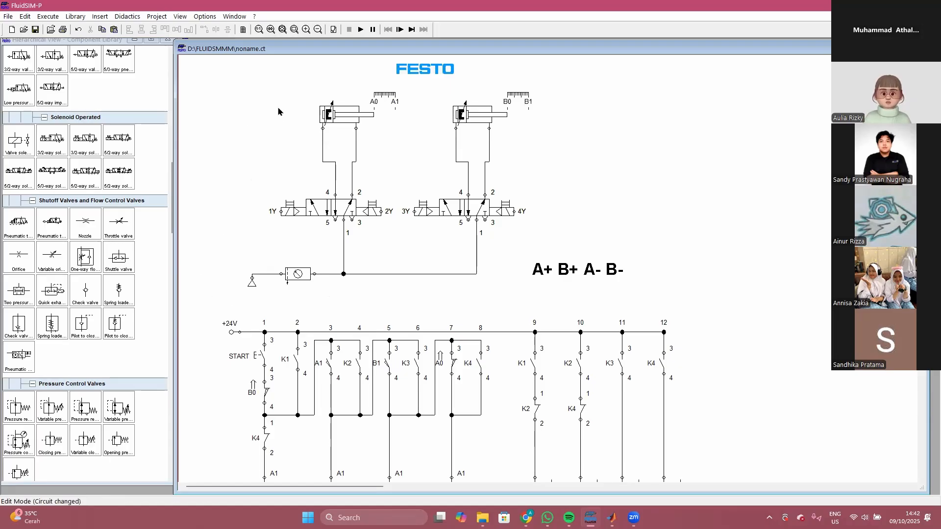
left_click_drag(216, 78, 540, 300)
left_click_drag(466, 212, 423, 237)
left_click(532, 241)
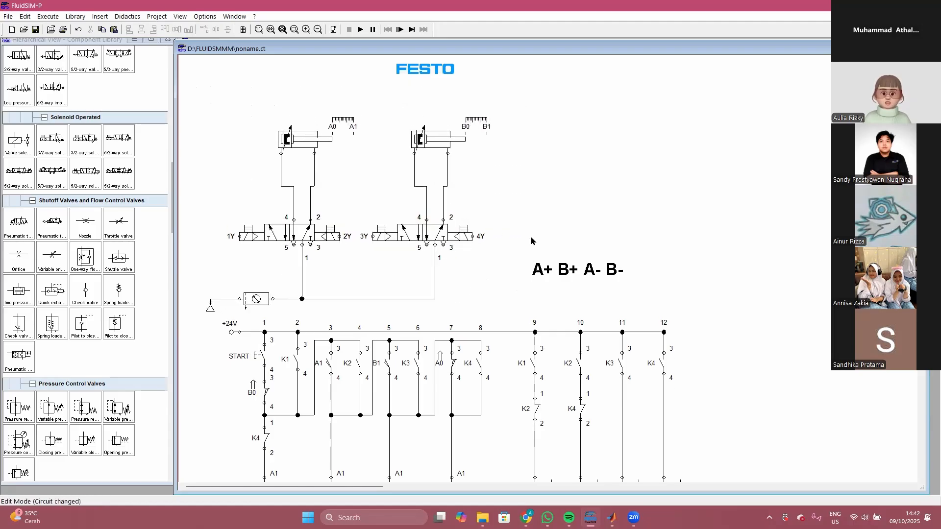
Step: Place the FESTO logo directly above the A+ B+ A- B- title
scroll(532, 241, "down", 2)
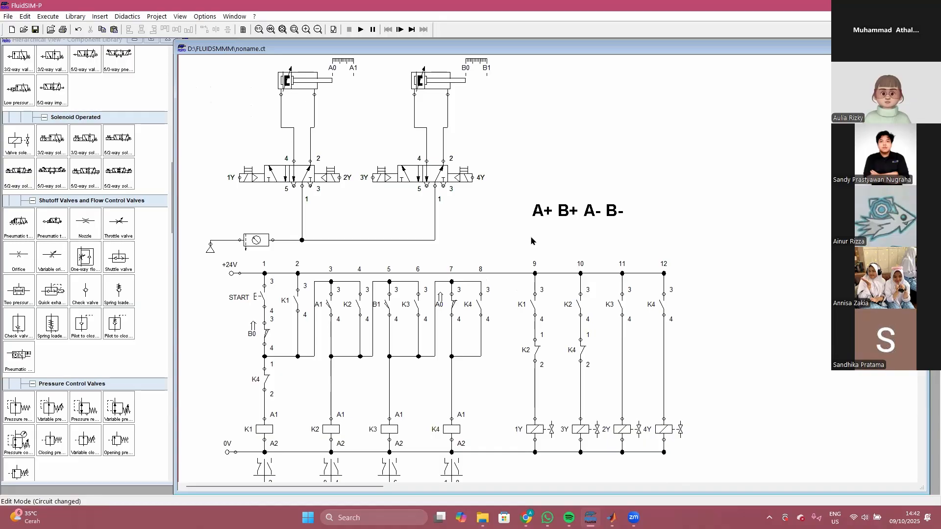
scroll(531, 239, "up", 1)
scroll(508, 128, "up", 2)
left_click_drag(418, 103, 563, 265)
left_click(598, 248)
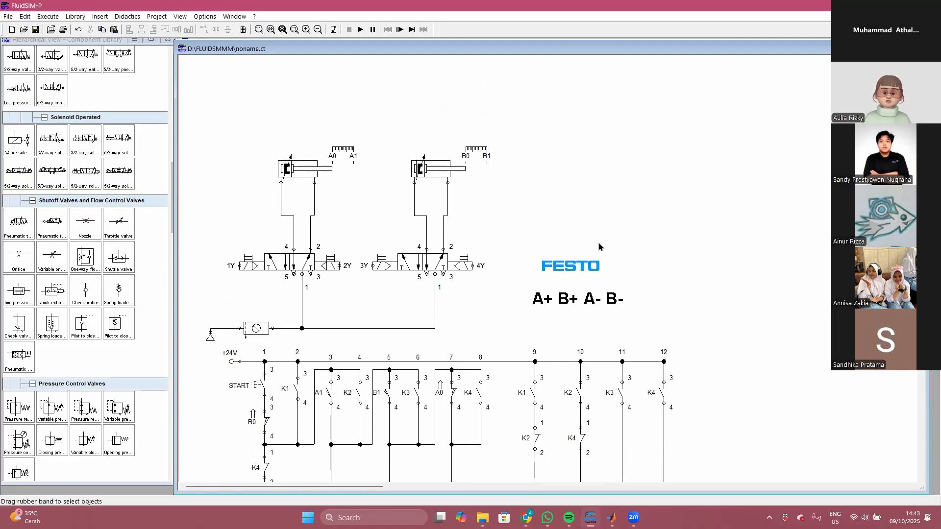
Step: Highlight solenoid output branches 9 to 12, clear the selection and examine the complete ladder down to the relay contact tables
scroll(624, 269, "down", 3)
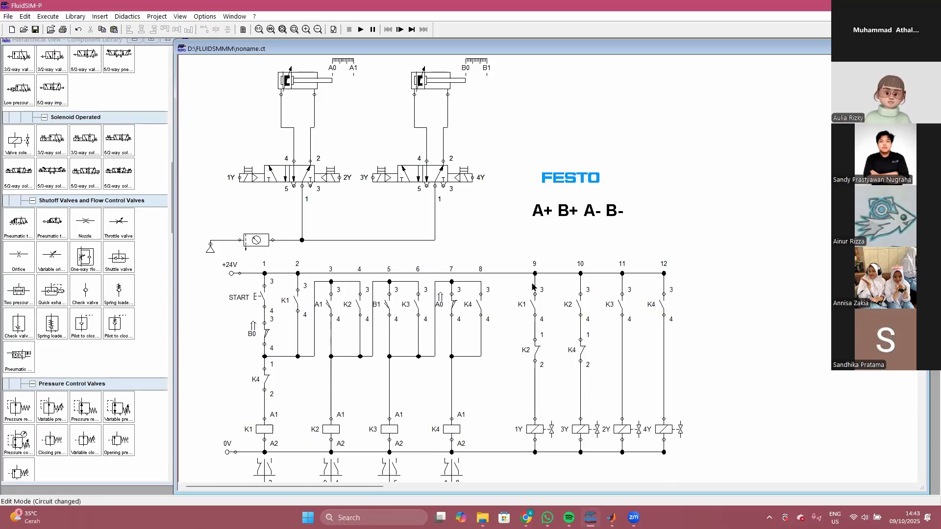
left_click_drag(520, 253, 677, 454)
left_click(720, 417)
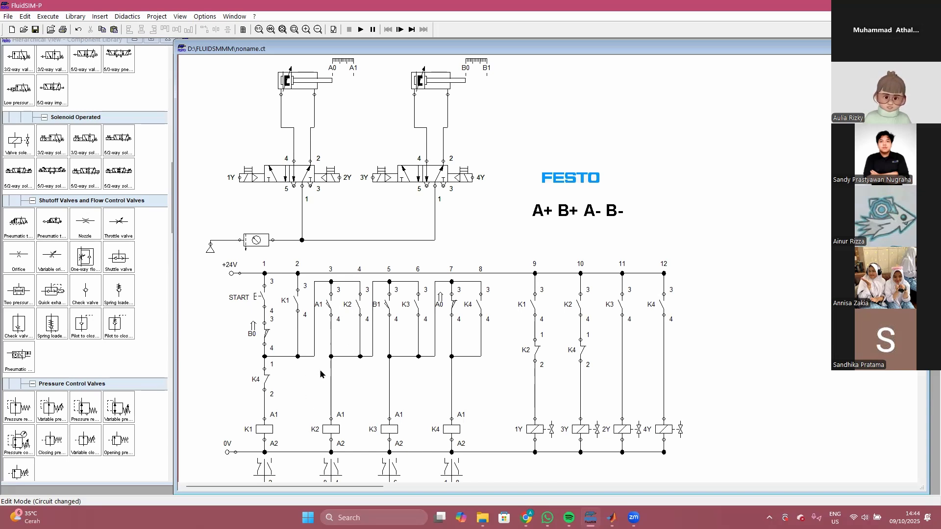
scroll(321, 374, "down", 3)
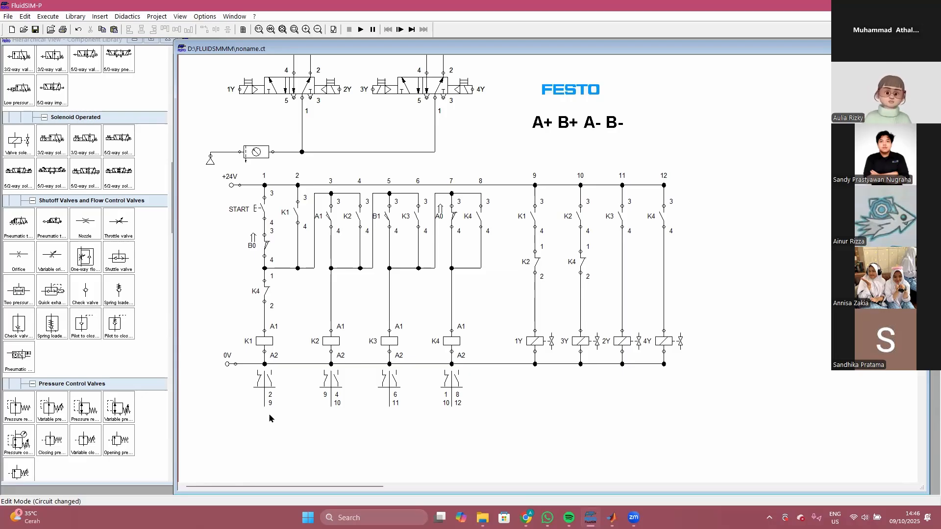
Step: Examine relay coil K1 and the contact reference table beneath it at closer range, selecting and deselecting the coil
scroll(330, 386, "up", 1)
scroll(330, 386, "up", 1)
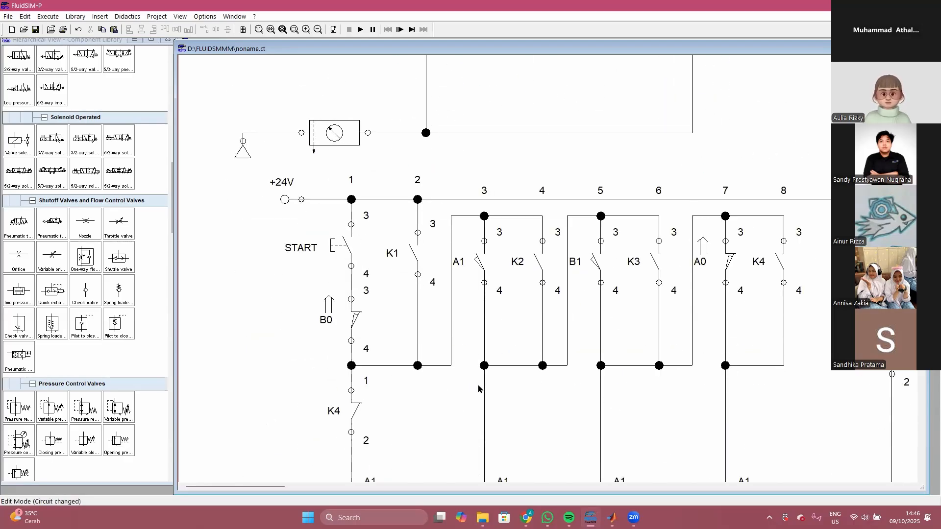
scroll(479, 386, "down", 3)
scroll(357, 393, "down", 1)
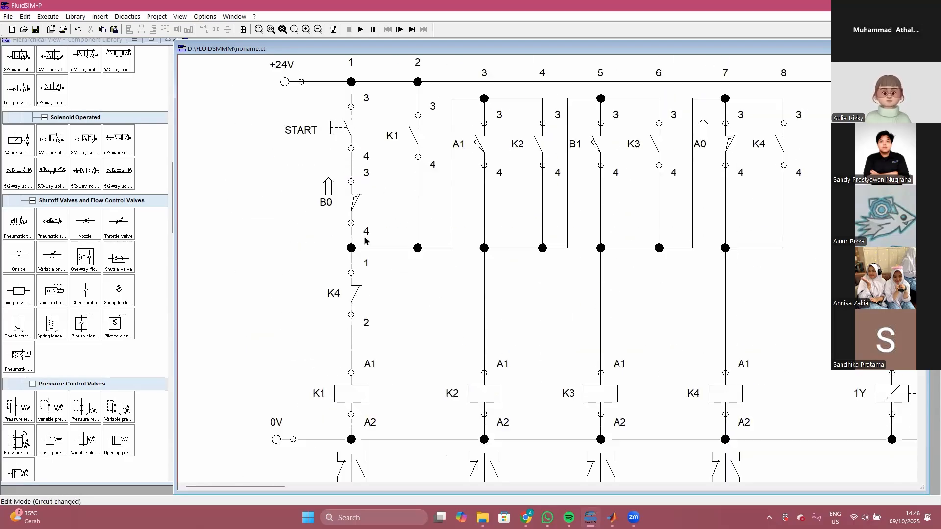
left_click(357, 395)
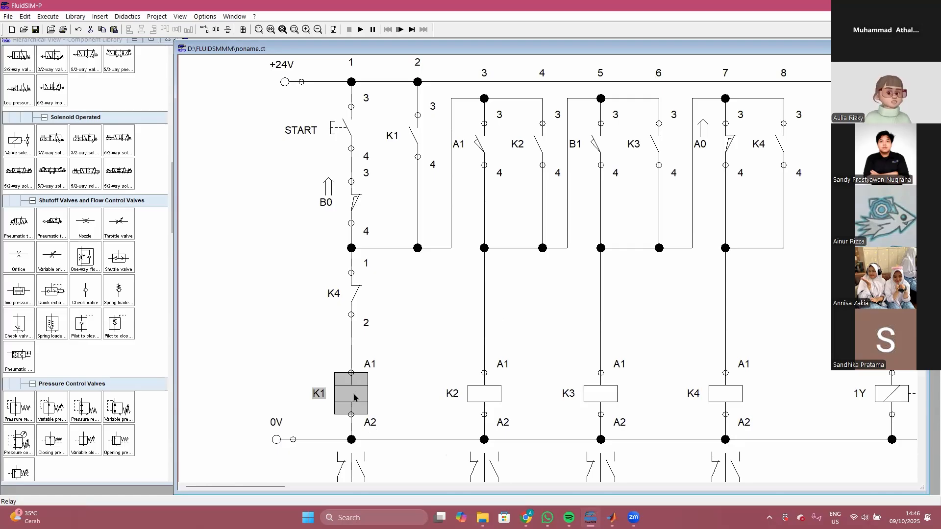
scroll(354, 387, "down", 2)
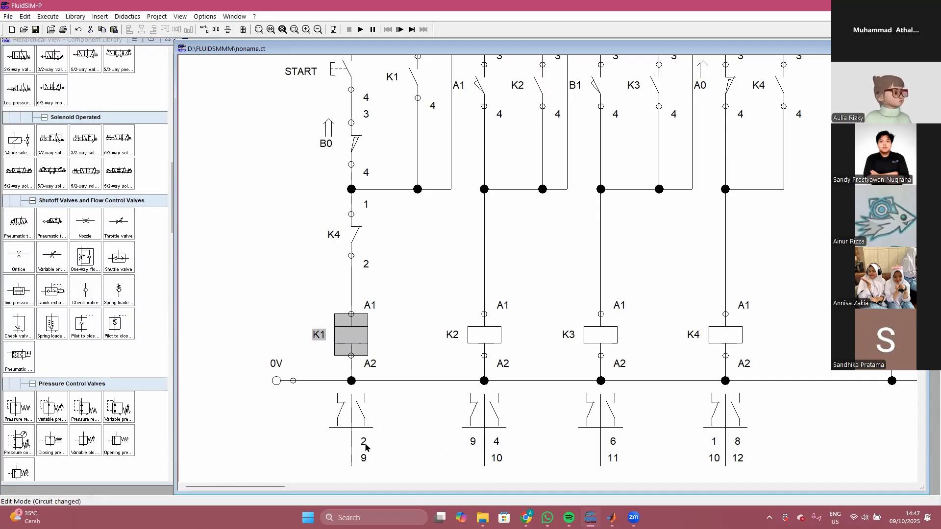
scroll(377, 418, "down", 1)
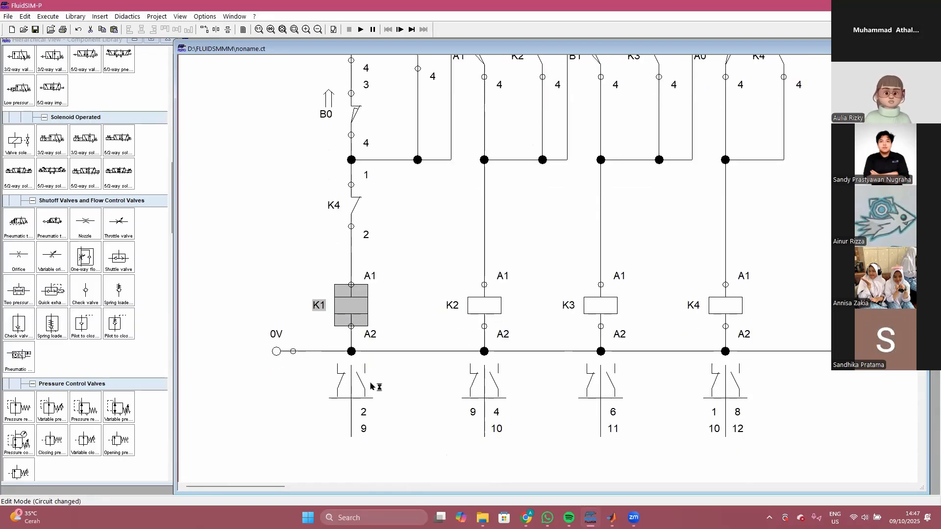
scroll(371, 385, "down", 1)
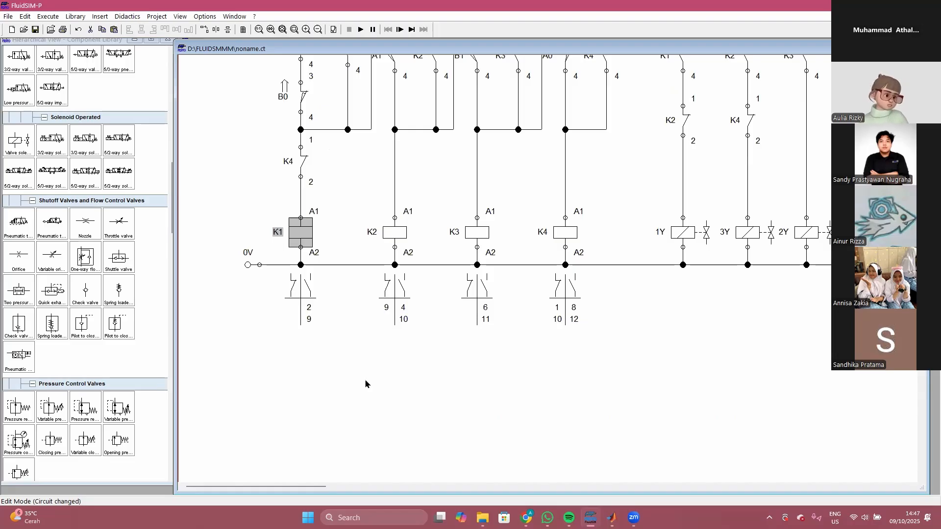
scroll(362, 238, "up", 2)
left_click(336, 267)
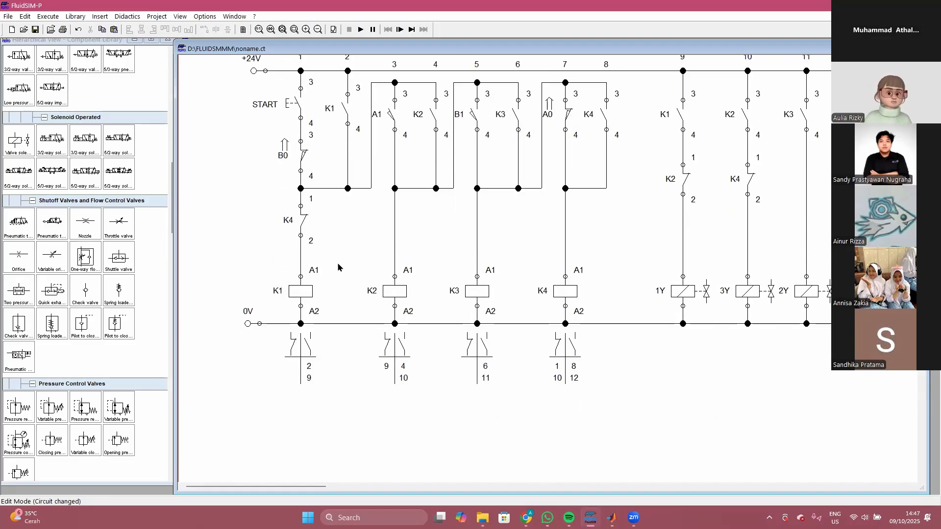
Step: Relabel the K1 make switch in branch 2 as K3 to demonstrate the relay contact table
scroll(340, 195, "up", 1)
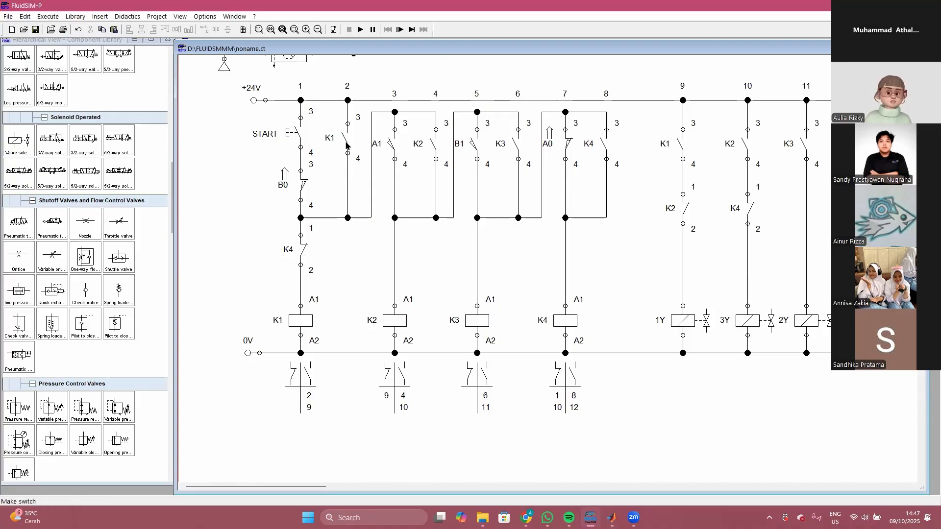
left_click(346, 139)
double_click(346, 139)
type("K3")
key("Return")
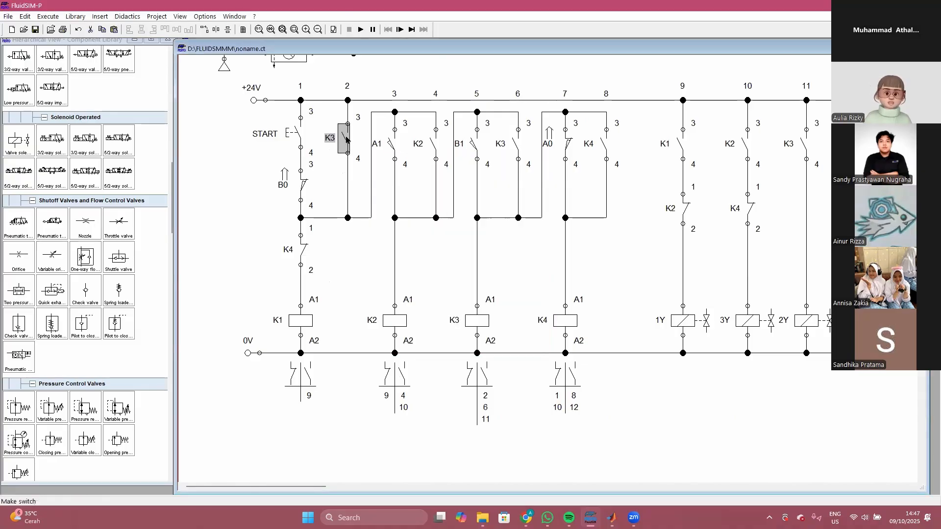
left_click(316, 382)
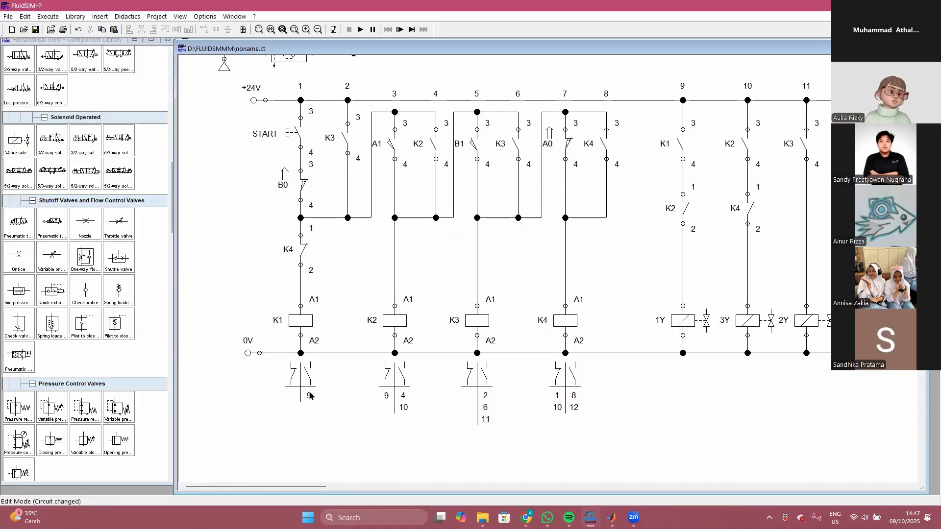
Step: Restore the label of the make switch in branch 2 to K1
double_click(345, 142)
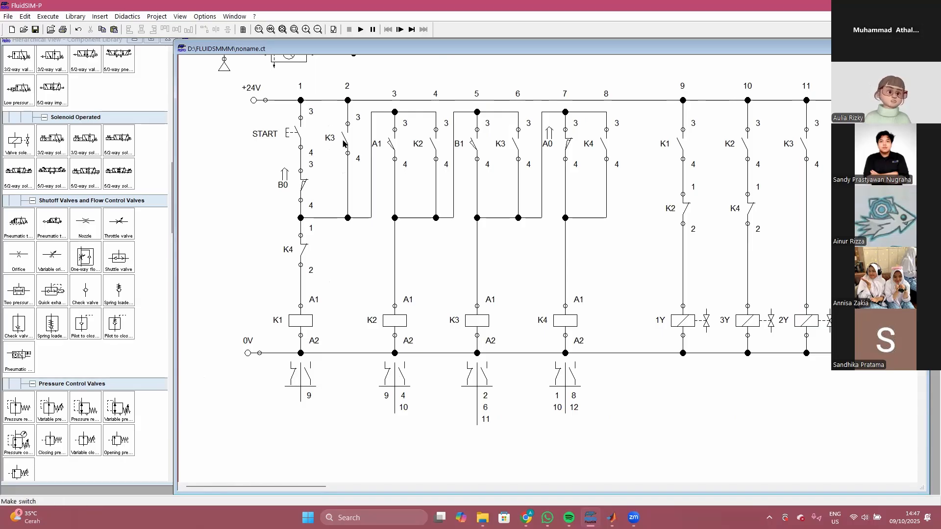
type("K1")
key("Return")
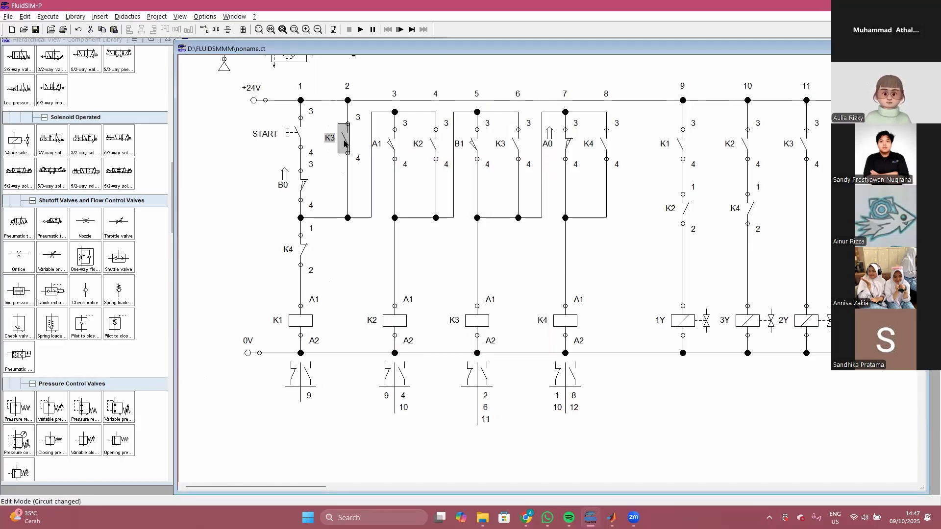
left_click(361, 269)
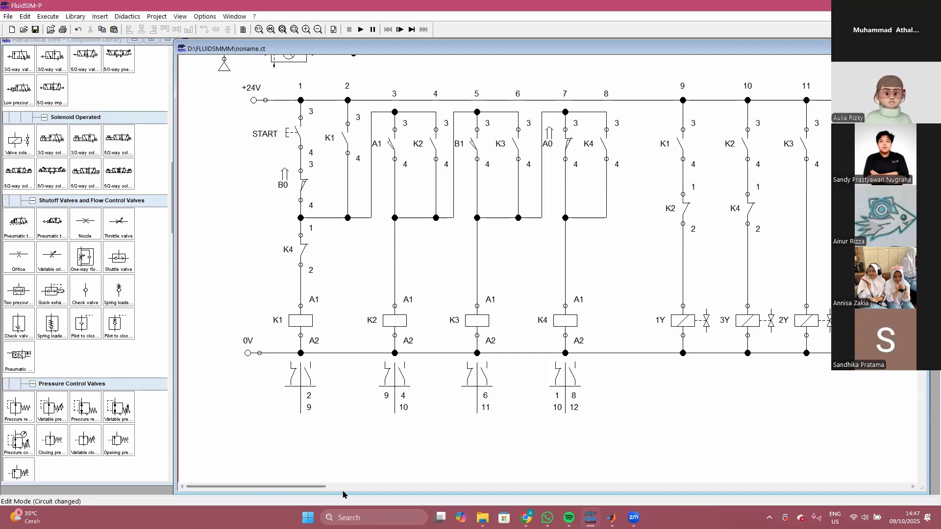
Step: Review the circuit from the cylinders to the relay coils and select the A+ B+ A- B- title
scroll(346, 491, "down", 1)
scroll(354, 467, "up", 3)
scroll(354, 470, "up", 6)
scroll(363, 411, "down", 1)
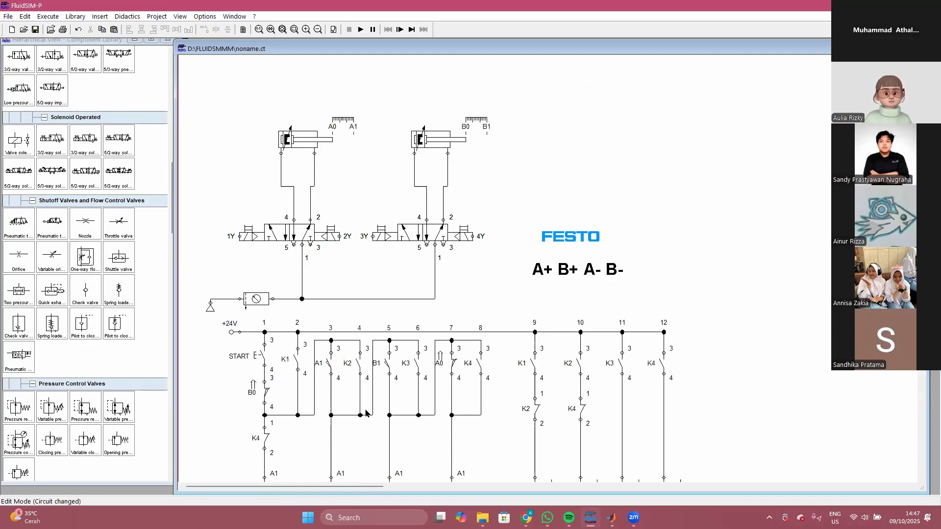
scroll(365, 408, "down", 1)
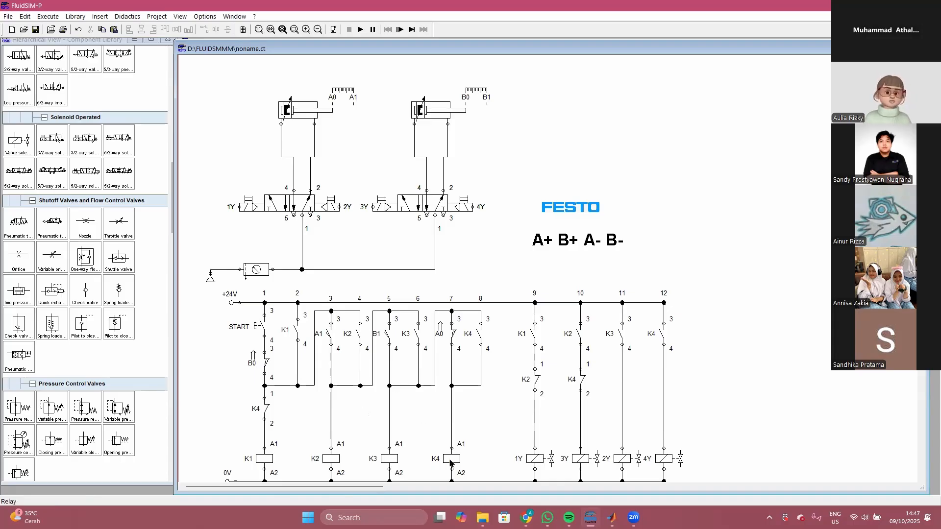
left_click(564, 242)
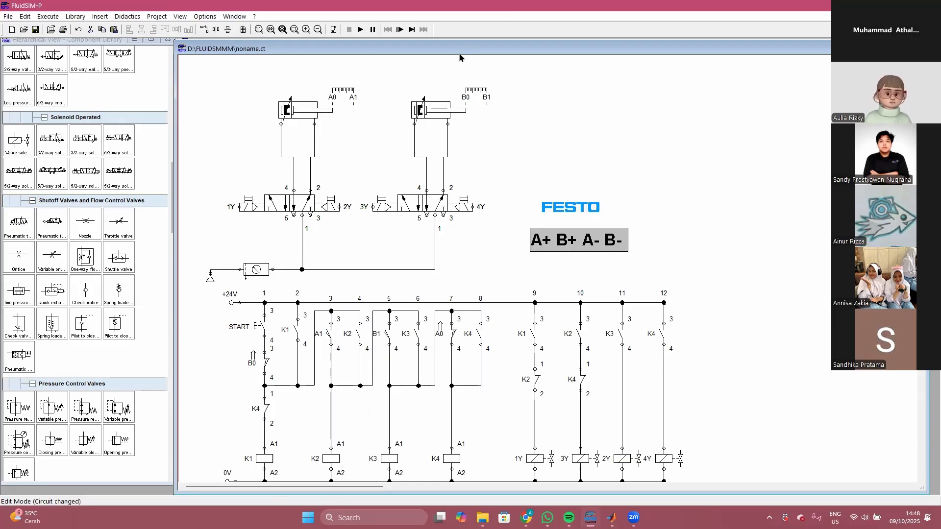
Step: Move the noname.ct window down and bring the enlarged noname1.ct pneumatic circuit to the front beside the component library
left_click_drag(473, 47, 462, 159)
left_click(484, 47)
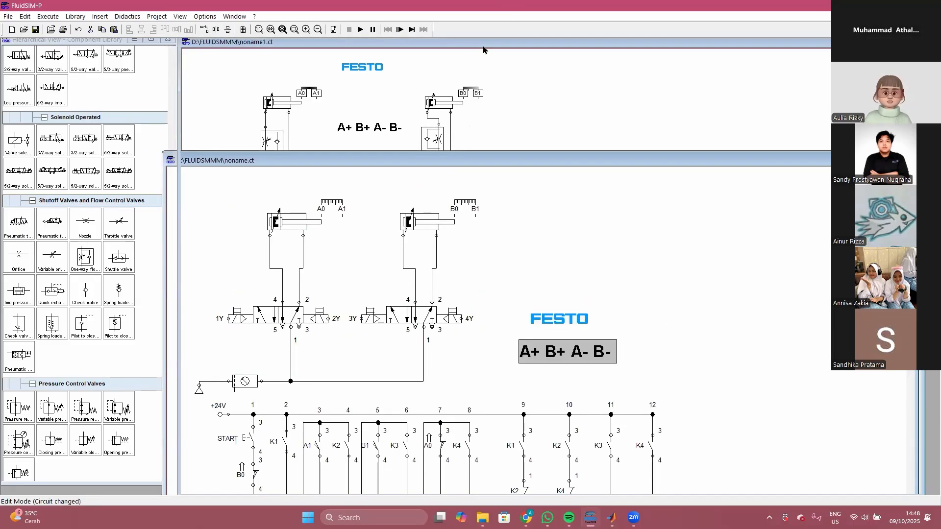
left_click_drag(483, 50, 485, 58)
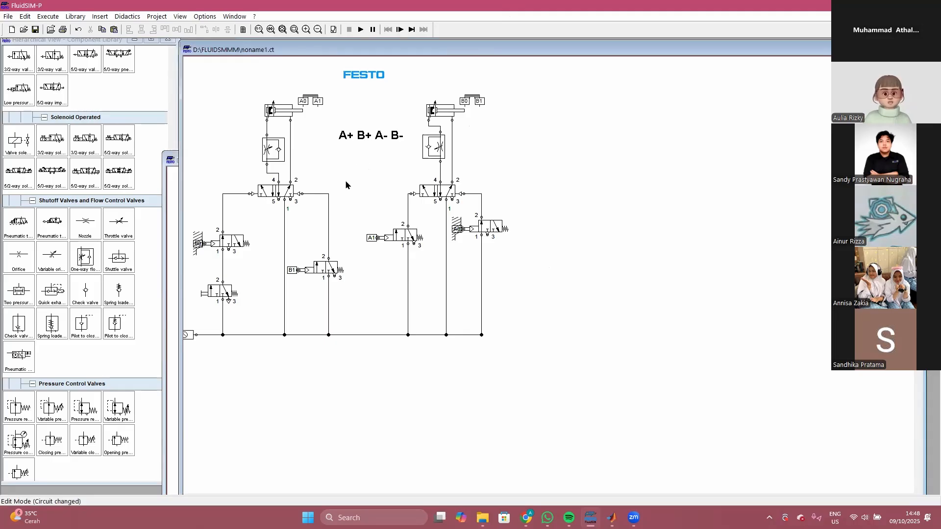
scroll(345, 180, "up", 1)
left_click(174, 182)
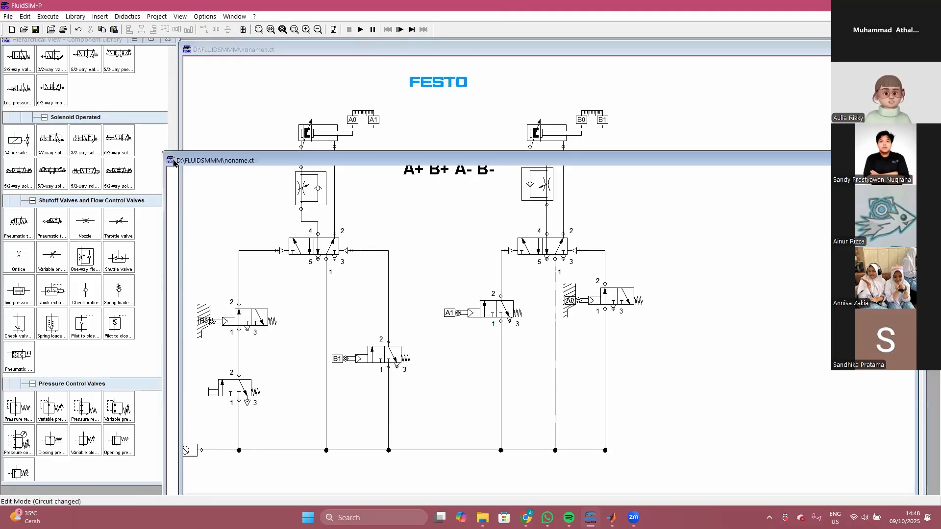
mouse_move(270, 49)
left_mouse_down()
mouse_move(265, 54)
mouse_move(267, 43)
left_mouse_up()
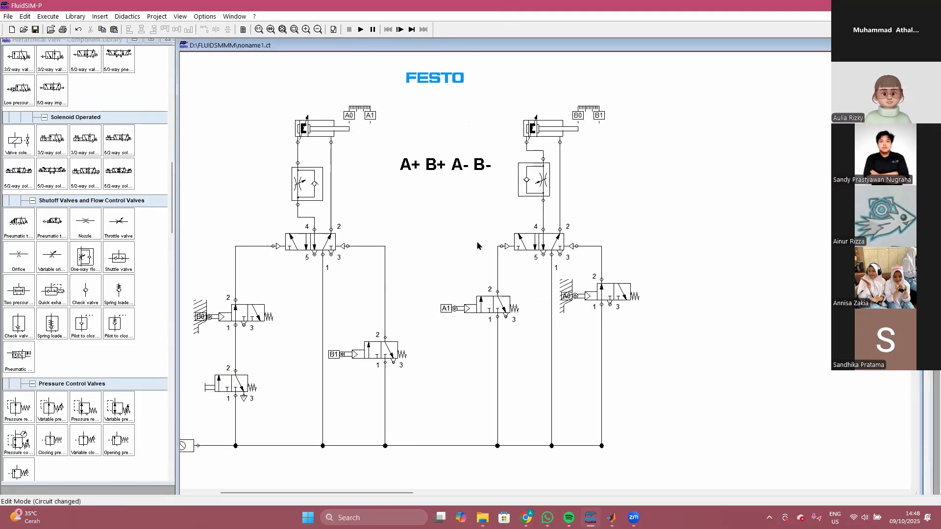
scroll(477, 243, "down", 1)
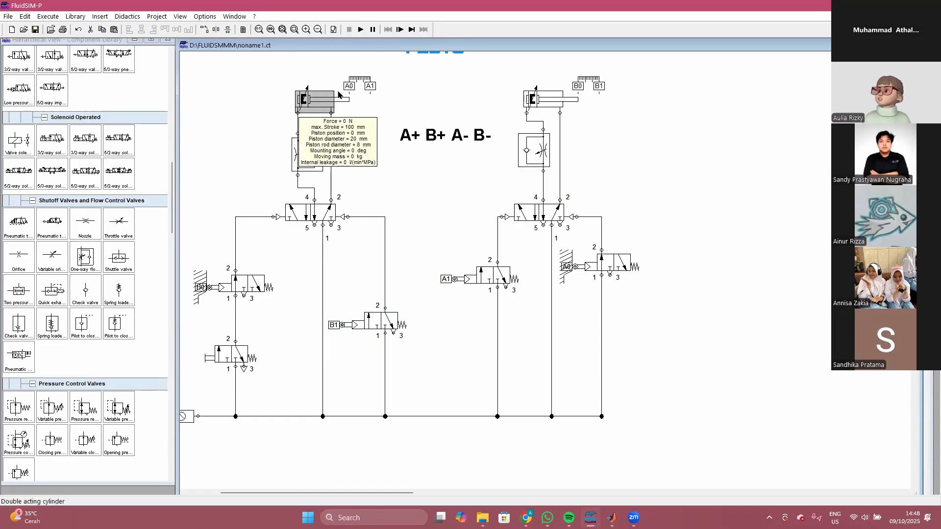
Step: Switch to Chrome and view the Google image result showing the Air Service Unit components
left_click(527, 518)
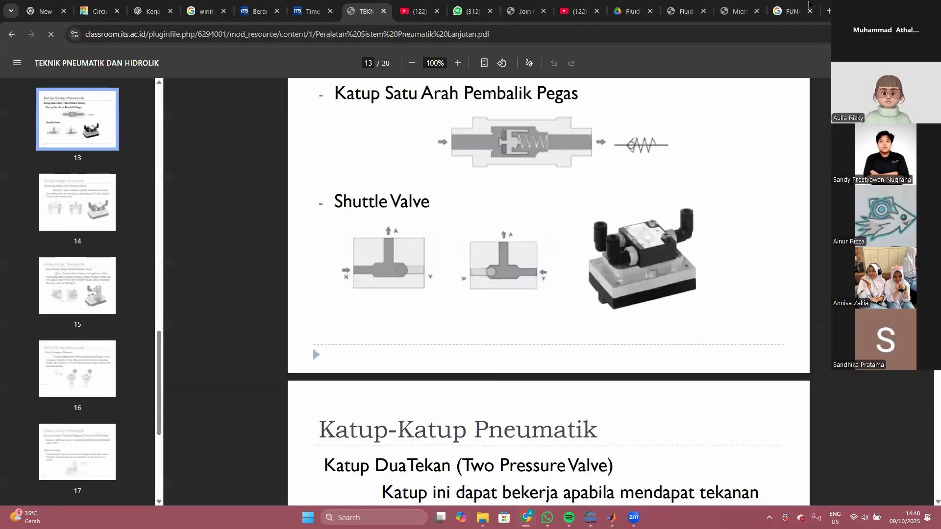
left_click(791, 11)
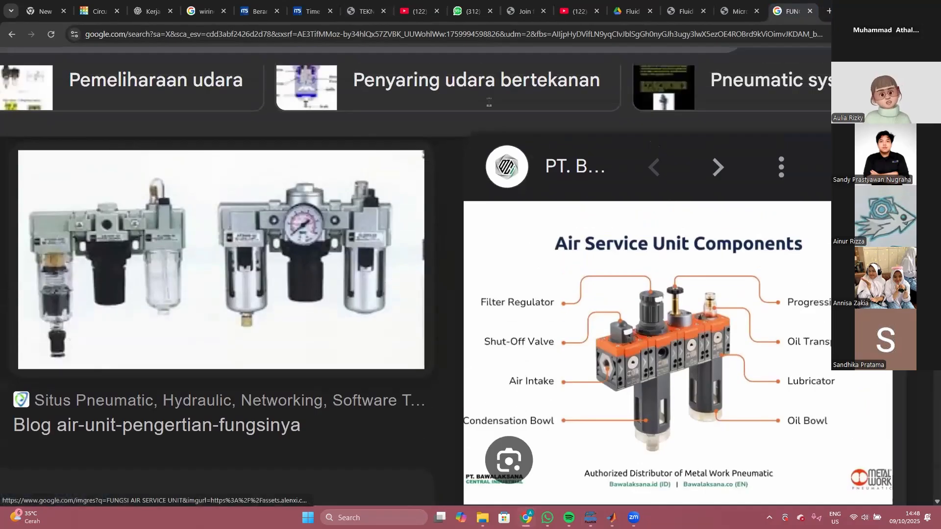
scroll(490, 102, "up", 4)
scroll(458, 223, "down", 6)
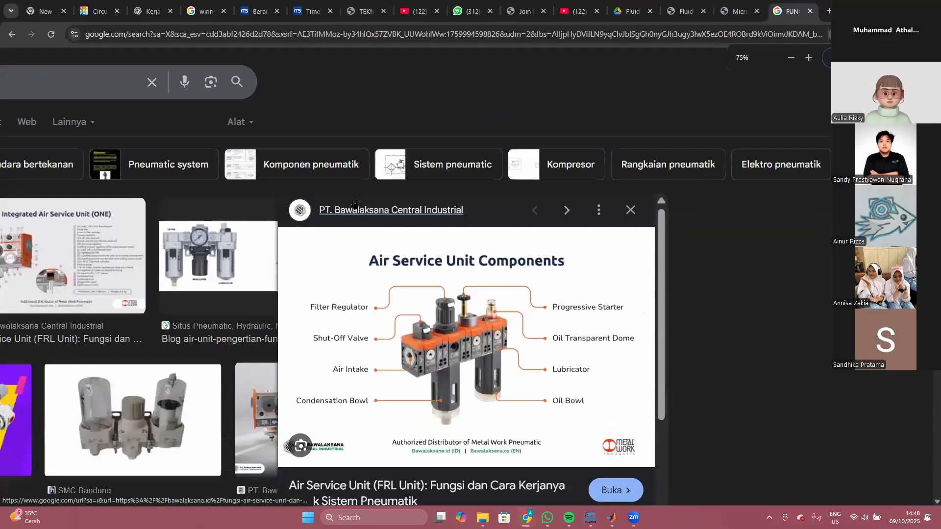
Step: Return to the start of the image results and search Google Images for "SINGLE SOLENOID"
scroll(354, 203, "down", 4)
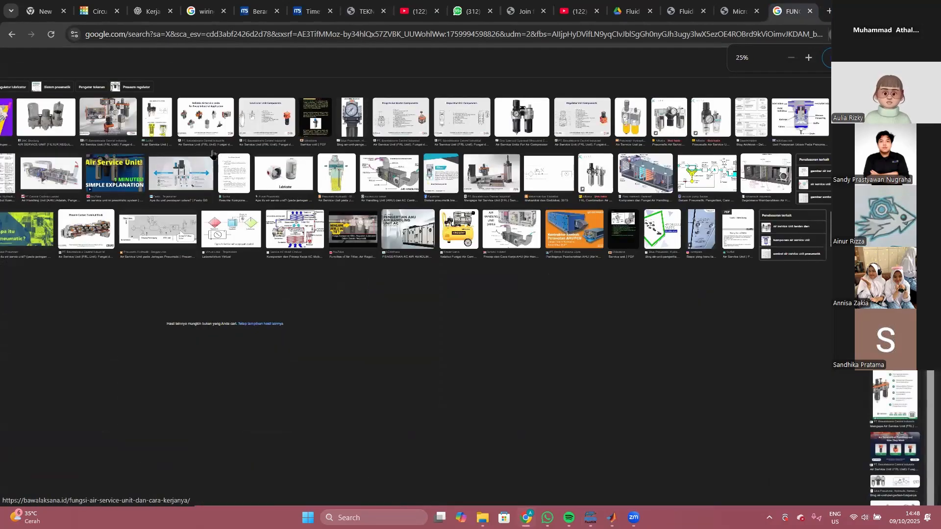
scroll(213, 154, "up", 3)
scroll(213, 155, "left", 9)
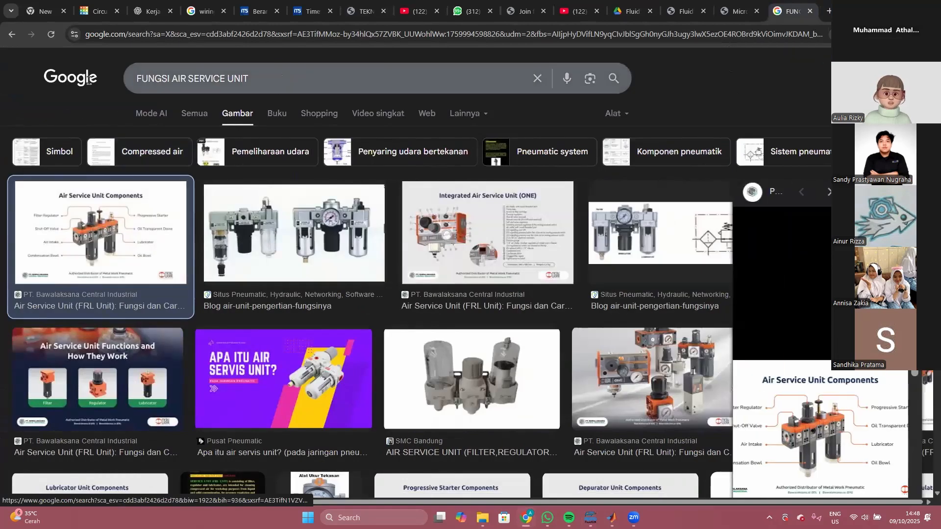
key("slash")
type("SINGLE SOLENOID")
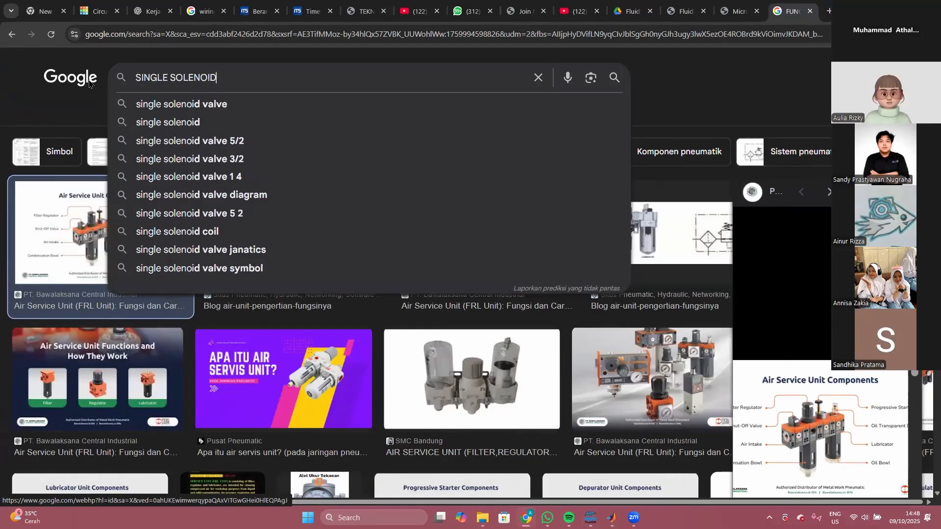
key("Return")
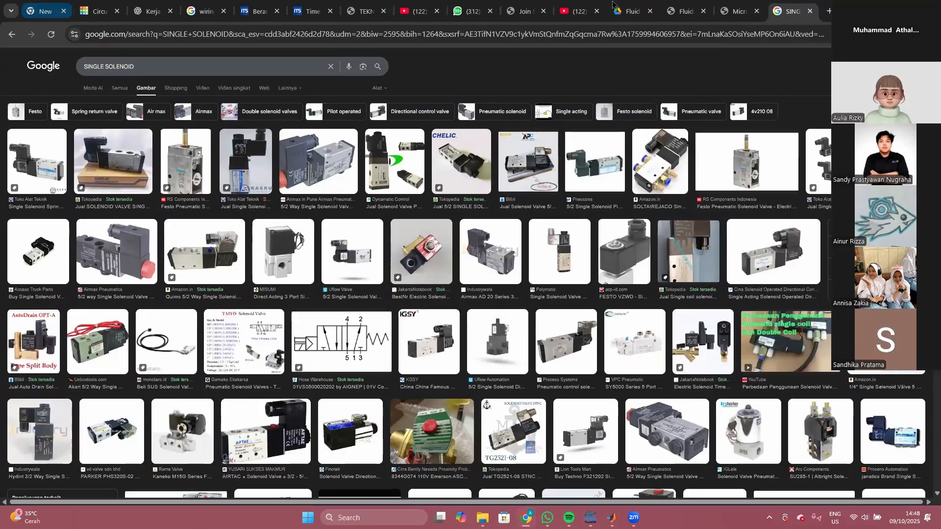
Step: Switch to the open YouTube page and search for "SINGLE SILINDER"
left_click(560, 6)
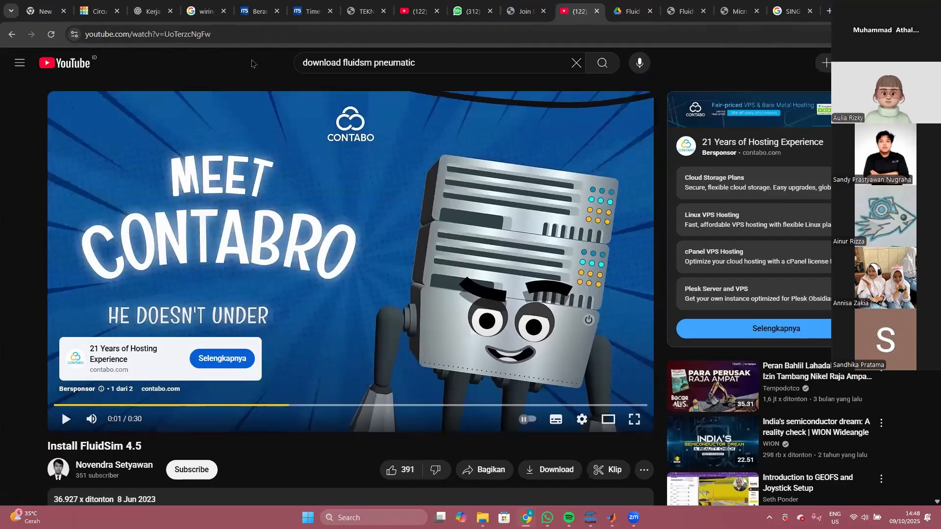
left_click_drag(532, 59, 252, 64)
type("SIN")
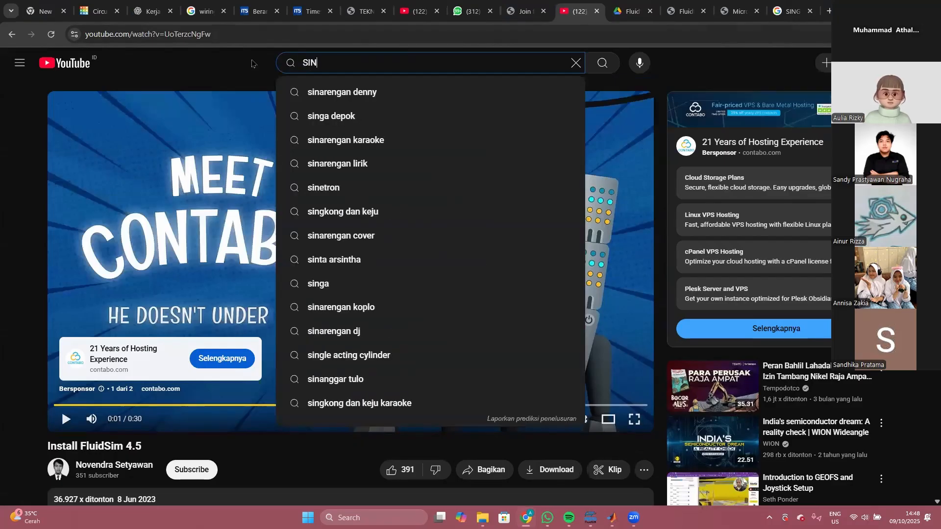
type("G")
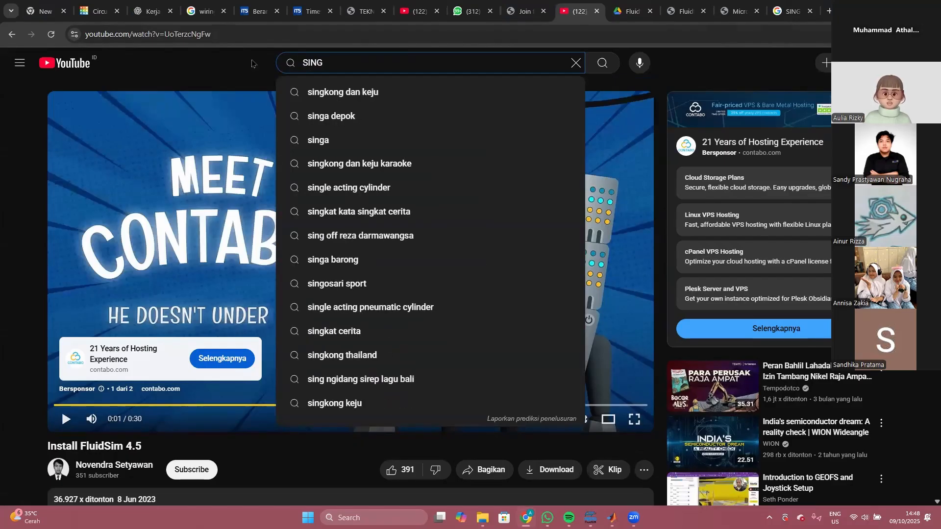
type("LE SILINDER")
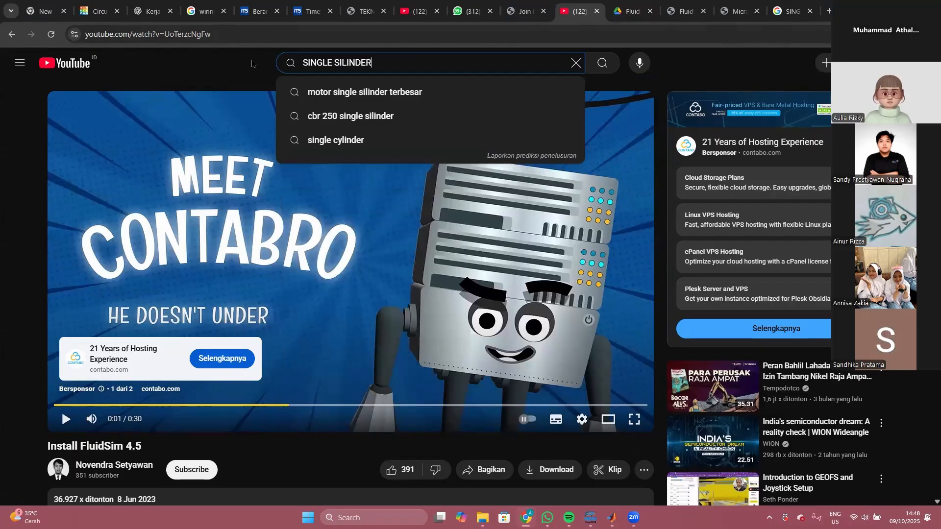
key("Return")
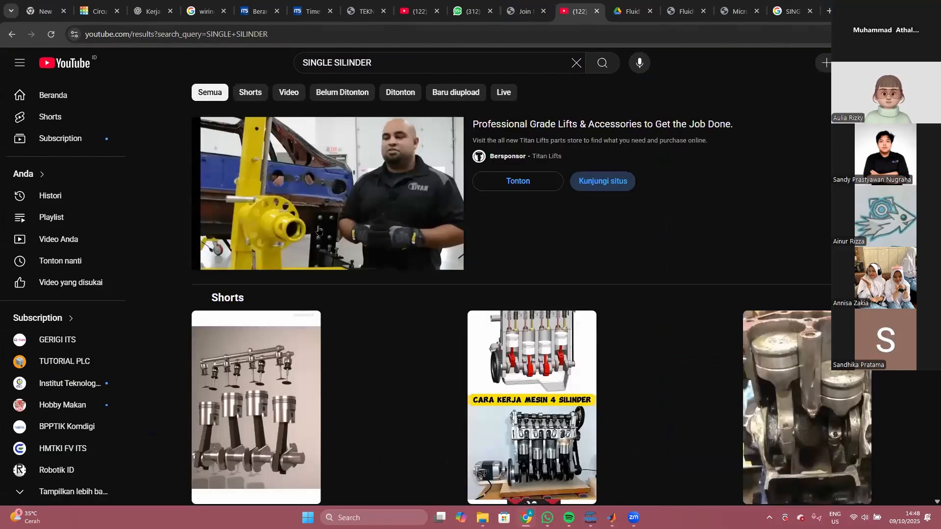
Step: Open the video "Cara Kerja SILINDER PNEUMATIK : SINGLE dan DOUBLE ACTING", skip the advert, show it full screen and pause it
scroll(319, 229, "down", 10)
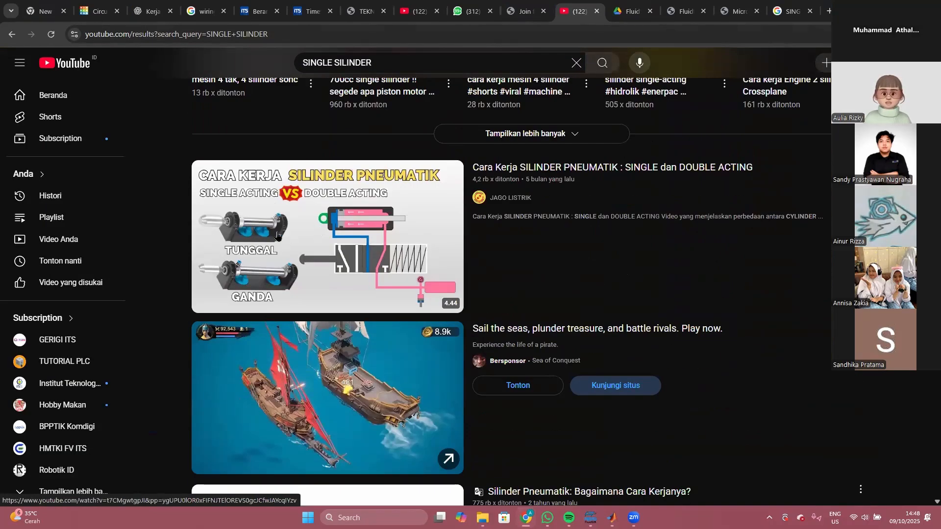
left_click(278, 236)
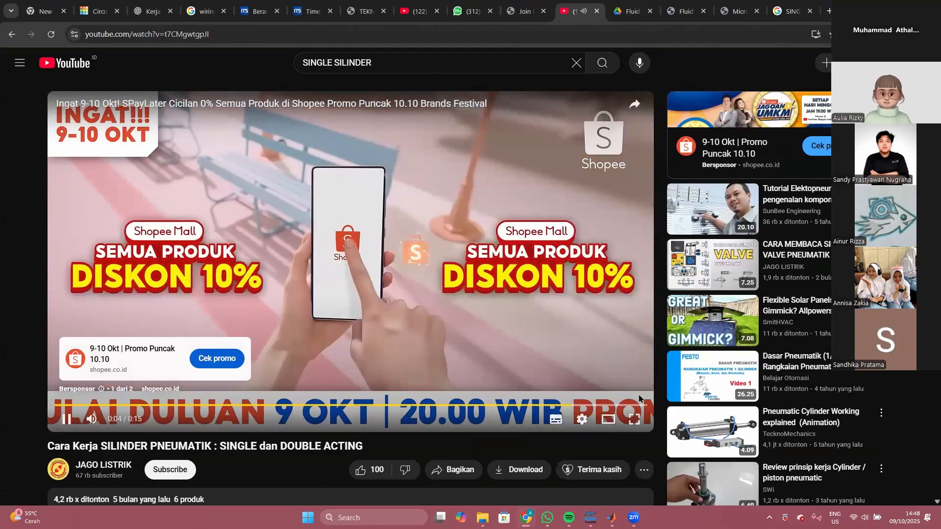
left_click(631, 378)
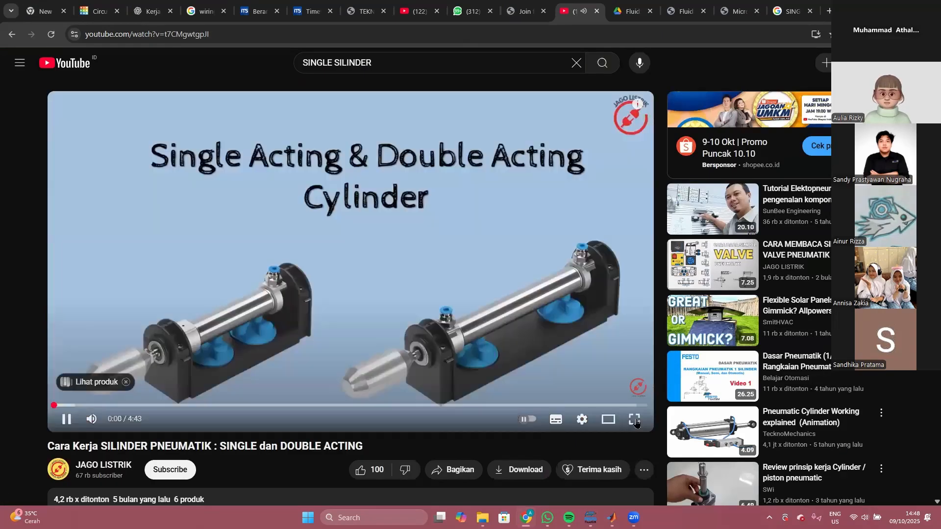
left_click(634, 420)
left_click(324, 348)
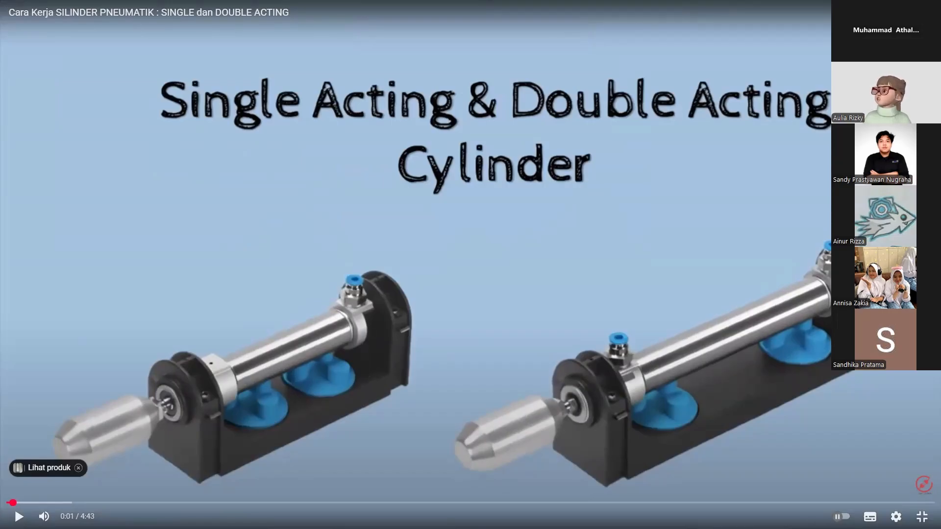
Step: Resume the video and skip forward through the single acting cylinder parts to the comparison of cylinder types at about 1:48
left_click(551, 359)
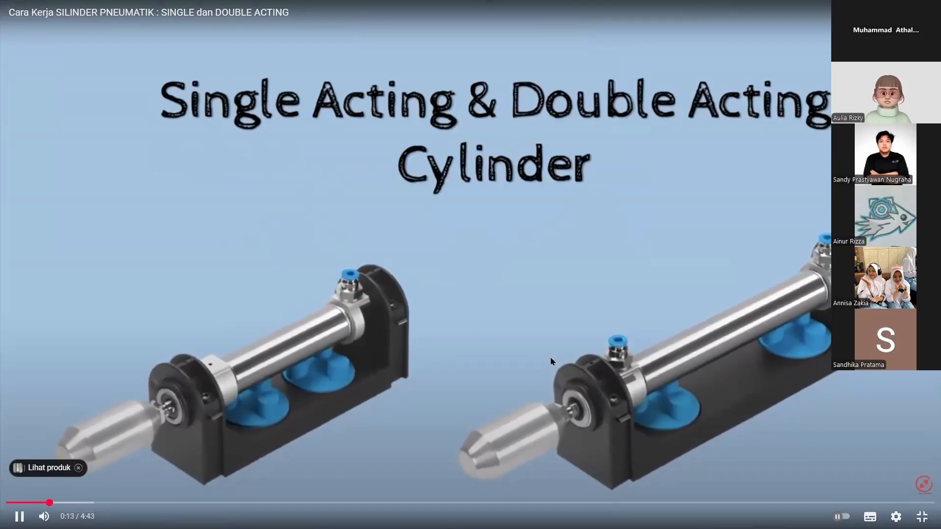
key("Right")
key("Right")
key("Right")
key("Right")
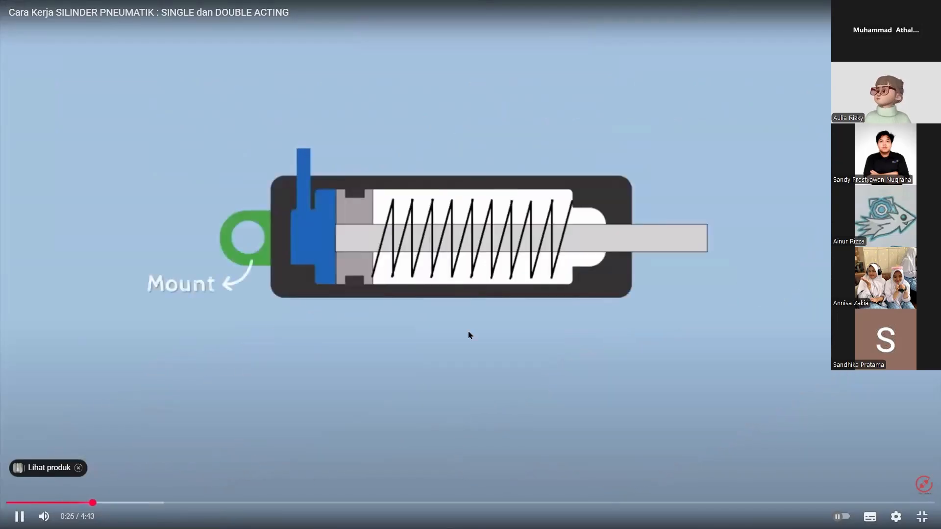
key("Right")
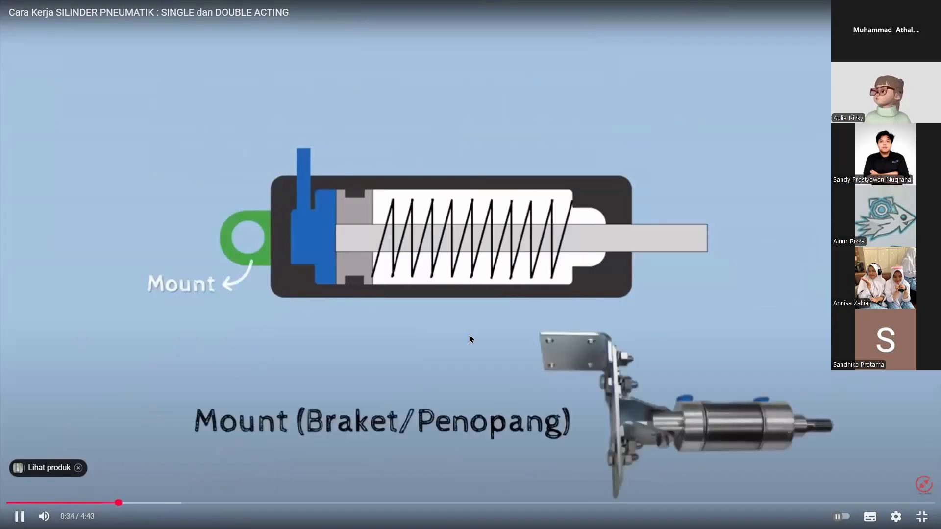
key("Right")
key("Right")
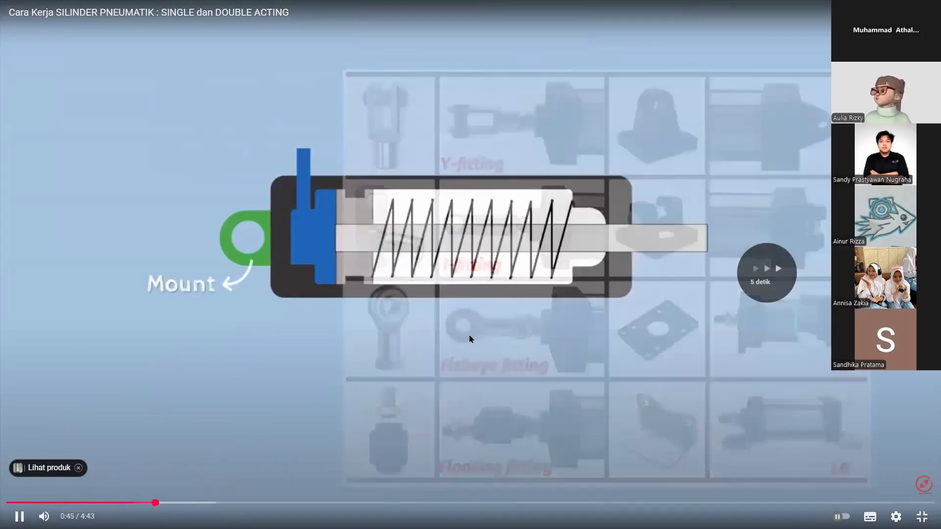
key("Right")
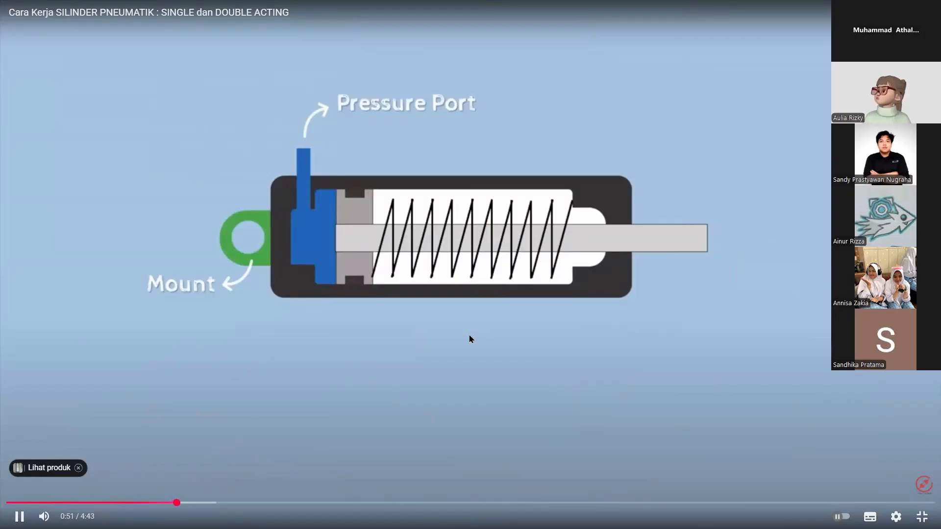
key("Right")
key("Right")
key("Right")
key("Right")
key("Right")
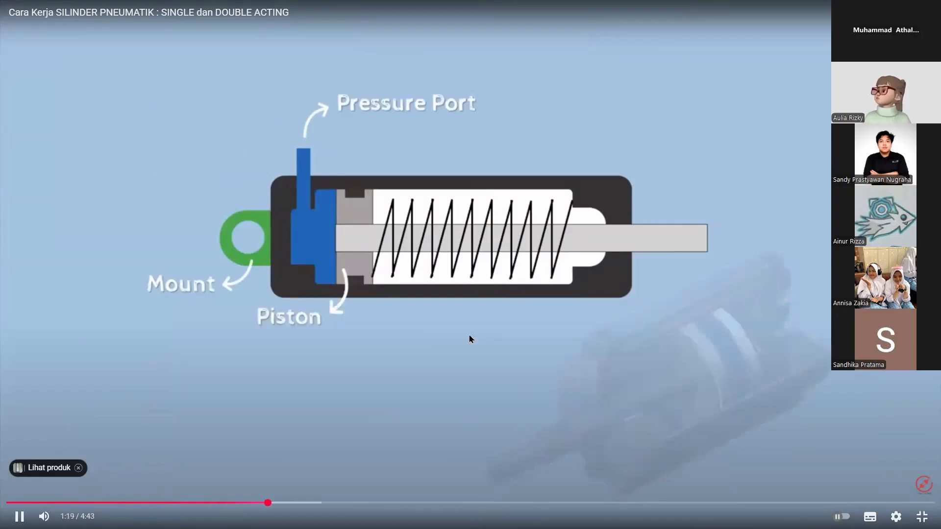
key("Right")
key("Right")
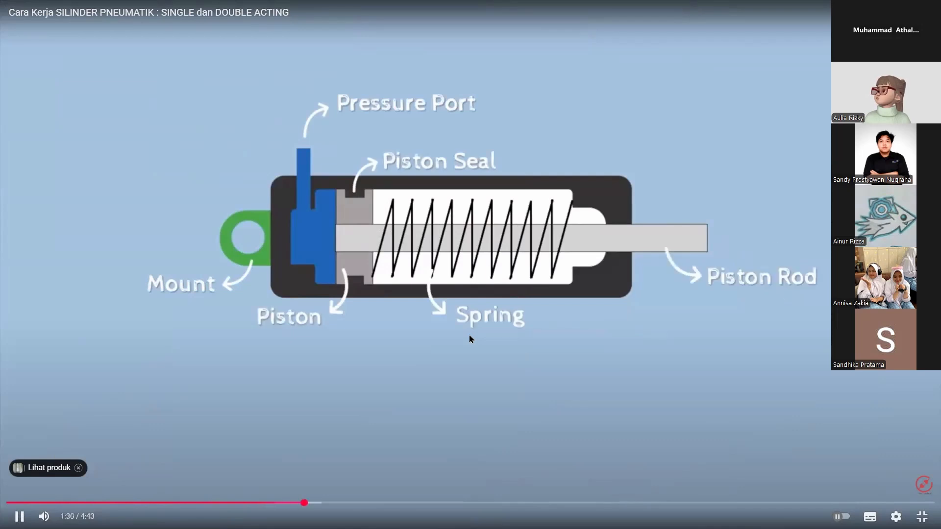
key("Right")
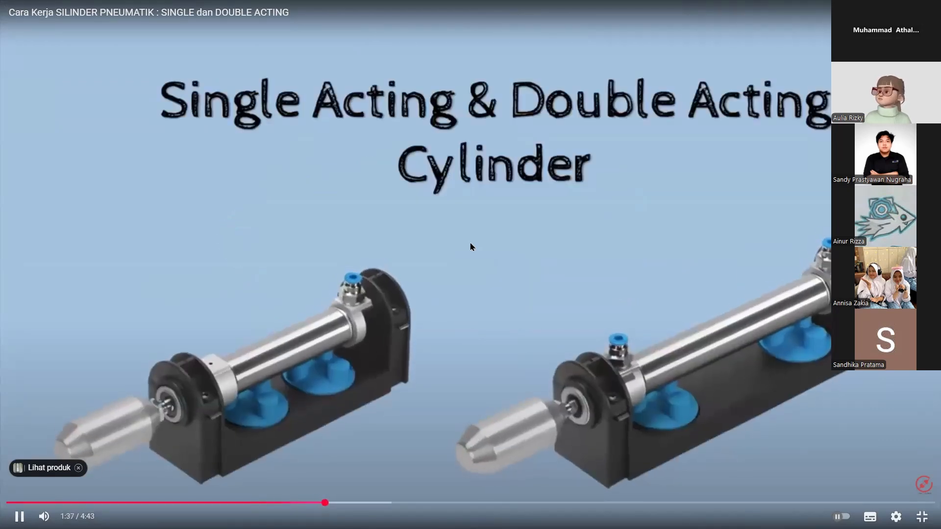
key("Right")
key("Right")
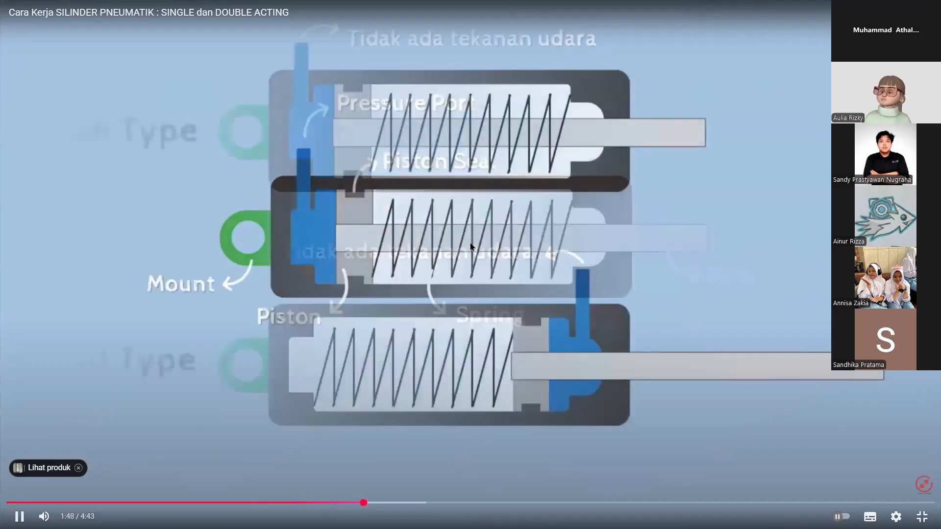
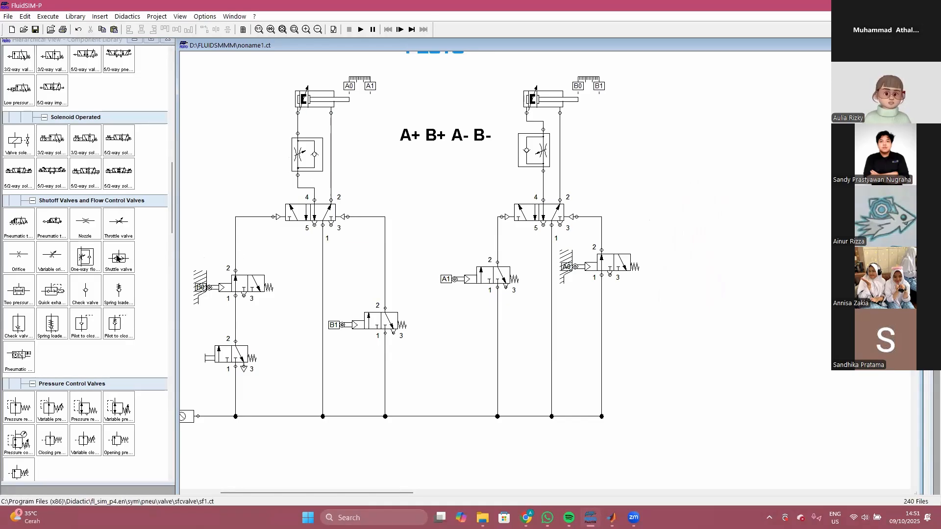
Step: Place a single acting cylinder from the Actuators library group in noname1.ct, beside the cylinder B circuit
scroll(114, 258, "up", 5)
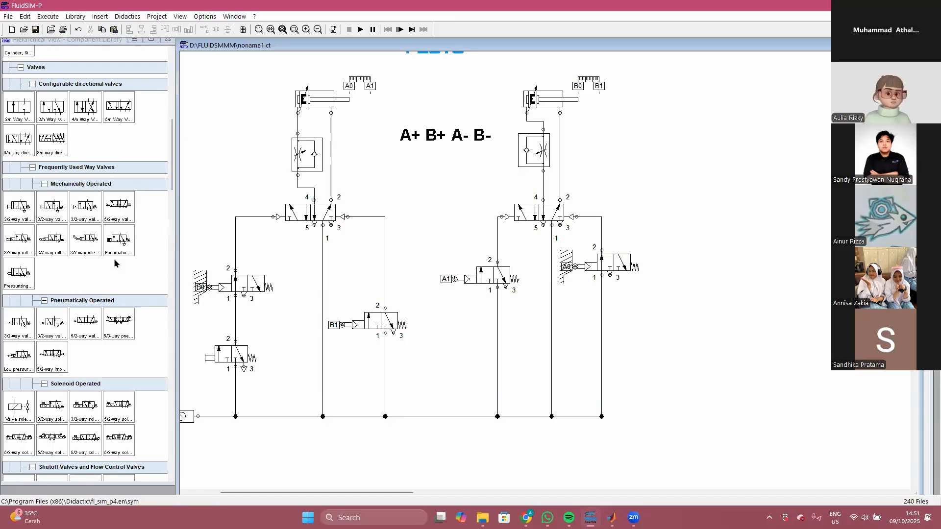
scroll(114, 258, "up", 10)
left_click_drag(54, 226, 659, 158)
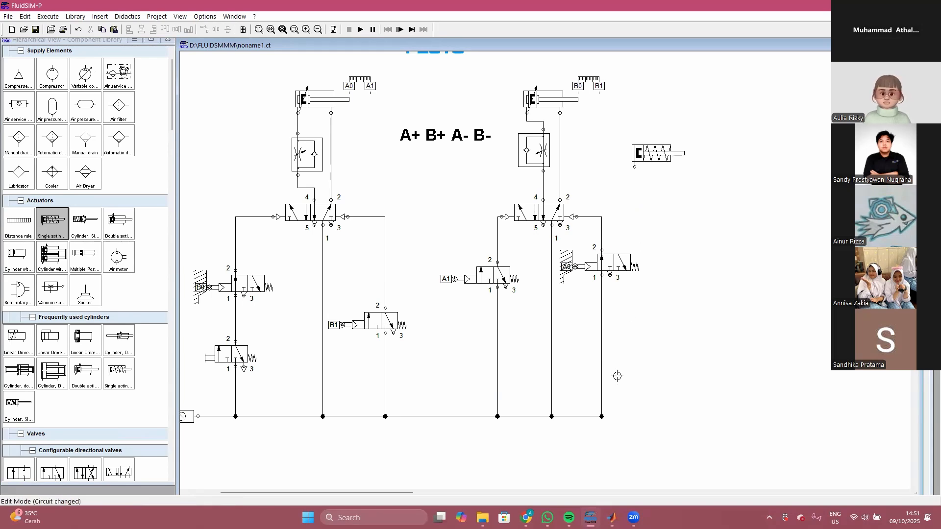
Step: Switch to Chrome, go back to the myITS Classroom course page and view the pneumatic and electropneumatic reference videos
left_click(527, 518)
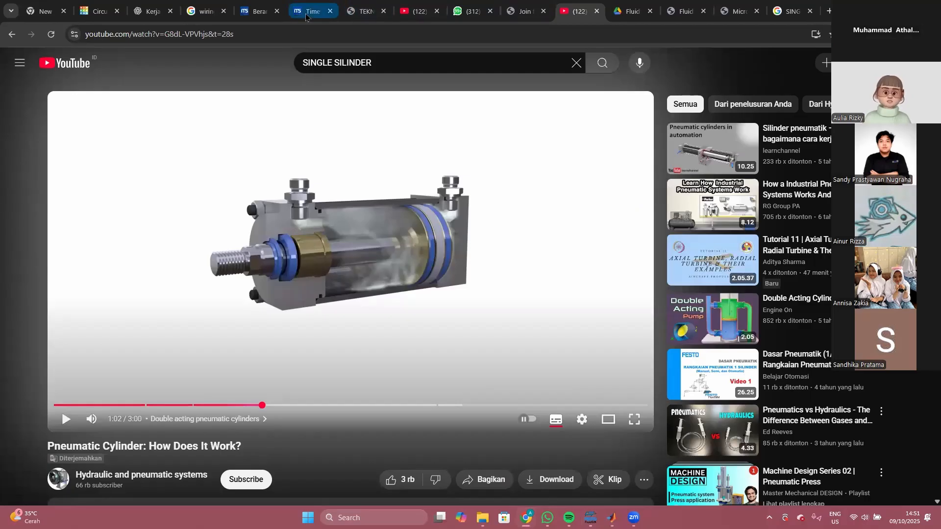
left_click(365, 11)
left_click(12, 34)
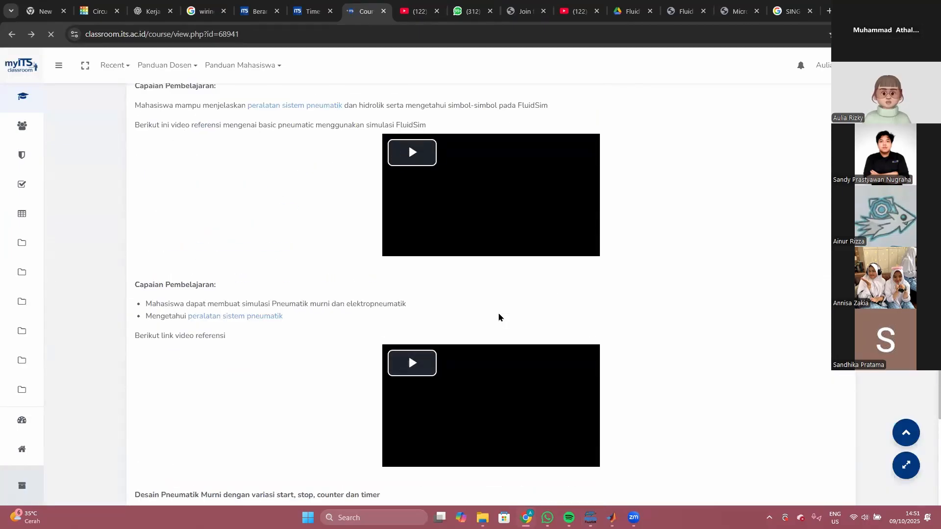
scroll(498, 316, "down", 4)
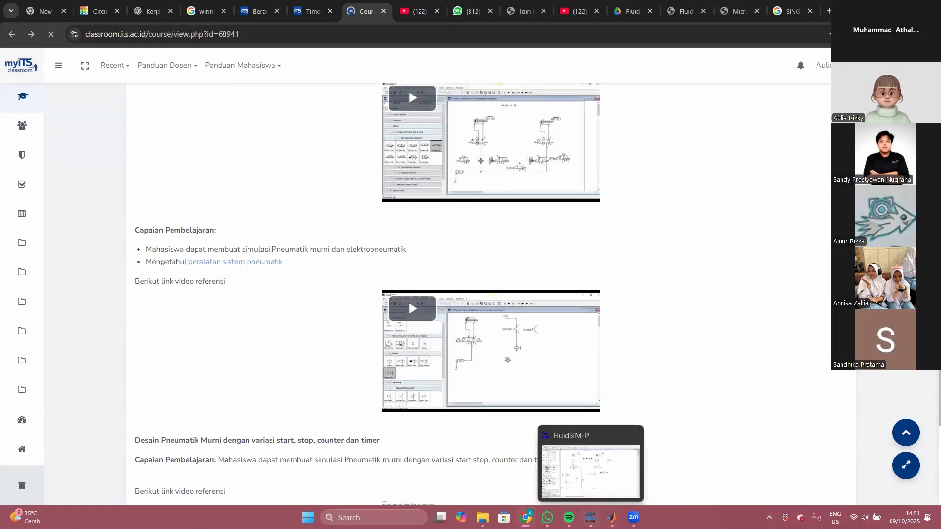
Step: Return to FluidSIM and move the single acting cylinder farther away from the cylinder B circuit
left_click(590, 518)
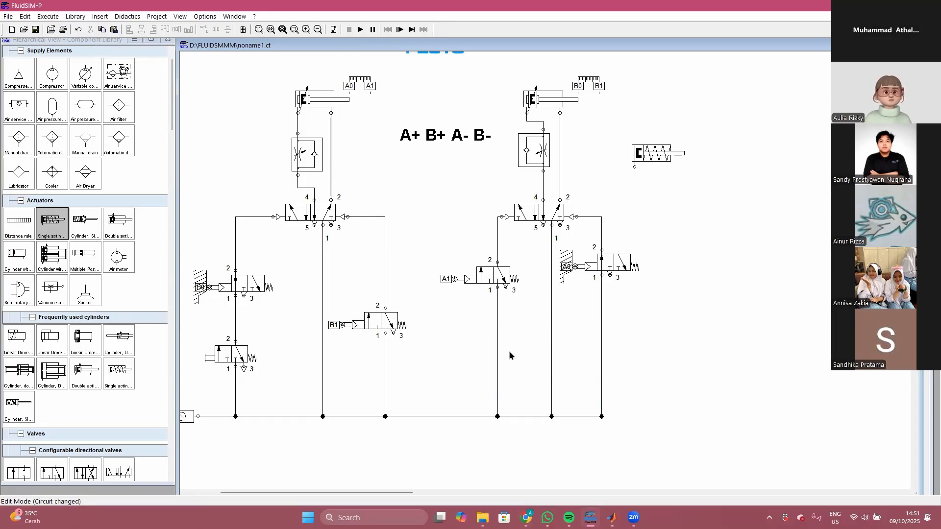
left_click_drag(647, 157, 709, 141)
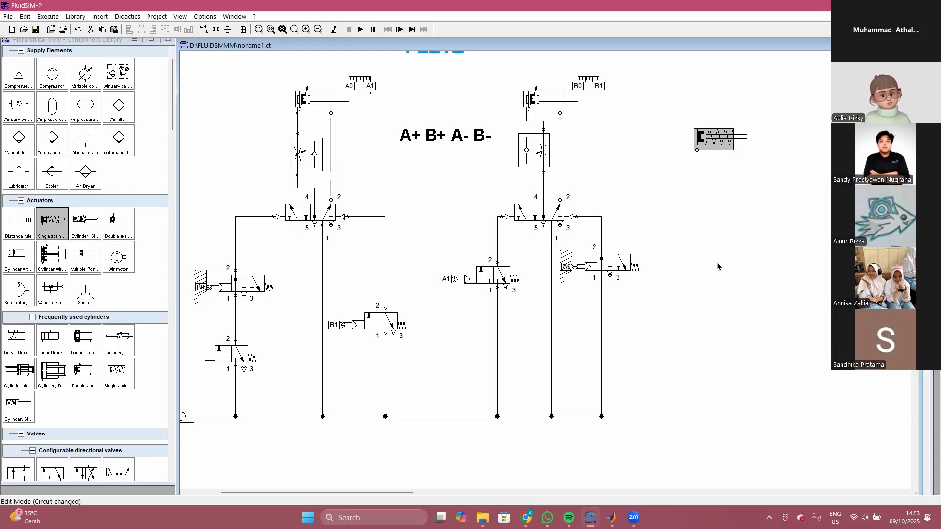
left_click(581, 92)
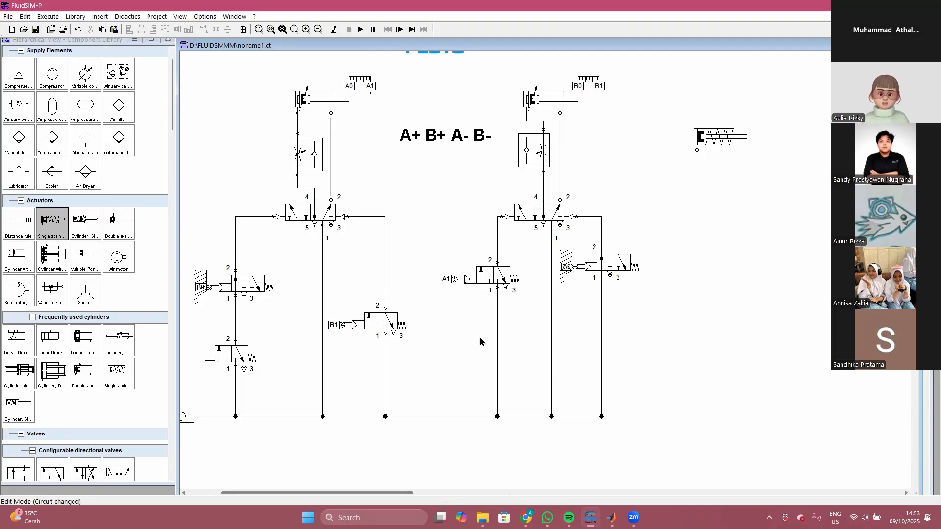
Step: Move the noname1.ct window down, bring noname.ct to the front and examine its START pushbutton and the K1 make switch in branch 2
left_click_drag(343, 46, 345, 122)
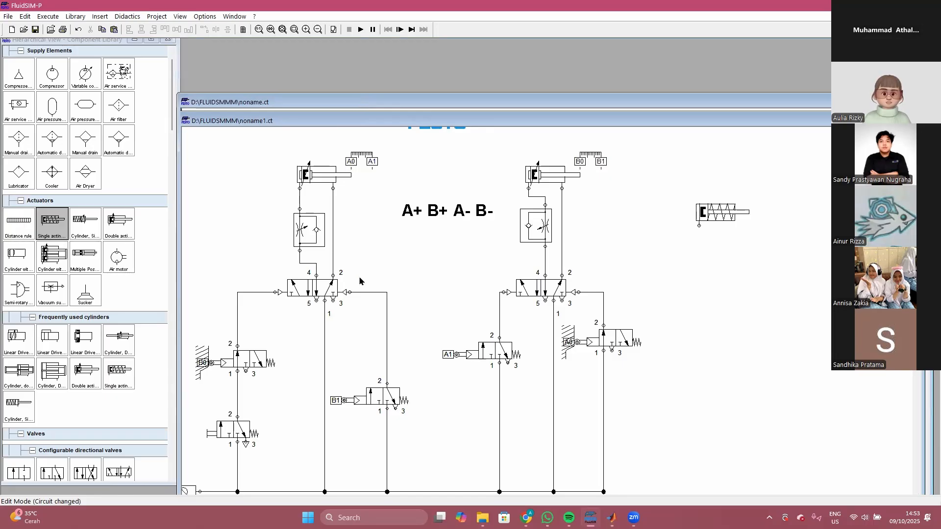
scroll(326, 305, "down", 3)
left_click(266, 269)
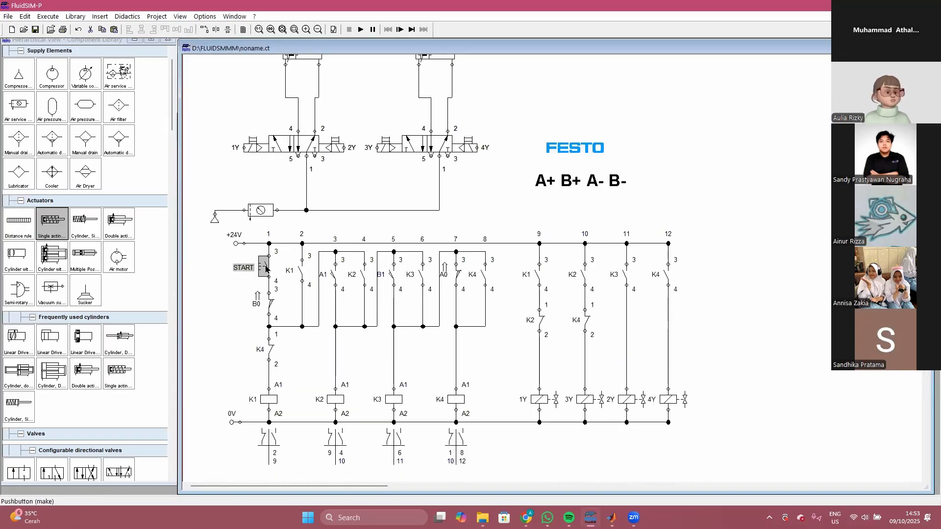
left_click(302, 275)
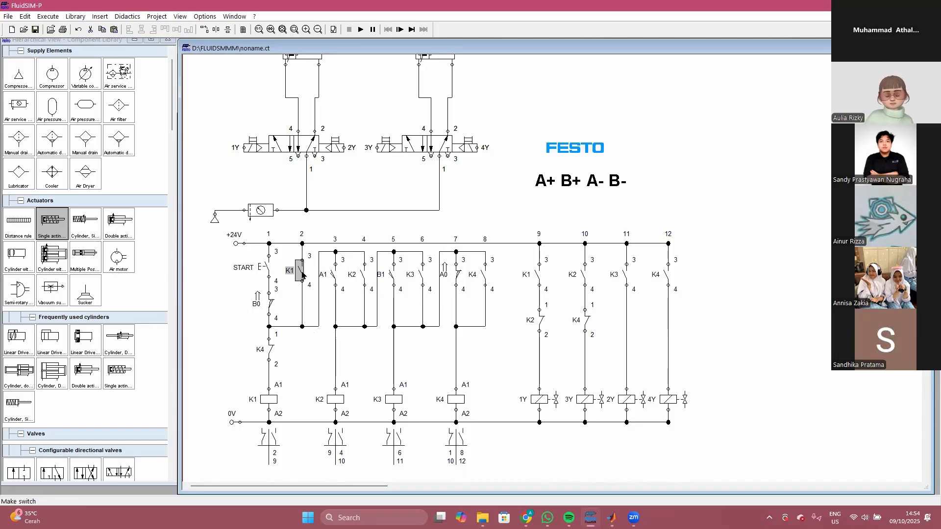
left_click(405, 367)
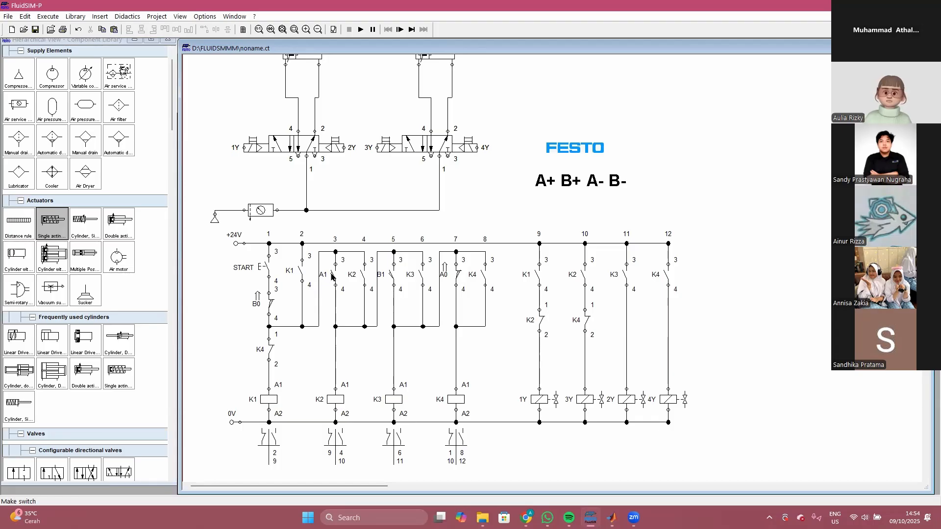
Step: Place a make switch from the General Switches library group beside branch 12 in noname.ct and select it
scroll(124, 349, "down", 10)
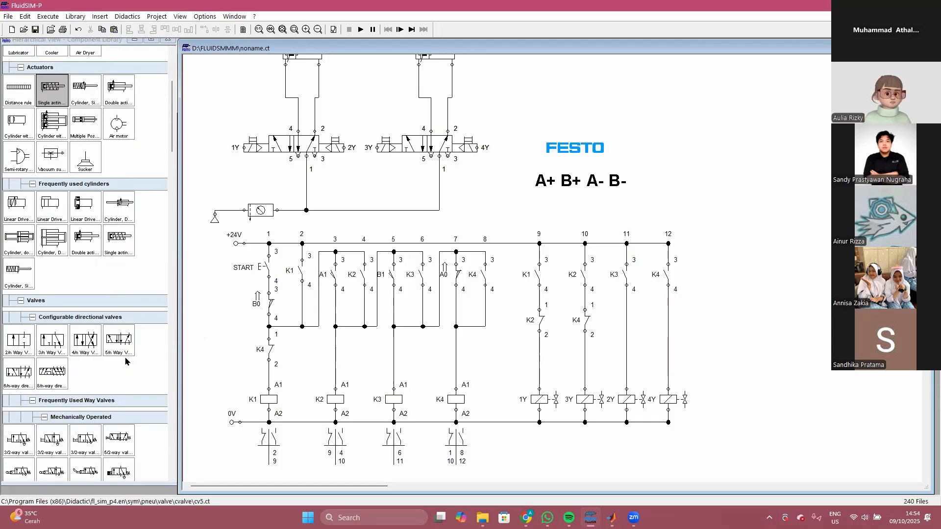
scroll(126, 362, "down", 10)
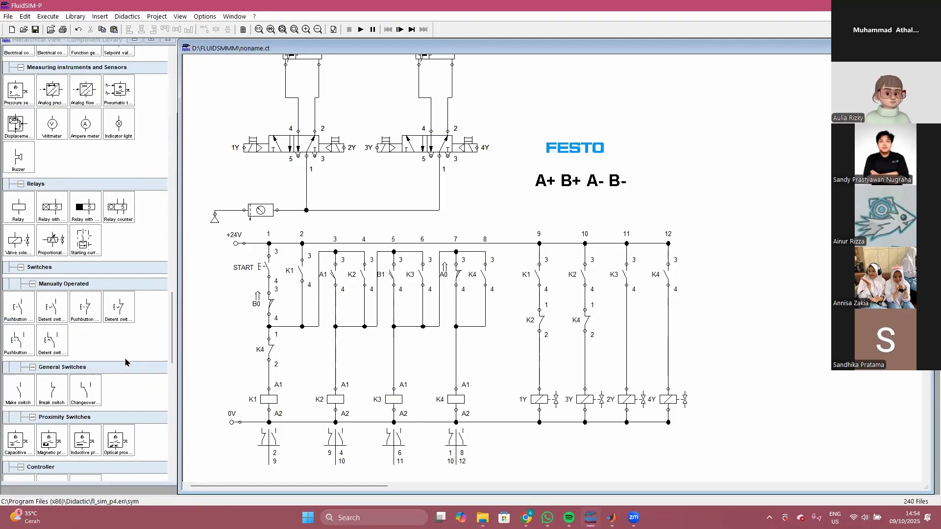
left_click_drag(18, 257, 716, 216)
left_click_drag(684, 167, 754, 251)
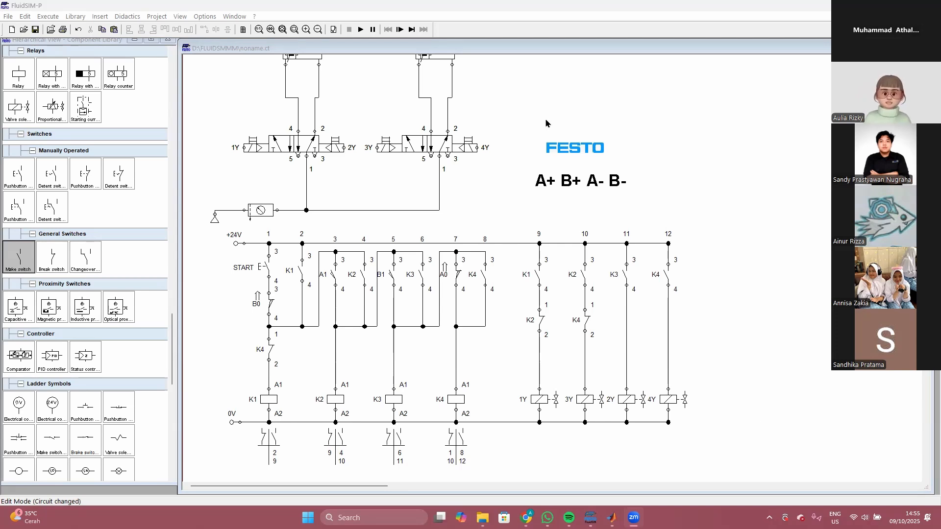
Step: Bring noname1.ct to the front and move its A+ B+ A- B- text into the empty area below the pneumatic circuit
left_click_drag(471, 47, 459, 147)
left_click_drag(460, 110, 455, 50)
scroll(509, 179, "up", 1)
left_click_drag(475, 170, 725, 284)
scroll(711, 286, "down", 2)
left_click_drag(689, 178, 638, 347)
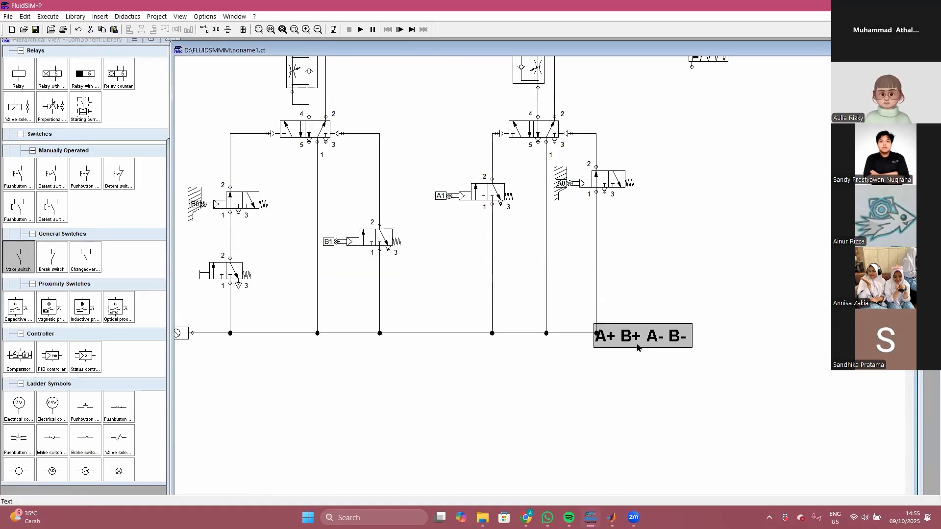
scroll(639, 318, "down", 5)
left_click_drag(636, 131, 430, 238)
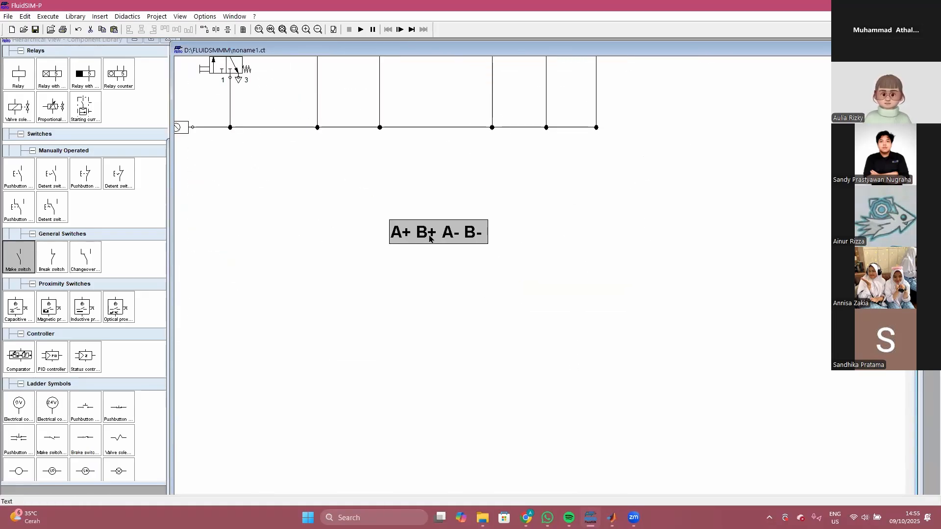
Step: Change the sequence text below the circuit to "B+ A+ A- B-"
scroll(430, 239, "down", 1)
double_click(431, 174)
type("B+ A+ A- B-")
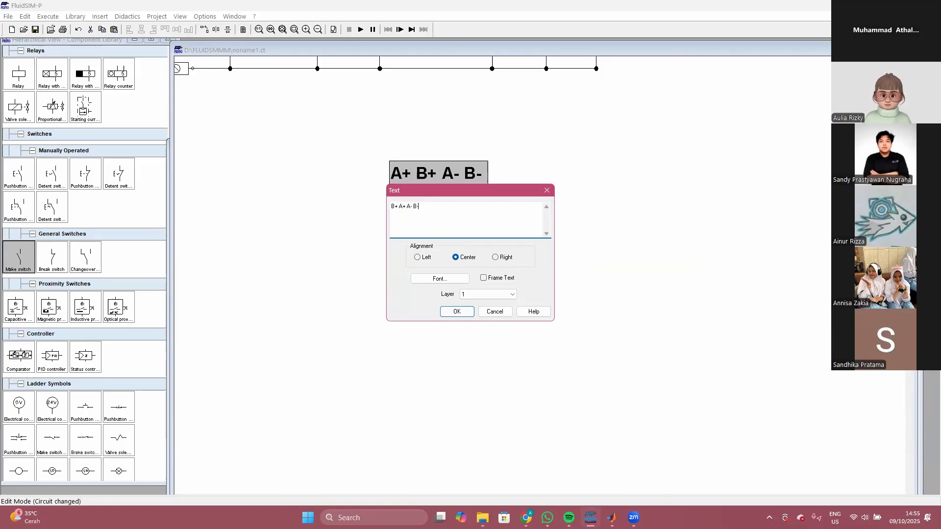
key("Return")
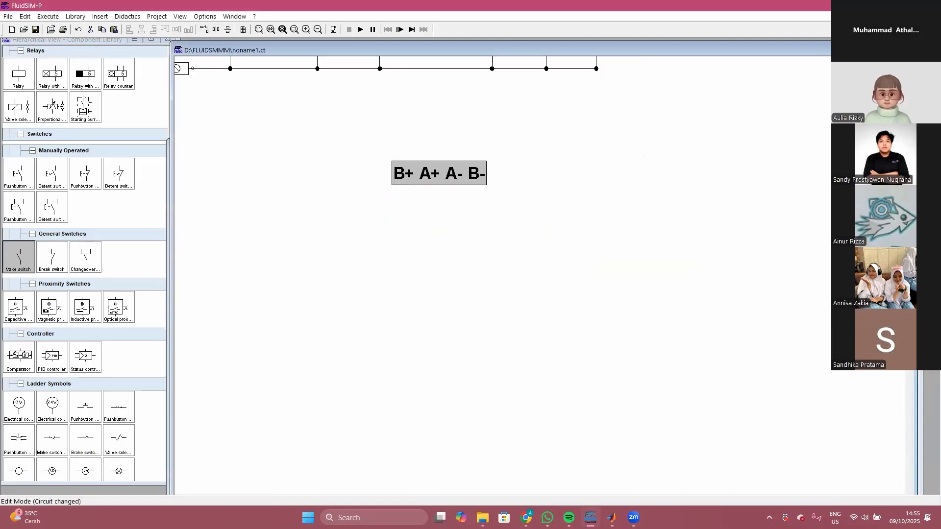
Step: Duplicate the B+ A+ A- B- text below itself and change the copy to "A- B- A+ B+"
left_click_drag(436, 168, 338, 242)
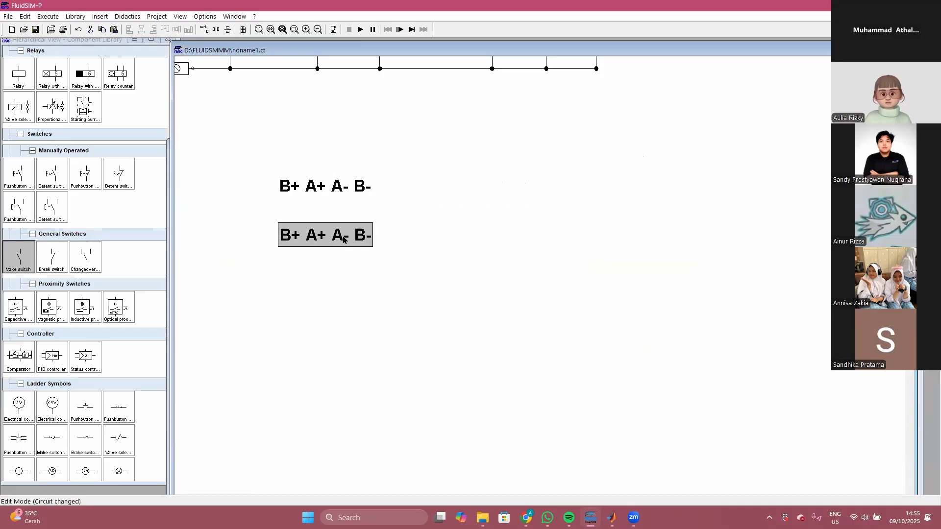
double_click(338, 236)
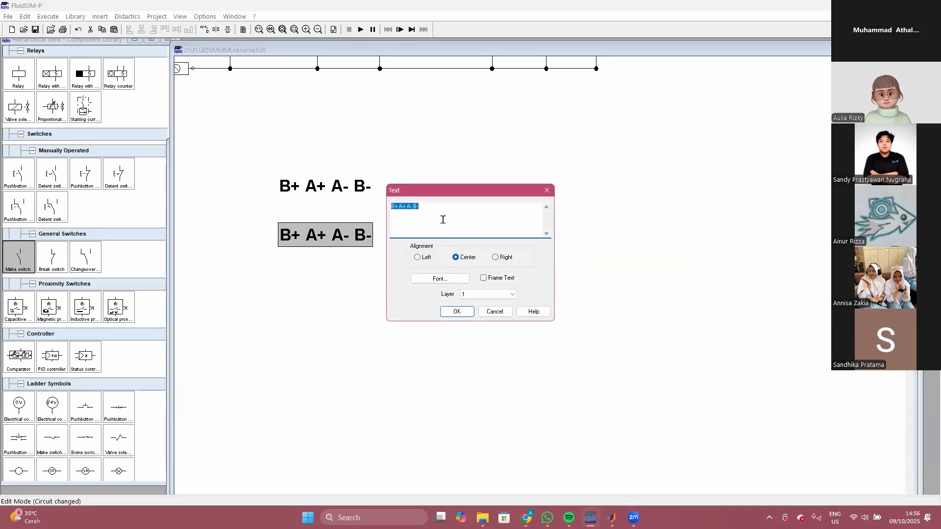
type("A")
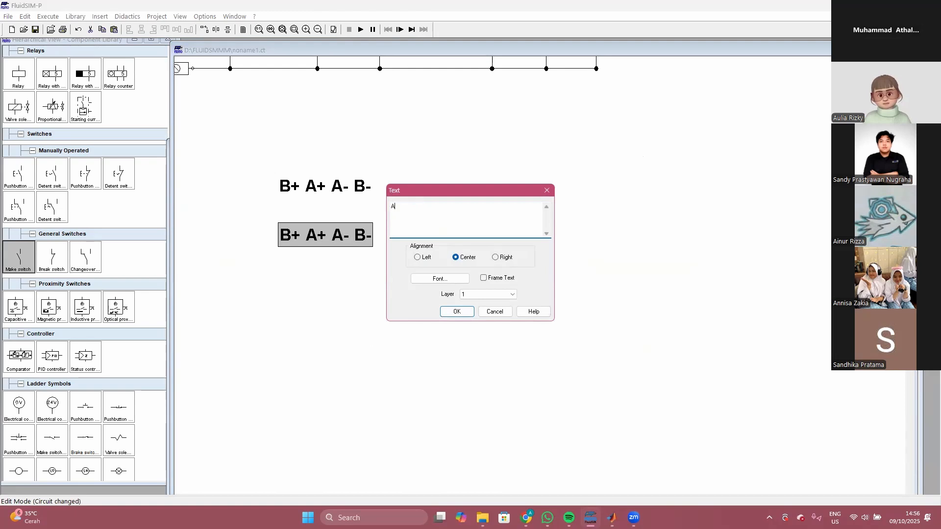
type("+")
key("BackSpace")
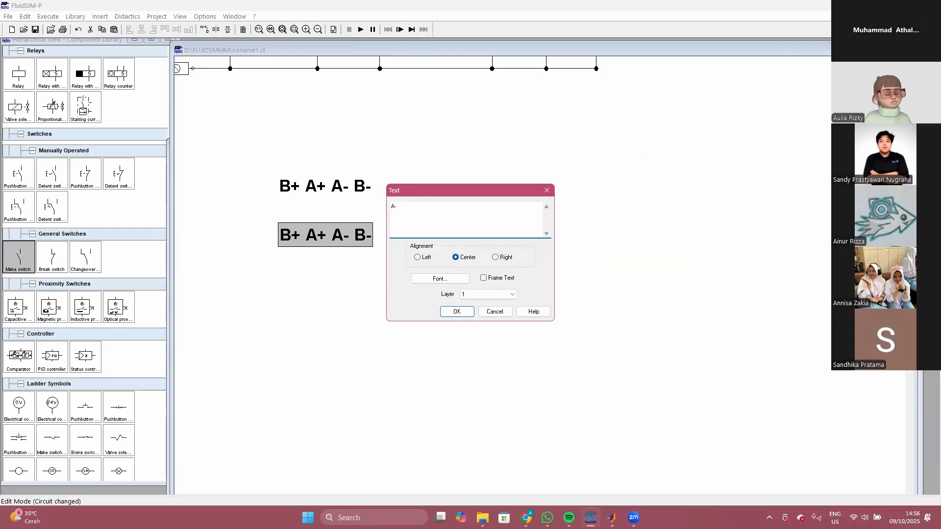
type("B")
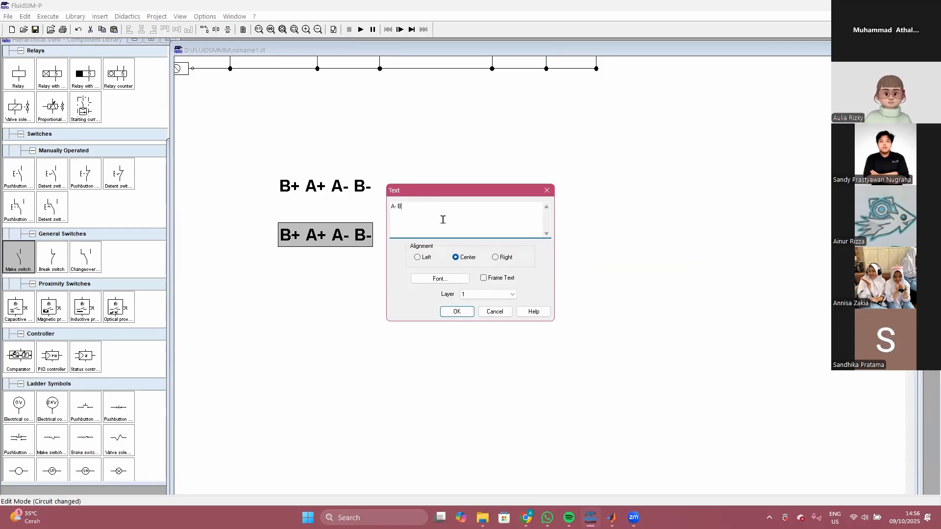
type("- A+ B+")
key("Return")
left_click(442, 221)
left_click_drag(268, 156, 391, 216)
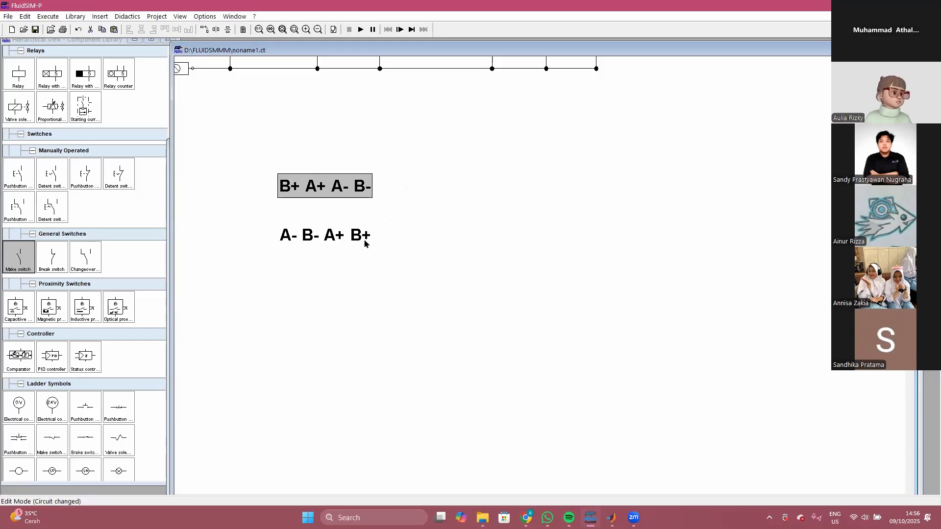
Step: Delete the single acting cylinder standing beside the cylinder B circuit
scroll(363, 250, "up", 6)
left_click(706, 143)
key("Delete")
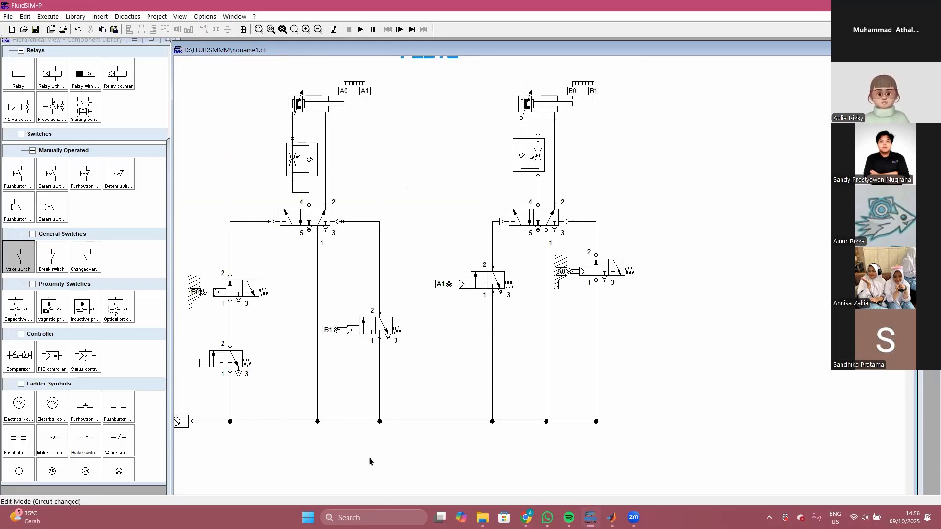
Step: Separate the two sequence texts by moving B+ A+ A- B- slightly up and A- B- A+ B+ far down
scroll(355, 433, "left", 2)
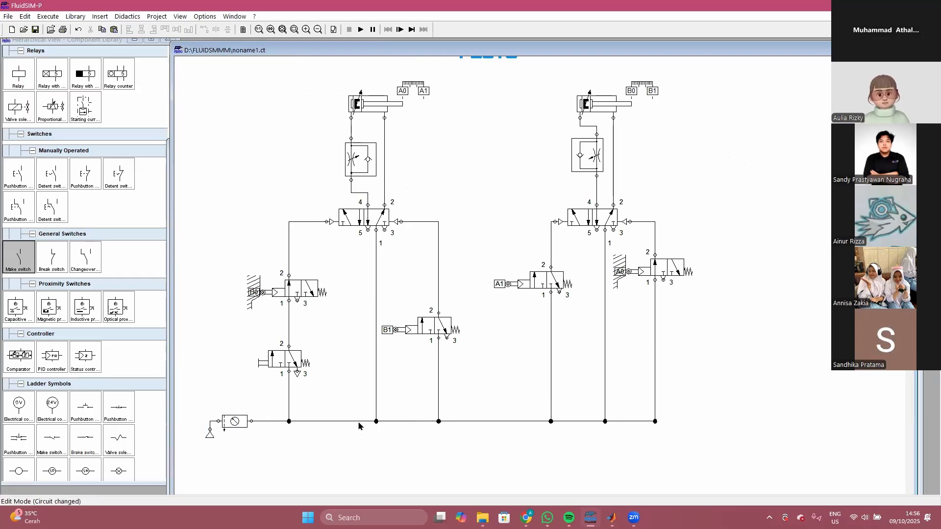
scroll(433, 378, "left", 1)
scroll(434, 378, "down", 1)
scroll(435, 376, "up", 1)
scroll(438, 343, "down", 10)
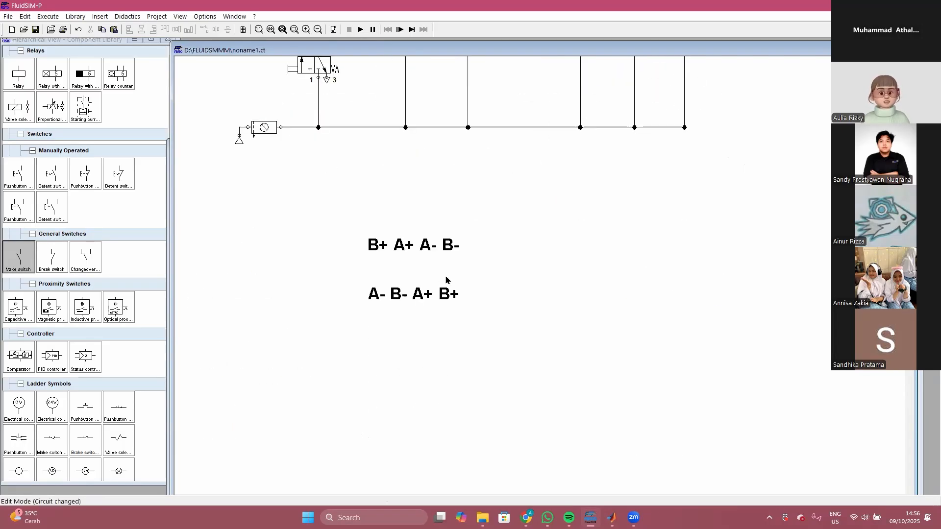
left_click(421, 236)
left_click_drag(421, 236, 426, 217)
left_click_drag(440, 297, 410, 474)
Step: Reposition the B+ A+ A- B- text just below the air supply line, beneath the cylinder A circuit
scroll(439, 373, "up", 4)
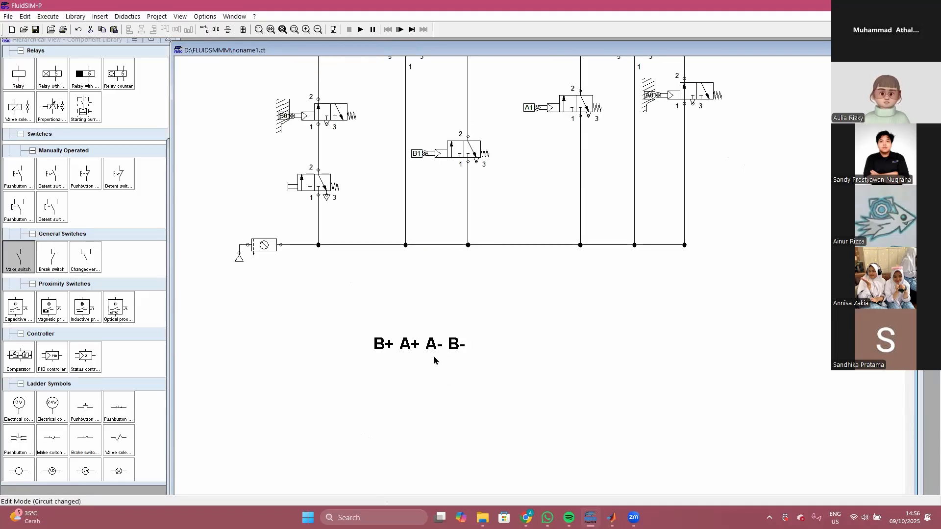
scroll(434, 357, "up", 2)
left_click_drag(444, 357, 418, 384)
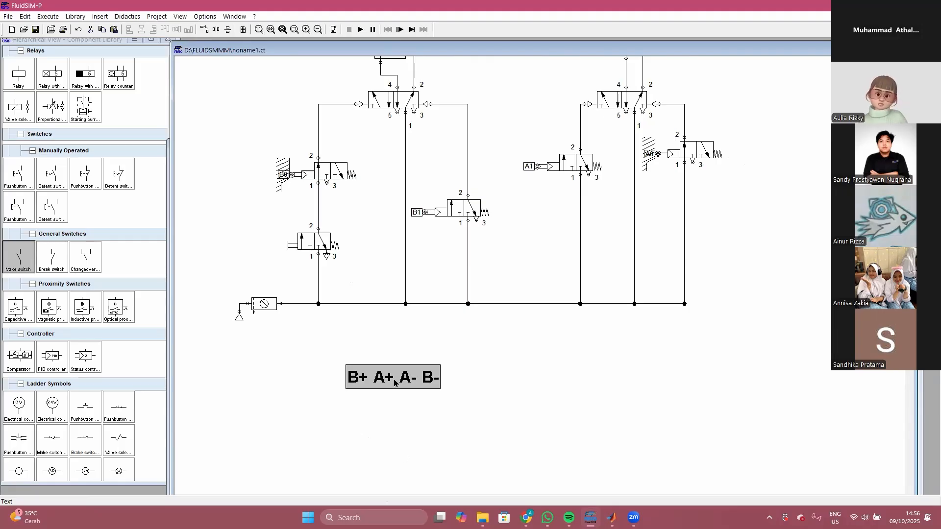
left_click_drag(395, 383, 387, 383)
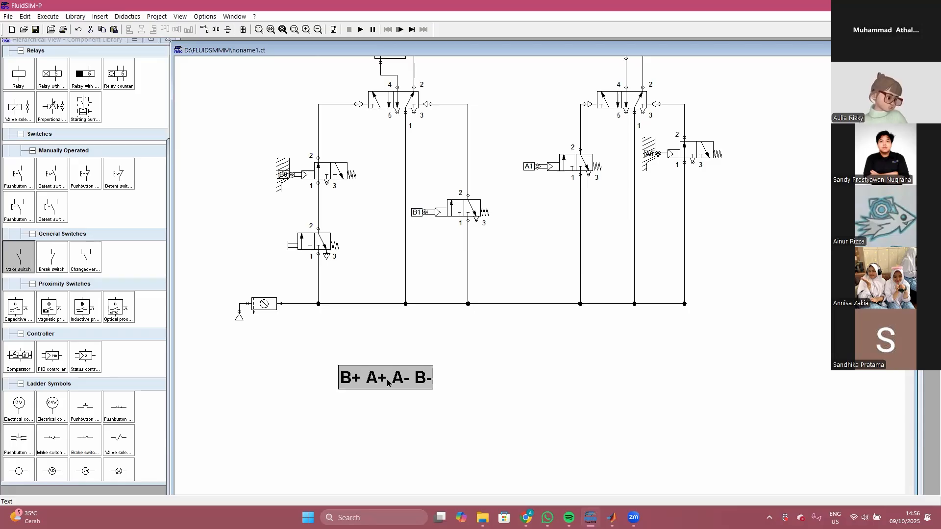
scroll(444, 256, "up", 3)
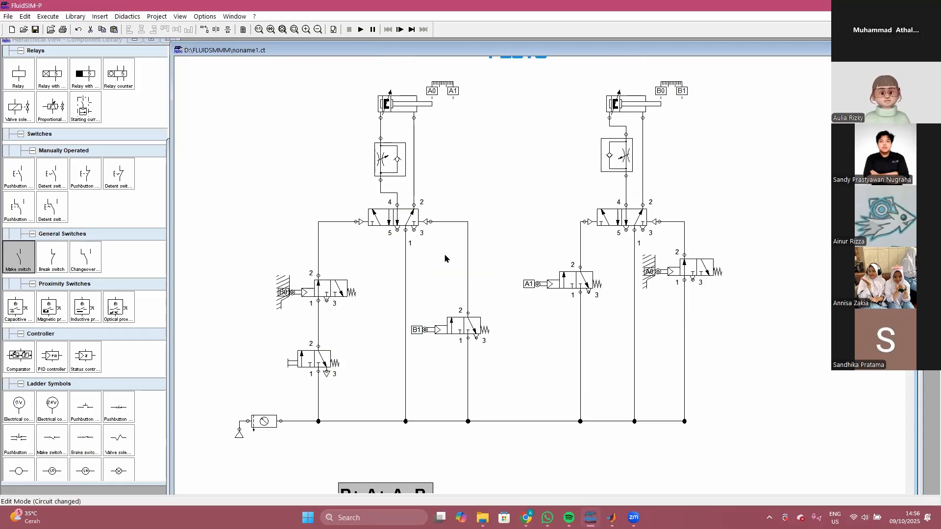
scroll(493, 132, "up", 1)
scroll(492, 136, "down", 2)
scroll(421, 419, "down", 2)
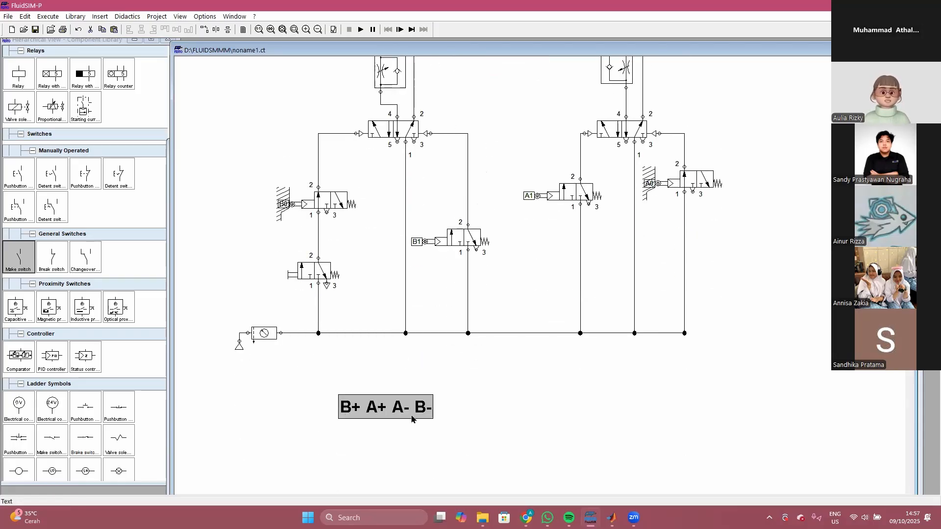
left_click_drag(378, 406, 388, 386)
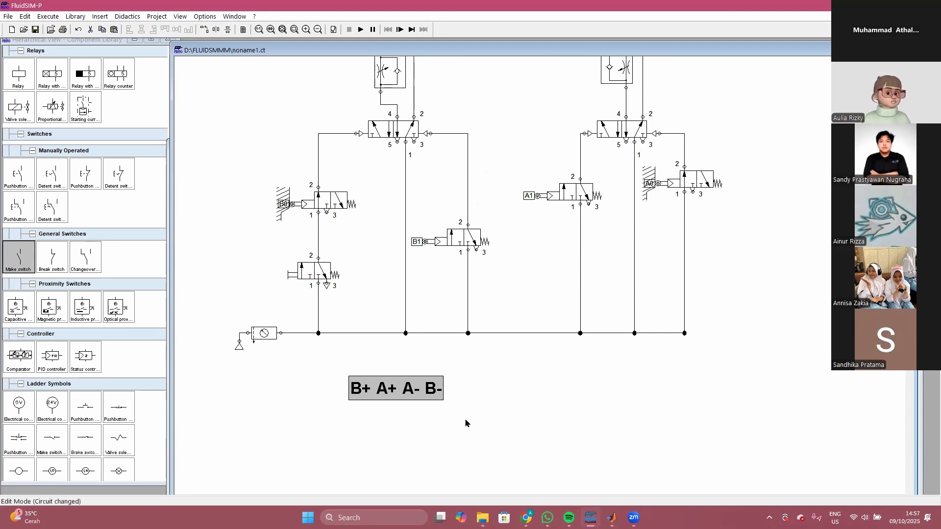
left_click(468, 422)
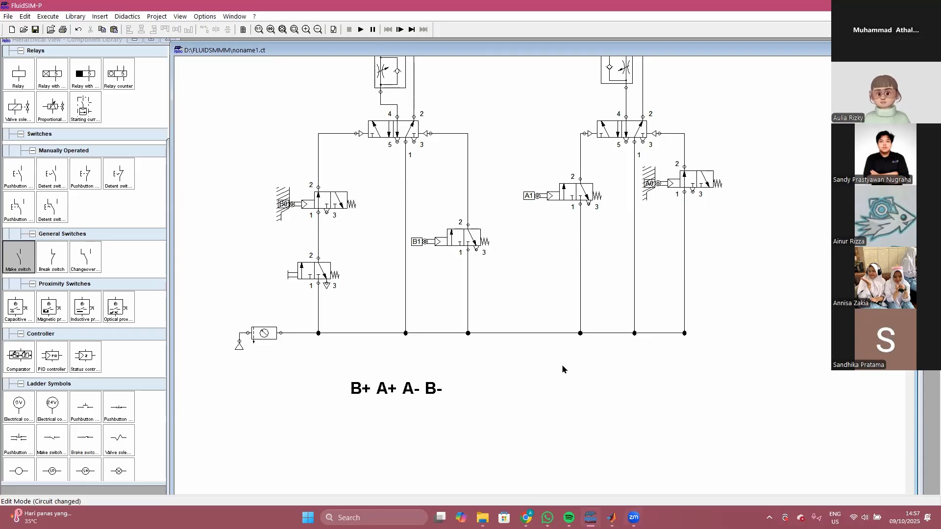
Step: Switch to Chrome, view the A+ B+ A- B- Cascade Method video page on YouTube and go back to the channel's video list
scroll(562, 392, "up", 3)
scroll(561, 401, "down", 3)
scroll(562, 406, "down", 3)
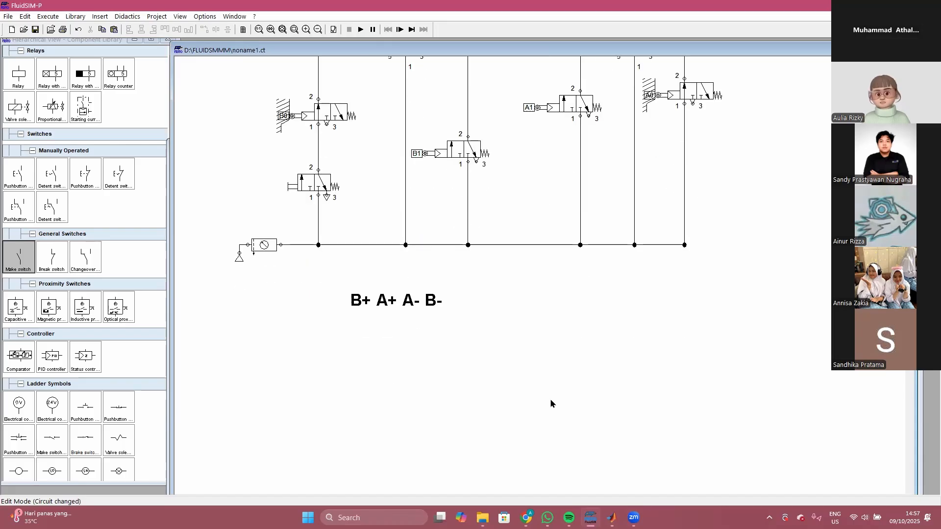
key("alt+Tab")
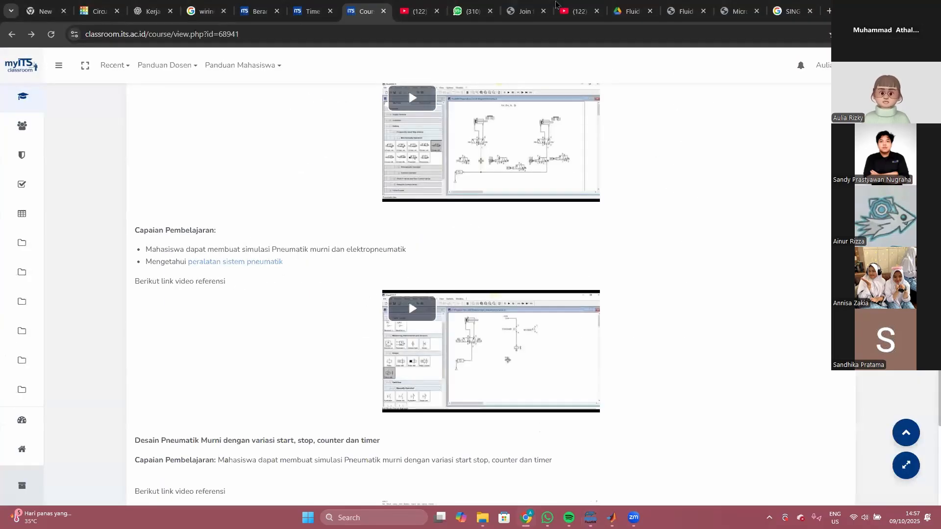
left_click(406, 7)
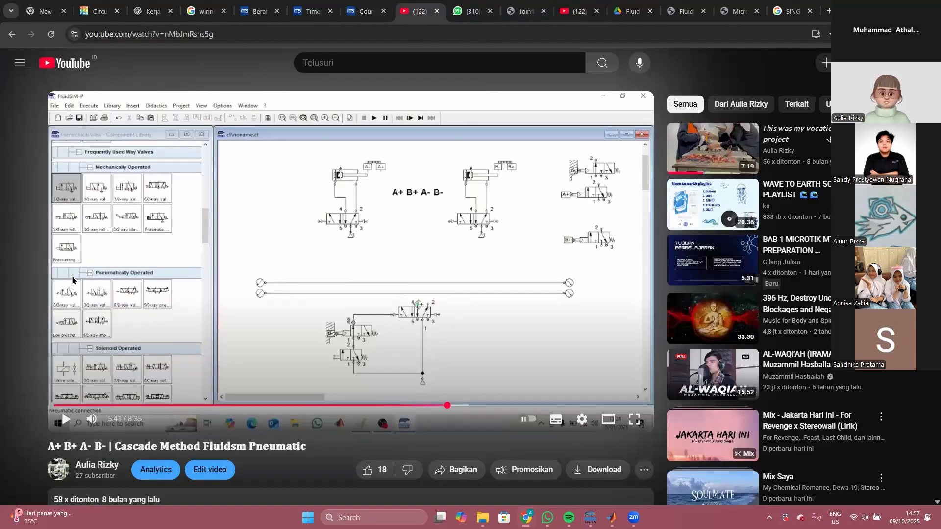
left_click(14, 36)
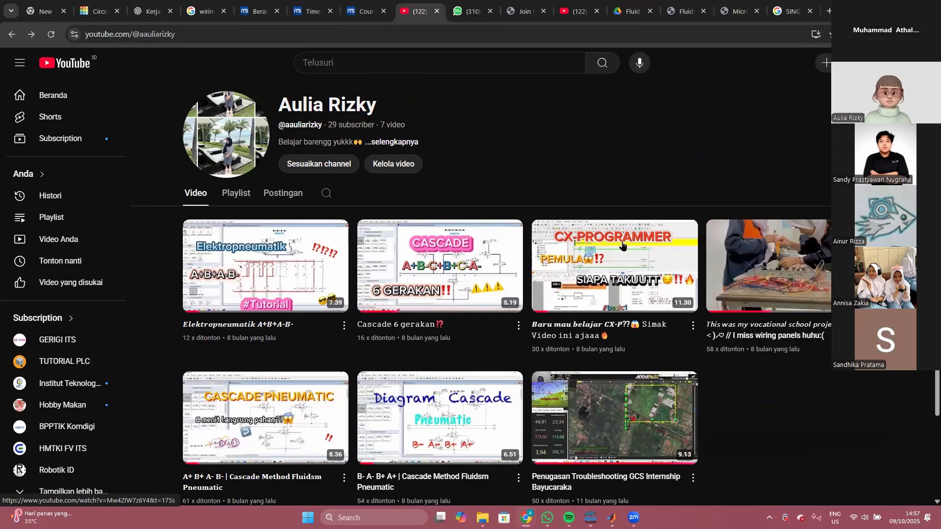
Step: Return to FluidSIM, compare the B+ A+ A- B- and A- B- A+ B+ texts with the circuit, and switch back to Chrome
key("alt+Tab")
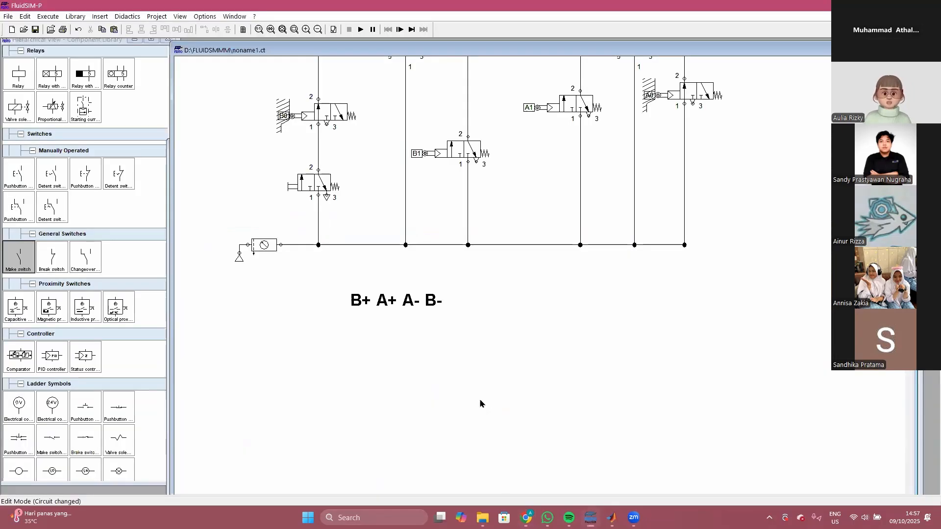
left_click(402, 309)
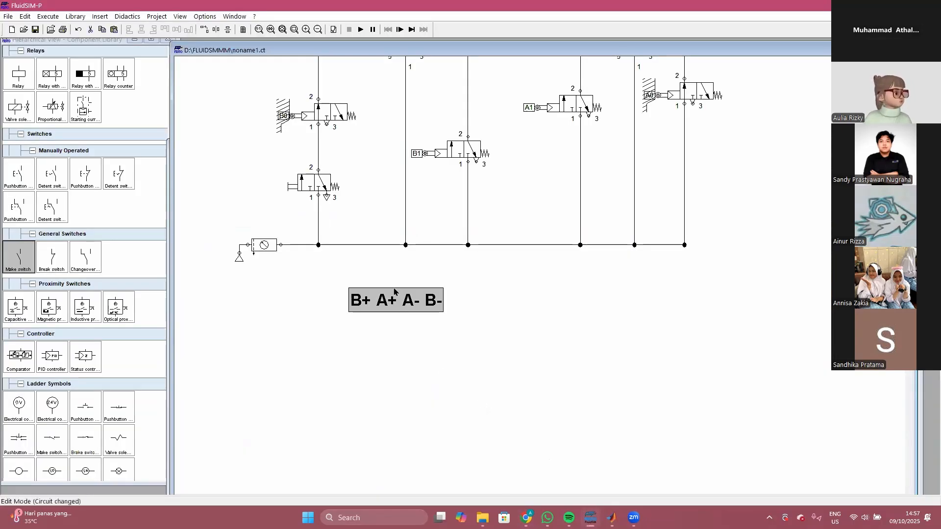
scroll(439, 291, "up", 7)
scroll(438, 292, "down", 4)
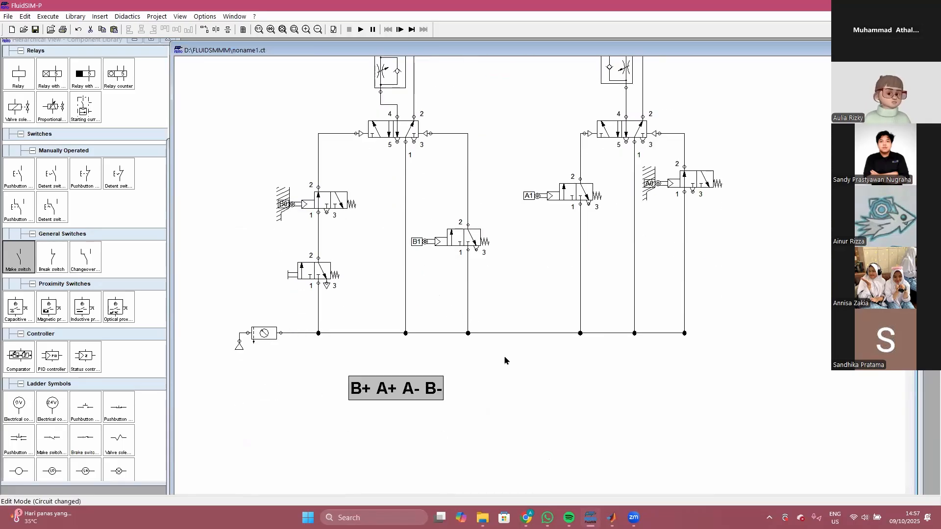
left_click(513, 419)
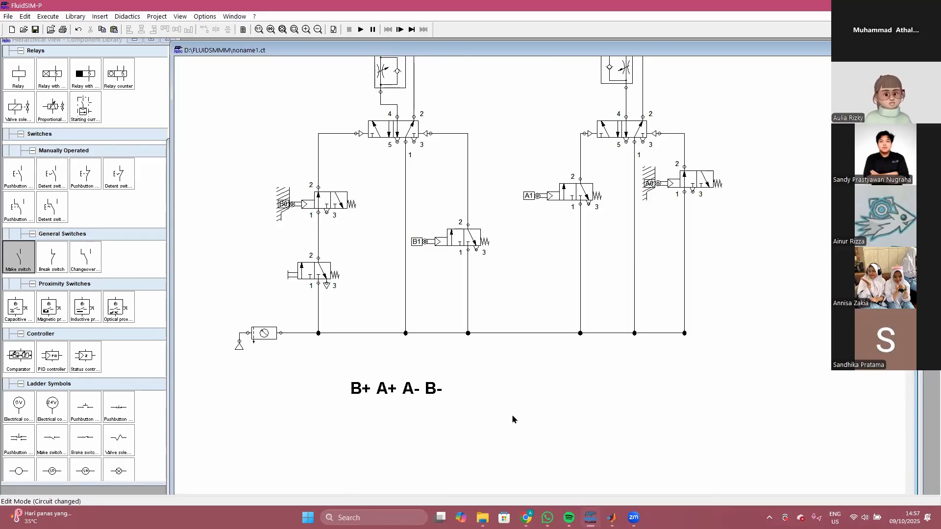
scroll(456, 407, "down", 5)
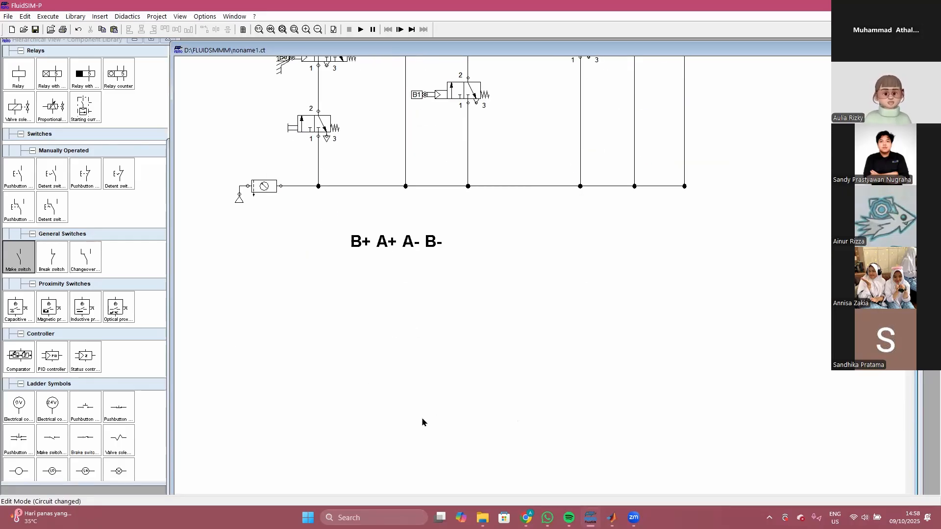
left_click(385, 443)
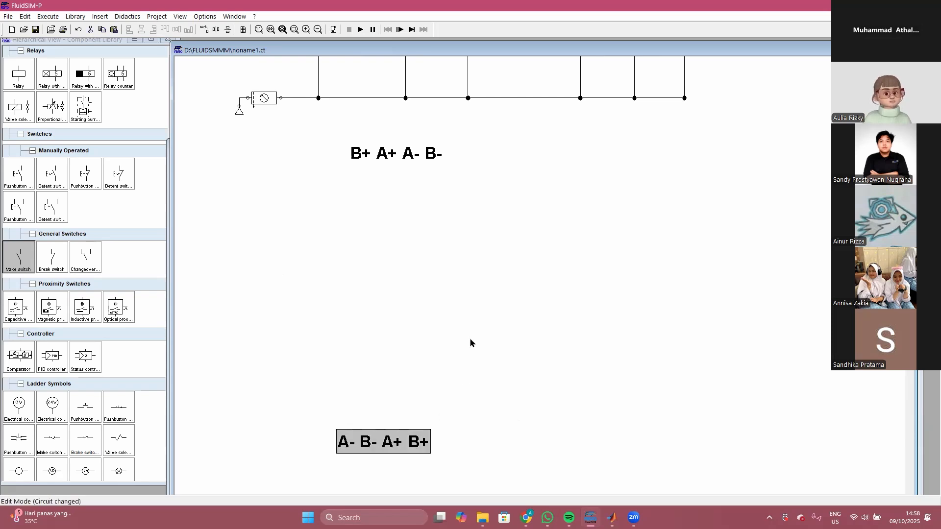
scroll(471, 342, "up", 5)
scroll(470, 342, "up", 1)
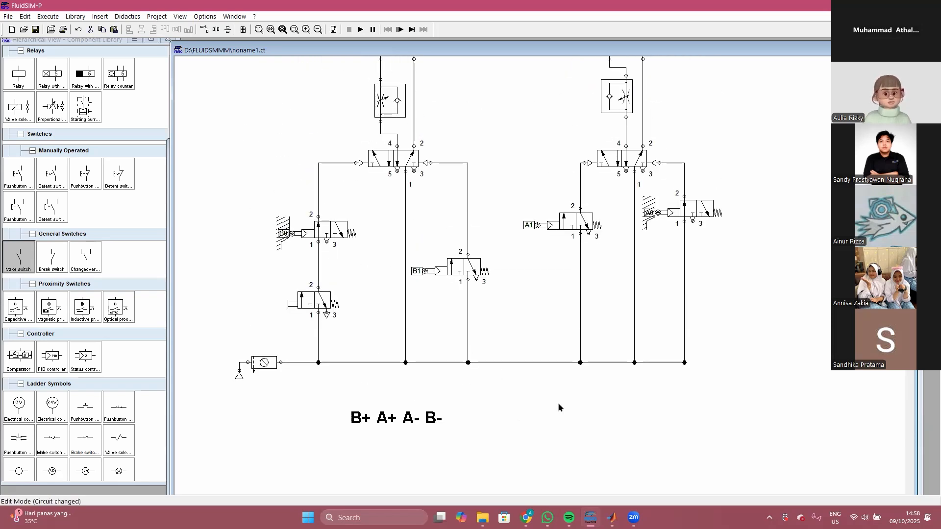
key("alt+Tab")
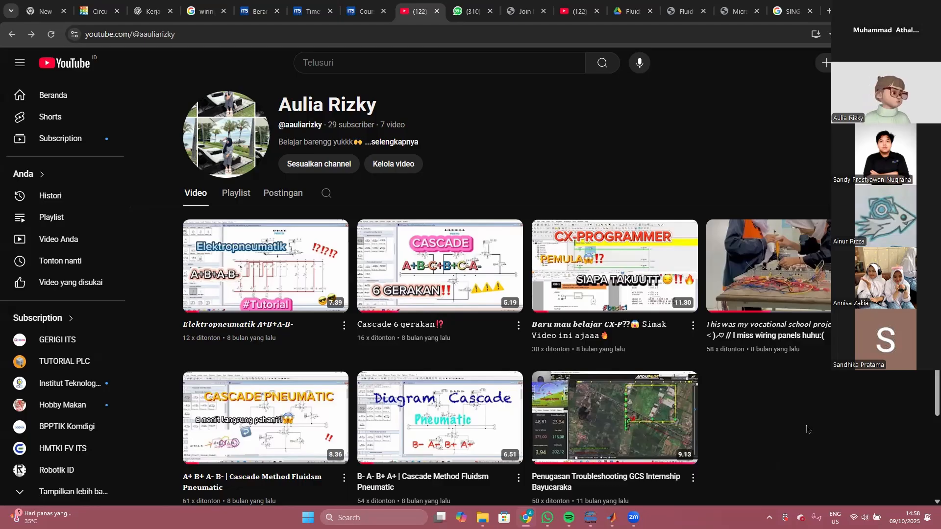
Step: Switch back to FluidSIM and review the B+ A+ A- B- text below the pneumatic circuit
key("alt+Tab")
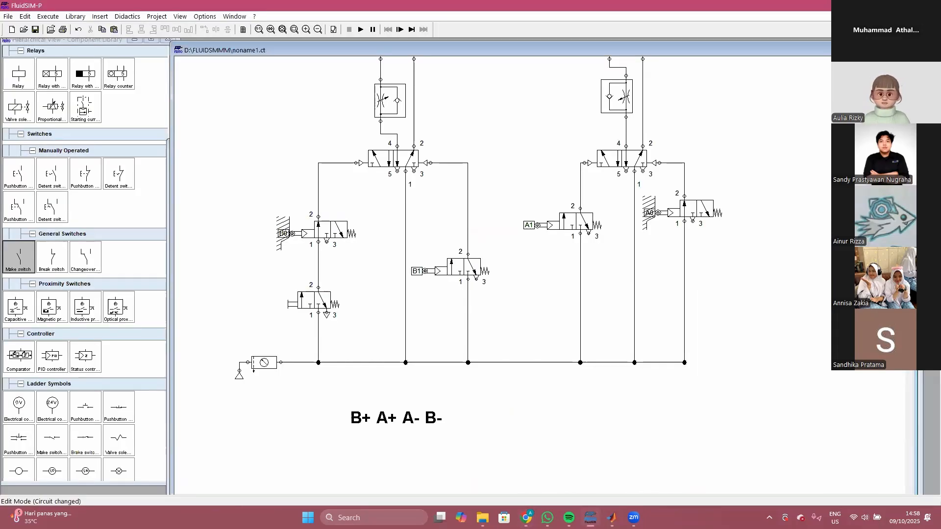
left_click(430, 418)
left_click(495, 427)
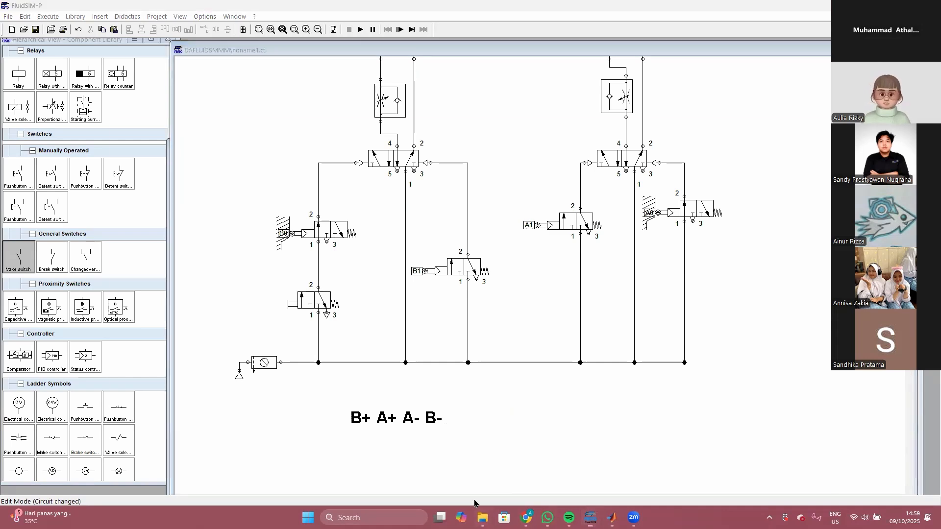
Step: Open the Word document Template lembar kerja mahasiswa (1) from Downloads and place the cursor at the end of its table
left_click(483, 518)
left_click(44, 158)
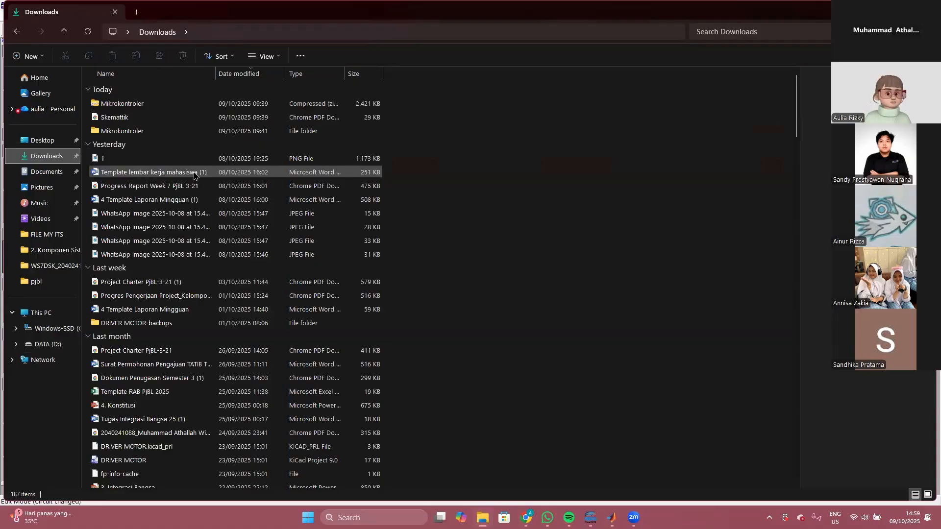
left_click(195, 175)
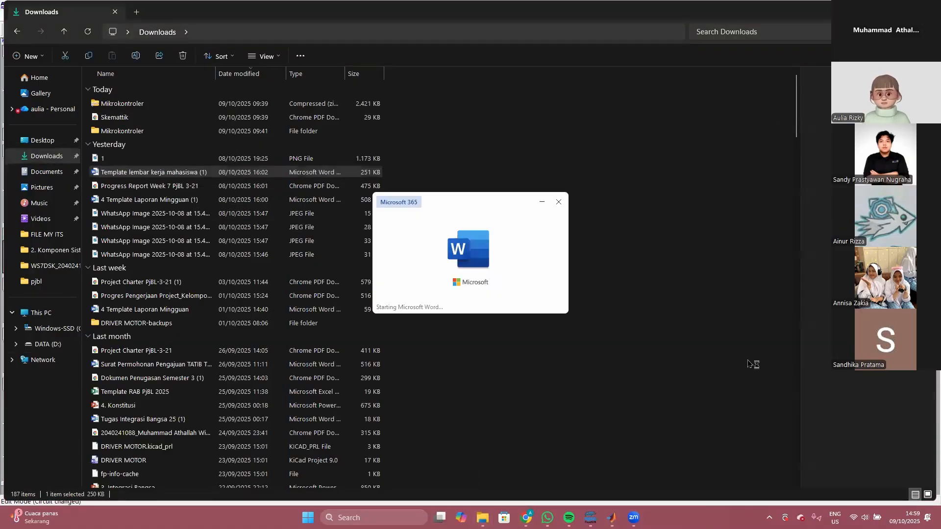
scroll(661, 362, "down", 20)
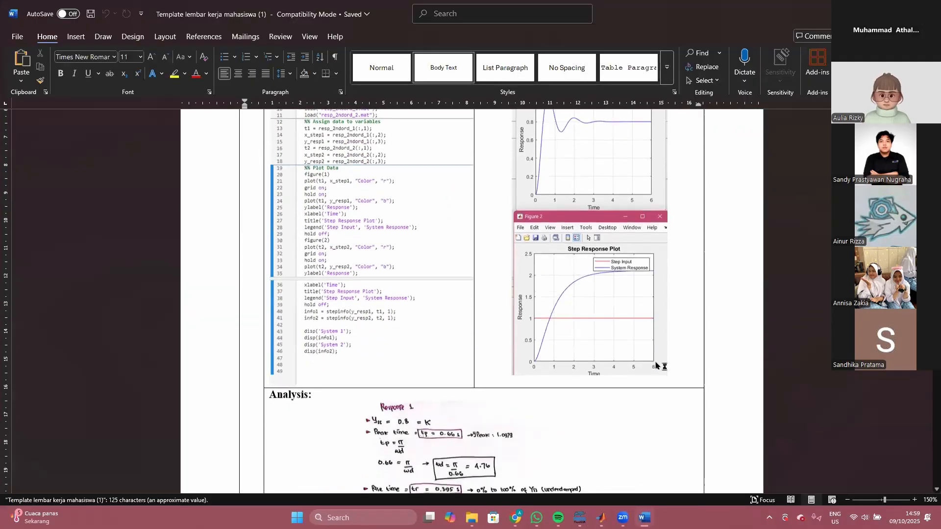
scroll(655, 362, "up", 1)
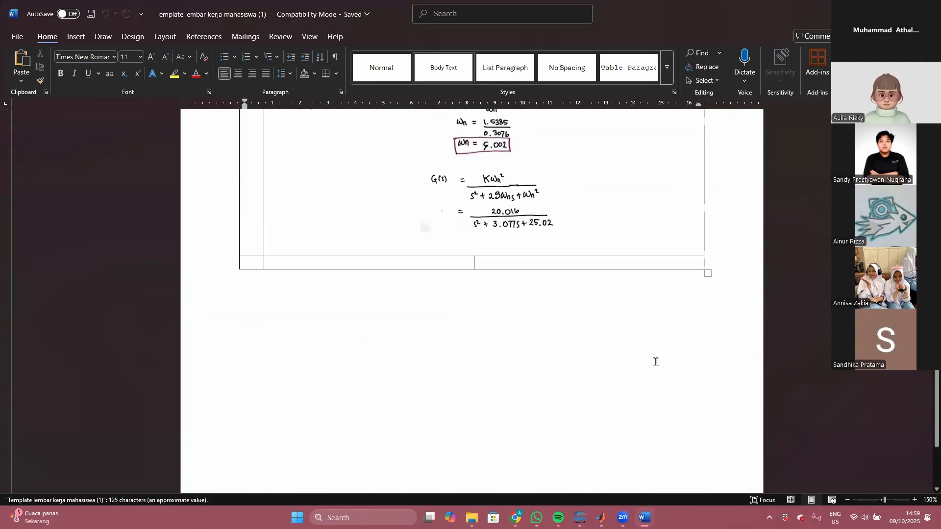
left_click(602, 238)
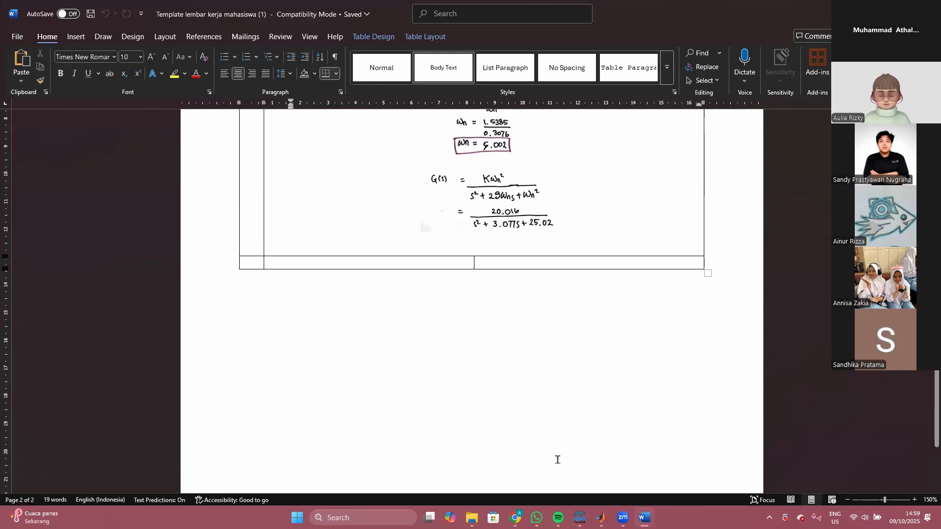
Step: Switch to WhatsApp, open the handwritten Response 2 image in the chat and save it as WS7 PART2 in JPG format
left_click(534, 517)
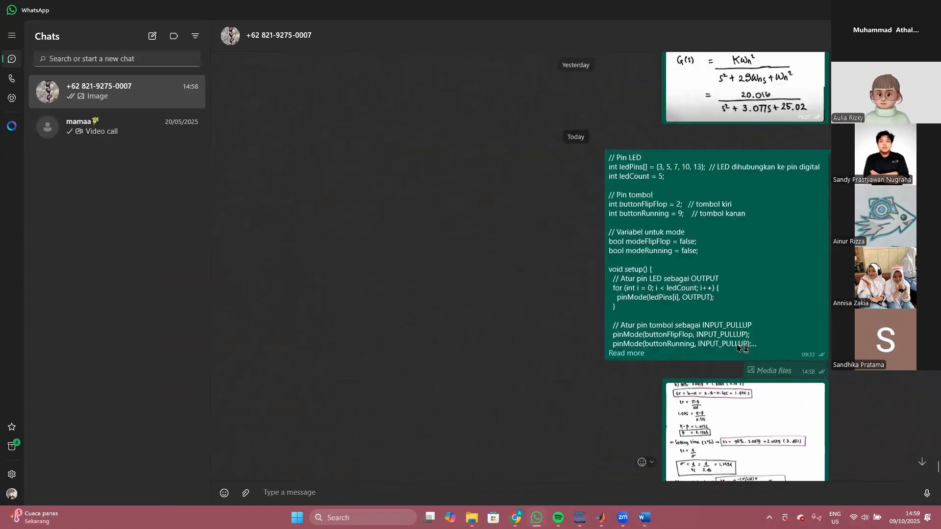
left_click(738, 365)
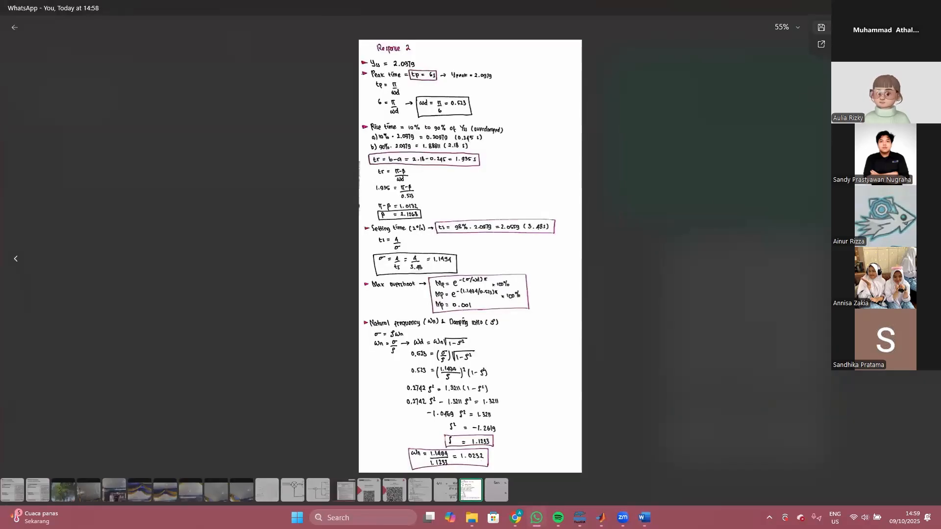
key("ctrl+s")
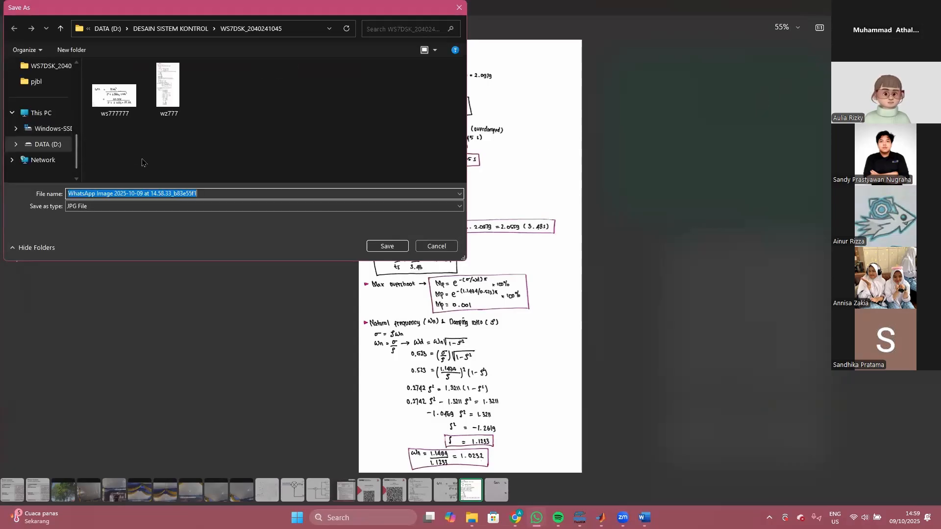
type("WS")
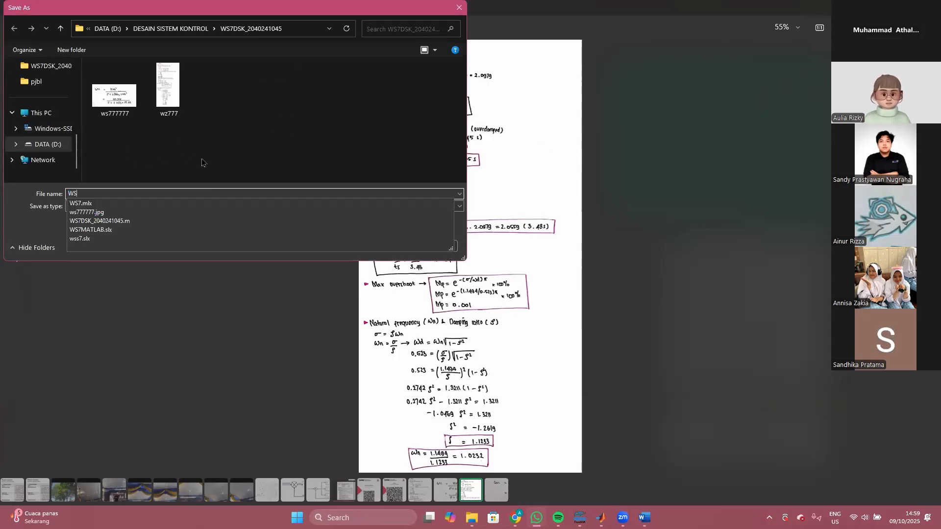
type("7 PART2")
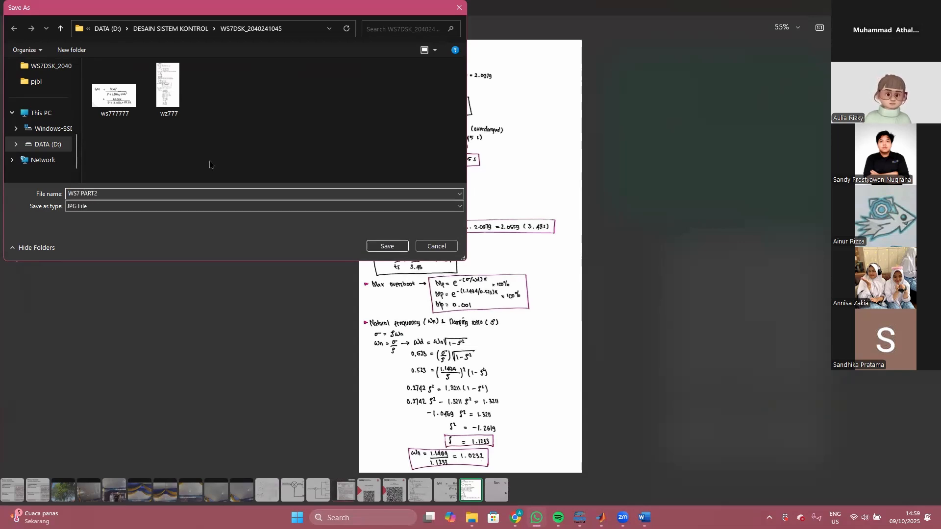
left_click(387, 246)
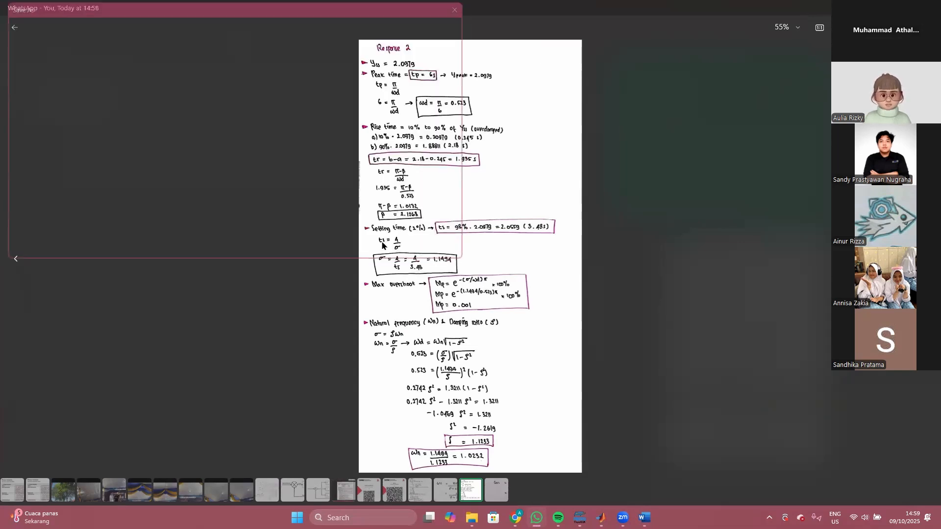
Step: Show the following chat image with the G(s) transfer function and save it as TRANSFERFUNC WS7
key("Right")
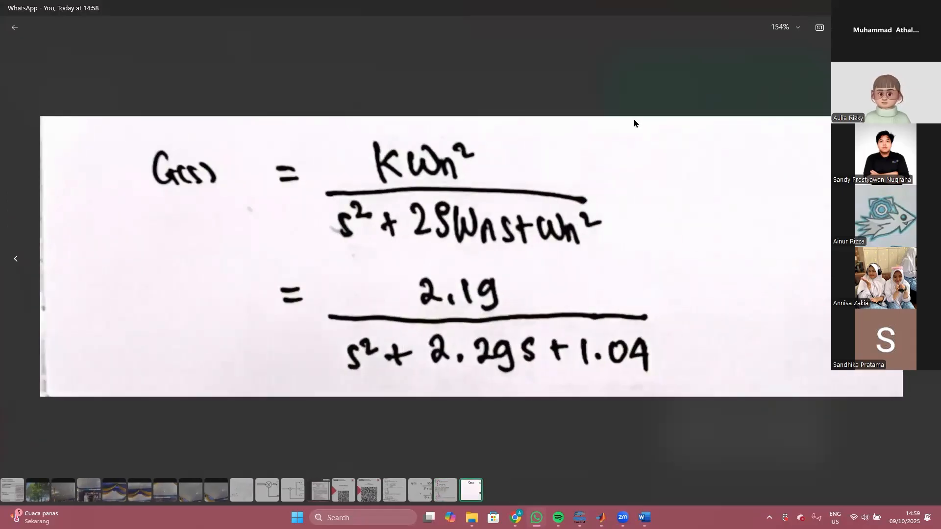
key("ctrl+s")
type("TRANSFERFUNC WS7")
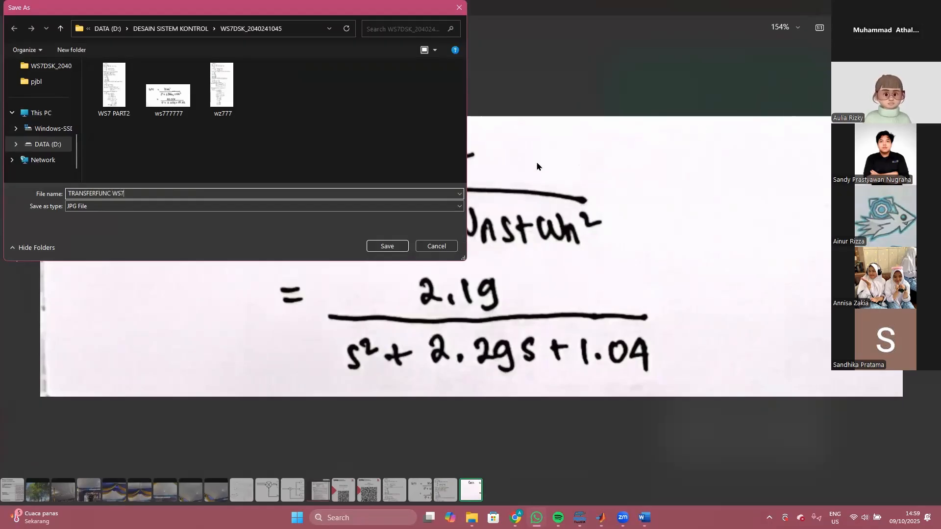
left_click(387, 247)
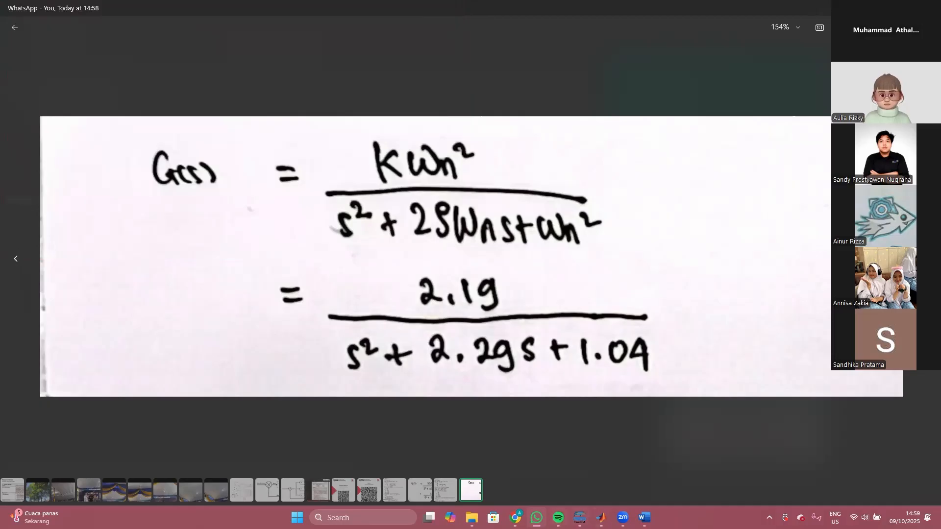
Step: Open WS7 PART2 from the WS7DSK folder in DESAIN SISTEM KONTROL on DATA (D:), copy the image and return to Word
mouse_move(472, 517)
left_click(512, 470)
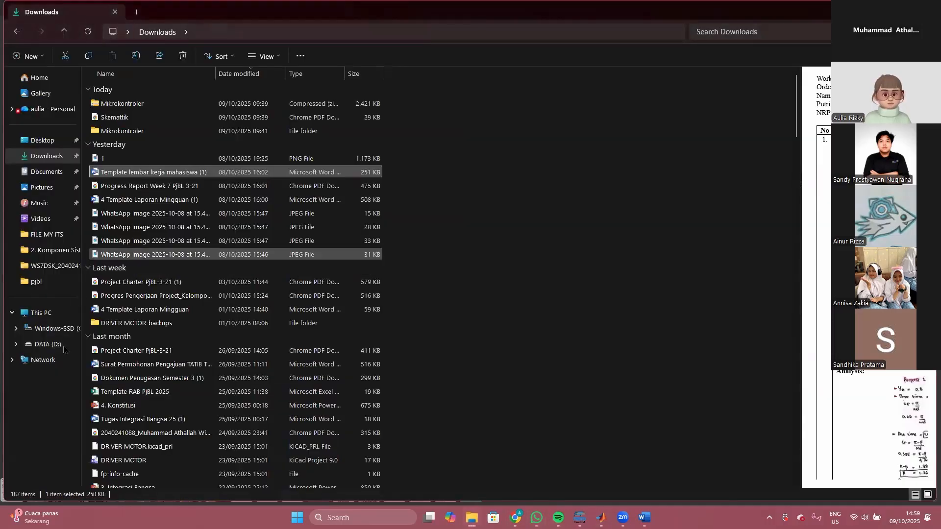
double_click(179, 118)
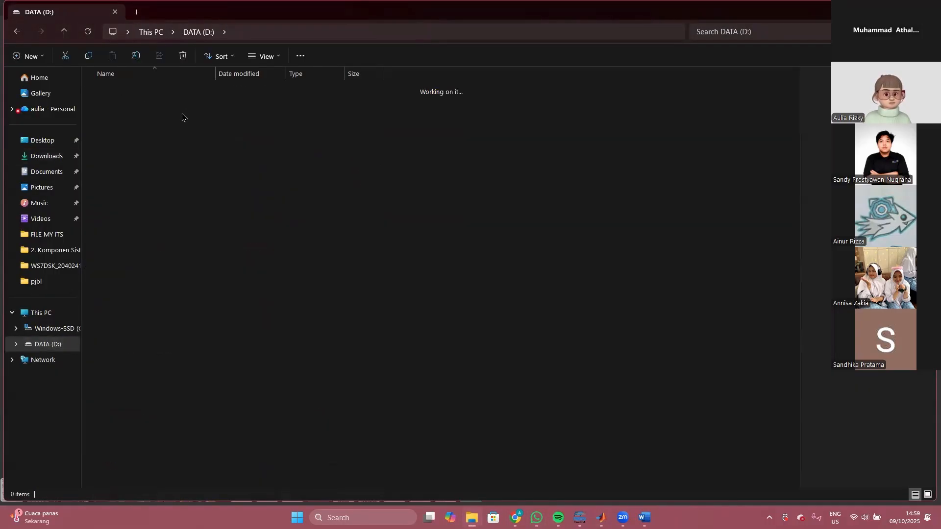
double_click(174, 231)
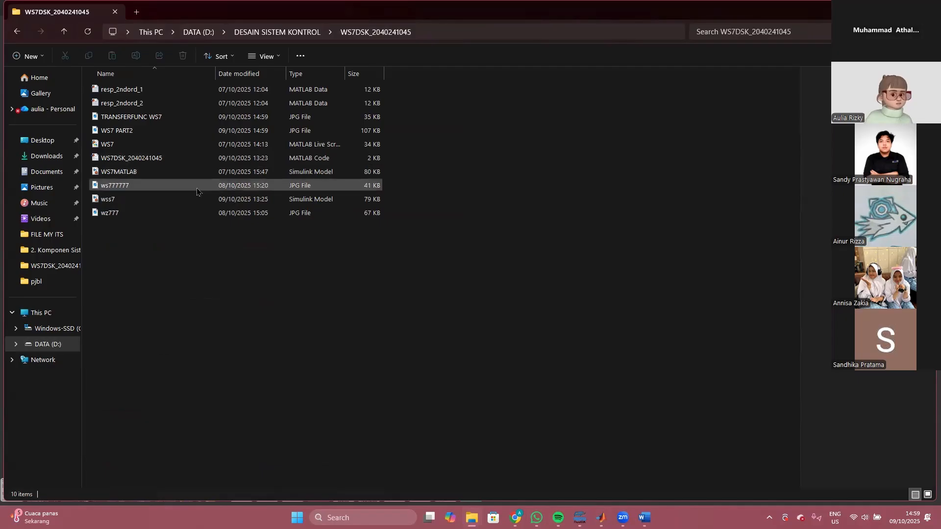
left_click(198, 130)
key("Return")
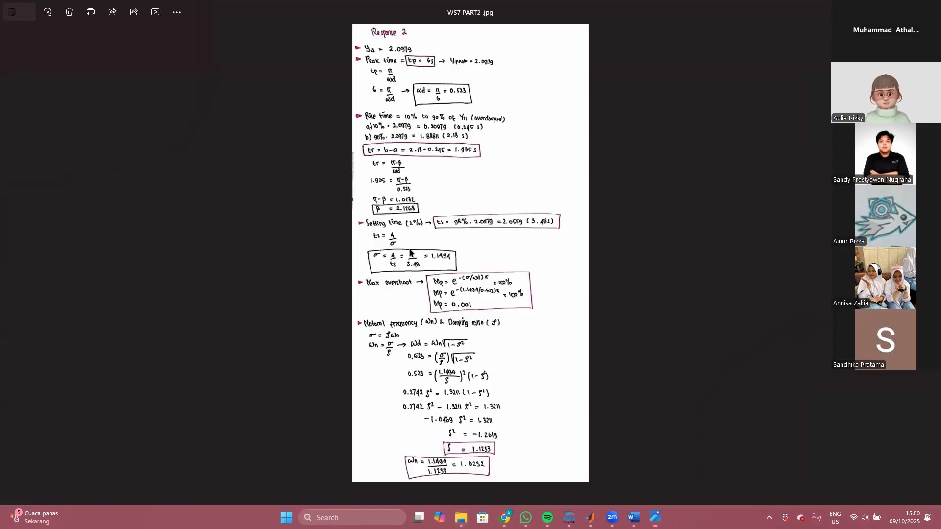
key("ctrl+c")
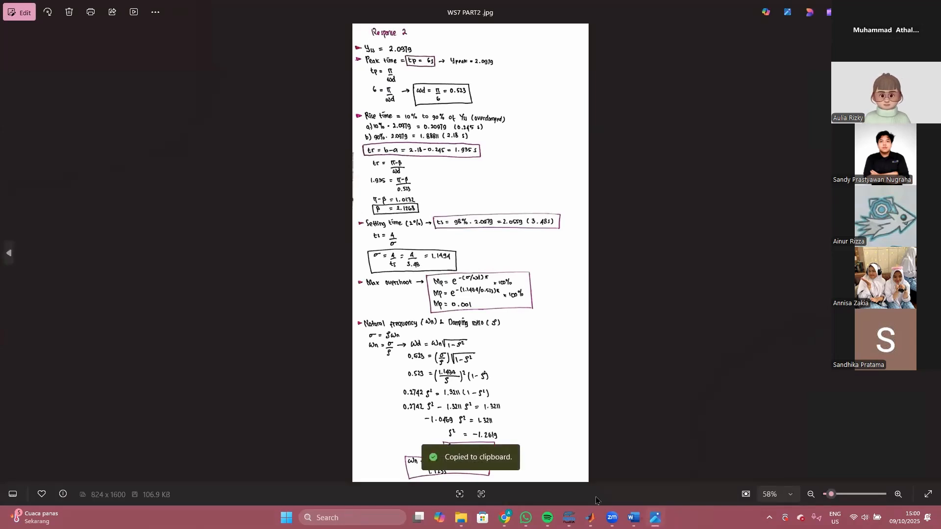
left_click(634, 517)
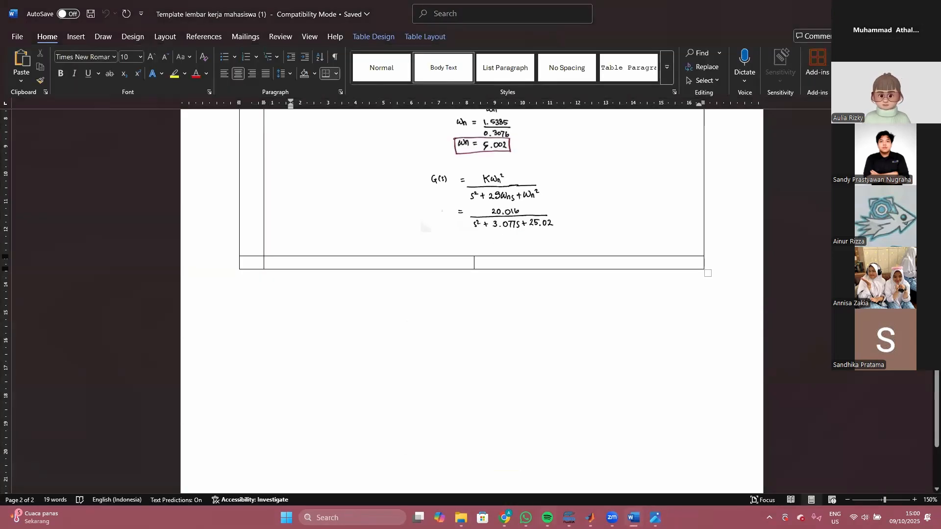
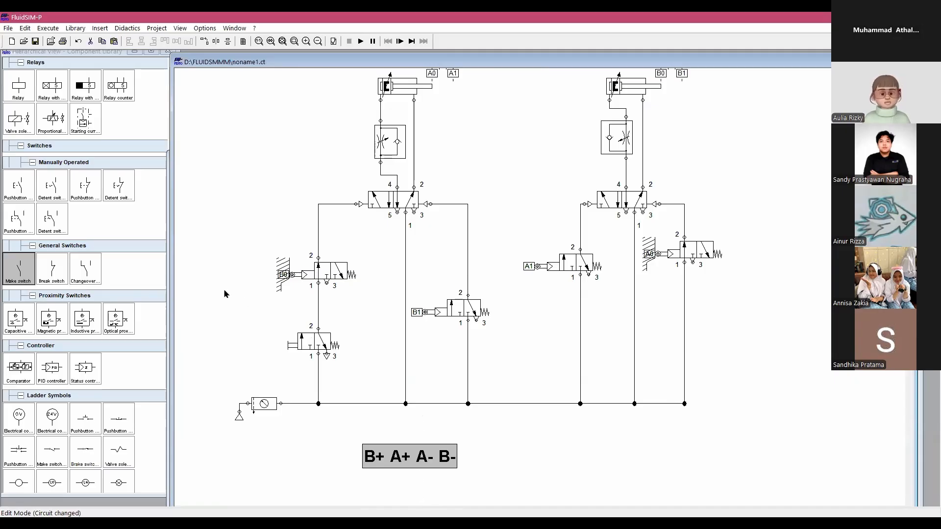
Step: Delete the pilot line between the B0 valve and cylinder A's 5/2-way valve, and the air supply line with its junctions
left_click(274, 204)
key("Delete")
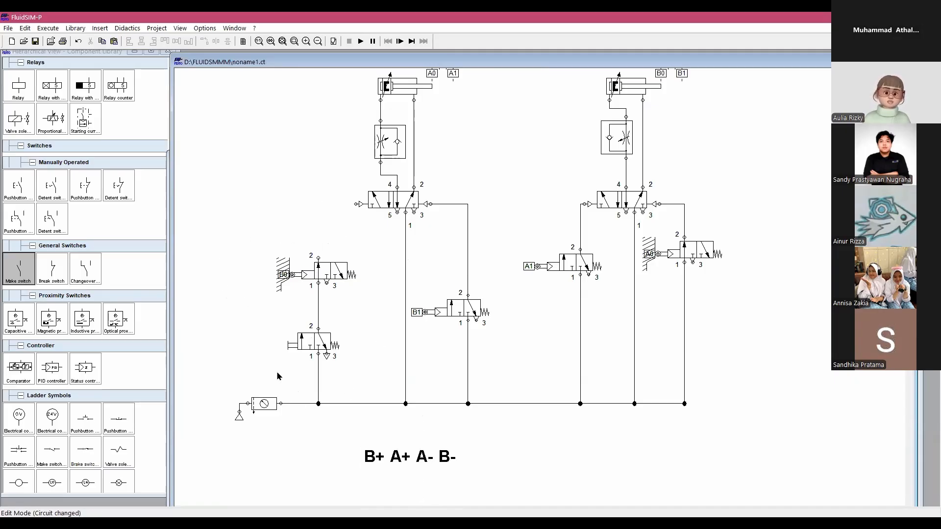
left_click_drag(211, 375, 721, 436)
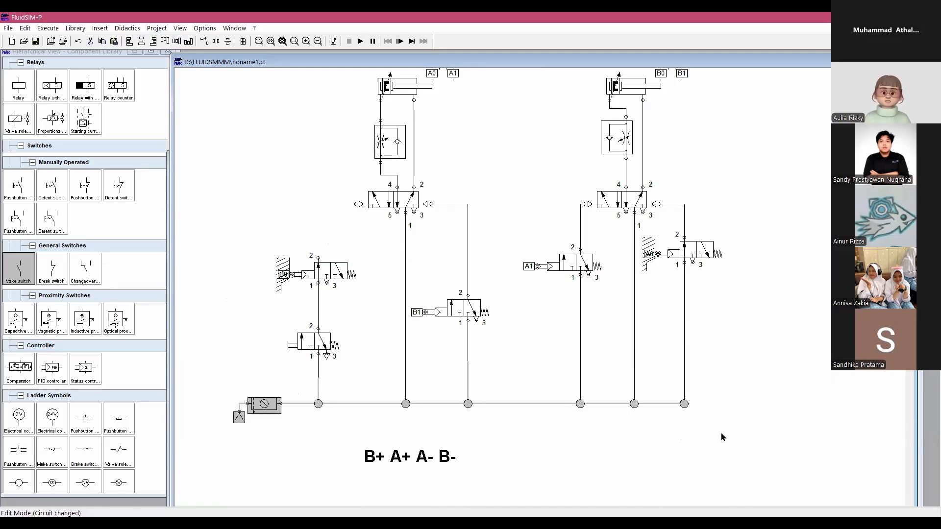
left_click(721, 433)
left_click_drag(300, 371, 711, 423)
key("Delete")
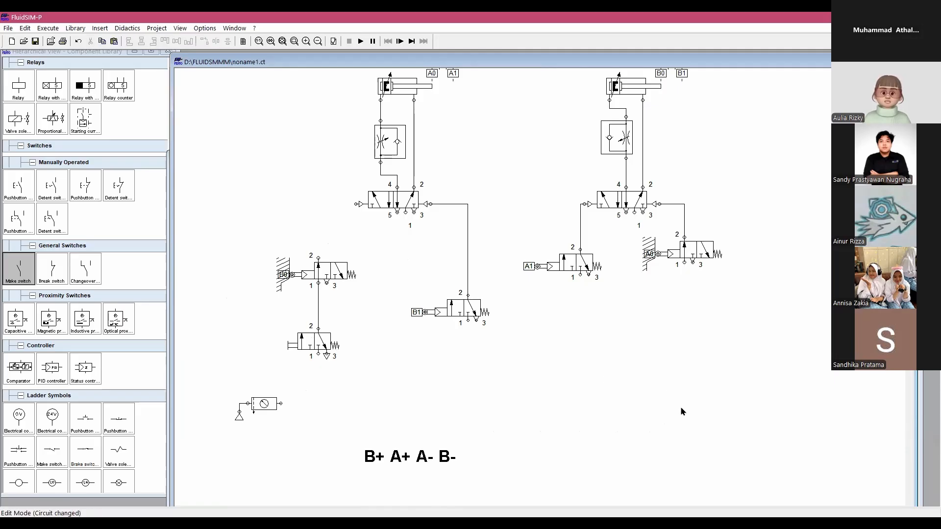
Step: Delete the pilot lines connecting the B1, A1 and A0 roller valves to the two 5/2-way impulse valves
left_click(468, 254)
key("Delete")
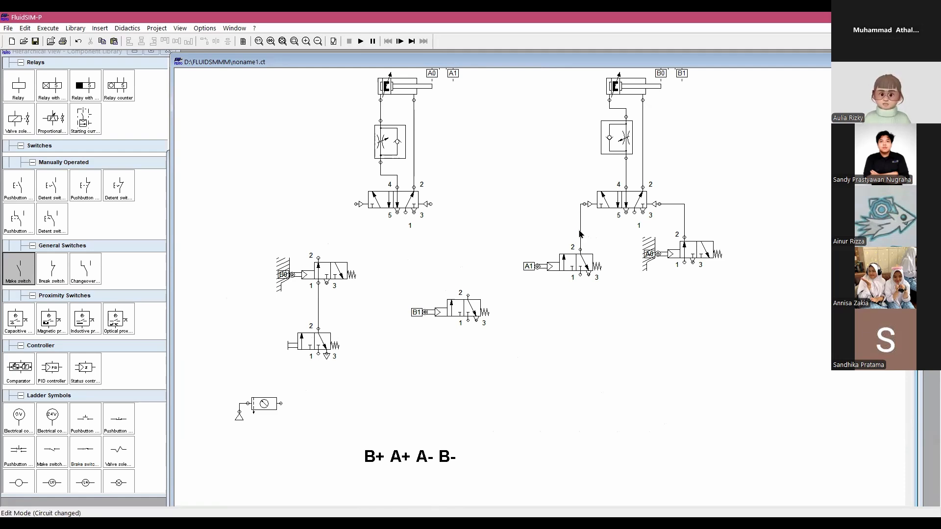
left_click(580, 234)
key("Delete")
left_click(683, 223)
key("Delete")
Step: Shift the B+ A+ A- B- text slightly down and delete the line between the B0 valve and the pushbutton valve
left_click_drag(421, 458, 420, 469)
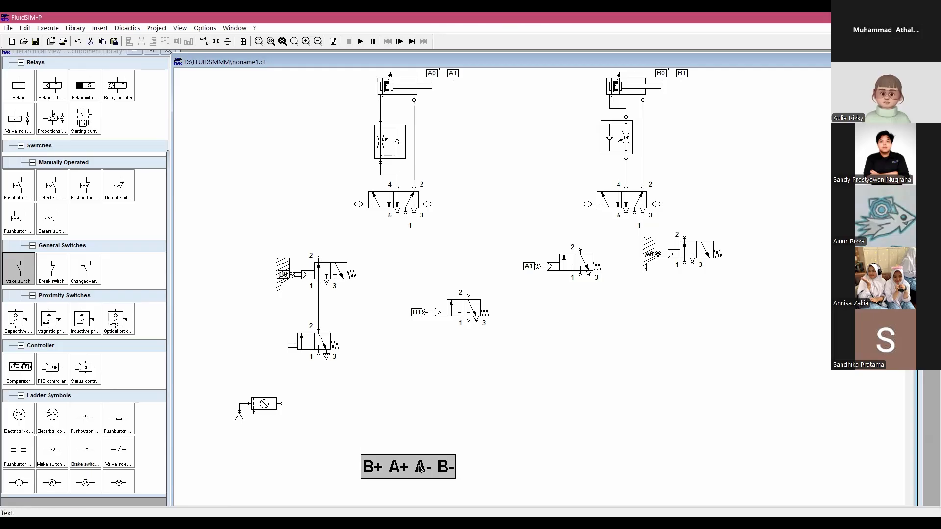
left_click(317, 308)
key("Delete")
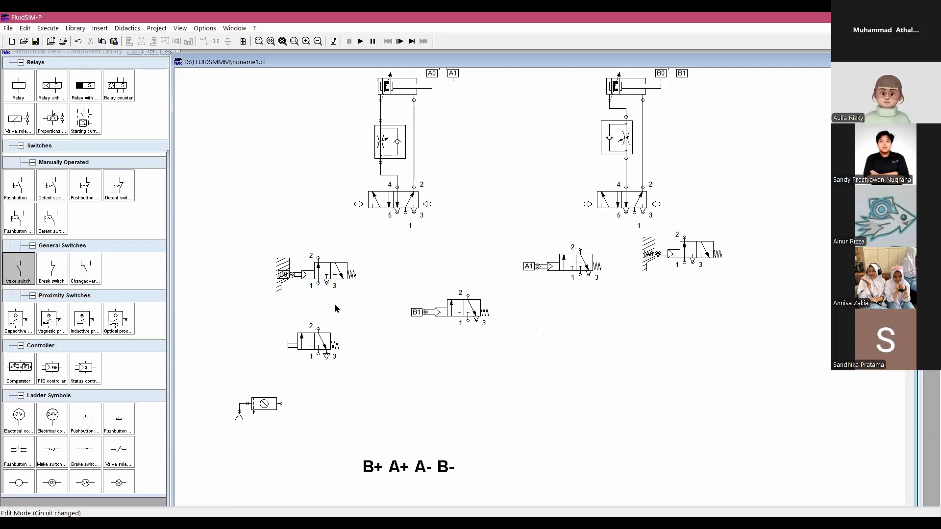
Step: Stack the A0, A1, B0 and B1 roller valves and the pushbutton valve in a column beside cylinder B's circuit
left_click_drag(318, 363, 708, 415)
left_click_drag(698, 250, 777, 221)
left_click_drag(581, 261, 777, 261)
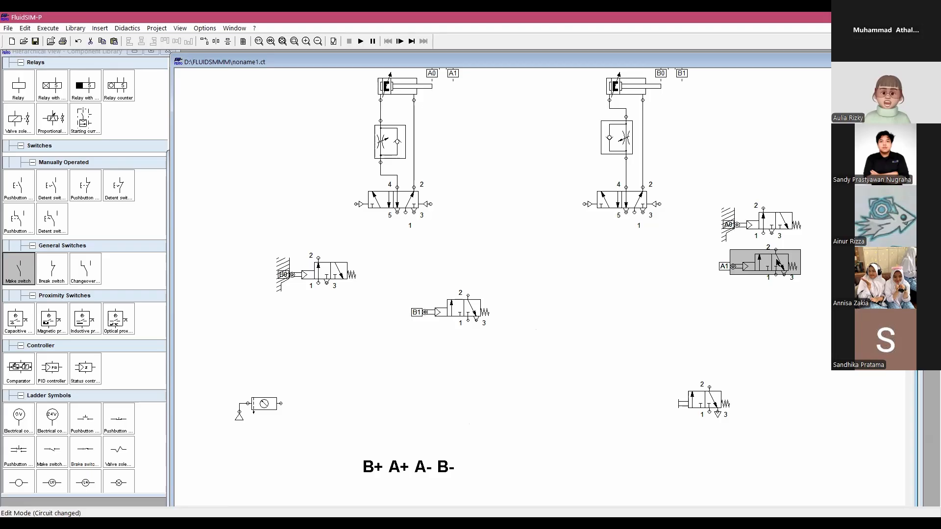
left_click_drag(473, 312, 774, 341)
left_click_drag(331, 273, 772, 307)
left_click_drag(703, 403, 770, 387)
left_click(808, 387)
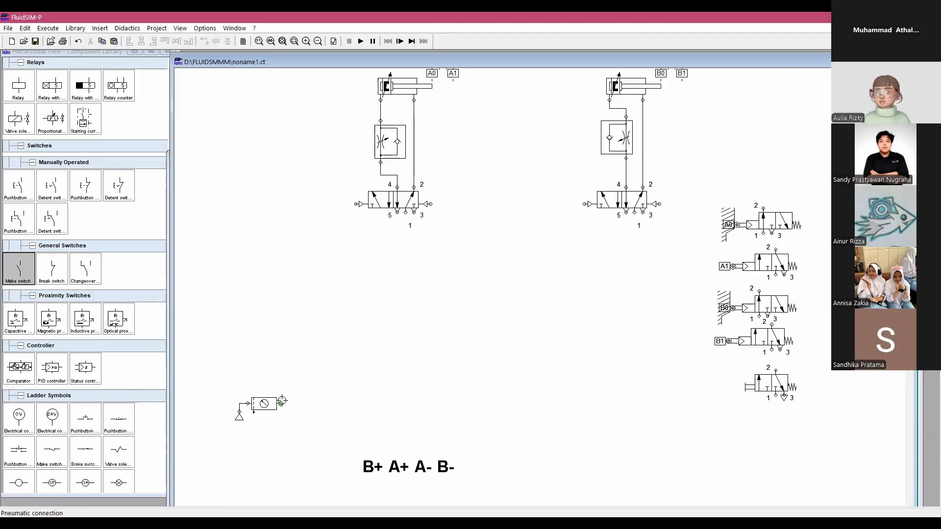
Step: Move the compressed air supply and service unit down, and delete the one-way flow control valves of both cylinders
left_click_drag(228, 378, 290, 430)
left_click_drag(266, 406, 261, 444)
scroll(396, 337, "up", 3)
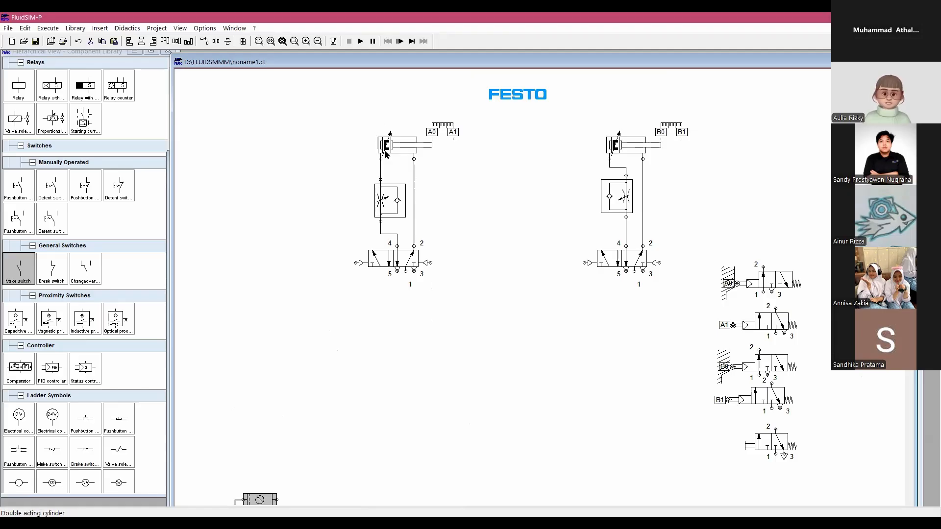
left_click(407, 200)
key("Delete")
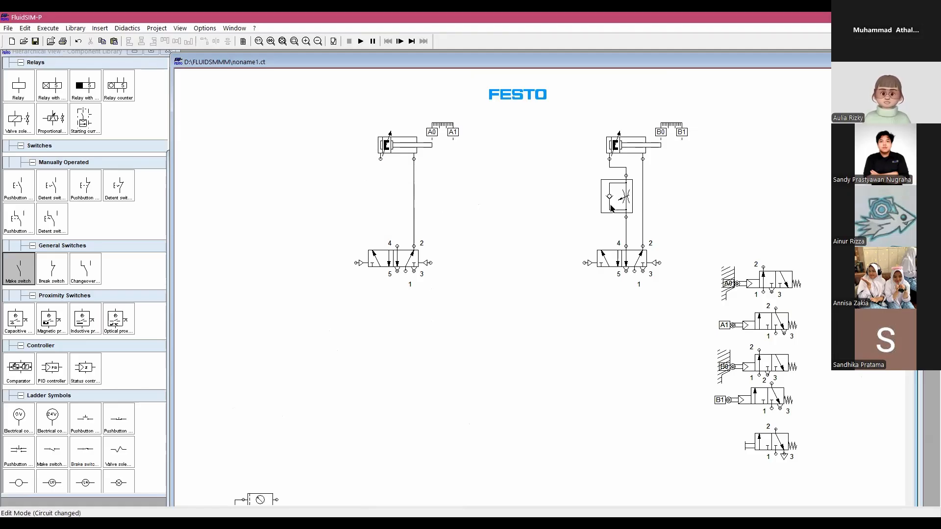
Step: Move both 5/2-way impulse valves up towards their cylinders and connect each valve's port 4 to its cylinder's rear port
left_click_drag(454, 275, 424, 271)
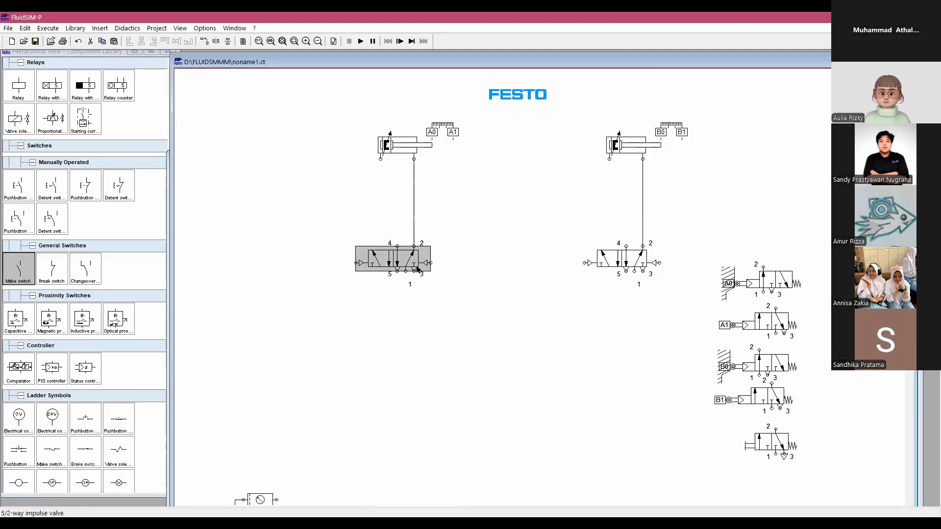
left_click_drag(316, 210, 640, 211)
left_click_drag(381, 158, 397, 192)
left_click_drag(608, 157, 626, 191)
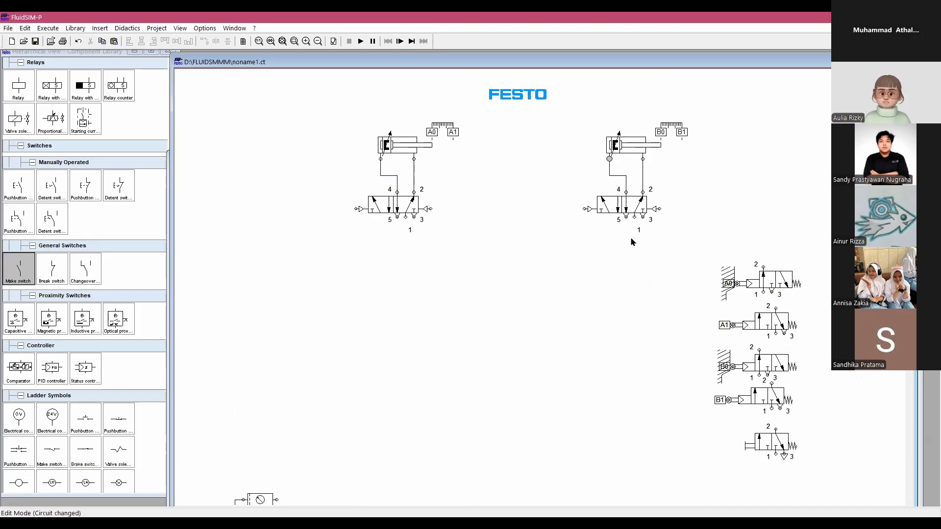
Step: Shift the column of roller valves and pushbutton valve further right and place the B+ A+ A- B- text between the two cylinder circuits
scroll(637, 245, "down", 1)
left_click_drag(721, 255, 823, 362)
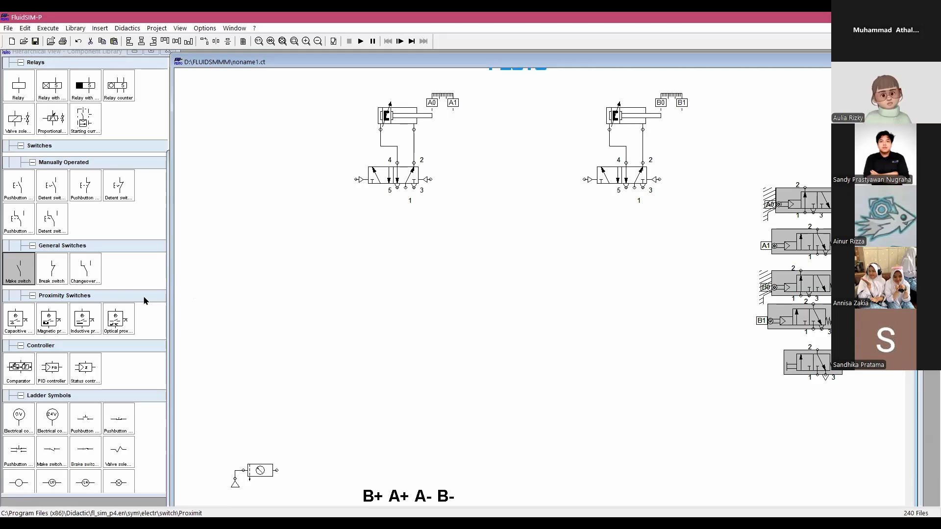
scroll(157, 310, "down", 3)
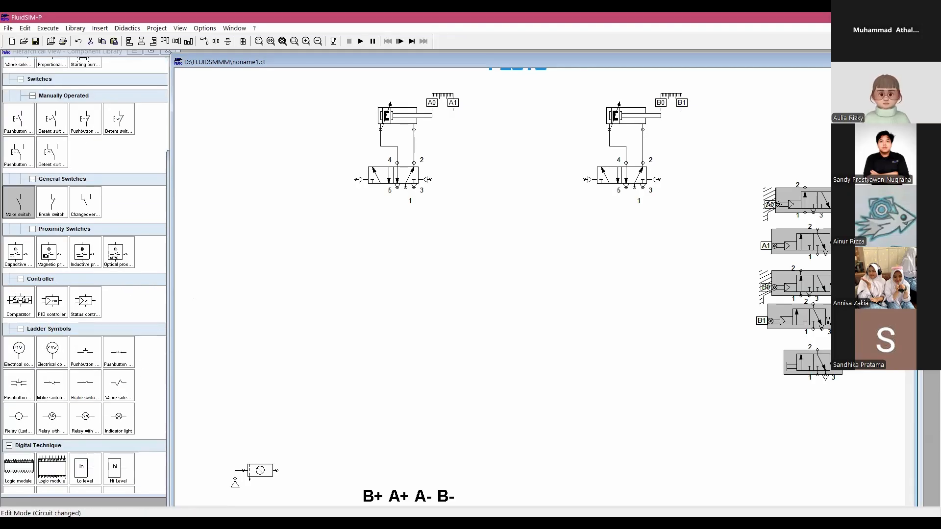
scroll(339, 412, "up", 2)
scroll(411, 410, "down", 2)
left_click(423, 491)
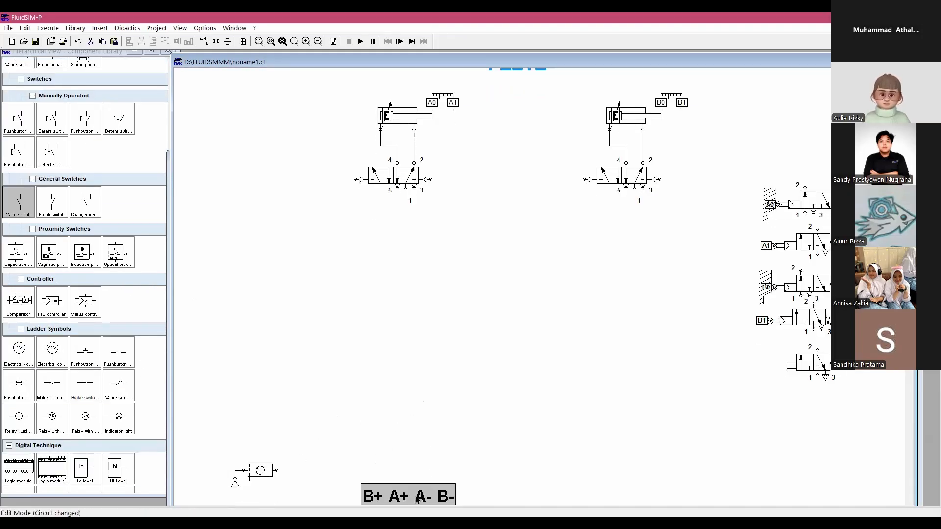
left_click_drag(423, 490, 527, 141)
left_click(530, 171)
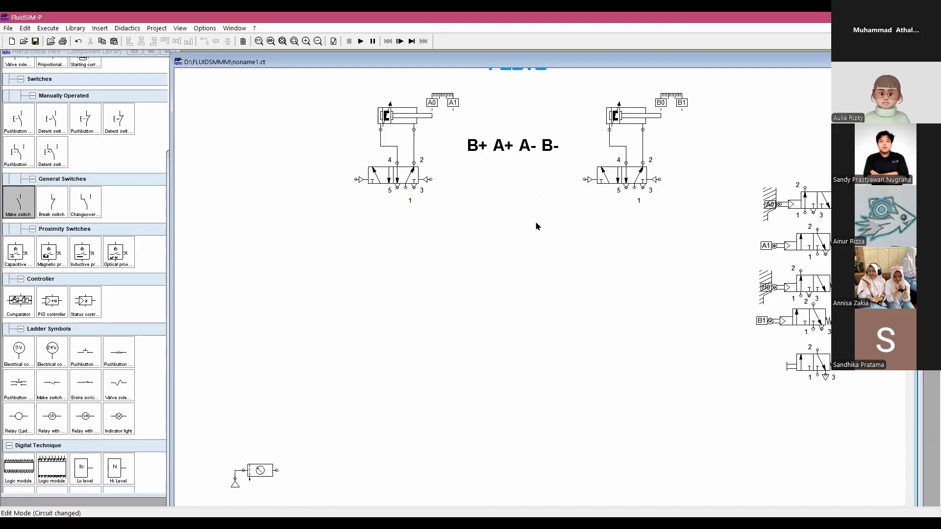
Step: Insert a pressure indicator below and left of cylinder A's circuit and rotate it by 90°
scroll(108, 242, "down", 15)
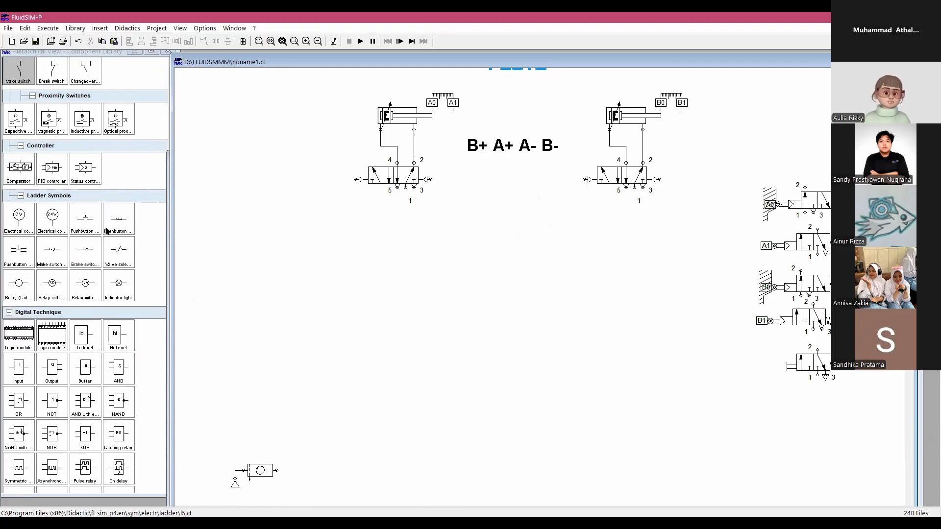
scroll(109, 243, "up", 15)
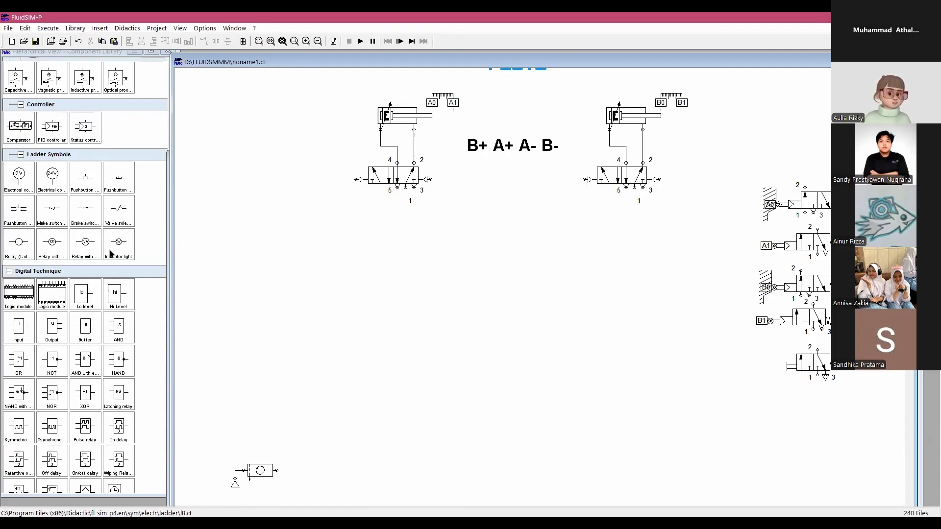
scroll(119, 248, "up", 6)
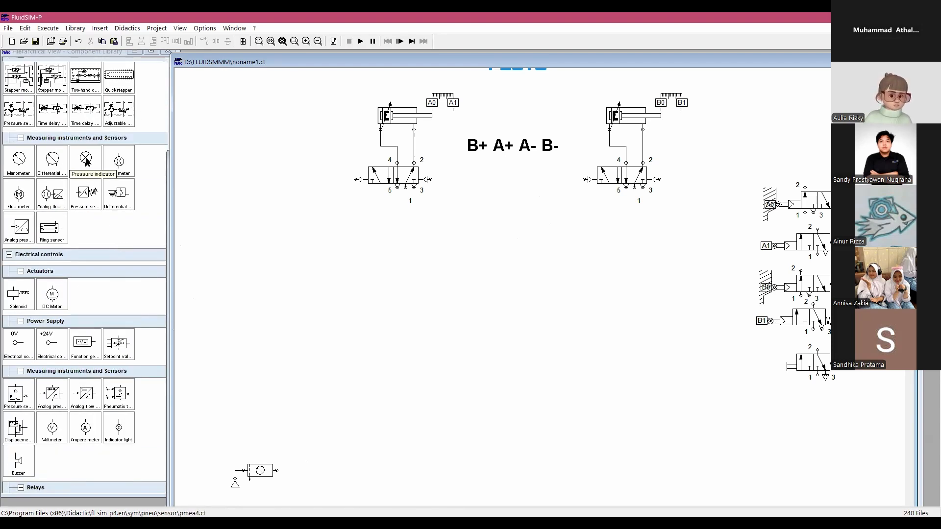
left_click_drag(86, 162, 227, 303)
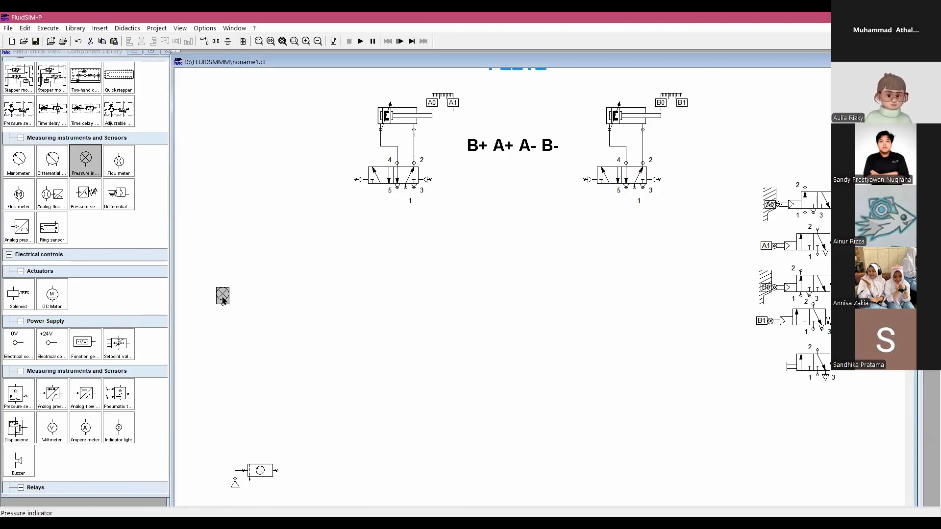
right_click(224, 298)
mouse_move(276, 388)
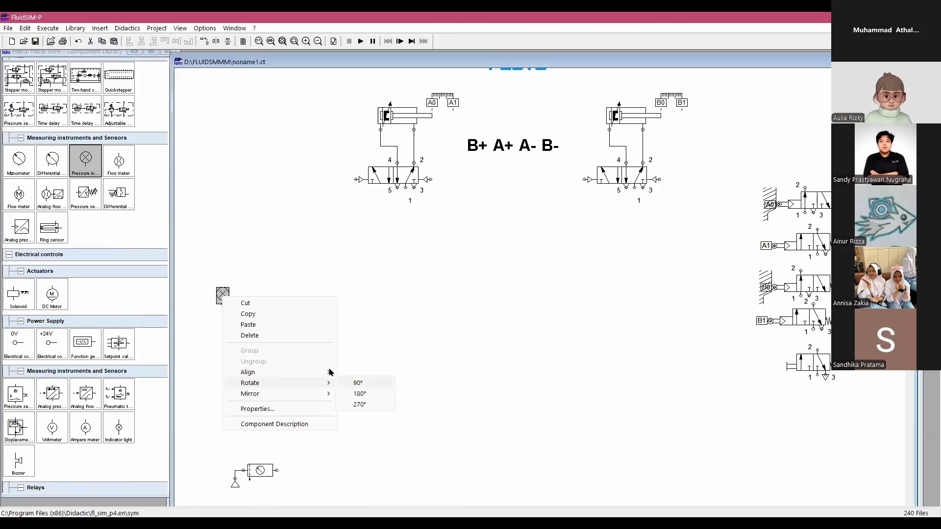
left_click(358, 380)
left_click_drag(223, 297, 220, 338)
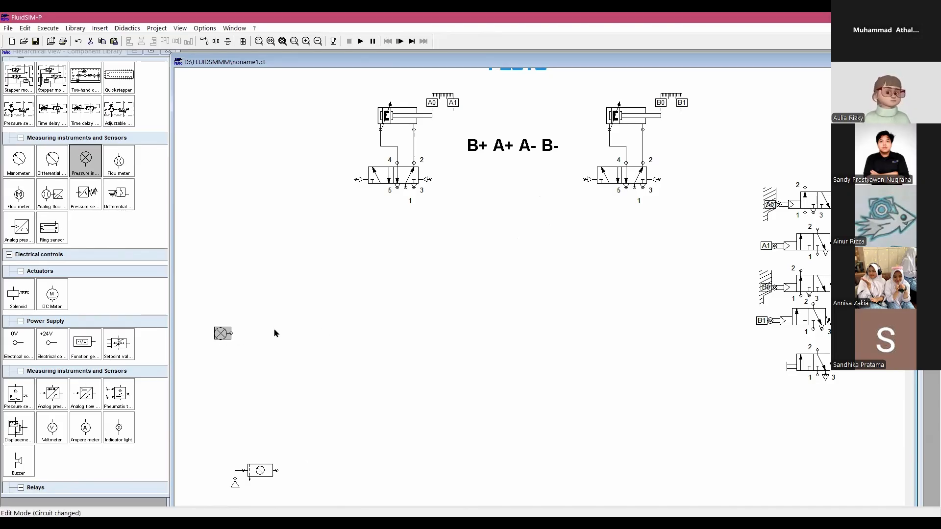
Step: Duplicate the pressure indicator at the same height beyond cylinder B's circuit and turn the copy so its port faces the first one
left_click_drag(223, 333, 700, 334)
right_click(700, 333)
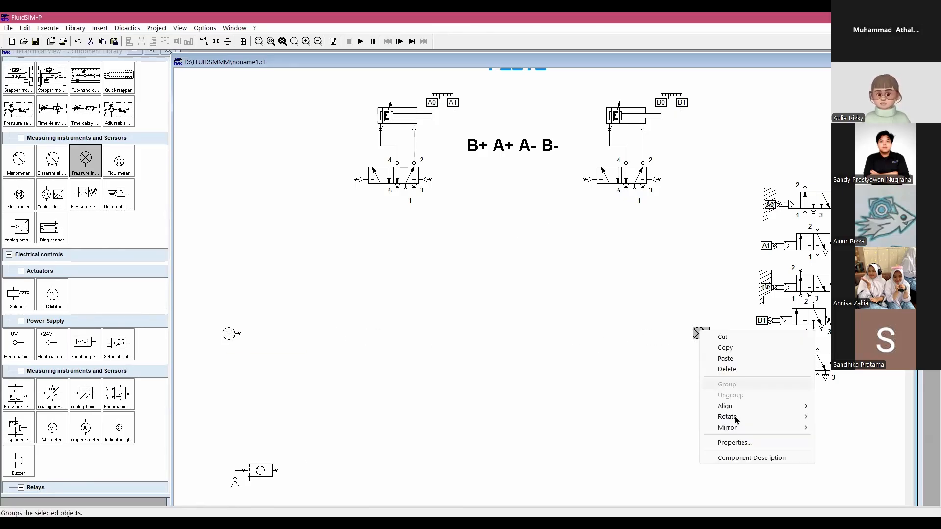
left_click(838, 431)
left_click(703, 345)
left_click(701, 339)
left_click_drag(702, 344, 715, 344)
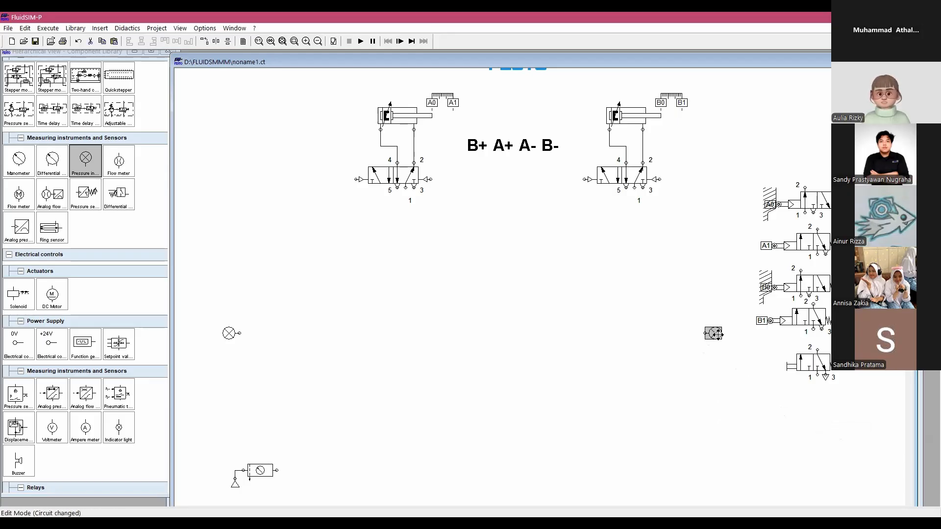
left_click(497, 152)
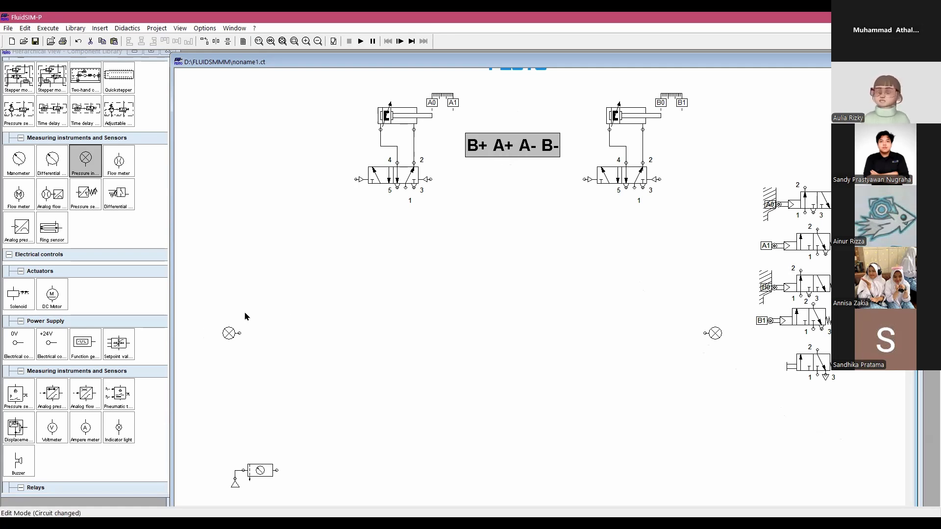
Step: Connect the two pressure indicators with a long horizontal line and duplicate the whole line with its indicators just below it
left_click(239, 331)
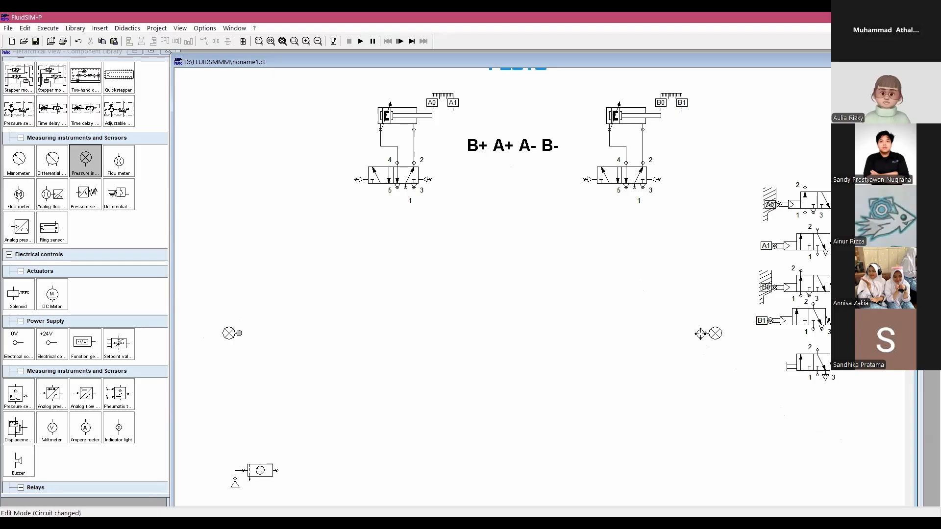
left_click_drag(706, 334, 239, 334)
left_click_drag(713, 334, 727, 334)
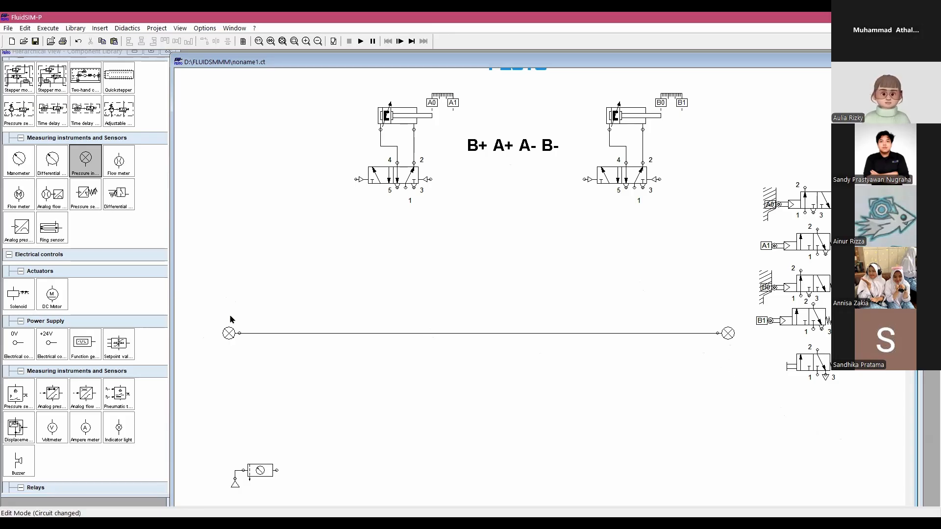
left_click_drag(228, 333, 728, 350)
left_click(248, 351)
left_click(586, 275)
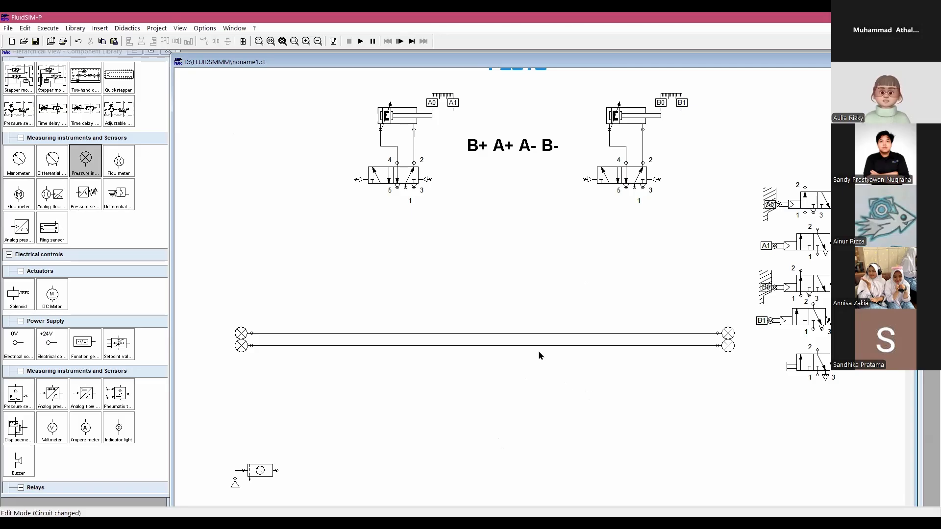
Step: Copy cylinder A's 5/2-way impulse valve and place the copy centrally below the two horizontal lines
left_click(403, 178)
left_click_drag(403, 178, 503, 383)
left_click(559, 363)
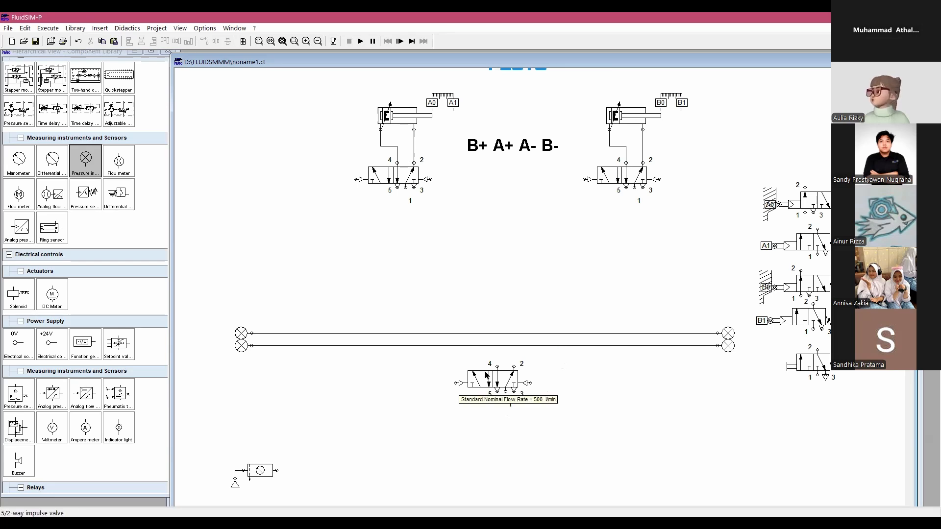
left_click(400, 179)
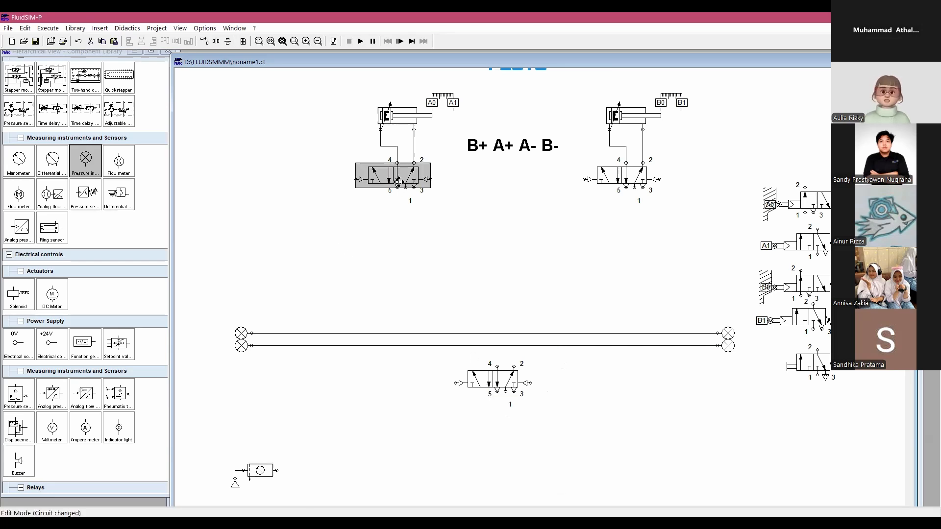
left_click(401, 120)
left_click(622, 176)
left_click(543, 323)
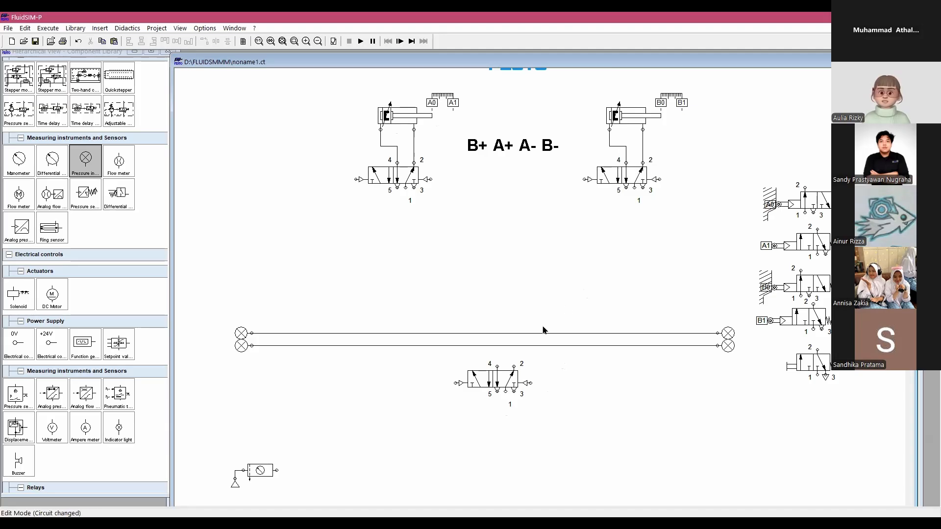
left_click(508, 393)
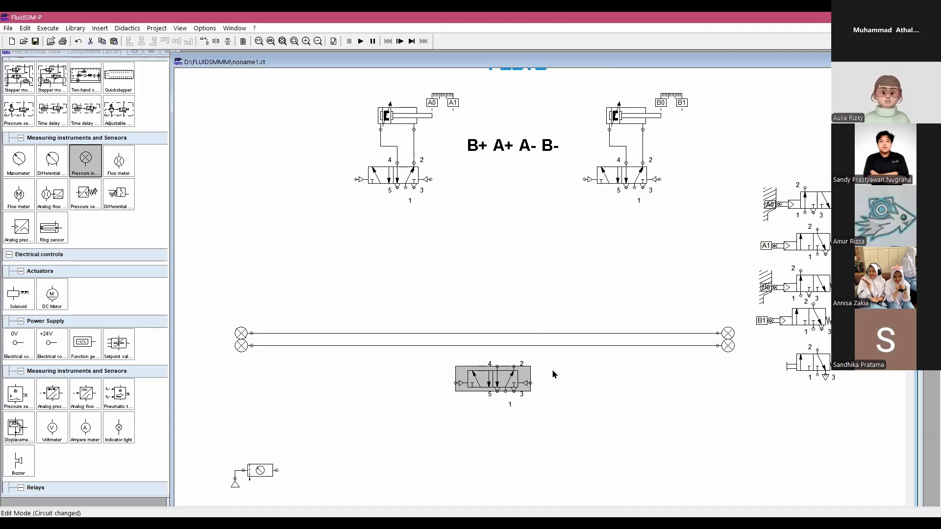
left_click(552, 370)
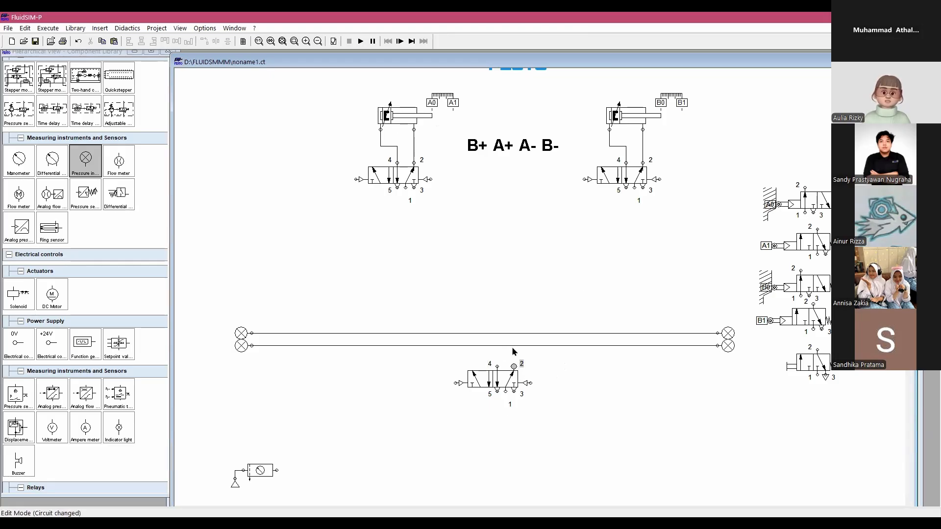
left_click(507, 373)
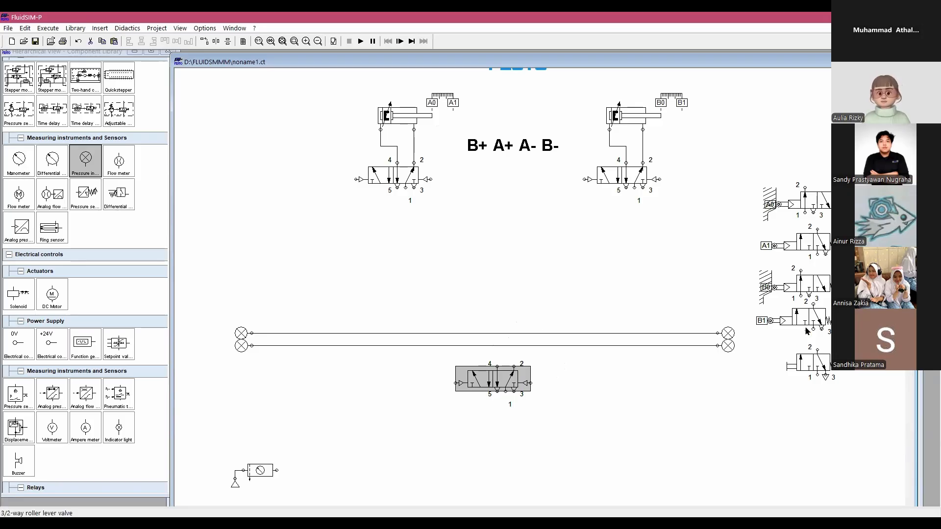
Step: Move the compressed air supply and service unit below and slightly left of the new 5/2-way impulse valve
scroll(347, 454, "down", 2)
left_click(417, 428)
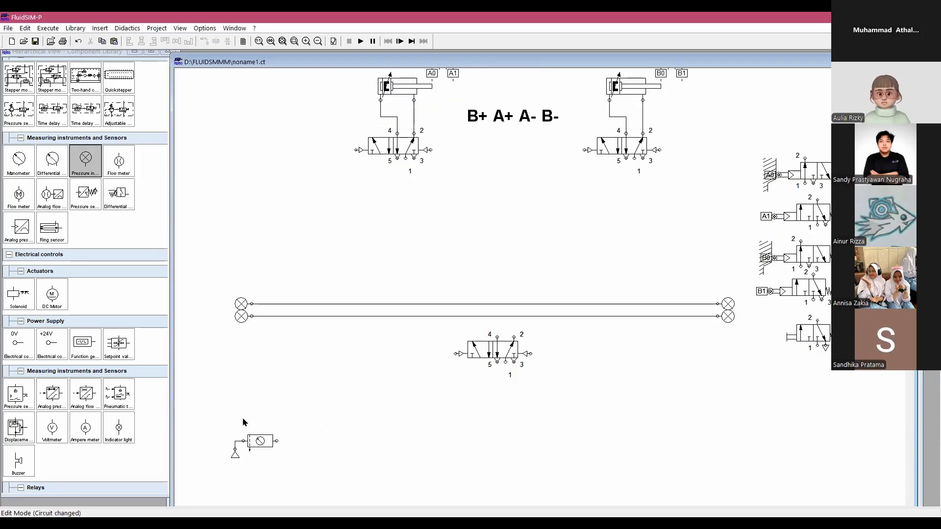
left_click_drag(259, 444, 402, 448)
left_click(504, 429)
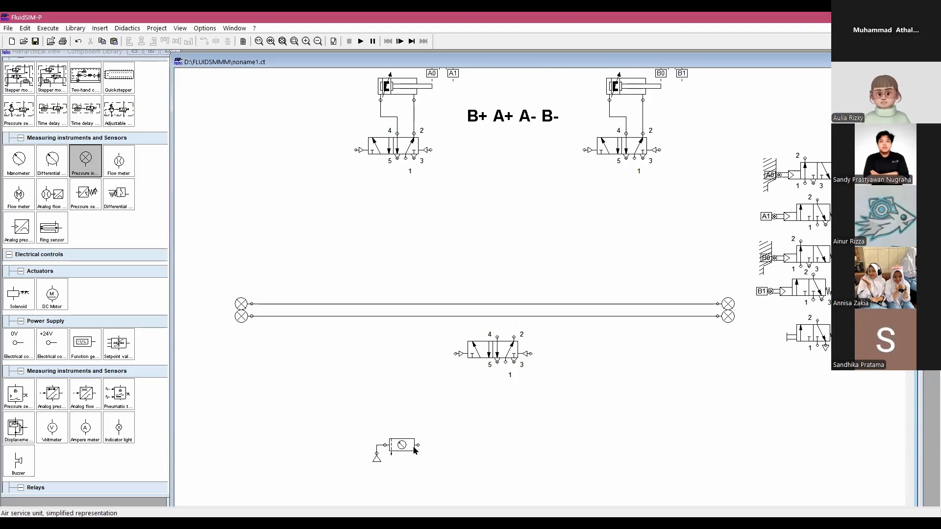
scroll(452, 422, "up", 1)
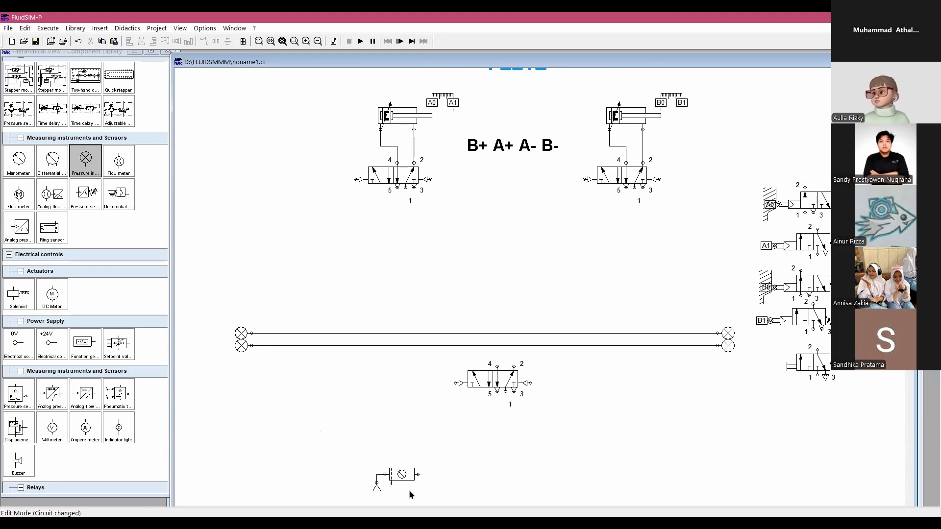
left_click(378, 486)
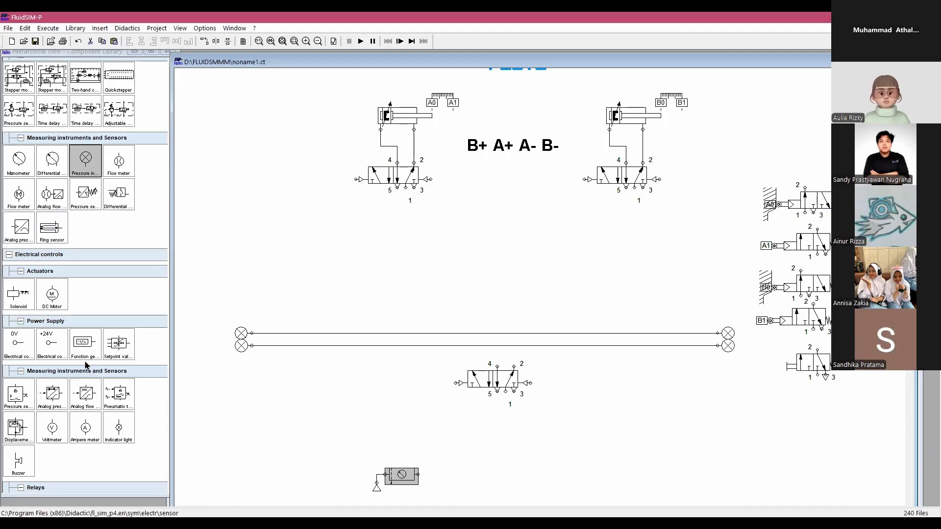
scroll(98, 360, "up", 3)
scroll(98, 360, "up", 10)
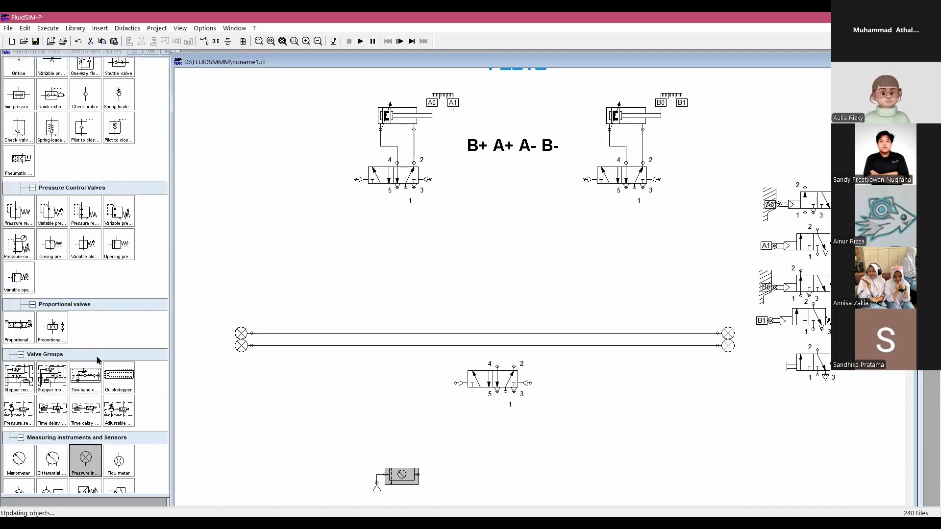
scroll(98, 360, "up", 10)
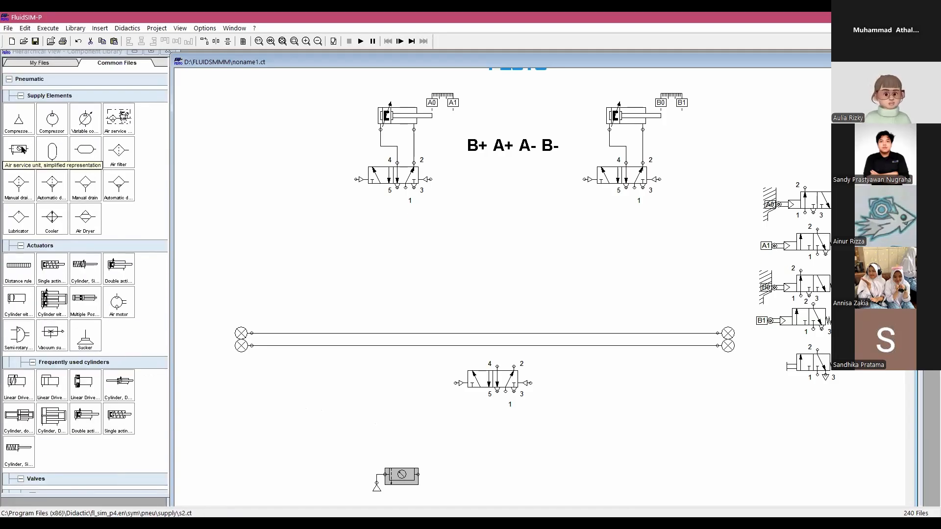
left_click(529, 432)
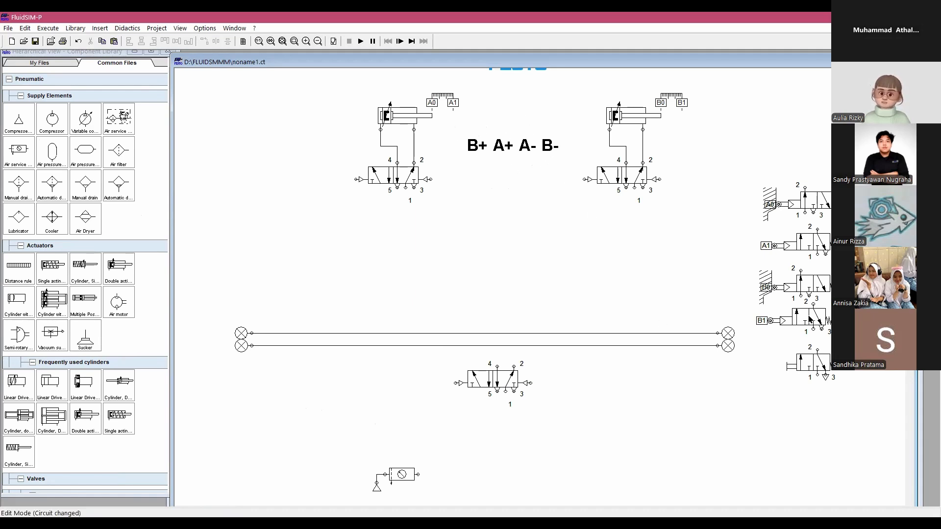
Step: Place the B0 roller valve above the service unit and the pushbutton valve directly above the B0 valve
left_click(812, 290)
left_click_drag(816, 288, 422, 432)
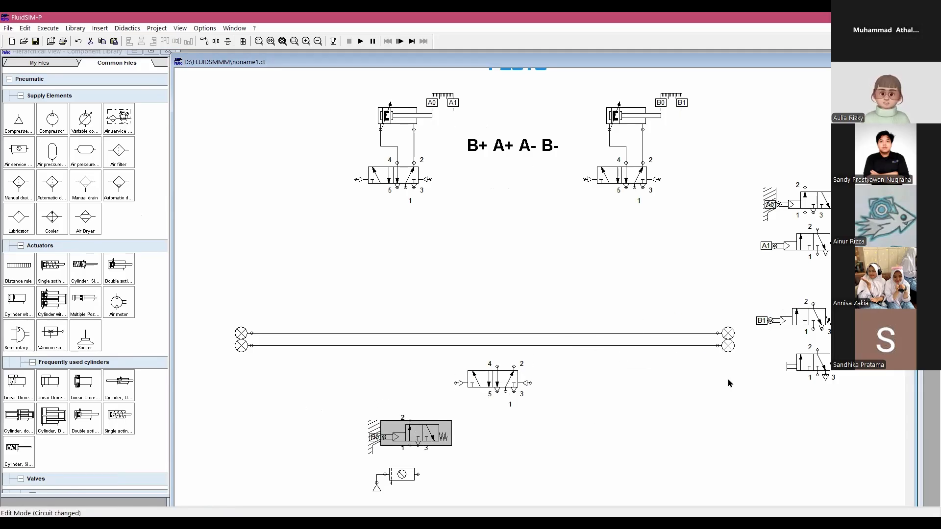
left_click_drag(819, 365, 419, 401)
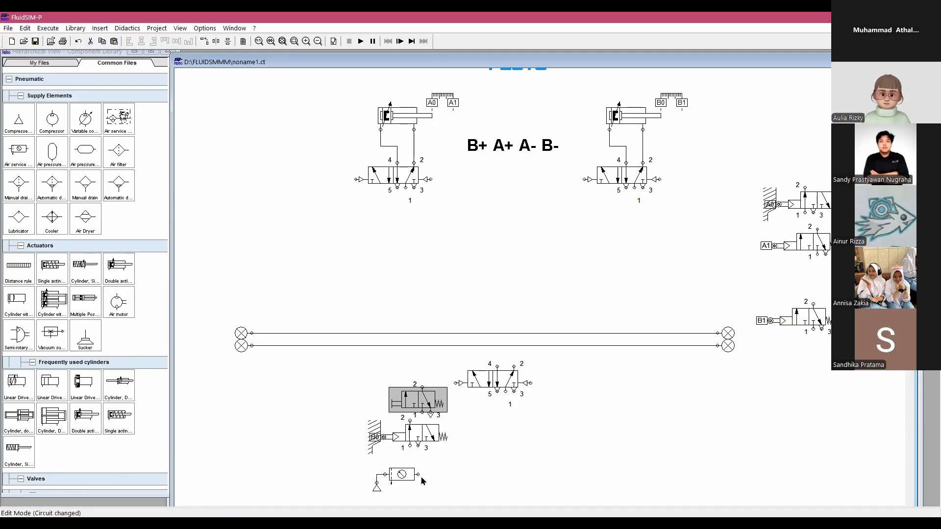
Step: Move the air supply and service unit down and left, and shift the B0 and pushbutton valves down below the new impulse valve
scroll(463, 470, "down", 3)
left_click(406, 452)
left_click_drag(402, 444, 428, 465)
left_click(479, 455)
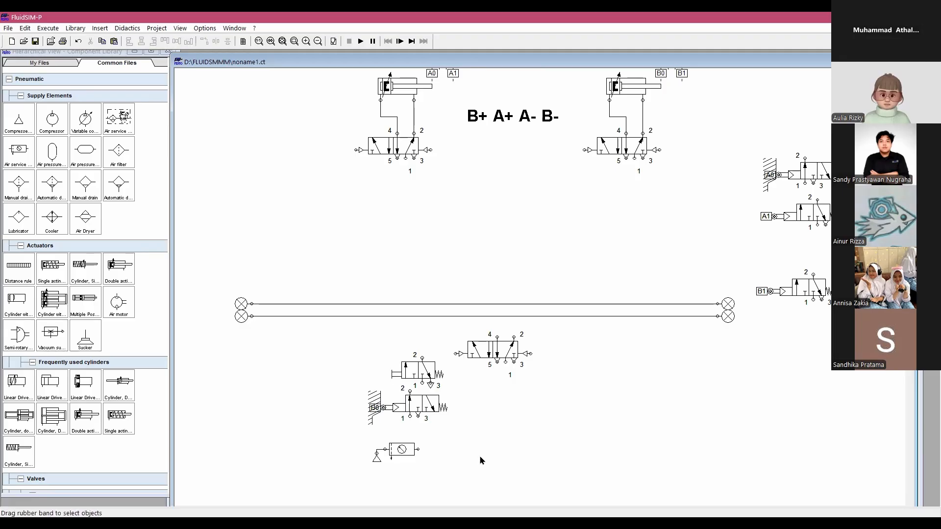
left_click_drag(345, 428, 435, 481)
left_click_drag(401, 446, 343, 466)
mouse_move(341, 342)
left_mouse_down()
mouse_move(439, 437)
mouse_move(428, 429)
left_mouse_up()
left_click(428, 404)
left_click_drag(426, 384, 425, 378)
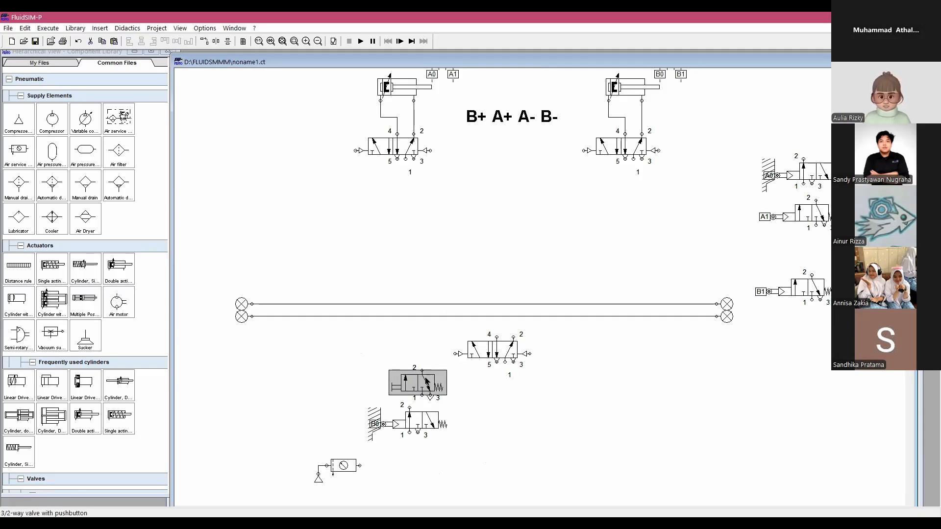
Step: Connect the service unit through the B0 roller valve and the pushbutton valve in series to the new impulse valve's left pilot port
left_click_drag(430, 424, 362, 465)
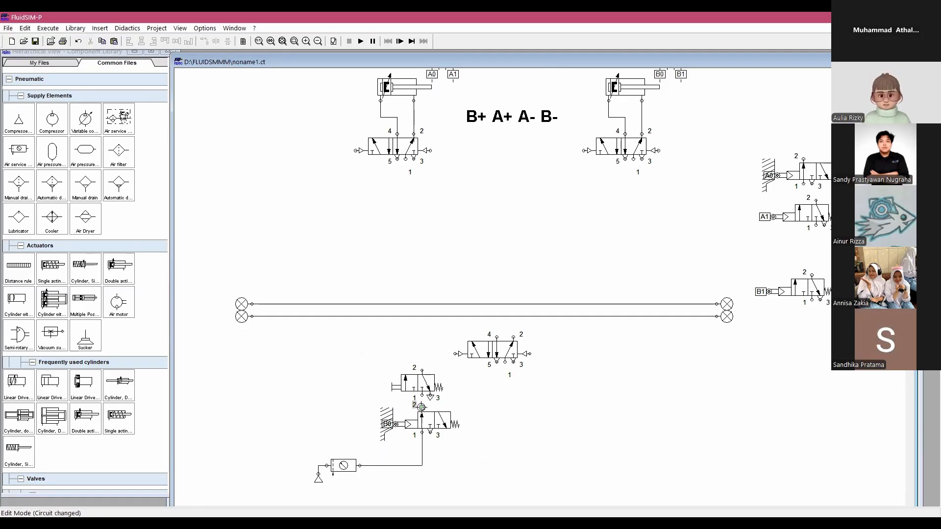
left_click_drag(422, 370, 456, 354)
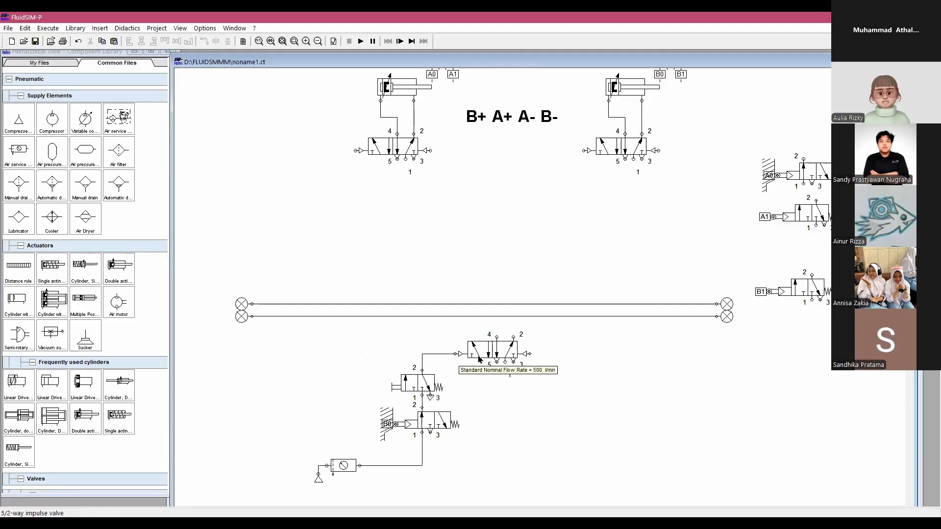
Step: Connect port 4 of the group-switching impulse valve to the lower pressure line, and connect that line to the left pilot of cylinder B's valve
left_click_drag(450, 354, 455, 354)
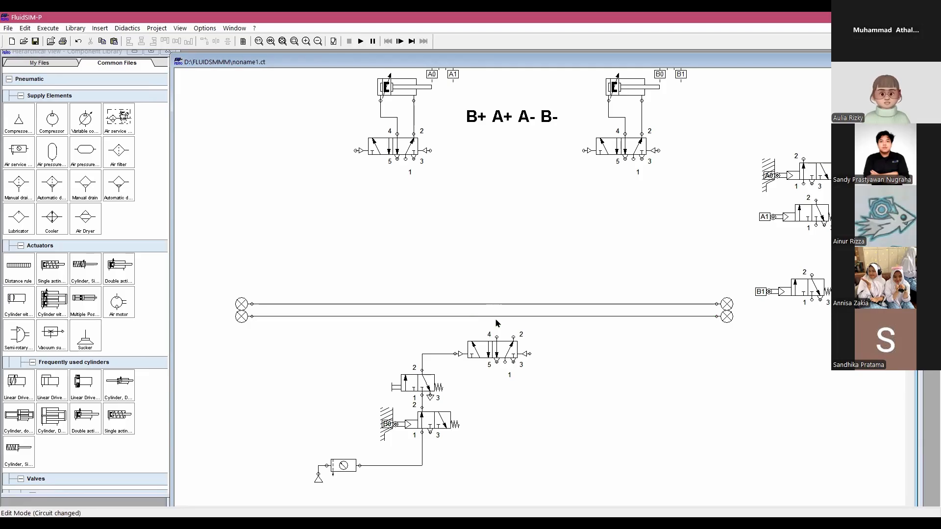
left_click_drag(495, 323, 496, 317)
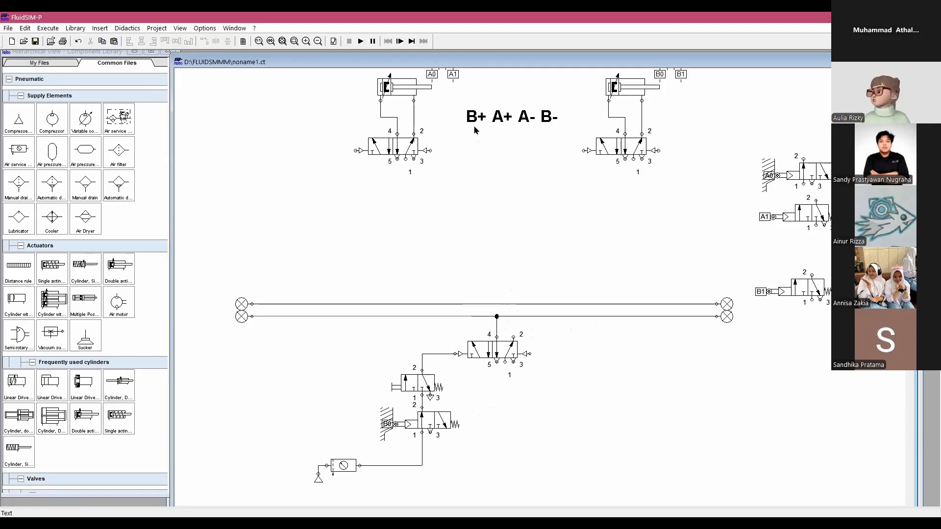
left_click(412, 383)
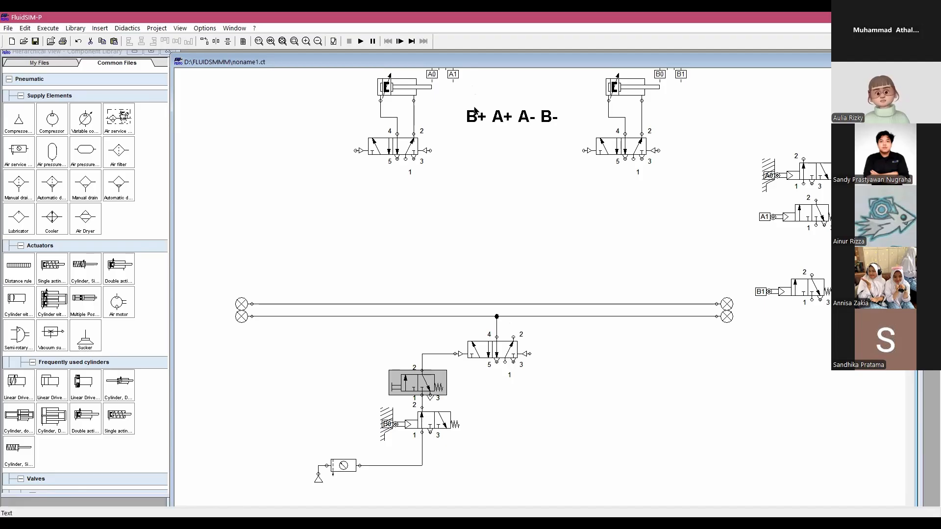
left_click(586, 151)
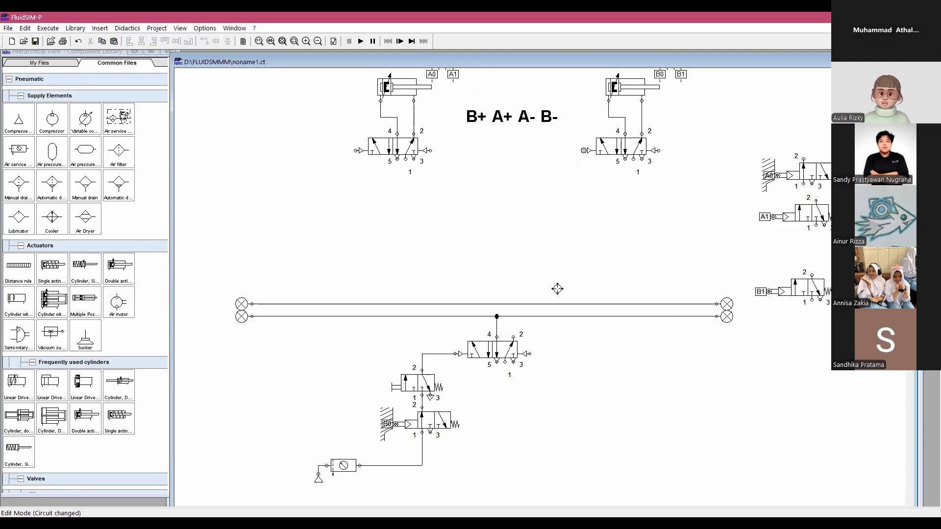
left_click_drag(564, 316, 583, 151)
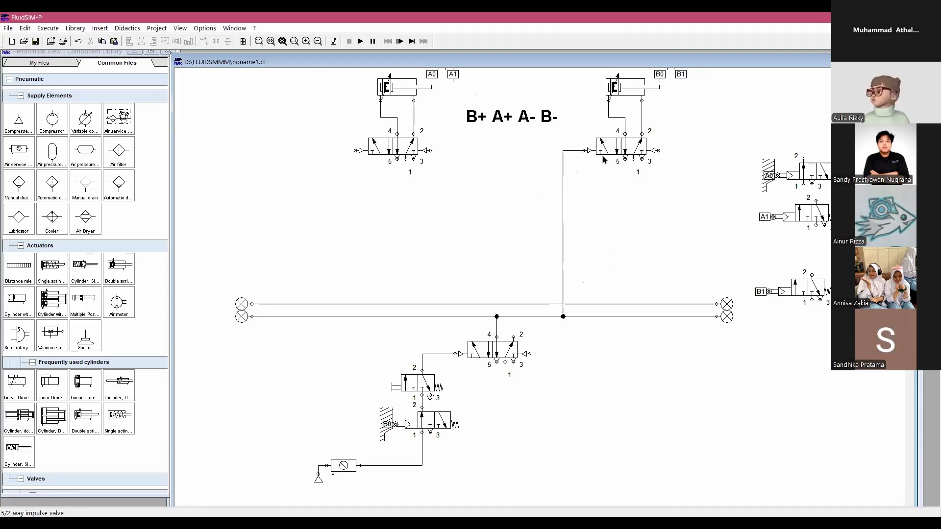
Step: Place the B1 roller valve below cylinder A's impulse valve and connect it between the lower pressure line and that valve's left pilot port
scroll(588, 169, "up", 1)
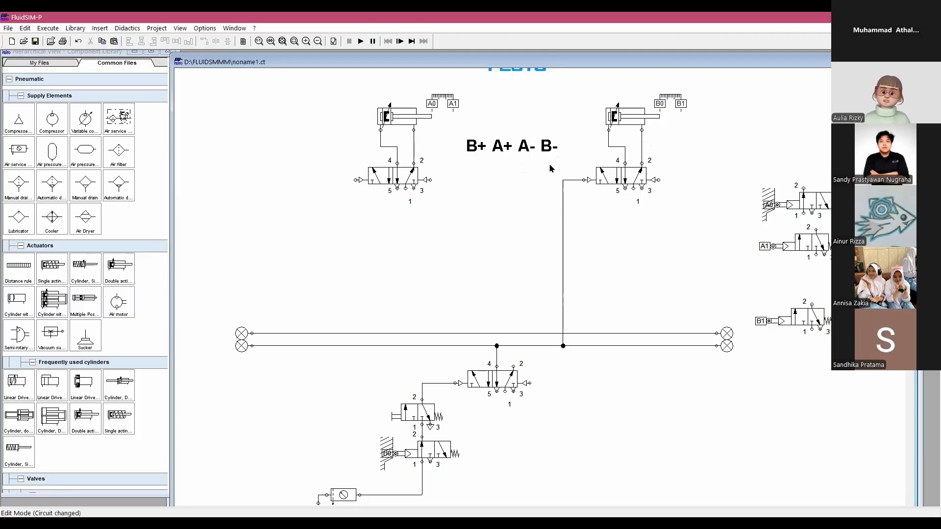
left_click(799, 320)
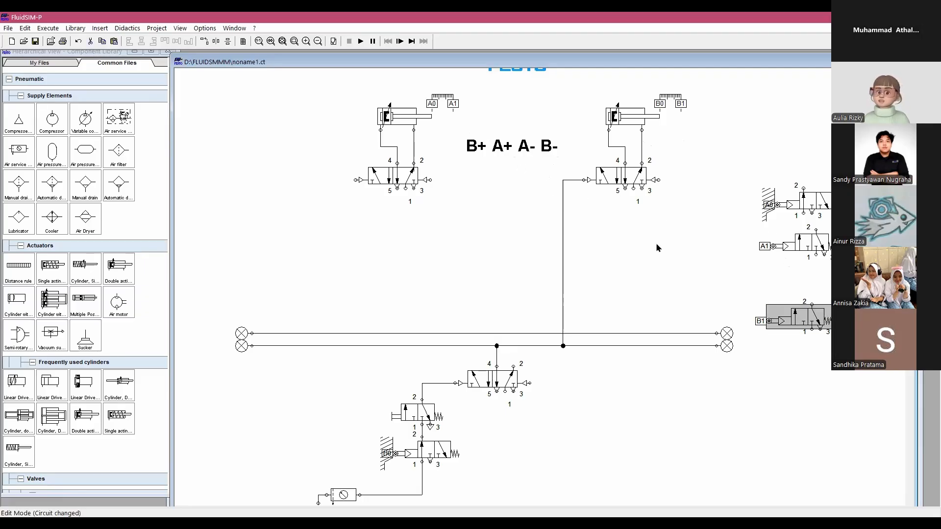
left_click_drag(792, 311, 318, 237)
left_click(351, 180)
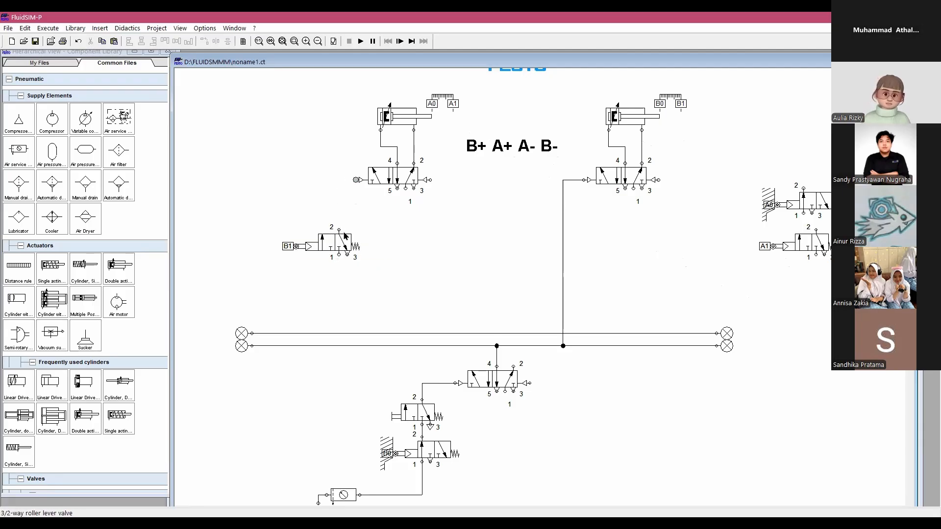
left_click_drag(339, 230, 356, 180)
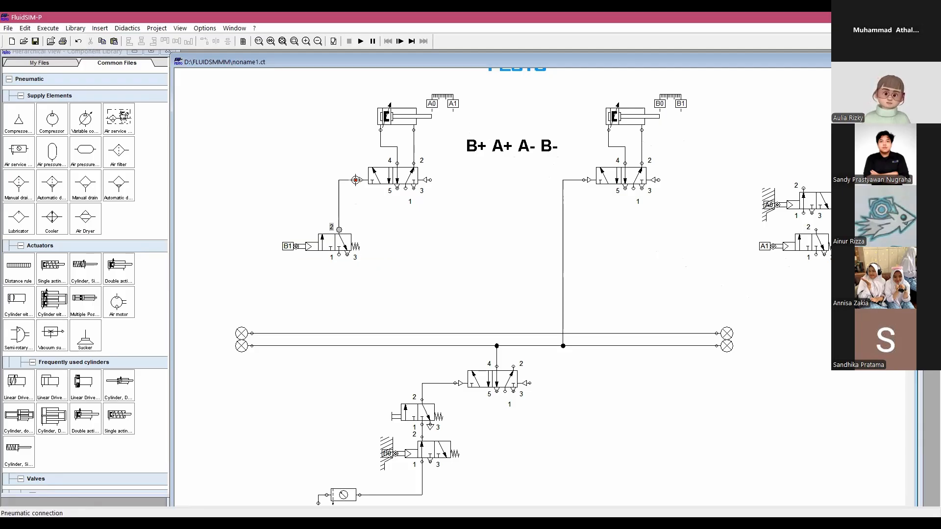
left_click_drag(339, 254, 335, 346)
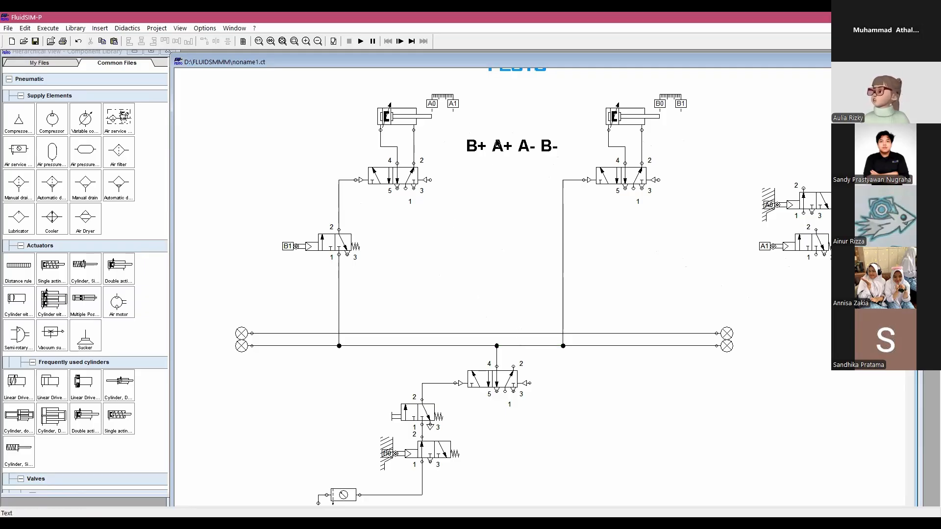
Step: Place the A1 roller valve right of the group-switching valve and connect it between that valve's right pilot port and the service unit's supply line
left_click_drag(813, 244, 529, 384)
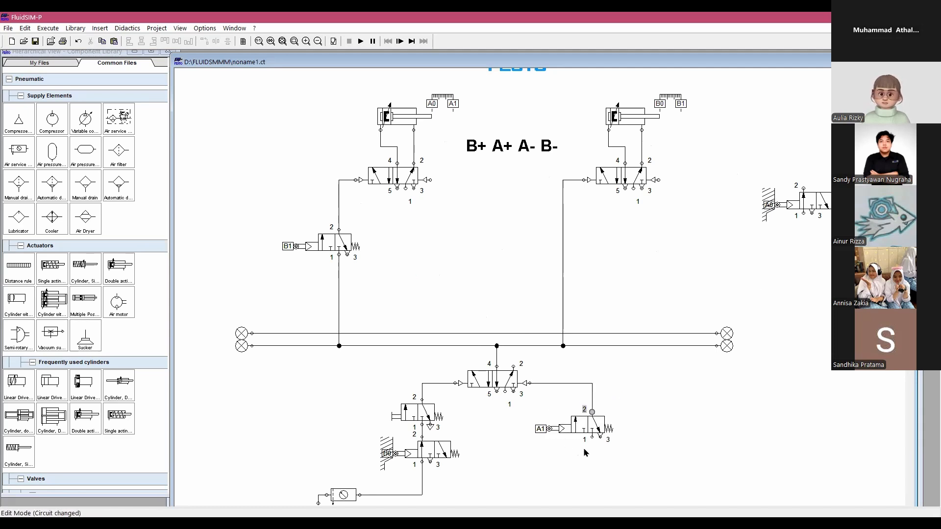
left_click_drag(592, 437, 423, 495)
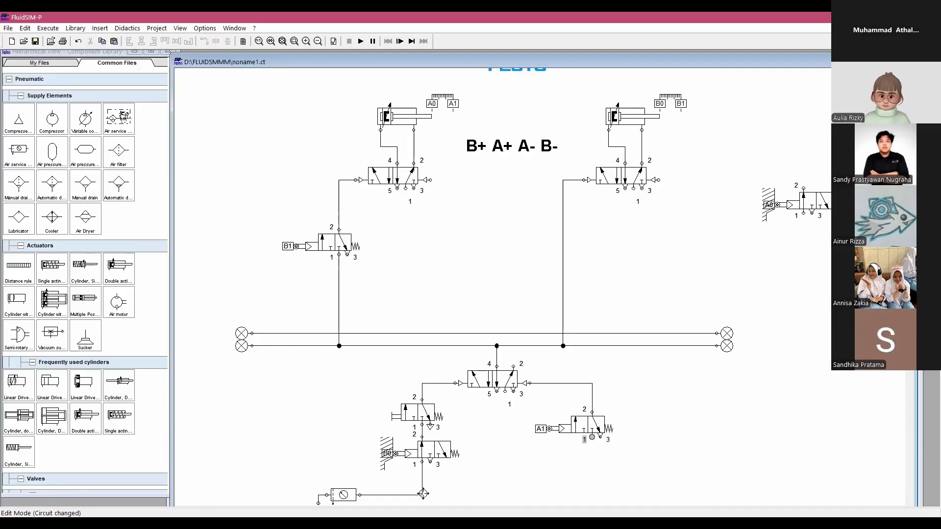
left_click_drag(423, 493, 423, 494)
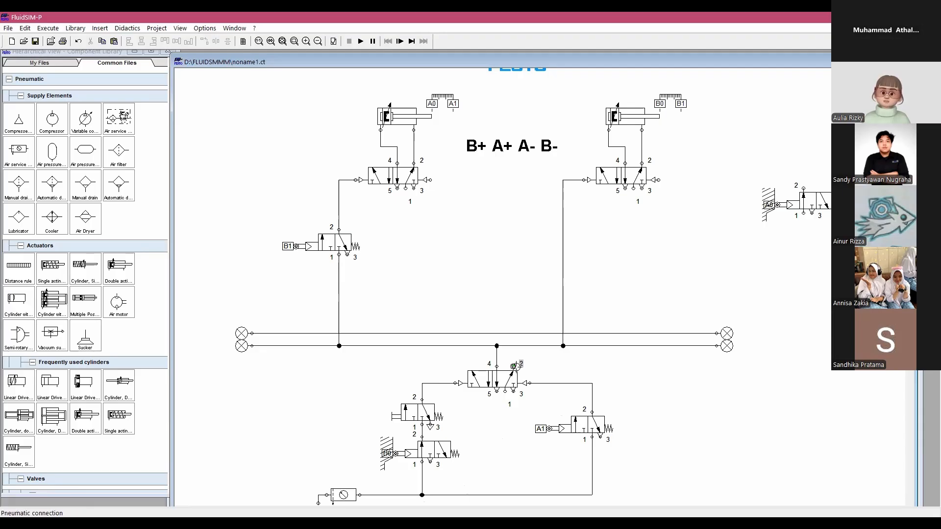
Step: Connect port 2 of the group-switching valve and the right pilot port of cylinder A's impulse valve to the upper pressure line
left_click_drag(515, 334, 513, 366)
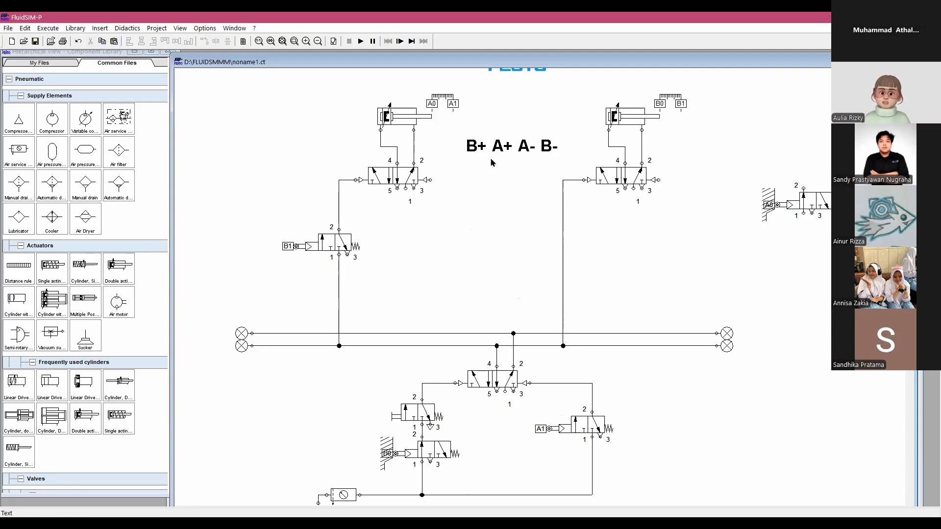
left_click(525, 333)
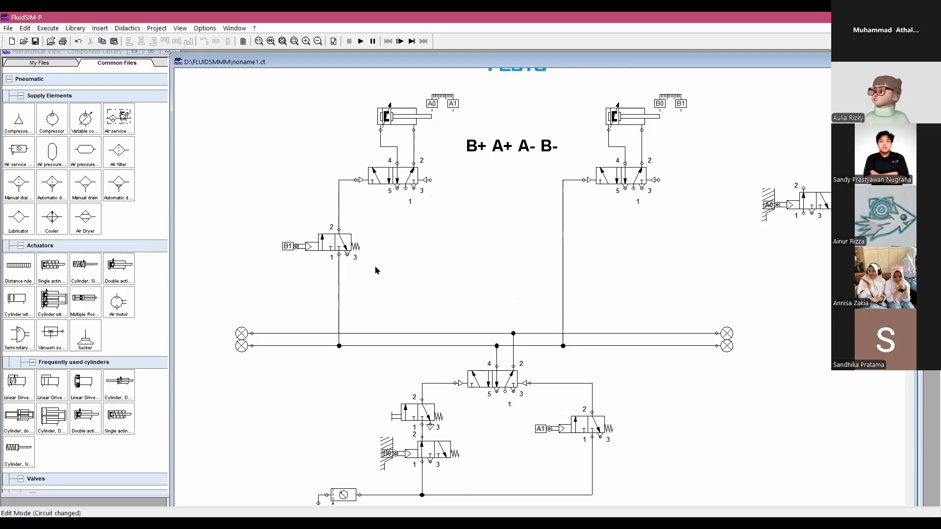
left_click_drag(452, 332, 451, 333)
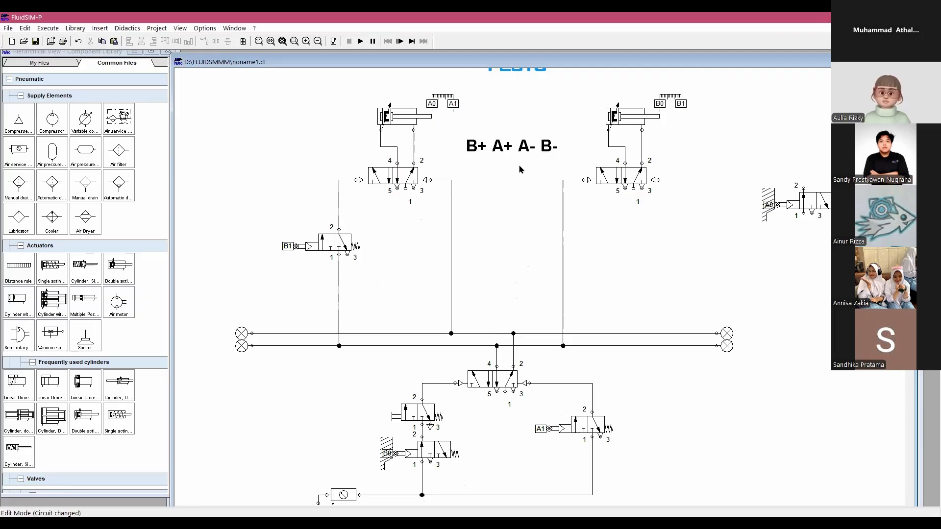
Step: Place the A0 roller valve below cylinder B's impulse valve and connect it between the upper pressure line and that valve's right pilot port
left_click_drag(815, 203, 661, 182)
left_click_drag(679, 254, 676, 334)
left_click_drag(679, 255, 668, 331)
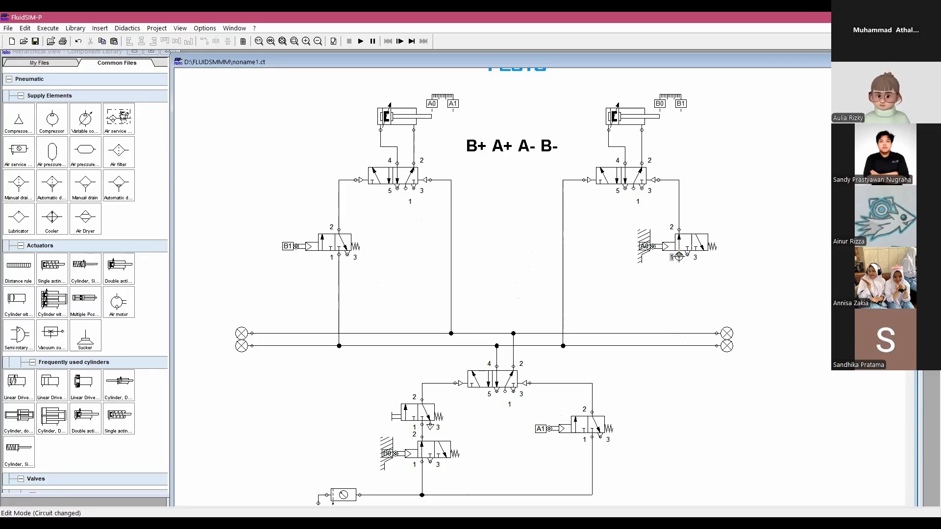
left_click_drag(681, 333, 680, 333)
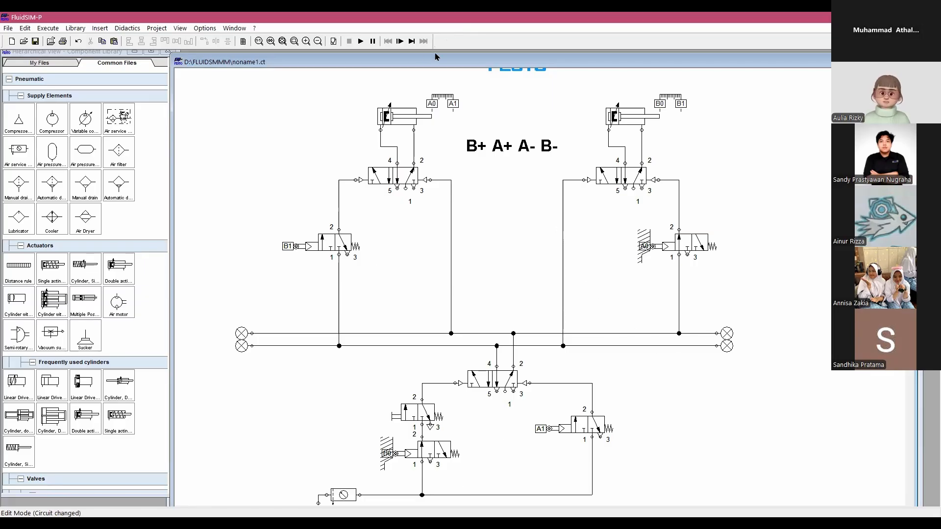
Step: Add a compressed air supply to port 1 of both cylinders' impulse valves, and check the circuit for open connections before and after
left_click(357, 43)
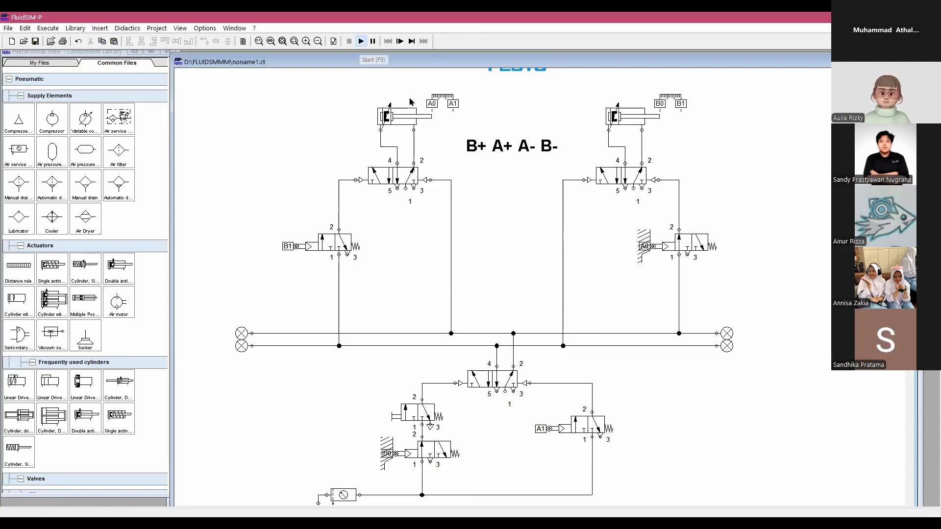
key("Return")
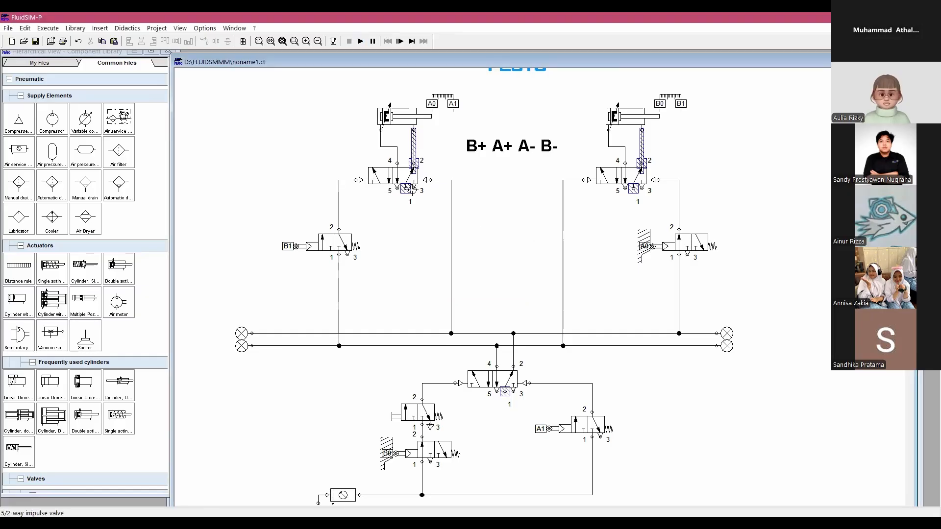
mouse_move(21, 129)
left_mouse_down()
mouse_move(355, 232)
mouse_move(407, 214)
mouse_move(406, 189)
mouse_move(637, 215)
mouse_move(634, 188)
left_mouse_up()
left_click(410, 215)
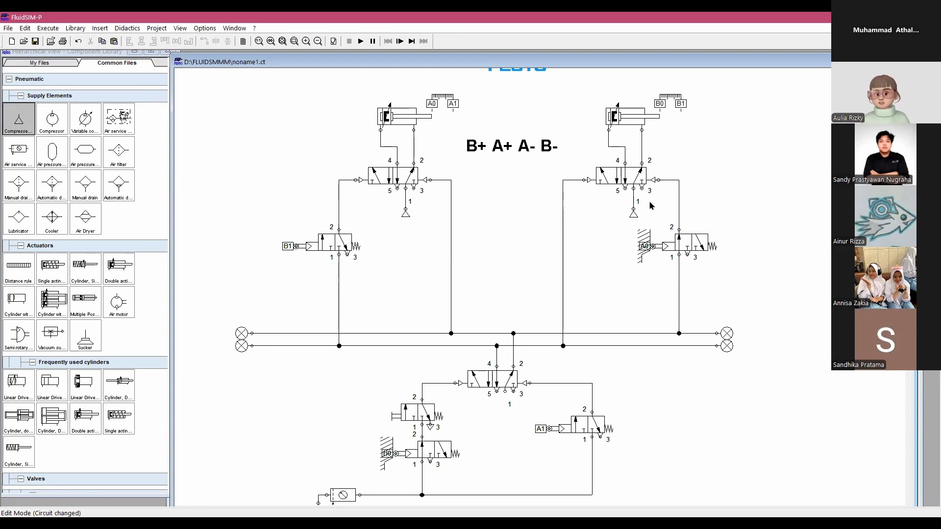
left_click(362, 41)
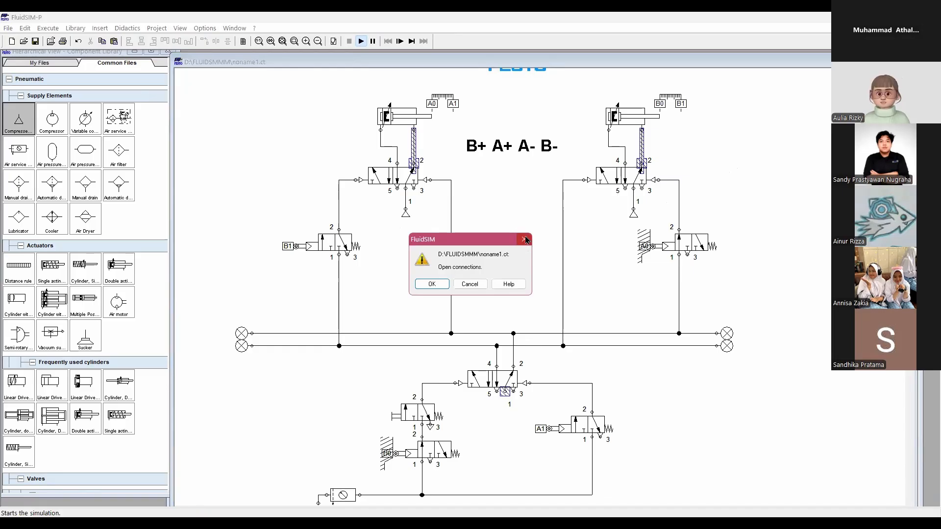
left_click(525, 239)
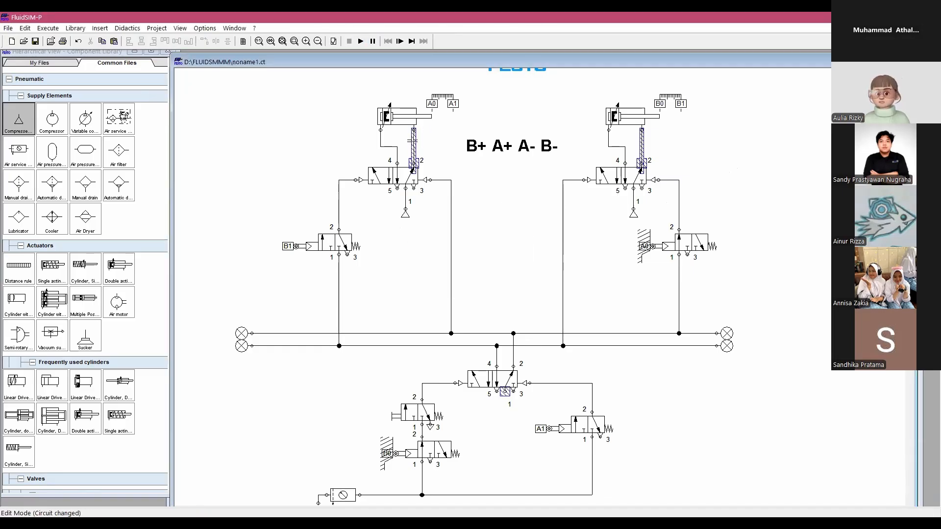
left_click_drag(420, 149, 375, 104)
key("Delete")
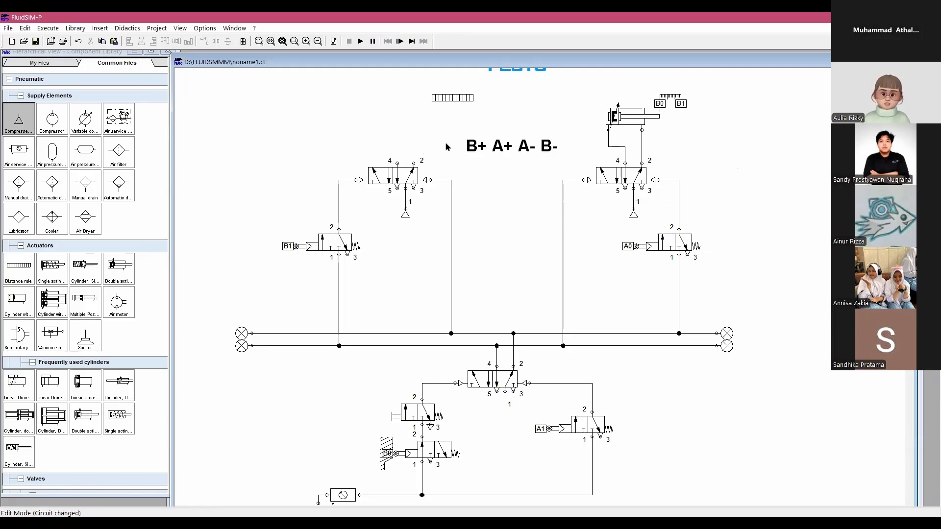
key("ctrl+z")
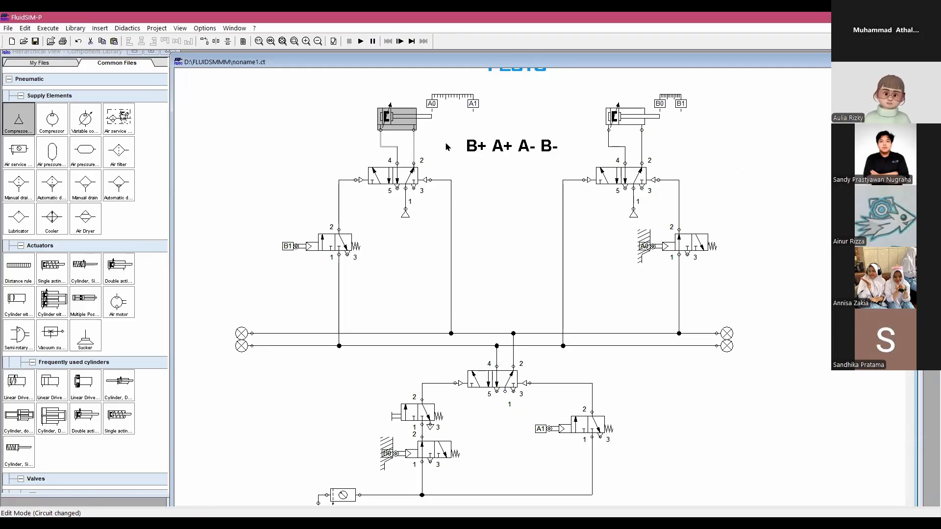
left_click(540, 337)
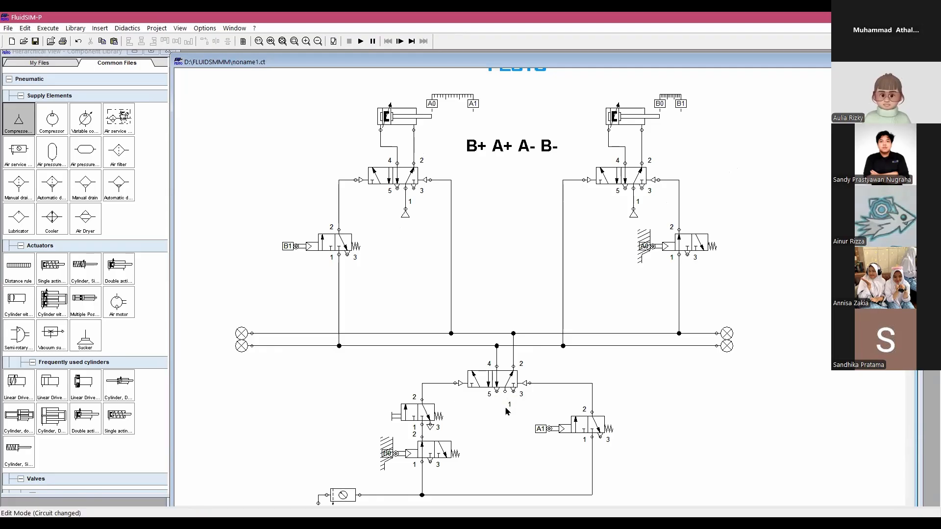
Step: Connect port 1 of the group-switching impulse valve to the service unit's supply line
scroll(507, 410, "down", 1)
left_click_drag(505, 362, 502, 467)
left_click_drag(505, 364, 502, 467)
scroll(530, 448, "up", 2)
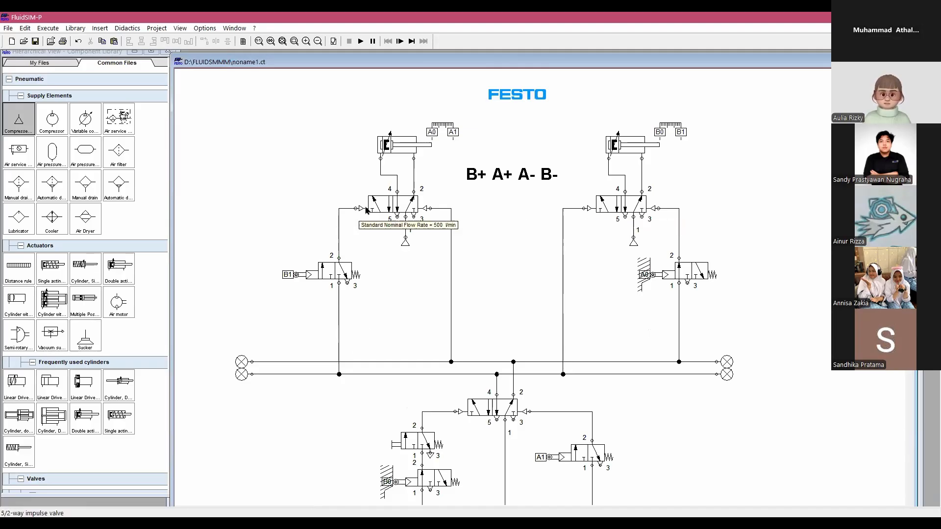
left_click(492, 369)
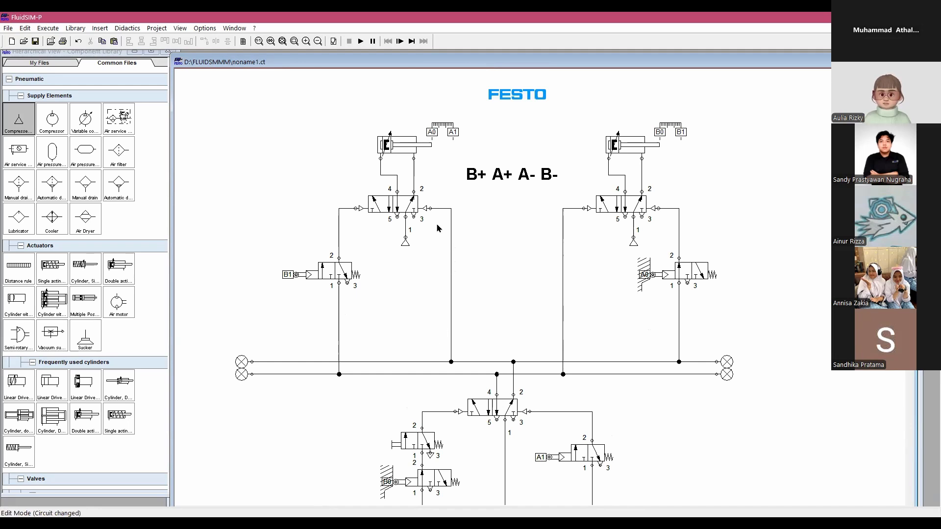
Step: Start the simulation of the completed circuit despite the warnings and examine the pressurized lines
left_click(361, 42)
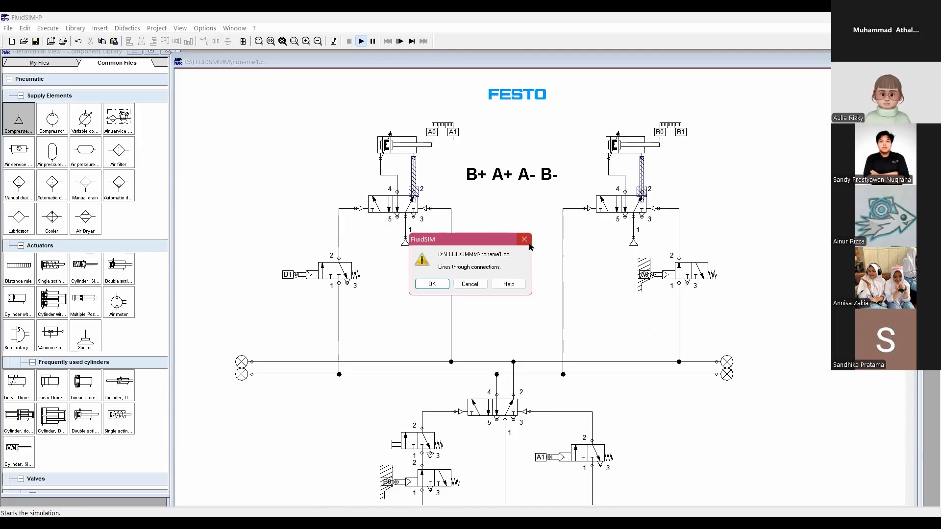
left_click(447, 287)
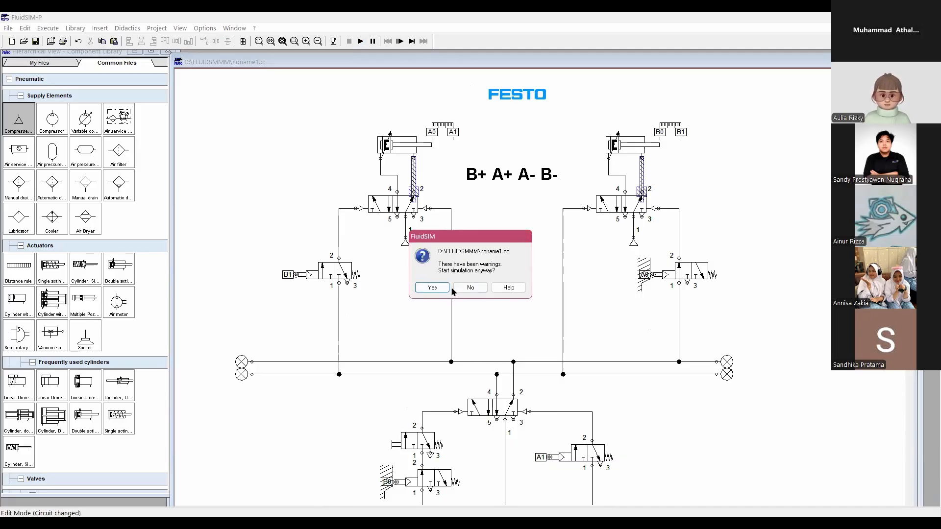
left_click(437, 288)
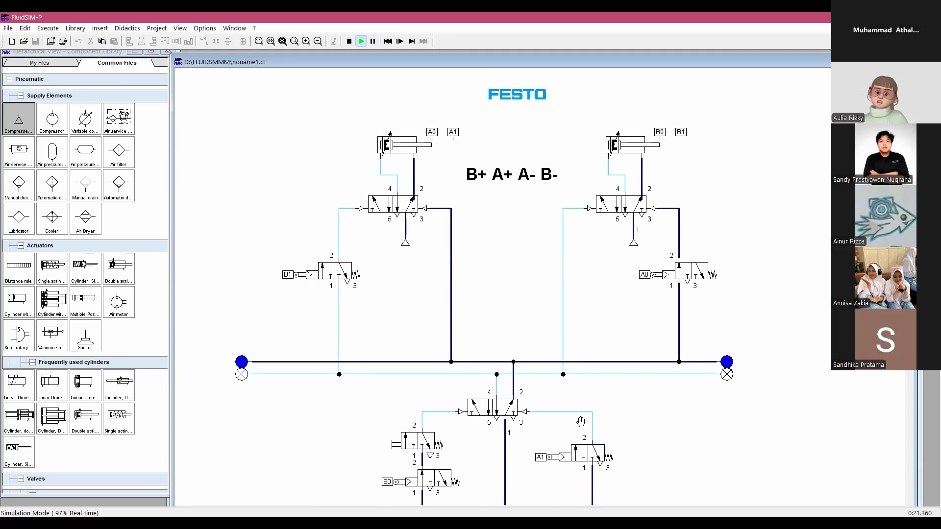
scroll(581, 421, "down", 3)
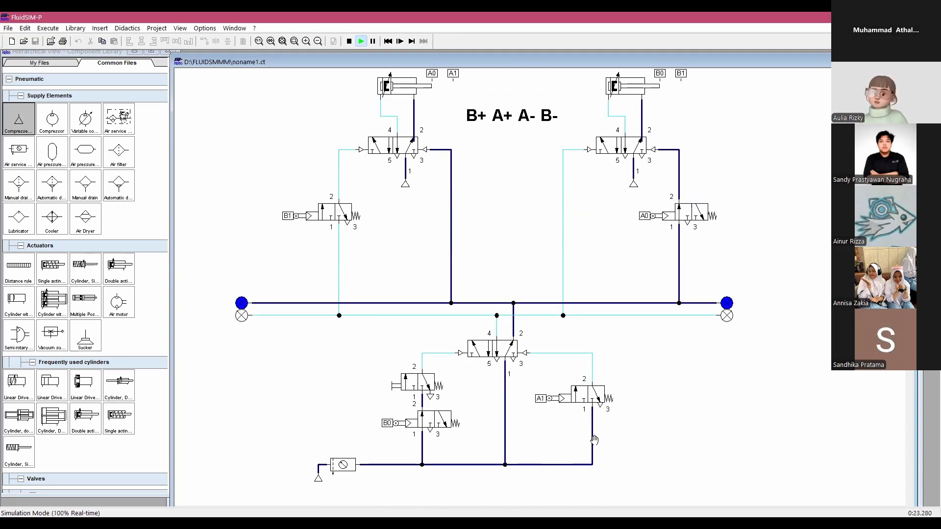
scroll(437, 259, "down", 1)
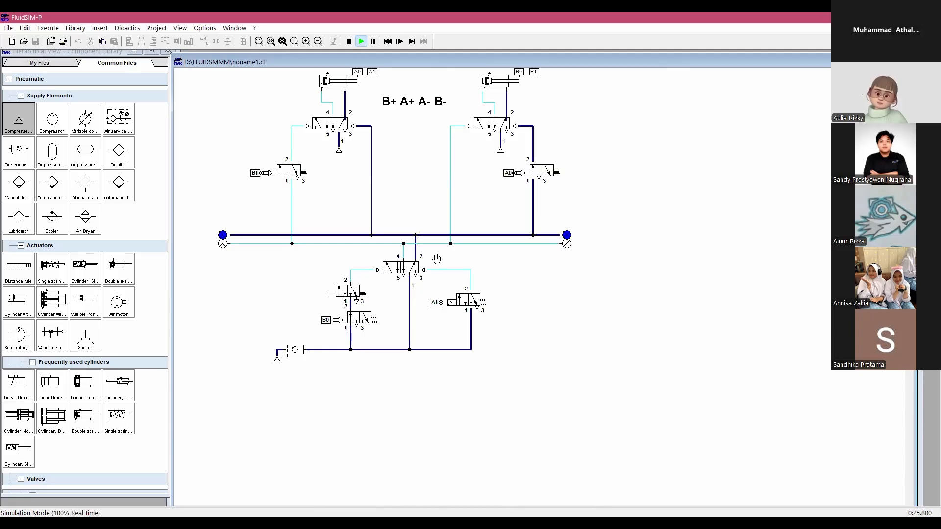
scroll(437, 259, "up", 2)
scroll(436, 258, "down", 2)
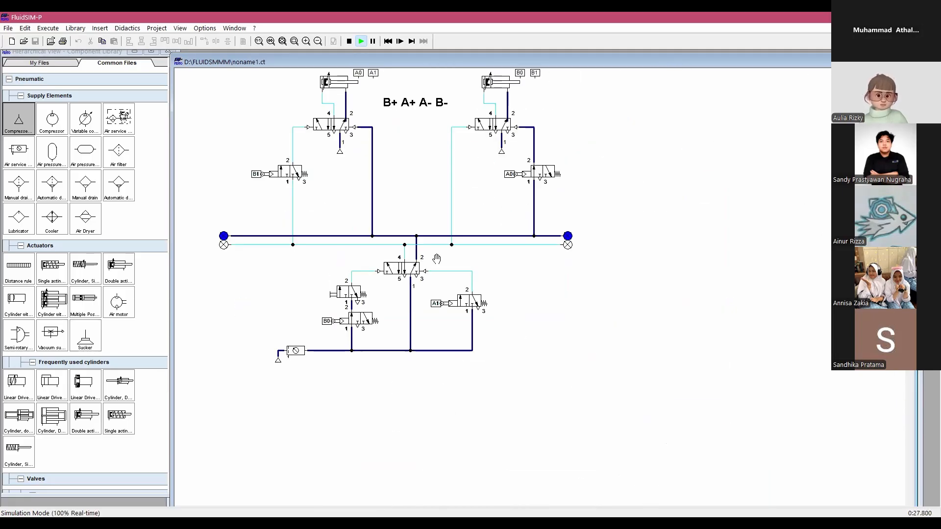
scroll(437, 259, "up", 1)
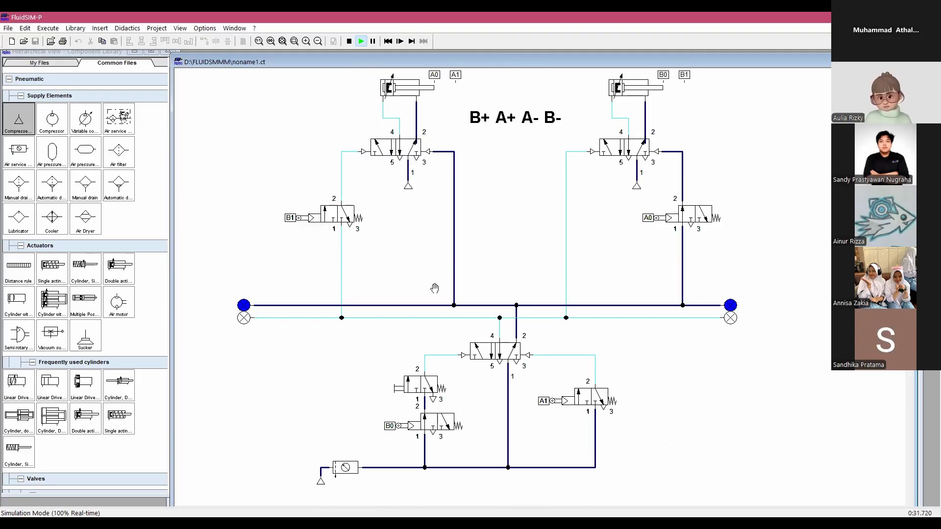
Step: Stop the simulation and delete the compressed air supplies at port 1 of both cylinders' impulse valves
scroll(455, 283, "up", 1)
scroll(456, 284, "down", 1)
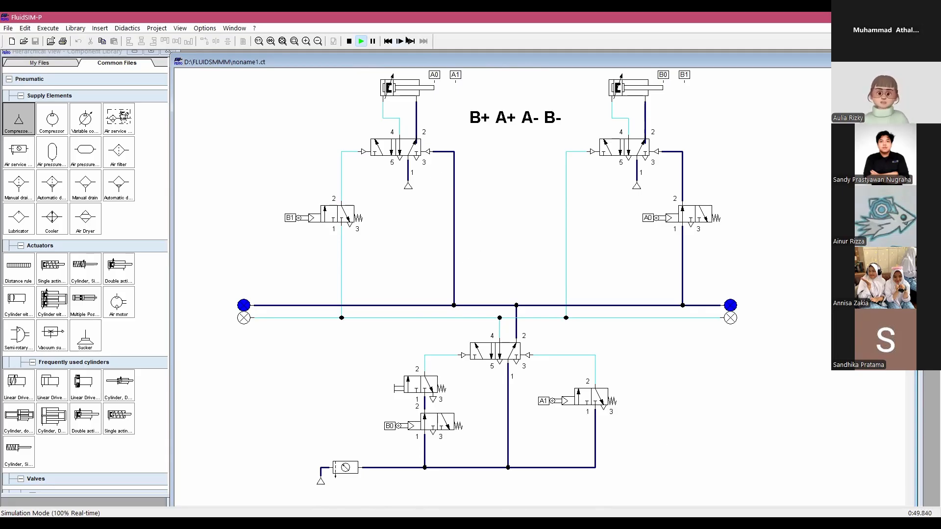
left_click(349, 42)
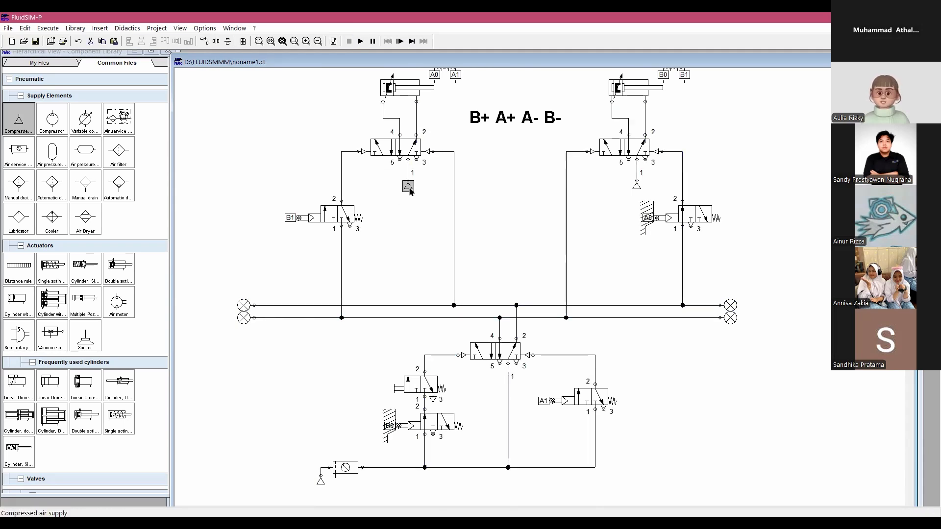
left_click(637, 184)
key("Delete")
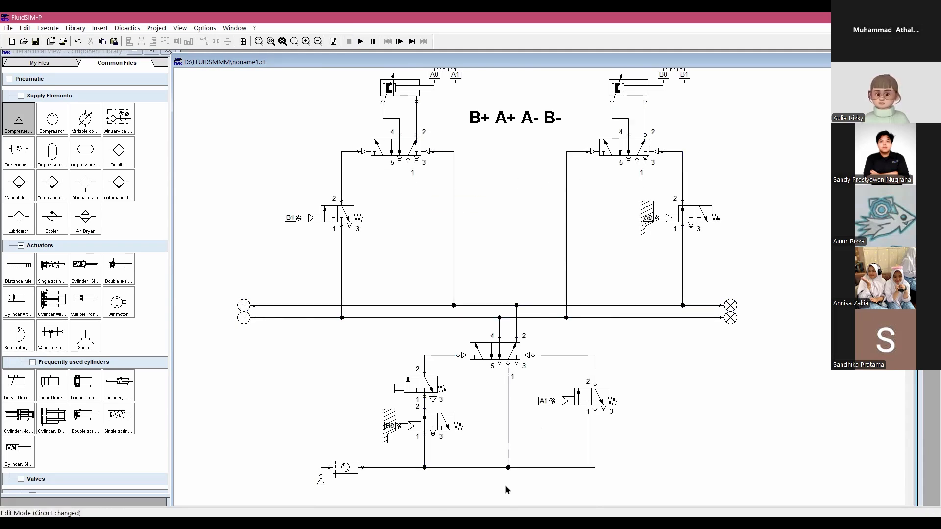
Step: Move the service unit together with its compressed air supply farther left of the circuit, stretching the supply line
left_click_drag(300, 456, 367, 478)
left_click(297, 475)
left_click_drag(294, 454, 358, 500)
left_click_drag(345, 469, 235, 471)
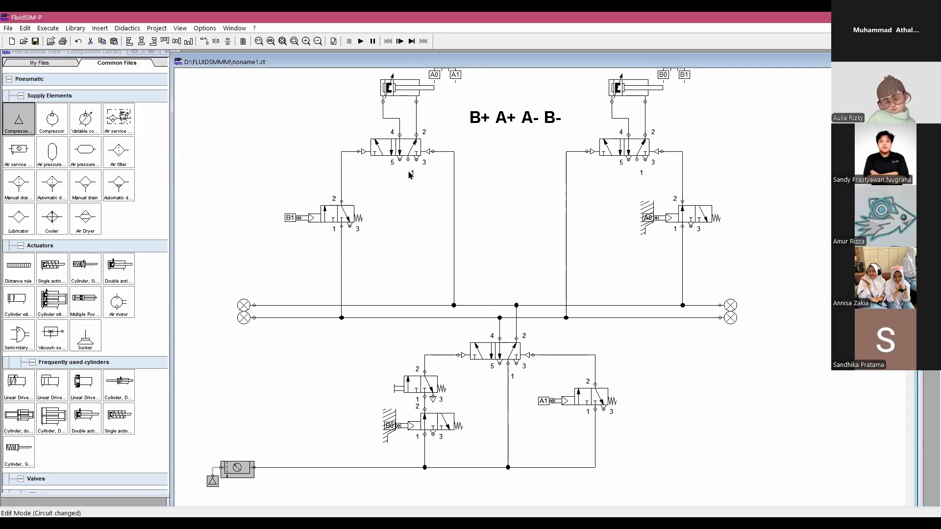
Step: Connect port 1 of both cylinders' impulse valves to the service unit's supply line, with cylinder A's horizontal bend above the group pressure lines
left_click_drag(408, 163, 362, 467)
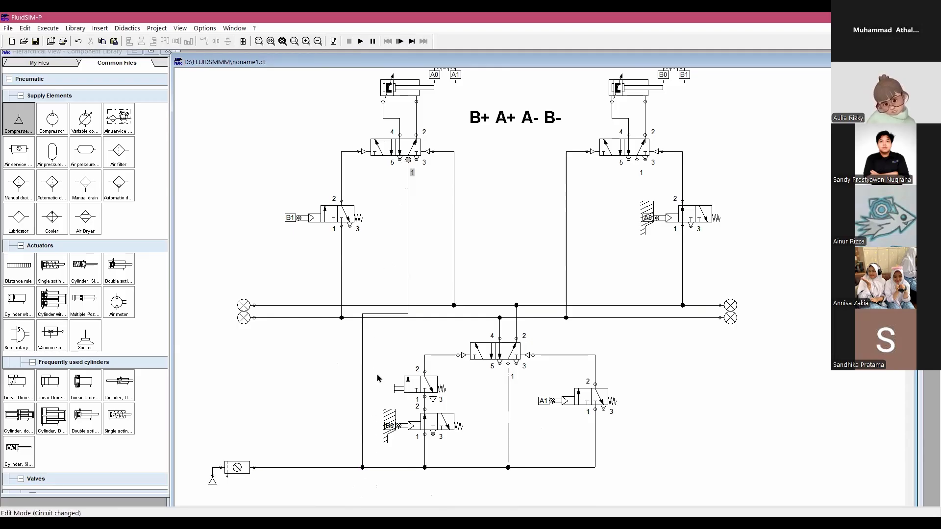
left_click_drag(387, 313, 385, 271)
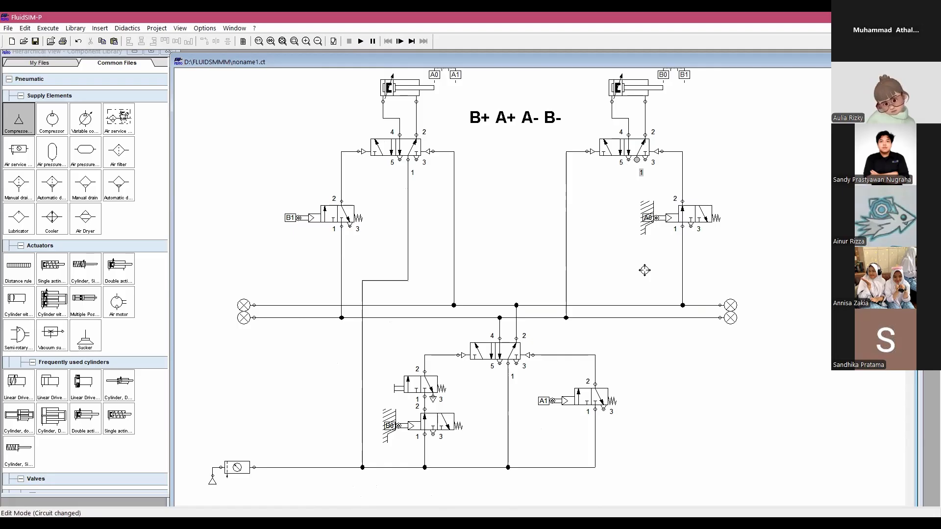
left_click_drag(619, 473, 595, 468)
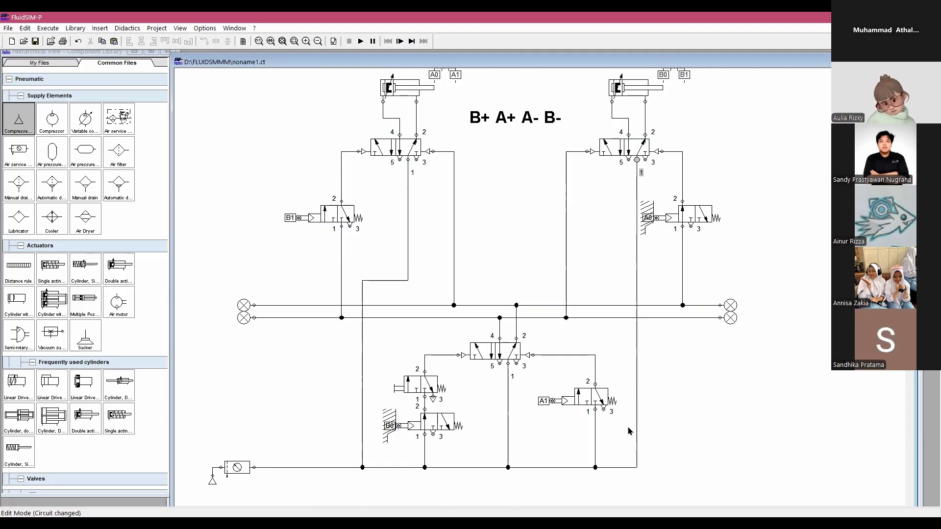
Step: Simulate the circuit despite the warning, actuate the manual start valve to test the sequence, and stop the simulation
left_click(361, 41)
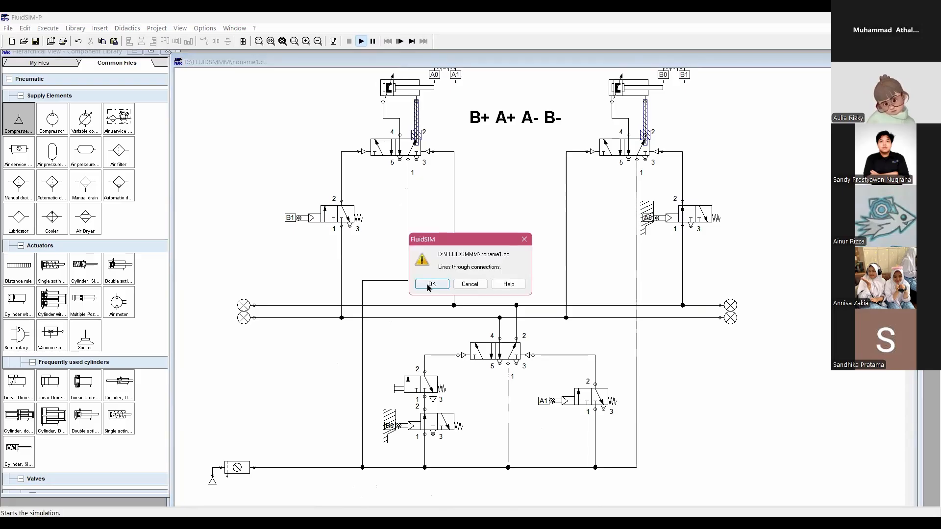
left_click(430, 285)
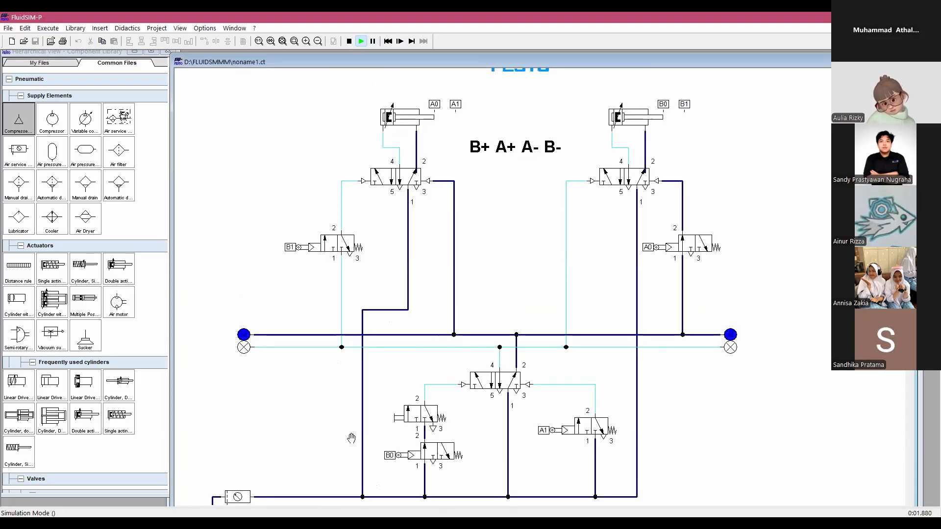
left_click(433, 408)
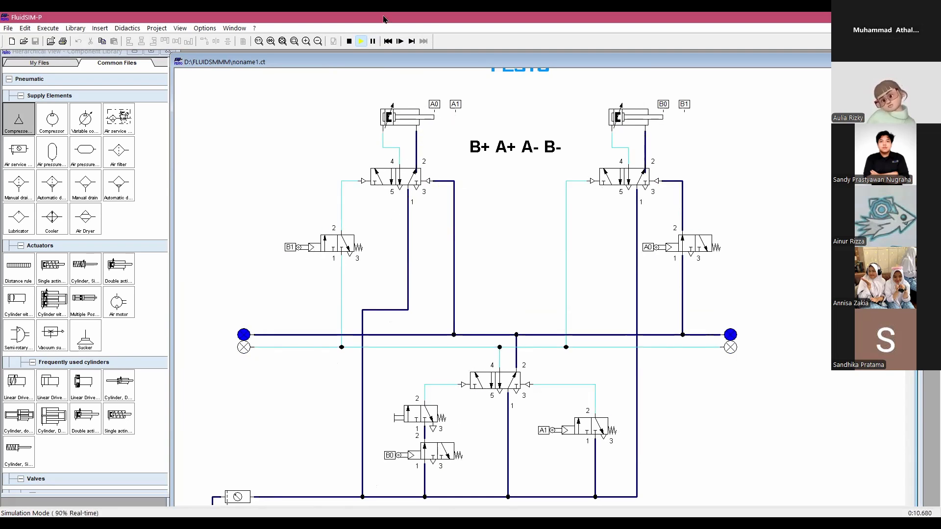
left_click(430, 410)
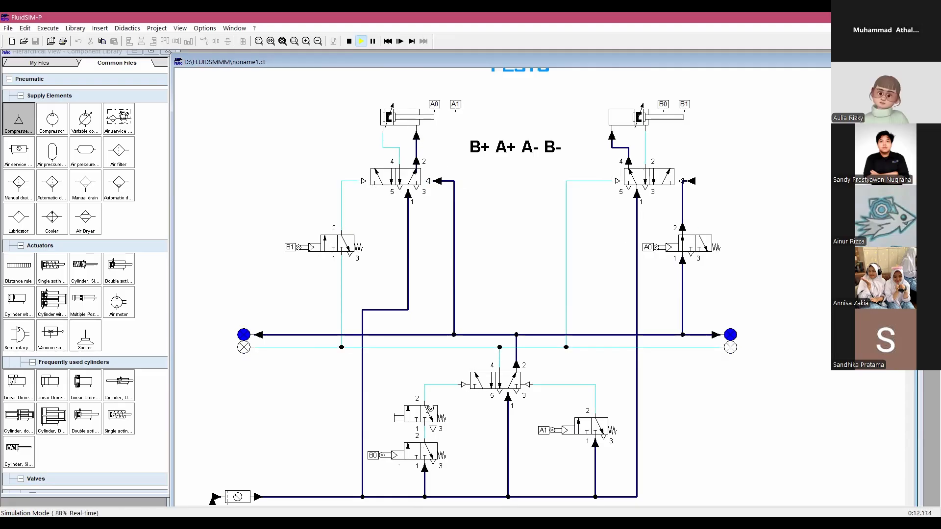
left_click(349, 41)
Step: Change the sequence label below the circuit to "A+ A- B+ B-" and move it up closer to the circuit
scroll(474, 273, "down", 2)
scroll(474, 273, "down", 11)
left_click_drag(519, 341, 605, 349)
scroll(604, 348, "up", 2)
left_click(557, 377)
double_click(557, 376)
type("A+ A- B+ B-")
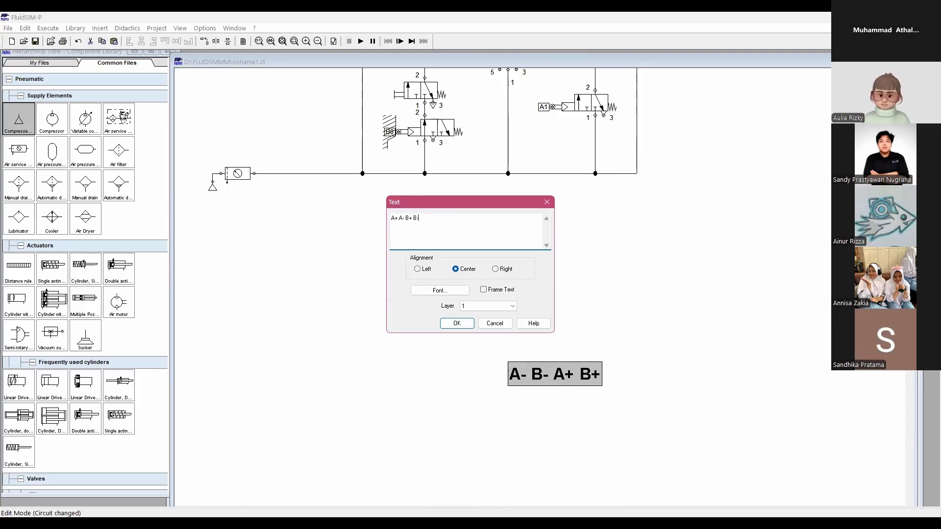
key("Return")
left_click(551, 387)
left_click_drag(549, 375, 563, 309)
left_click(653, 328)
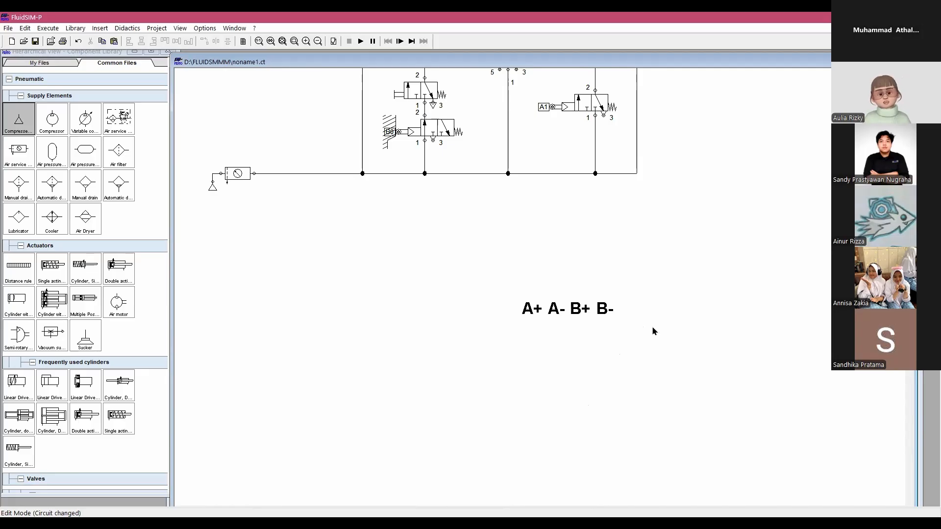
Step: Move the A+ A- B+ B- label up to the right of the circuit, beside the A0 roller valve
scroll(653, 331, "up", 10)
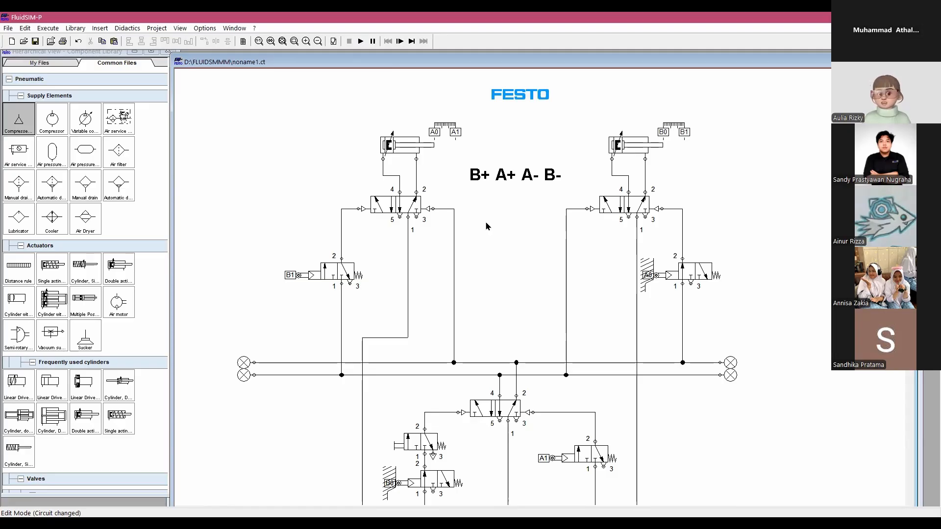
scroll(504, 269, "down", 4)
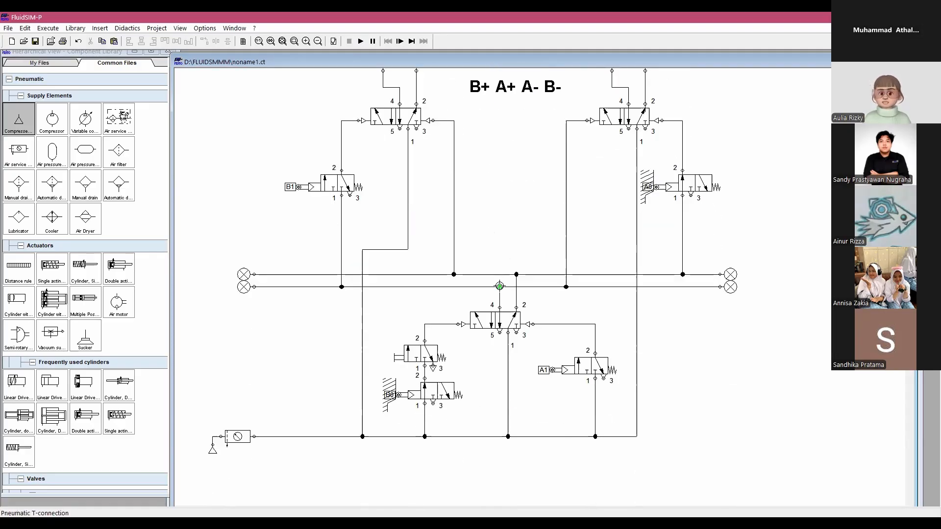
scroll(501, 290, "down", 8)
left_click(578, 315)
left_click_drag(578, 316, 764, 143)
scroll(733, 328, "up", 7)
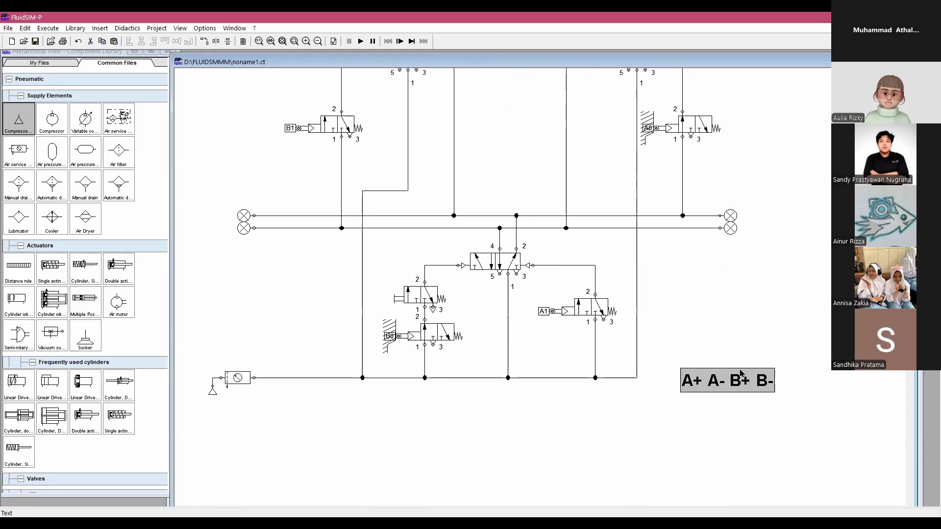
scroll(750, 405, "up", 4)
left_click_drag(750, 497, 837, 251)
left_click(809, 394)
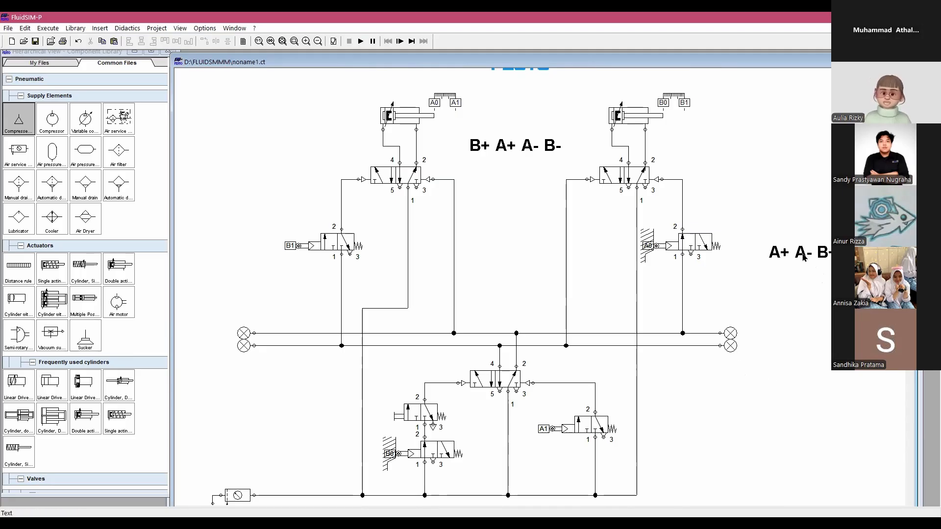
Step: Duplicate the A+ A- B+ B- label and place the copy directly below the original
scroll(721, 343, "up", 1)
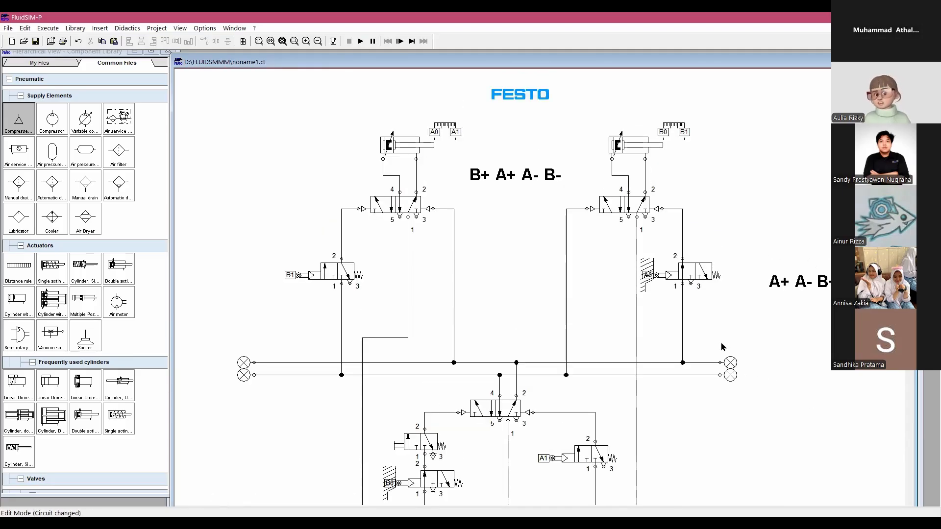
scroll(721, 348, "down", 1)
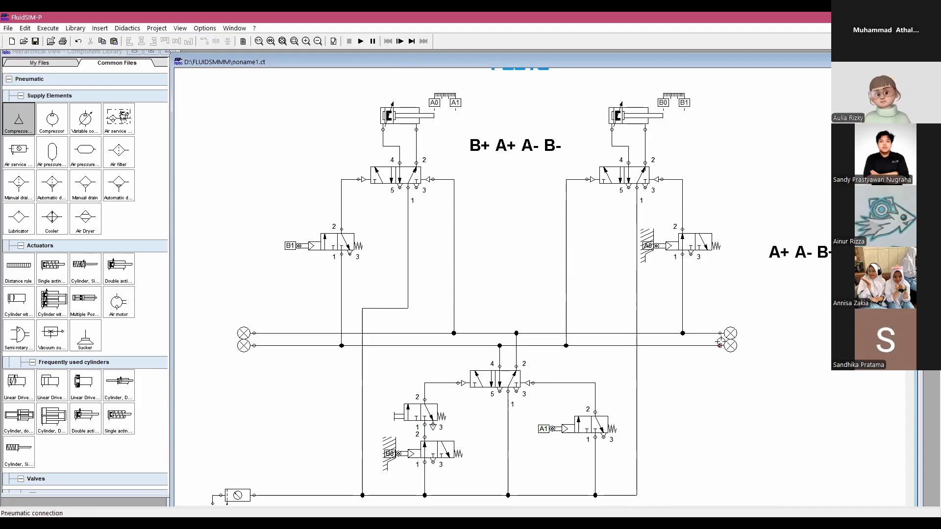
scroll(720, 343, "down", 1)
scroll(721, 347, "up", 1)
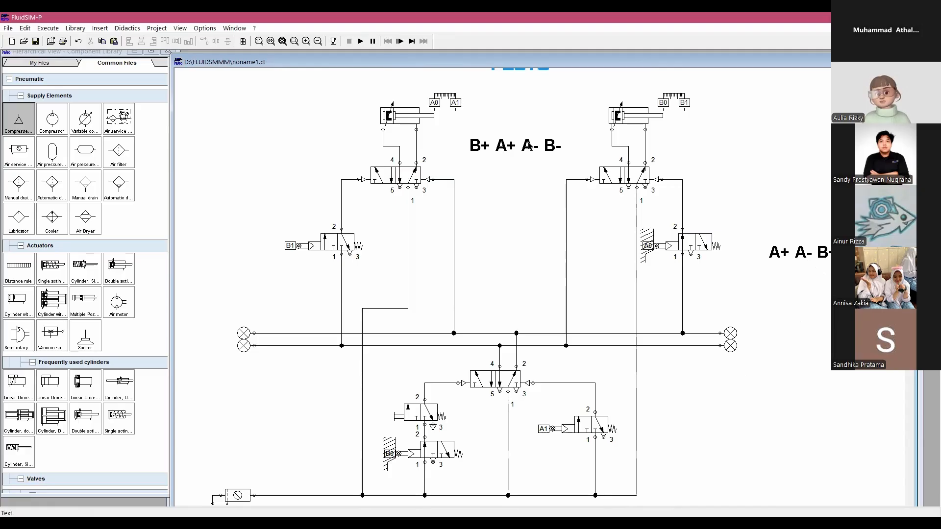
left_click(794, 251)
left_click(832, 284)
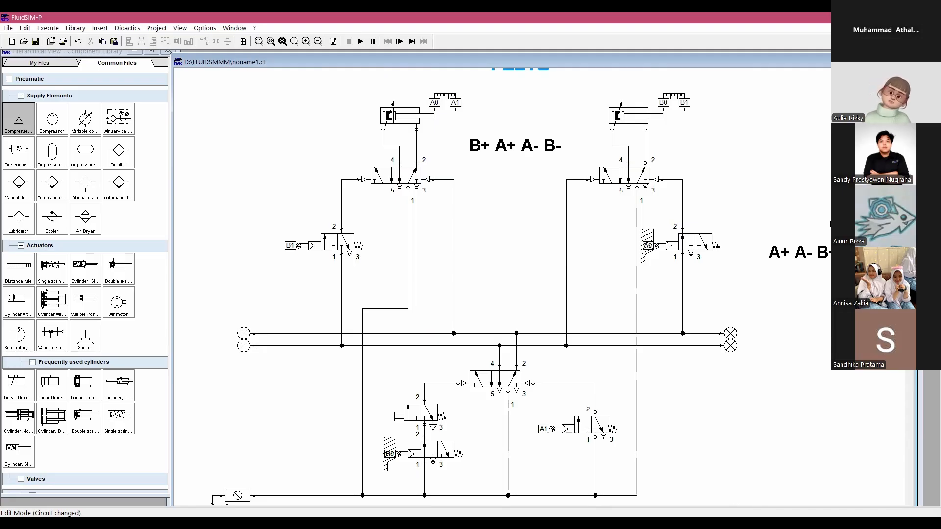
left_click(827, 254)
left_click_drag(823, 255, 828, 292, "shift")
Step: Change the duplicated label's text to "A+ B+ 3S C+ B- A- 3S C-"
double_click(829, 293)
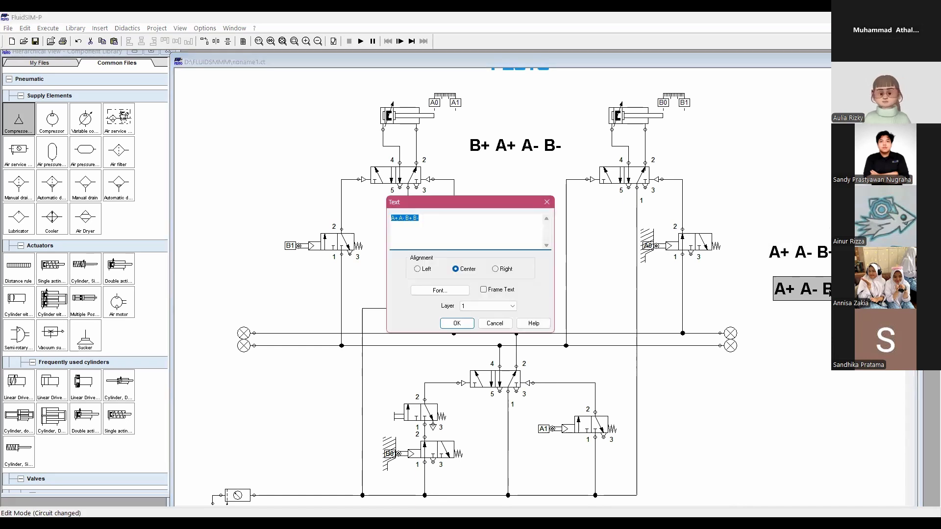
type("A=")
key("BackSpace")
type("+")
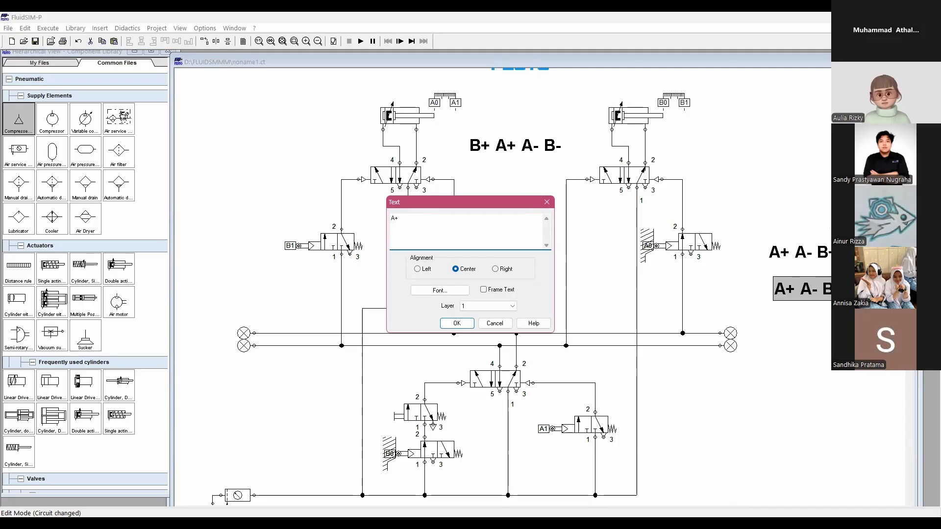
type(" B+ 3")
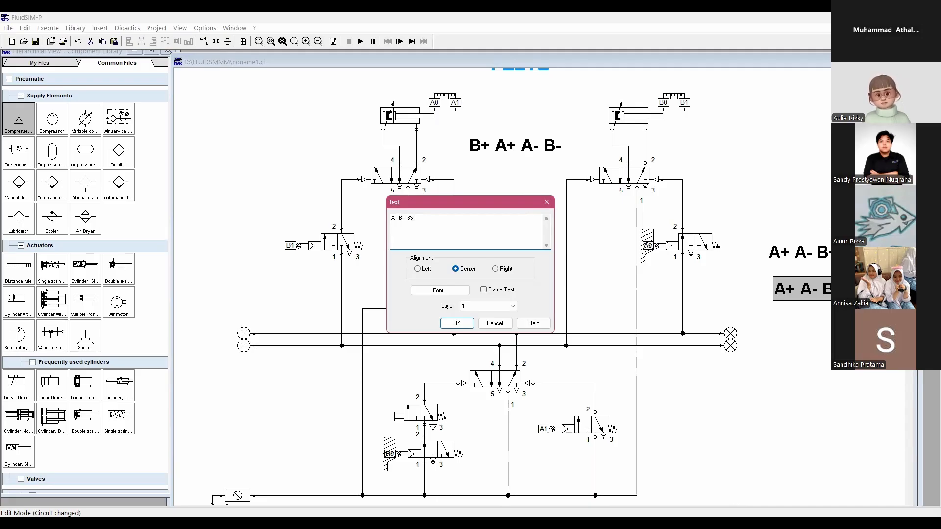
type("S")
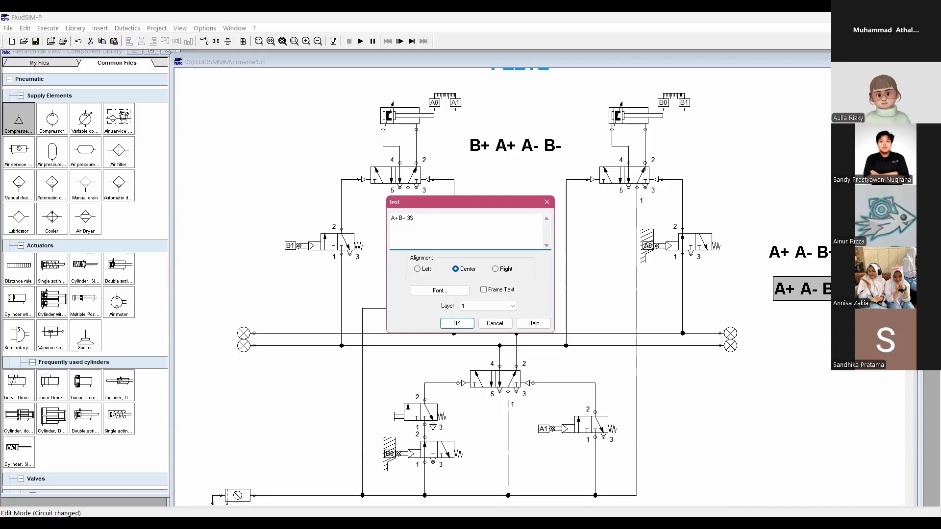
type("C+ B- A- C")
key("BackSpace")
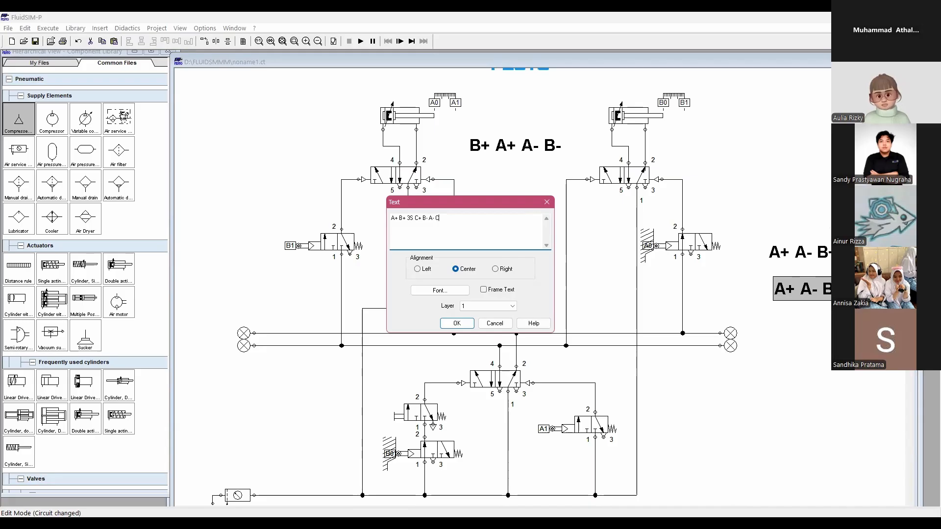
type("3S")
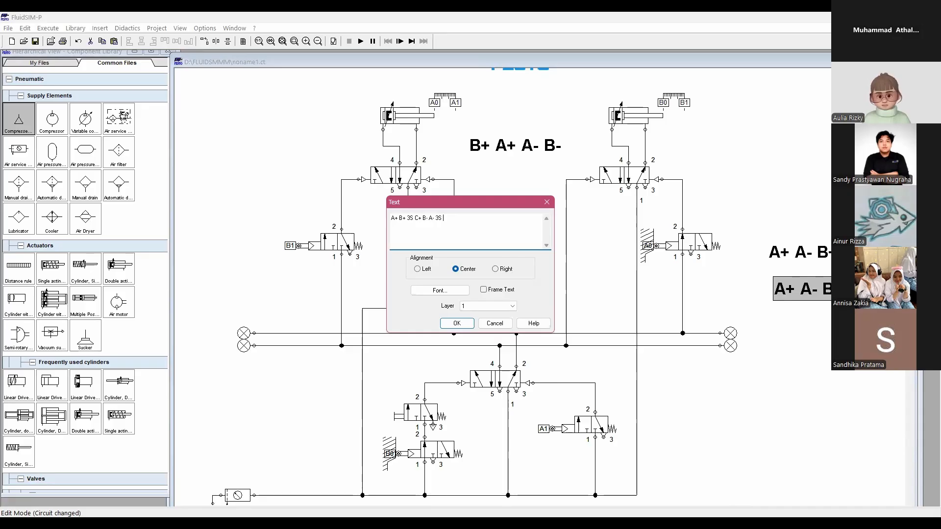
type("C-")
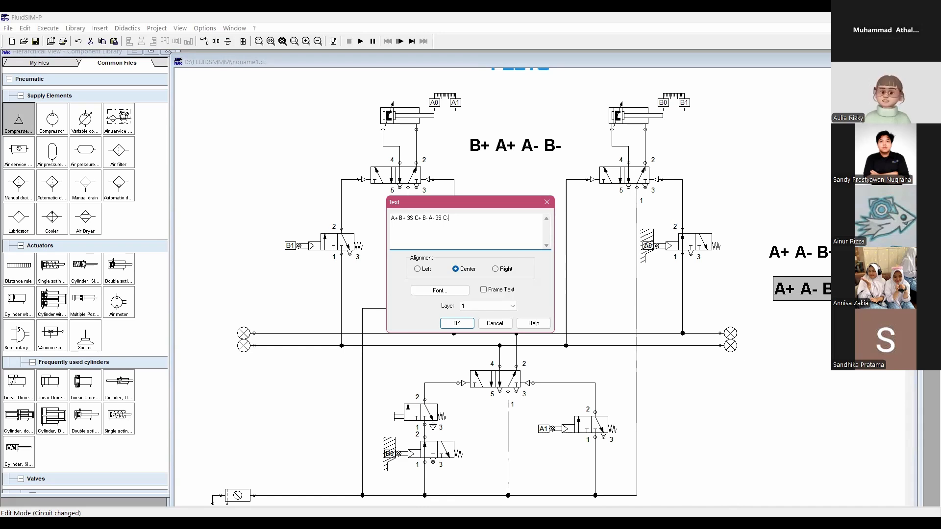
key("Return")
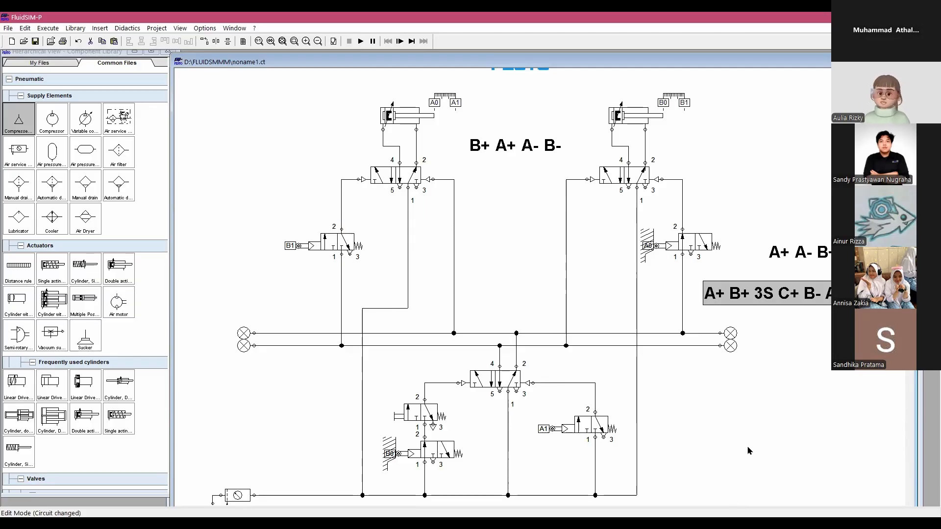
Step: Move the FESTO logo down to sit directly above the B+ A+ A- B- title
scroll(749, 422, "down", 3)
scroll(752, 368, "up", 2)
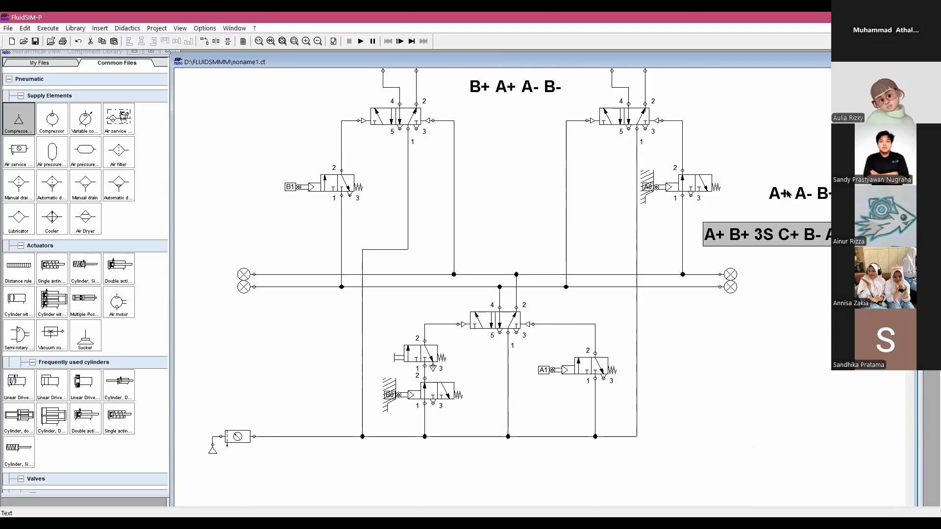
scroll(521, 147, "up", 3)
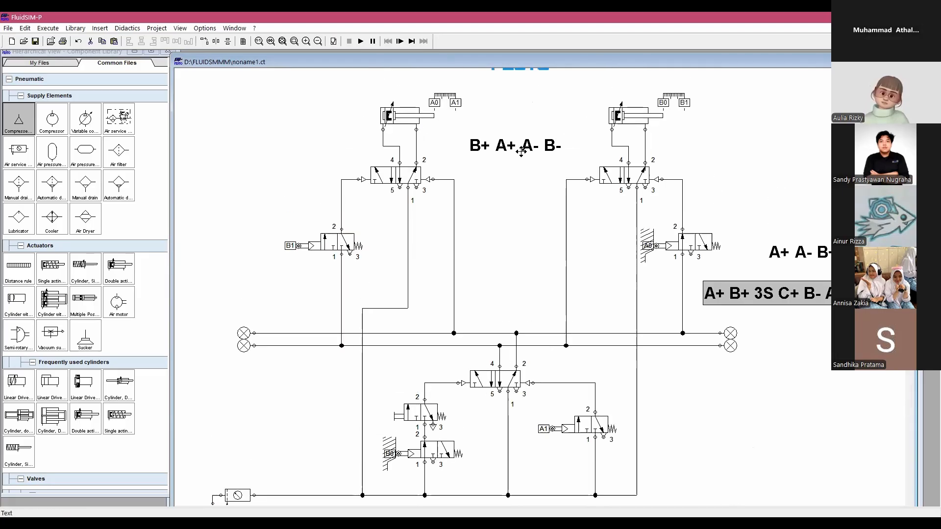
scroll(521, 151, "up", 1)
left_click(816, 336)
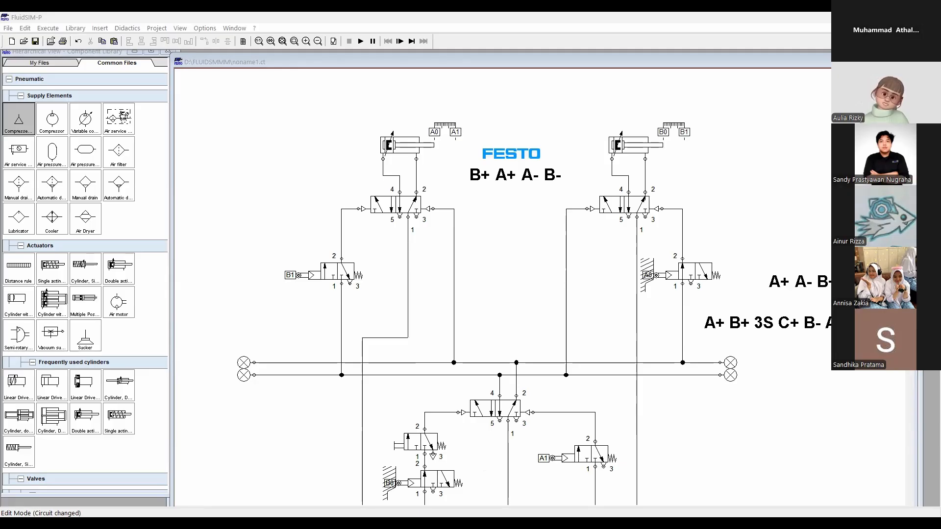
left_click(583, 314)
scroll(582, 314, "down", 2)
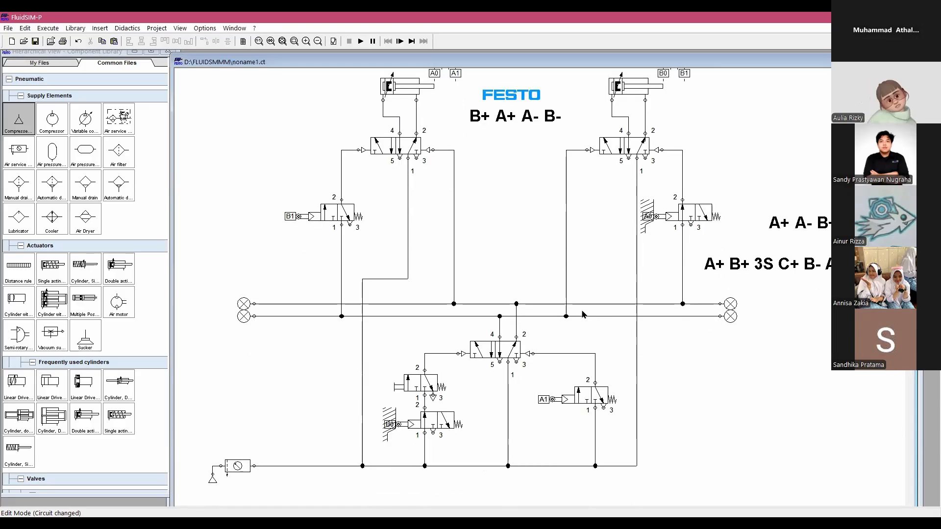
scroll(583, 314, "up", 2)
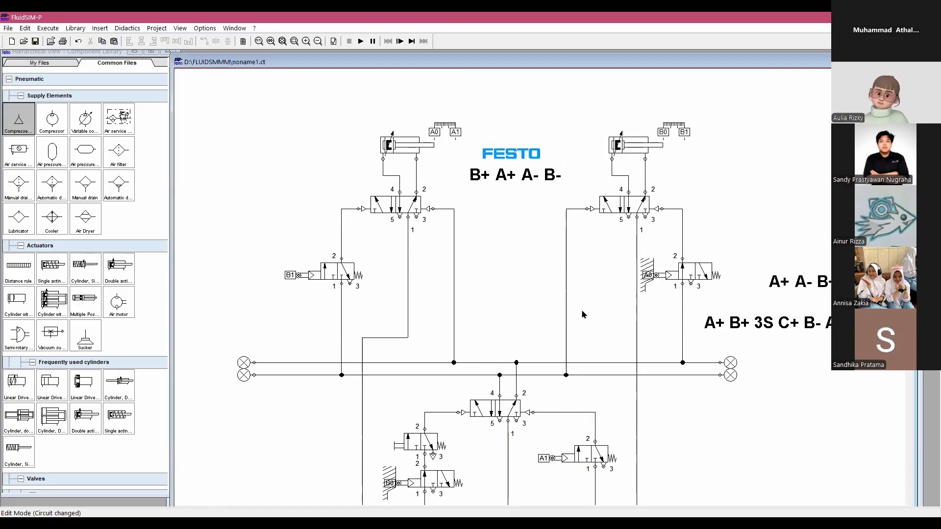
scroll(583, 314, "down", 2)
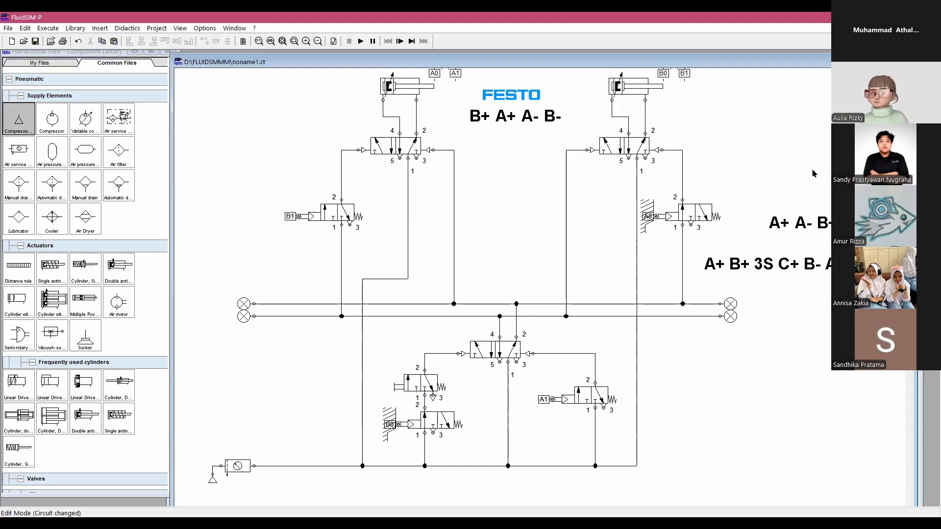
scroll(780, 162, "up", 1)
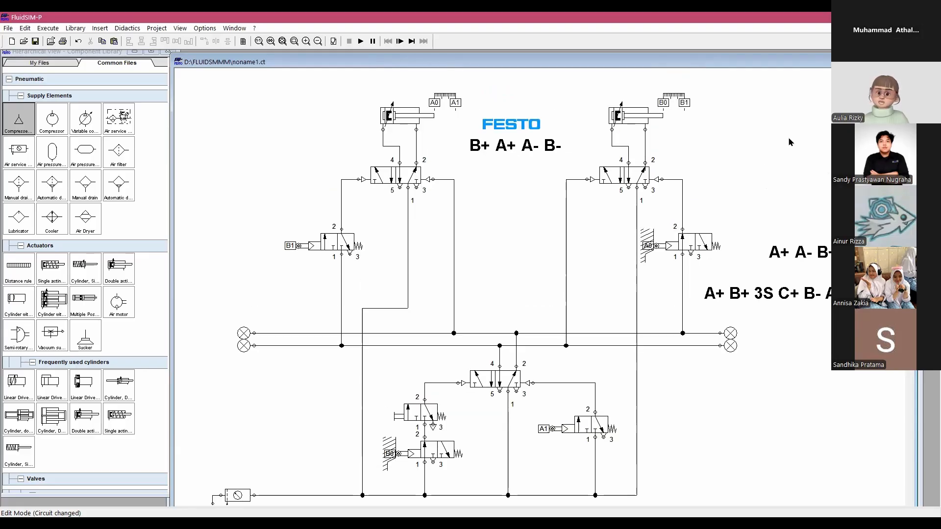
left_click(812, 309)
left_click(804, 337)
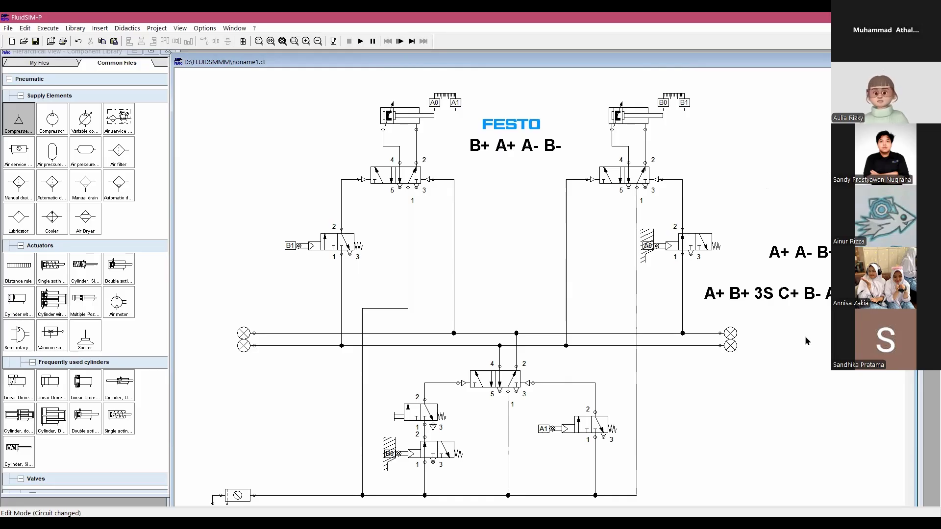
scroll(808, 342, "up", 1)
scroll(807, 342, "down", 2)
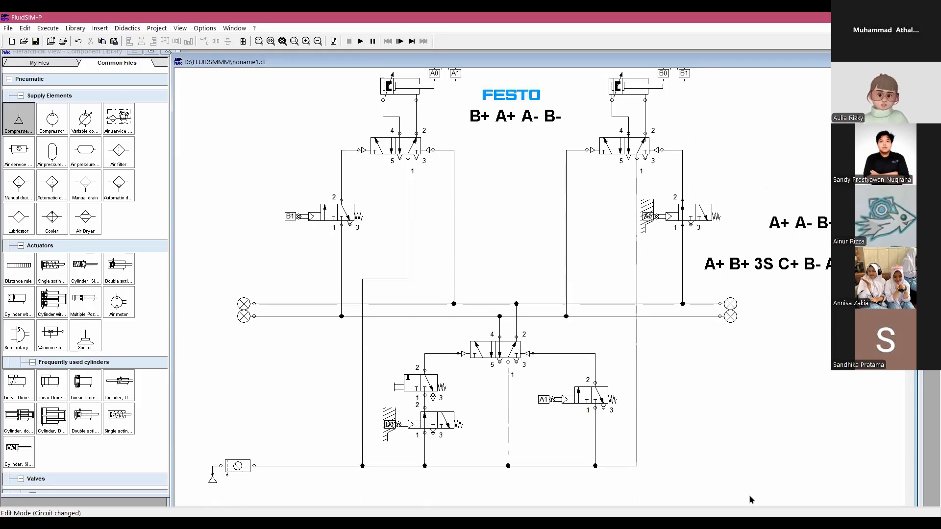